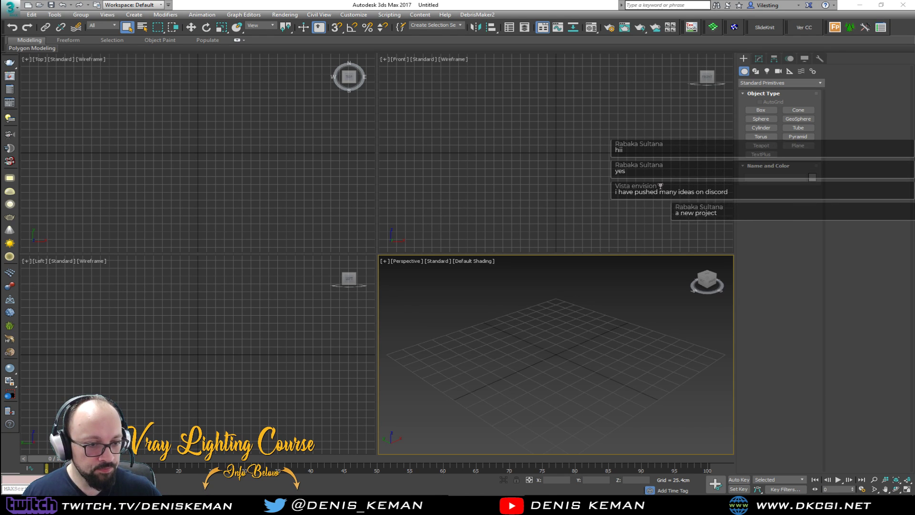
- Switch to Discord and review the industrial living-room references shared in the streaming_related channel
{"action": "key", "text": "alt+Tab"}
{"action": "left_click_drag", "start_coordinate": [620, 56], "coordinate": [576, 63]}
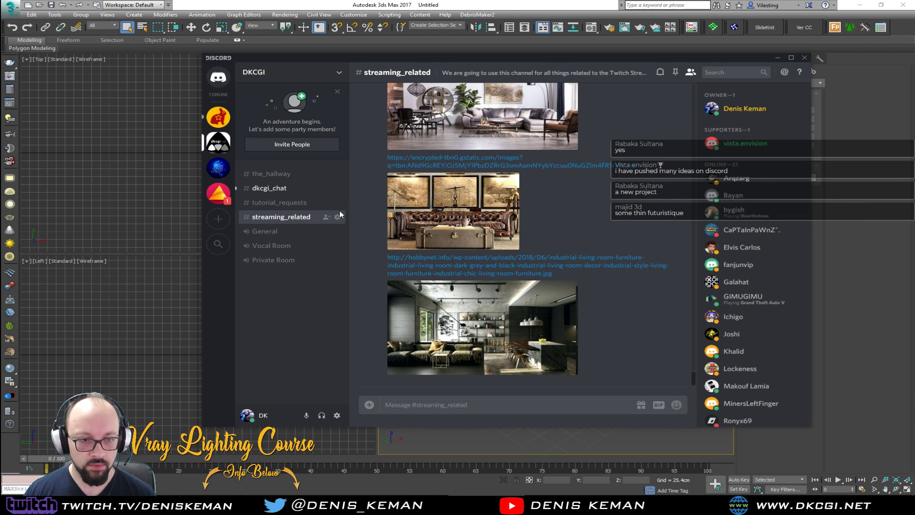
{"action": "left_click", "coordinate": [287, 190]}
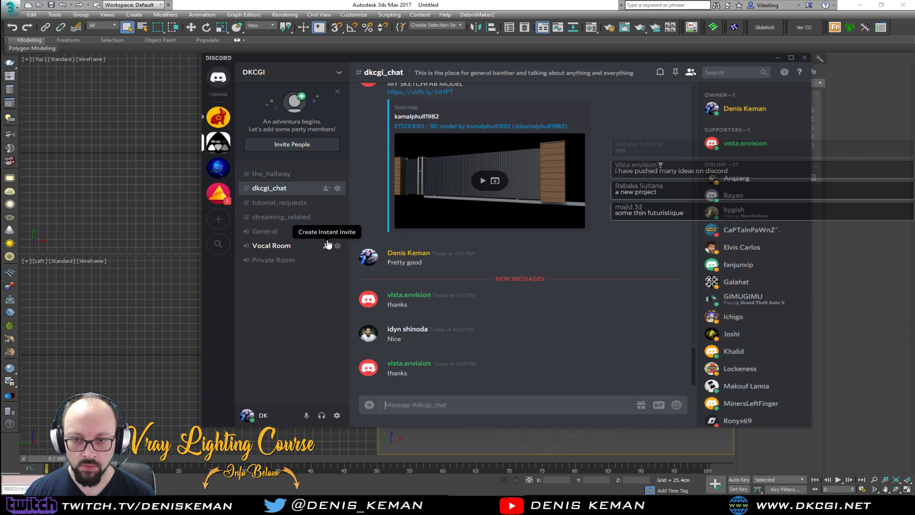
{"action": "left_click", "coordinate": [302, 219]}
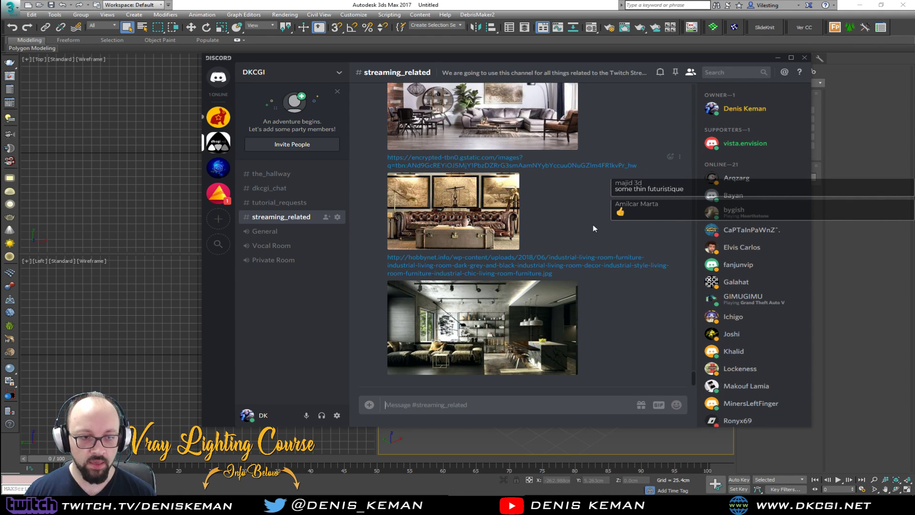
{"action": "scroll", "coordinate": [593, 228], "scroll_direction": "up", "scroll_amount": 4}
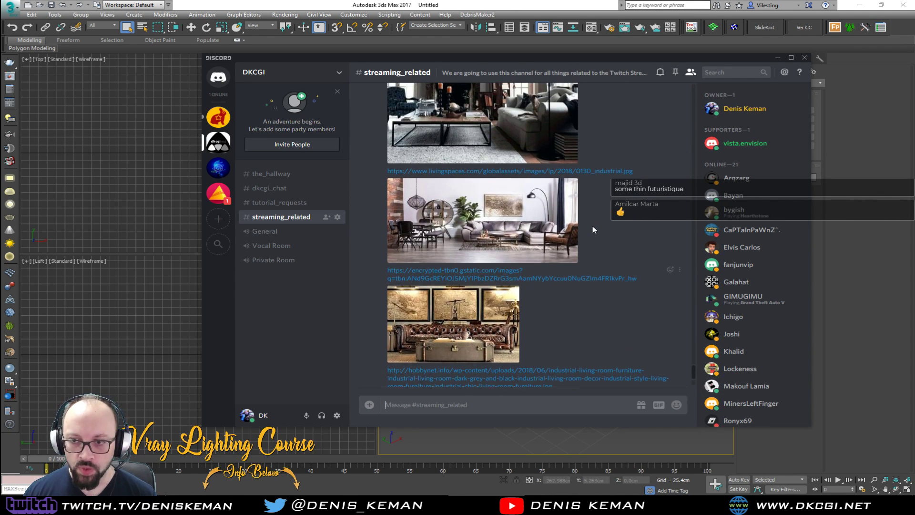
{"action": "scroll", "coordinate": [593, 225], "scroll_direction": "up", "scroll_amount": 3}
{"action": "scroll", "coordinate": [582, 147], "scroll_direction": "down", "scroll_amount": 6}
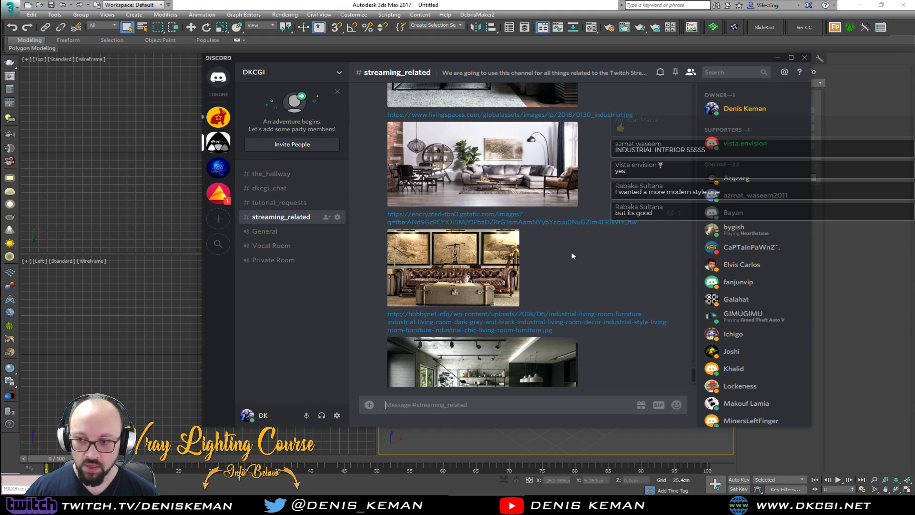
{"action": "scroll", "coordinate": [571, 252], "scroll_direction": "down", "scroll_amount": 2}
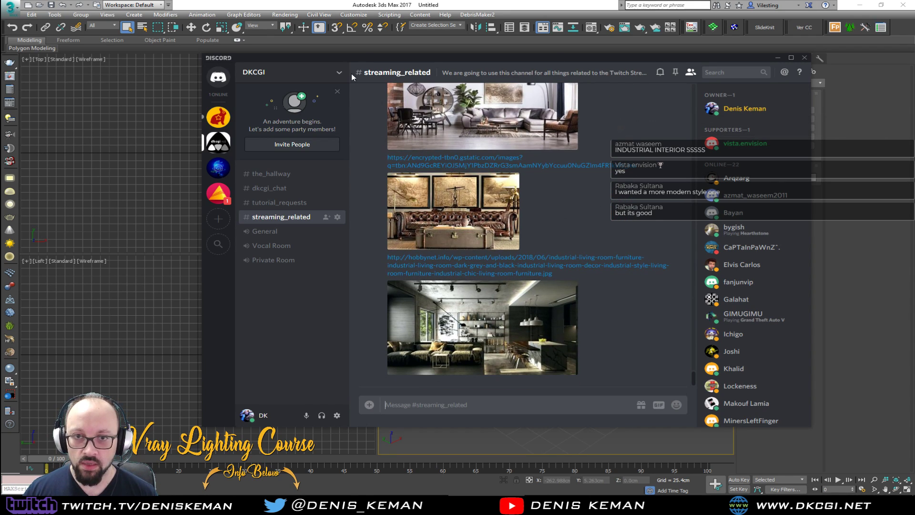
{"action": "left_click_drag", "start_coordinate": [381, 58], "coordinate": [344, 48]}
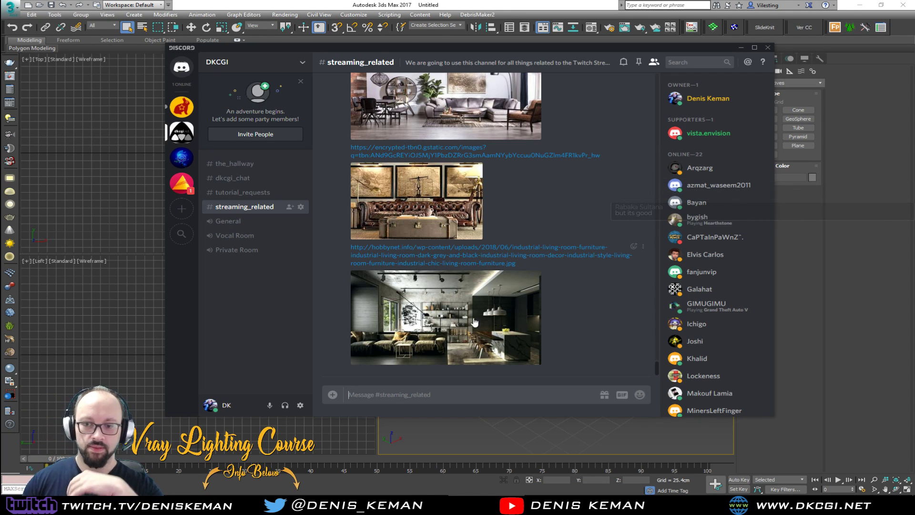
- Find the March 20 references in the channel and view the exposed-brick living room with circular lights enlarged
{"action": "scroll", "coordinate": [523, 300], "scroll_direction": "up", "scroll_amount": 10}
{"action": "scroll", "coordinate": [523, 304], "scroll_direction": "up", "scroll_amount": 5}
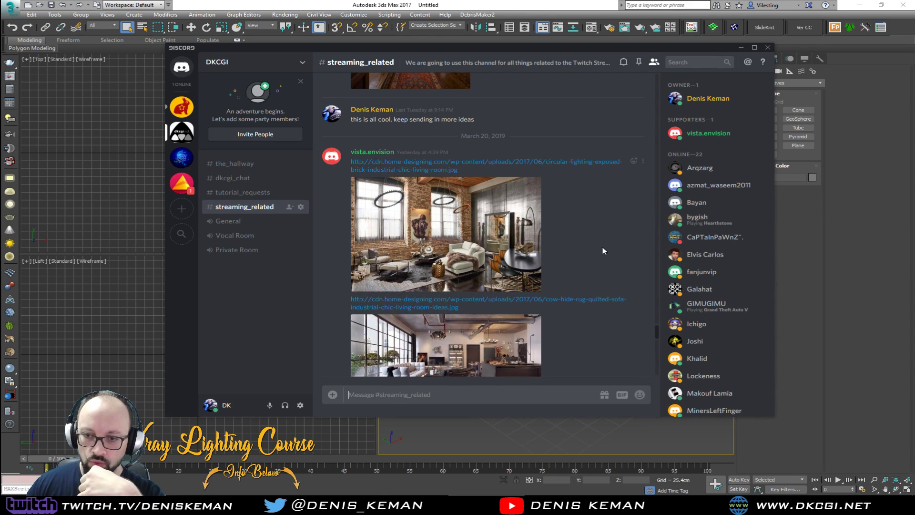
{"action": "scroll", "coordinate": [597, 248], "scroll_direction": "up", "scroll_amount": 2}
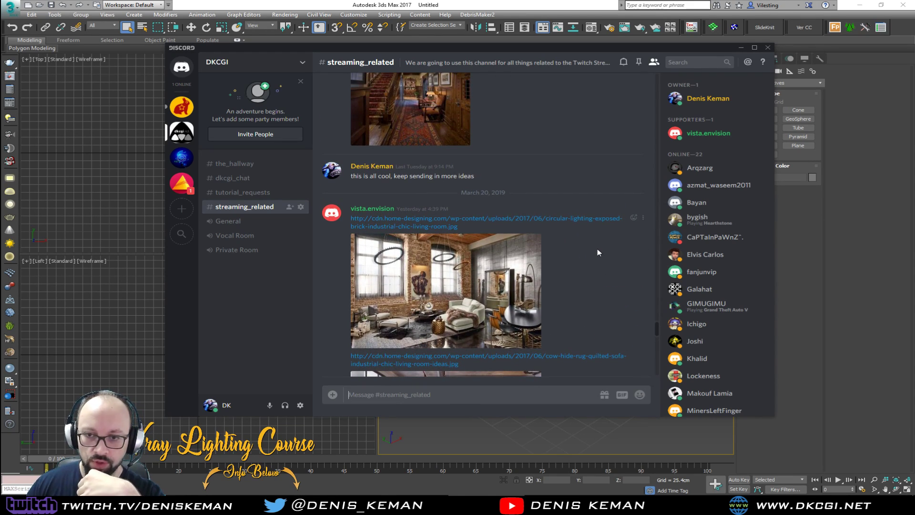
{"action": "scroll", "coordinate": [596, 248], "scroll_direction": "down", "scroll_amount": 4}
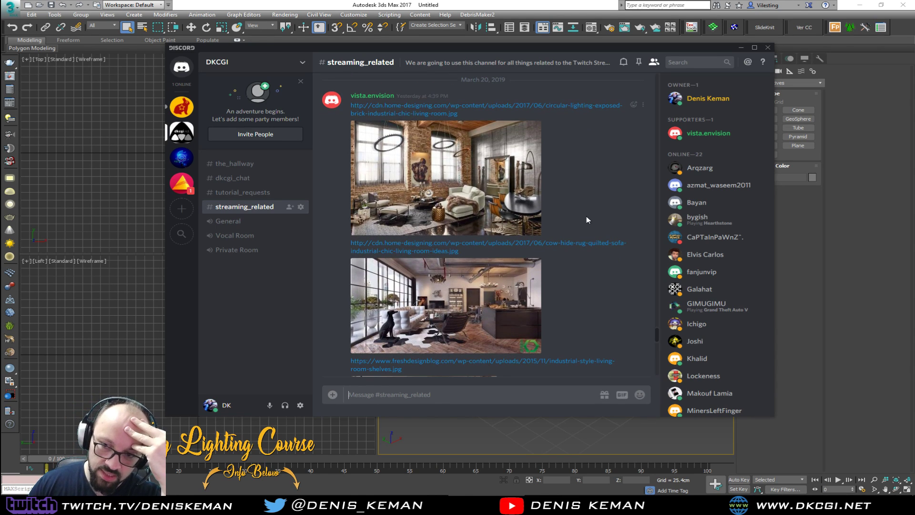
{"action": "left_click", "coordinate": [453, 190]}
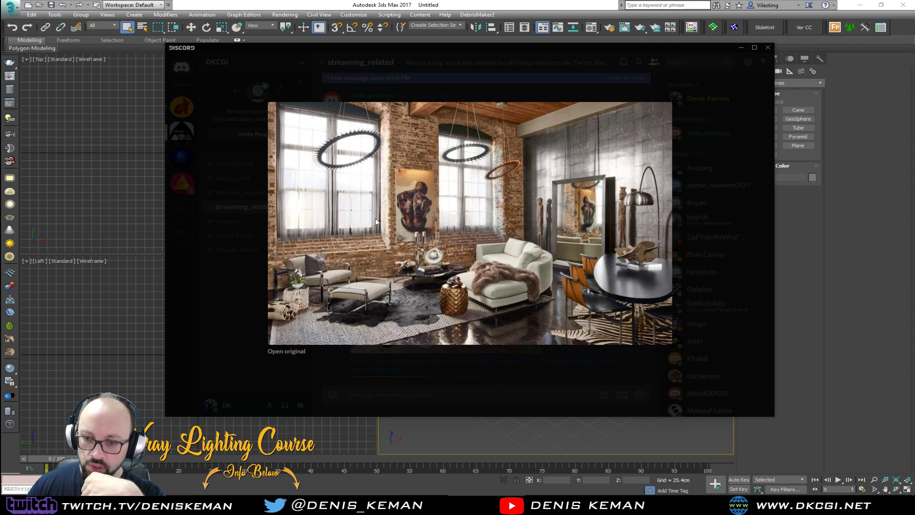
{"action": "left_click", "coordinate": [233, 320]}
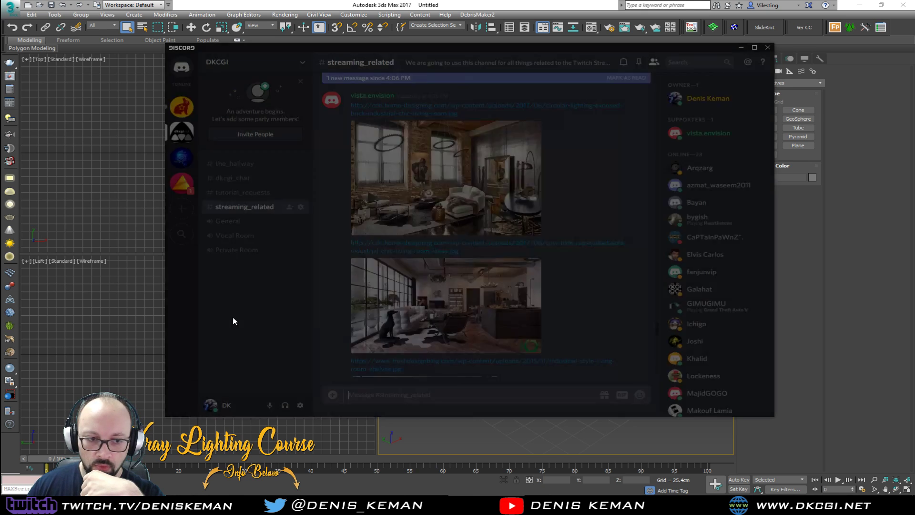
- Go to the newest shared images and view the grey bedroom with the picture-frame wall enlarged
{"action": "scroll", "coordinate": [460, 294], "scroll_direction": "down", "scroll_amount": 15}
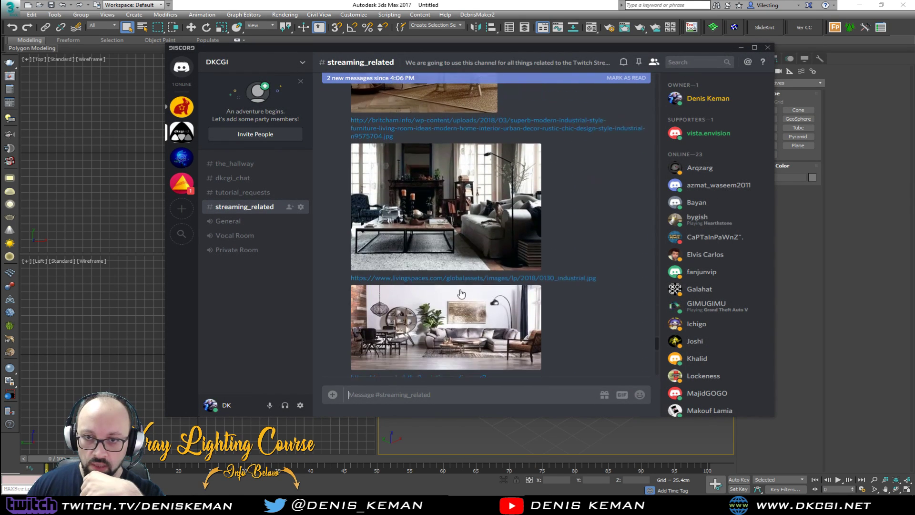
{"action": "scroll", "coordinate": [461, 294], "scroll_direction": "down", "scroll_amount": 5}
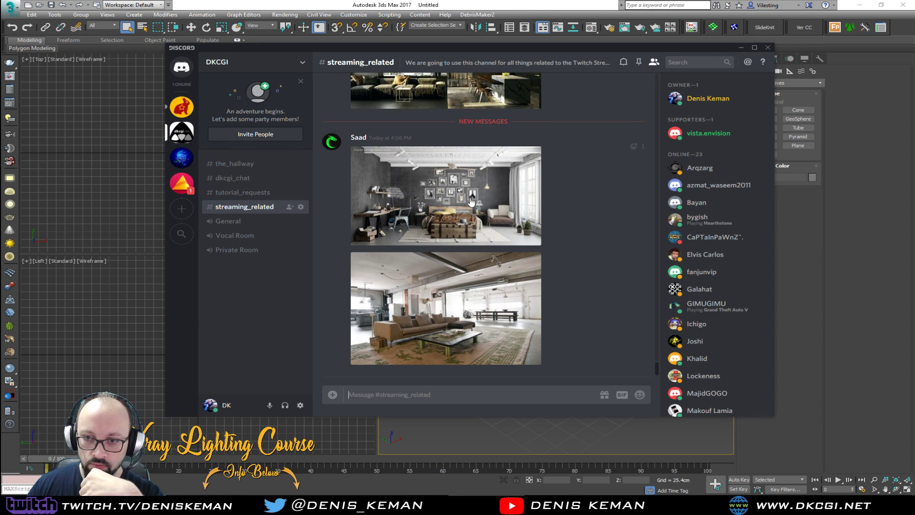
{"action": "left_click", "coordinate": [421, 214]}
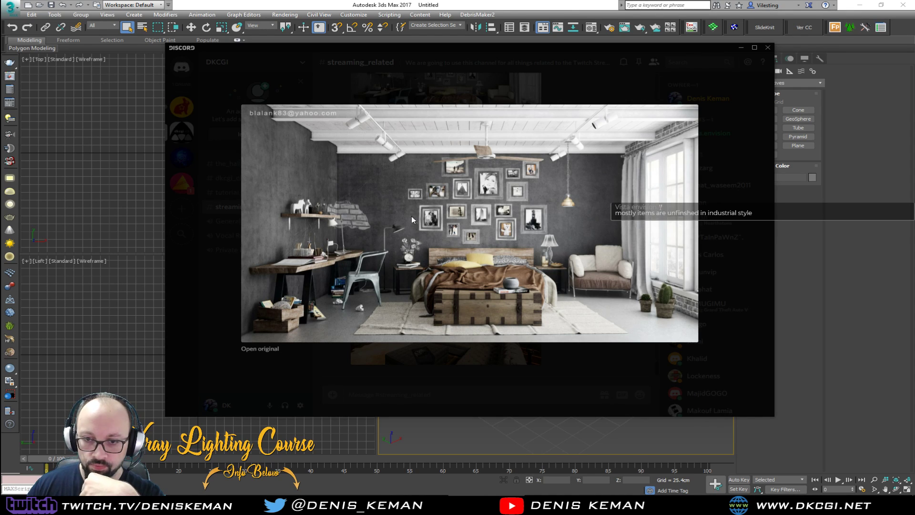
{"action": "left_click", "coordinate": [190, 207]}
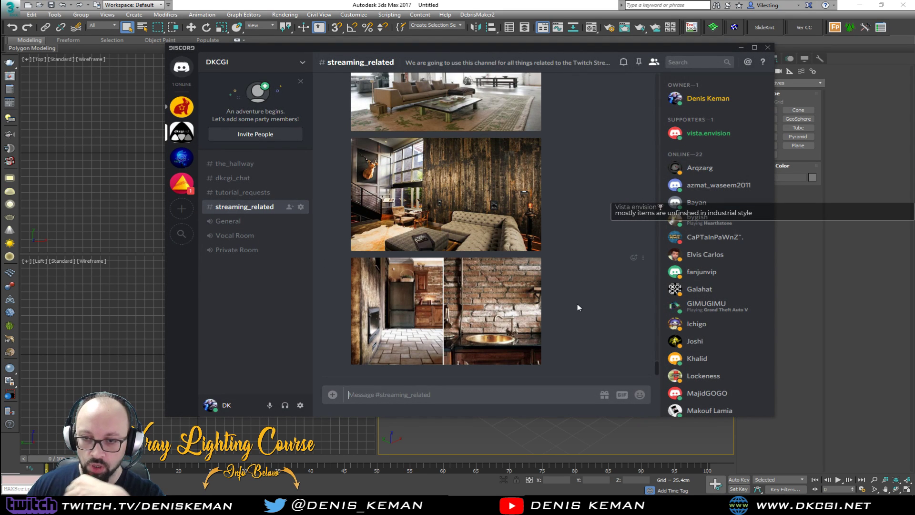
- View the garage-style loft image with the tan sofa and patterned rug enlarged
{"action": "scroll", "coordinate": [577, 304], "scroll_direction": "up", "scroll_amount": 4}
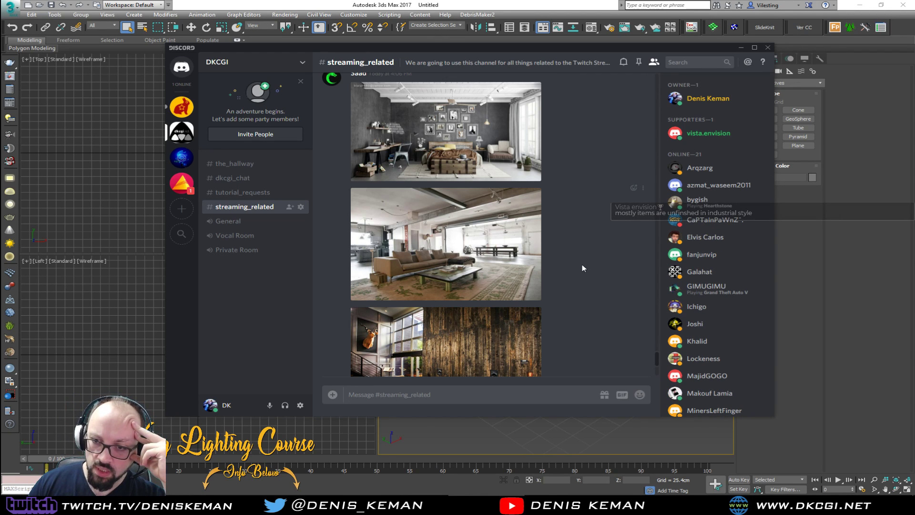
{"action": "left_click", "coordinate": [472, 260]}
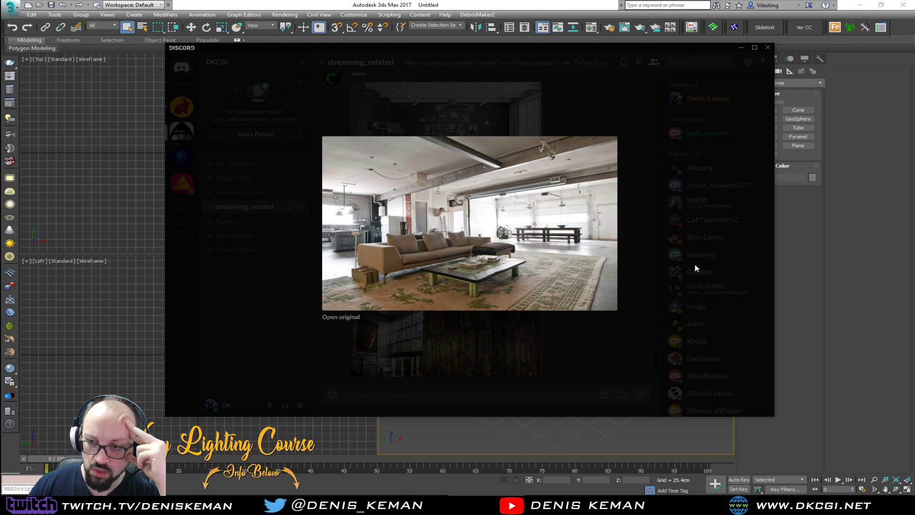
{"action": "left_click", "coordinate": [691, 279]}
{"action": "scroll", "coordinate": [559, 268], "scroll_direction": "up", "scroll_amount": 3}
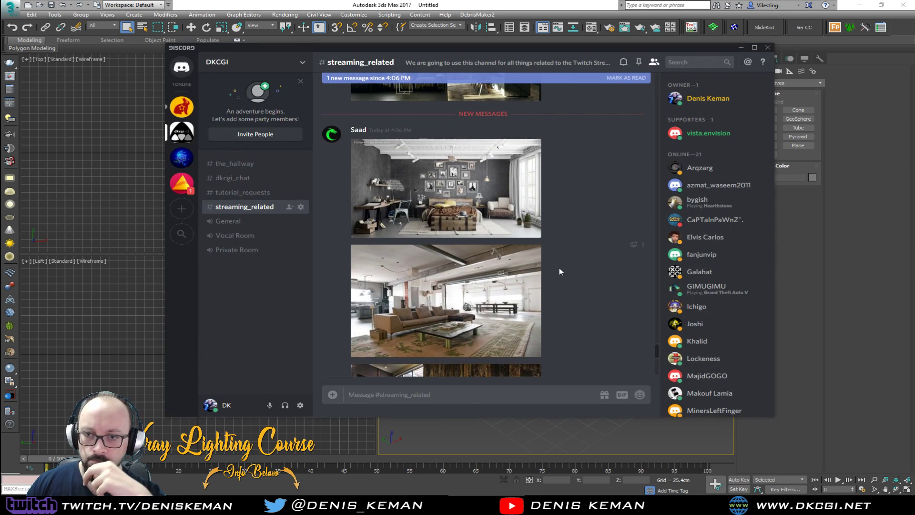
- Check the newly posted images and view the double-height living room with the mezzanine enlarged
{"action": "scroll", "coordinate": [559, 267], "scroll_direction": "down", "scroll_amount": 3}
{"action": "scroll", "coordinate": [559, 268], "scroll_direction": "down", "scroll_amount": 3}
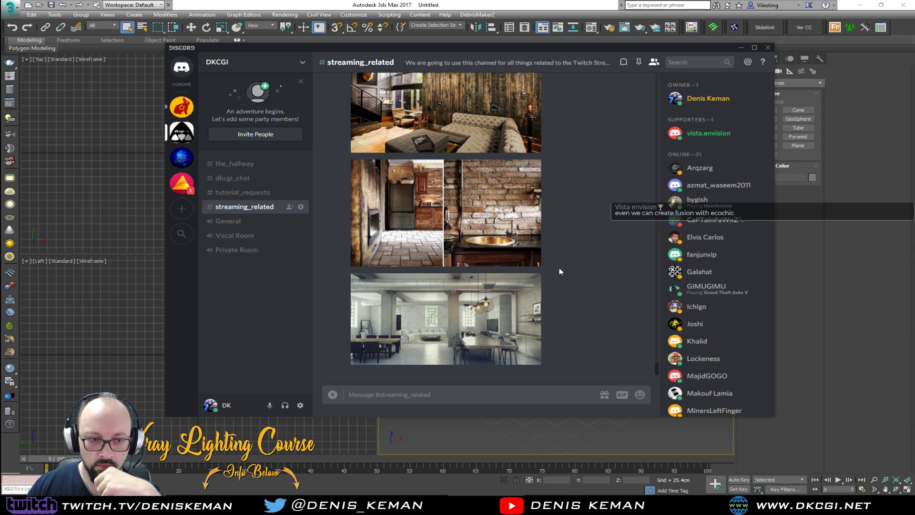
{"action": "scroll", "coordinate": [559, 267], "scroll_direction": "down", "scroll_amount": 2}
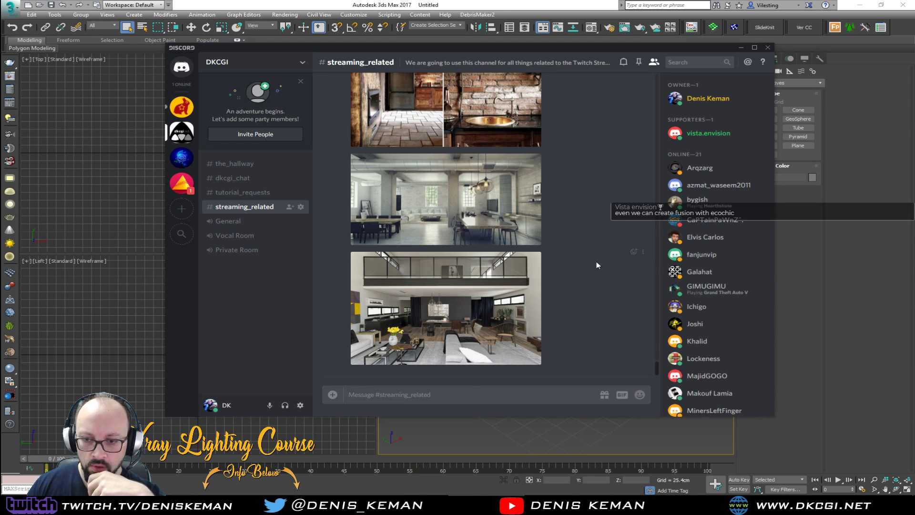
{"action": "left_click", "coordinate": [479, 312]}
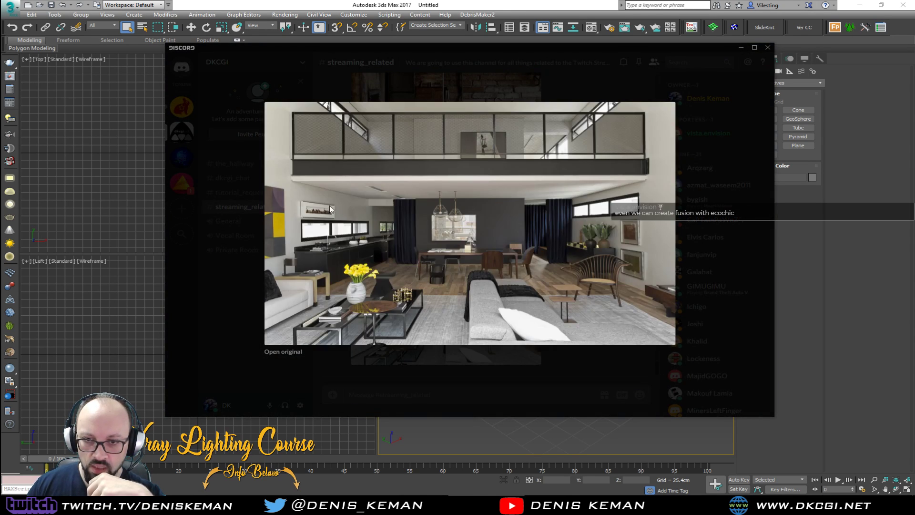
{"action": "left_click", "coordinate": [726, 231]}
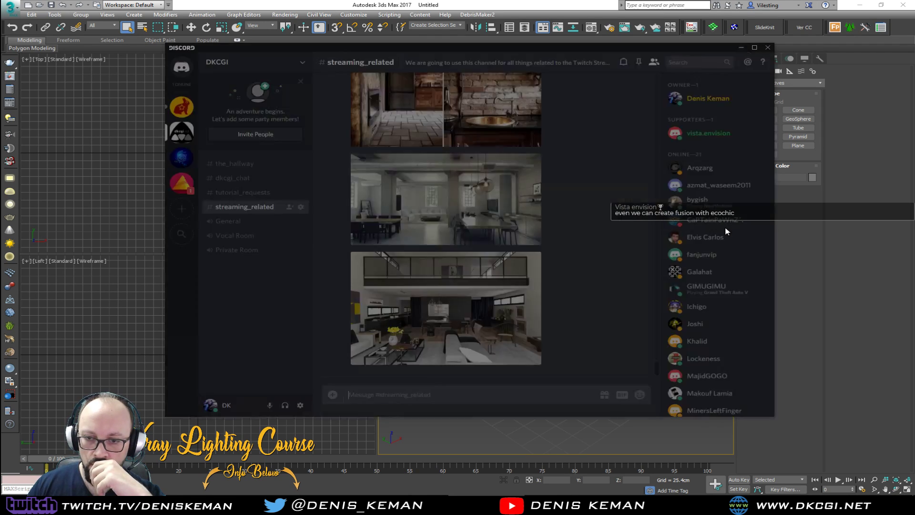
- View the pale open-plan loft with columns and the rustic brick kitchen image enlarged, one after the other
{"action": "left_click", "coordinate": [435, 228]}
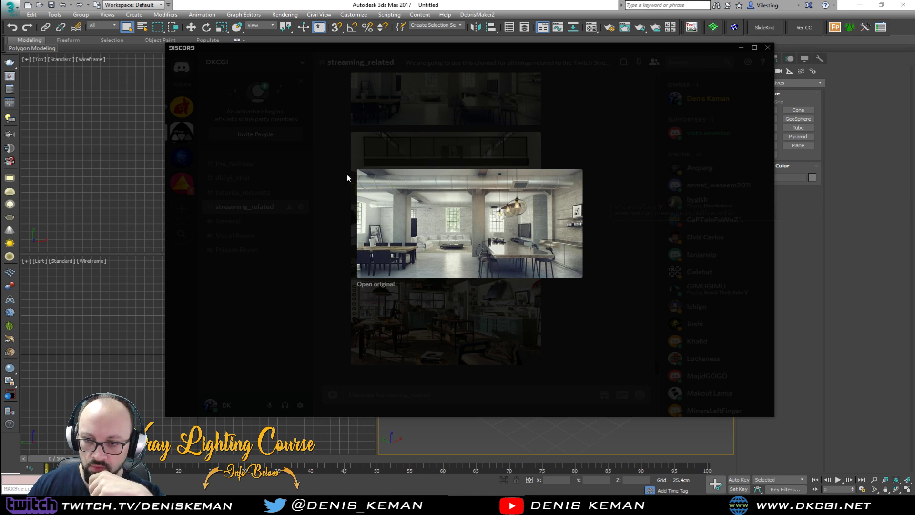
{"action": "left_click", "coordinate": [510, 315]}
{"action": "scroll", "coordinate": [491, 272], "scroll_direction": "up", "scroll_amount": 4}
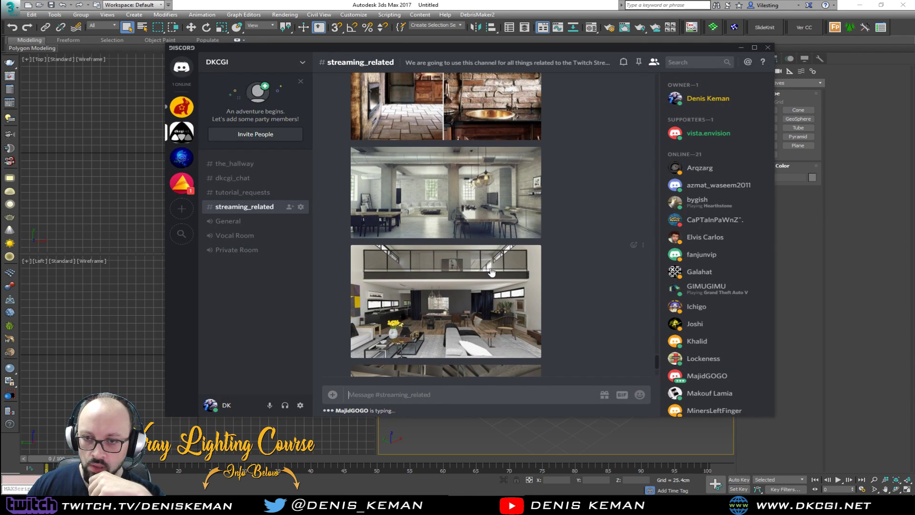
{"action": "scroll", "coordinate": [492, 272], "scroll_direction": "up", "scroll_amount": 2}
{"action": "left_click", "coordinate": [408, 260]}
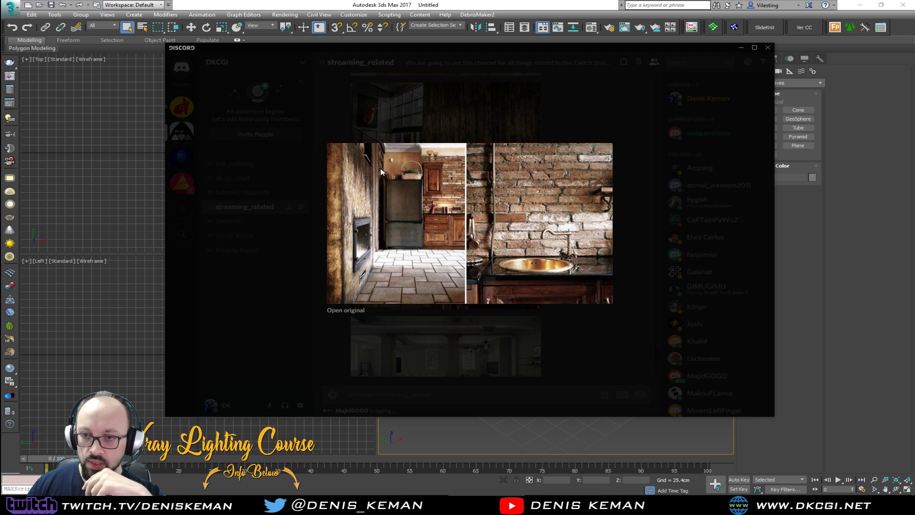
{"action": "left_click", "coordinate": [670, 207]}
- View the living room image with the dark wood-plank wall and tufted sofa enlarged
{"action": "scroll", "coordinate": [515, 219], "scroll_direction": "up", "scroll_amount": 2}
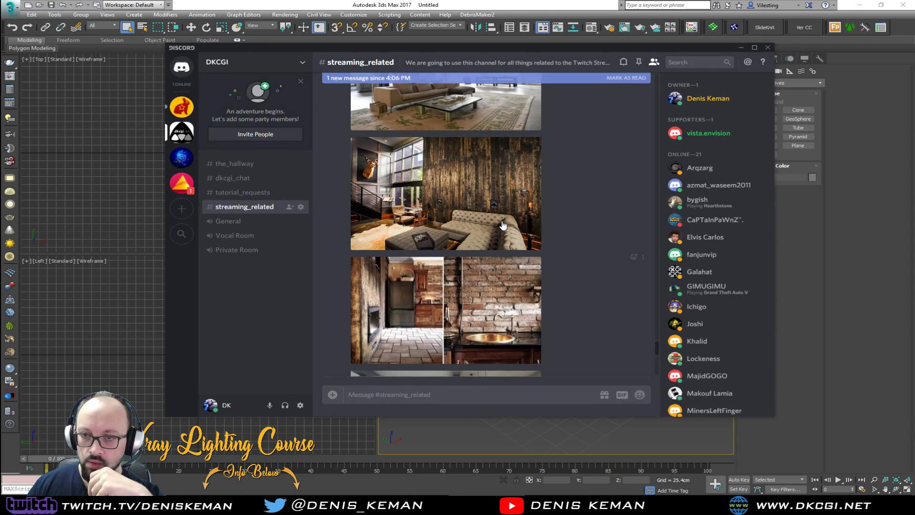
{"action": "left_click", "coordinate": [465, 248]}
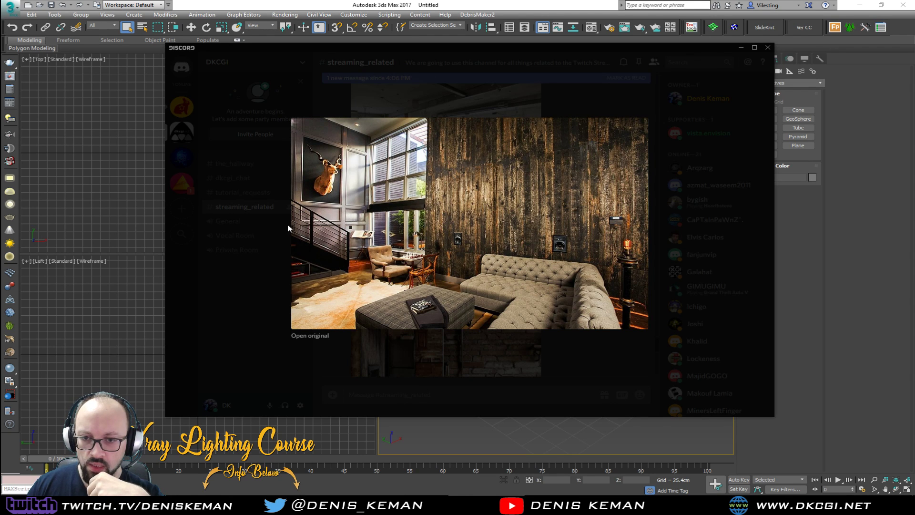
{"action": "left_click", "coordinate": [259, 263]}
- Return to the latest posts and view the industrial kitchen with turquoise cabinets enlarged
{"action": "scroll", "coordinate": [501, 265], "scroll_direction": "down", "scroll_amount": 5}
{"action": "scroll", "coordinate": [501, 265], "scroll_direction": "down", "scroll_amount": 3}
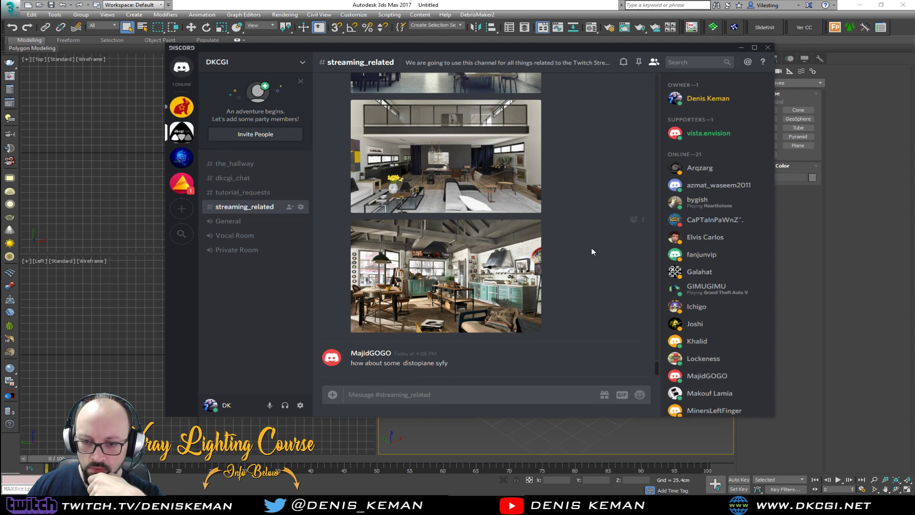
{"action": "left_click", "coordinate": [448, 283]}
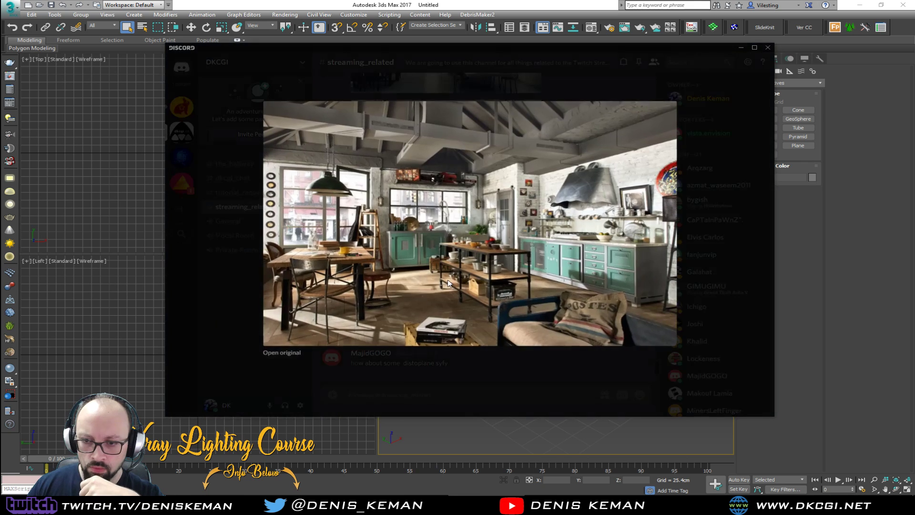
{"action": "left_click", "coordinate": [735, 285]}
- View the shared floor plan image enlarged and open its original
{"action": "left_click", "coordinate": [406, 308]}
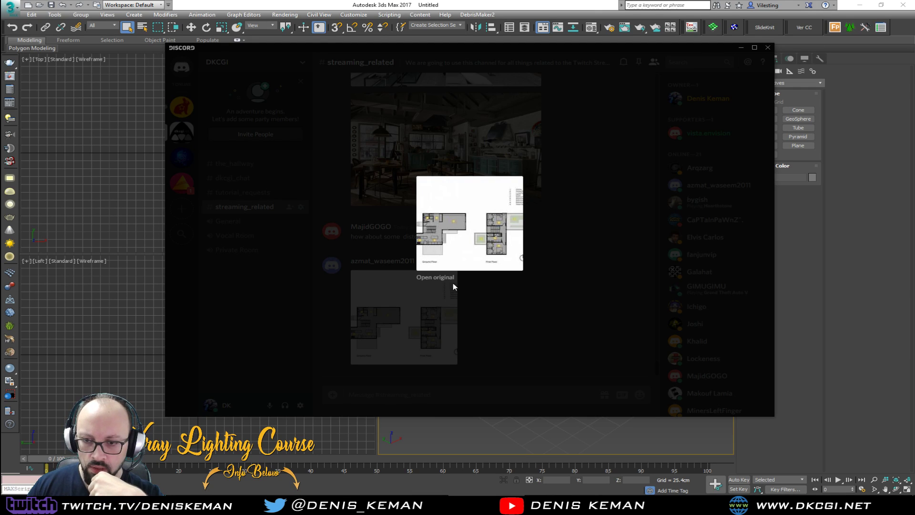
{"action": "left_click", "coordinate": [435, 277]}
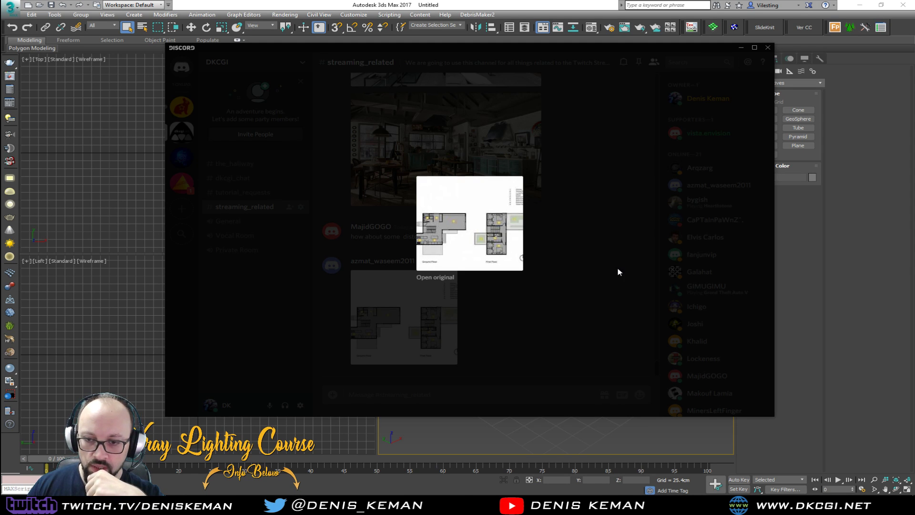
{"action": "left_click", "coordinate": [509, 305]}
- Go back through the earlier reference posts and view the white garage-style loft with the tan sofa and patterned rug enlarged
{"action": "scroll", "coordinate": [509, 305], "scroll_direction": "up", "scroll_amount": 10}
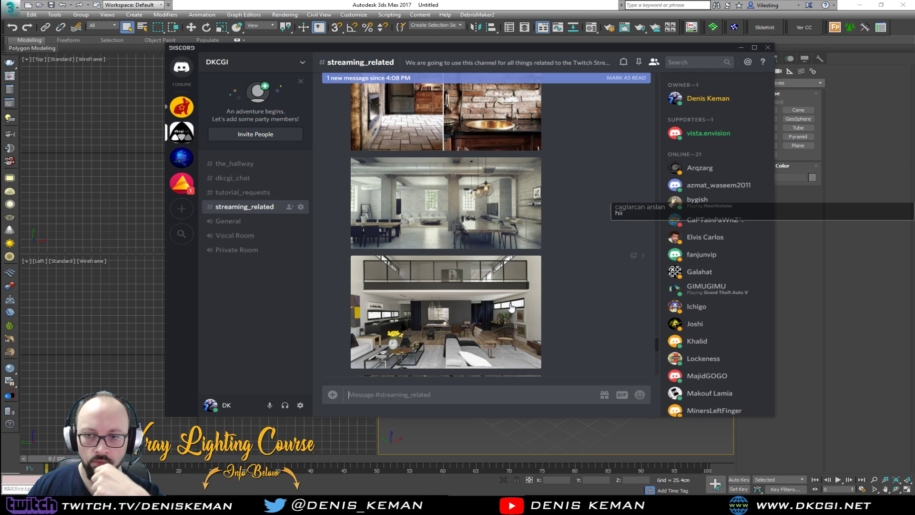
{"action": "scroll", "coordinate": [510, 307], "scroll_direction": "up", "scroll_amount": 2}
{"action": "scroll", "coordinate": [510, 308], "scroll_direction": "up", "scroll_amount": 10}
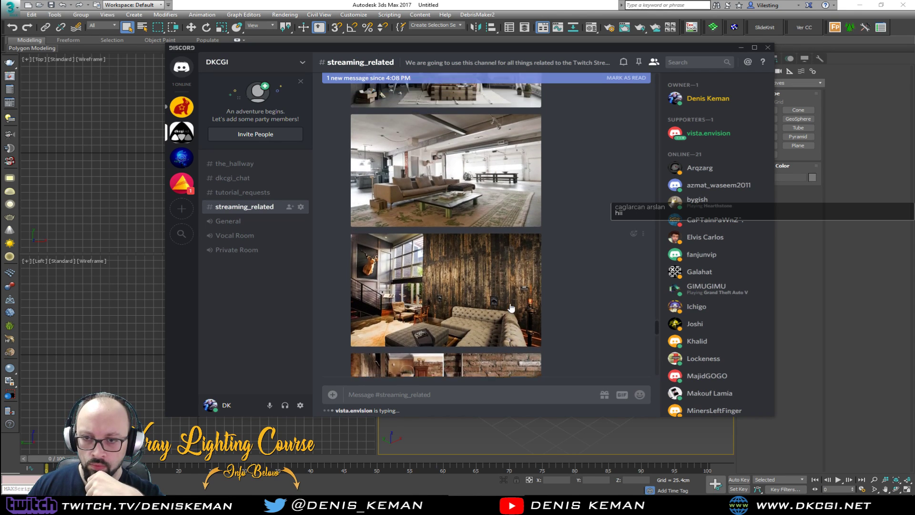
{"action": "scroll", "coordinate": [511, 307], "scroll_direction": "up", "scroll_amount": 5}
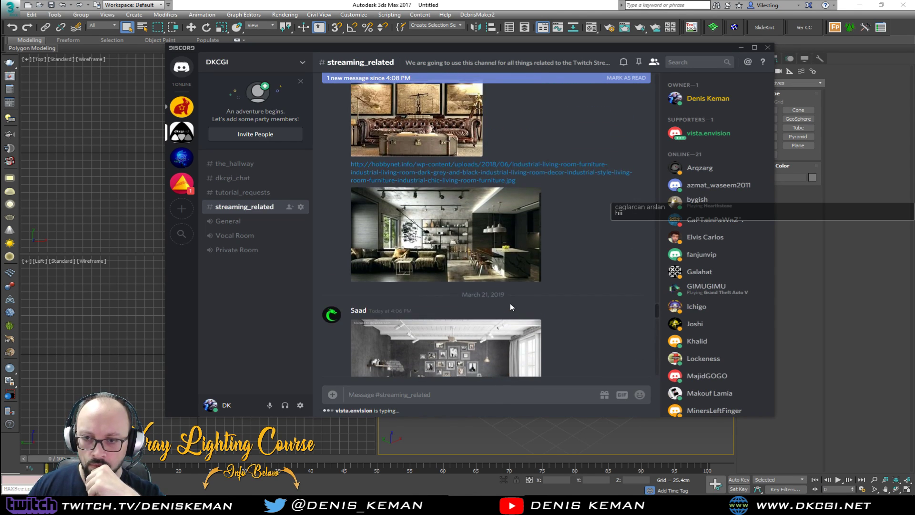
{"action": "scroll", "coordinate": [510, 303], "scroll_direction": "down", "scroll_amount": 6}
{"action": "scroll", "coordinate": [511, 307], "scroll_direction": "down", "scroll_amount": 2}
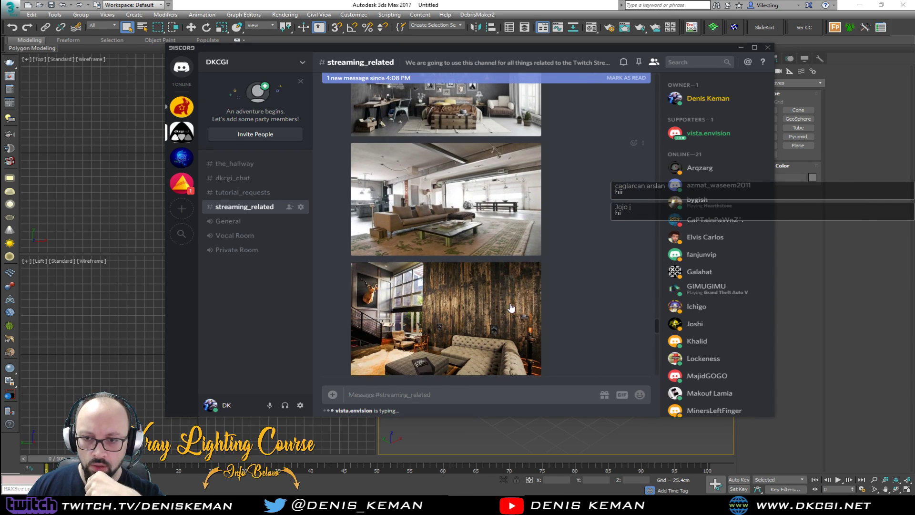
{"action": "left_click", "coordinate": [426, 190]}
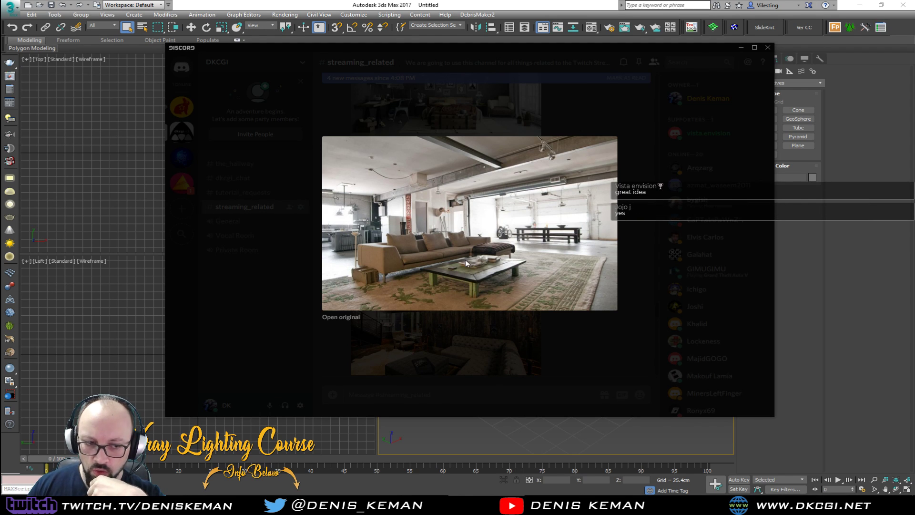
{"action": "left_click", "coordinate": [599, 371]}
- Look through the newest posts and view the open-plan kitchen with the wooden island and black bar stools enlarged
{"action": "scroll", "coordinate": [526, 325], "scroll_direction": "down", "scroll_amount": 10}
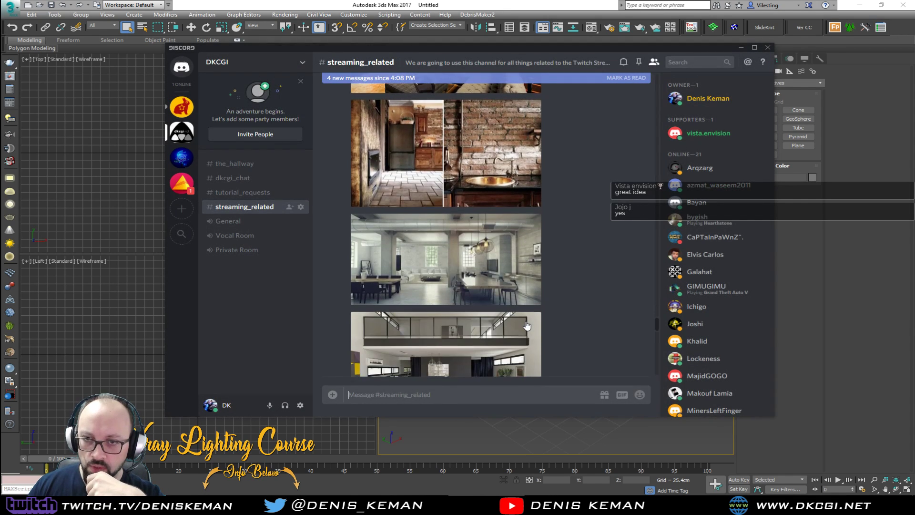
{"action": "scroll", "coordinate": [526, 326], "scroll_direction": "down", "scroll_amount": 7}
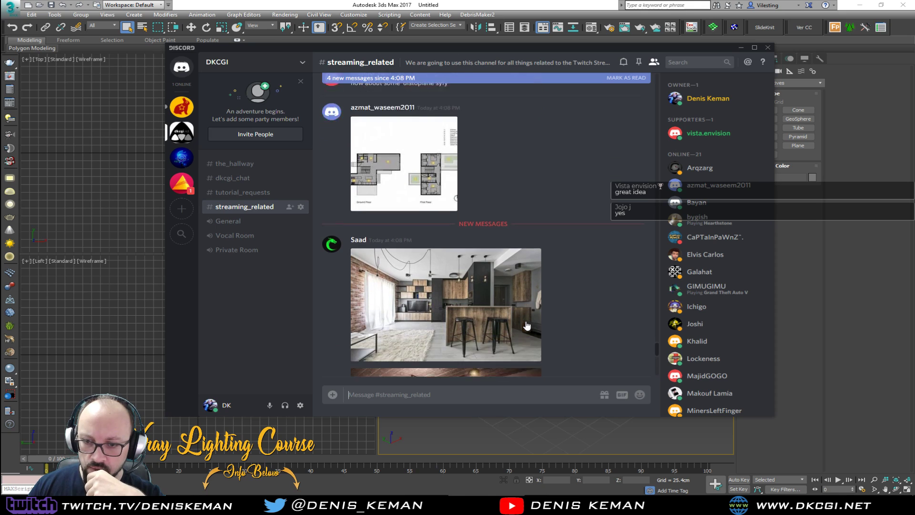
{"action": "scroll", "coordinate": [554, 253], "scroll_direction": "down", "scroll_amount": 3}
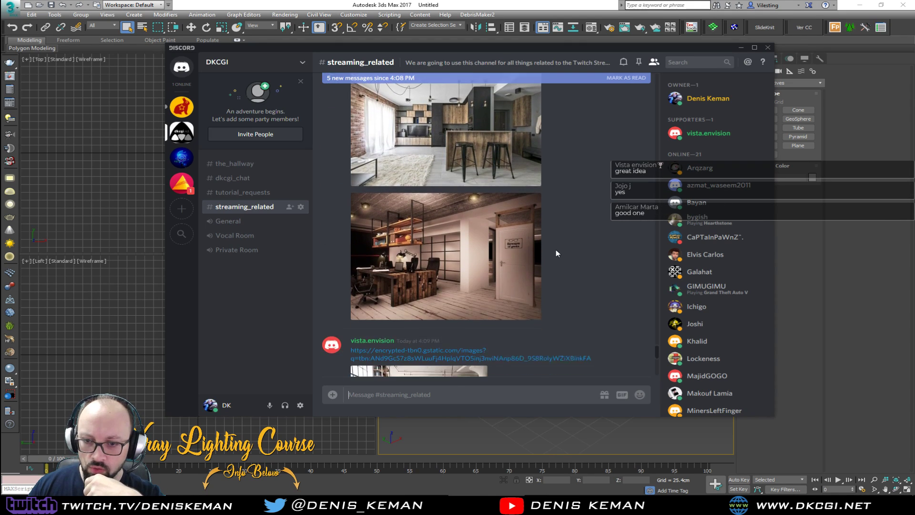
{"action": "scroll", "coordinate": [556, 250], "scroll_direction": "down", "scroll_amount": 5}
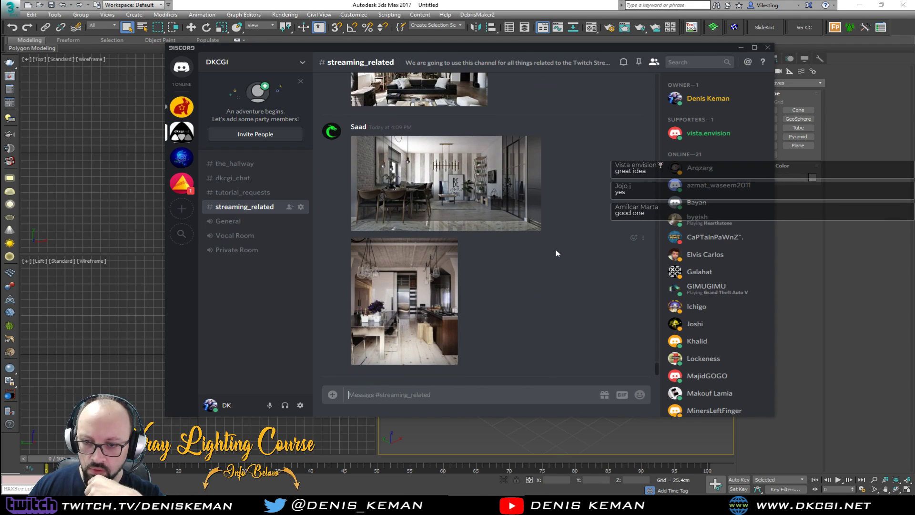
{"action": "scroll", "coordinate": [506, 264], "scroll_direction": "up", "scroll_amount": 4}
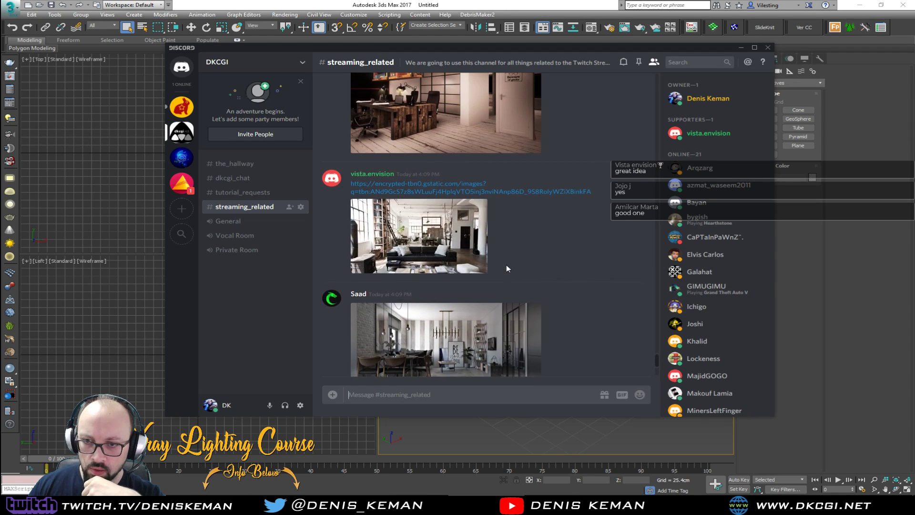
{"action": "scroll", "coordinate": [507, 268], "scroll_direction": "up", "scroll_amount": 2}
{"action": "scroll", "coordinate": [507, 269], "scroll_direction": "up", "scroll_amount": 4}
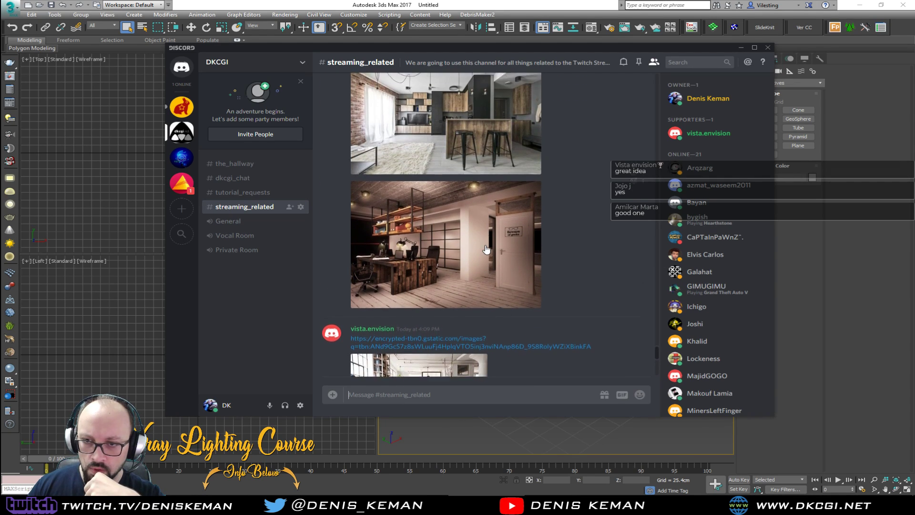
{"action": "scroll", "coordinate": [435, 217], "scroll_direction": "down", "scroll_amount": 1}
{"action": "left_click", "coordinate": [428, 203]}
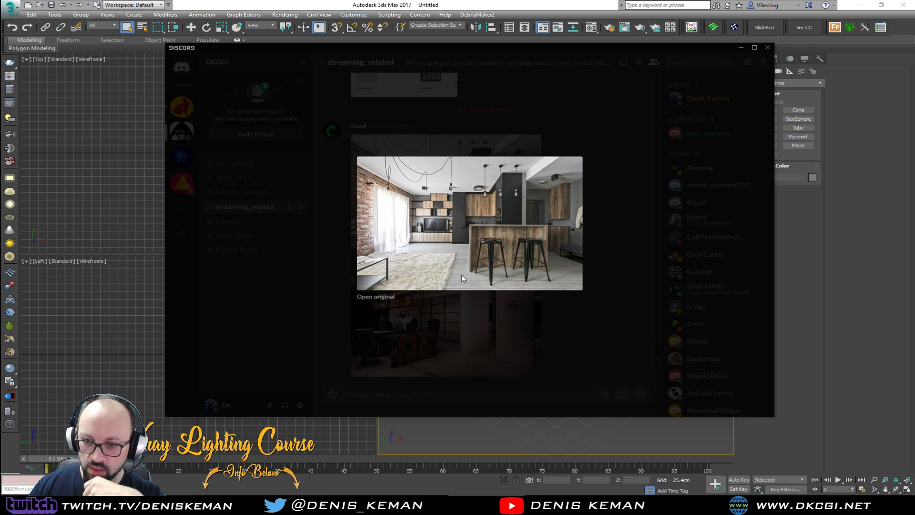
{"action": "left_click", "coordinate": [533, 333]}
- View the bright dining and living room image with glass pendant lamps, followed by the single-storey house floor plan, enlarged
{"action": "scroll", "coordinate": [508, 354], "scroll_direction": "down", "scroll_amount": 10}
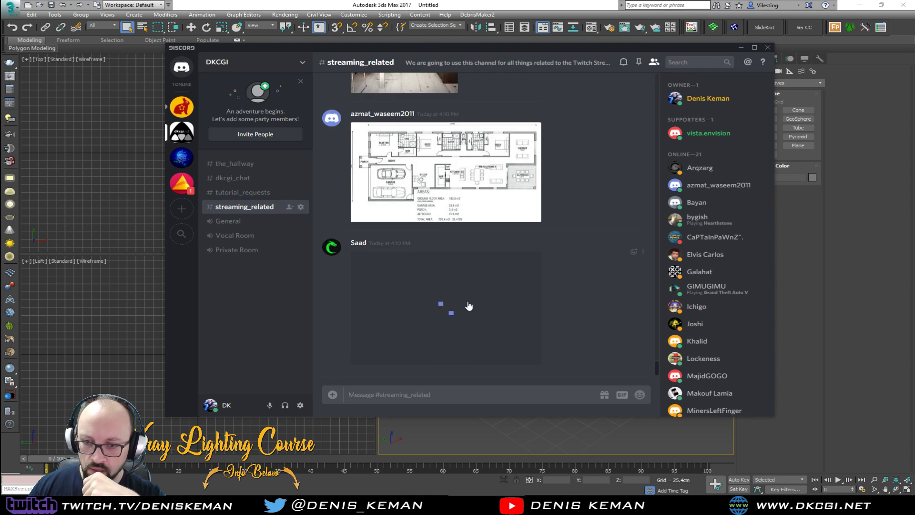
{"action": "left_click", "coordinate": [468, 306]}
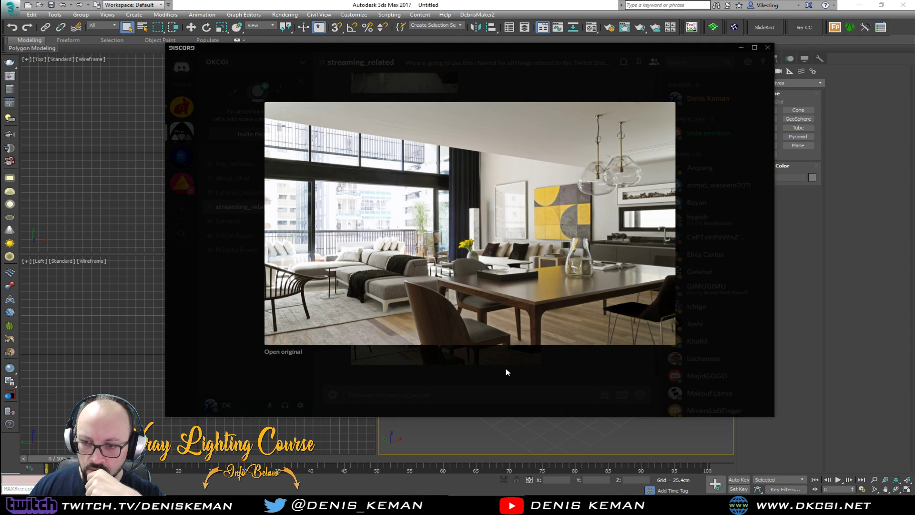
{"action": "left_click", "coordinate": [506, 371]}
{"action": "left_click", "coordinate": [473, 190]}
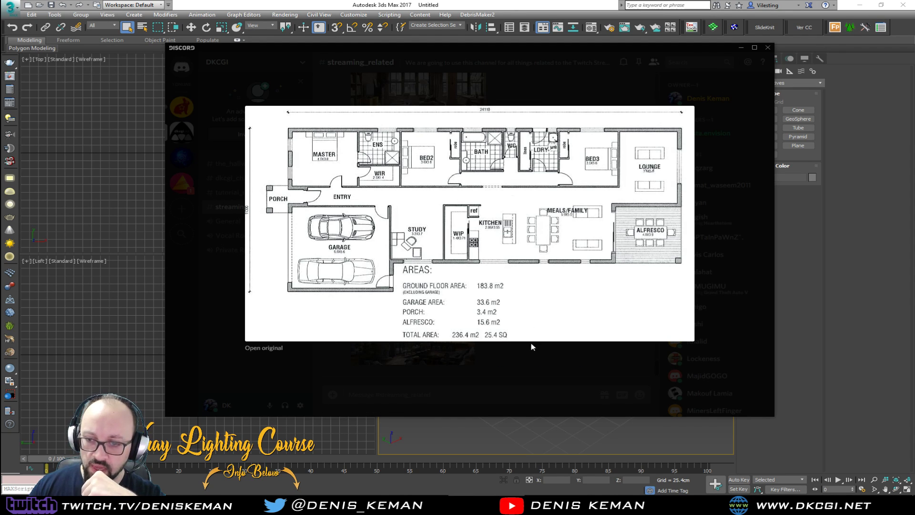
{"action": "left_click", "coordinate": [534, 379]}
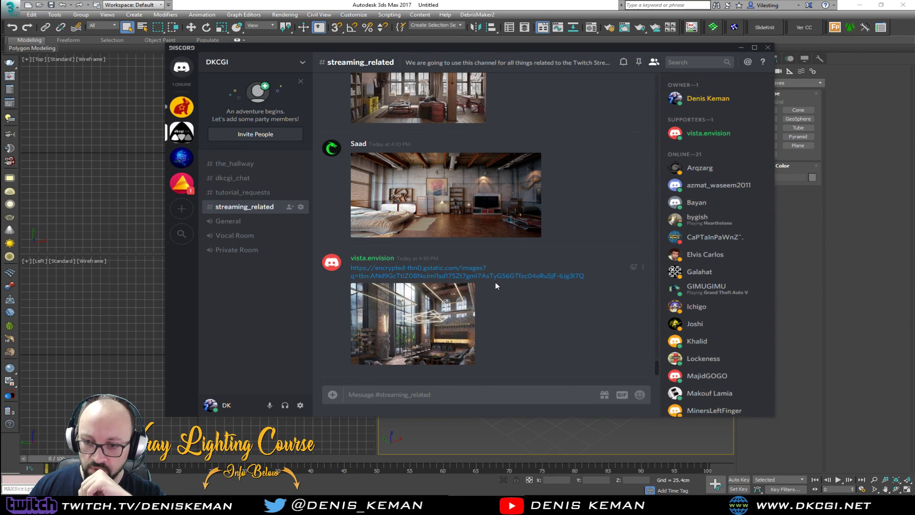
- View the concrete-walled loft bedroom image with the exposed beams and parquet floor enlarged
{"action": "scroll", "coordinate": [496, 281], "scroll_direction": "up", "scroll_amount": 1}
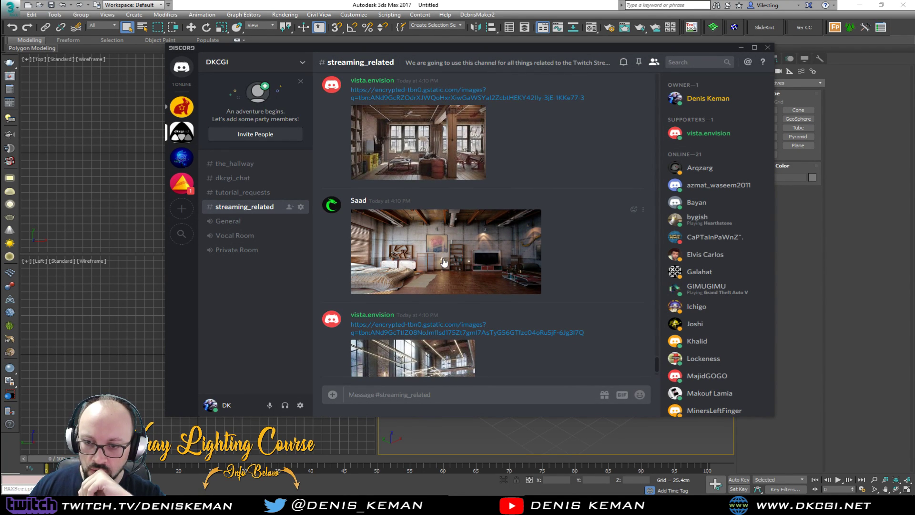
{"action": "left_click", "coordinate": [442, 258]}
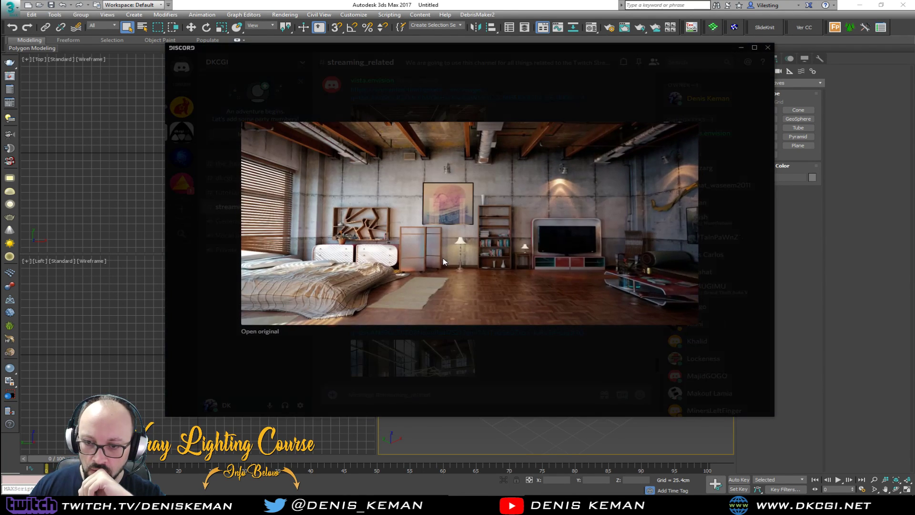
{"action": "left_click", "coordinate": [542, 377]}
- Return to the earlier posts and view the tall kitchen image with the pale plank floor and clustered pendant lamps enlarged
{"action": "scroll", "coordinate": [474, 294], "scroll_direction": "up", "scroll_amount": 3}
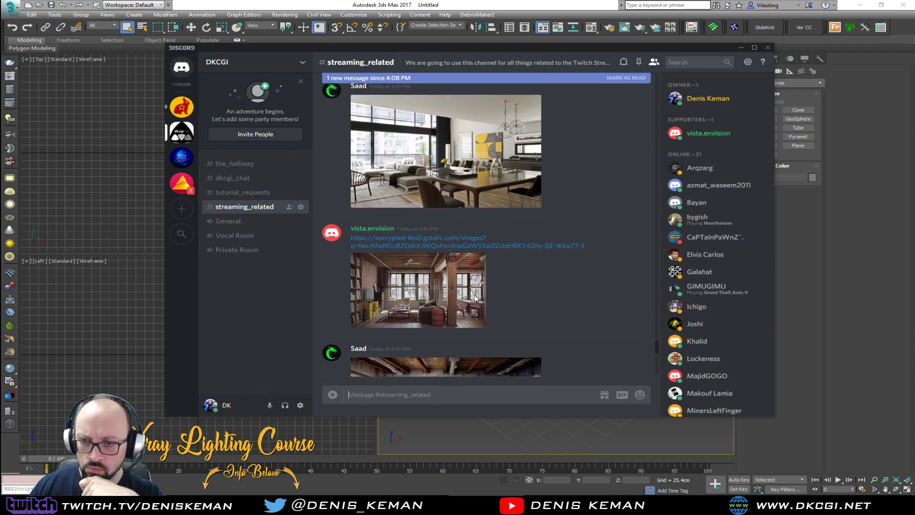
{"action": "scroll", "coordinate": [474, 299], "scroll_direction": "up", "scroll_amount": 10}
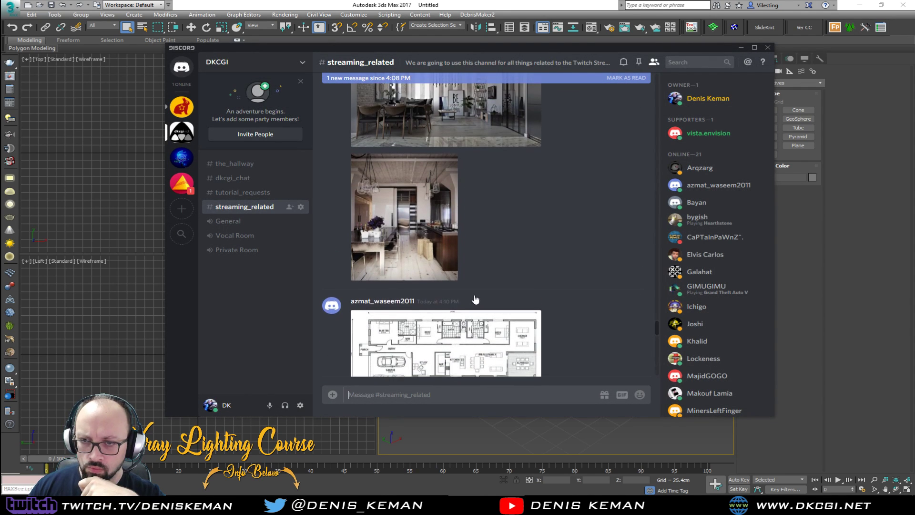
{"action": "scroll", "coordinate": [475, 299], "scroll_direction": "up", "scroll_amount": 1}
{"action": "left_click", "coordinate": [393, 257]}
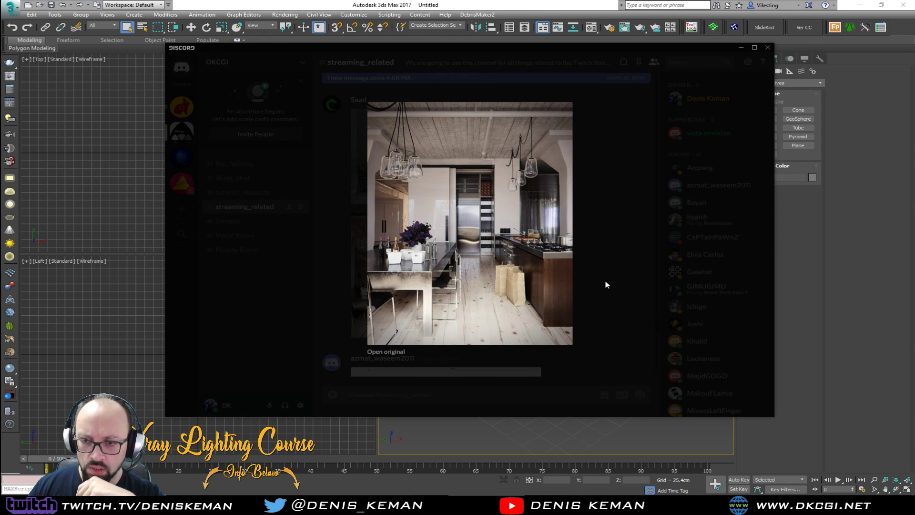
{"action": "left_click", "coordinate": [618, 312]}
- Go to the latest posts and view the loft kitchen image with the brick column and dark wood floor enlarged
{"action": "scroll", "coordinate": [519, 309], "scroll_direction": "up", "scroll_amount": 4}
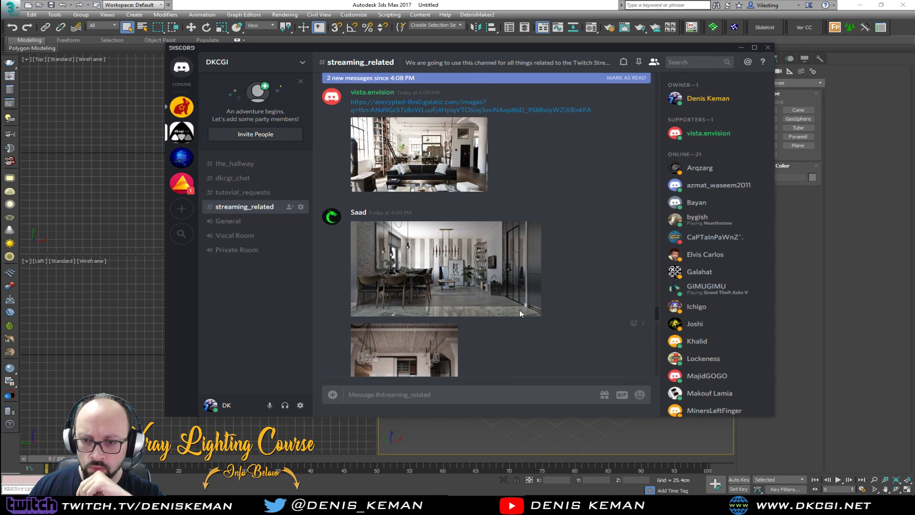
{"action": "scroll", "coordinate": [520, 310], "scroll_direction": "down", "scroll_amount": 10}
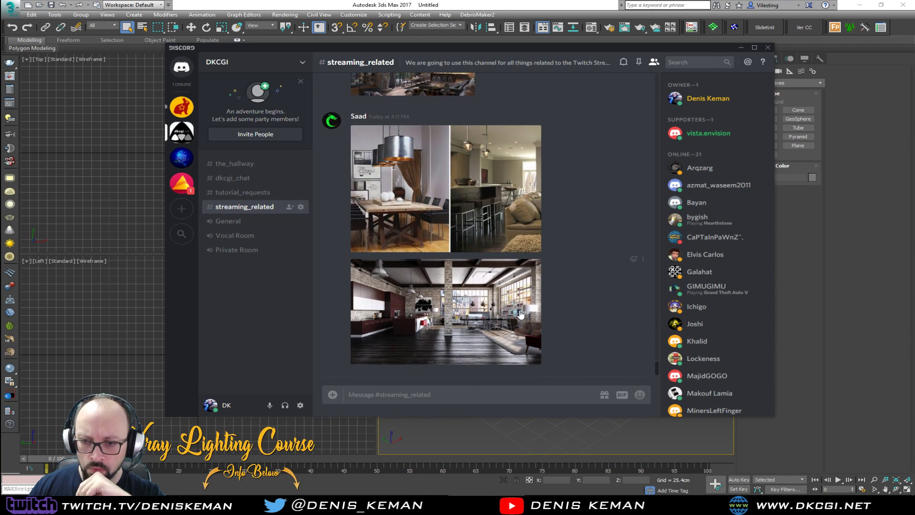
{"action": "left_click", "coordinate": [460, 315]}
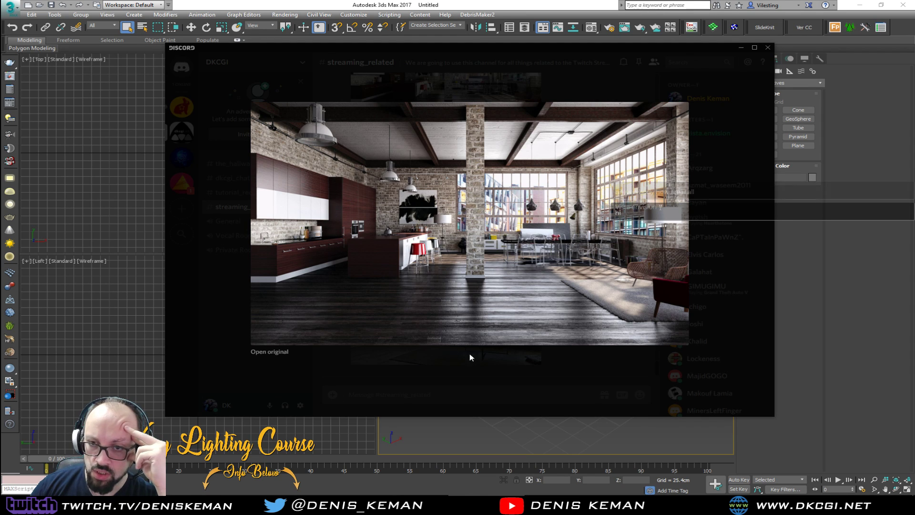
{"action": "left_click", "coordinate": [514, 384]}
{"action": "left_click", "coordinate": [461, 328]}
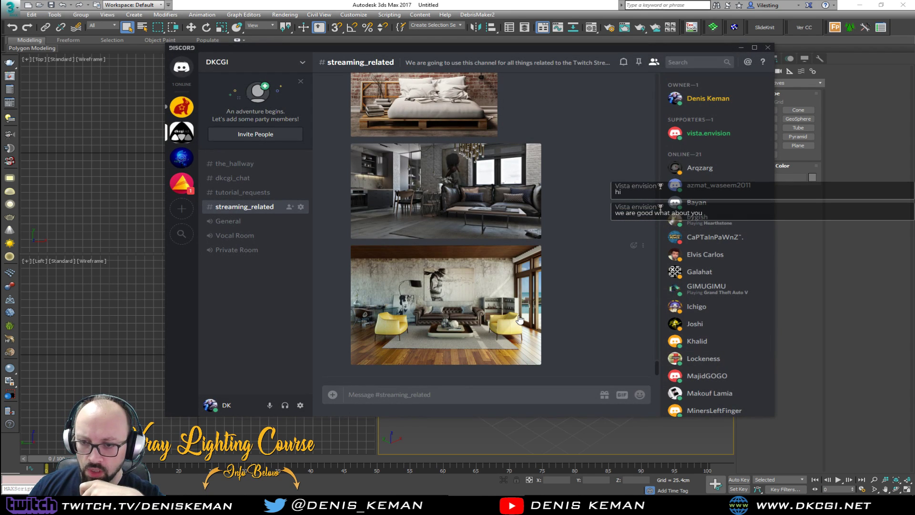
- View the brick-wall bedroom image with the pallet bed and bridge picture enlarged
{"action": "scroll", "coordinate": [553, 308], "scroll_direction": "up", "scroll_amount": 10}
{"action": "scroll", "coordinate": [553, 310], "scroll_direction": "up", "scroll_amount": 3}
{"action": "scroll", "coordinate": [553, 310], "scroll_direction": "down", "scroll_amount": 10}
{"action": "scroll", "coordinate": [553, 307], "scroll_direction": "up", "scroll_amount": 2}
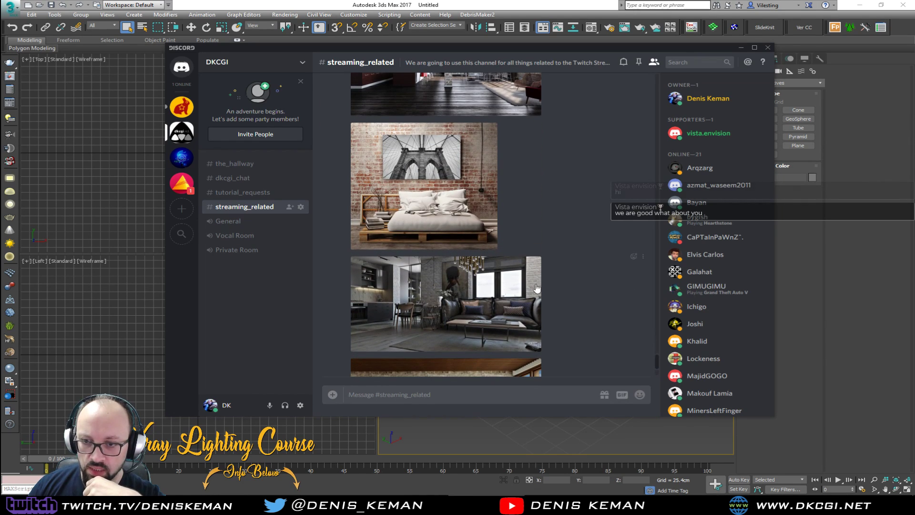
{"action": "left_click", "coordinate": [443, 216]}
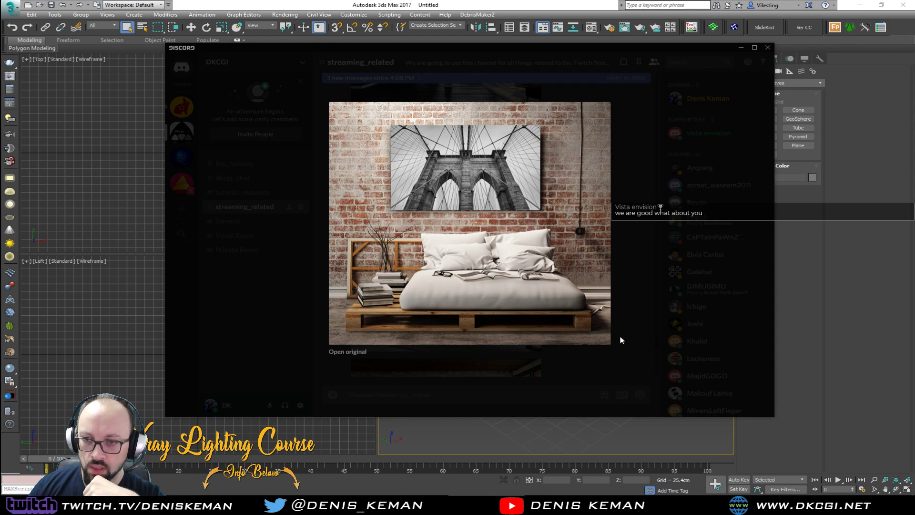
{"action": "left_click", "coordinate": [688, 272]}
- View the living room image with the grey corner sofa and red brick wall sections enlarged
{"action": "scroll", "coordinate": [466, 223], "scroll_direction": "down", "scroll_amount": 8}
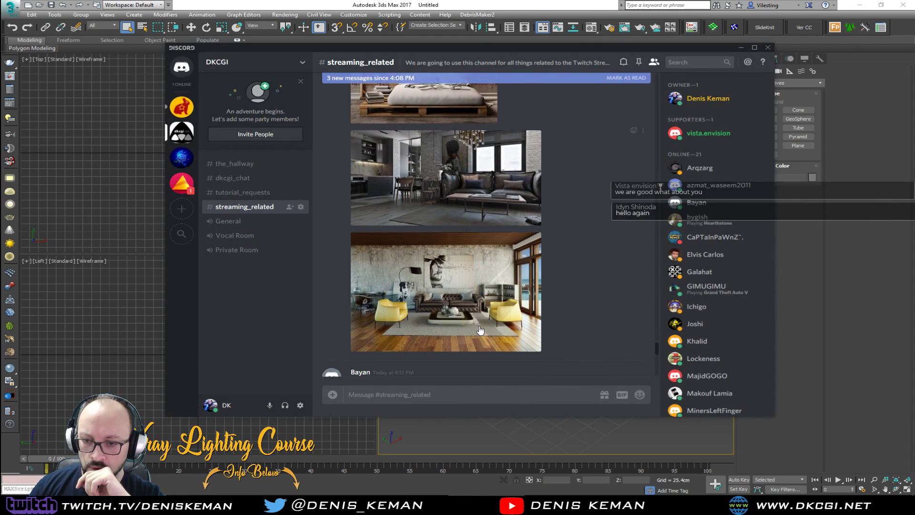
{"action": "scroll", "coordinate": [466, 228], "scroll_direction": "down", "scroll_amount": 3}
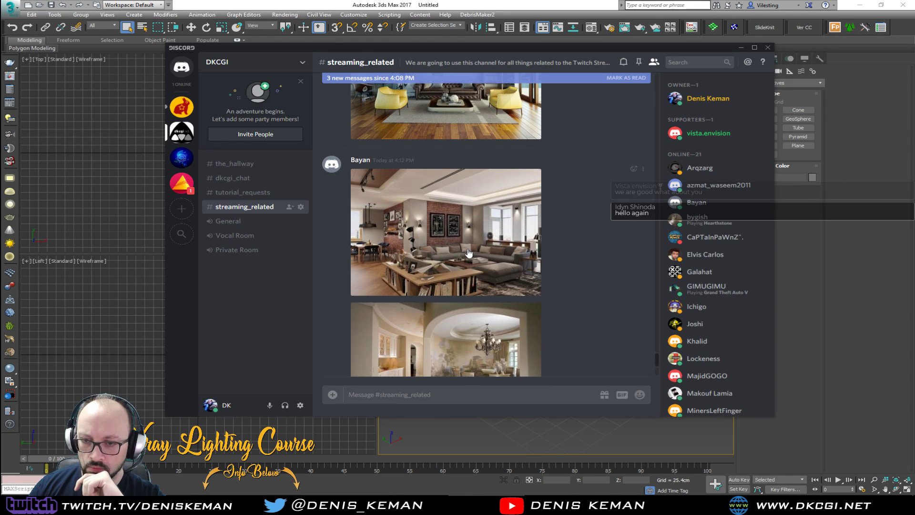
{"action": "left_click", "coordinate": [467, 258]}
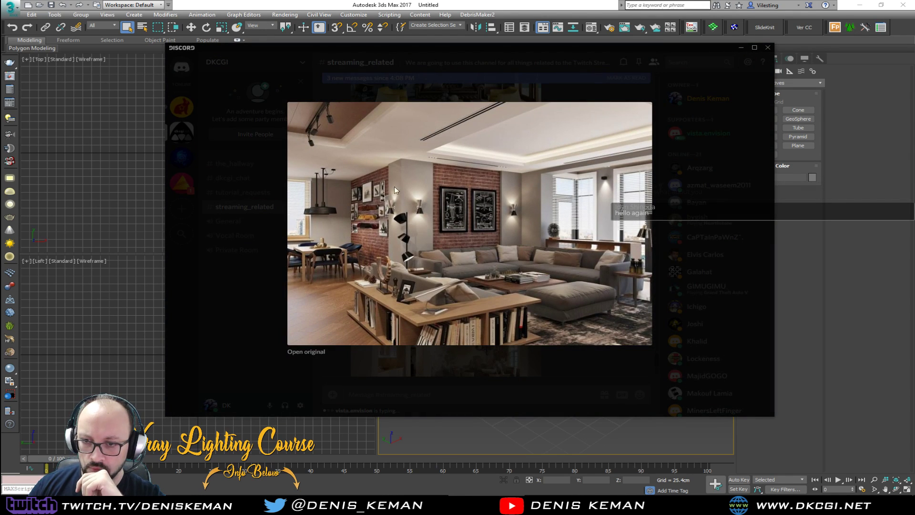
{"action": "left_click", "coordinate": [266, 246]}
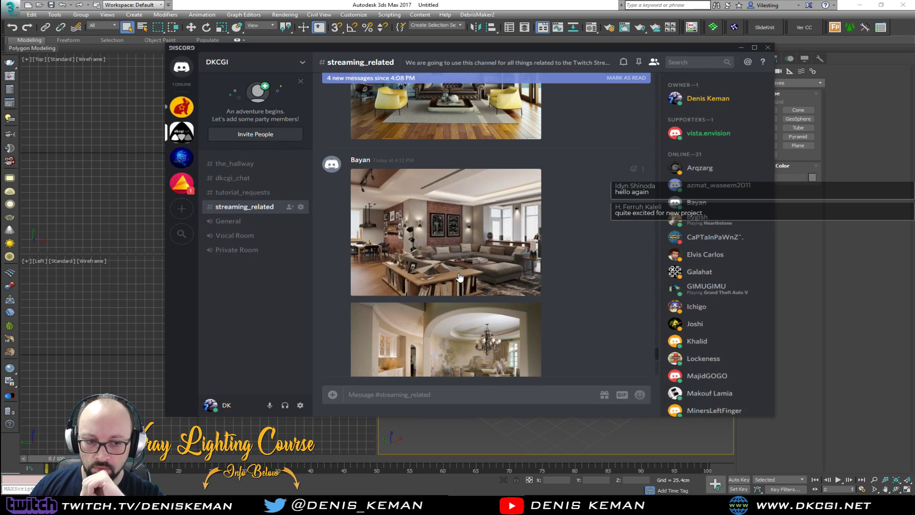
- Look through the remaining new images and view the grey industrial dining room with blue chairs enlarged
{"action": "scroll", "coordinate": [460, 276], "scroll_direction": "down", "scroll_amount": 2}
{"action": "scroll", "coordinate": [460, 276], "scroll_direction": "down", "scroll_amount": 2}
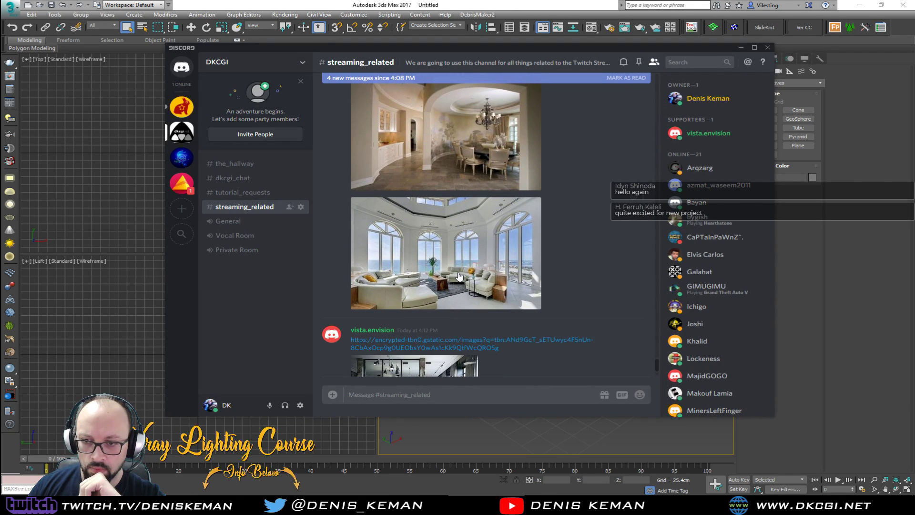
{"action": "scroll", "coordinate": [459, 277], "scroll_direction": "down", "scroll_amount": 2}
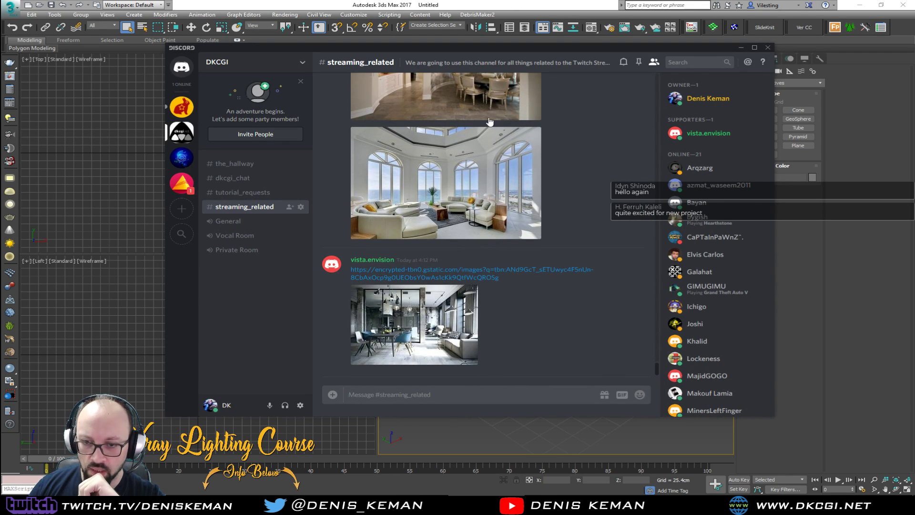
{"action": "left_click", "coordinate": [410, 314]}
{"action": "left_click", "coordinate": [578, 312]}
{"action": "left_click", "coordinate": [461, 297]}
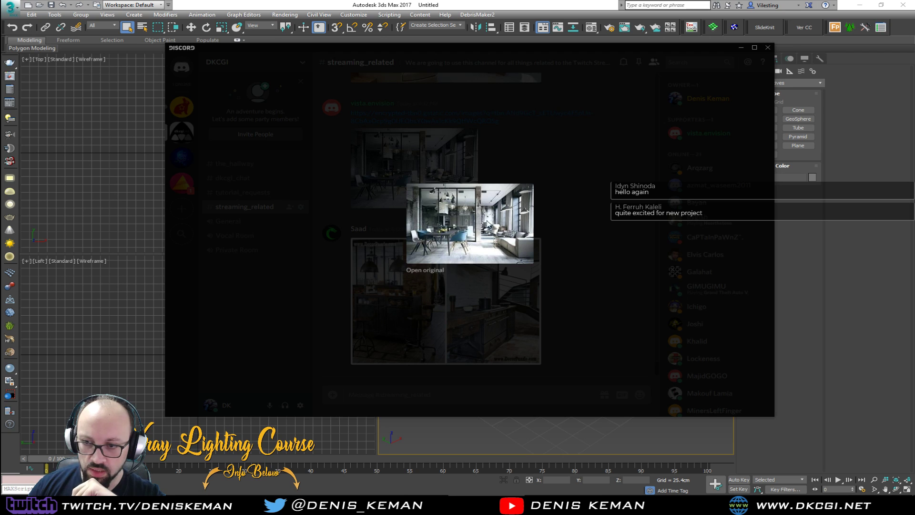
{"action": "left_click", "coordinate": [610, 257]}
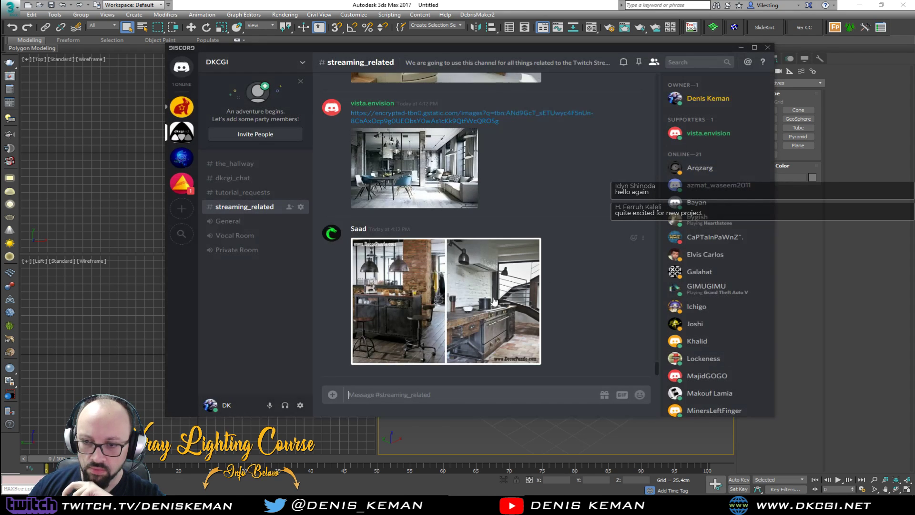
- View the industrial kitchen image pair enlarged and look back through the earlier reference images as far as the house floor plan
{"action": "left_click", "coordinate": [405, 281]}
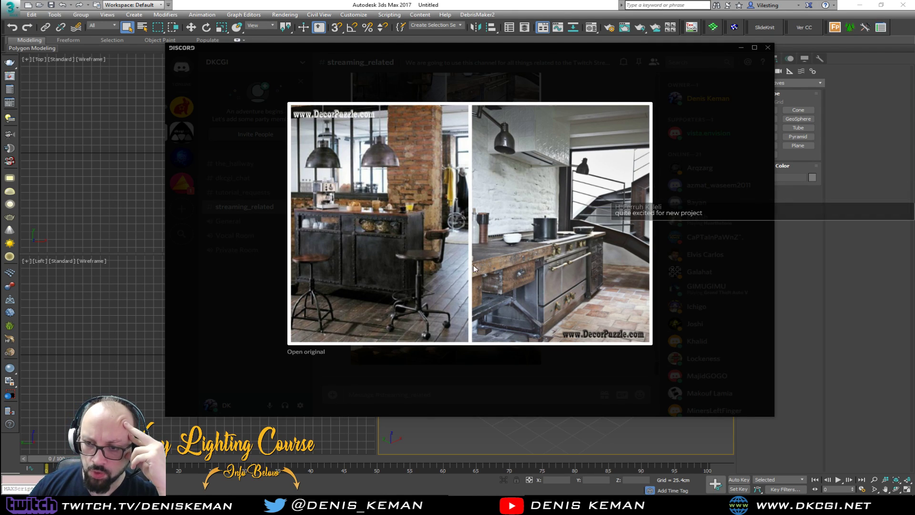
{"action": "left_click", "coordinate": [719, 306]}
{"action": "scroll", "coordinate": [484, 271], "scroll_direction": "up", "scroll_amount": 3}
{"action": "scroll", "coordinate": [484, 271], "scroll_direction": "up", "scroll_amount": 10}
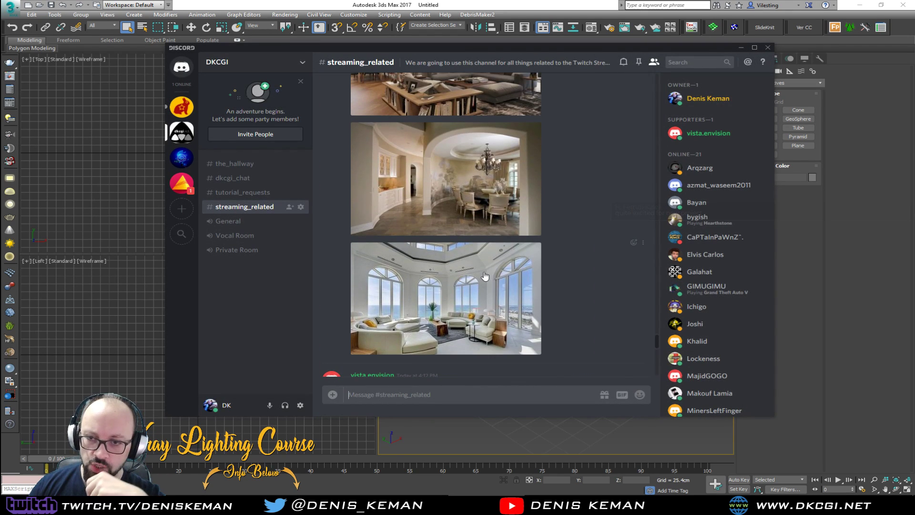
{"action": "scroll", "coordinate": [485, 276], "scroll_direction": "up", "scroll_amount": 8}
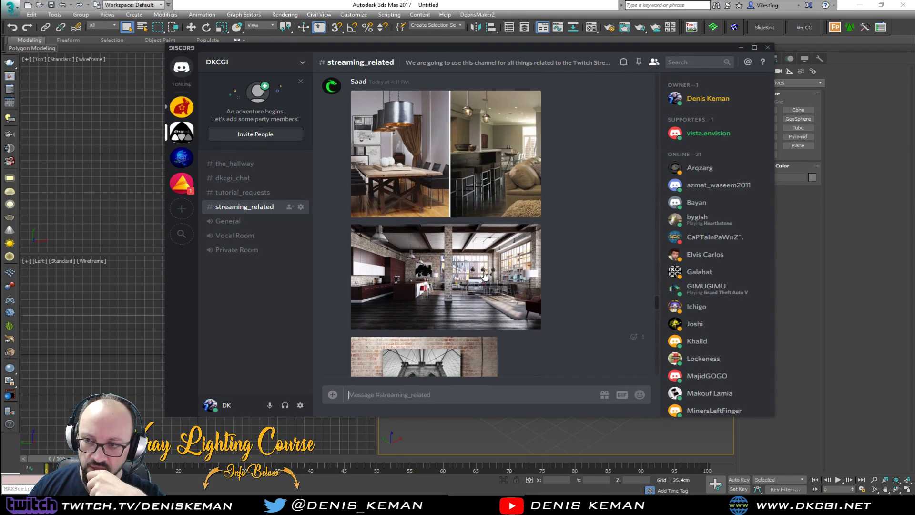
{"action": "scroll", "coordinate": [484, 275], "scroll_direction": "up", "scroll_amount": 8}
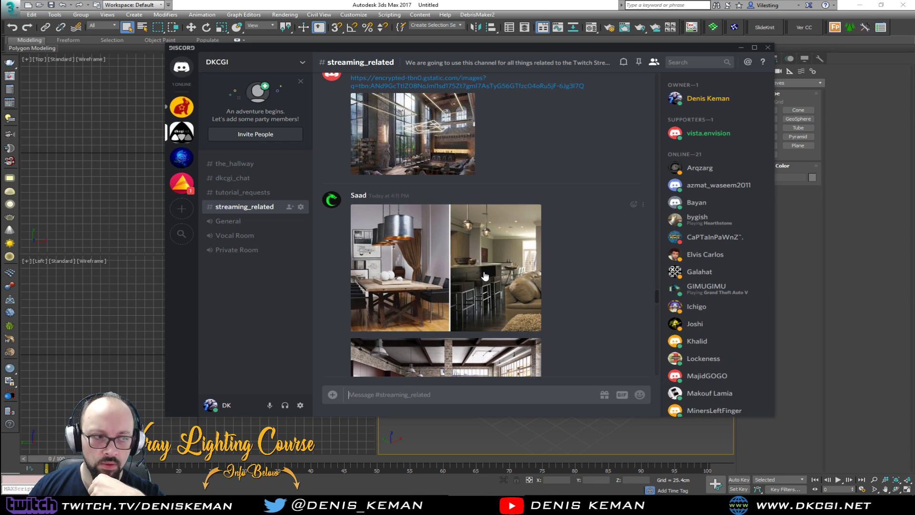
{"action": "scroll", "coordinate": [484, 276], "scroll_direction": "up", "scroll_amount": 8}
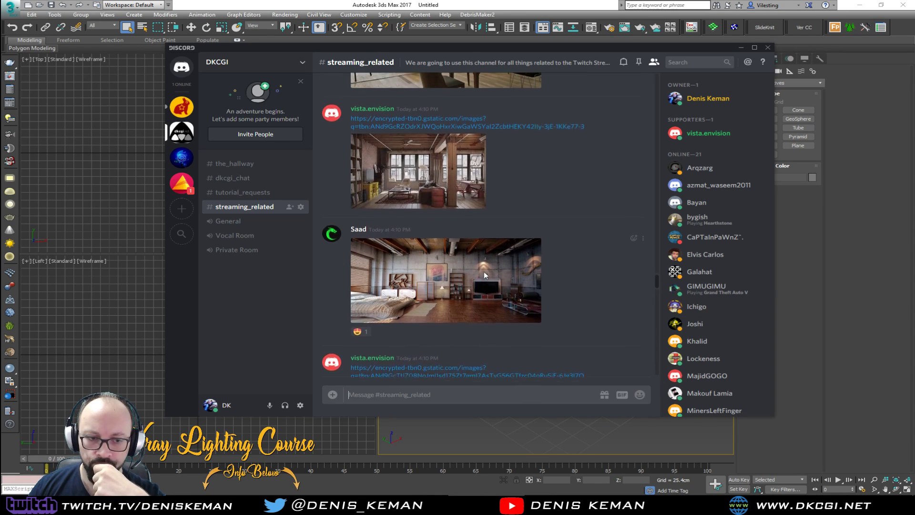
{"action": "scroll", "coordinate": [485, 276], "scroll_direction": "up", "scroll_amount": 5}
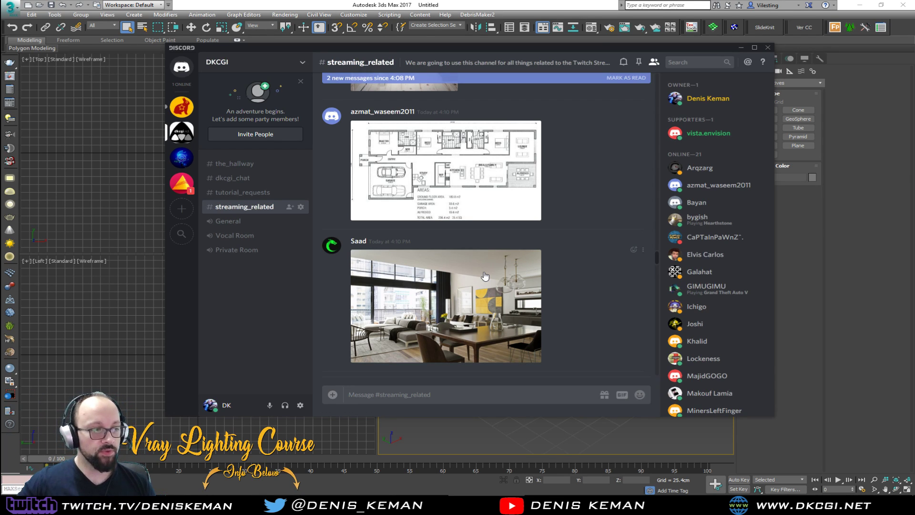
- Look through the interior images from the grey concrete bedroom down to the newest posts in streaming_related
{"action": "scroll", "coordinate": [553, 298], "scroll_direction": "down", "scroll_amount": 10}
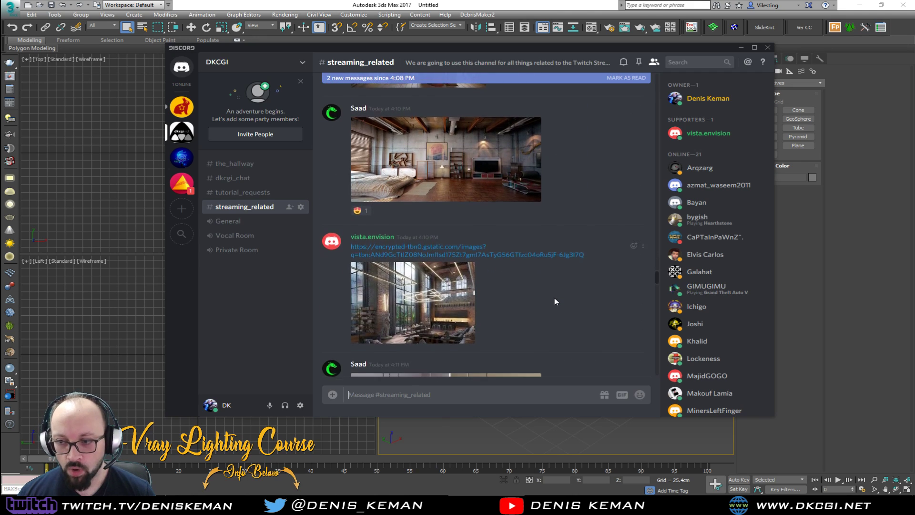
{"action": "scroll", "coordinate": [554, 297], "scroll_direction": "down", "scroll_amount": 5}
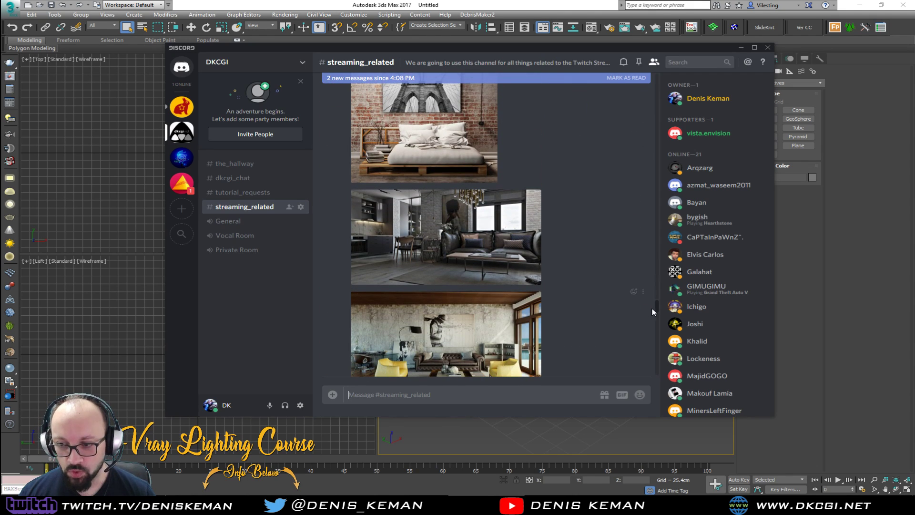
{"action": "left_click_drag", "start_coordinate": [657, 308], "coordinate": [658, 372]}
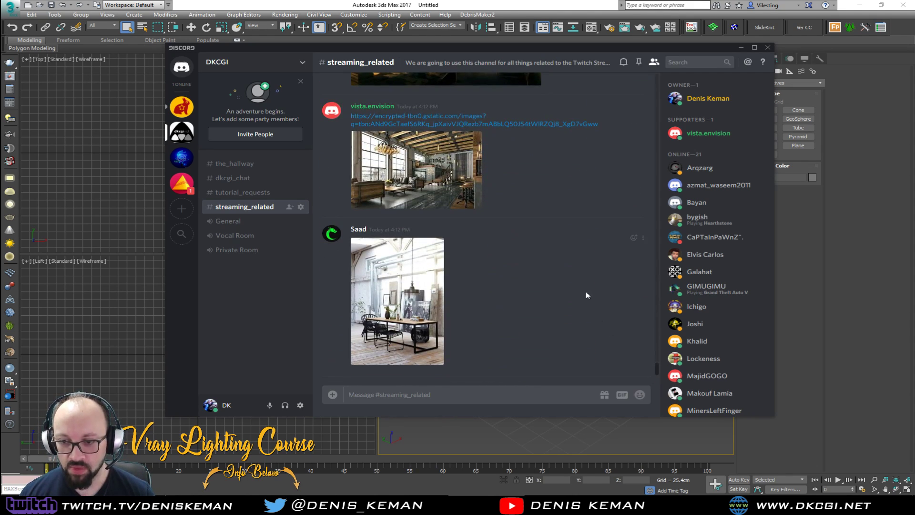
{"action": "scroll", "coordinate": [572, 270], "scroll_direction": "up", "scroll_amount": 1}
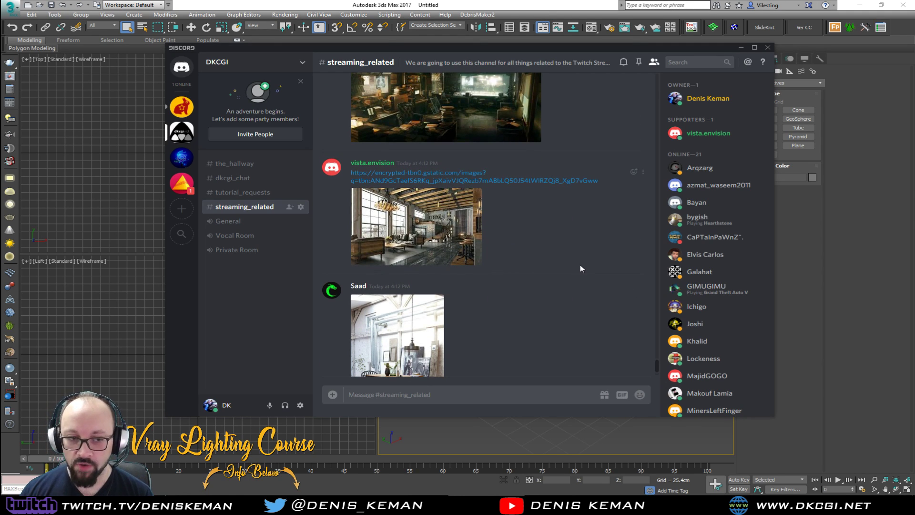
{"action": "scroll", "coordinate": [580, 265], "scroll_direction": "down", "scroll_amount": 1}
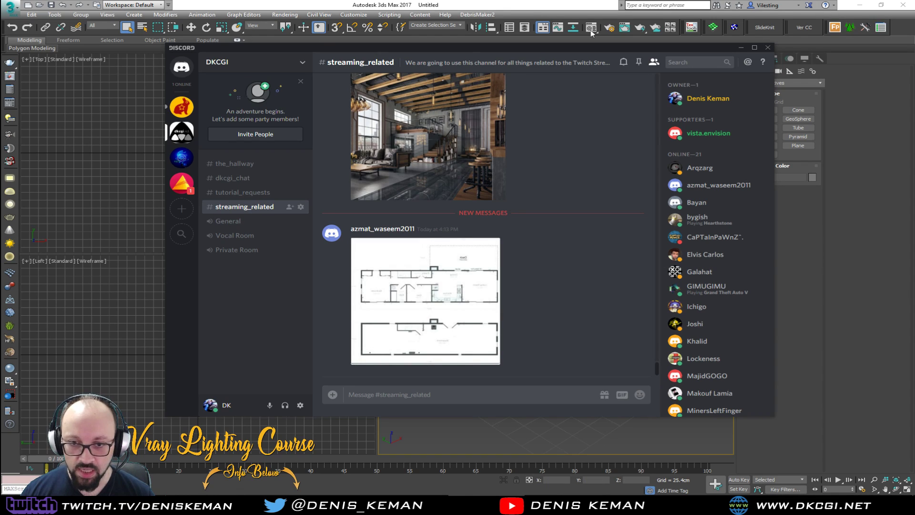
{"action": "left_click_drag", "start_coordinate": [226, 51], "coordinate": [241, 47]}
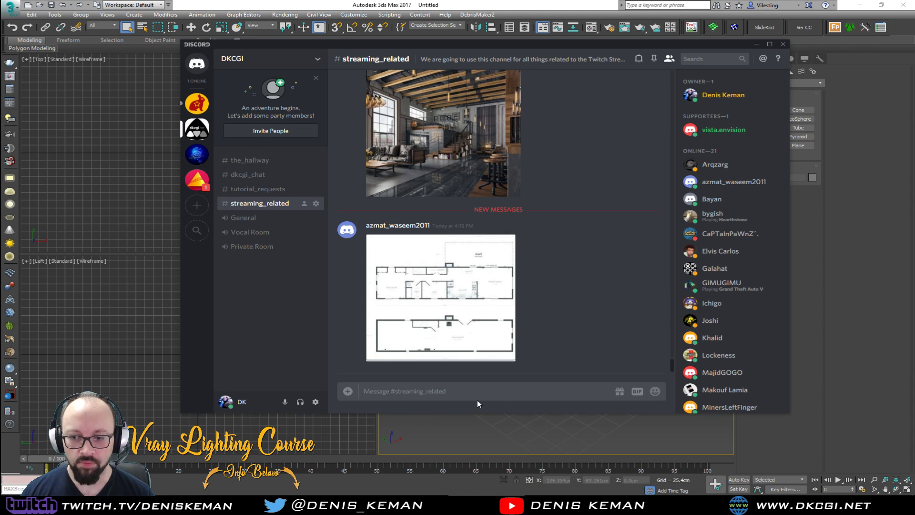
{"action": "left_click", "coordinate": [278, 180]}
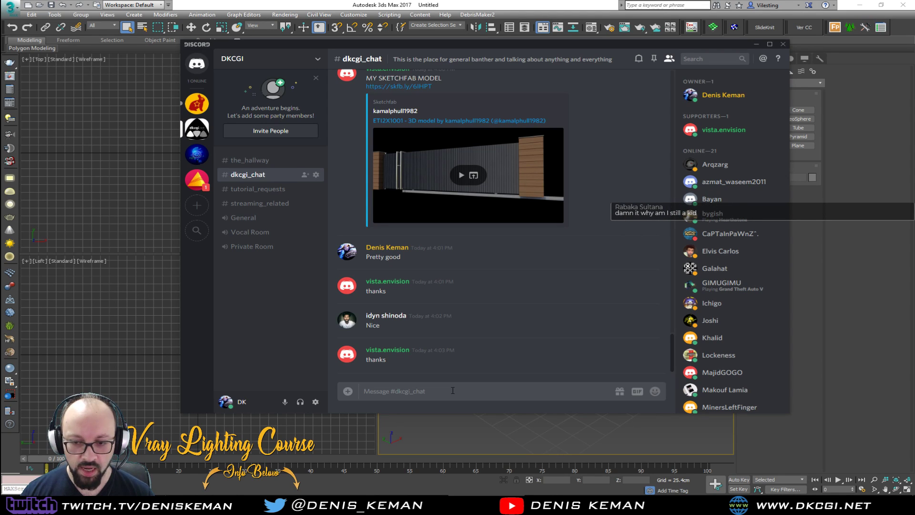
{"action": "type", "text": "https://gumroad.com/l/VrayArchVizLighting/earlybird20"}
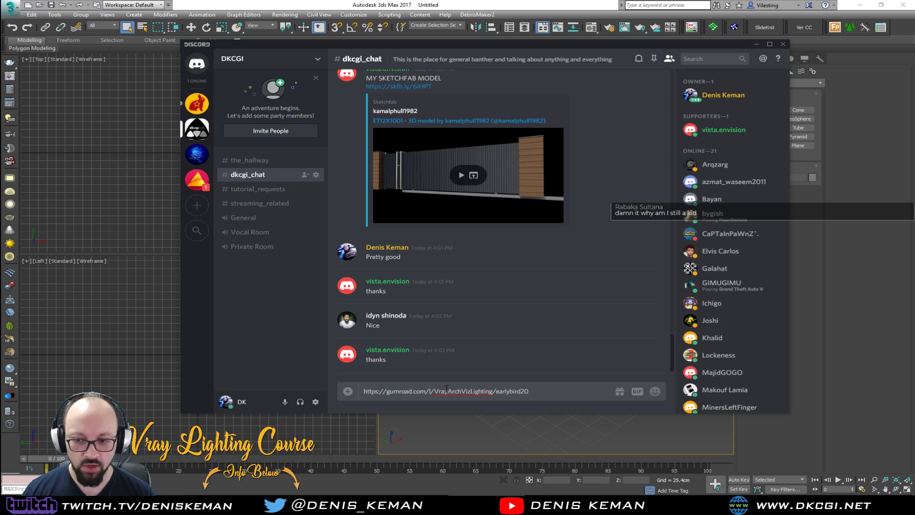
{"action": "key", "text": "Return"}
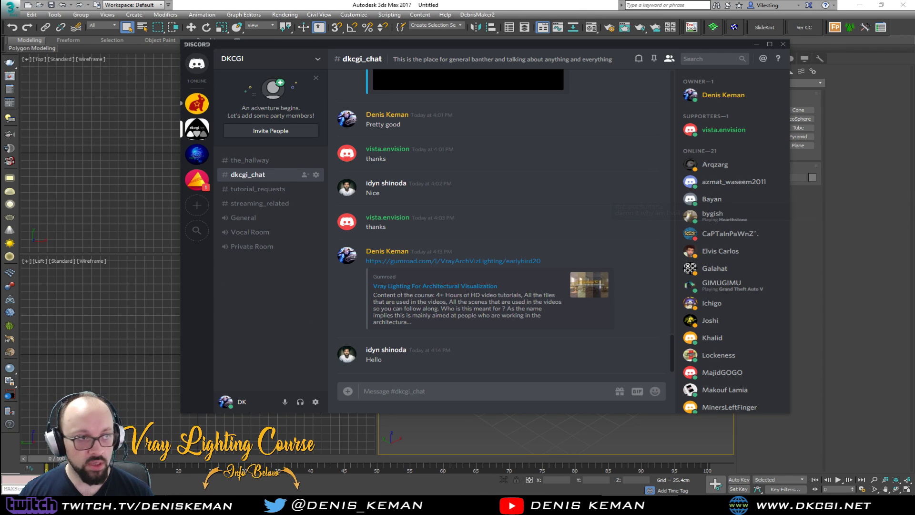
- Post the discount code earlybird20 as a separate message in dkcgi_chat
{"action": "left_click", "coordinate": [445, 394]}
{"action": "type", "text": "earlybird20"}
{"action": "key", "text": "Return"}
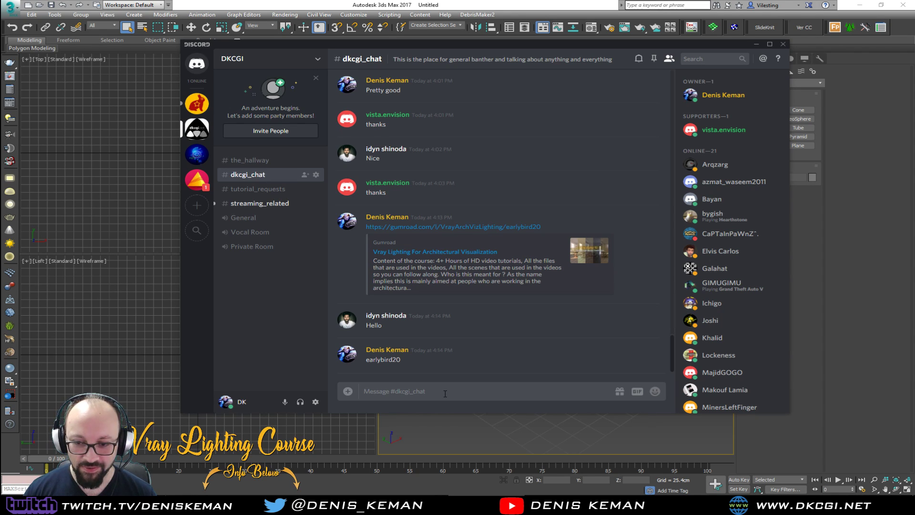
- Check the newly posted interior images in the streaming_related channel
{"action": "left_click", "coordinate": [279, 205]}
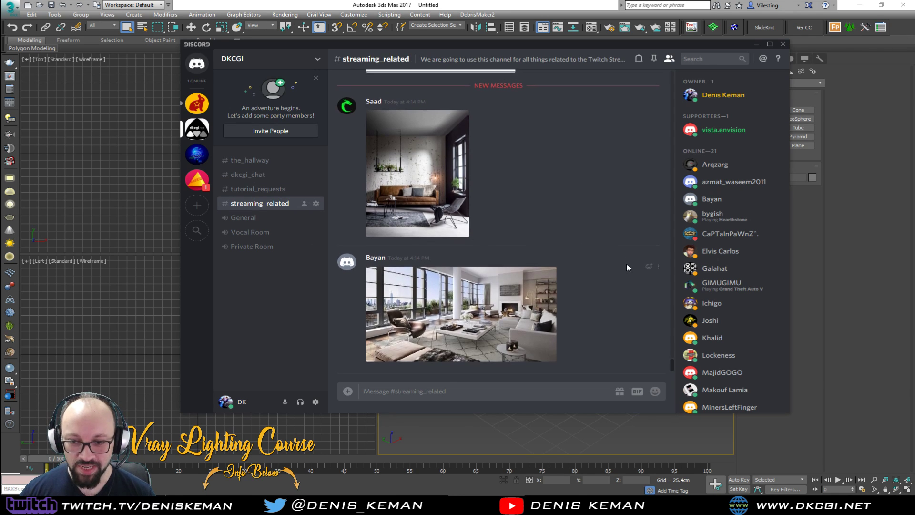
{"action": "scroll", "coordinate": [627, 267], "scroll_direction": "down", "scroll_amount": 3}
{"action": "scroll", "coordinate": [627, 267], "scroll_direction": "up", "scroll_amount": 3}
{"action": "scroll", "coordinate": [627, 268], "scroll_direction": "down", "scroll_amount": 3}
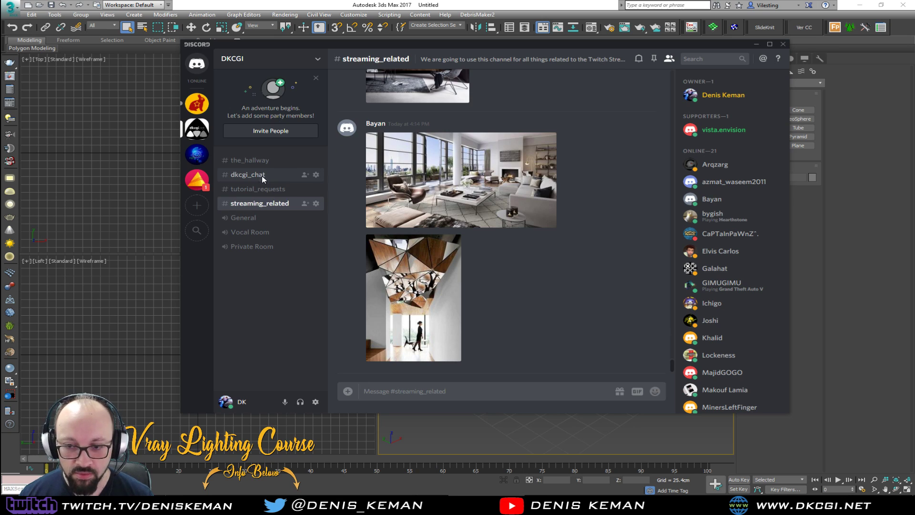
- Post the message "Type that into the cashout to get a 20% off" in the dkcgi_chat channel
{"action": "left_click", "coordinate": [261, 177]}
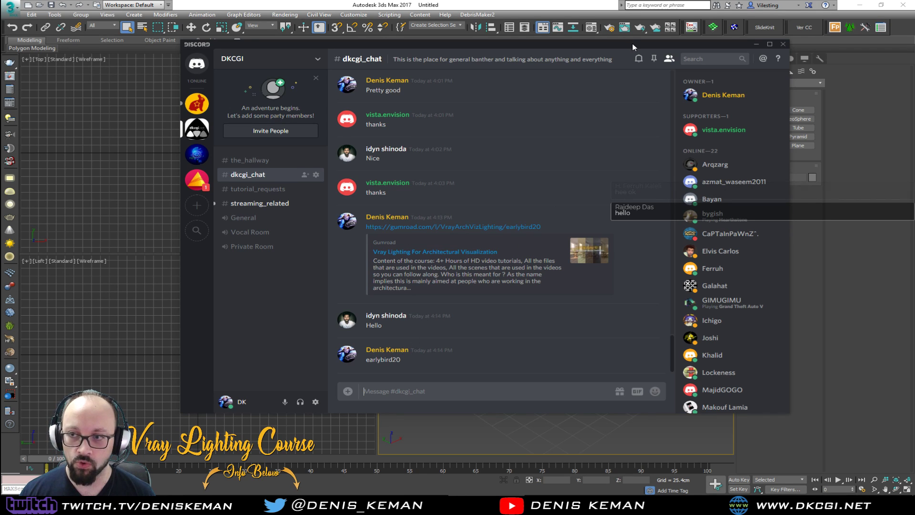
{"action": "left_click_drag", "start_coordinate": [634, 44], "coordinate": [0, 81]}
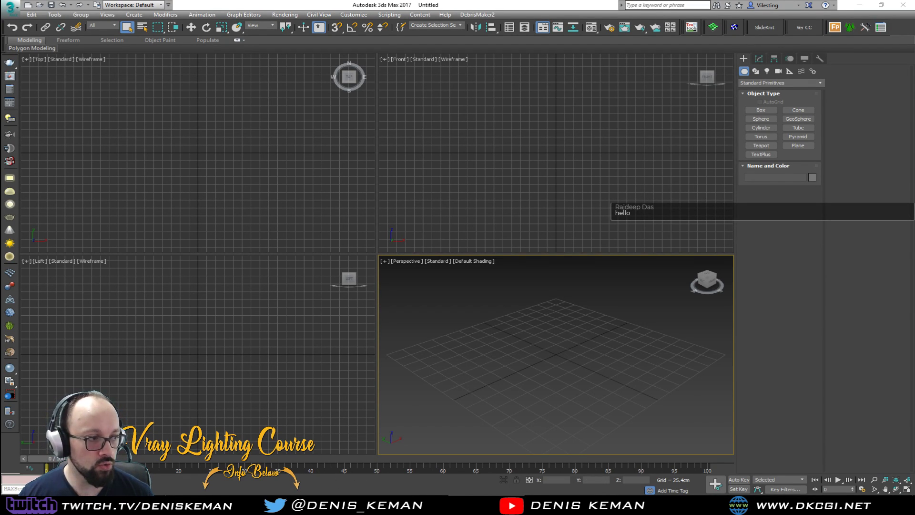
{"action": "key", "text": "alt+Tab"}
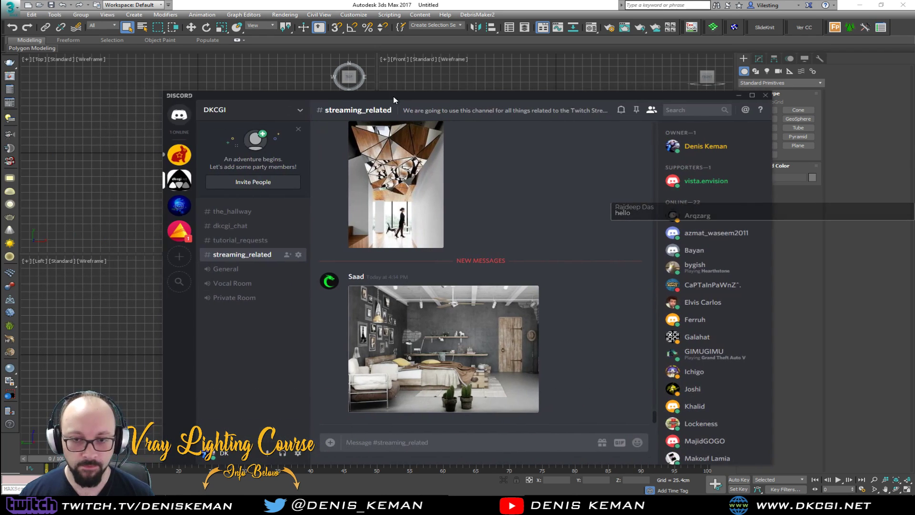
{"action": "left_click", "coordinate": [230, 225]}
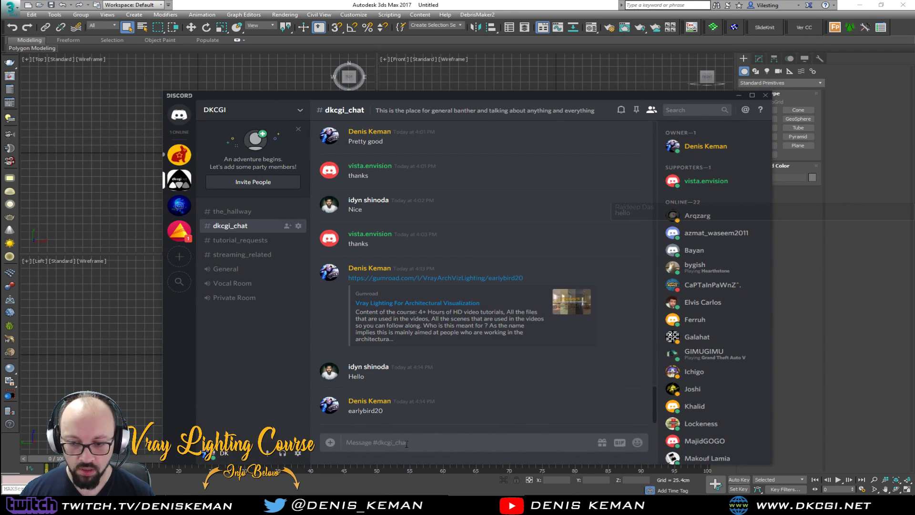
{"action": "type", "text": "Type that into the"}
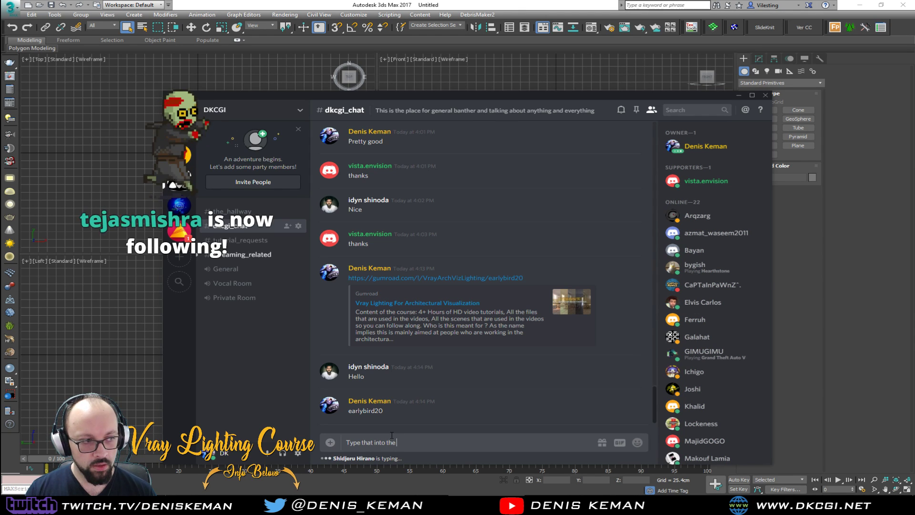
{"action": "type", "text": "cashout to get a 20"}
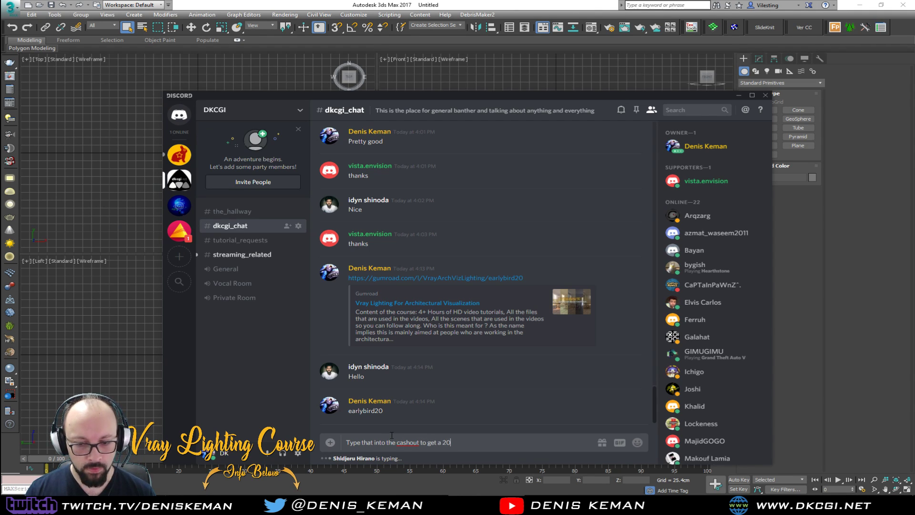
{"action": "type", "text": "% off"}
{"action": "key", "text": "Return"}
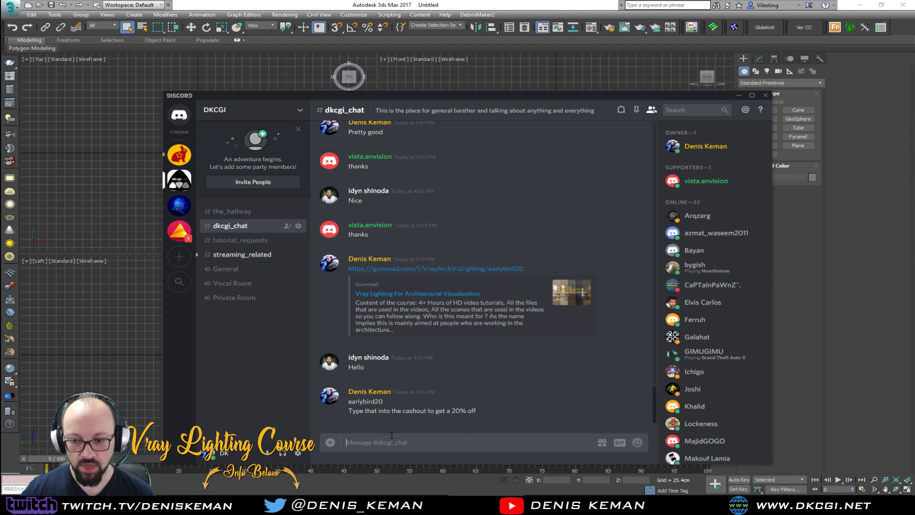
- Go to the newest posts in streaming_related and view the dining room image with pendant lamps and dark wood cabinets enlarged
{"action": "key", "text": "alt+Tab"}
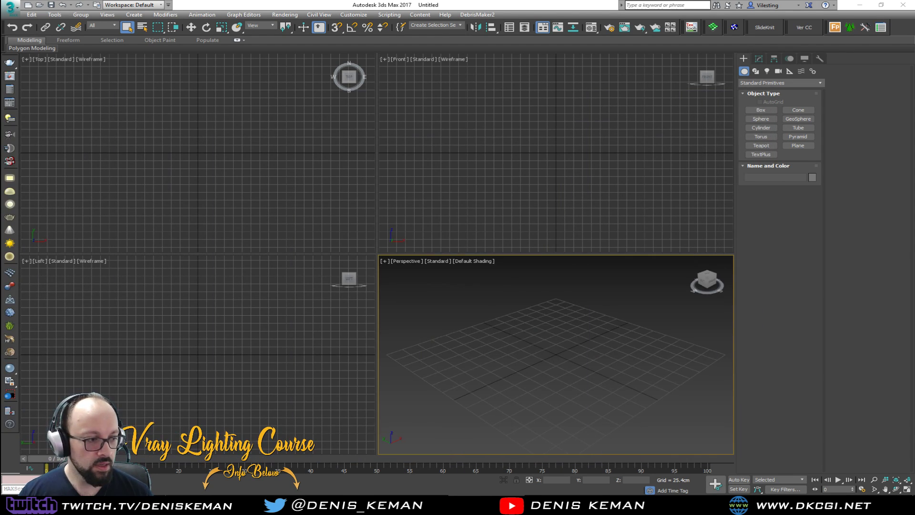
{"action": "key", "text": "alt+Tab"}
{"action": "left_click", "coordinate": [114, 230]}
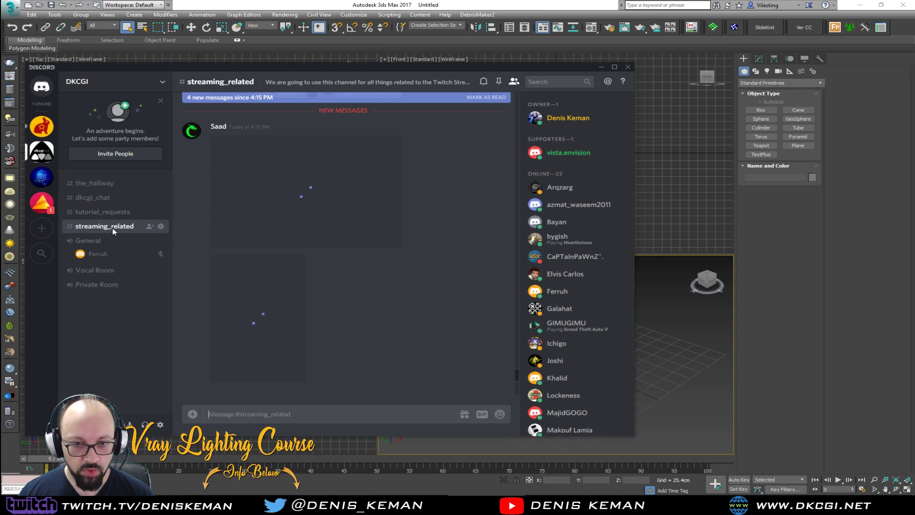
{"action": "scroll", "coordinate": [454, 297], "scroll_direction": "down", "scroll_amount": 3}
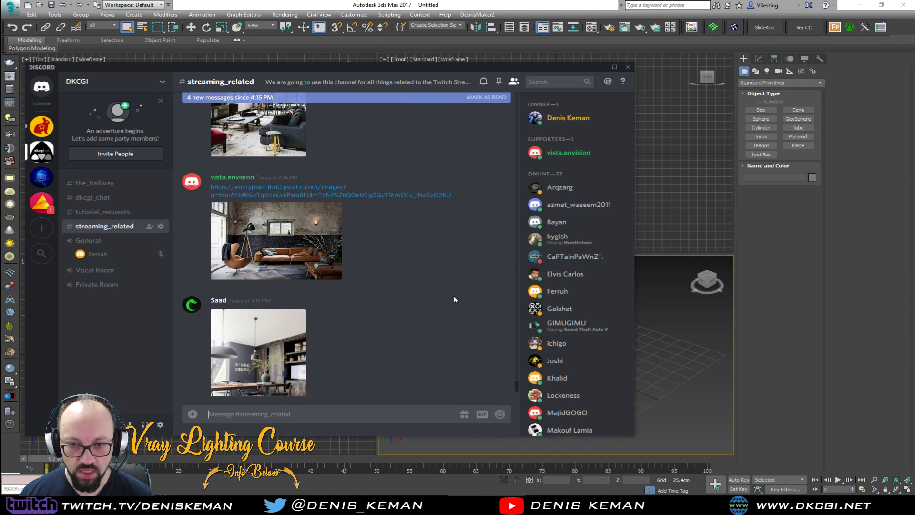
{"action": "scroll", "coordinate": [453, 297], "scroll_direction": "down", "scroll_amount": 1}
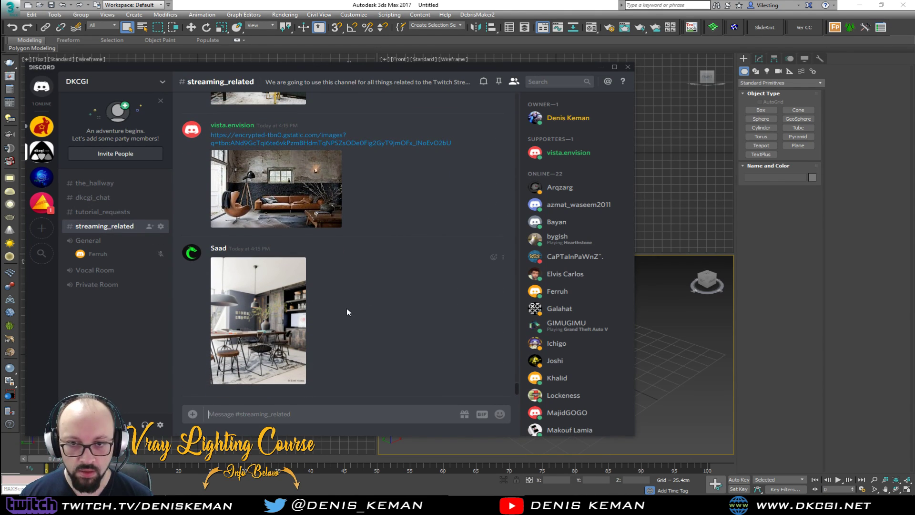
{"action": "left_click", "coordinate": [290, 326]}
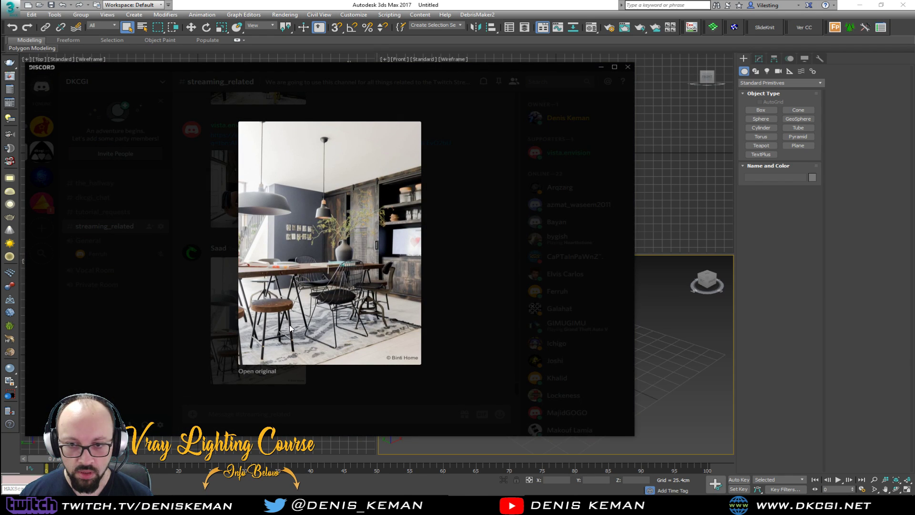
{"action": "left_click", "coordinate": [515, 301]}
- View the living room image with the brown leather sofa enlarged and look over the brick-wall living room image above it
{"action": "scroll", "coordinate": [321, 284], "scroll_direction": "up", "scroll_amount": 1}
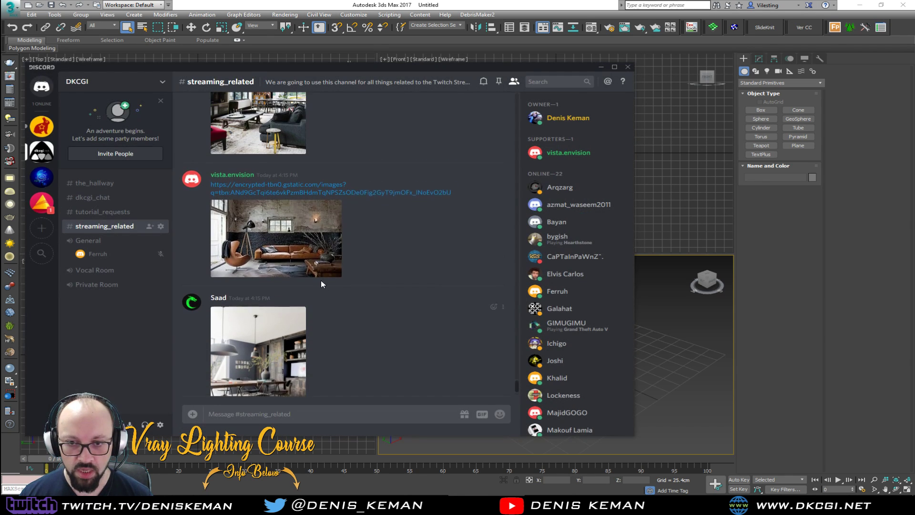
{"action": "left_click", "coordinate": [288, 248]}
{"action": "left_click", "coordinate": [439, 305]}
{"action": "scroll", "coordinate": [394, 287], "scroll_direction": "up", "scroll_amount": 1}
{"action": "scroll", "coordinate": [395, 284], "scroll_direction": "up", "scroll_amount": 1}
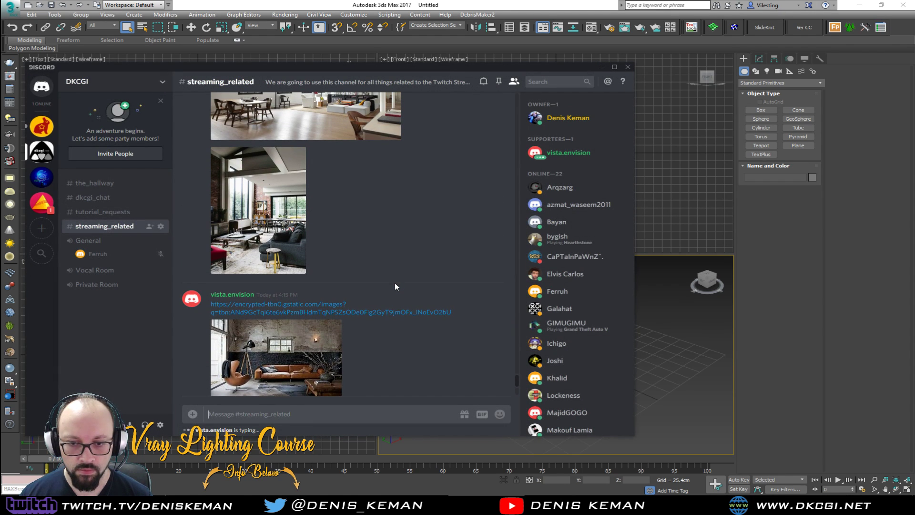
- Go to the latest post and view the plant-filled living room image with open shelving enlarged
{"action": "scroll", "coordinate": [395, 285], "scroll_direction": "down", "scroll_amount": 5}
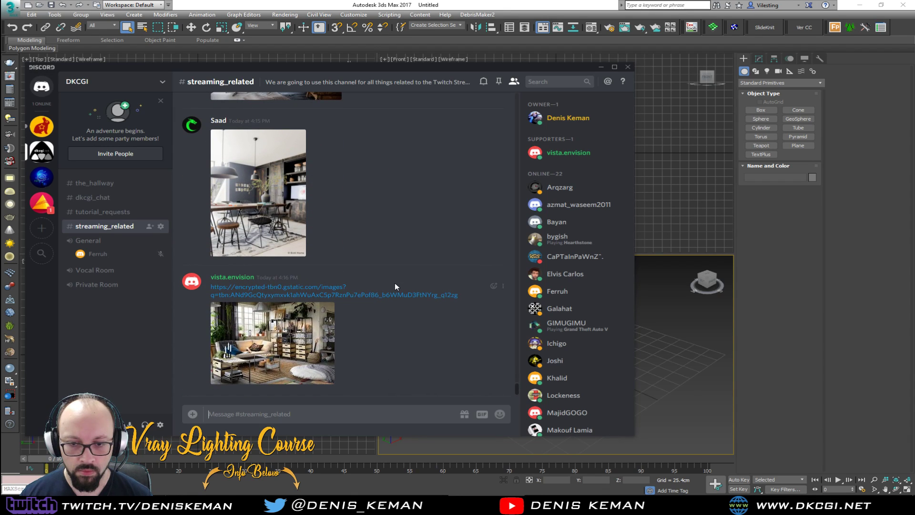
{"action": "left_click", "coordinate": [287, 323]}
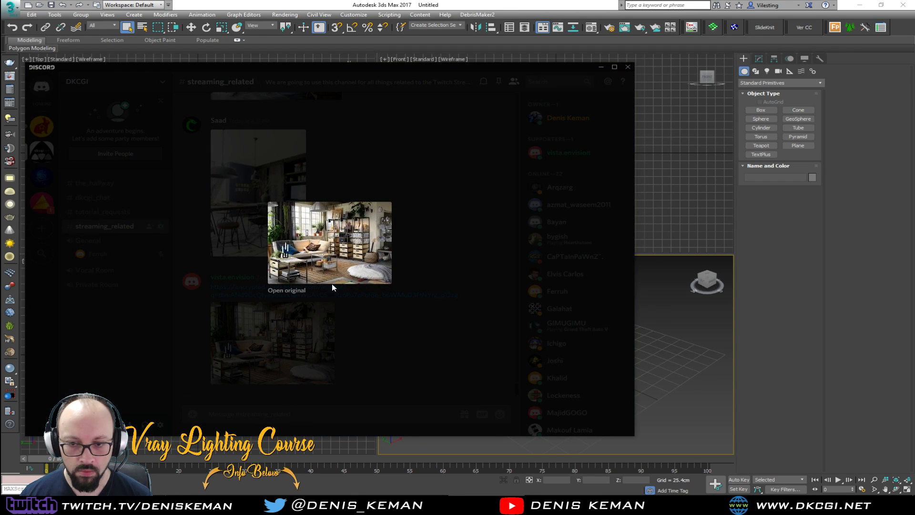
{"action": "left_click", "coordinate": [395, 341]}
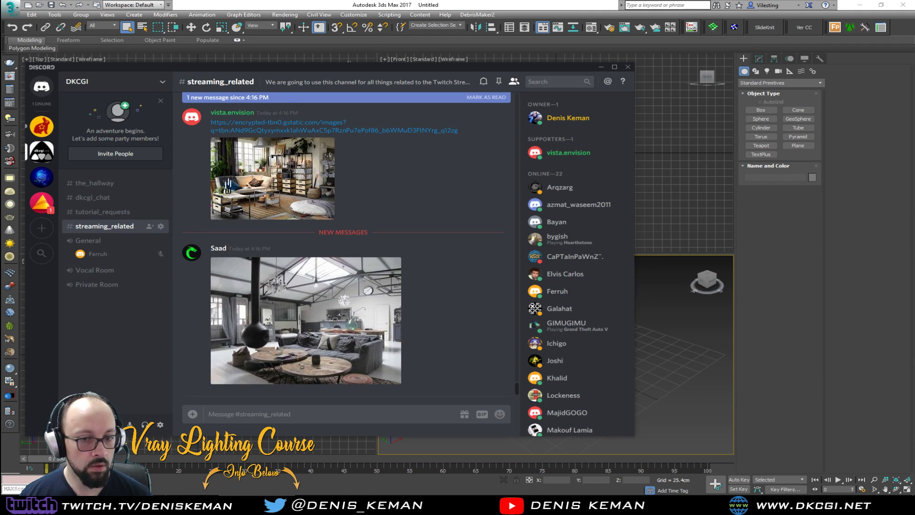
- View the living room image with the hanging black fireplace and skylight enlarged
{"action": "left_click", "coordinate": [346, 317]}
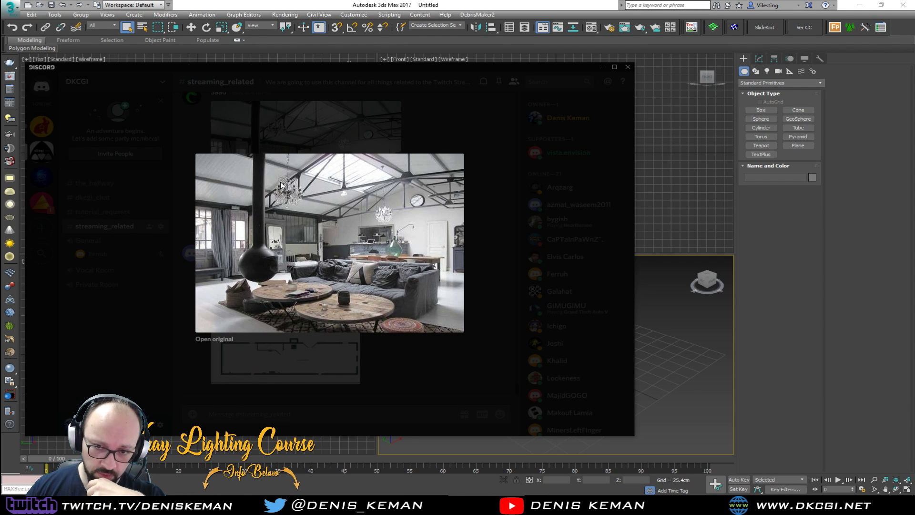
{"action": "left_click", "coordinate": [491, 283]}
- Look back through the earlier interior images and floor plans posted in streaming_related
{"action": "scroll", "coordinate": [438, 286], "scroll_direction": "up", "scroll_amount": 5}
{"action": "scroll", "coordinate": [439, 290], "scroll_direction": "up", "scroll_amount": 10}
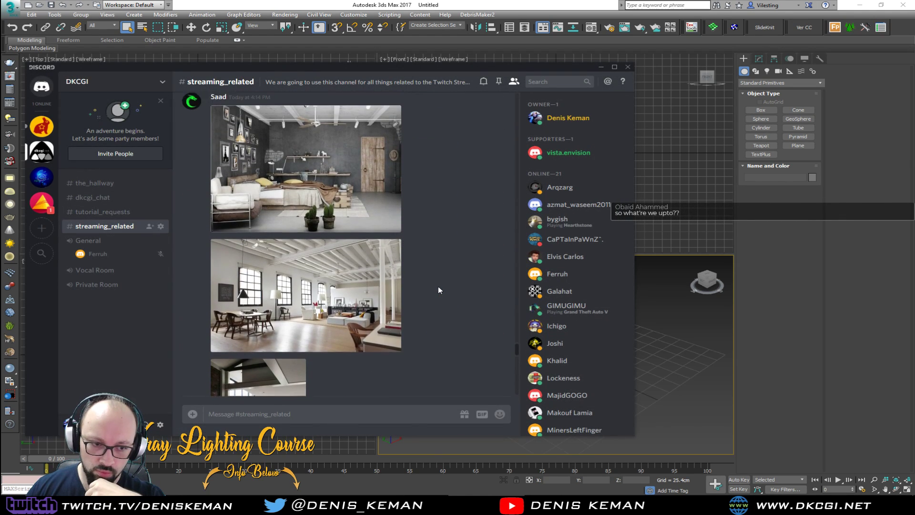
{"action": "scroll", "coordinate": [439, 290], "scroll_direction": "up", "scroll_amount": 10}
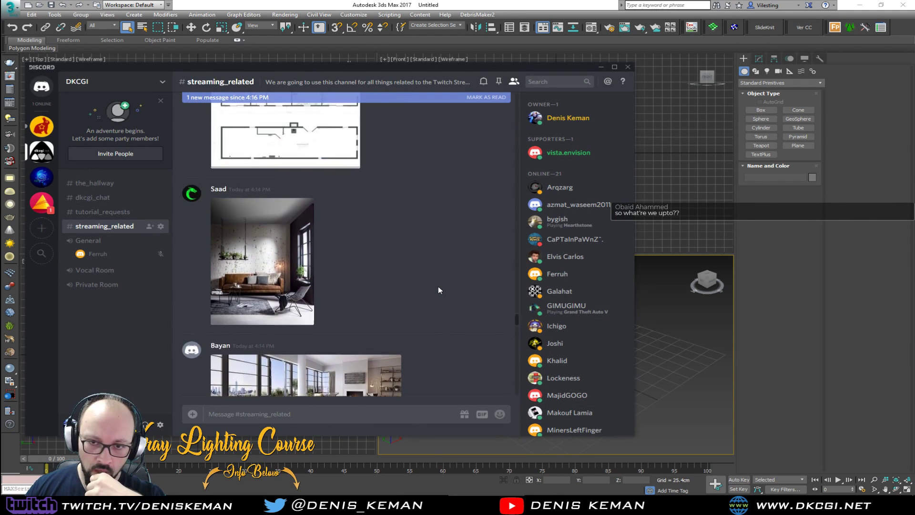
{"action": "scroll", "coordinate": [439, 290], "scroll_direction": "up", "scroll_amount": 10}
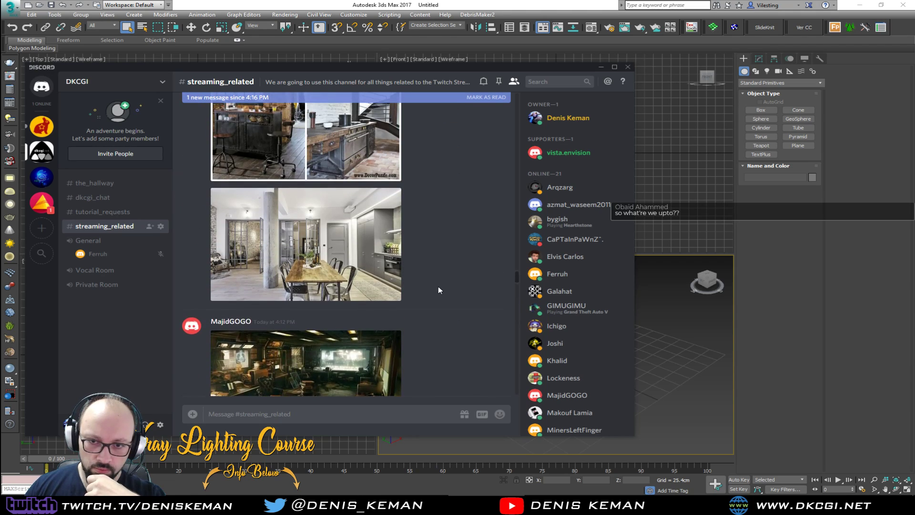
{"action": "scroll", "coordinate": [440, 289], "scroll_direction": "up", "scroll_amount": 10}
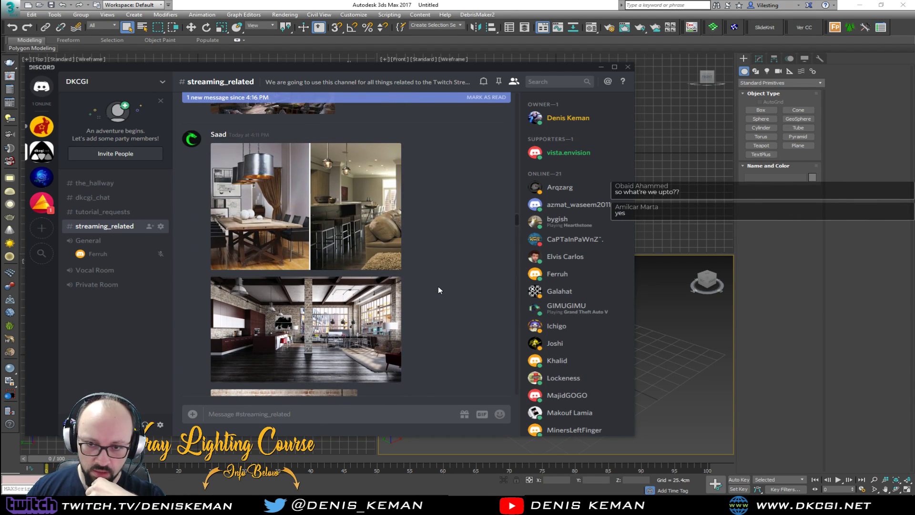
{"action": "scroll", "coordinate": [438, 289], "scroll_direction": "up", "scroll_amount": 8}
{"action": "scroll", "coordinate": [439, 290], "scroll_direction": "up", "scroll_amount": 10}
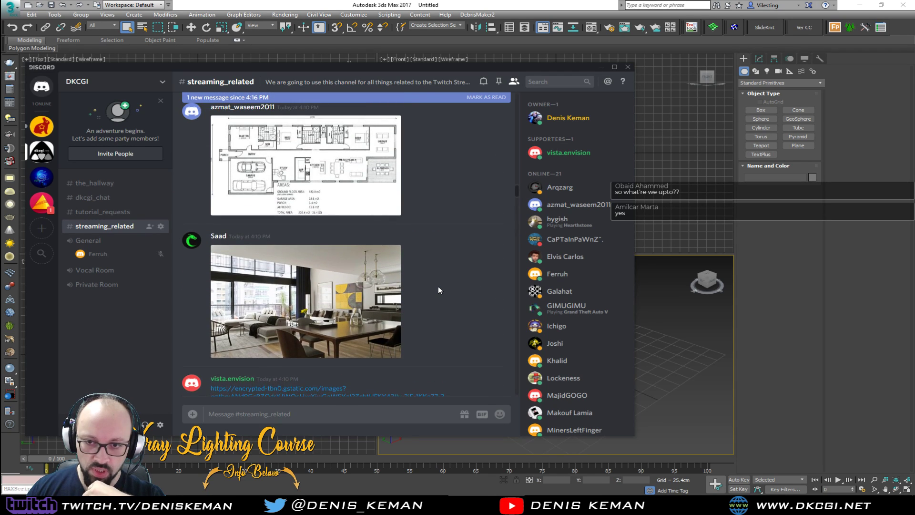
{"action": "scroll", "coordinate": [439, 290], "scroll_direction": "up", "scroll_amount": 10}
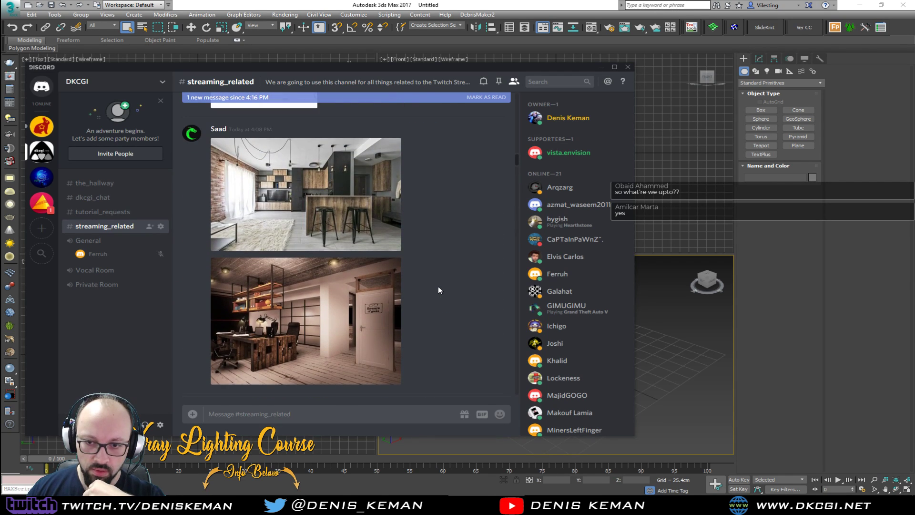
{"action": "scroll", "coordinate": [439, 290], "scroll_direction": "up", "scroll_amount": 10}
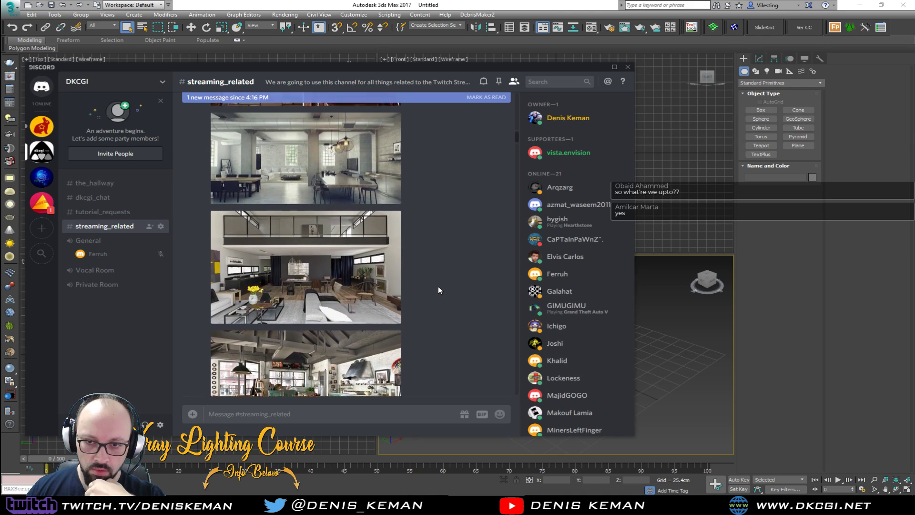
{"action": "scroll", "coordinate": [438, 290], "scroll_direction": "up", "scroll_amount": 10}
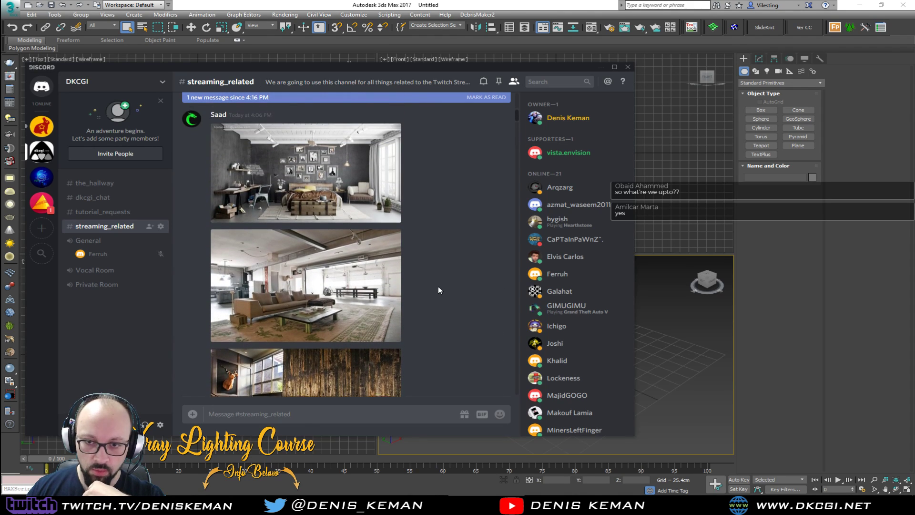
- View the loft living room image with the beige sofa and patterned rug enlarged and bring up its link options
{"action": "scroll", "coordinate": [436, 288], "scroll_direction": "down", "scroll_amount": 1}
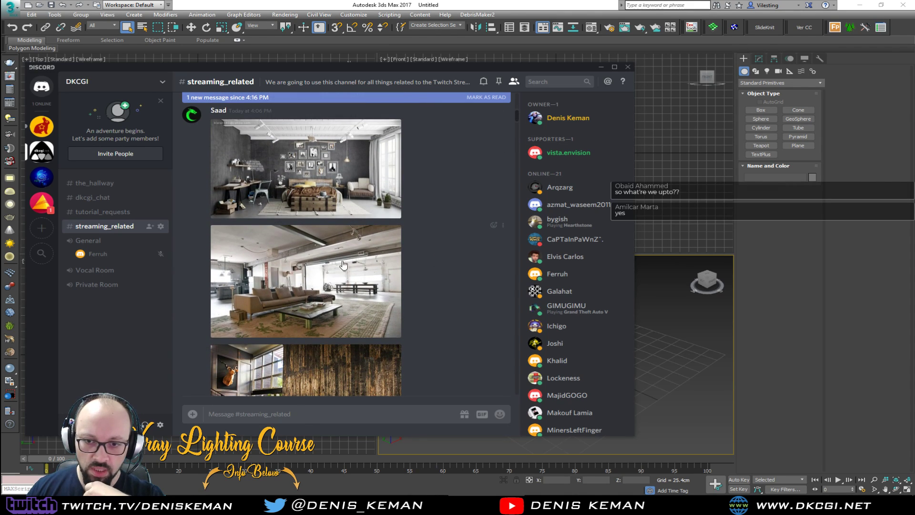
{"action": "left_click", "coordinate": [328, 303]}
{"action": "right_click", "coordinate": [332, 236]}
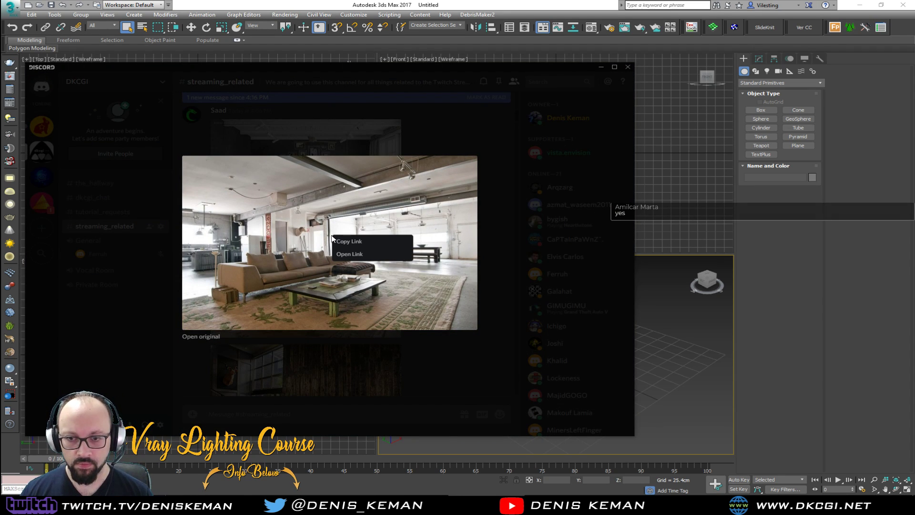
{"action": "left_click", "coordinate": [302, 238]}
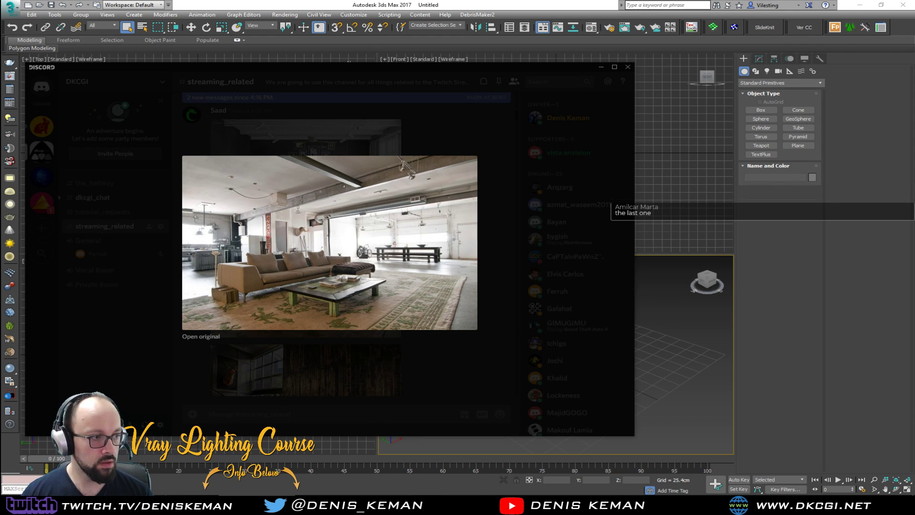
{"action": "left_click", "coordinate": [496, 317]}
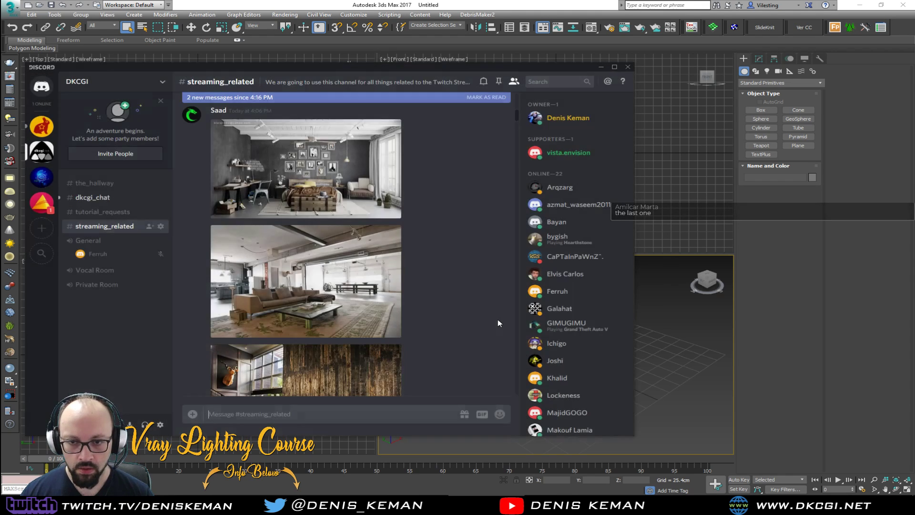
- View the grey bedroom image with the wall of picture frames enlarged and copy its link
{"action": "left_click", "coordinate": [352, 206]}
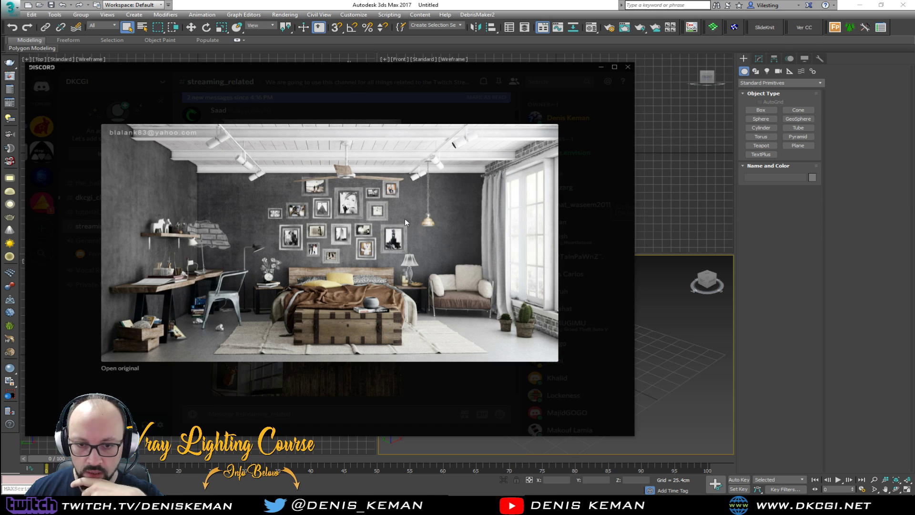
{"action": "right_click", "coordinate": [366, 191]}
{"action": "left_click", "coordinate": [385, 198]}
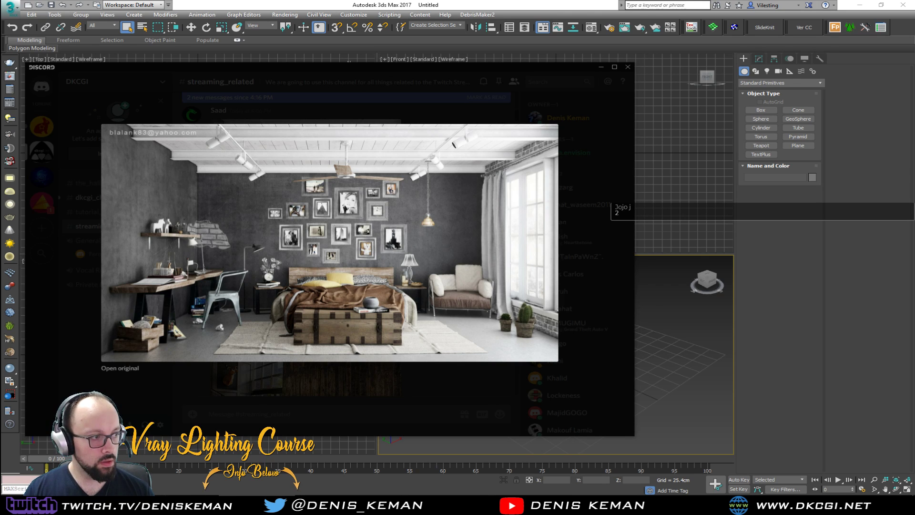
{"action": "left_click", "coordinate": [435, 73]}
- Look over the wood-wall and brick kitchen images and view the concrete-column loft dining image enlarged
{"action": "scroll", "coordinate": [429, 292], "scroll_direction": "down", "scroll_amount": 4}
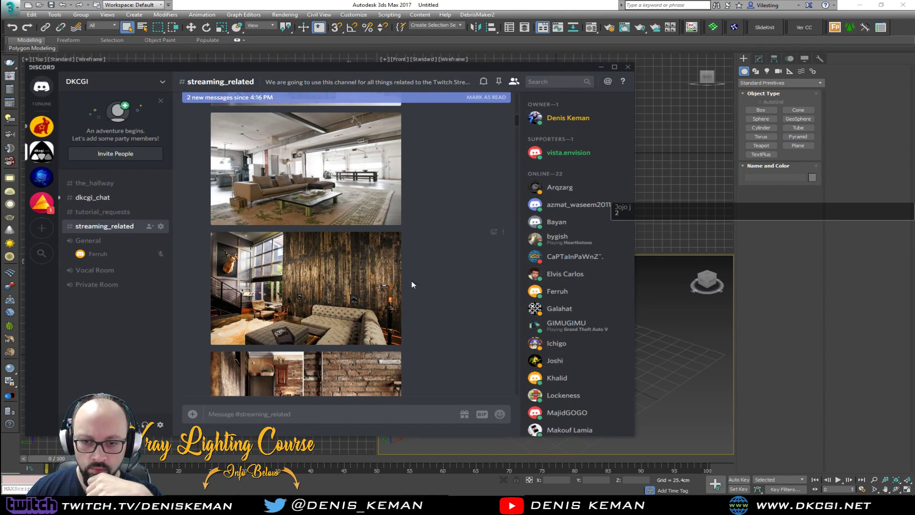
{"action": "scroll", "coordinate": [361, 235], "scroll_direction": "down", "scroll_amount": 2}
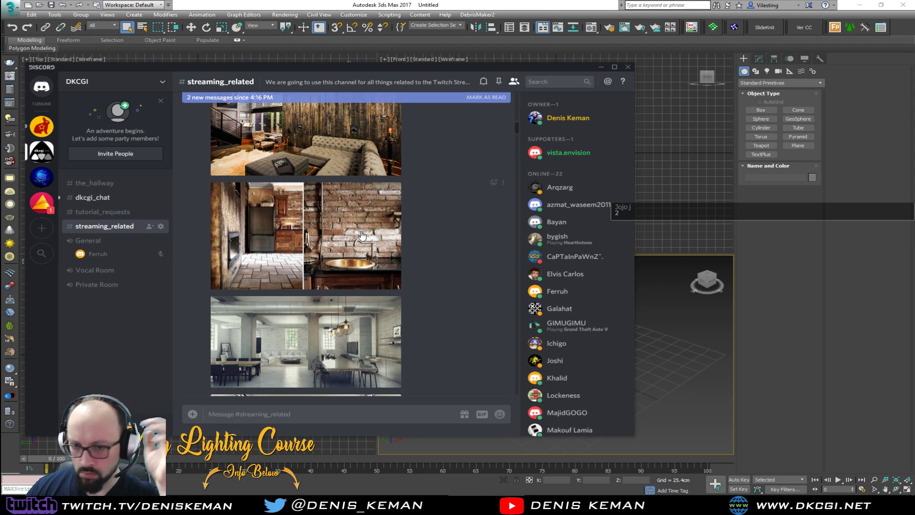
{"action": "scroll", "coordinate": [360, 236], "scroll_direction": "down", "scroll_amount": 1}
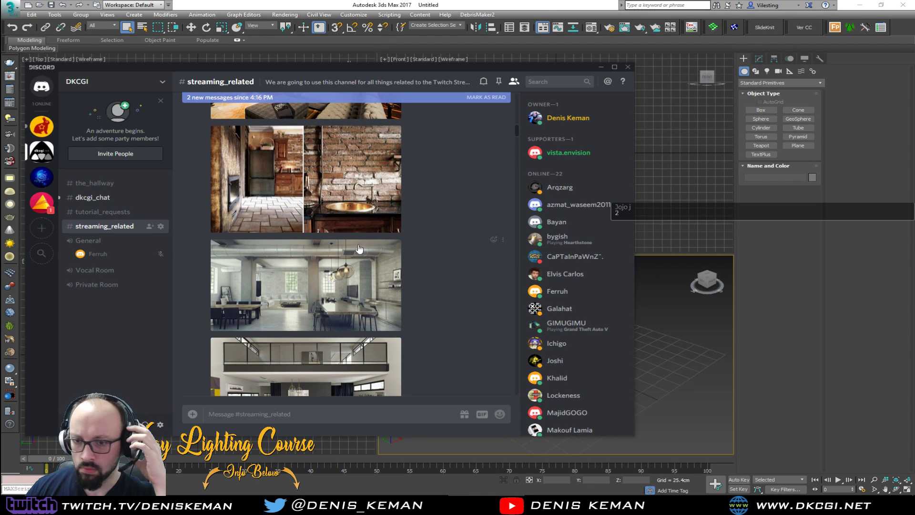
{"action": "left_click", "coordinate": [350, 279]}
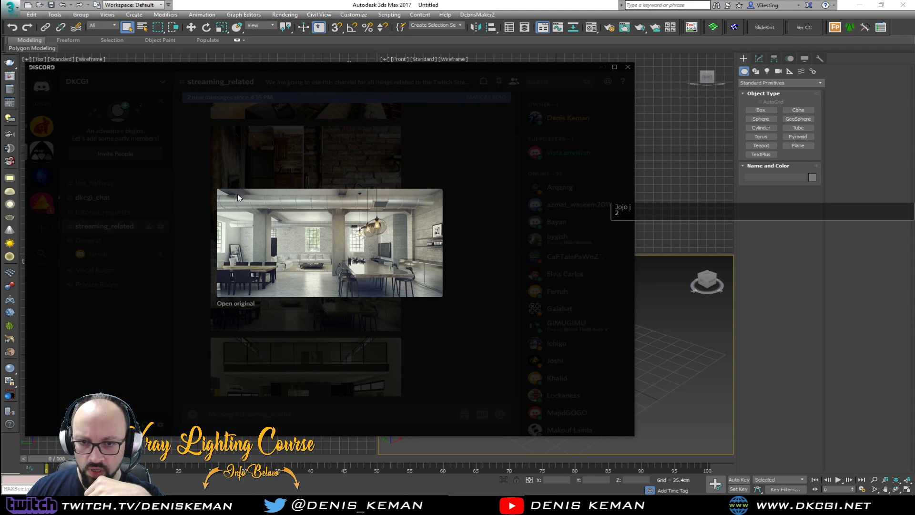
{"action": "left_click", "coordinate": [490, 223]}
- View the industrial kitchen image with turquoise cabinets and exposed ceiling beams enlarged and open its link
{"action": "scroll", "coordinate": [493, 233], "scroll_direction": "down", "scroll_amount": 4}
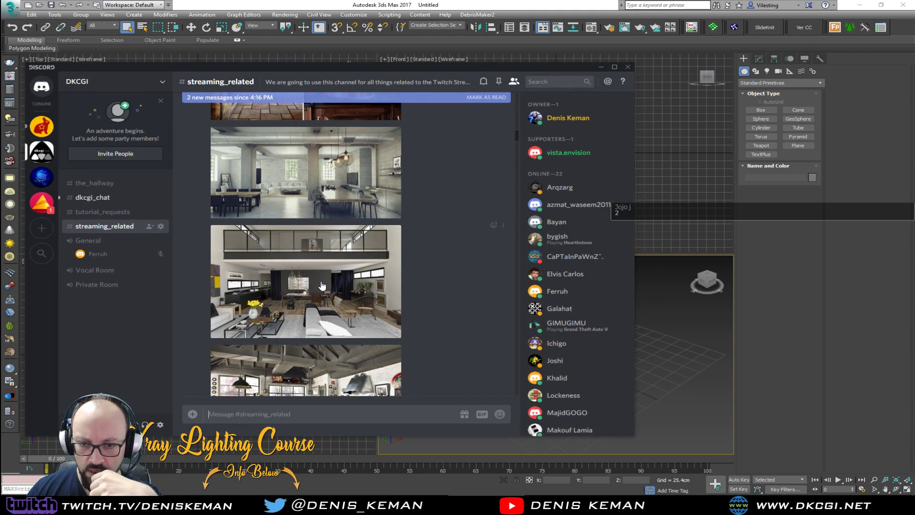
{"action": "left_click", "coordinate": [302, 231]}
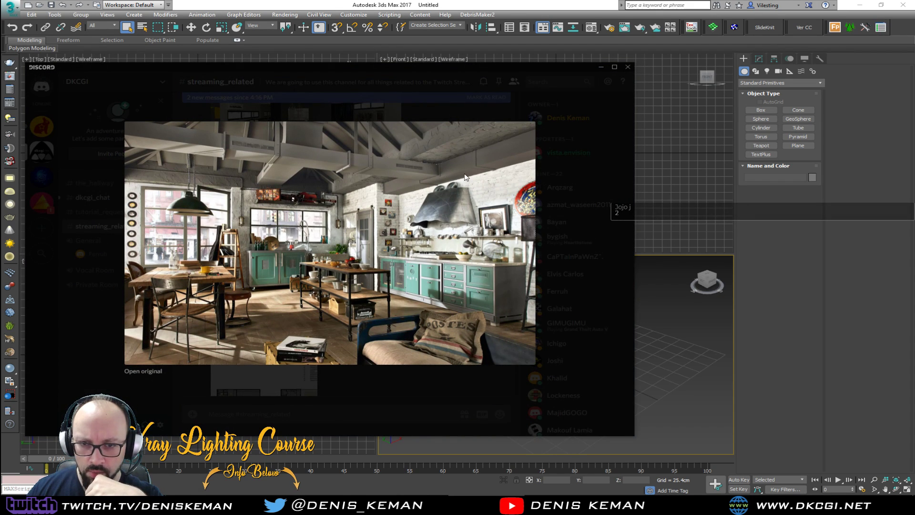
{"action": "right_click", "coordinate": [351, 231]}
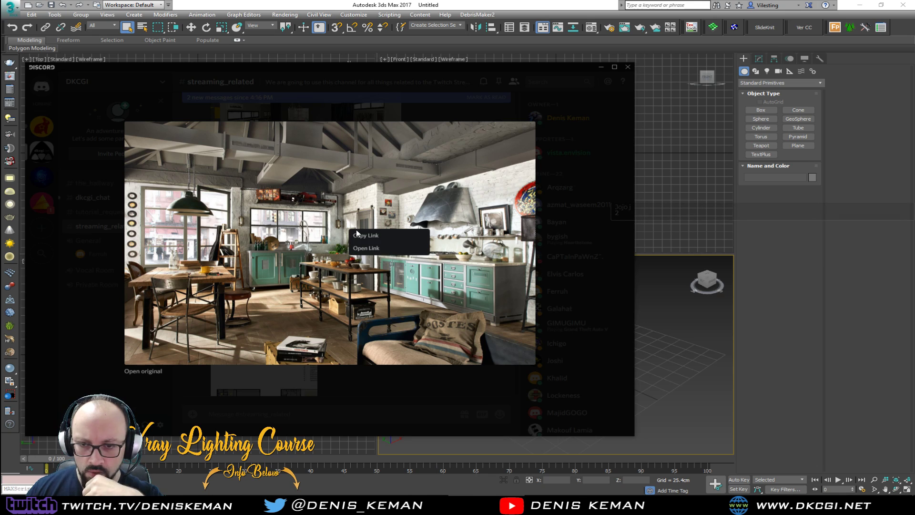
{"action": "left_click", "coordinate": [370, 248]}
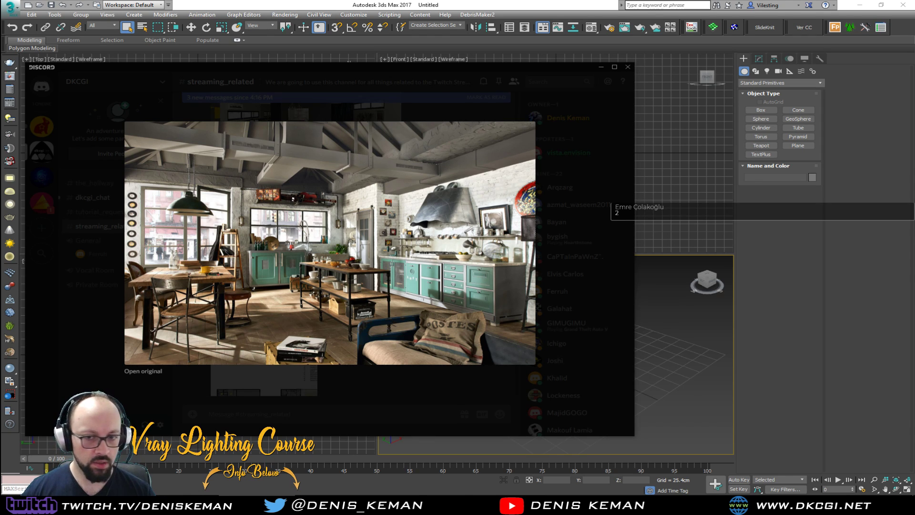
{"action": "left_click", "coordinate": [74, 296]}
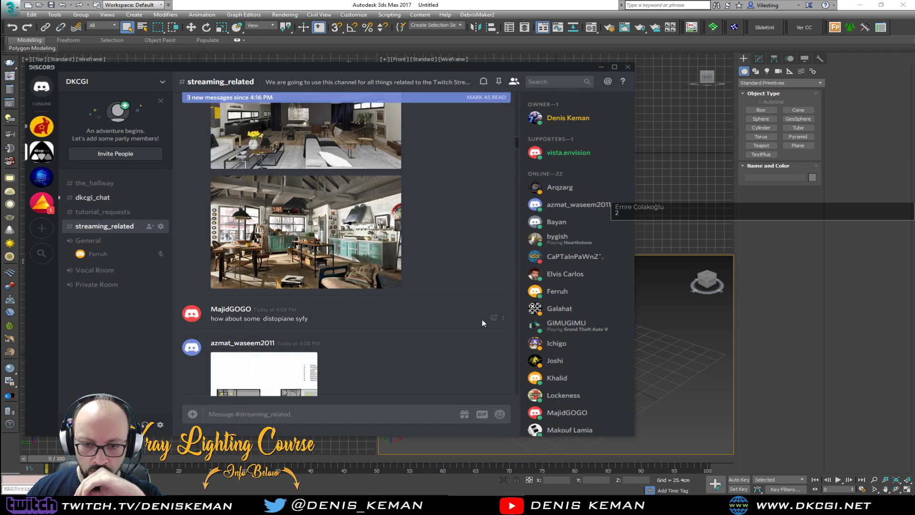
- View the open kitchen image with the wooden bar counter and black stools enlarged
{"action": "scroll", "coordinate": [482, 319], "scroll_direction": "down", "scroll_amount": 5}
{"action": "scroll", "coordinate": [482, 319], "scroll_direction": "down", "scroll_amount": 3}
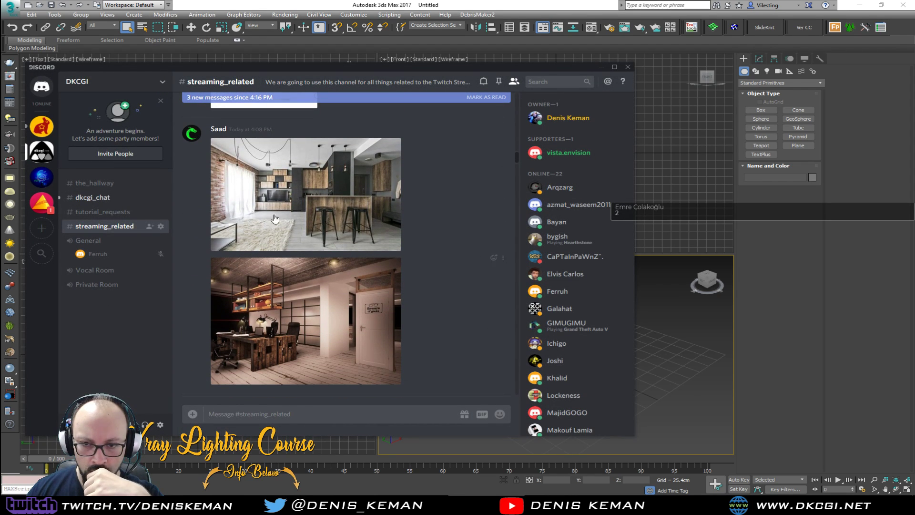
{"action": "left_click", "coordinate": [236, 194]}
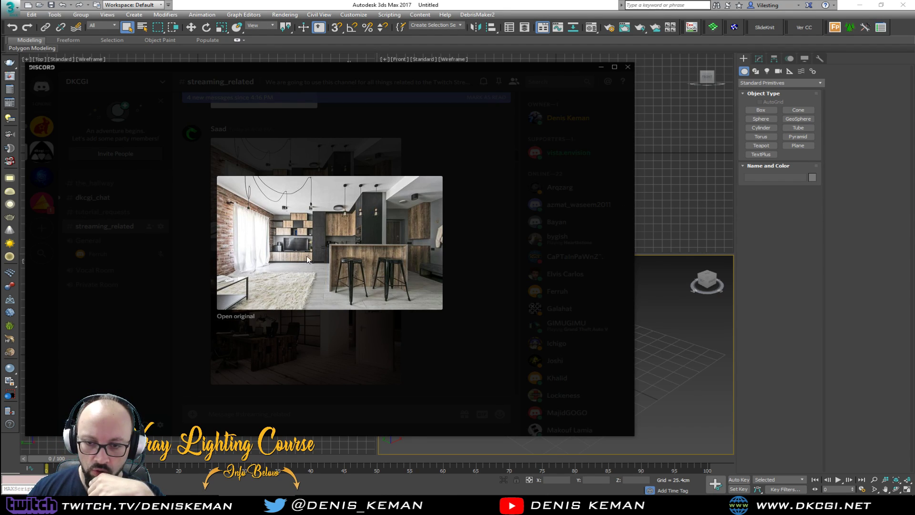
{"action": "left_click", "coordinate": [367, 365]}
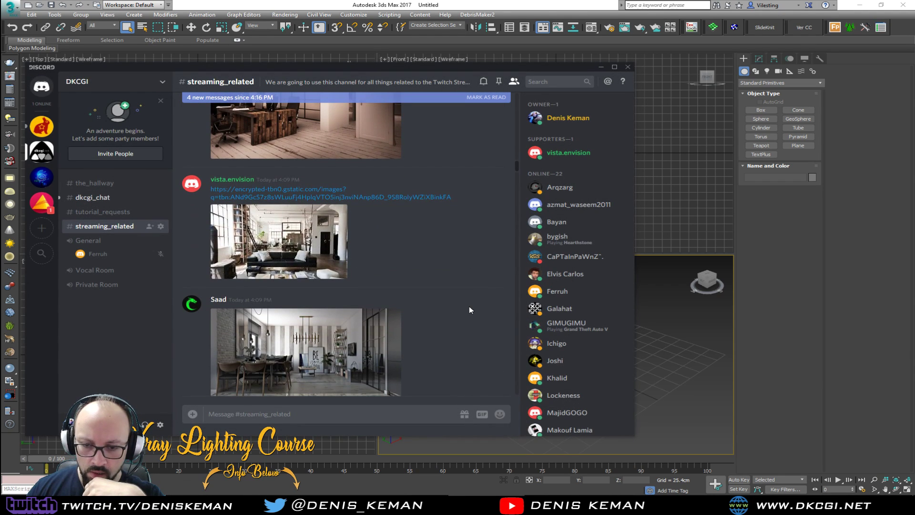
- View the dining room image with the striped wood wall and glass partition enlarged
{"action": "scroll", "coordinate": [469, 307], "scroll_direction": "down", "scroll_amount": 3}
{"action": "scroll", "coordinate": [469, 309], "scroll_direction": "down", "scroll_amount": 2}
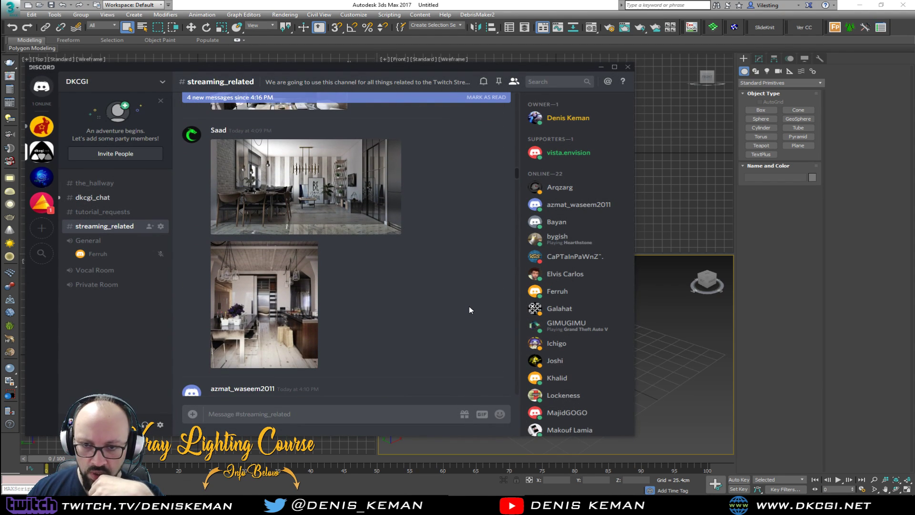
{"action": "left_click", "coordinate": [342, 215]}
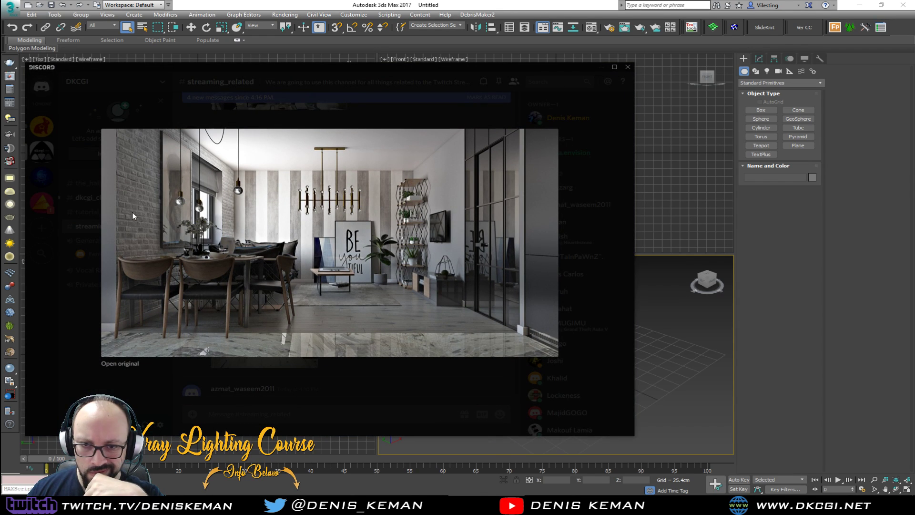
{"action": "left_click", "coordinate": [434, 393]}
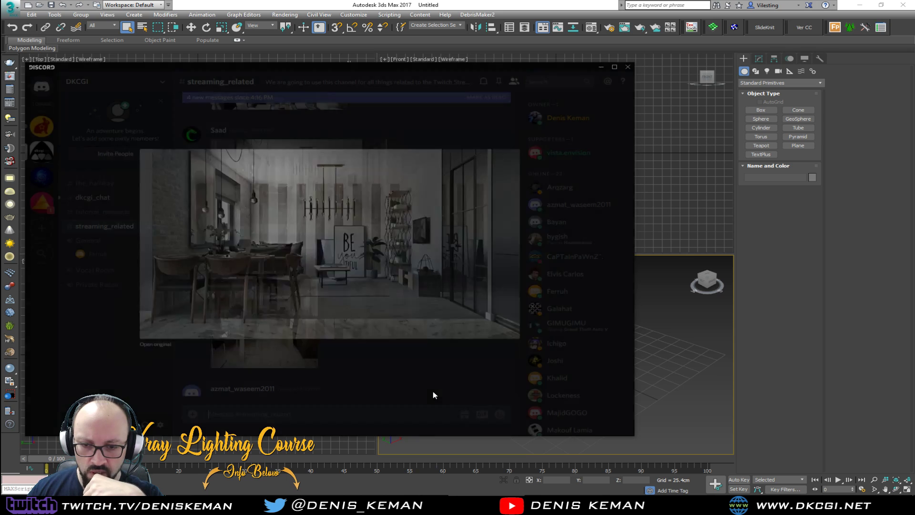
- View the kitchen image with the clustered pendant lamps and pale plank floor enlarged
{"action": "scroll", "coordinate": [419, 363], "scroll_direction": "down", "scroll_amount": 3}
{"action": "left_click", "coordinate": [270, 171]}
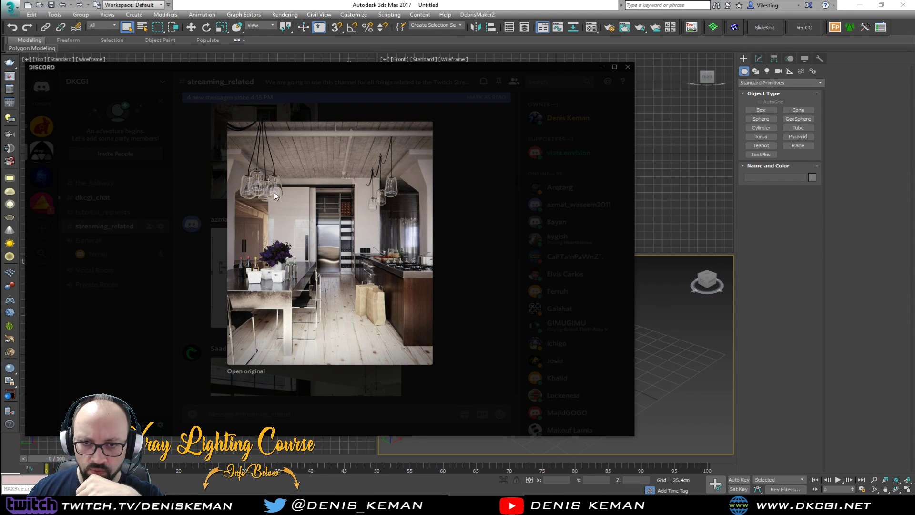
{"action": "left_click", "coordinate": [496, 310]}
- View the bedroom image with concrete walls, wooden ceiling beams and a parquet floor enlarged and open its link
{"action": "scroll", "coordinate": [388, 302], "scroll_direction": "down", "scroll_amount": 2}
{"action": "scroll", "coordinate": [388, 303], "scroll_direction": "down", "scroll_amount": 3}
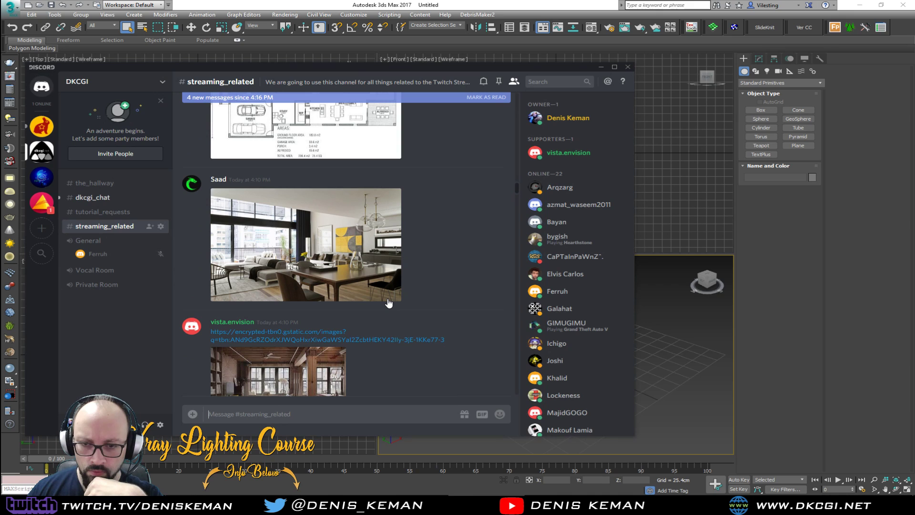
{"action": "scroll", "coordinate": [389, 302], "scroll_direction": "down", "scroll_amount": 4}
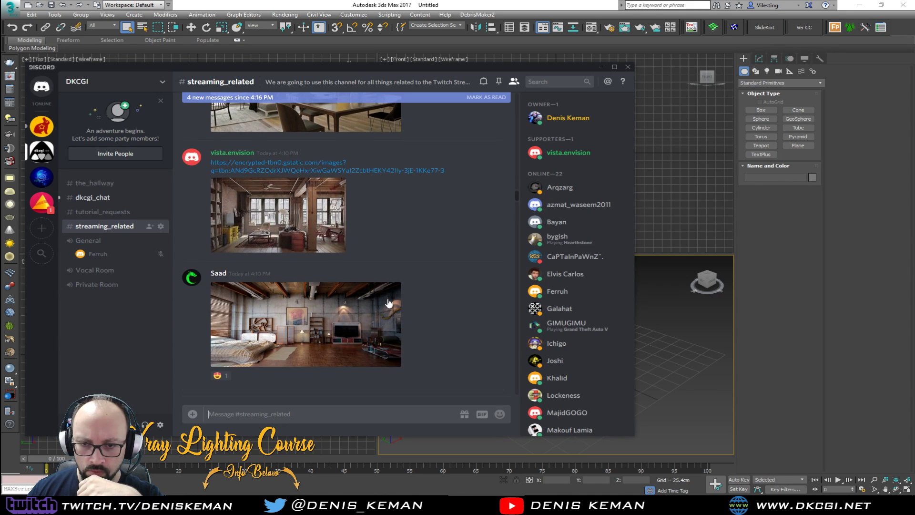
{"action": "left_click", "coordinate": [322, 228]}
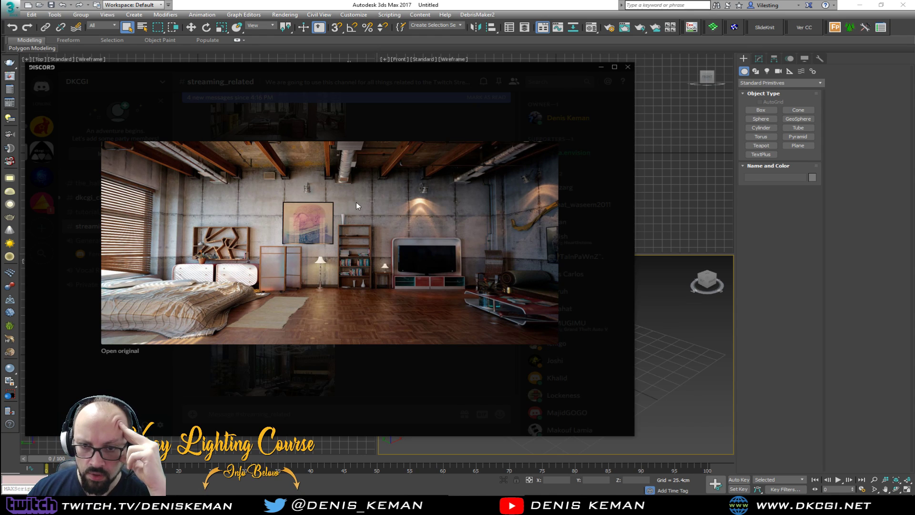
{"action": "right_click", "coordinate": [326, 230]}
{"action": "left_click", "coordinate": [324, 246]}
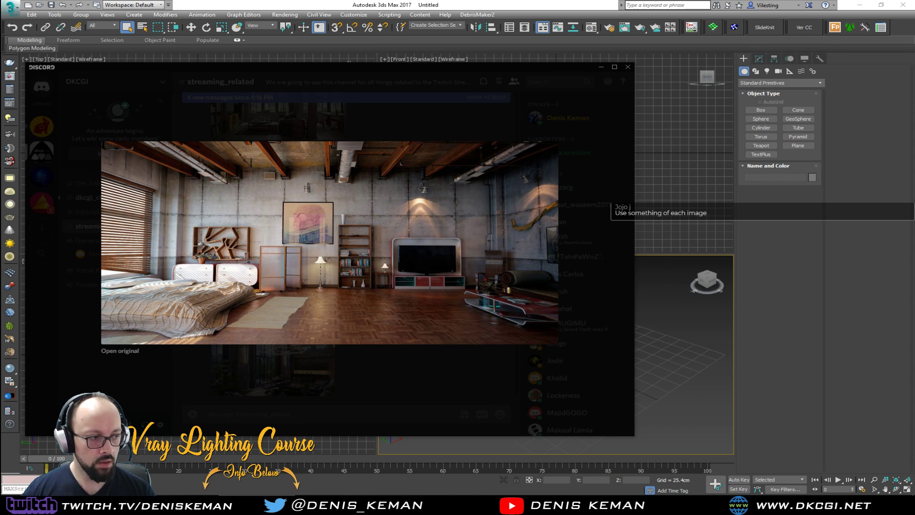
- View the loft image with the tall windows, brick wall and linear ceiling lights enlarged
{"action": "left_click", "coordinate": [472, 388]}
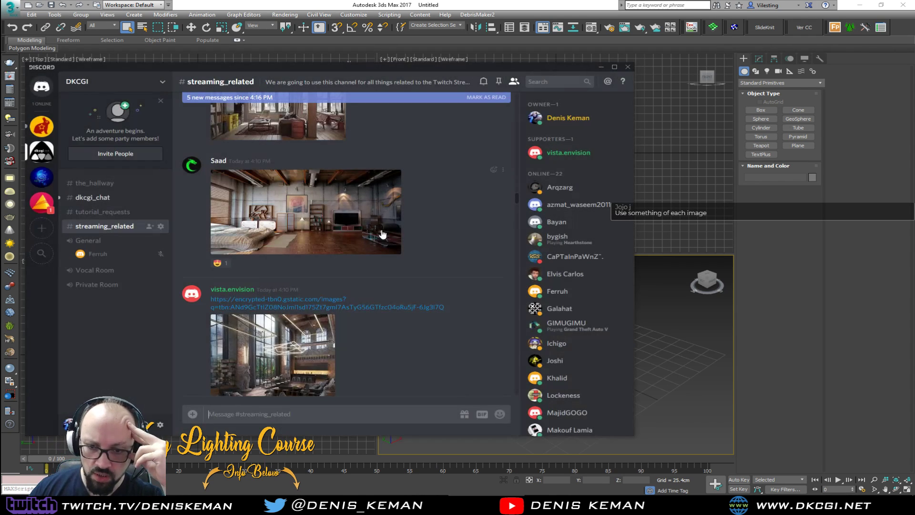
{"action": "scroll", "coordinate": [471, 214], "scroll_direction": "down", "scroll_amount": 3}
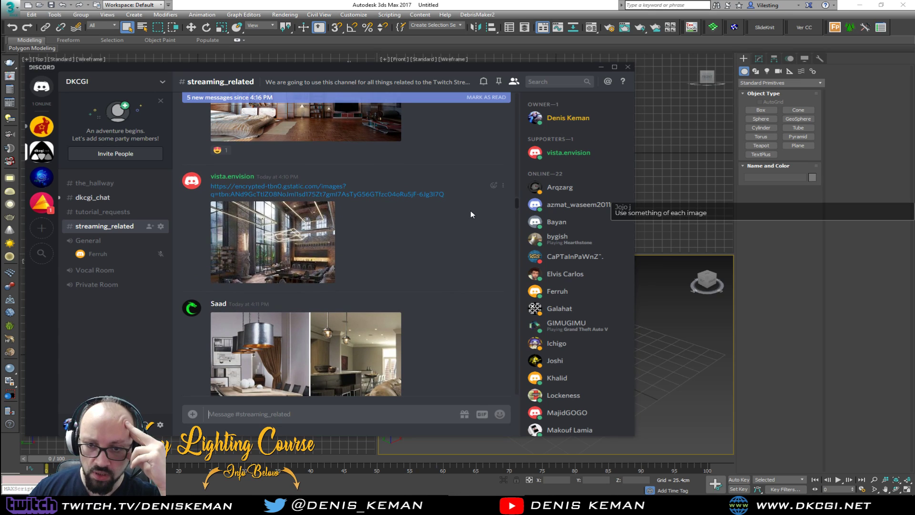
{"action": "left_click", "coordinate": [290, 236]}
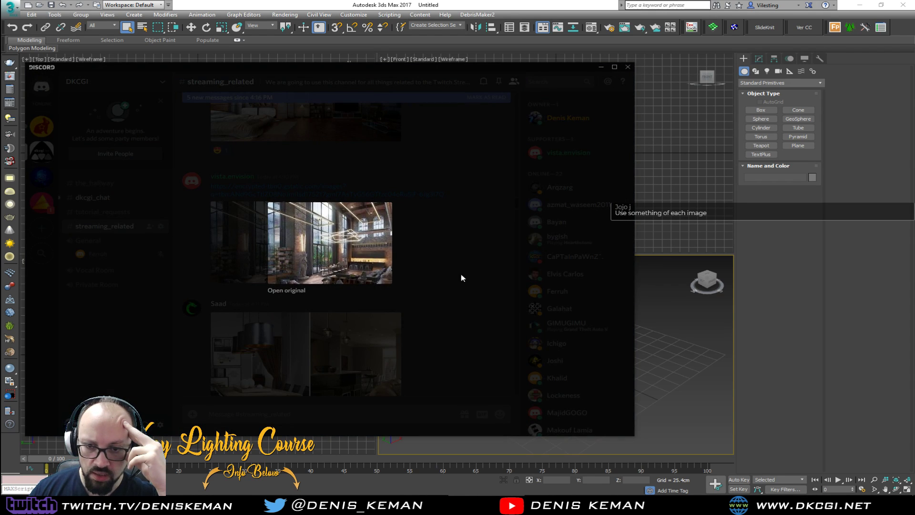
{"action": "left_click", "coordinate": [470, 284]}
- View the paired image of the dining table under metal drum pendants and the dark kitchen bar enlarged
{"action": "scroll", "coordinate": [448, 294], "scroll_direction": "down", "scroll_amount": 4}
{"action": "scroll", "coordinate": [429, 292], "scroll_direction": "down", "scroll_amount": 6}
{"action": "scroll", "coordinate": [428, 291], "scroll_direction": "up", "scroll_amount": 5}
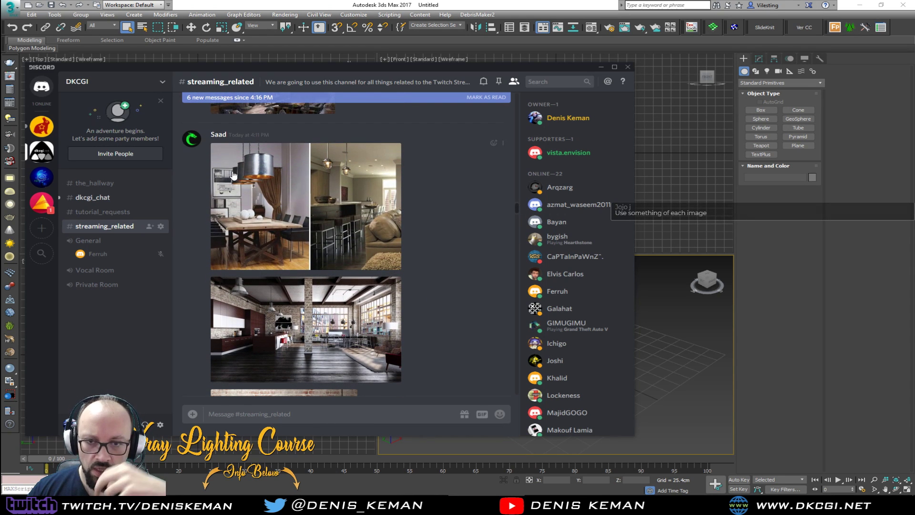
{"action": "left_click", "coordinate": [260, 193]}
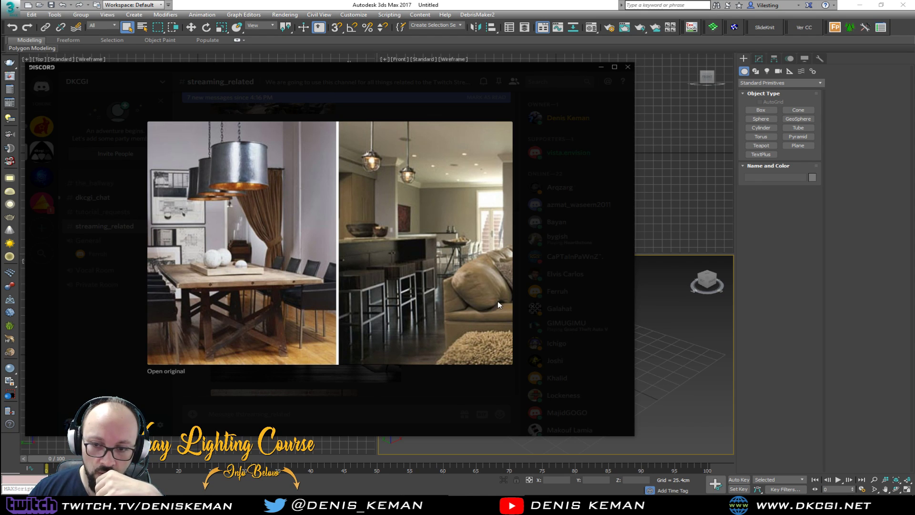
{"action": "left_click", "coordinate": [555, 308]}
- Browse further reference images and view the whitewashed dining space with the black-framed wooden table enlarged
{"action": "scroll", "coordinate": [361, 293], "scroll_direction": "down", "scroll_amount": 10}
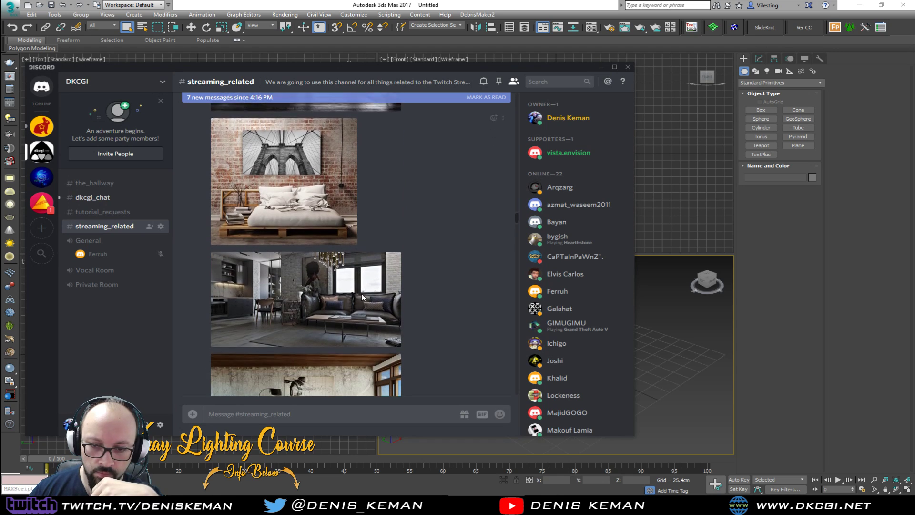
{"action": "scroll", "coordinate": [362, 298], "scroll_direction": "down", "scroll_amount": 8}
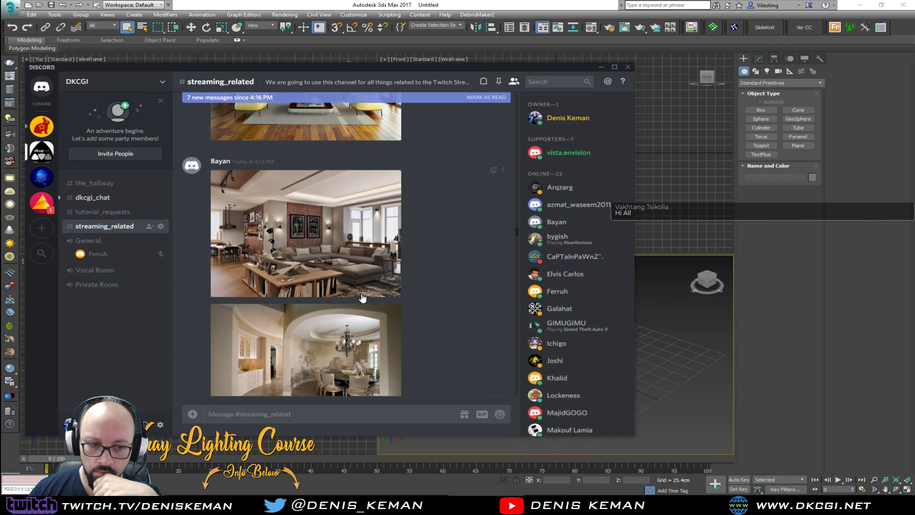
{"action": "scroll", "coordinate": [362, 298], "scroll_direction": "down", "scroll_amount": 2}
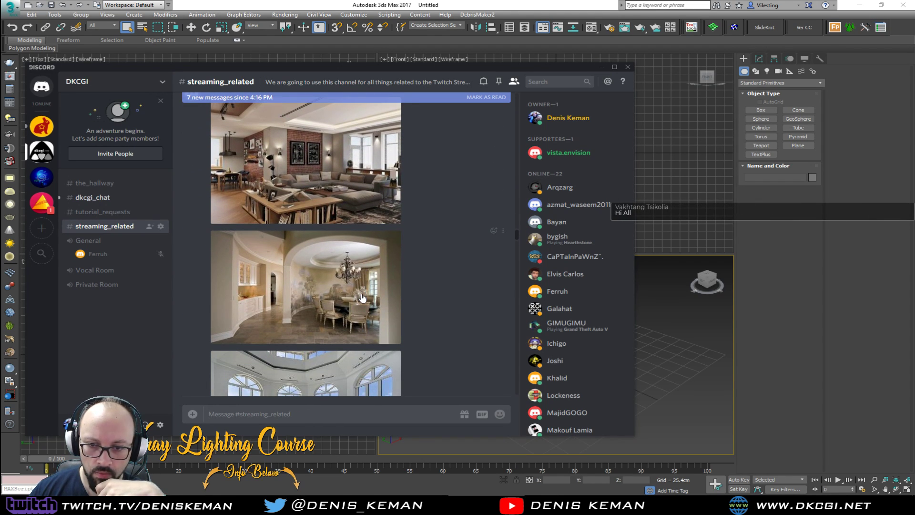
{"action": "scroll", "coordinate": [362, 297], "scroll_direction": "down", "scroll_amount": 8}
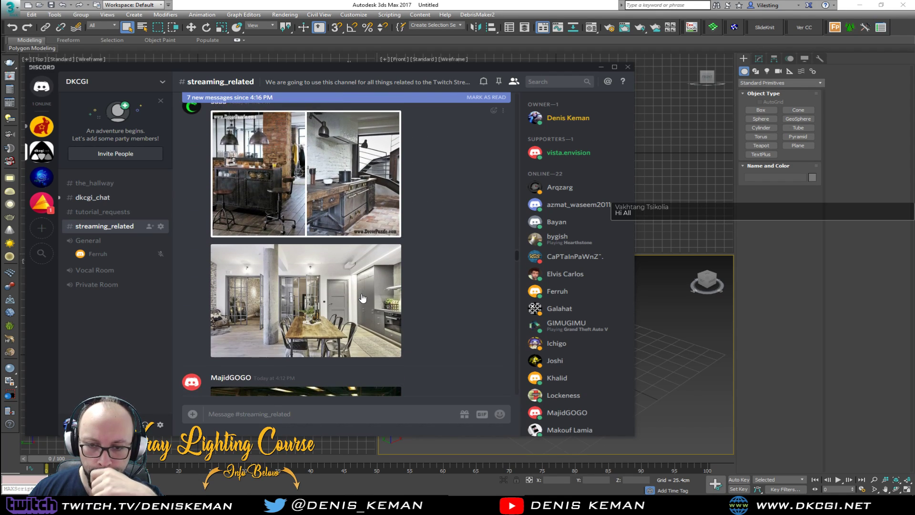
{"action": "scroll", "coordinate": [362, 298], "scroll_direction": "down", "scroll_amount": 5}
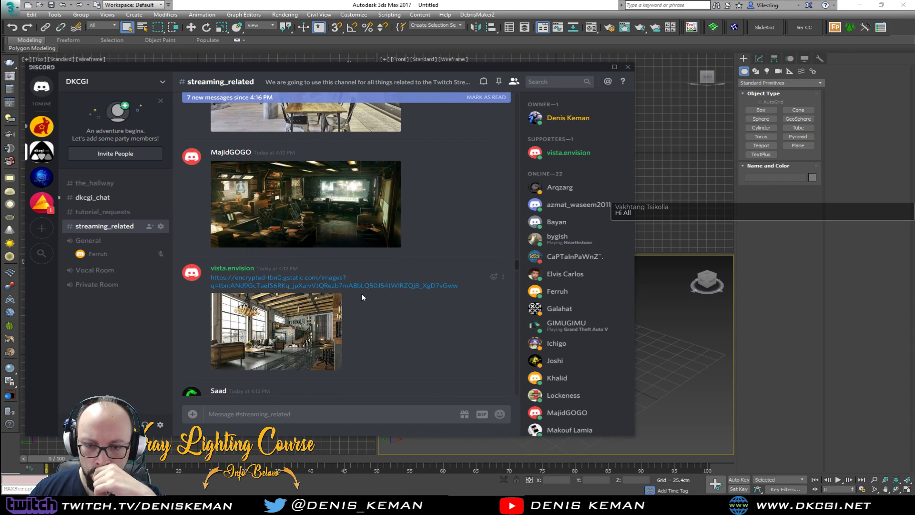
{"action": "scroll", "coordinate": [361, 295], "scroll_direction": "down", "scroll_amount": 5}
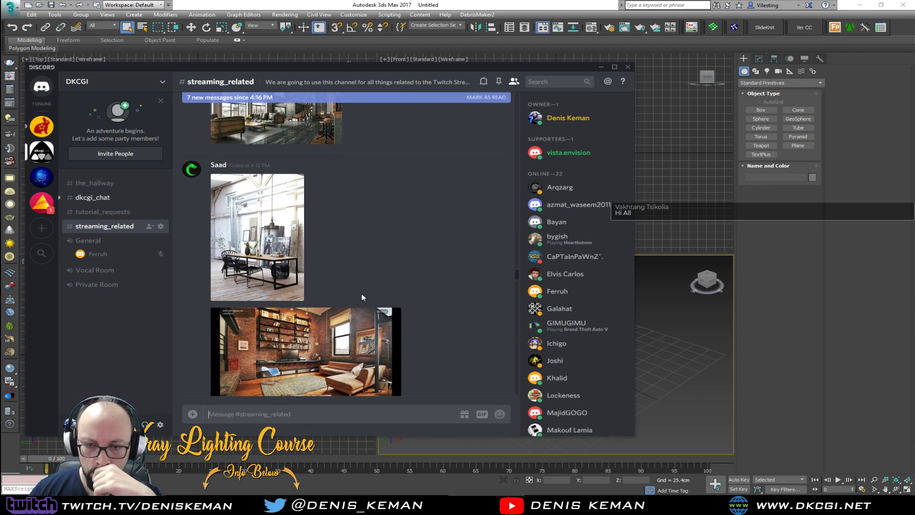
{"action": "left_click", "coordinate": [275, 239]}
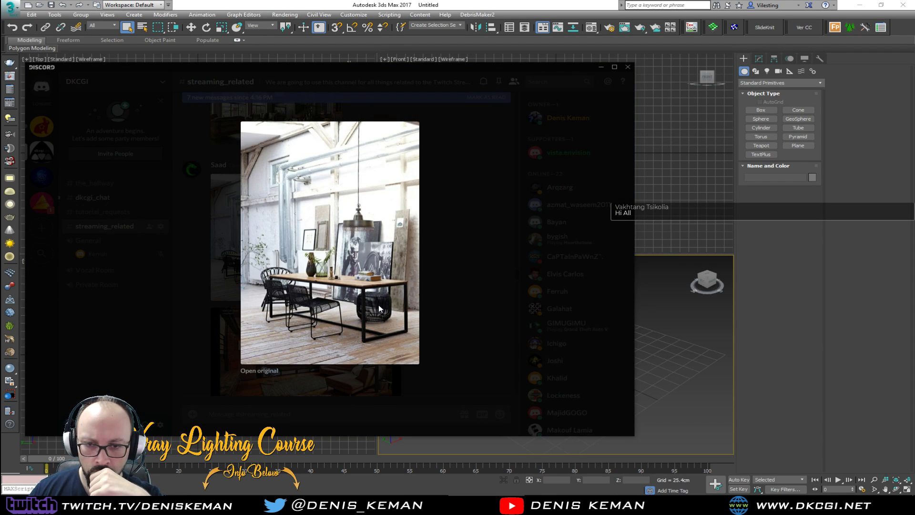
{"action": "left_click", "coordinate": [457, 252]}
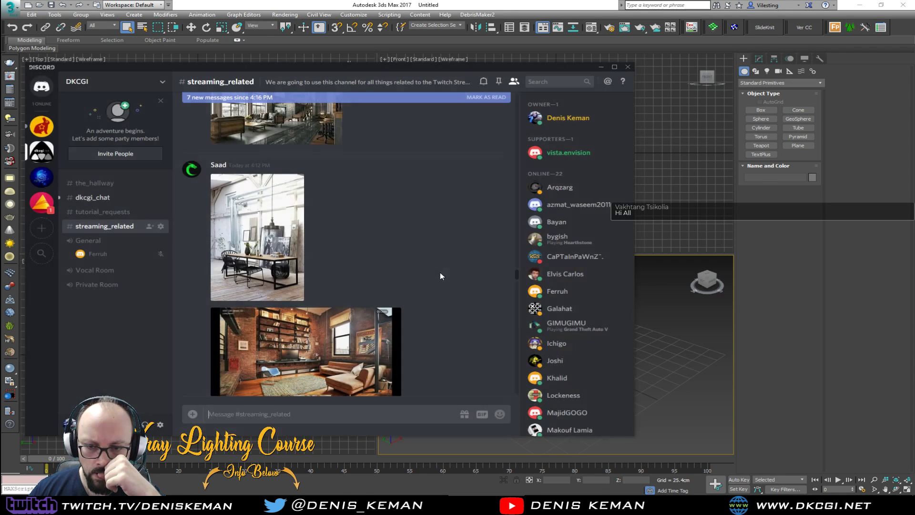
- View the white loft image with exposed ceiling beams and black-framed windows enlarged and open its link
{"action": "scroll", "coordinate": [440, 272], "scroll_direction": "down", "scroll_amount": 5}
{"action": "scroll", "coordinate": [439, 277], "scroll_direction": "down", "scroll_amount": 10}
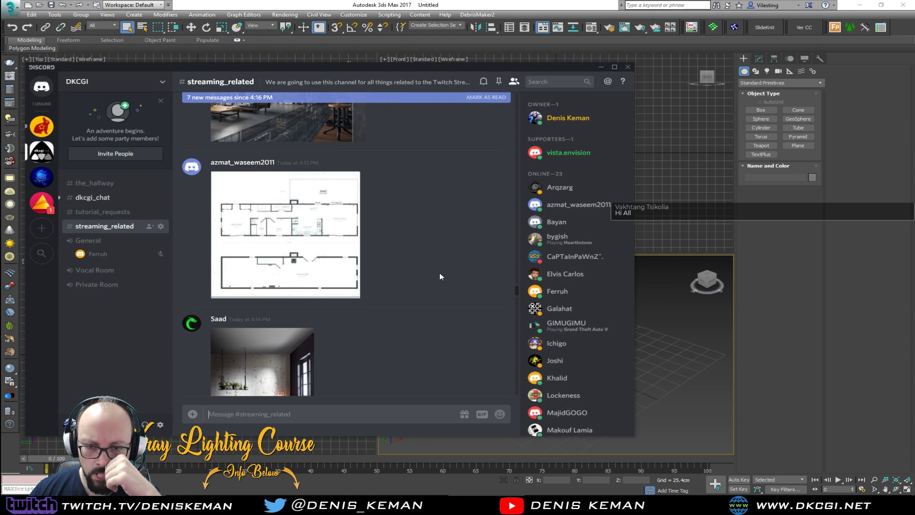
{"action": "scroll", "coordinate": [439, 273], "scroll_direction": "down", "scroll_amount": 3}
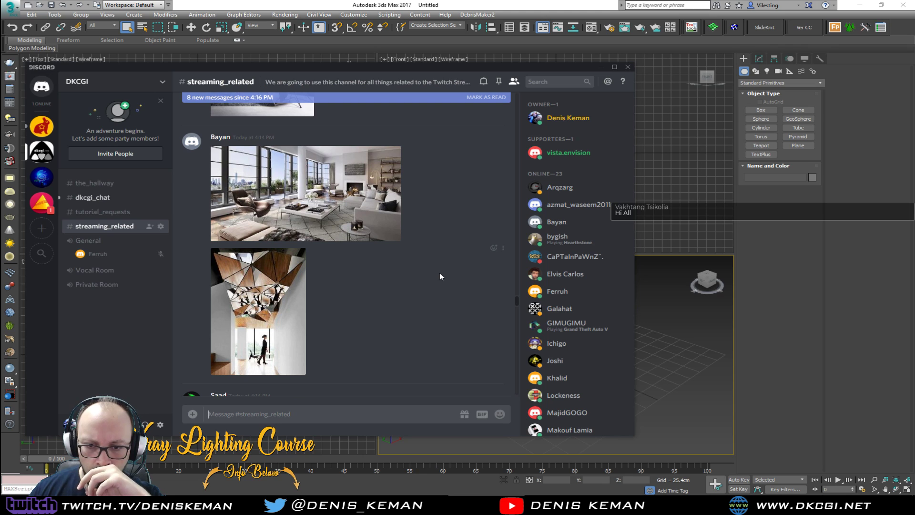
{"action": "scroll", "coordinate": [440, 276], "scroll_direction": "down", "scroll_amount": 5}
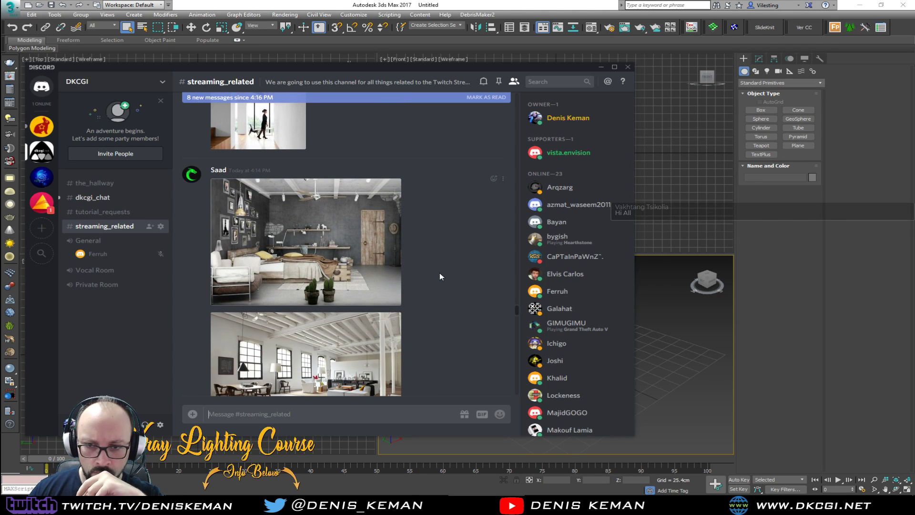
{"action": "scroll", "coordinate": [440, 272], "scroll_direction": "down", "scroll_amount": 2}
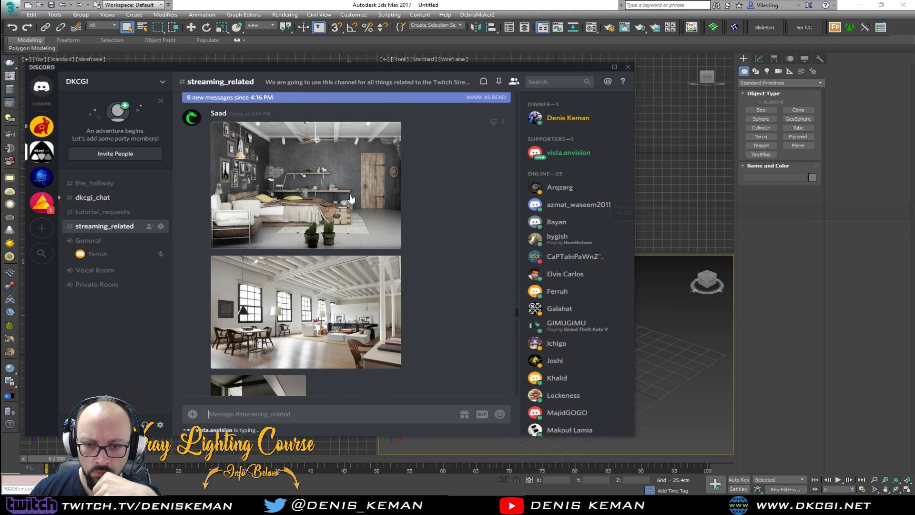
{"action": "left_click", "coordinate": [300, 300]}
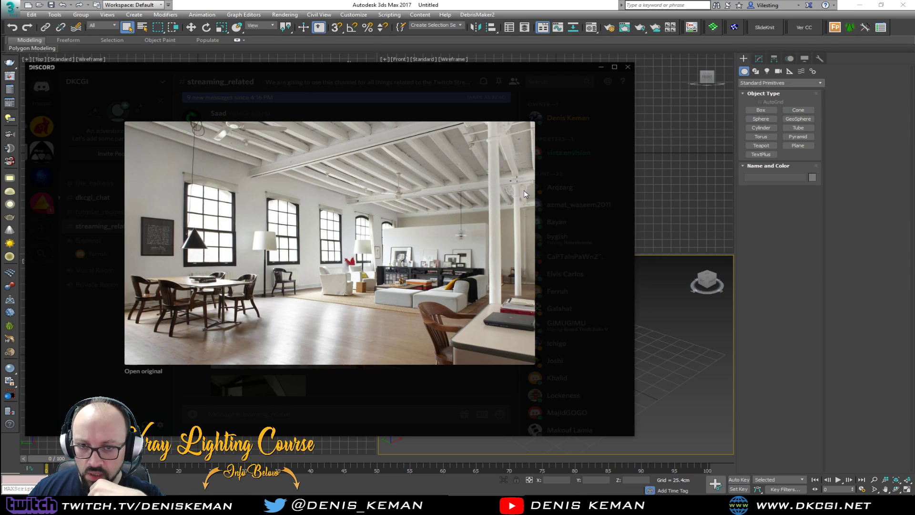
{"action": "right_click", "coordinate": [312, 205]}
{"action": "left_click", "coordinate": [335, 228]}
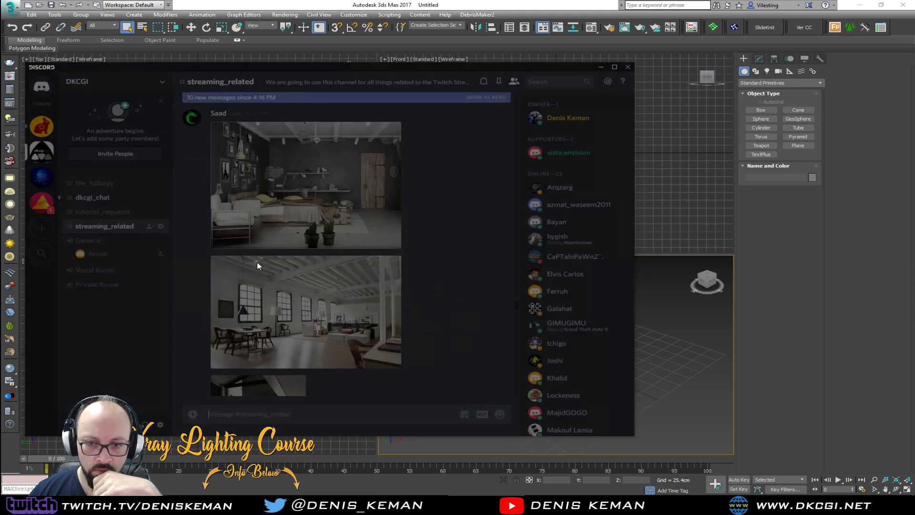
{"action": "key", "text": "Escape"}
- Browse the following reference images and view the plant-filled living room with open shelving enlarged
{"action": "scroll", "coordinate": [368, 262], "scroll_direction": "down", "scroll_amount": 1}
{"action": "scroll", "coordinate": [369, 261], "scroll_direction": "down", "scroll_amount": 3}
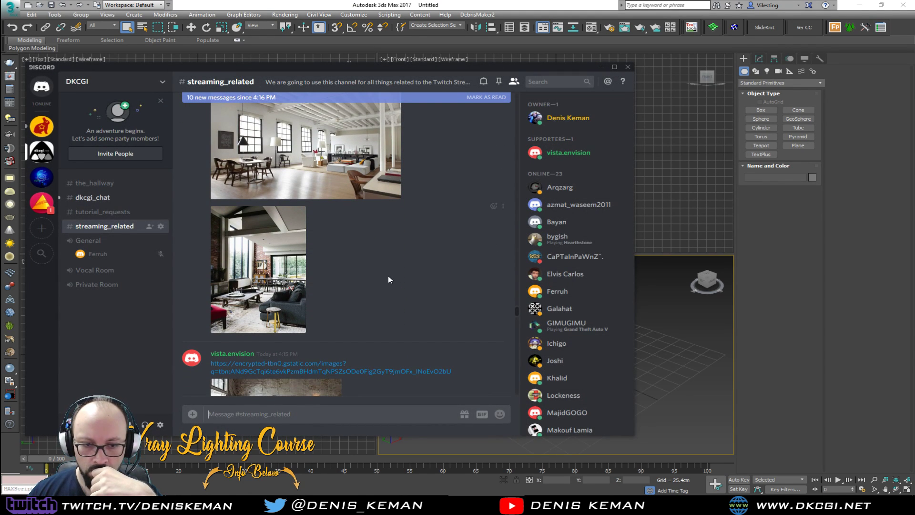
{"action": "scroll", "coordinate": [379, 289], "scroll_direction": "down", "scroll_amount": 4}
{"action": "scroll", "coordinate": [378, 291], "scroll_direction": "down", "scroll_amount": 3}
{"action": "scroll", "coordinate": [378, 290], "scroll_direction": "down", "scroll_amount": 1}
{"action": "left_click", "coordinate": [247, 267]}
{"action": "left_click", "coordinate": [551, 275]}
{"action": "scroll", "coordinate": [341, 281], "scroll_direction": "down", "scroll_amount": 3}
{"action": "left_click", "coordinate": [305, 208]}
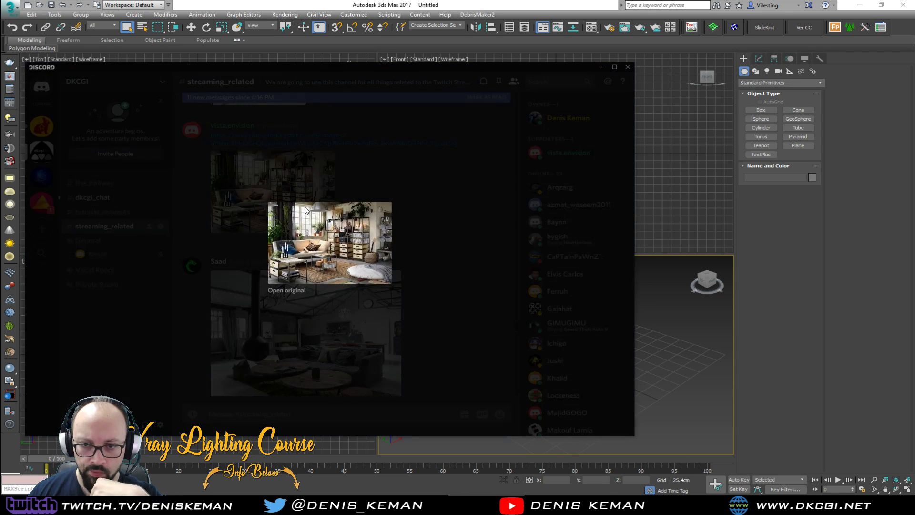
{"action": "left_click", "coordinate": [466, 280]}
- View the compact loft kitchen image with skylights, wooden cabinets and a fireplace enlarged and open its link
{"action": "scroll", "coordinate": [460, 286], "scroll_direction": "down", "scroll_amount": 3}
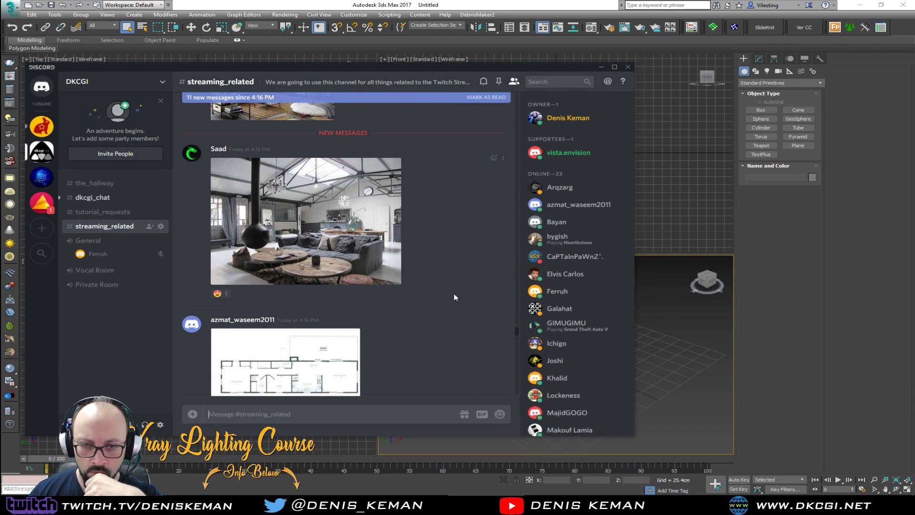
{"action": "scroll", "coordinate": [398, 281], "scroll_direction": "down", "scroll_amount": 5}
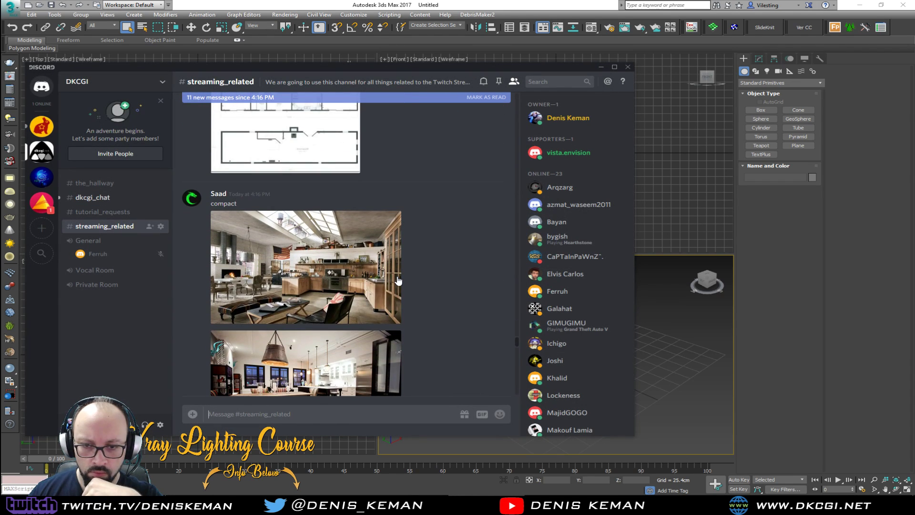
{"action": "scroll", "coordinate": [399, 281], "scroll_direction": "down", "scroll_amount": 1}
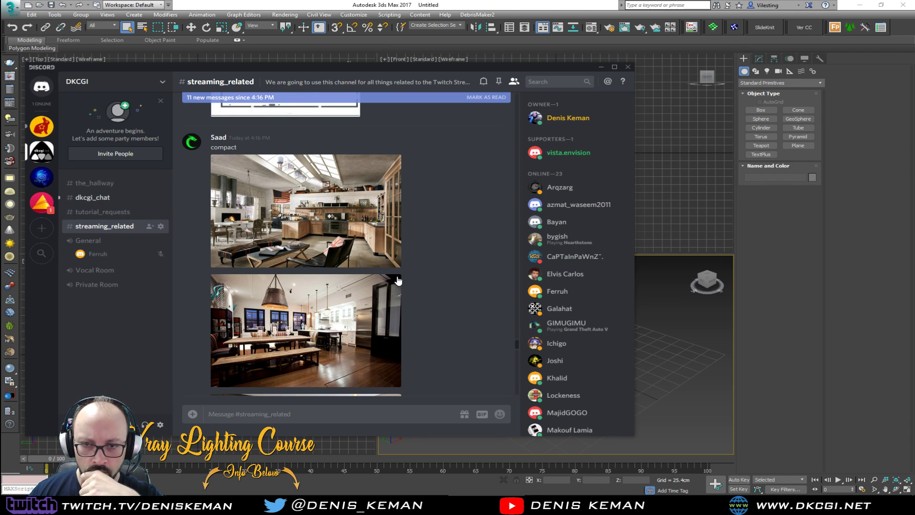
{"action": "left_click", "coordinate": [322, 213]}
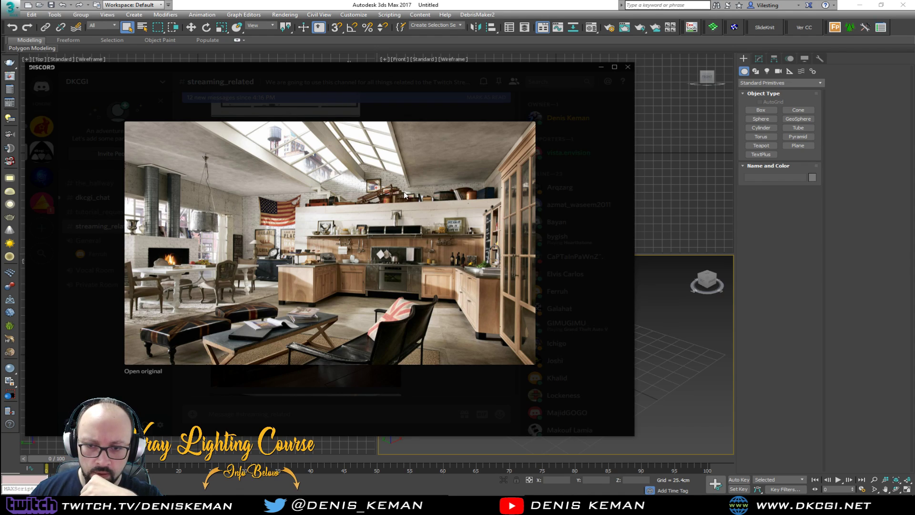
{"action": "right_click", "coordinate": [404, 214]}
{"action": "left_click", "coordinate": [422, 232]}
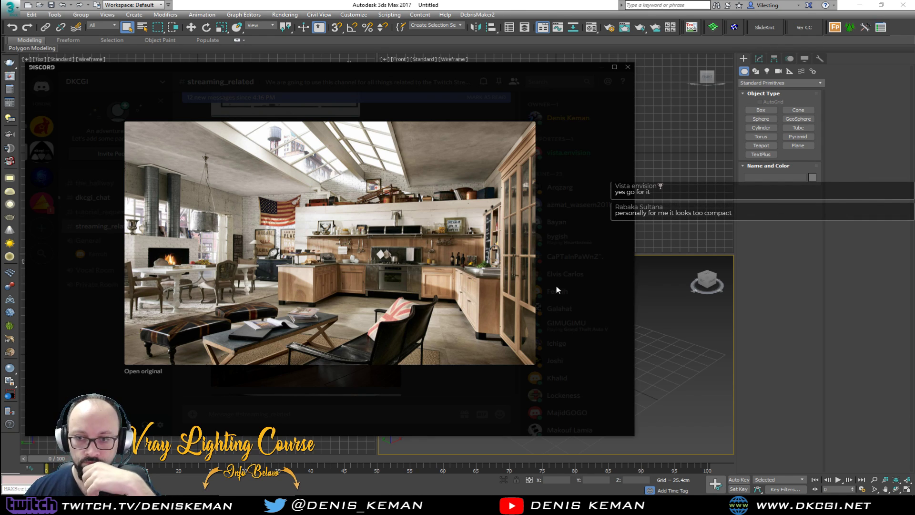
{"action": "left_click", "coordinate": [570, 289]}
- Look over the dining room and shelf idea images and open the dkcgi_chat channel
{"action": "scroll", "coordinate": [423, 289], "scroll_direction": "down", "scroll_amount": 2}
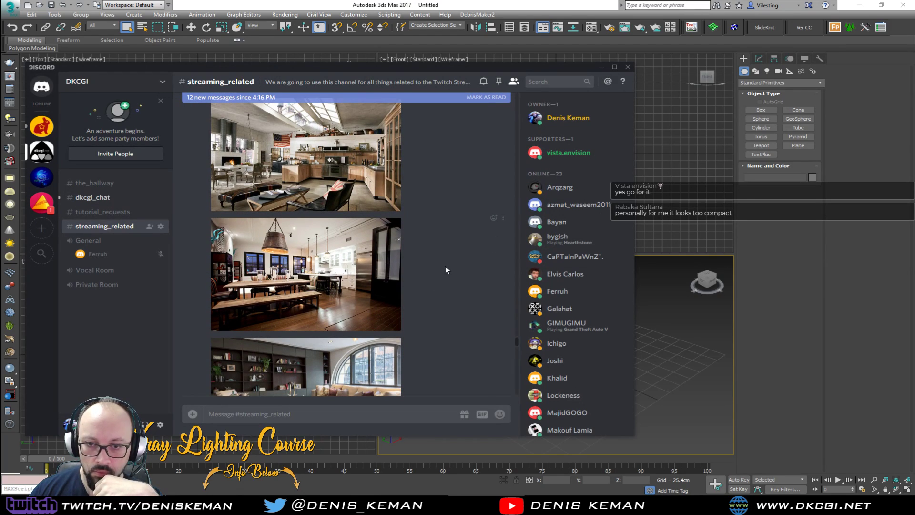
{"action": "scroll", "coordinate": [448, 279], "scroll_direction": "down", "scroll_amount": 1}
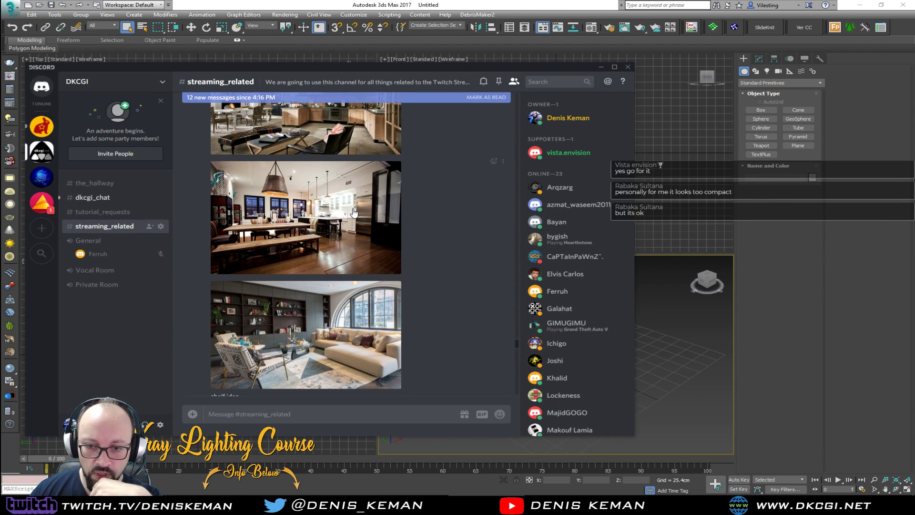
{"action": "scroll", "coordinate": [353, 213], "scroll_direction": "down", "scroll_amount": 1}
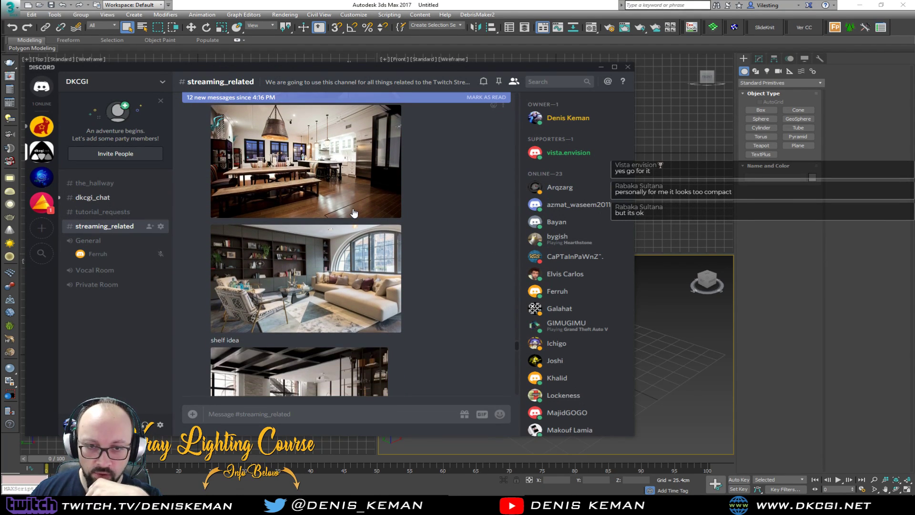
{"action": "left_click", "coordinate": [107, 198]}
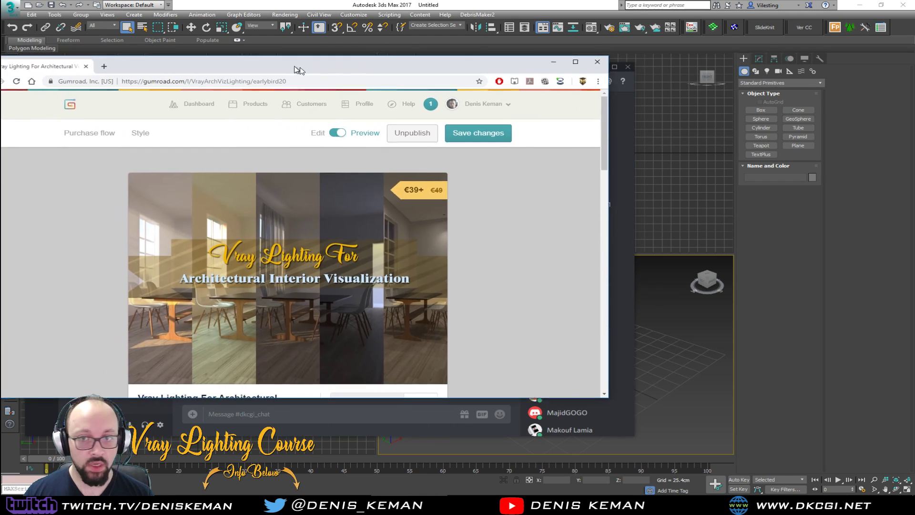
- Move the browser window with the Gumroad page of the Vray lighting course fully into view and maximise it
{"action": "left_click_drag", "start_coordinate": [296, 67], "coordinate": [337, 75]}
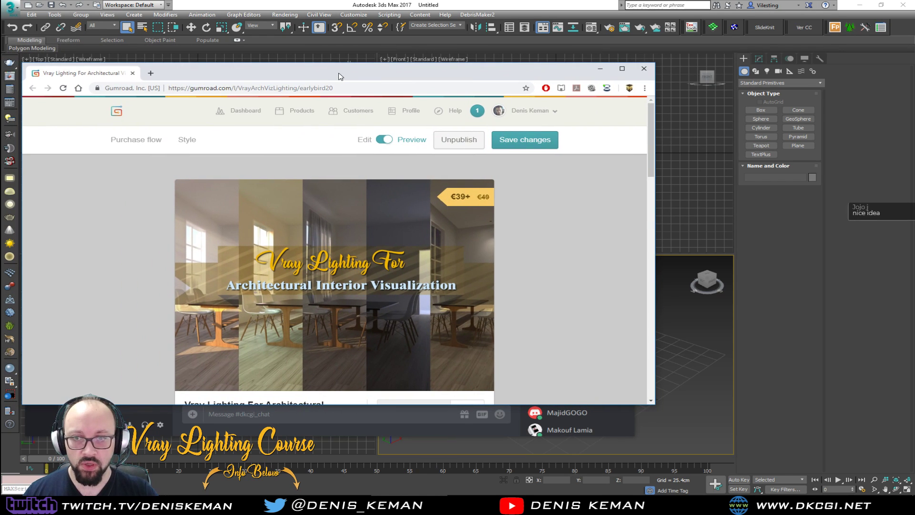
{"action": "double_click", "coordinate": [337, 75]}
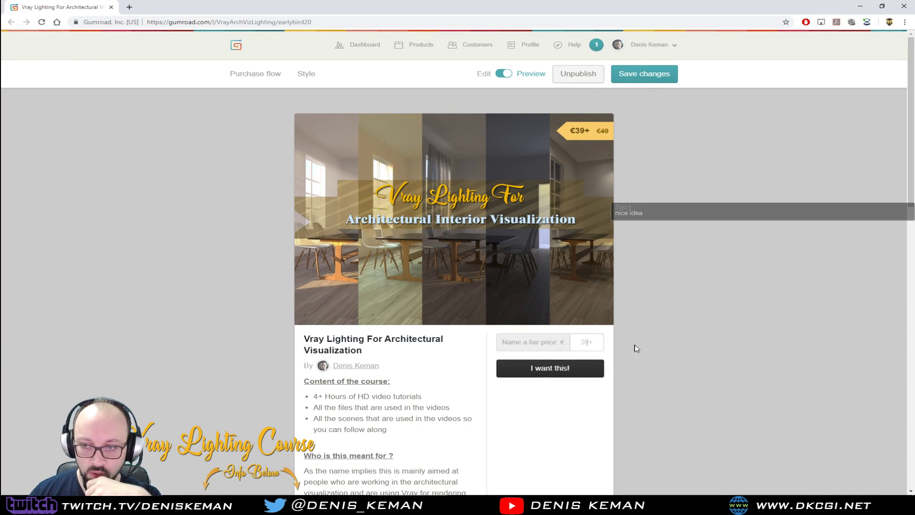
{"action": "type", "text": "39"}
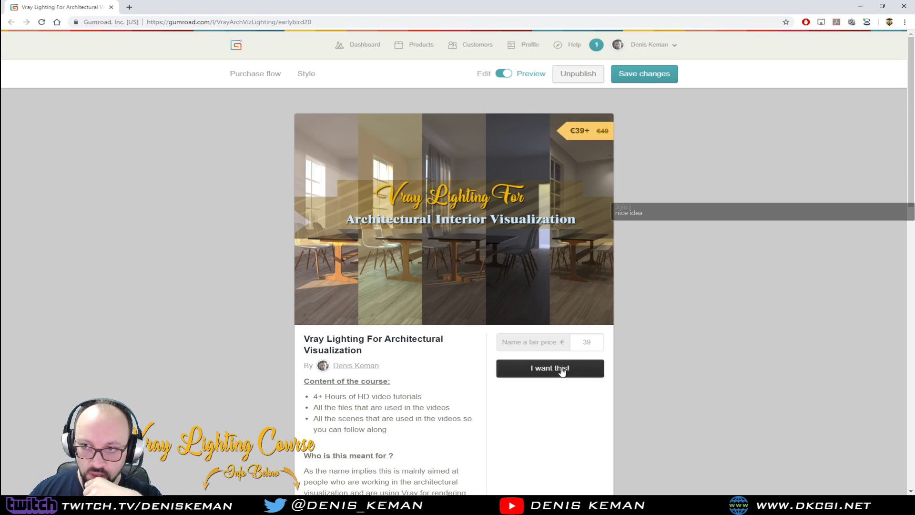
{"action": "left_click_drag", "start_coordinate": [595, 342], "coordinate": [567, 344]}
{"action": "key", "text": "BackSpace"}
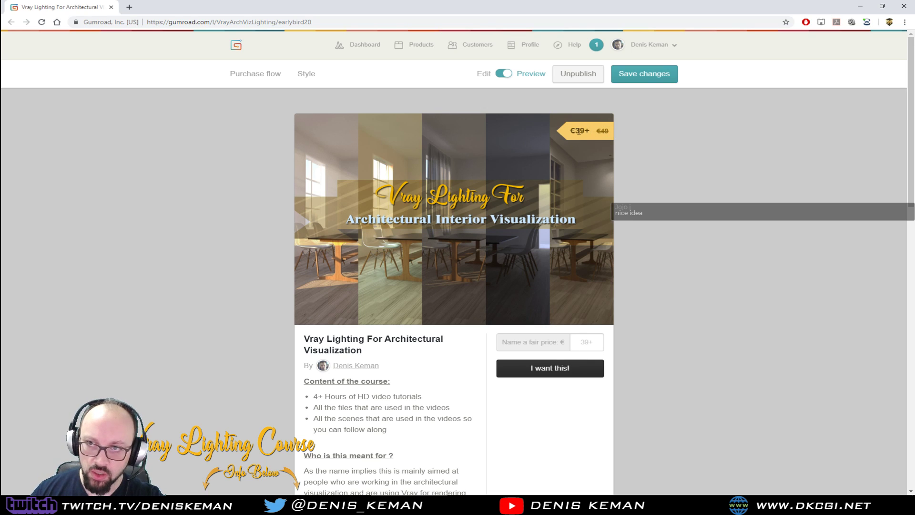
- Enter 39 as the fair price for the Vray lighting course
{"action": "left_click", "coordinate": [593, 342]}
{"action": "type", "text": "39"}
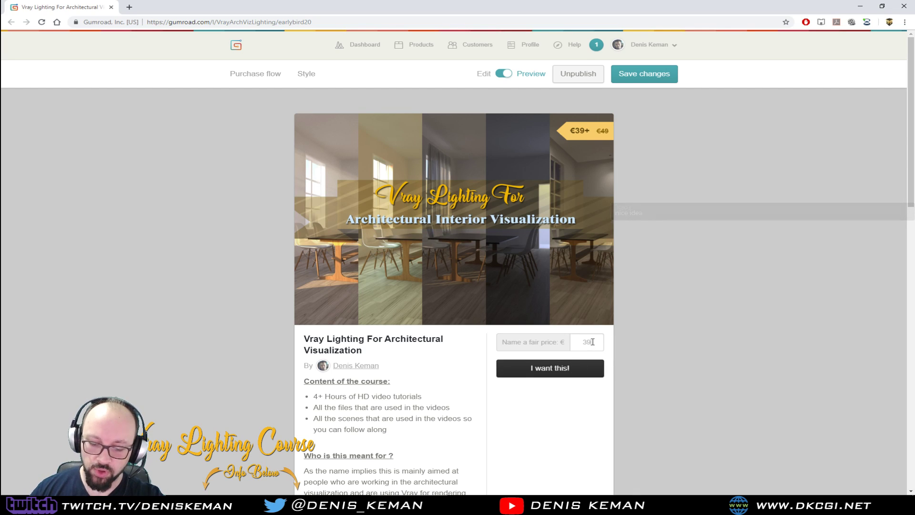
- Clear the fair price entered for the Vray lighting course and close the browser window
{"action": "key", "text": "BackSpace"}
{"action": "key", "text": "BackSpace"}
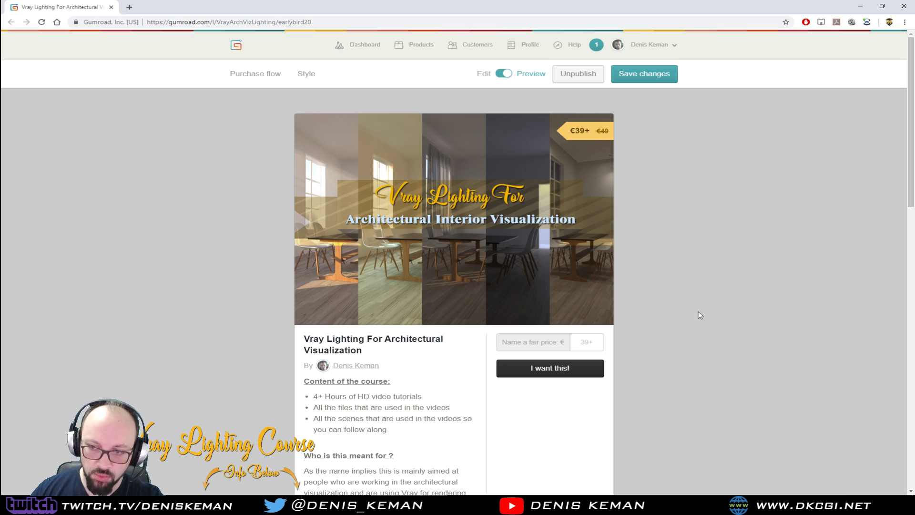
{"action": "left_click", "coordinate": [908, 7]}
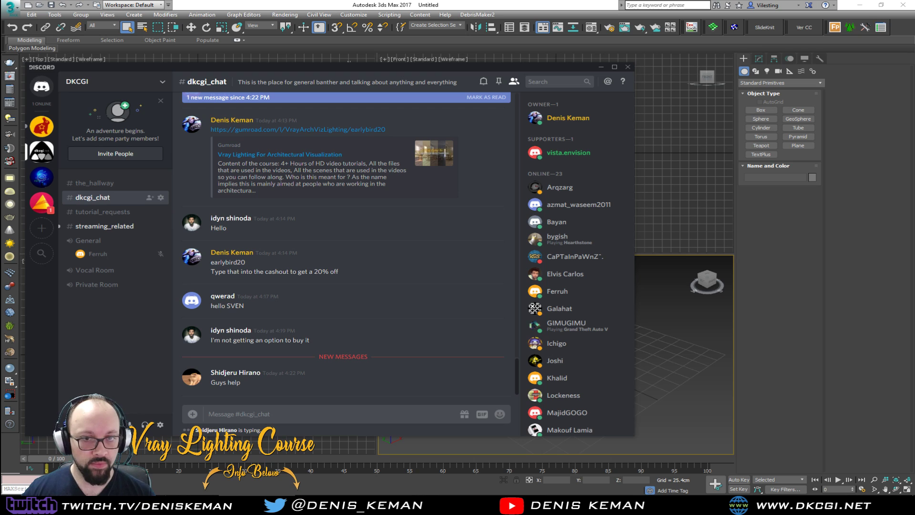
- Open the streaming_related channel and view the grey loft living room image with the hanging fireplace enlarged
{"action": "left_click", "coordinate": [125, 227]}
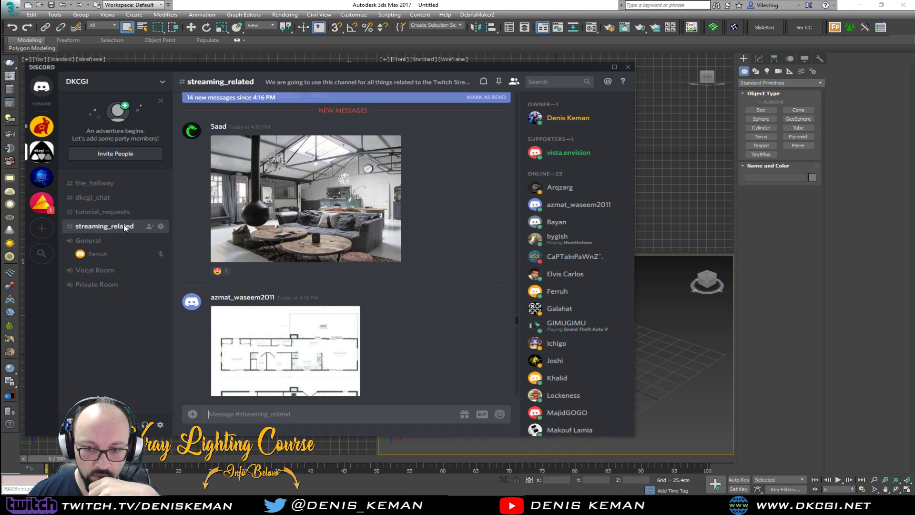
{"action": "scroll", "coordinate": [457, 253], "scroll_direction": "up", "scroll_amount": 1}
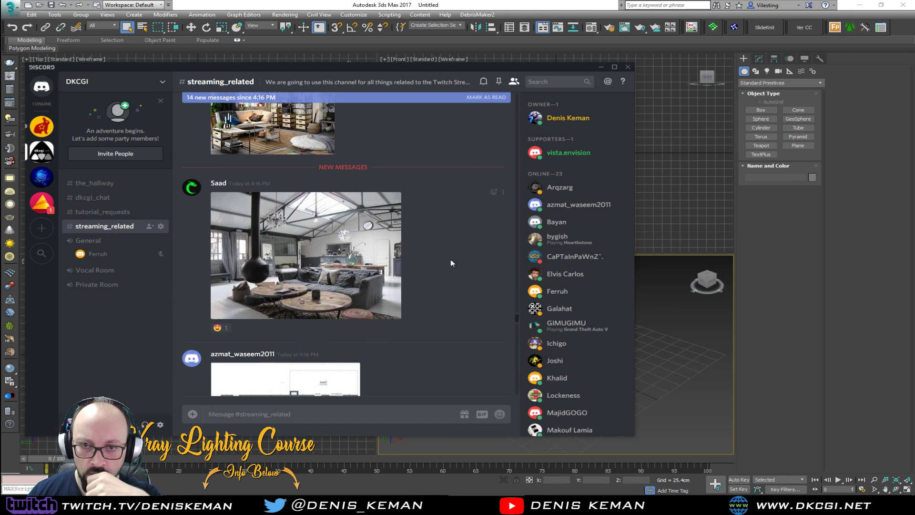
{"action": "left_click", "coordinate": [302, 270]}
{"action": "right_click", "coordinate": [334, 235]}
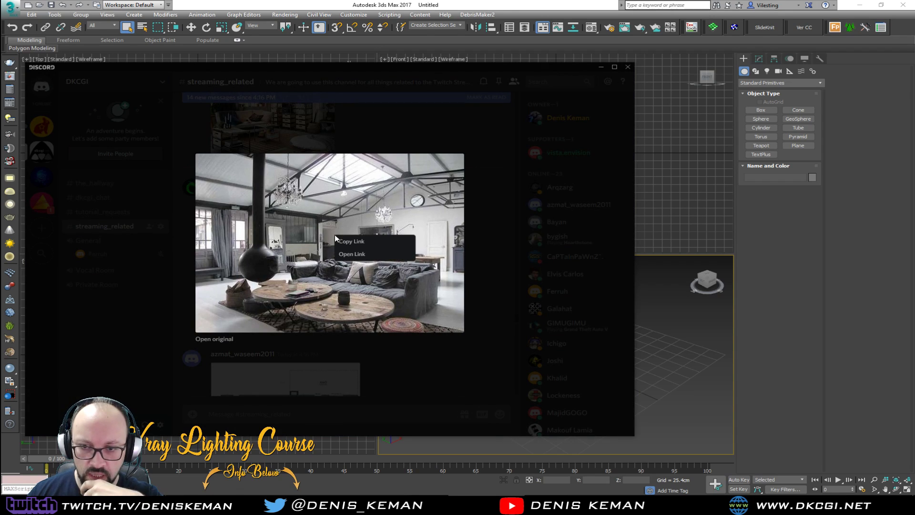
{"action": "left_click", "coordinate": [313, 244]}
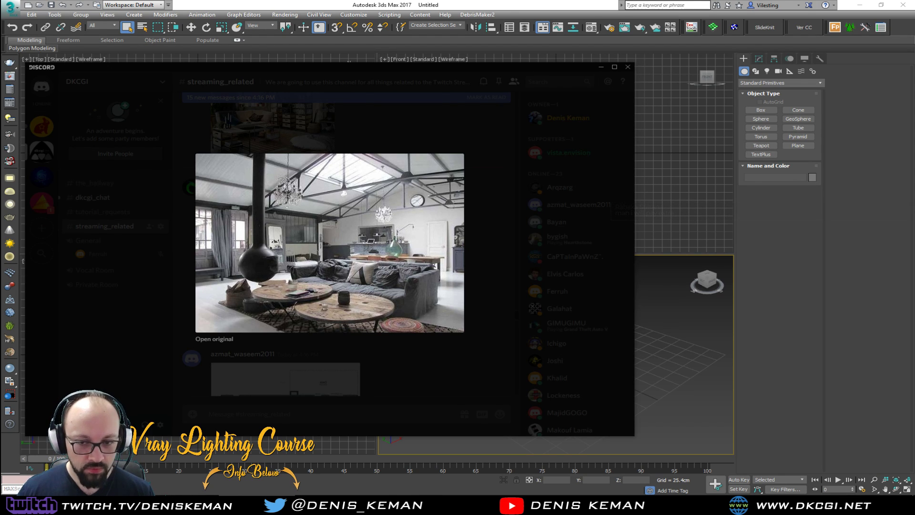
{"action": "left_click", "coordinate": [184, 279]}
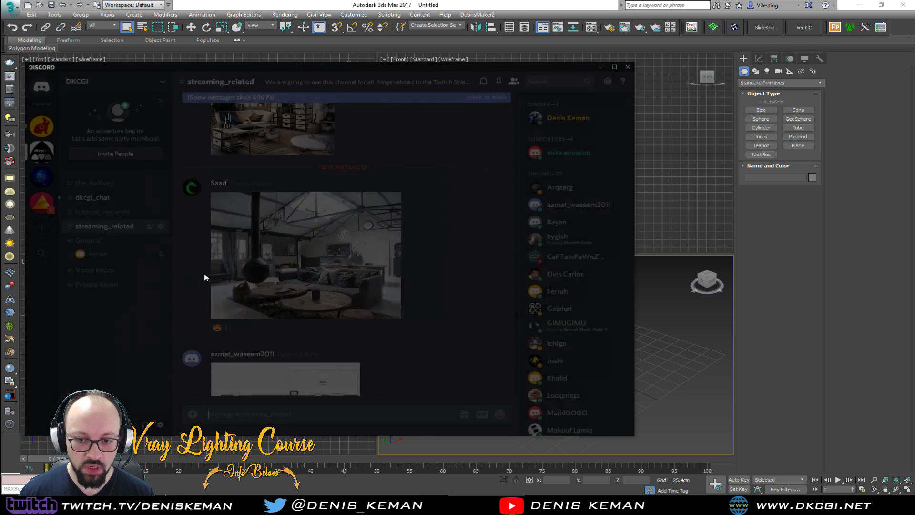
- Browse the following reference images and view the shelf idea loft and the wood-ceilinged library with a piano enlarged
{"action": "scroll", "coordinate": [466, 327], "scroll_direction": "down", "scroll_amount": 6}
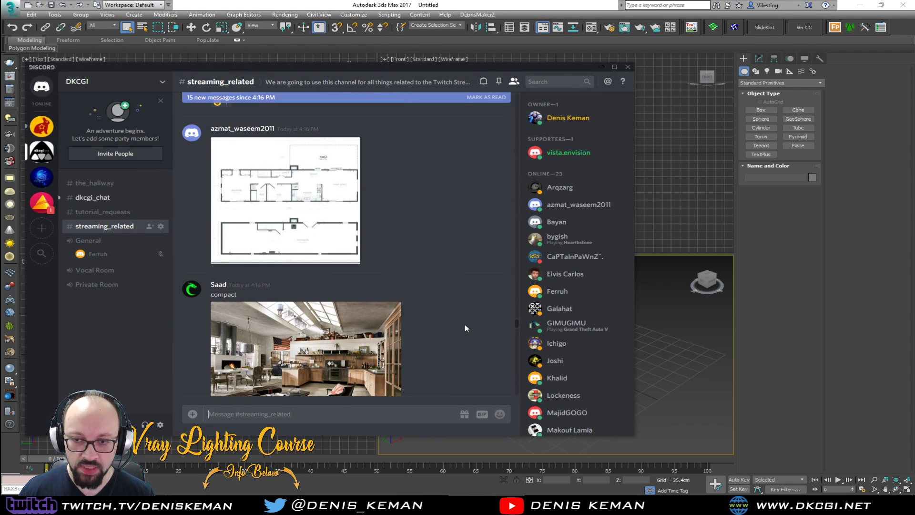
{"action": "scroll", "coordinate": [465, 325], "scroll_direction": "down", "scroll_amount": 8}
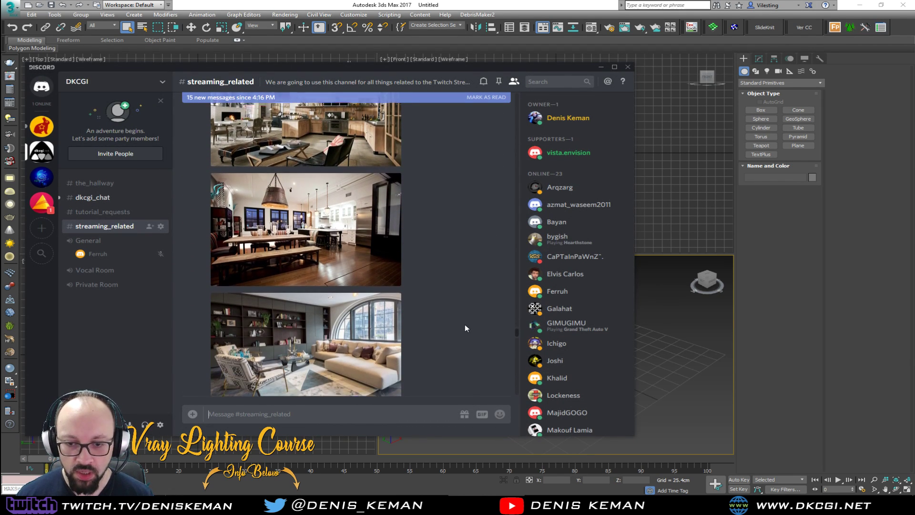
{"action": "scroll", "coordinate": [465, 325], "scroll_direction": "up", "scroll_amount": 1}
{"action": "scroll", "coordinate": [465, 325], "scroll_direction": "down", "scroll_amount": 1}
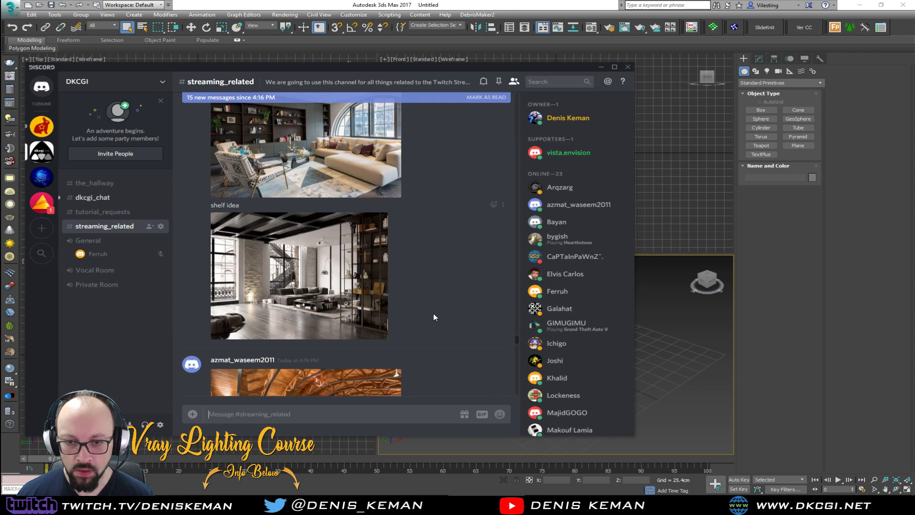
{"action": "left_click", "coordinate": [258, 272]}
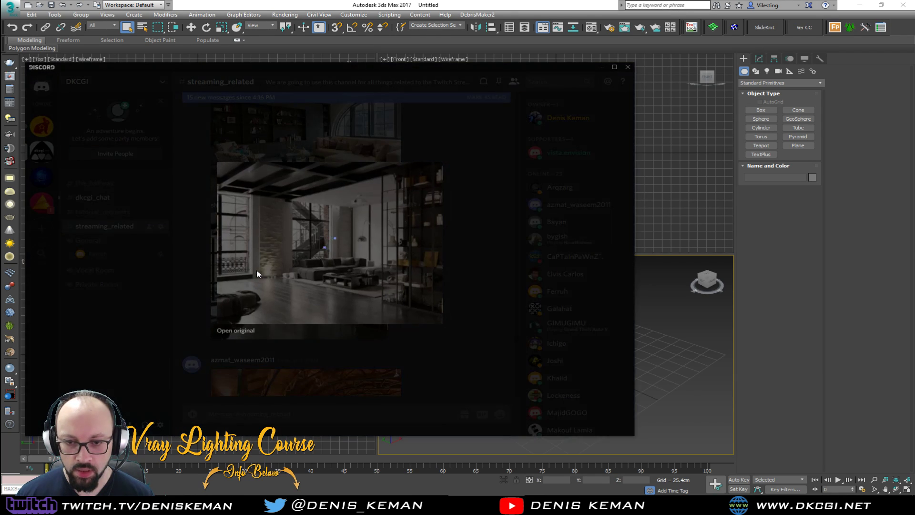
{"action": "left_click", "coordinate": [482, 391]}
{"action": "scroll", "coordinate": [432, 336], "scroll_direction": "down", "scroll_amount": 3}
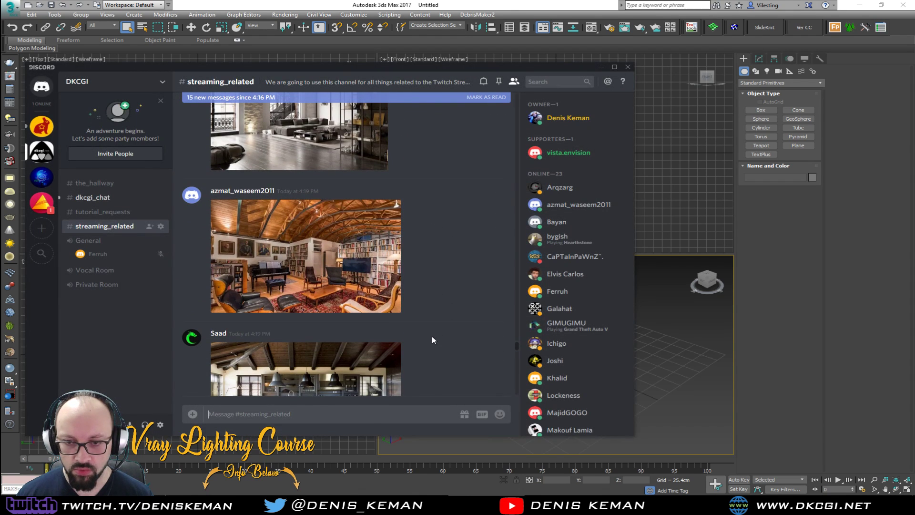
{"action": "left_click", "coordinate": [334, 268]}
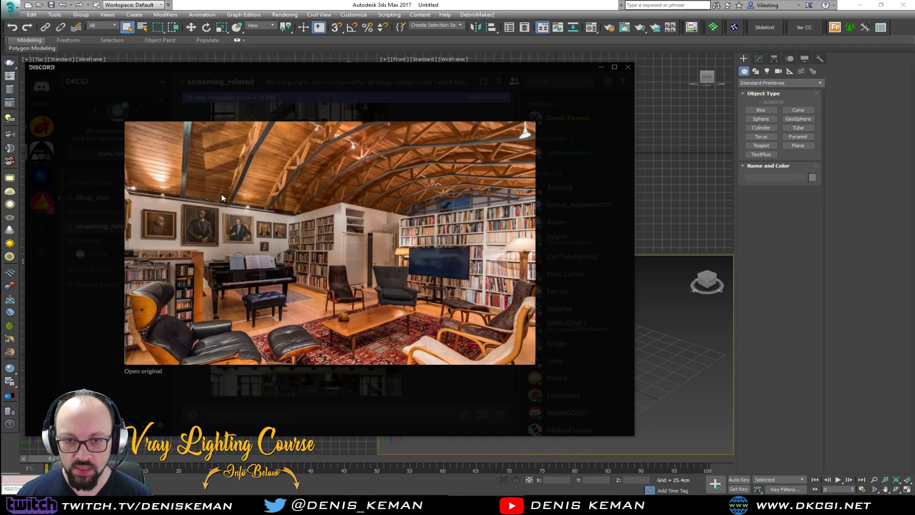
{"action": "left_click", "coordinate": [594, 308]}
- View the attic loft image with slanted windows and the tall-windowed living room image with leather seating enlarged
{"action": "scroll", "coordinate": [292, 272], "scroll_direction": "down", "scroll_amount": 3}
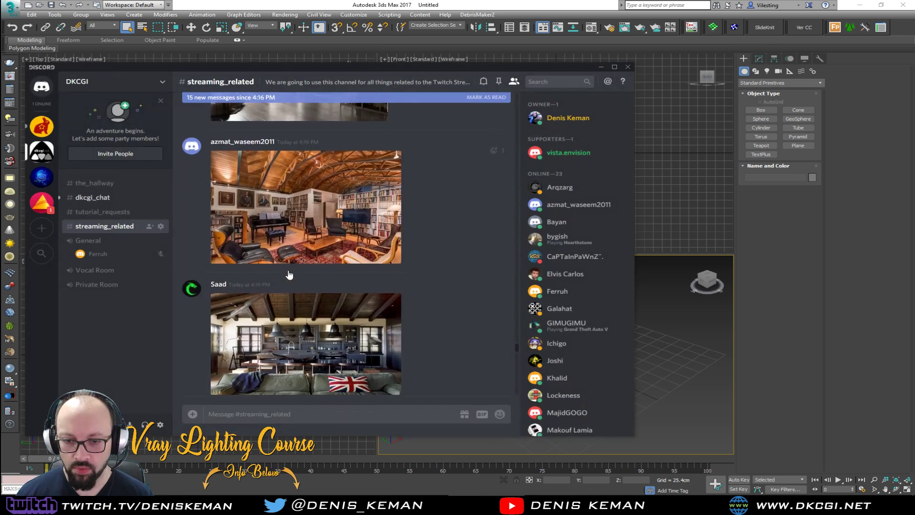
{"action": "scroll", "coordinate": [289, 275], "scroll_direction": "down", "scroll_amount": 1}
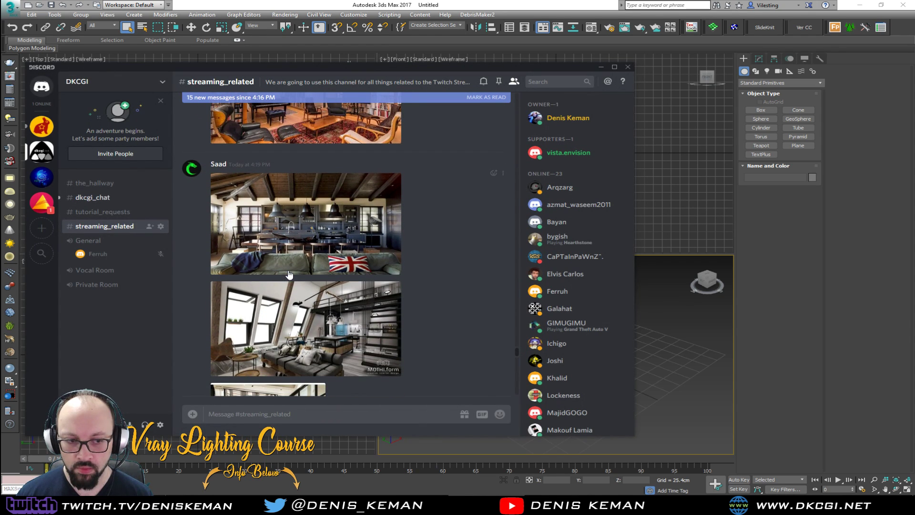
{"action": "scroll", "coordinate": [318, 237], "scroll_direction": "down", "scroll_amount": 1}
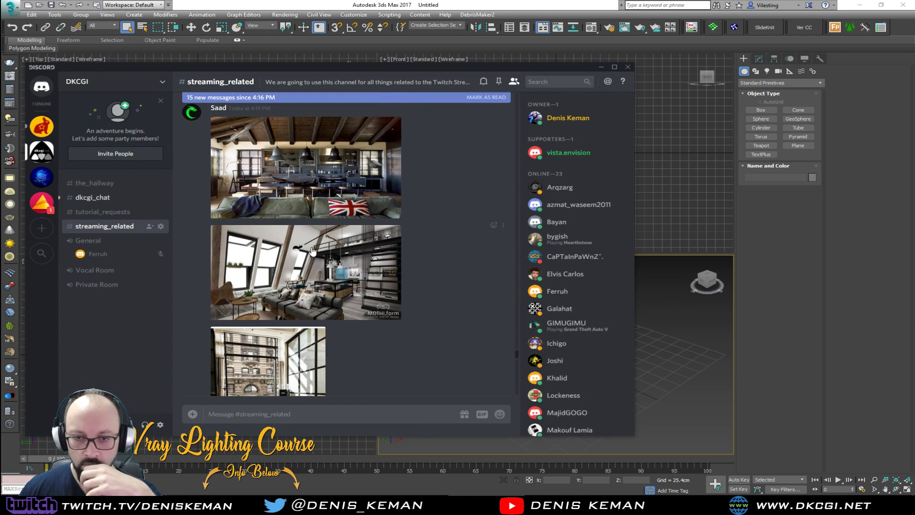
{"action": "left_click", "coordinate": [304, 255]}
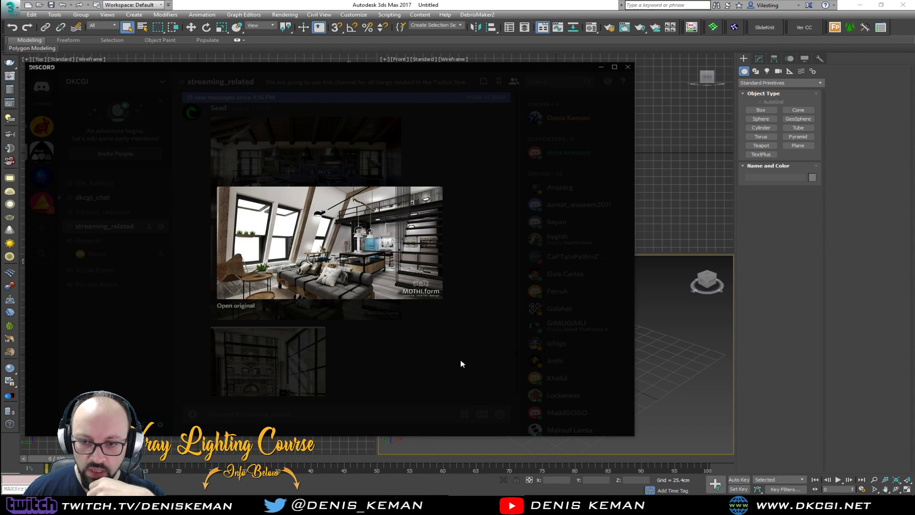
{"action": "left_click", "coordinate": [461, 362]}
{"action": "scroll", "coordinate": [378, 298], "scroll_direction": "down", "scroll_amount": 2}
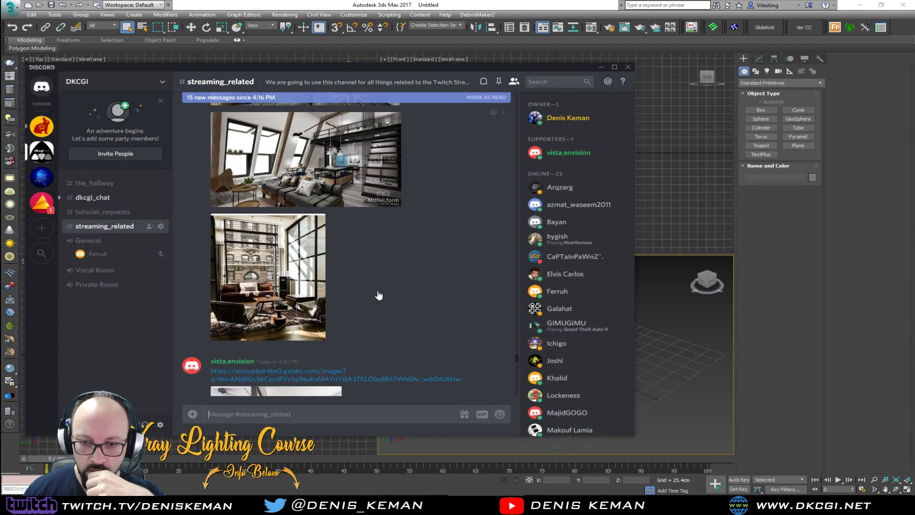
{"action": "left_click", "coordinate": [273, 269]}
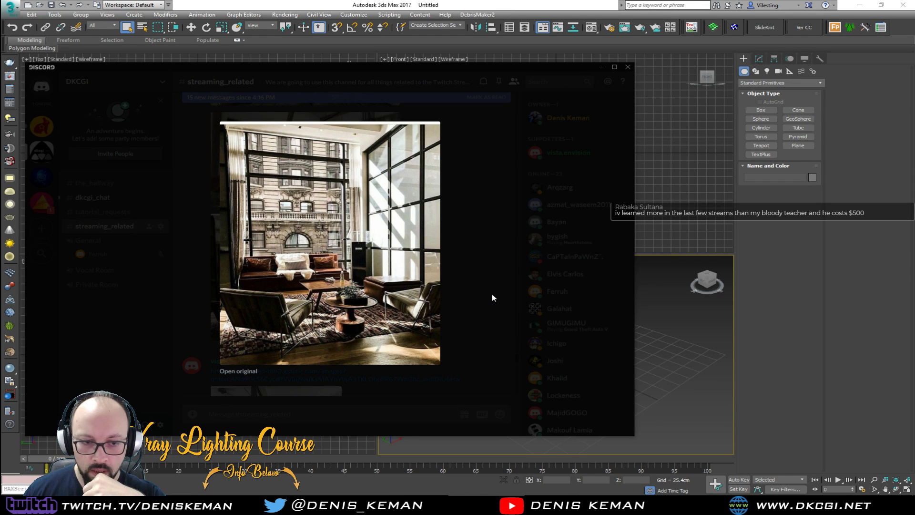
{"action": "left_click", "coordinate": [492, 298]}
- Look over the remaining bedroom, dining, kitchen and loft images, viewing the kitchen with the reclaimed-wood island enlarged
{"action": "scroll", "coordinate": [419, 314], "scroll_direction": "down", "scroll_amount": 3}
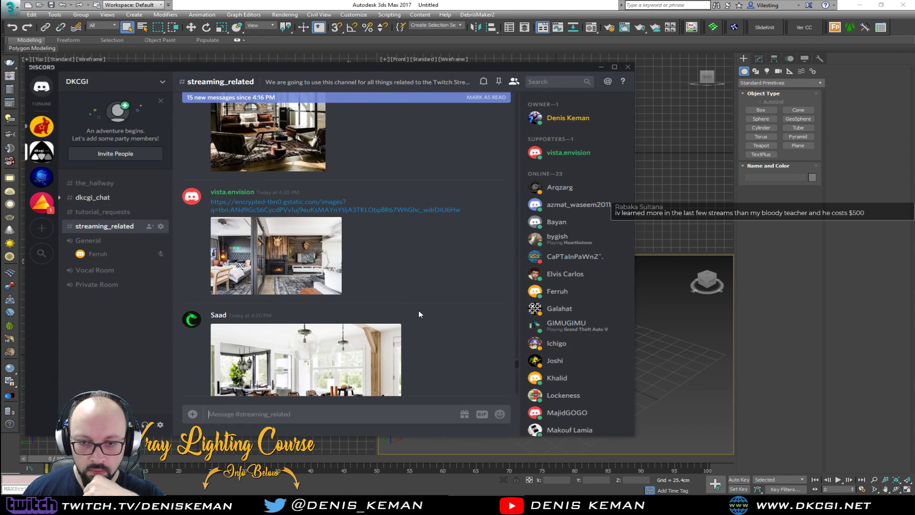
{"action": "scroll", "coordinate": [419, 315], "scroll_direction": "down", "scroll_amount": 3}
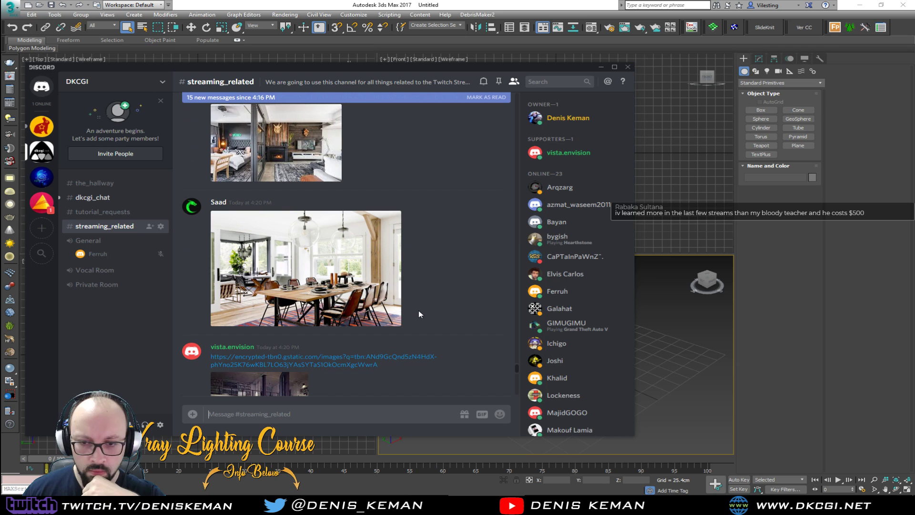
{"action": "scroll", "coordinate": [419, 312], "scroll_direction": "down", "scroll_amount": 3}
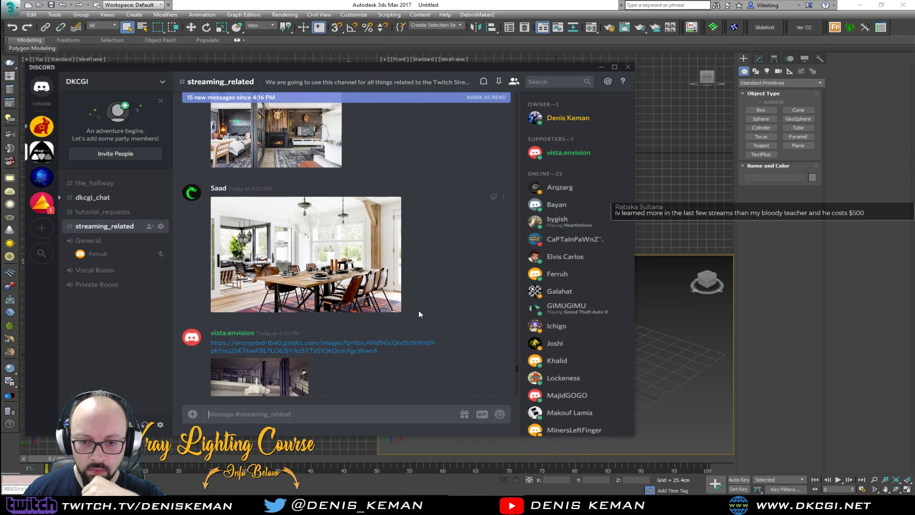
{"action": "scroll", "coordinate": [419, 313], "scroll_direction": "down", "scroll_amount": 4}
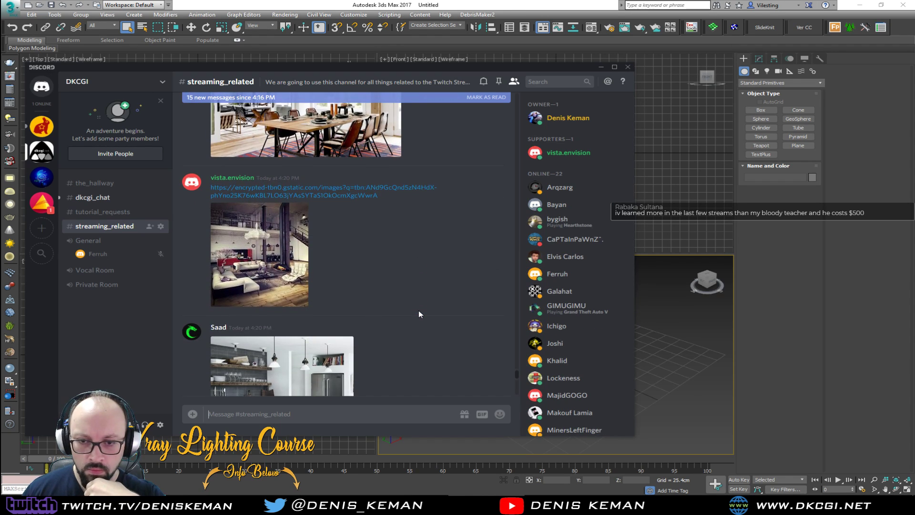
{"action": "scroll", "coordinate": [365, 275], "scroll_direction": "down", "scroll_amount": 2}
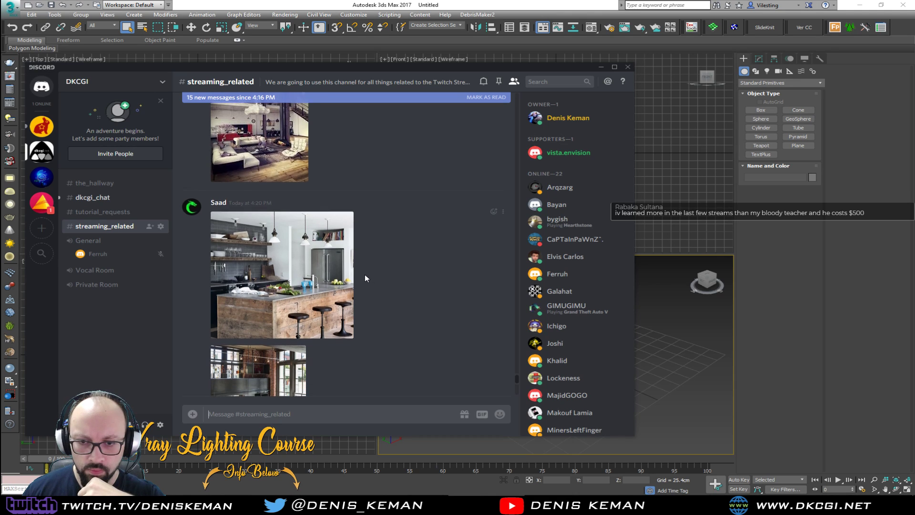
{"action": "scroll", "coordinate": [366, 277], "scroll_direction": "up", "scroll_amount": 2}
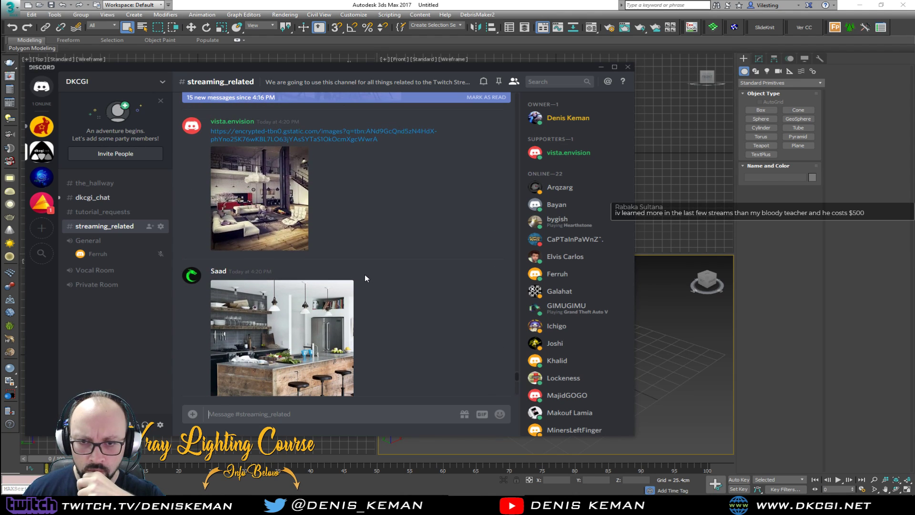
{"action": "scroll", "coordinate": [365, 276], "scroll_direction": "down", "scroll_amount": 3}
{"action": "left_click", "coordinate": [339, 232]}
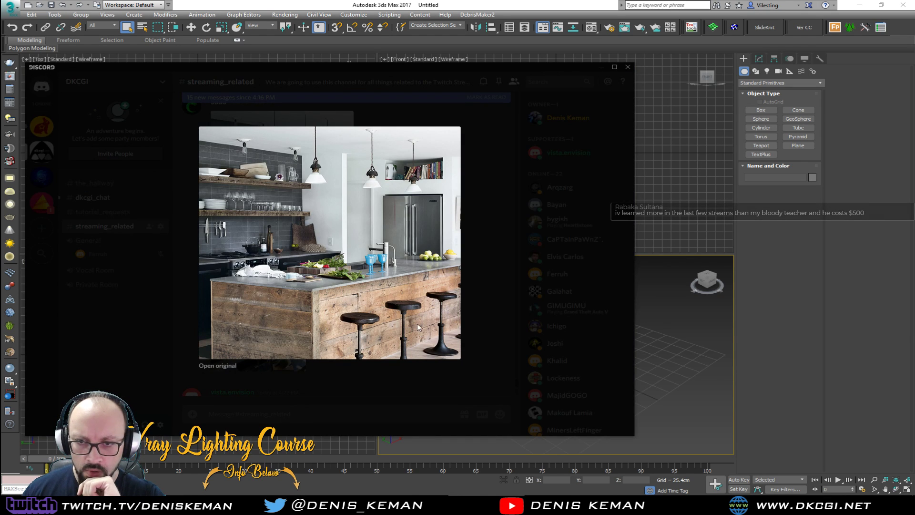
{"action": "left_click", "coordinate": [510, 273]}
{"action": "scroll", "coordinate": [334, 311], "scroll_direction": "down", "scroll_amount": 3}
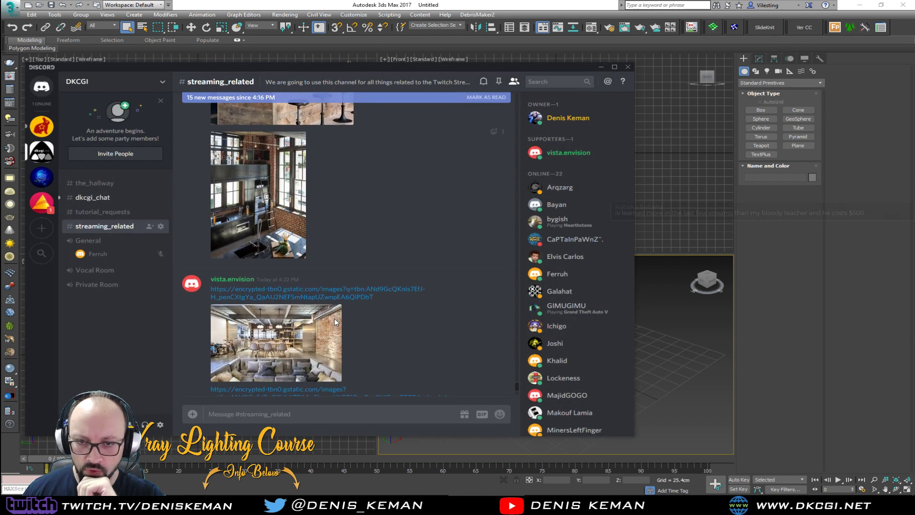
{"action": "scroll", "coordinate": [364, 262], "scroll_direction": "down", "scroll_amount": 2}
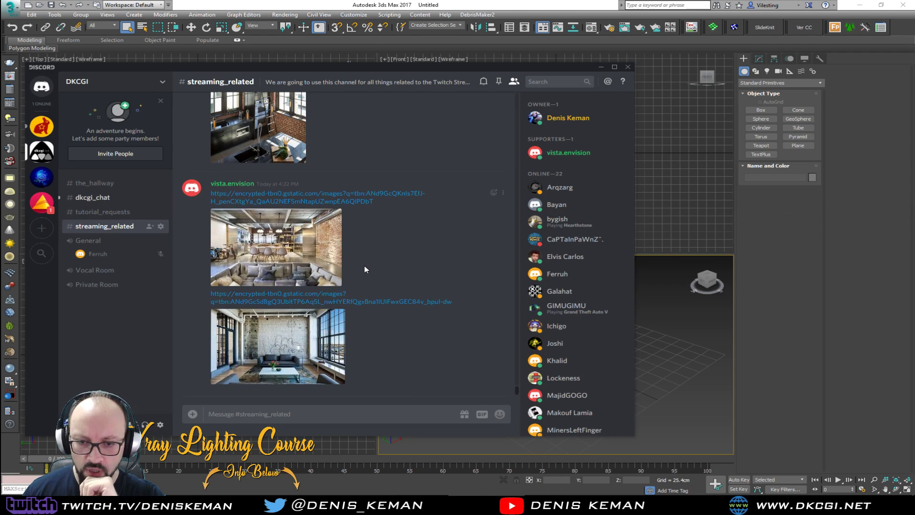
- Open the dkcgi_chat channel and read its newest messages about the course purchase and the Sketchfab model
{"action": "left_click", "coordinate": [107, 198]}
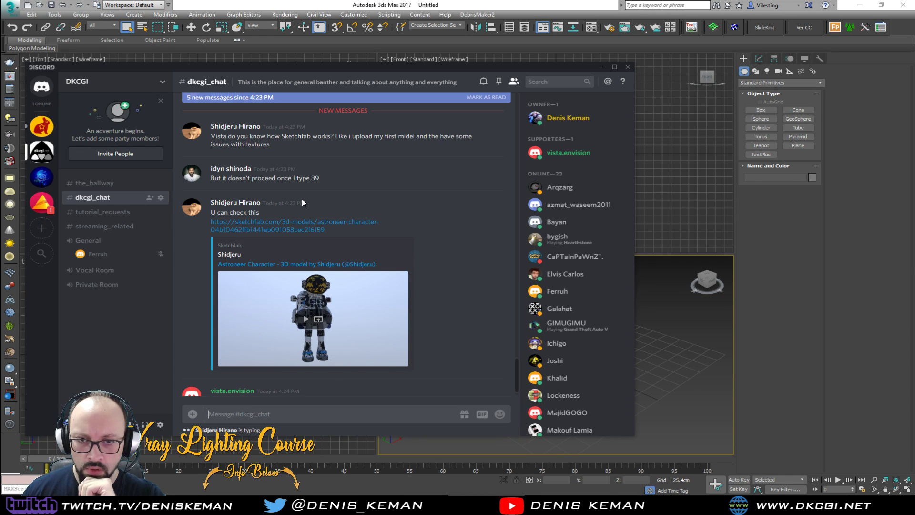
{"action": "scroll", "coordinate": [309, 198], "scroll_direction": "up", "scroll_amount": 1}
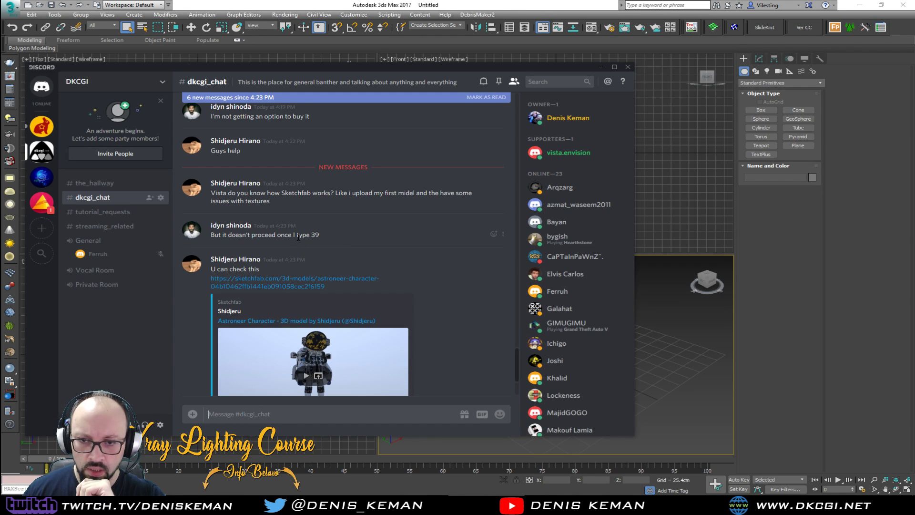
{"action": "scroll", "coordinate": [334, 284], "scroll_direction": "down", "scroll_amount": 3}
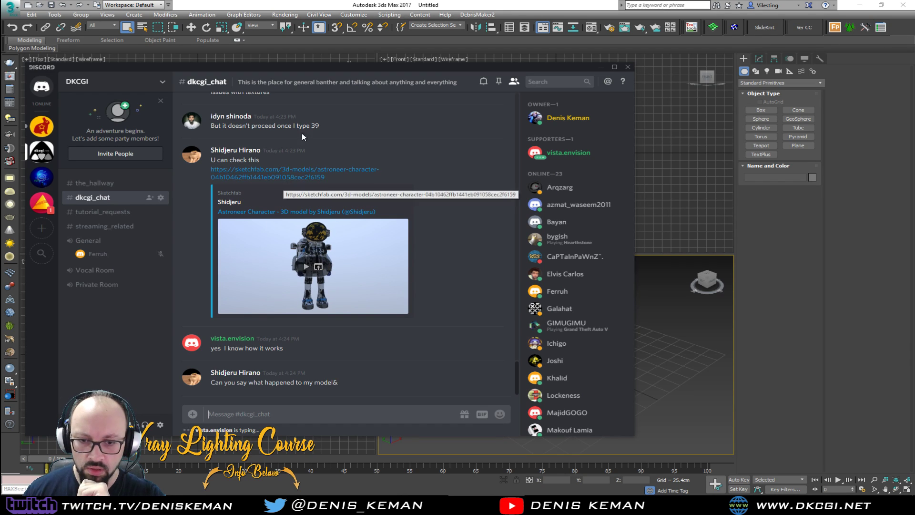
- Check the the_hallway and tutorial_requests channels and return to streaming_related
{"action": "left_click", "coordinate": [109, 190]}
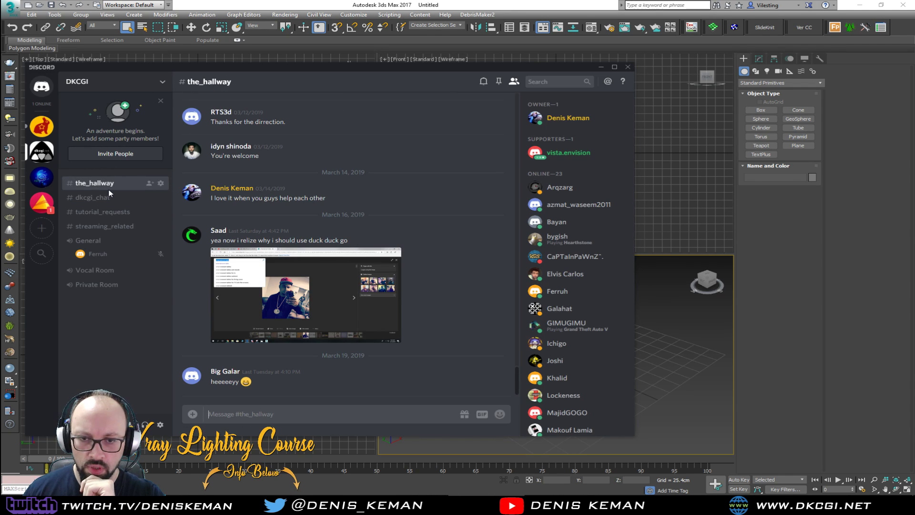
{"action": "left_click", "coordinate": [104, 212]}
{"action": "left_click", "coordinate": [101, 227]}
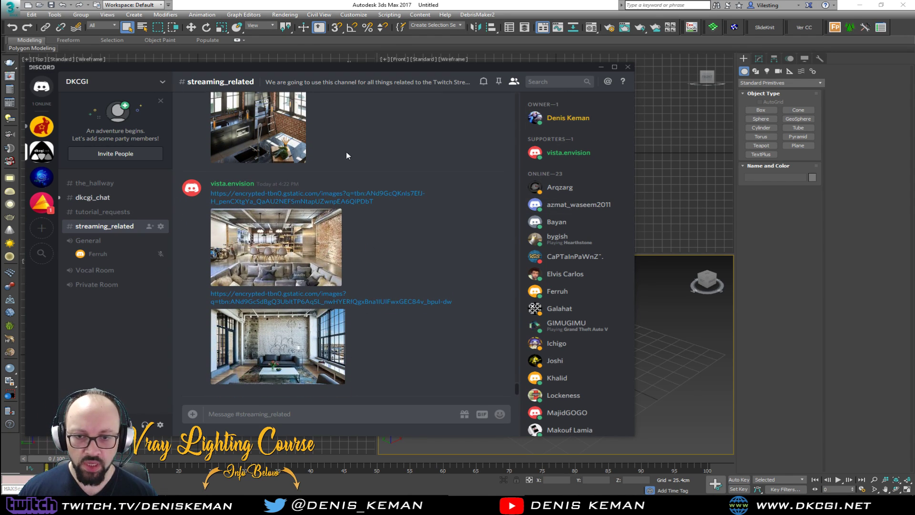
{"action": "mouse_move", "coordinate": [459, 69]}
{"action": "left_mouse_down"}
{"action": "mouse_move", "coordinate": [534, 65]}
{"action": "mouse_move", "coordinate": [474, 73]}
{"action": "left_mouse_up"}
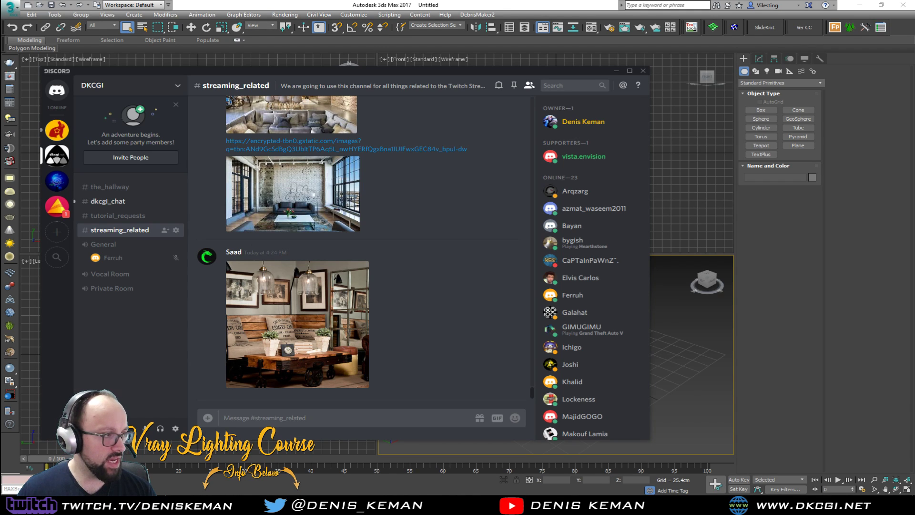
{"action": "key", "text": "alt+Tab"}
{"action": "key", "text": "alt+Tab"}
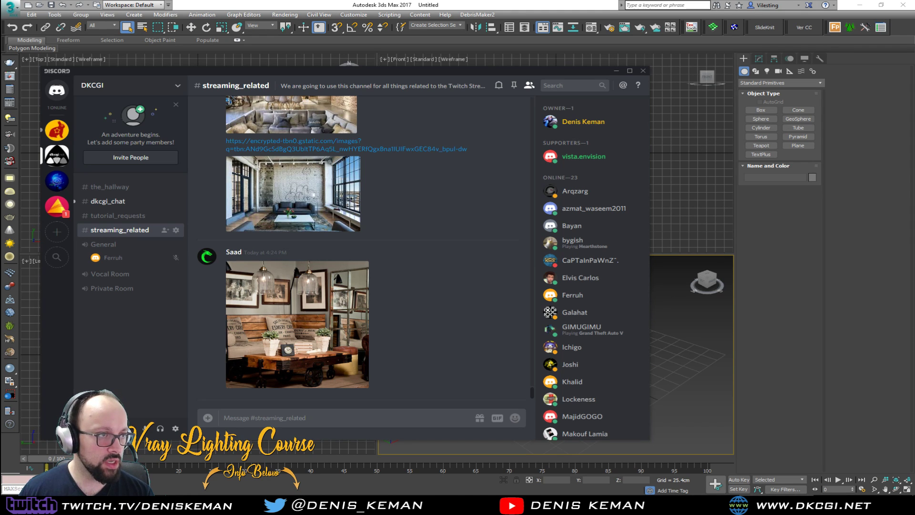
- Switch to Windows Photo Viewer, maximize it and examine the Idea_01 loft with the brown sofa up close
{"action": "key", "text": "alt+Tab"}
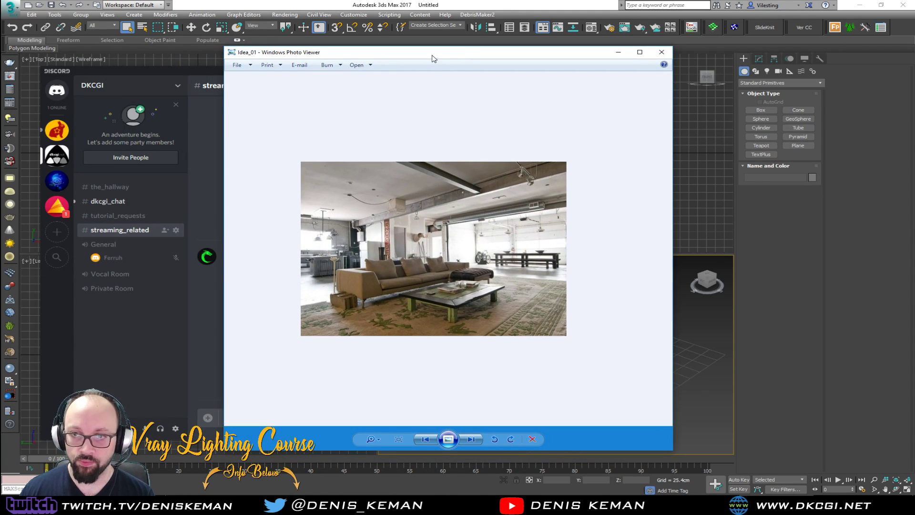
{"action": "double_click", "coordinate": [433, 56]}
{"action": "scroll", "coordinate": [453, 219], "scroll_direction": "up", "scroll_amount": 4}
{"action": "scroll", "coordinate": [453, 219], "scroll_direction": "up", "scroll_amount": 1}
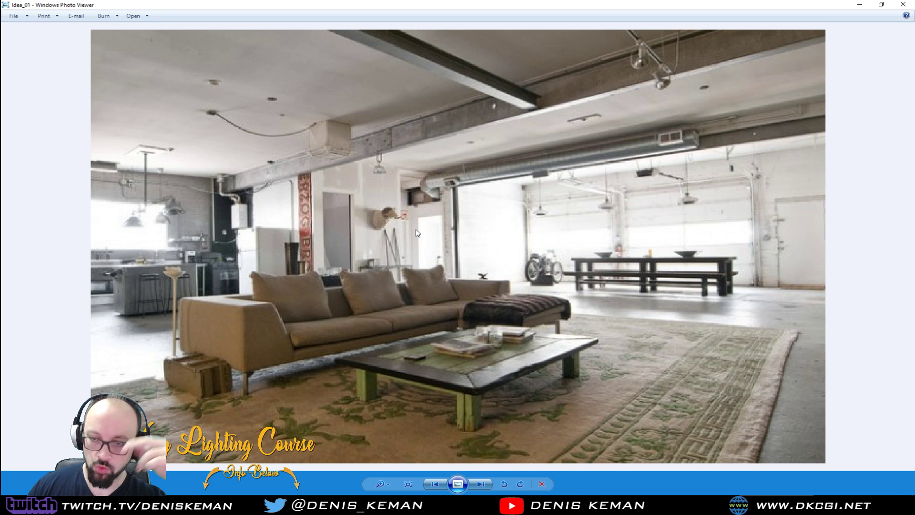
{"action": "scroll", "coordinate": [416, 231], "scroll_direction": "down", "scroll_amount": 1}
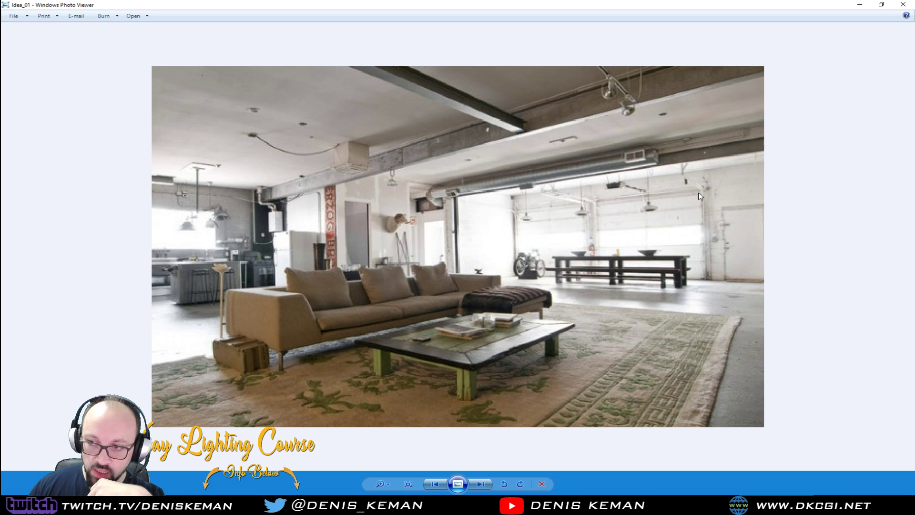
{"action": "scroll", "coordinate": [698, 197], "scroll_direction": "up", "scroll_amount": 2}
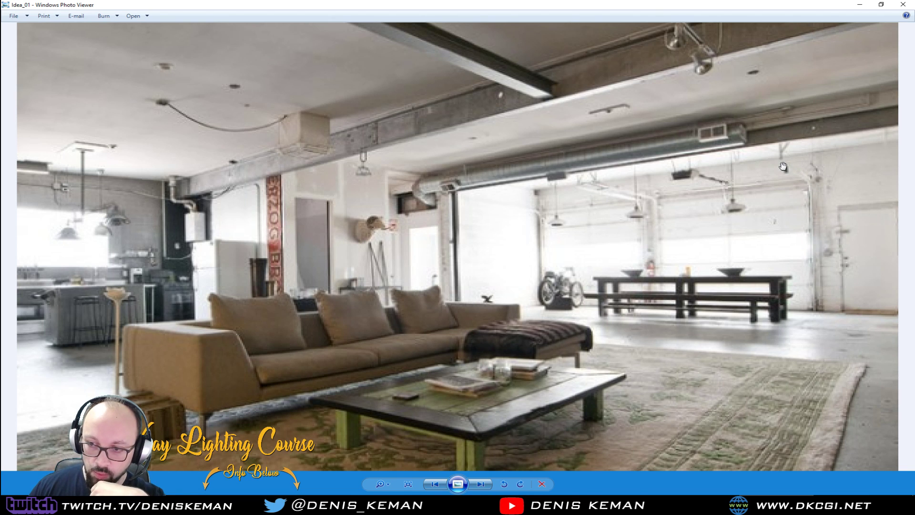
{"action": "scroll", "coordinate": [532, 239], "scroll_direction": "down", "scroll_amount": 3}
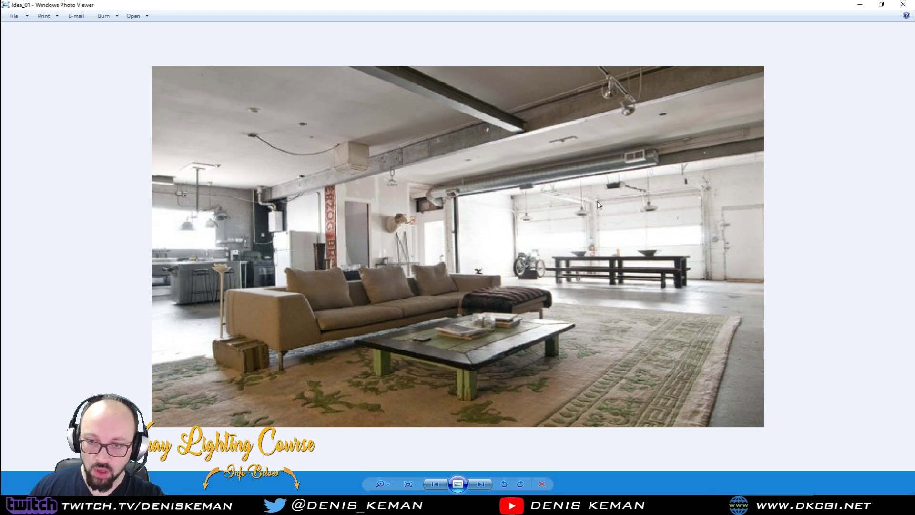
- View the Idea_02 bedroom image enlarged, examining the dark walls, picture frames and white beamed ceiling
{"action": "key", "text": "Right"}
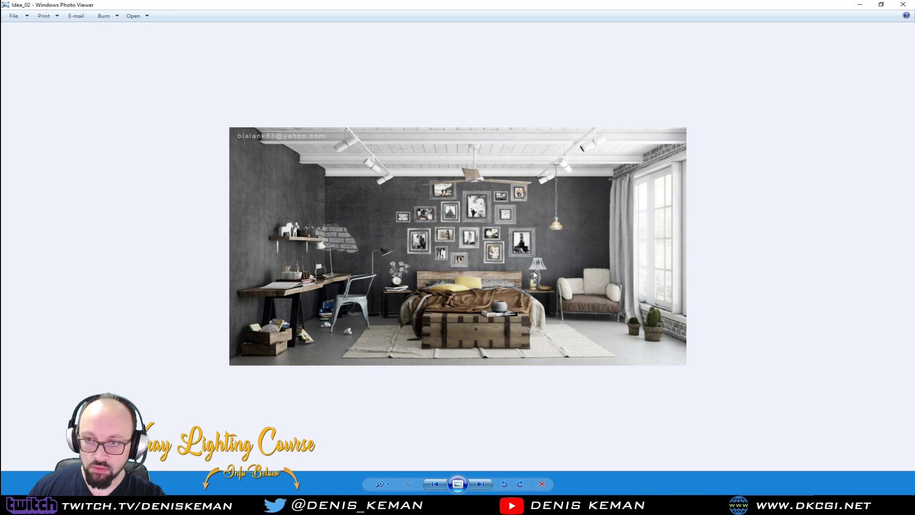
{"action": "scroll", "coordinate": [536, 268], "scroll_direction": "up", "scroll_amount": 1}
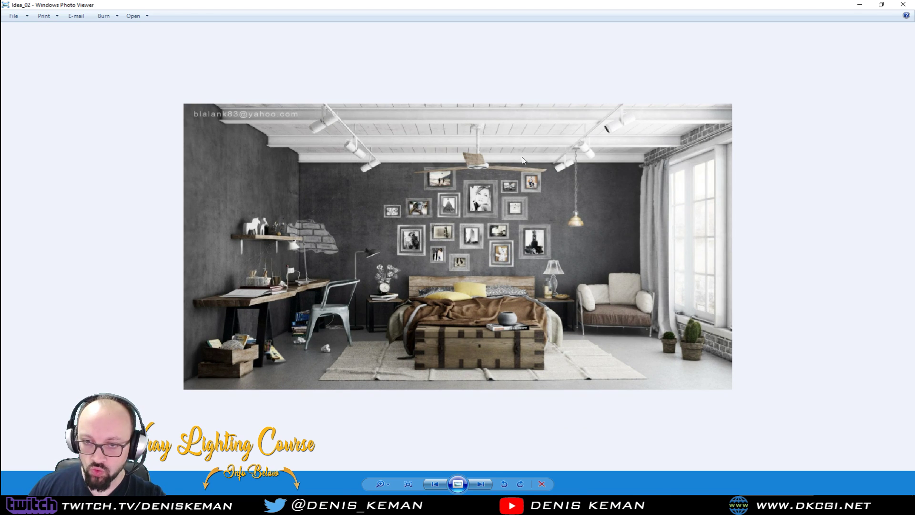
{"action": "scroll", "coordinate": [334, 241], "scroll_direction": "up", "scroll_amount": 4}
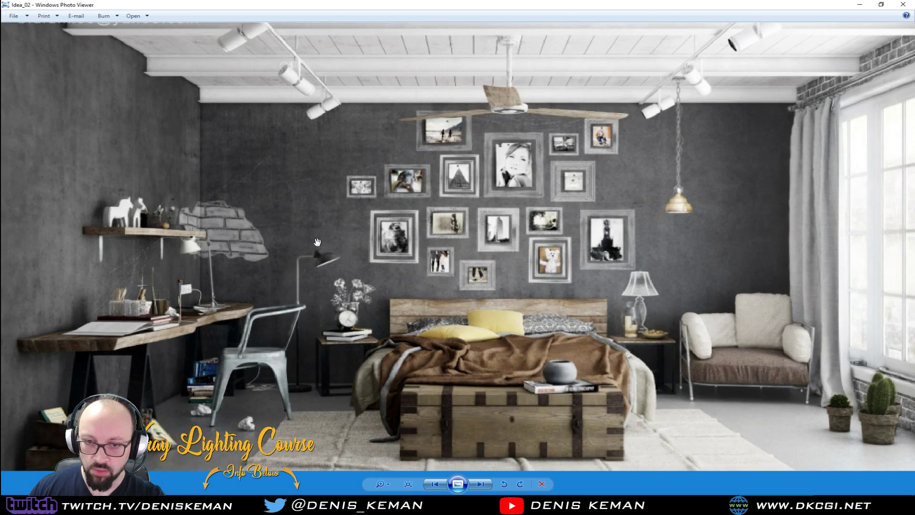
{"action": "scroll", "coordinate": [318, 242], "scroll_direction": "down", "scroll_amount": 5}
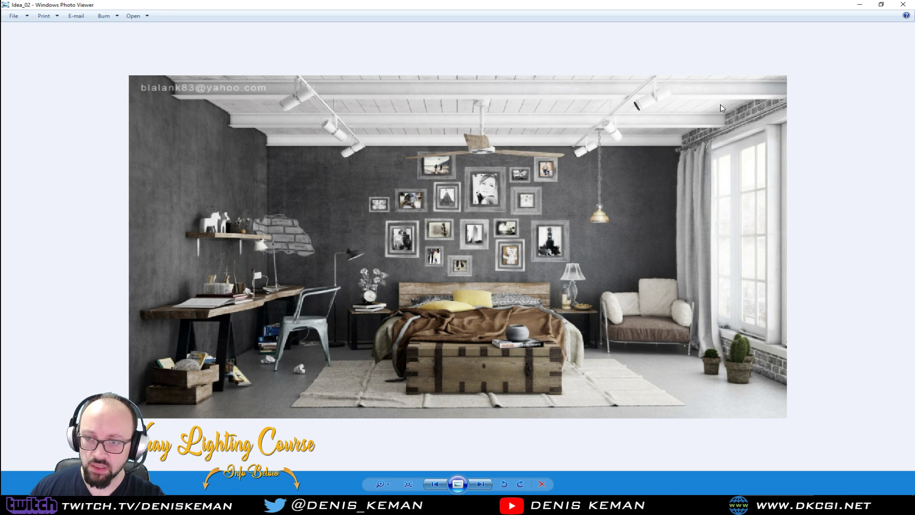
- View the Idea_03 kitchen with green cabinets and the Idea_05 concrete-walled bedroom enlarged
{"action": "key", "text": "Right"}
{"action": "scroll", "coordinate": [423, 273], "scroll_direction": "up", "scroll_amount": 3}
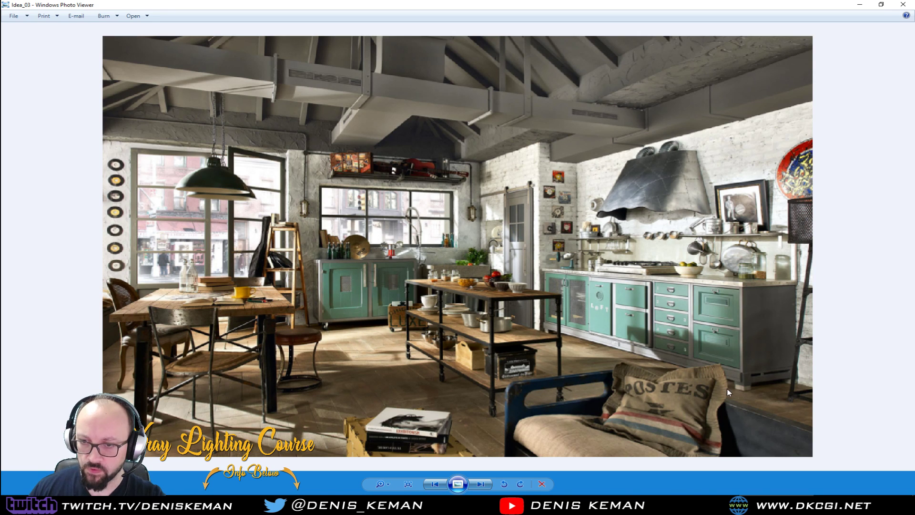
{"action": "key", "text": "Right"}
{"action": "key", "text": "Right"}
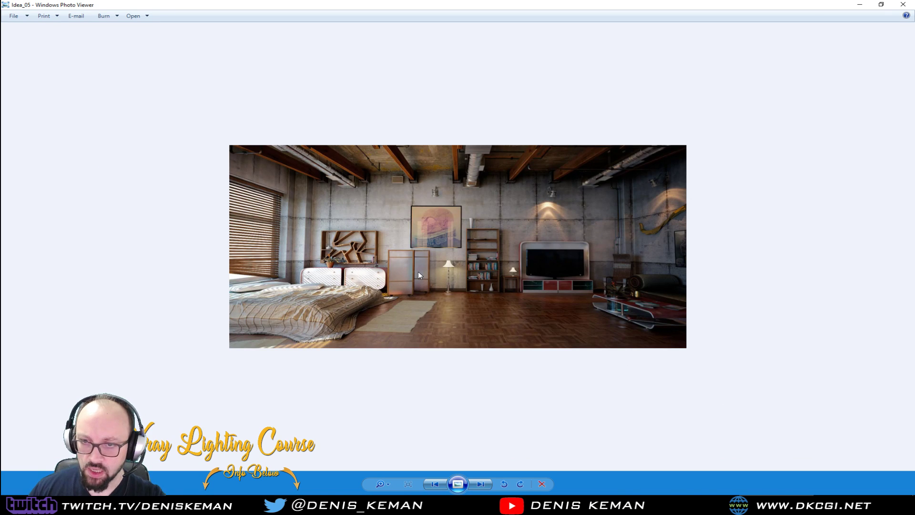
{"action": "scroll", "coordinate": [419, 271], "scroll_direction": "up", "scroll_amount": 3}
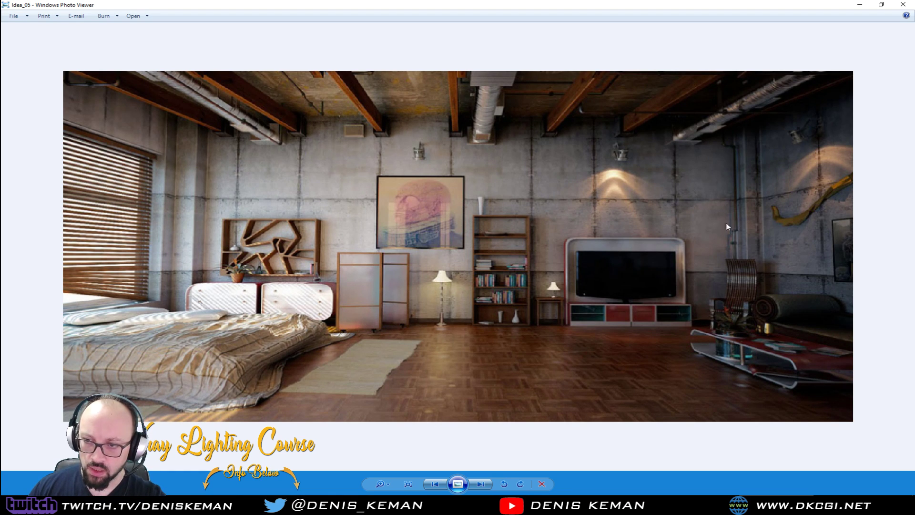
- Look over Idea_07 and Image_06, and view the Image_07 loft with the hanging fireplace enlarged
{"action": "key", "text": "Right"}
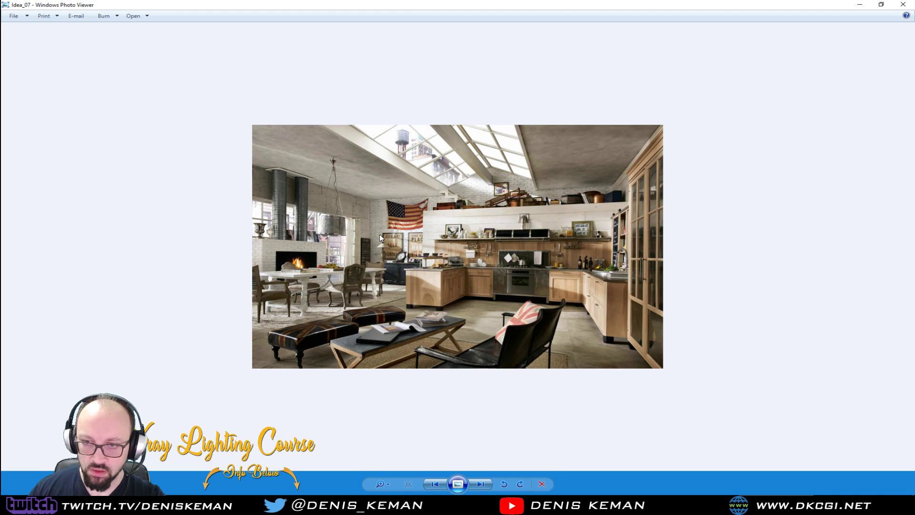
{"action": "key", "text": "Right"}
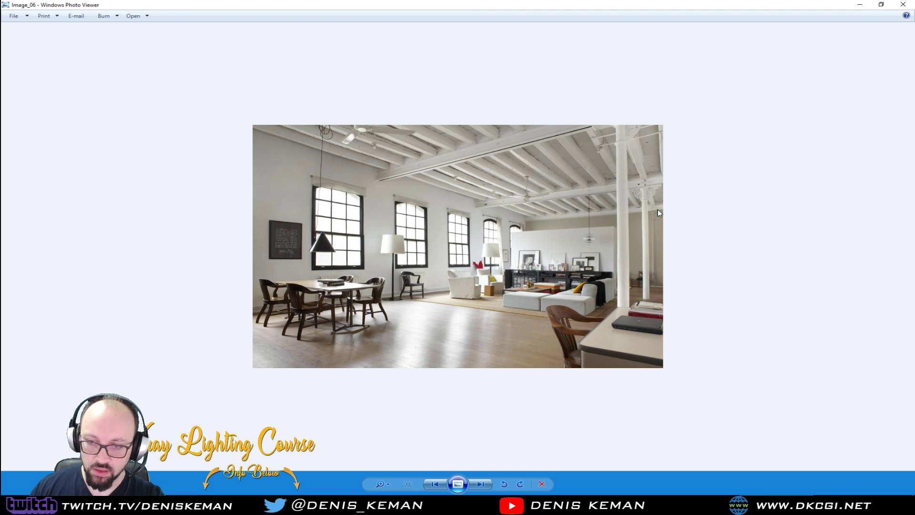
{"action": "key", "text": "Right"}
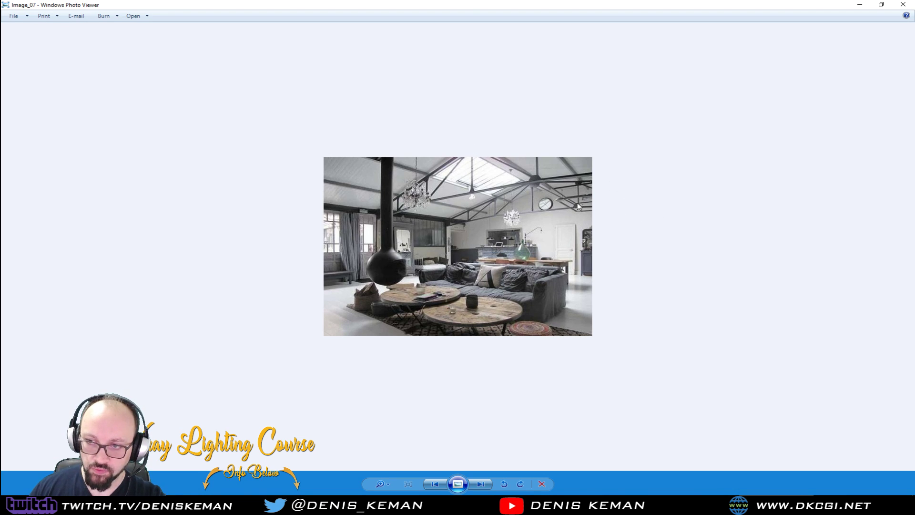
{"action": "scroll", "coordinate": [444, 211], "scroll_direction": "up", "scroll_amount": 2}
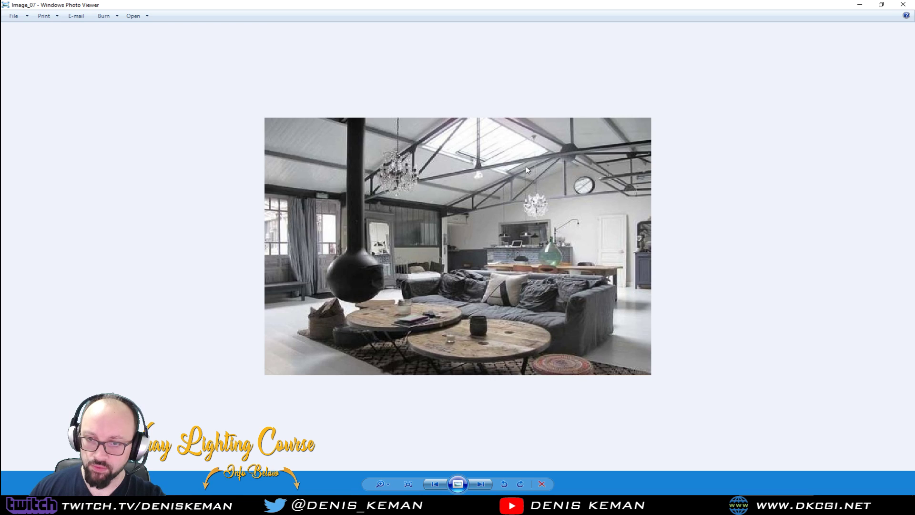
- Compare the three candidate references Image_06, Image_07 and Idea_01 by switching back and forth between them
{"action": "key", "text": "Left"}
{"action": "key", "text": "Right"}
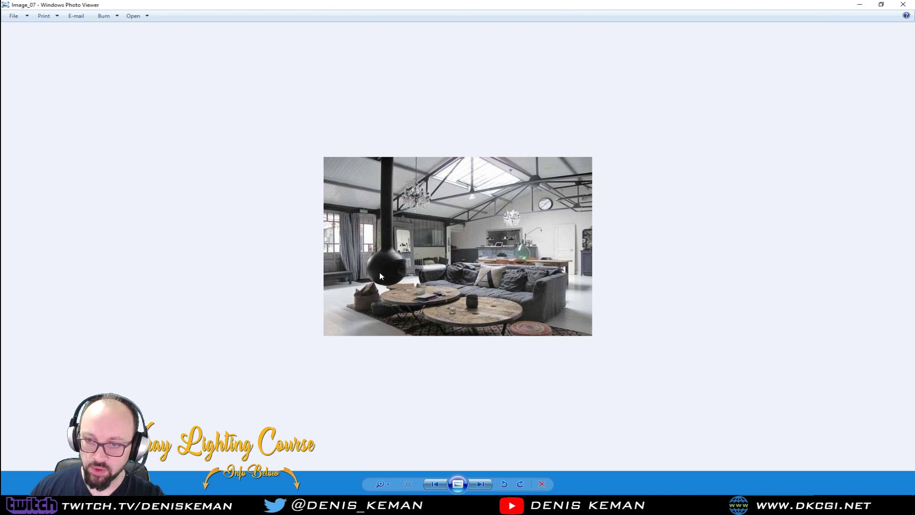
{"action": "key", "text": "Left"}
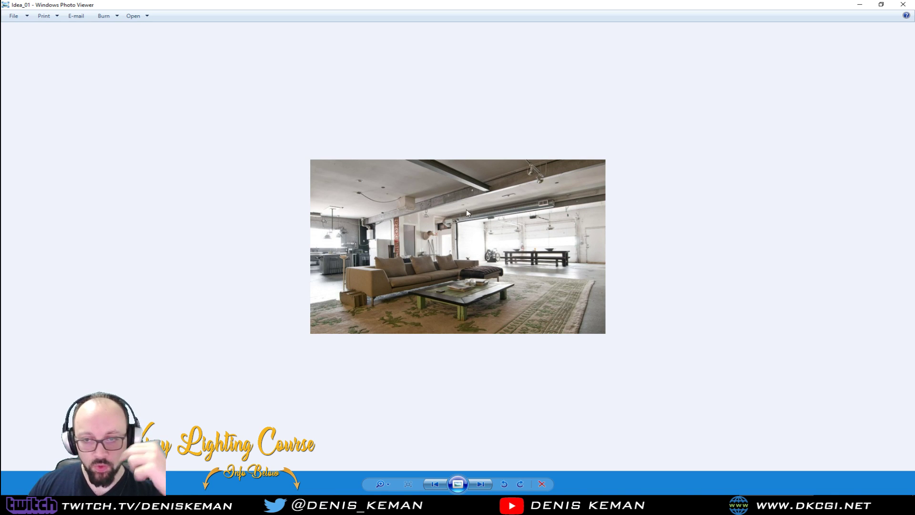
{"action": "key", "text": "Right"}
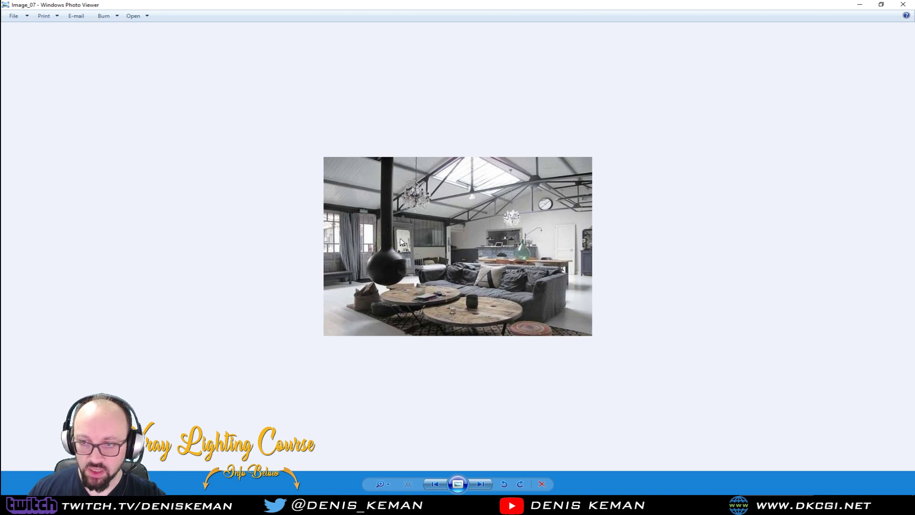
{"action": "key", "text": "Left"}
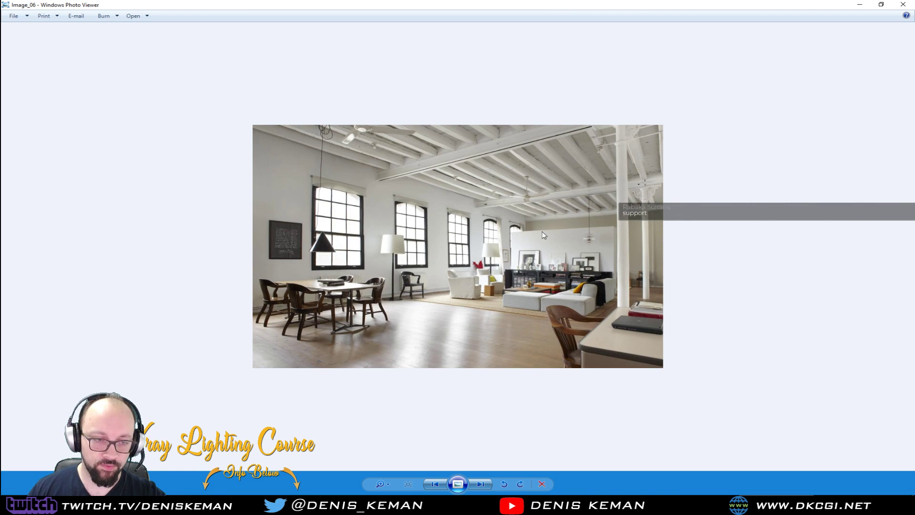
{"action": "key", "text": "Right"}
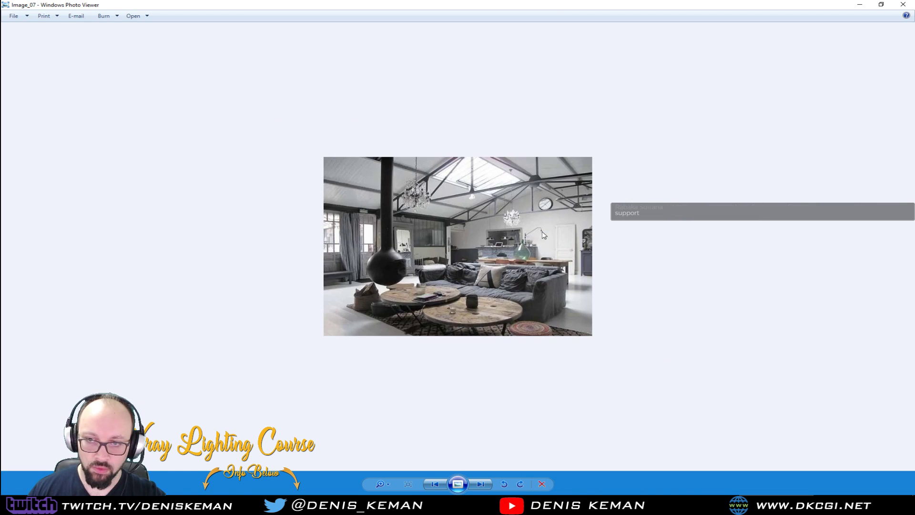
{"action": "key", "text": "Right"}
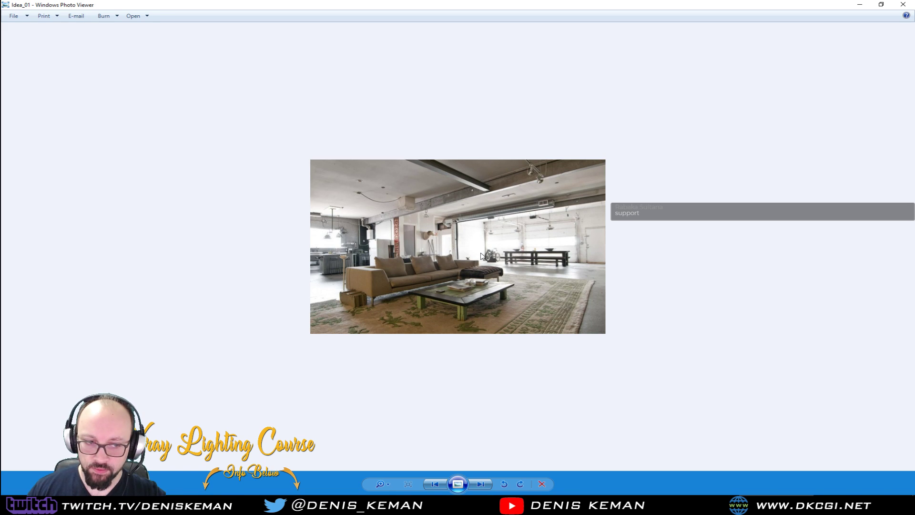
{"action": "key", "text": "Right"}
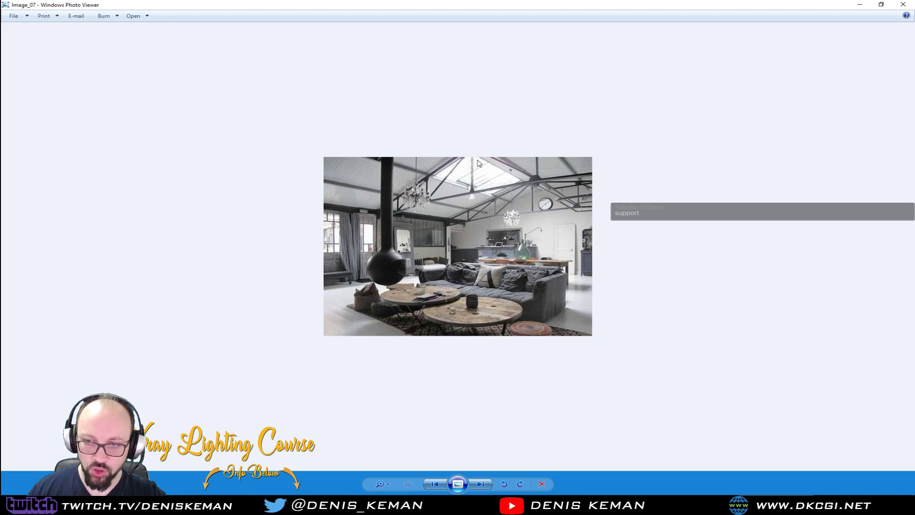
{"action": "key", "text": "Left"}
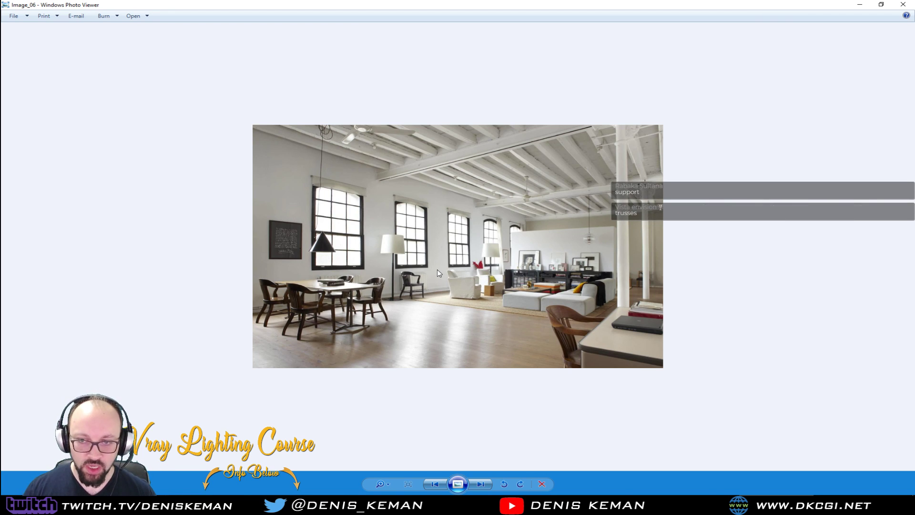
{"action": "key", "text": "Right"}
{"action": "key", "text": "Right"}
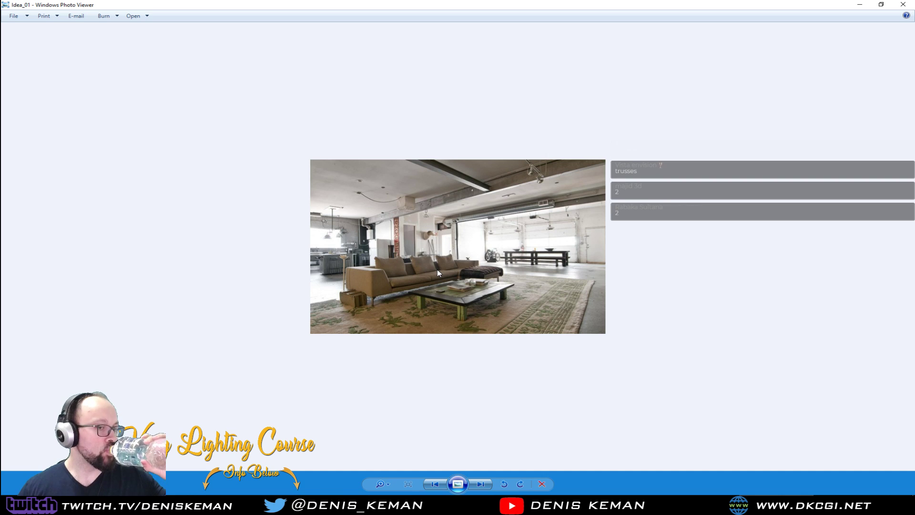
{"action": "key", "text": "Right"}
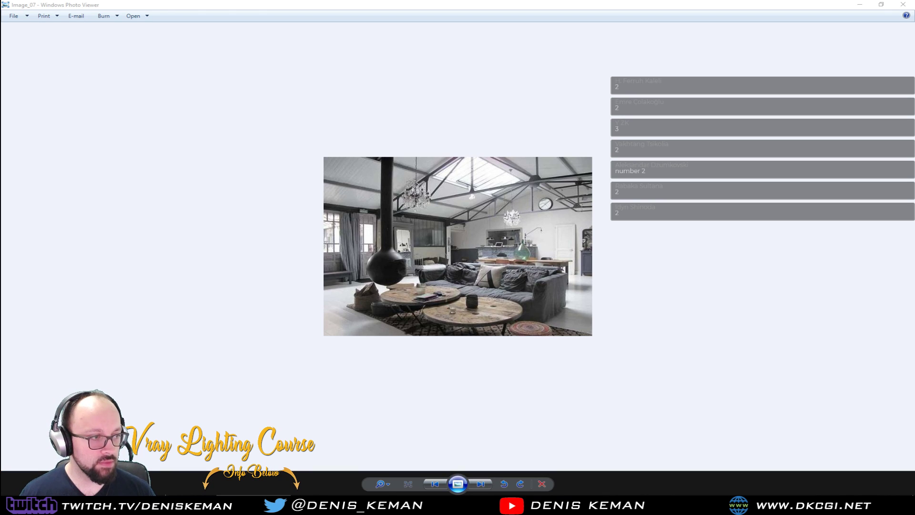
- Go through the three candidates again at larger size, examining Image_07, Idea_01 and Image_06 and ending on Image_07
{"action": "scroll", "coordinate": [437, 302], "scroll_direction": "up", "scroll_amount": 3}
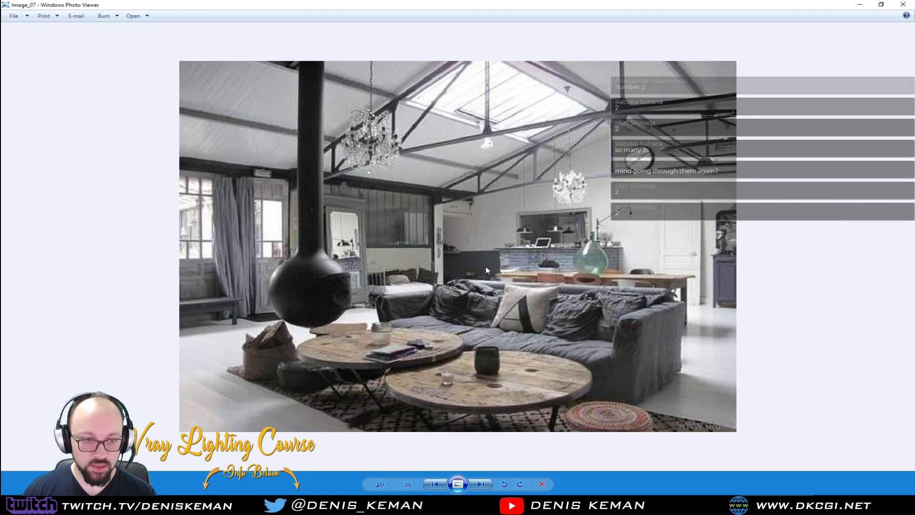
{"action": "key", "text": "Left"}
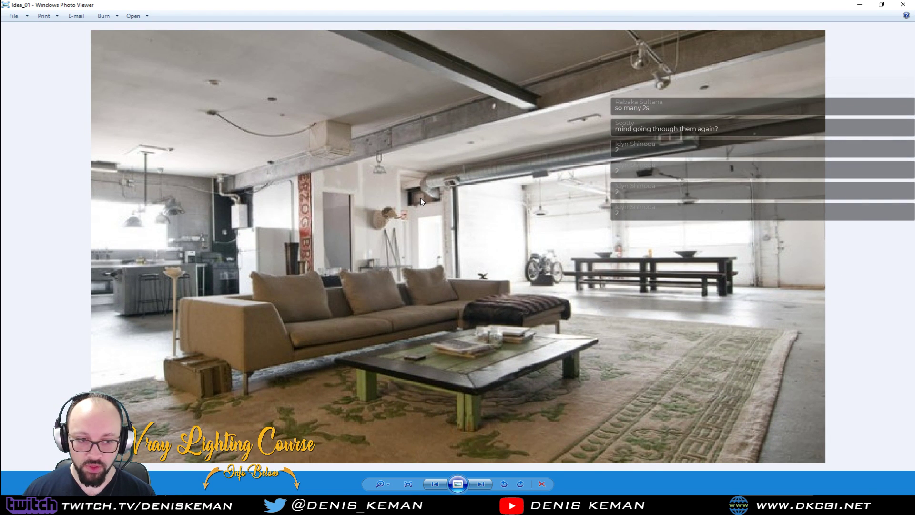
{"action": "key", "text": "Right"}
{"action": "scroll", "coordinate": [459, 237], "scroll_direction": "up", "scroll_amount": 5}
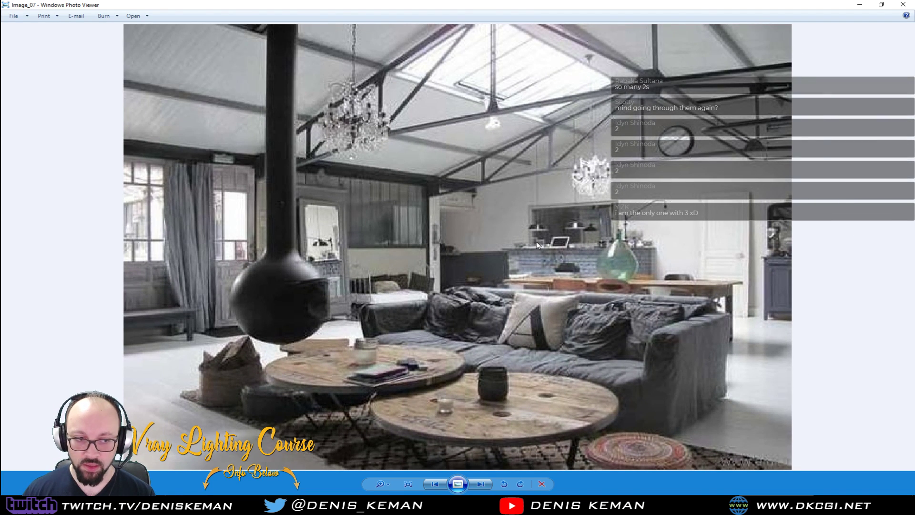
{"action": "key", "text": "Left"}
{"action": "scroll", "coordinate": [536, 231], "scroll_direction": "up", "scroll_amount": 2}
{"action": "scroll", "coordinate": [537, 231], "scroll_direction": "up", "scroll_amount": 1}
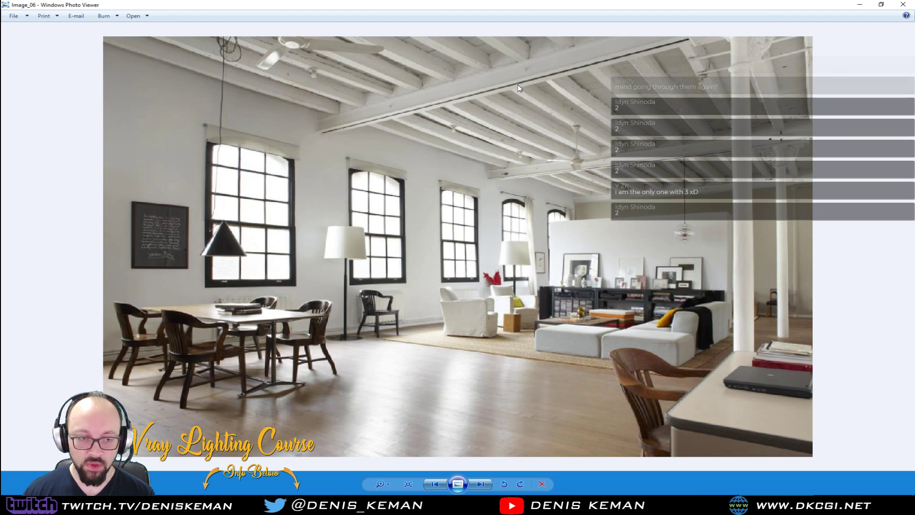
{"action": "key", "text": "Right"}
{"action": "scroll", "coordinate": [475, 232], "scroll_direction": "up", "scroll_amount": 2}
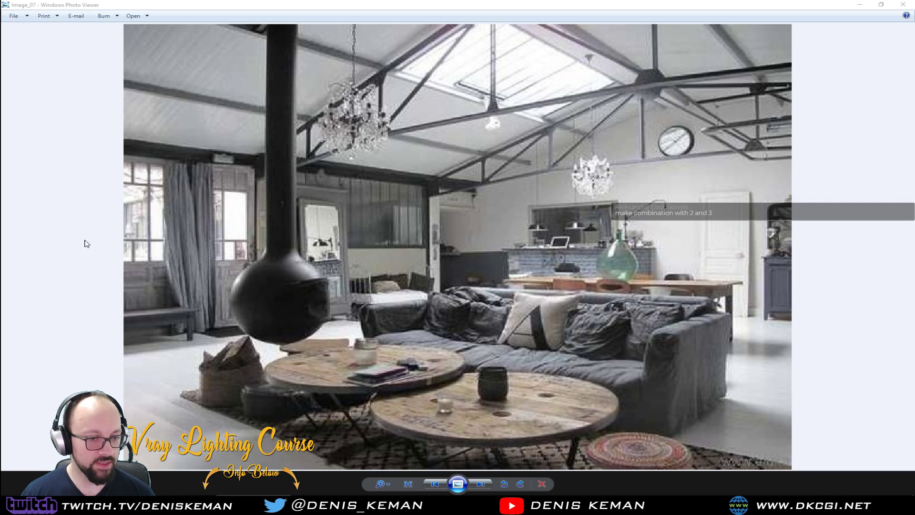
- Compare Image_06 with Image_07 once more and view Image_07 enlarged
{"action": "left_click", "coordinate": [447, 275]}
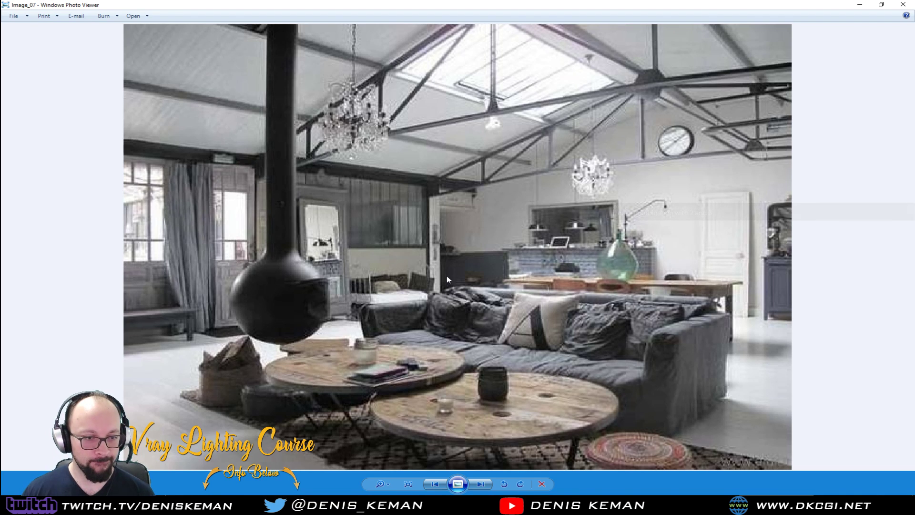
{"action": "key", "text": "Left"}
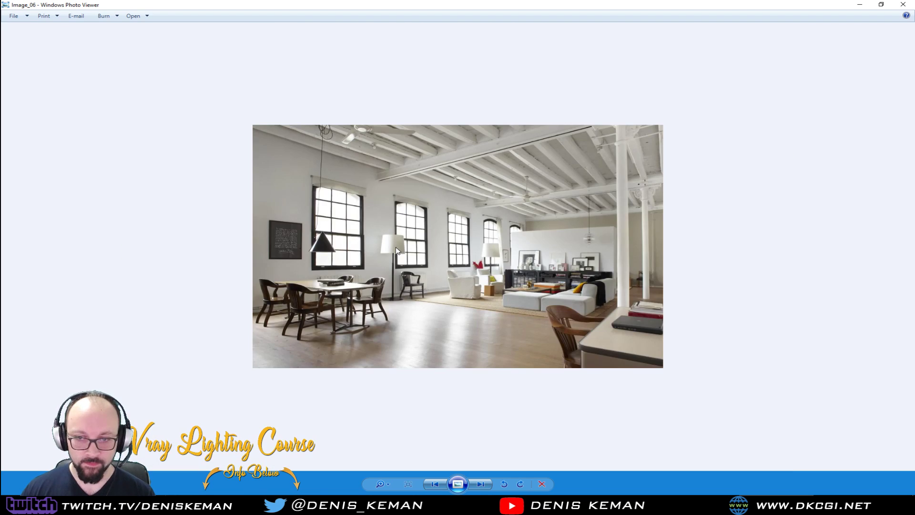
{"action": "key", "text": "Right"}
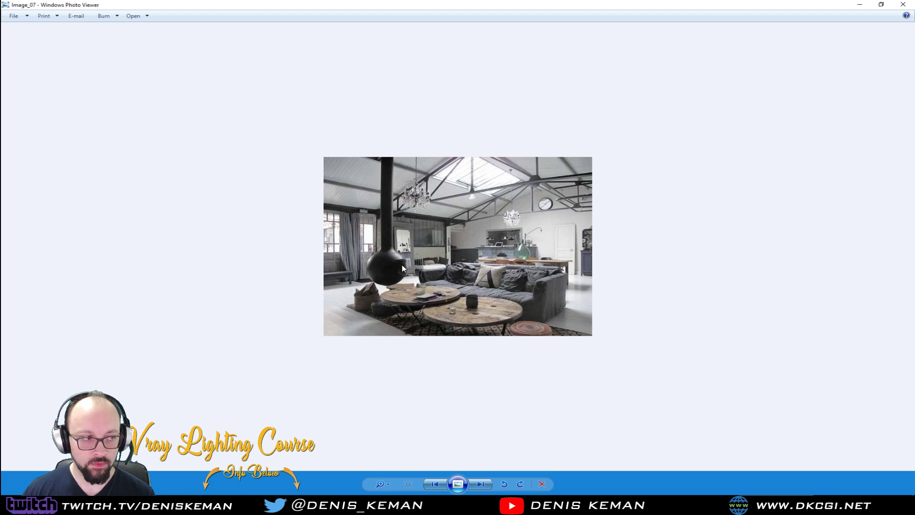
{"action": "scroll", "coordinate": [402, 265], "scroll_direction": "up", "scroll_amount": 2}
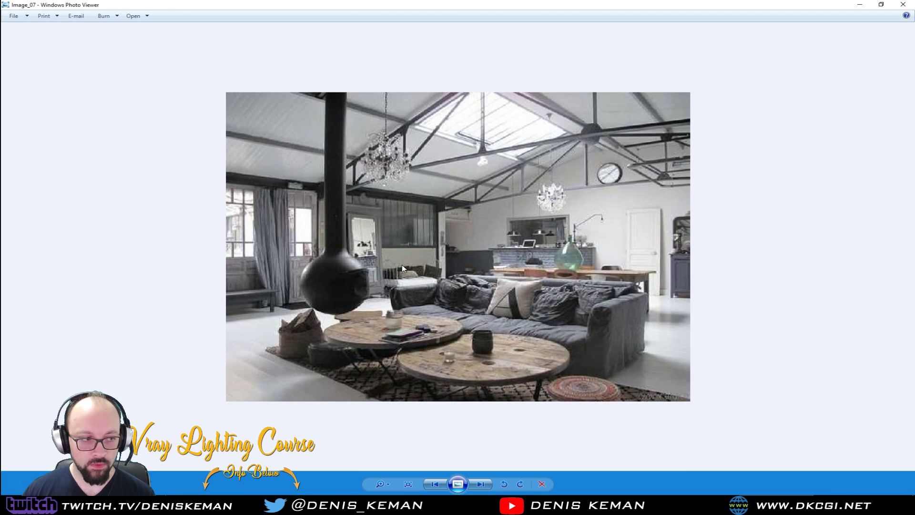
- Switch back and forth between Image_06 and Image_07, viewing each enlarged and staying on Image_07
{"action": "key", "text": "Left"}
{"action": "scroll", "coordinate": [396, 279], "scroll_direction": "up", "scroll_amount": 1, "text": "ctrl"}
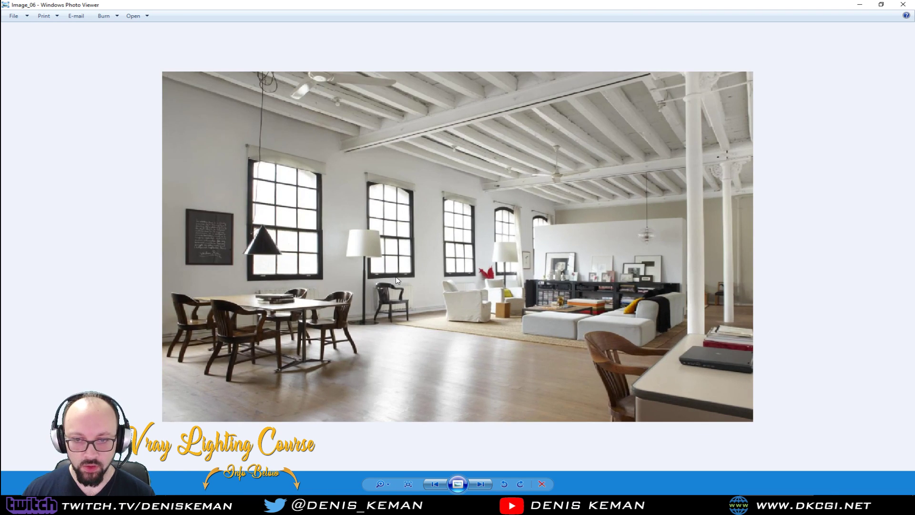
{"action": "key", "text": "Right"}
{"action": "scroll", "coordinate": [396, 277], "scroll_direction": "up", "scroll_amount": 2, "text": "ctrl"}
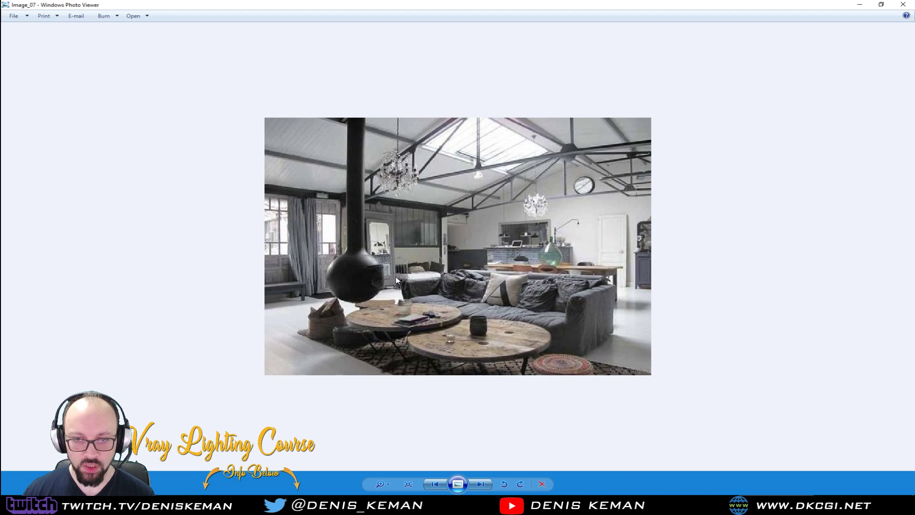
{"action": "key", "text": "Left"}
{"action": "key", "text": "Right"}
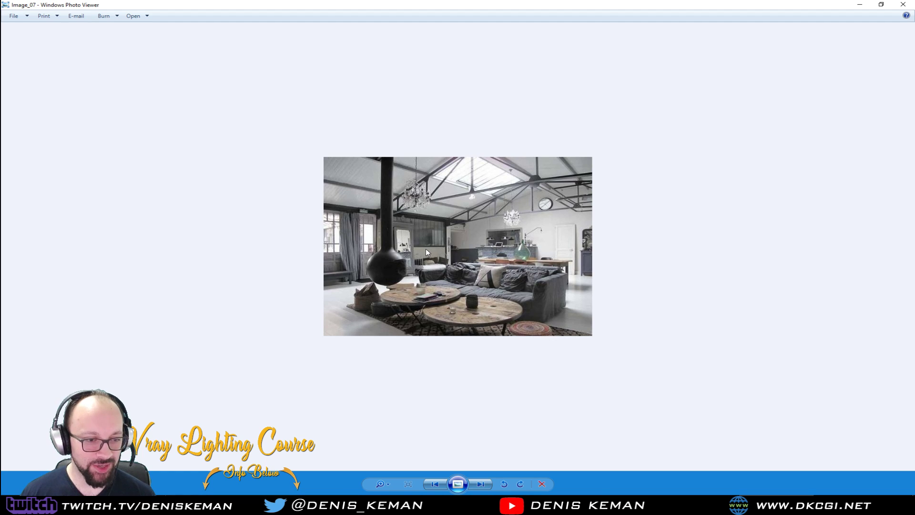
{"action": "scroll", "coordinate": [426, 306], "scroll_direction": "up", "scroll_amount": 1}
{"action": "scroll", "coordinate": [426, 307], "scroll_direction": "down", "scroll_amount": 1}
{"action": "scroll", "coordinate": [426, 306], "scroll_direction": "up", "scroll_amount": 4}
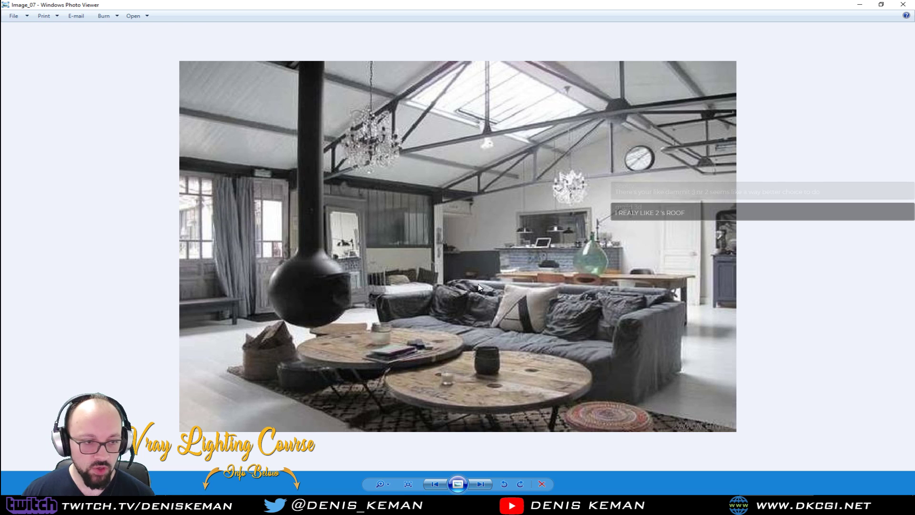
{"action": "scroll", "coordinate": [479, 284], "scroll_direction": "down", "scroll_amount": 2}
{"action": "scroll", "coordinate": [461, 293], "scroll_direction": "up", "scroll_amount": 1}
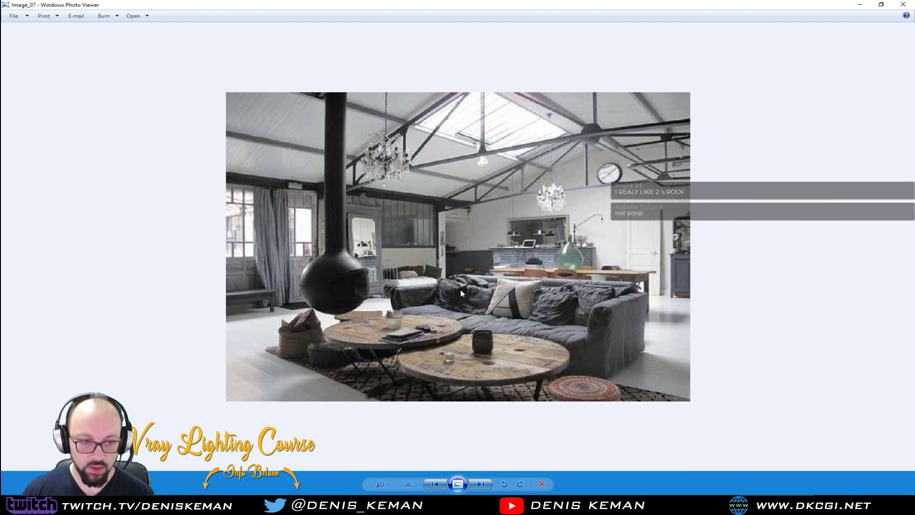
- View Image_06 enlarged and leaf through the neighbouring references past Idea_02, returning to Image_07
{"action": "key", "text": "Left"}
{"action": "scroll", "coordinate": [448, 300], "scroll_direction": "up", "scroll_amount": 1}
{"action": "scroll", "coordinate": [448, 300], "scroll_direction": "up", "scroll_amount": 1}
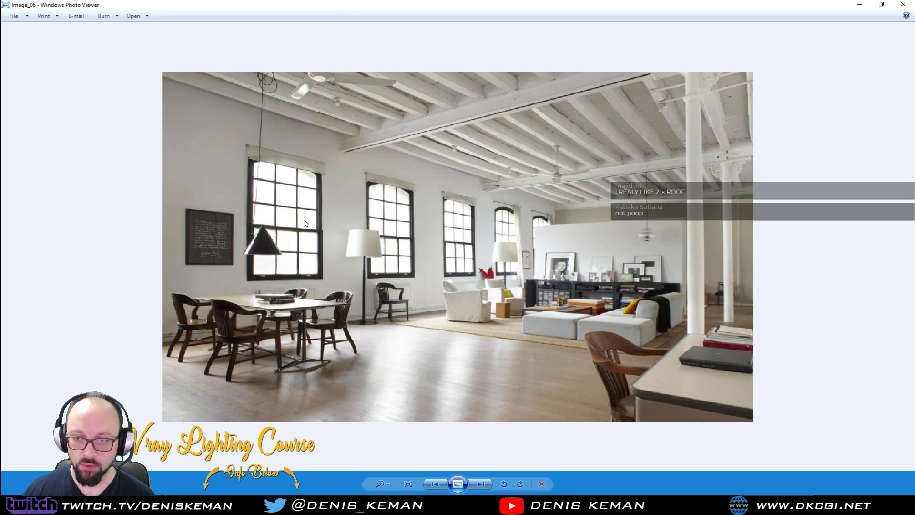
{"action": "key", "text": "Left"}
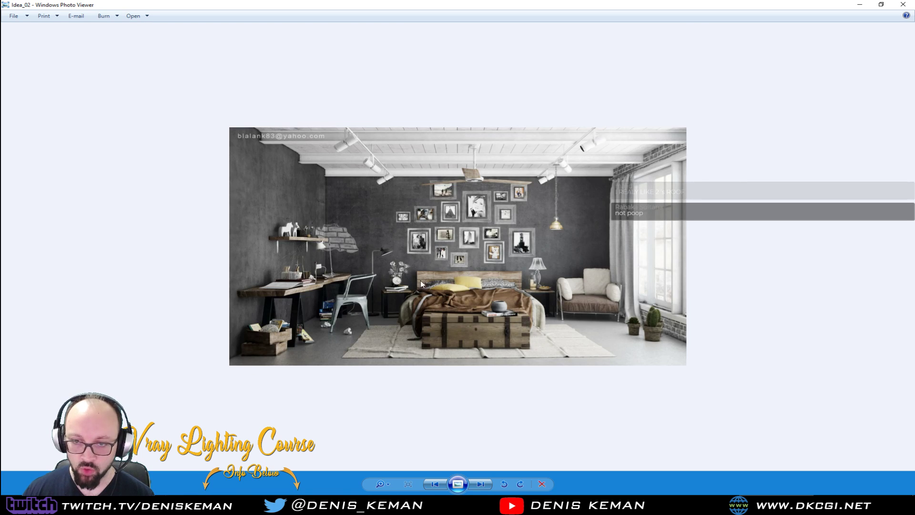
{"action": "key", "text": "Right"}
{"action": "key", "text": "Right"}
{"action": "key", "text": "Right"}
{"action": "key", "text": "Right"}
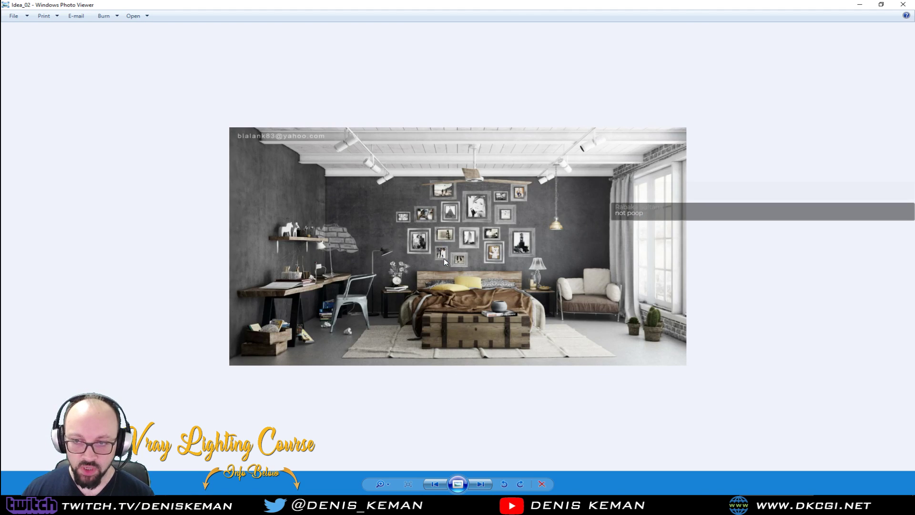
{"action": "scroll", "coordinate": [444, 258], "scroll_direction": "up", "scroll_amount": 1}
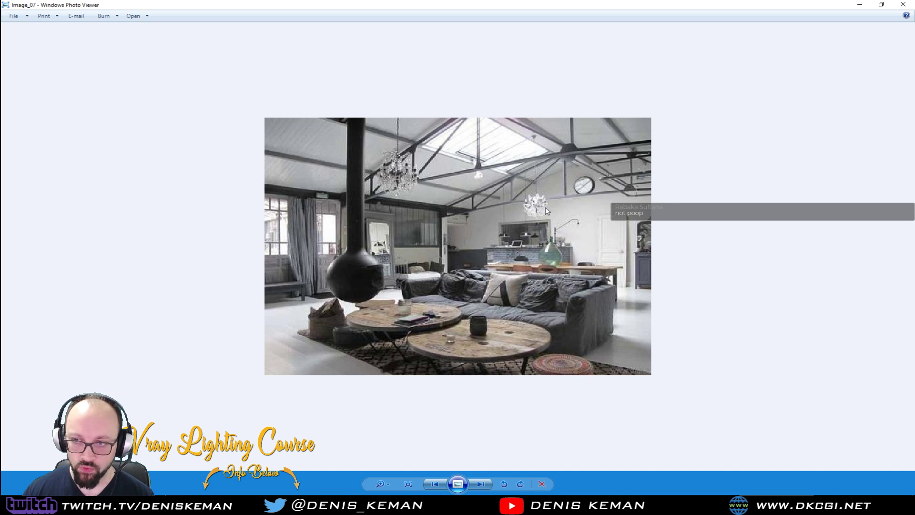
- Examine the roof trusses, skylight and sloped ceiling of Image_07 at larger size
{"action": "scroll", "coordinate": [544, 167], "scroll_direction": "up", "scroll_amount": 2}
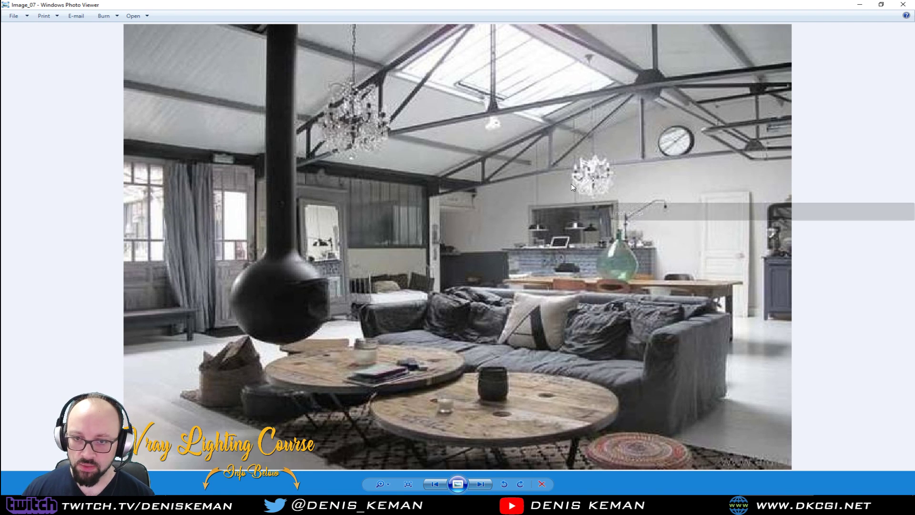
{"action": "scroll", "coordinate": [570, 185], "scroll_direction": "up", "scroll_amount": 1}
{"action": "scroll", "coordinate": [557, 186], "scroll_direction": "down", "scroll_amount": 3}
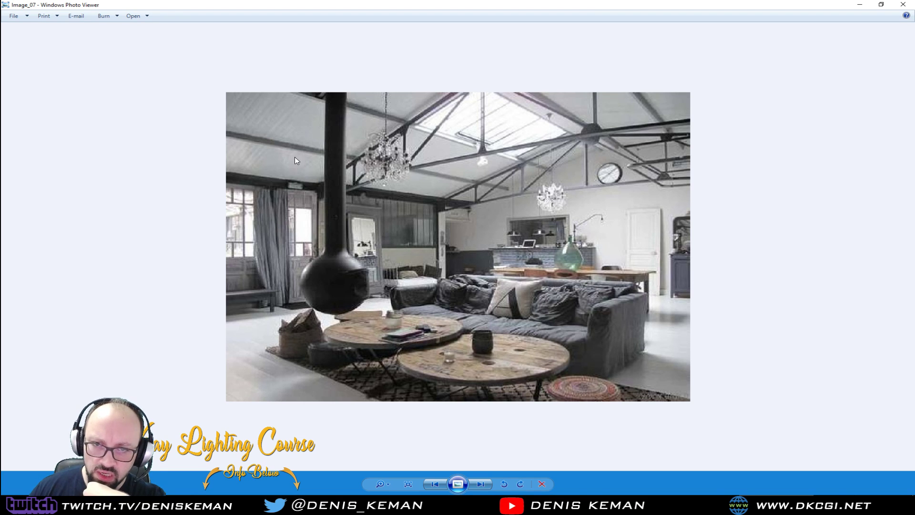
{"action": "scroll", "coordinate": [281, 125], "scroll_direction": "up", "scroll_amount": 3}
{"action": "left_click_drag", "start_coordinate": [281, 123], "coordinate": [286, 140]}
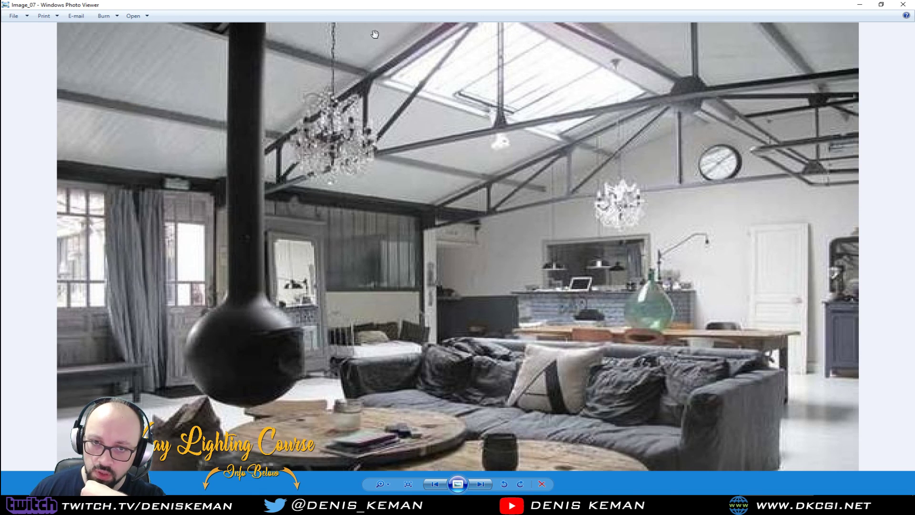
{"action": "scroll", "coordinate": [419, 194], "scroll_direction": "down", "scroll_amount": 3}
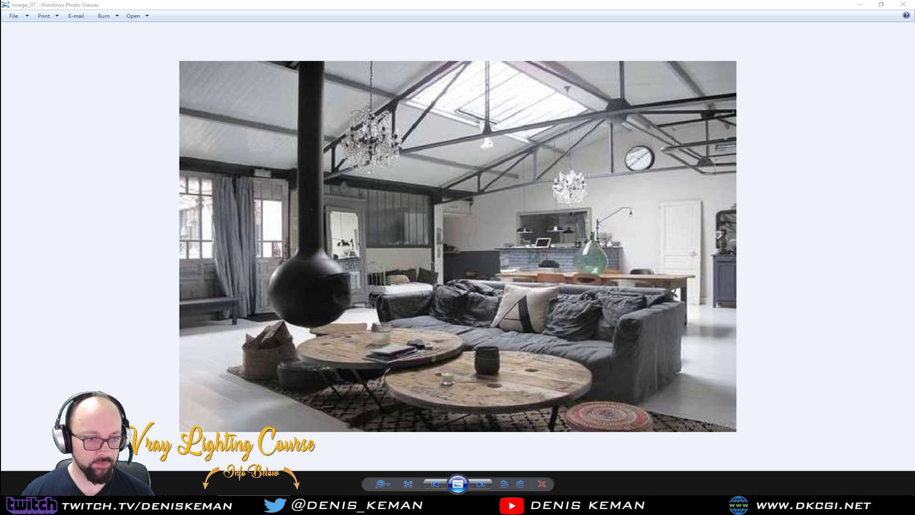
{"action": "left_click", "coordinate": [446, 168]}
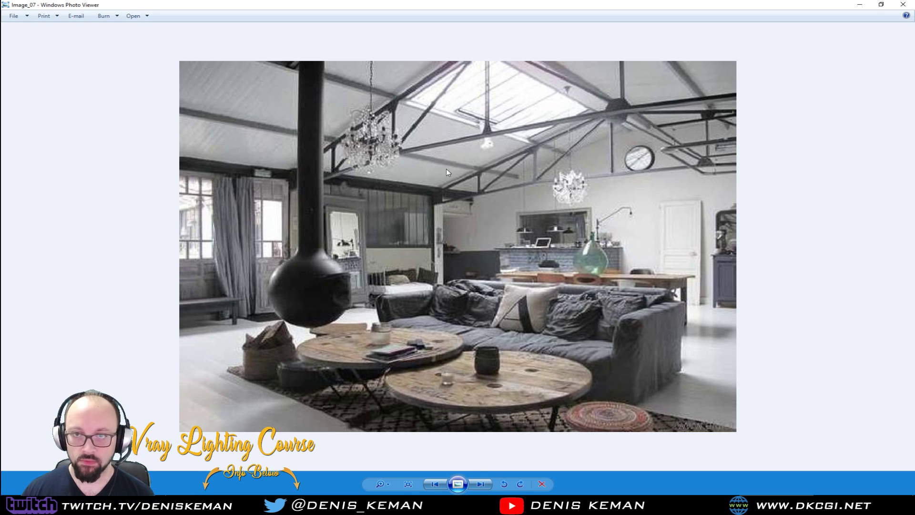
- Close the reference image and move the Discord window away from the 3ds Max viewports
{"action": "left_click", "coordinate": [899, 10]}
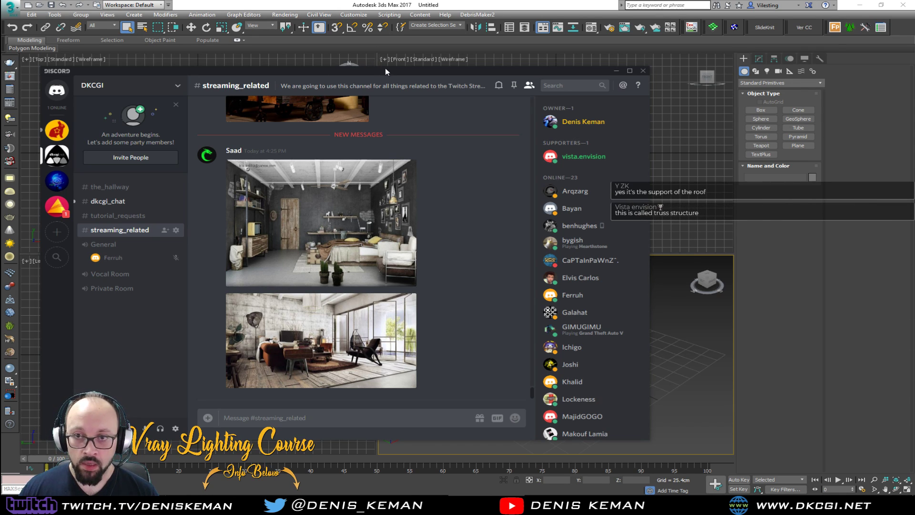
{"action": "left_click_drag", "start_coordinate": [393, 75], "coordinate": [462, 72]}
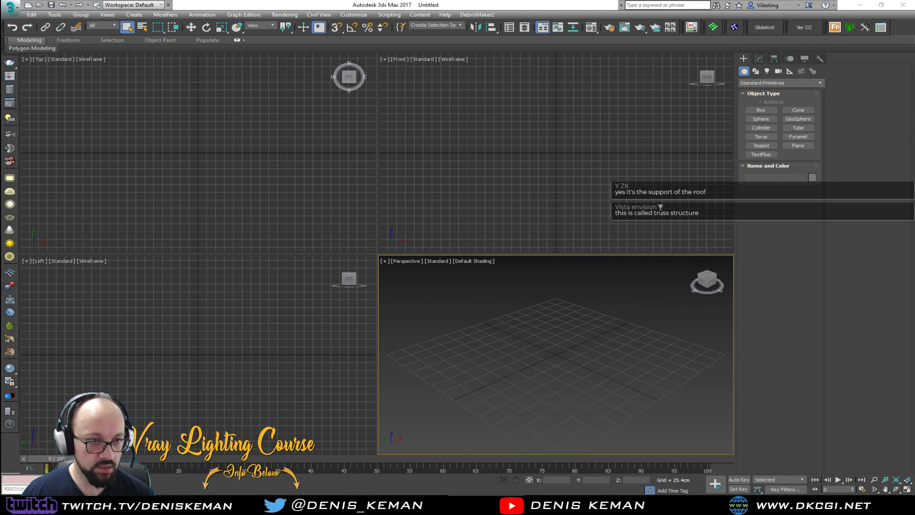
{"action": "middle_click_drag", "start_coordinate": [489, 292], "coordinate": [485, 327]}
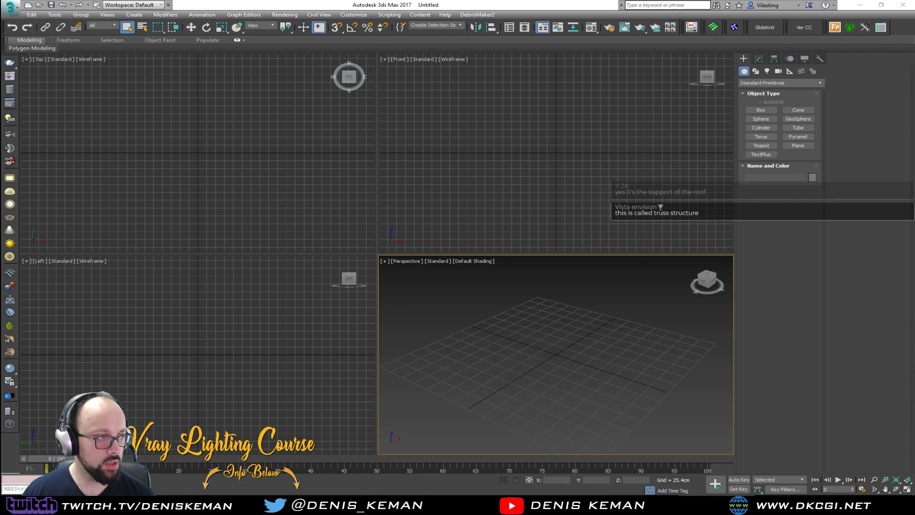
- Leaf through the references to Image_07, view the room enlarged again, and close the image viewer
{"action": "key", "text": "Right"}
{"action": "key", "text": "Right"}
{"action": "key", "text": "Right"}
{"action": "key", "text": "Right"}
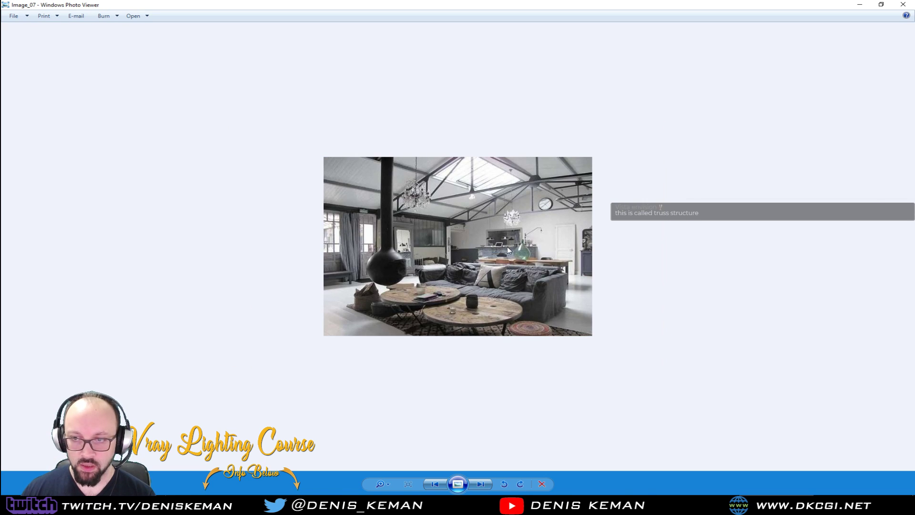
{"action": "scroll", "coordinate": [507, 247], "scroll_direction": "up", "scroll_amount": 2}
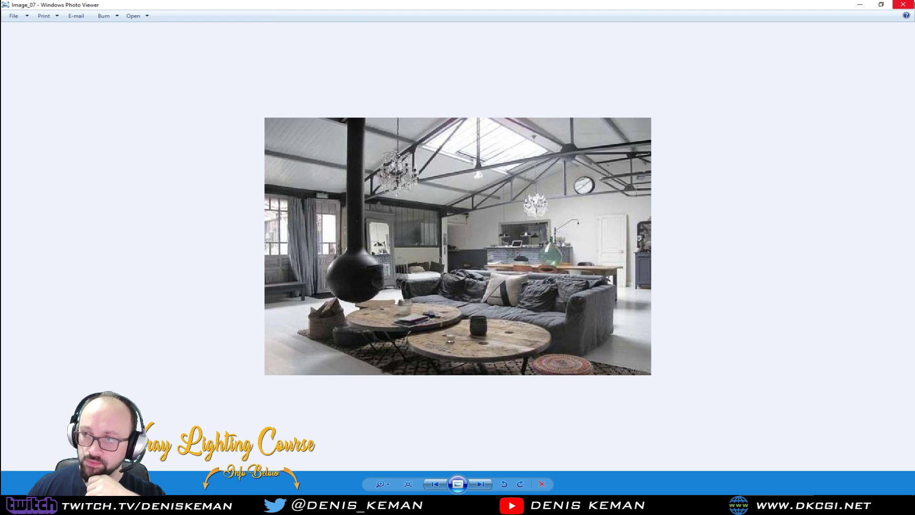
{"action": "left_click", "coordinate": [903, 4]}
- Maximise the perspective view and create a box about 423 cm long, 652 cm wide and 275 cm high
{"action": "left_click", "coordinate": [761, 110]}
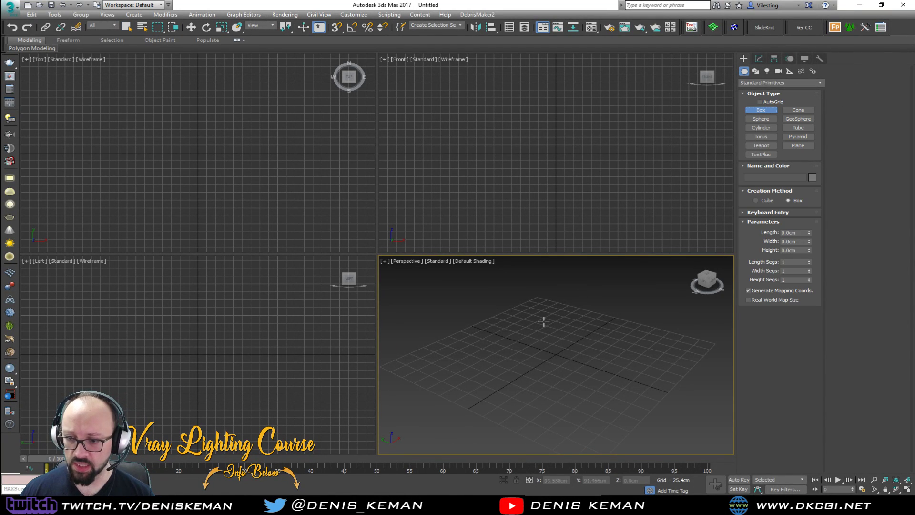
{"action": "key", "text": "alt+w"}
{"action": "middle_click_drag", "start_coordinate": [499, 302], "coordinate": [461, 227], "text": "alt"}
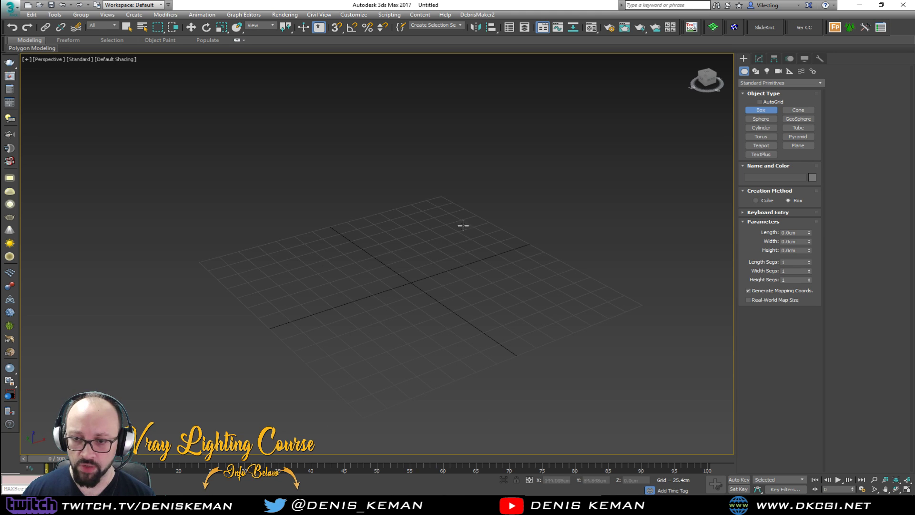
{"action": "left_click_drag", "start_coordinate": [560, 141], "coordinate": [351, 407]}
{"action": "left_click", "coordinate": [434, 203]}
{"action": "right_click", "coordinate": [432, 209]}
{"action": "middle_click_drag", "start_coordinate": [431, 209], "coordinate": [441, 250], "text": "alt"}
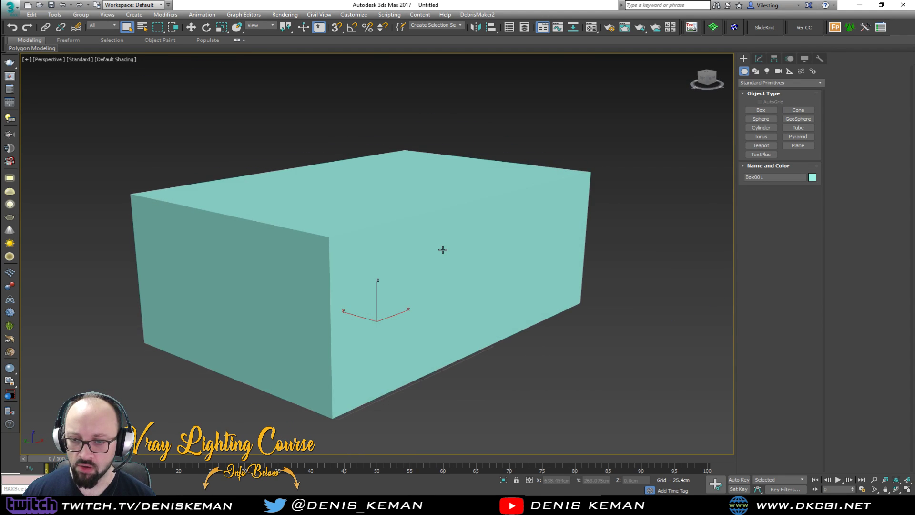
{"action": "left_click", "coordinate": [759, 58]}
{"action": "middle_click_drag", "start_coordinate": [476, 196], "coordinate": [564, 204], "text": "alt"}
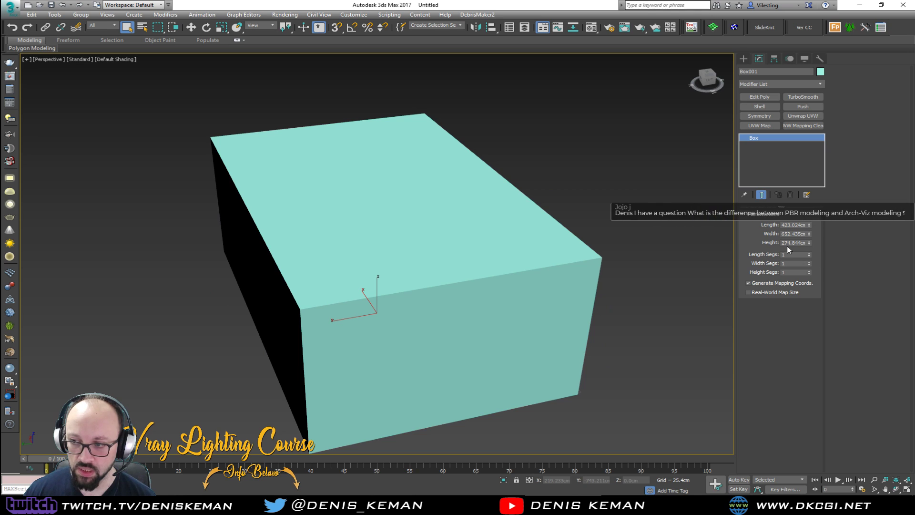
{"action": "middle_click_drag", "start_coordinate": [478, 280], "coordinate": [516, 276], "text": "alt"}
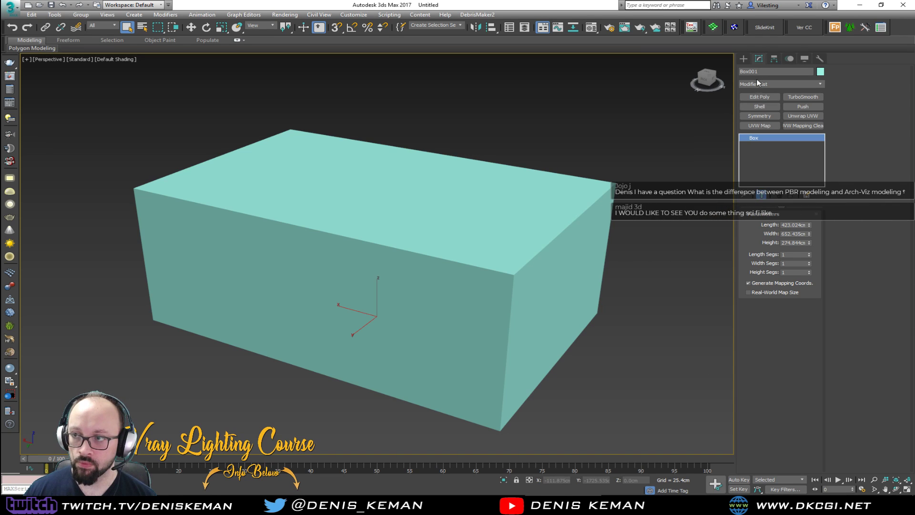
- Add an Edit Poly modifier to the box, select one long upper edge, and turn on edged-faces display
{"action": "left_click", "coordinate": [757, 97]}
{"action": "left_click", "coordinate": [411, 249]}
{"action": "middle_click_drag", "start_coordinate": [410, 249], "coordinate": [456, 200], "text": "alt"}
{"action": "key", "text": "F4"}
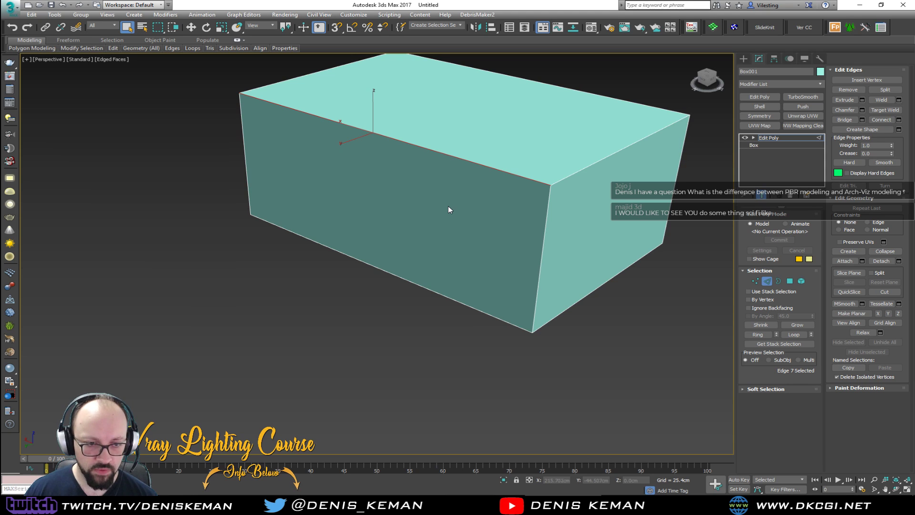
{"action": "middle_click_drag", "start_coordinate": [448, 210], "coordinate": [380, 244], "text": "alt"}
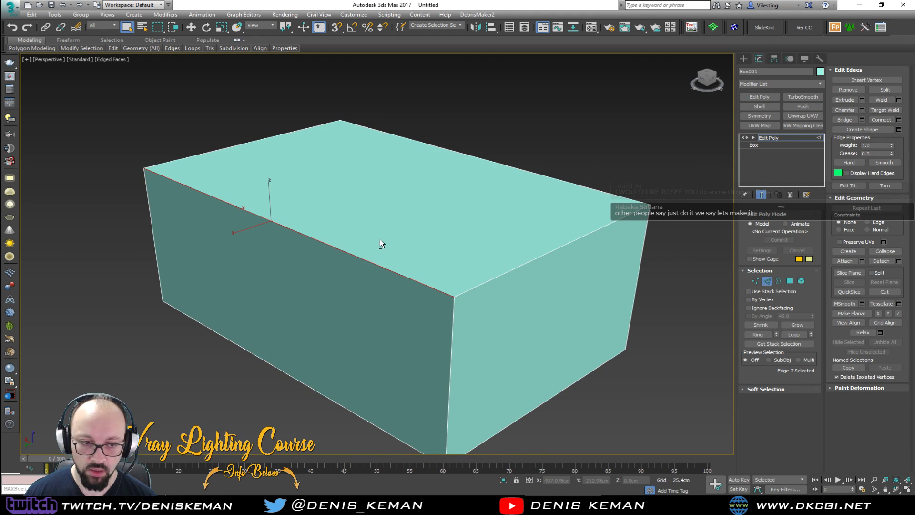
{"action": "mouse_move", "coordinate": [380, 239]}
{"action": "middle_mouse_down"}
{"action": "mouse_move", "coordinate": [390, 236]}
{"action": "mouse_move", "coordinate": [335, 228]}
{"action": "mouse_move", "coordinate": [363, 244]}
{"action": "middle_mouse_up"}
{"action": "middle_click_drag", "start_coordinate": [358, 237], "coordinate": [351, 247], "text": "alt"}
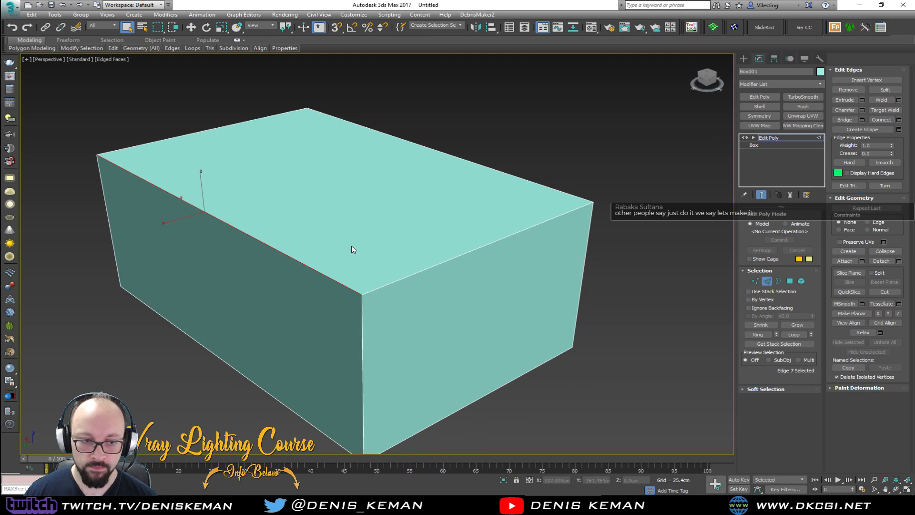
- Chamfer the selected long upper edge of the box into a wide sloped ceiling face
{"action": "left_click", "coordinate": [846, 110]}
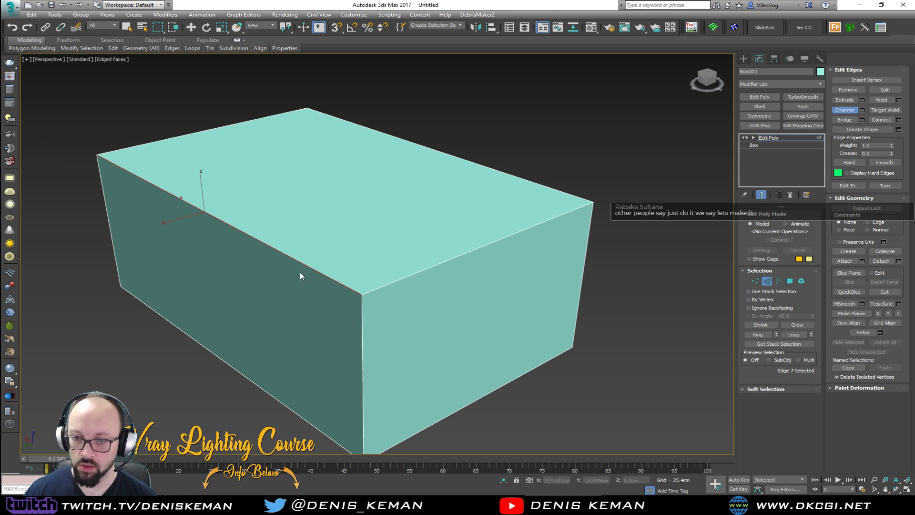
{"action": "left_click_drag", "start_coordinate": [325, 277], "coordinate": [315, 78]}
{"action": "right_click", "coordinate": [360, 207]}
{"action": "middle_click_drag", "start_coordinate": [399, 279], "coordinate": [375, 252], "text": "alt"}
- Move the slope's upper edge inward along Y to about 72 cm and check the shape against Image_07
{"action": "left_click", "coordinate": [298, 203]}
{"action": "key", "text": "w"}
{"action": "left_click_drag", "start_coordinate": [264, 196], "coordinate": [305, 197]}
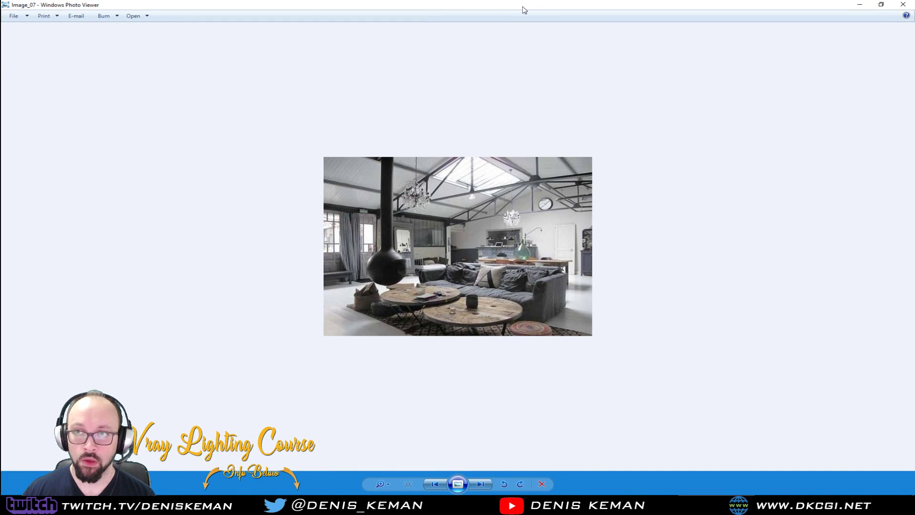
{"action": "double_click", "coordinate": [524, 9]}
{"action": "key", "text": "alt+F4"}
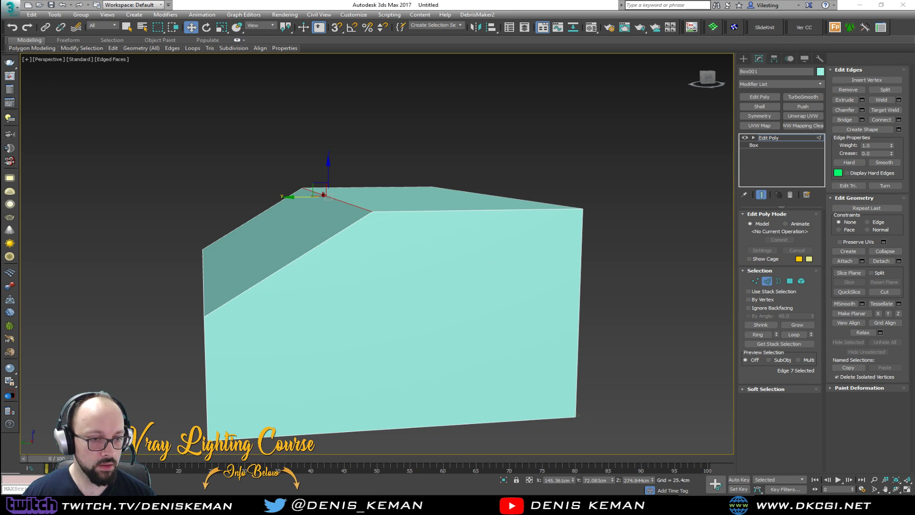
- Select the slope's lower edge and raise it along Z to about 197 cm
{"action": "middle_click_drag", "start_coordinate": [279, 307], "coordinate": [318, 265]}
{"action": "left_click", "coordinate": [266, 260]}
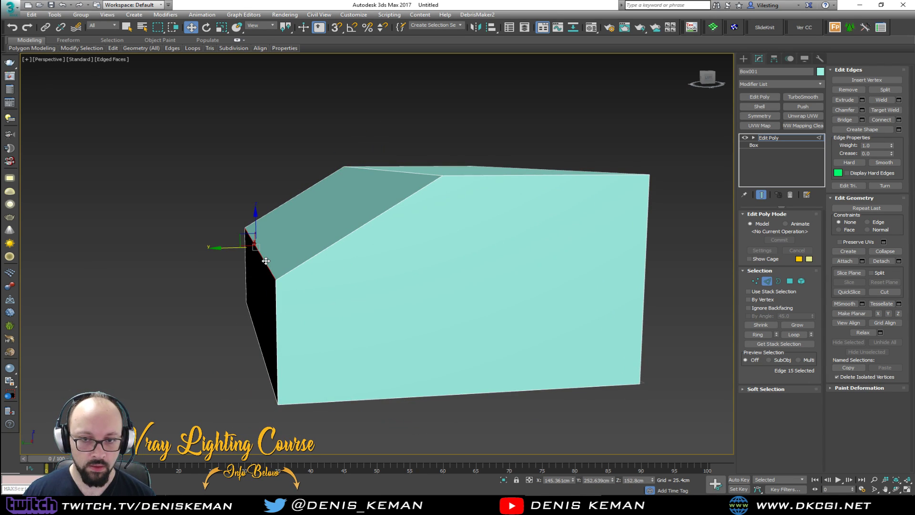
{"action": "middle_click_drag", "start_coordinate": [263, 243], "coordinate": [270, 255], "text": "alt"}
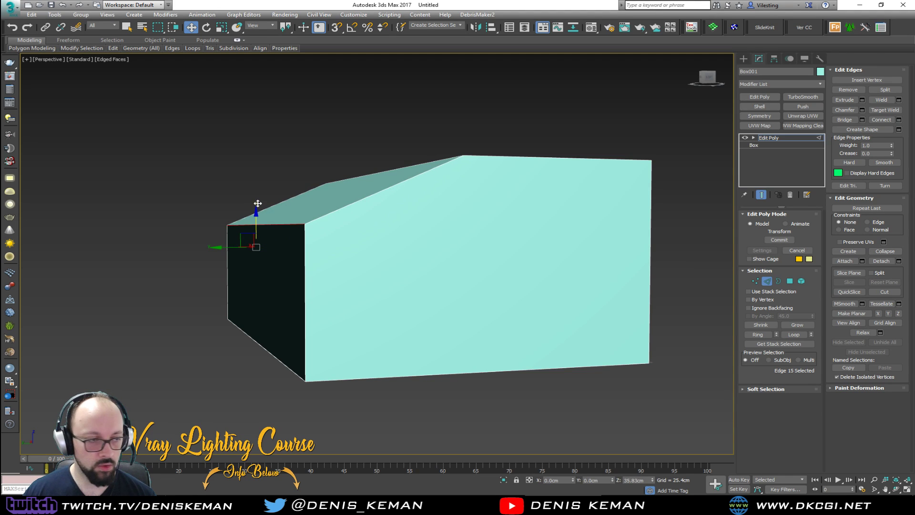
{"action": "middle_click_drag", "start_coordinate": [258, 206], "coordinate": [309, 221], "text": "alt"}
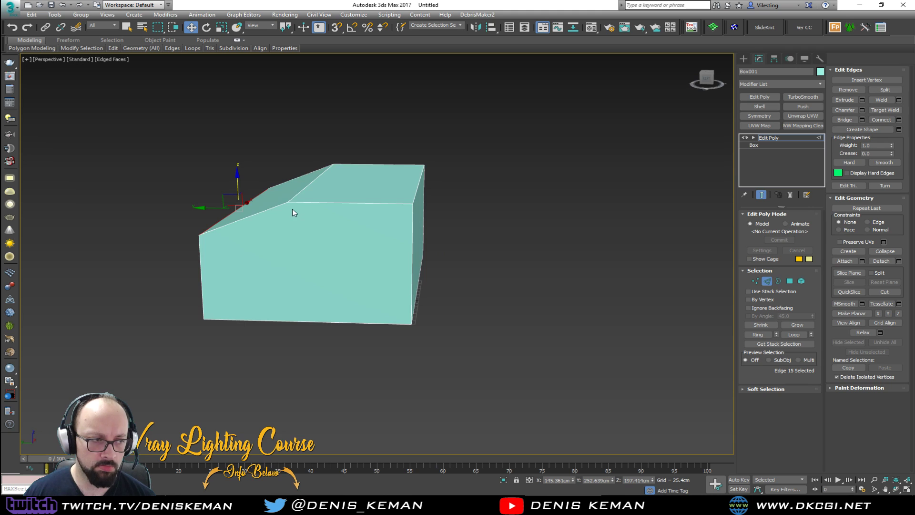
- Make the box see-through and view the room's interior from the front
{"action": "scroll", "coordinate": [293, 209], "scroll_direction": "up", "scroll_amount": 2}
{"action": "key", "text": "alt+x"}
{"action": "middle_click_drag", "start_coordinate": [310, 253], "coordinate": [301, 242], "text": "alt"}
{"action": "scroll", "coordinate": [303, 247], "scroll_direction": "up", "scroll_amount": 2}
{"action": "scroll", "coordinate": [355, 262], "scroll_direction": "up", "scroll_amount": 2}
{"action": "mouse_move", "coordinate": [335, 256]}
{"action": "middle_mouse_down", "text": "alt"}
{"action": "mouse_move", "coordinate": [382, 267]}
{"action": "mouse_move", "coordinate": [330, 275]}
{"action": "mouse_move", "coordinate": [347, 265]}
{"action": "mouse_move", "coordinate": [333, 262]}
{"action": "mouse_move", "coordinate": [340, 250]}
{"action": "middle_mouse_up", "text": "alt"}
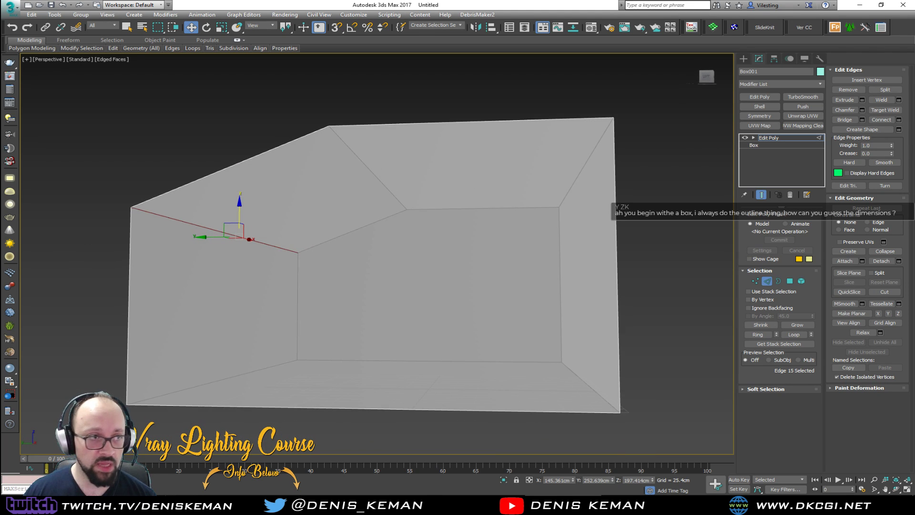
- Bring up the Image_07 reference and place its window beside the room model
{"action": "key", "text": "alt+Tab"}
{"action": "left_click_drag", "start_coordinate": [620, 98], "coordinate": [789, 81]}
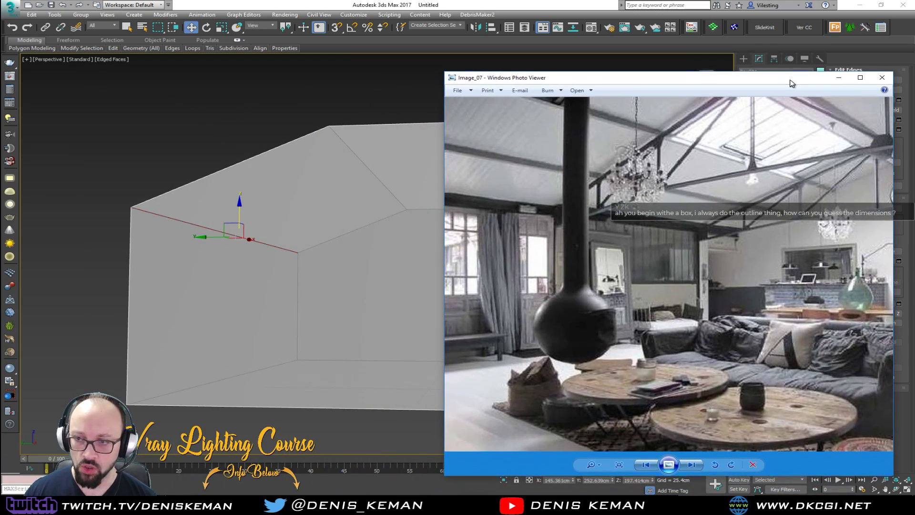
- Examine the far wall and roof area of Image_07, and compare it with the room model from several angles
{"action": "left_click_drag", "start_coordinate": [733, 291], "coordinate": [613, 316]}
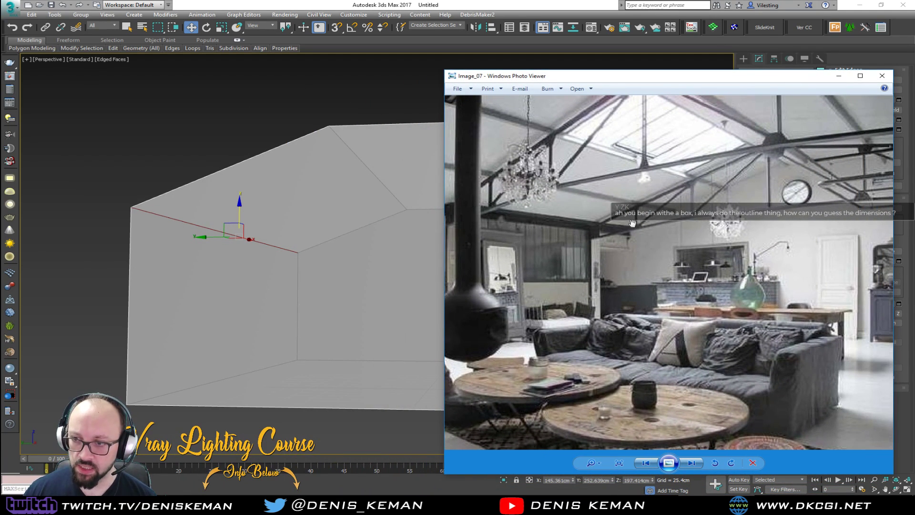
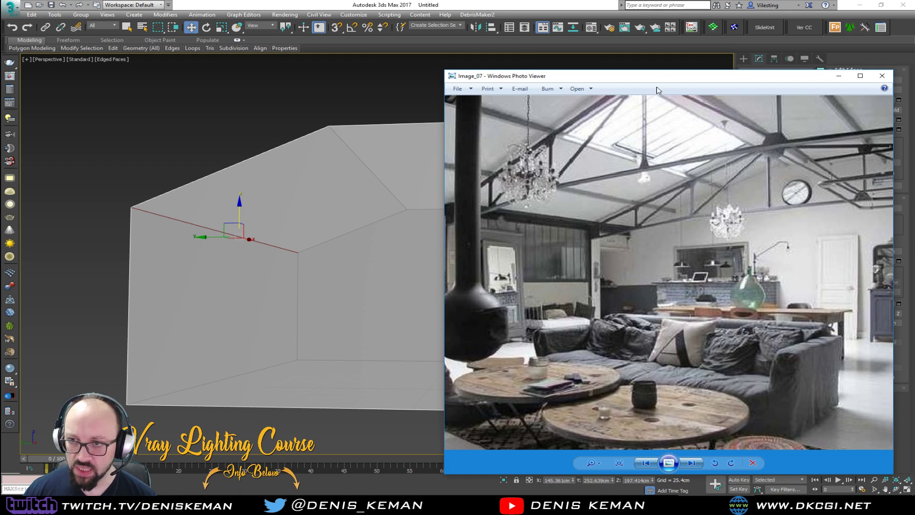
{"action": "key", "text": "alt+Tab"}
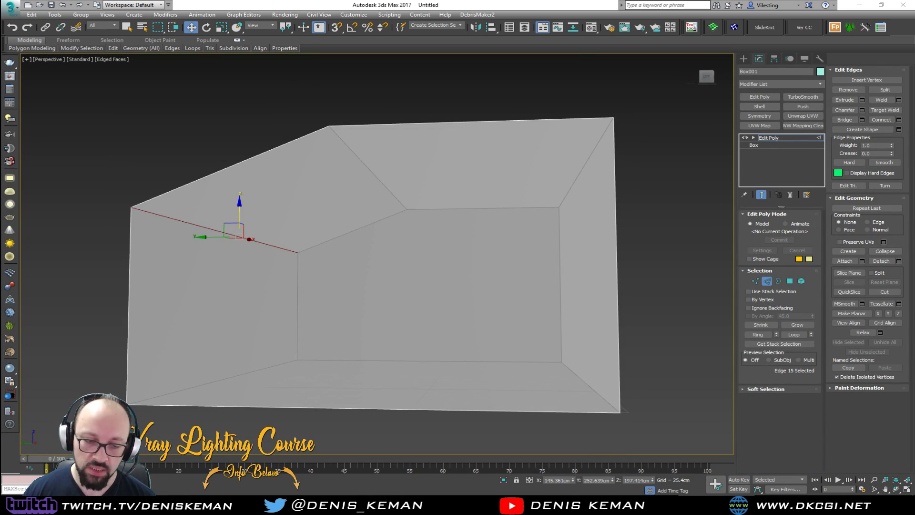
{"action": "middle_click_drag", "start_coordinate": [241, 192], "coordinate": [302, 216], "text": "alt"}
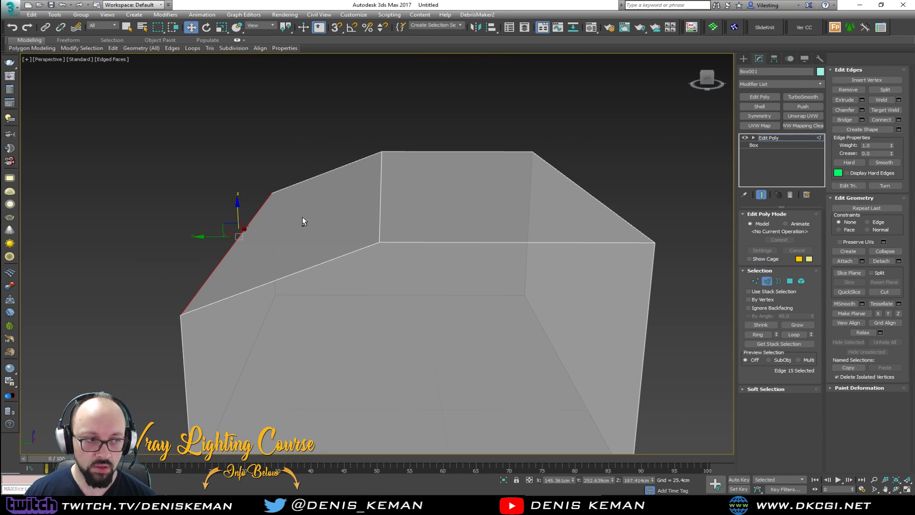
{"action": "middle_click_drag", "start_coordinate": [448, 259], "coordinate": [415, 238], "text": "alt"}
{"action": "scroll", "coordinate": [415, 239], "scroll_direction": "down", "scroll_amount": 3}
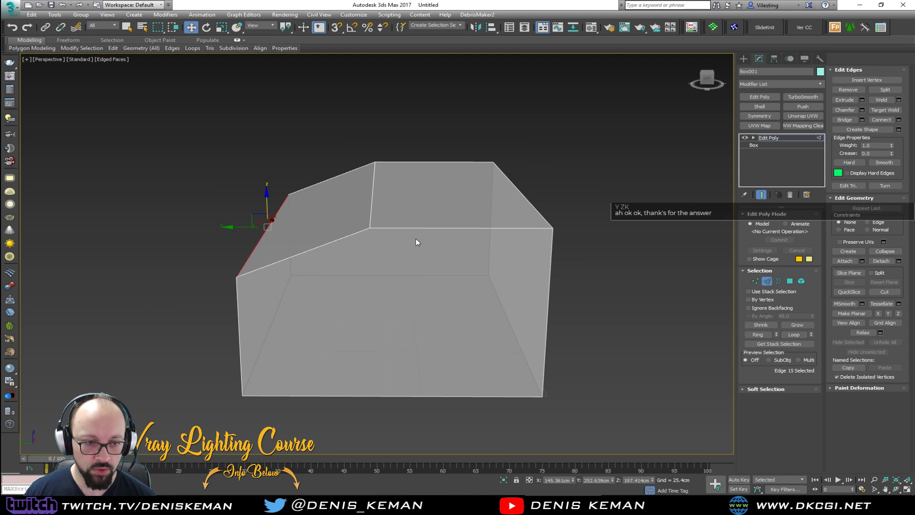
{"action": "mouse_move", "coordinate": [444, 272]}
{"action": "middle_mouse_down", "text": "alt"}
{"action": "mouse_move", "coordinate": [366, 258]}
{"action": "mouse_move", "coordinate": [396, 246]}
{"action": "mouse_move", "coordinate": [369, 247]}
{"action": "mouse_move", "coordinate": [341, 268]}
{"action": "mouse_move", "coordinate": [352, 259]}
{"action": "mouse_move", "coordinate": [363, 269]}
{"action": "mouse_move", "coordinate": [444, 256]}
{"action": "mouse_move", "coordinate": [365, 270]}
{"action": "mouse_move", "coordinate": [364, 283]}
{"action": "mouse_move", "coordinate": [403, 291]}
{"action": "mouse_move", "coordinate": [437, 278]}
{"action": "mouse_move", "coordinate": [431, 271]}
{"action": "middle_mouse_up", "text": "alt"}
- Finish editing edges on the room box and deselect it to view the plain shape
{"action": "left_click", "coordinate": [767, 282]}
{"action": "middle_click_drag", "start_coordinate": [257, 205], "coordinate": [356, 242], "text": "alt"}
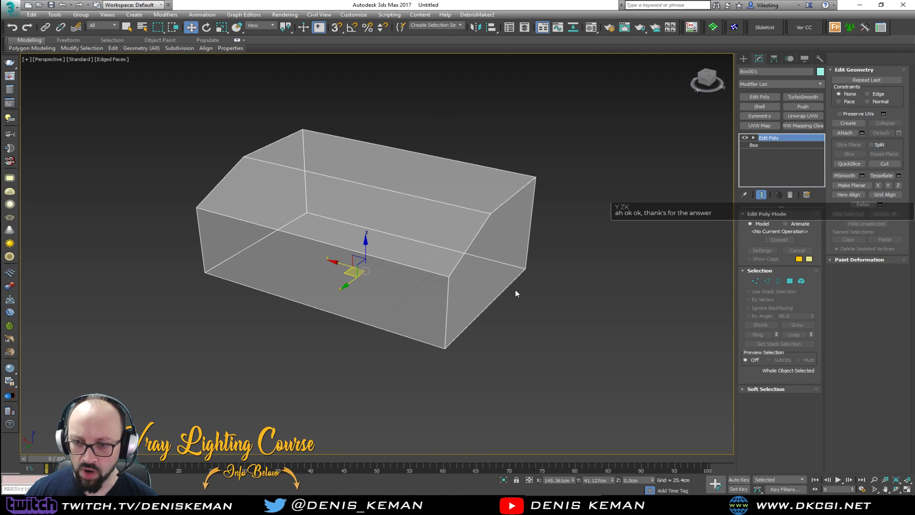
{"action": "middle_click_drag", "start_coordinate": [531, 267], "coordinate": [478, 266], "text": "alt"}
{"action": "middle_click_drag", "start_coordinate": [411, 272], "coordinate": [391, 279], "text": "alt"}
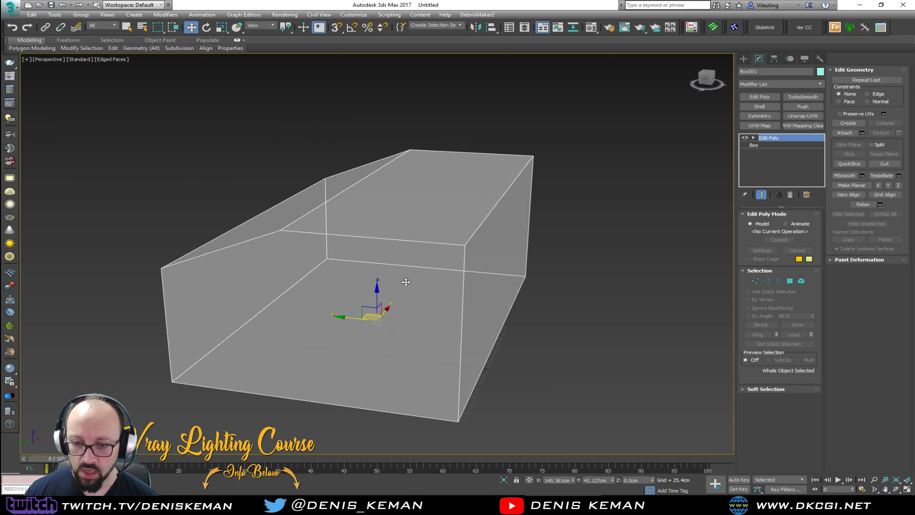
{"action": "left_click", "coordinate": [569, 322]}
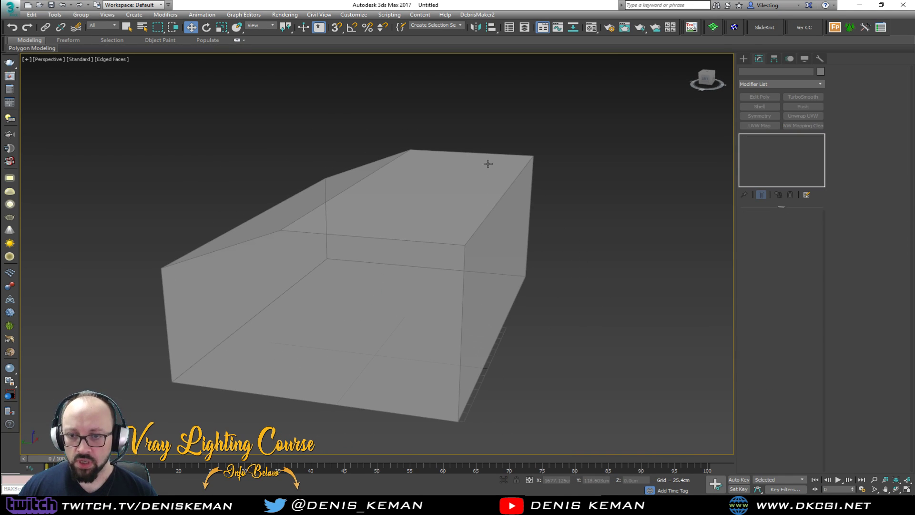
- Compare the room's overall proportions and ceiling slope with the Image_07 reference
{"action": "mouse_move", "coordinate": [429, 298]}
{"action": "middle_mouse_down", "text": "alt"}
{"action": "mouse_move", "coordinate": [441, 282]}
{"action": "mouse_move", "coordinate": [486, 278]}
{"action": "mouse_move", "coordinate": [486, 292]}
{"action": "mouse_move", "coordinate": [430, 310]}
{"action": "middle_mouse_up", "text": "alt"}
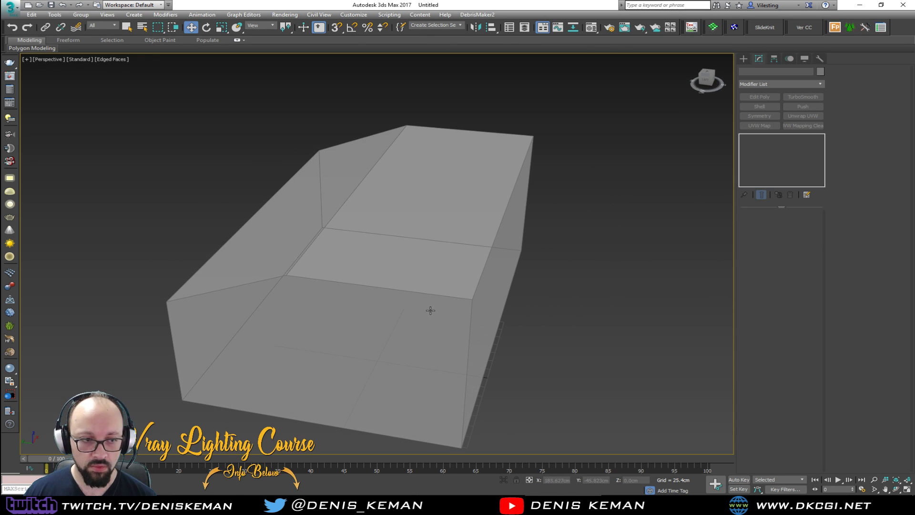
{"action": "scroll", "coordinate": [430, 311], "scroll_direction": "down", "scroll_amount": 5}
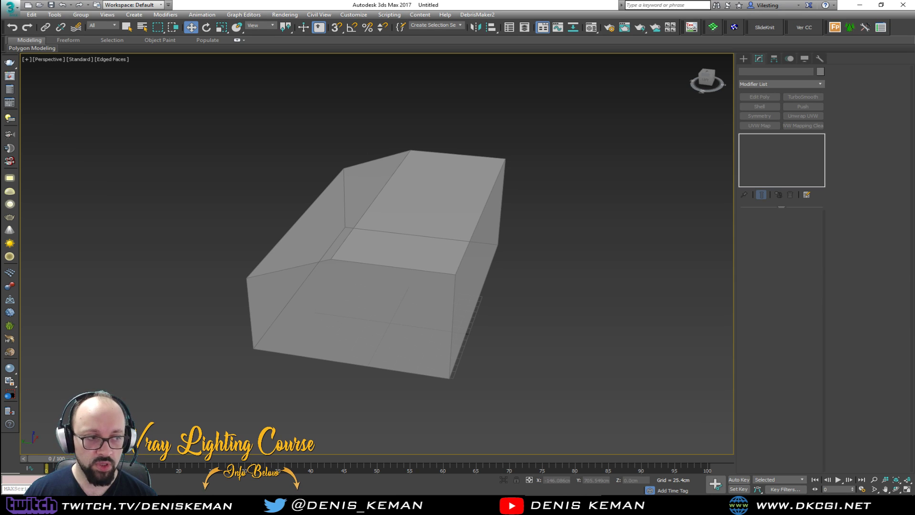
{"action": "middle_click_drag", "start_coordinate": [414, 315], "coordinate": [394, 263], "text": "alt"}
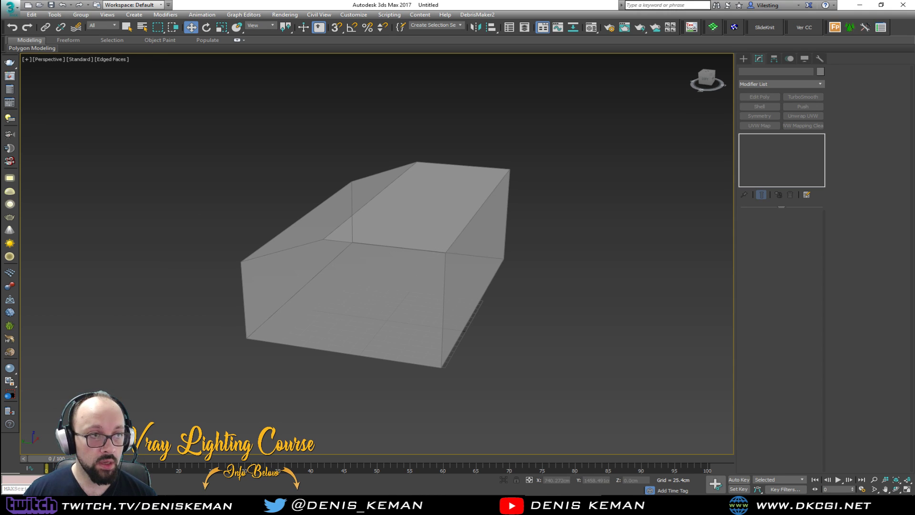
{"action": "key", "text": "alt+Tab"}
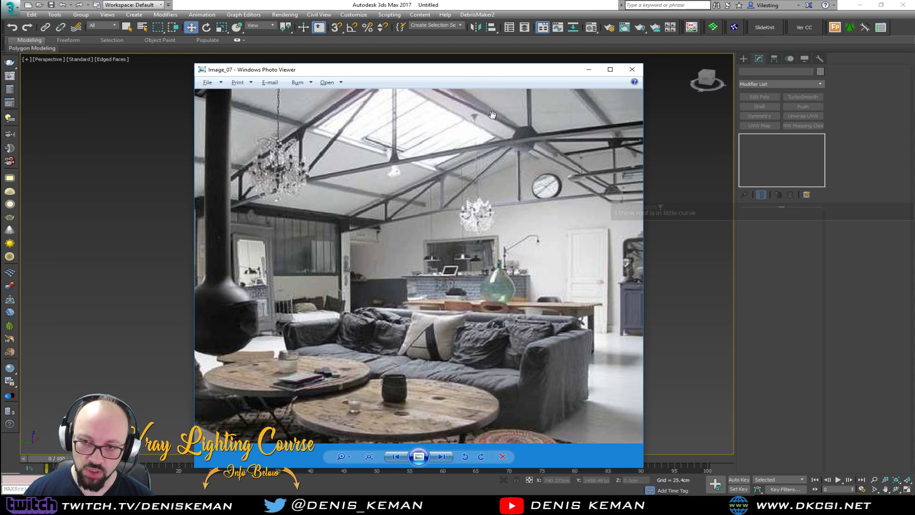
{"action": "left_click_drag", "start_coordinate": [398, 71], "coordinate": [914, 70]}
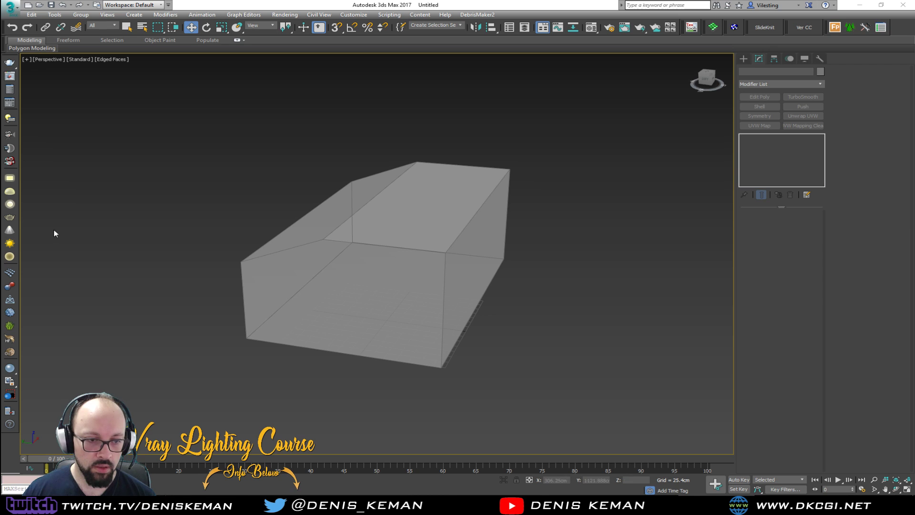
{"action": "middle_click_drag", "start_coordinate": [125, 247], "coordinate": [184, 246], "text": "alt"}
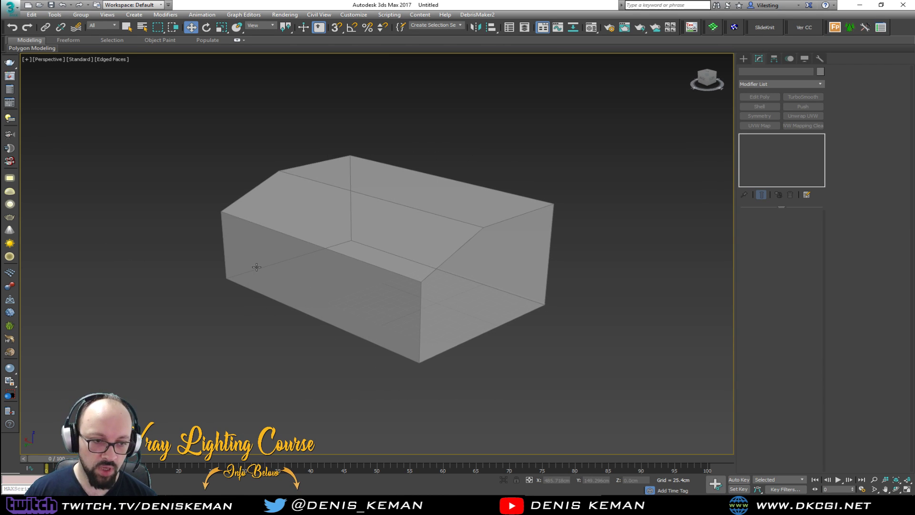
{"action": "scroll", "coordinate": [256, 267], "scroll_direction": "up", "scroll_amount": 2}
{"action": "middle_click_drag", "start_coordinate": [274, 283], "coordinate": [189, 279], "text": "alt"}
{"action": "middle_click_drag", "start_coordinate": [308, 334], "coordinate": [403, 286], "text": "alt"}
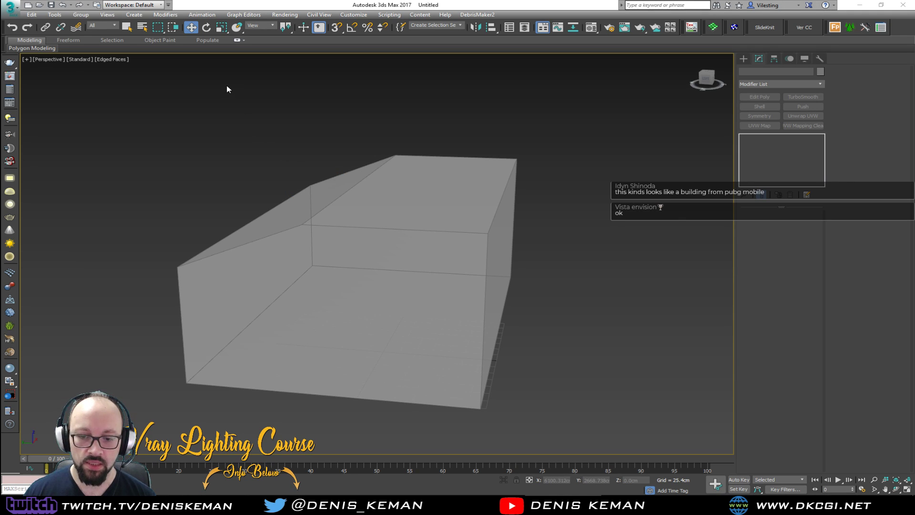
{"action": "key", "text": "alt+Tab"}
{"action": "key", "text": "alt+Tab"}
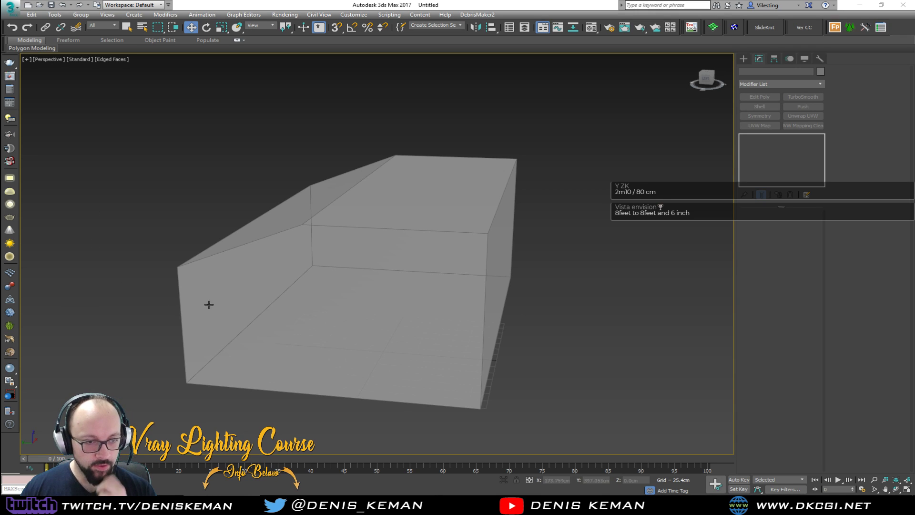
- Draw a thin upright box about 13 cm long and 153 cm high outside the room as a door stand-in
{"action": "middle_click_drag", "start_coordinate": [263, 285], "coordinate": [310, 257], "text": "alt"}
{"action": "scroll", "coordinate": [256, 292], "scroll_direction": "up", "scroll_amount": 3}
{"action": "left_click", "coordinate": [744, 59]}
{"action": "left_click", "coordinate": [761, 109]}
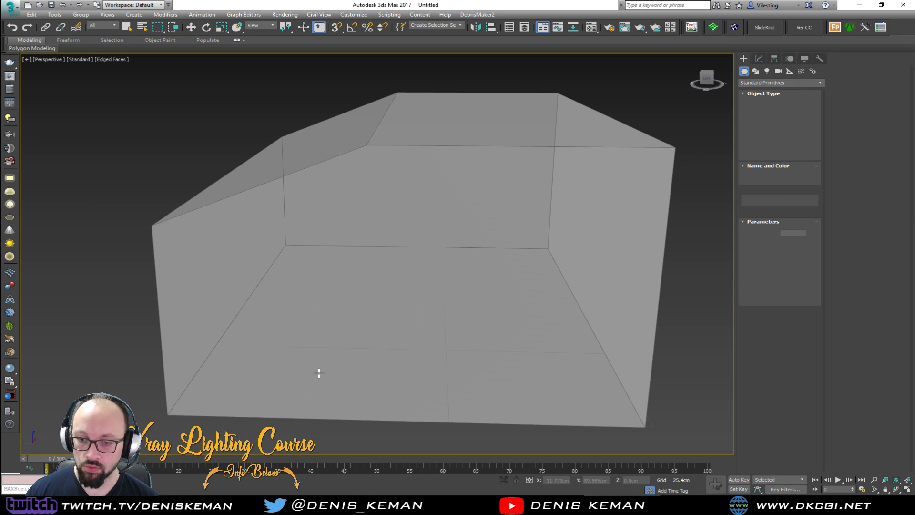
{"action": "scroll", "coordinate": [317, 343], "scroll_direction": "down", "scroll_amount": 3}
{"action": "left_click_drag", "start_coordinate": [304, 362], "coordinate": [303, 381]}
{"action": "left_click", "coordinate": [307, 289]}
- Set the door box's width to 80 cm and its height to 210 cm
{"action": "left_click_drag", "start_coordinate": [809, 241], "coordinate": [809, 238]}
{"action": "double_click", "coordinate": [782, 242]}
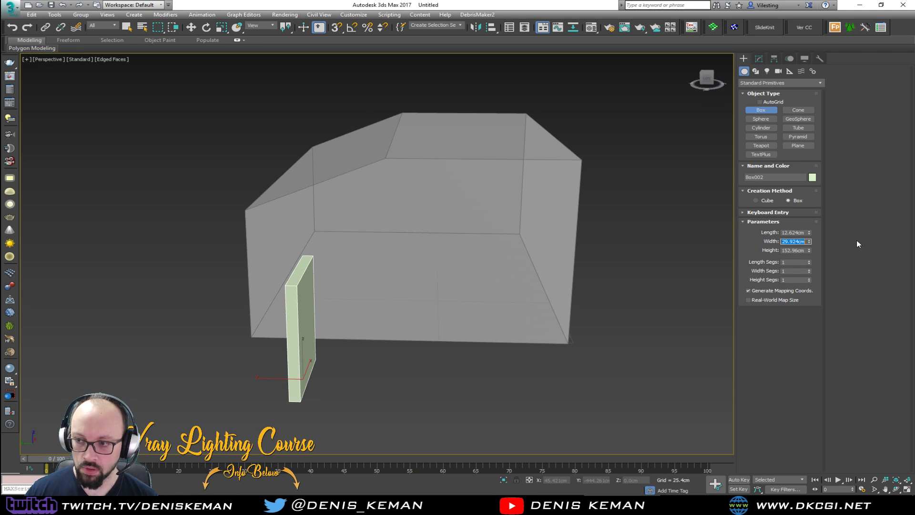
{"action": "type", "text": "80"}
{"action": "key", "text": "Tab"}
{"action": "type", "text": "210"}
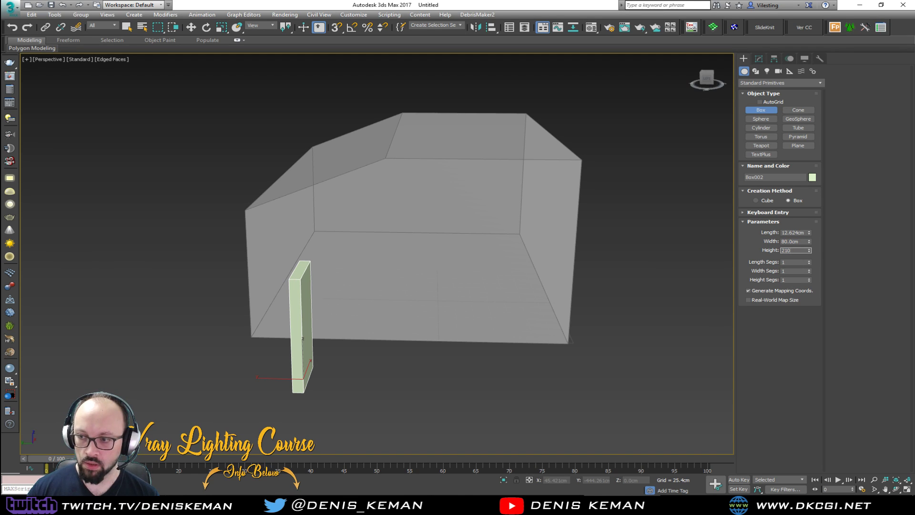
{"action": "key", "text": "Return"}
- Move the door box to the room's long low wall, at about X 162 cm and Y 259 cm
{"action": "key", "text": "w"}
{"action": "middle_click_drag", "start_coordinate": [364, 280], "coordinate": [305, 290], "text": "alt"}
{"action": "scroll", "coordinate": [323, 330], "scroll_direction": "up", "scroll_amount": 2}
{"action": "middle_click_drag", "start_coordinate": [322, 330], "coordinate": [274, 334]}
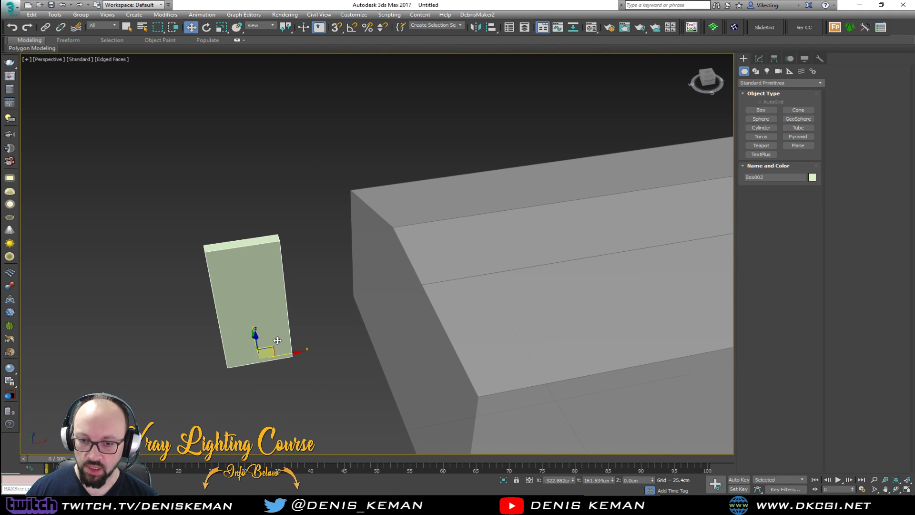
{"action": "left_click_drag", "start_coordinate": [274, 346], "coordinate": [600, 242]}
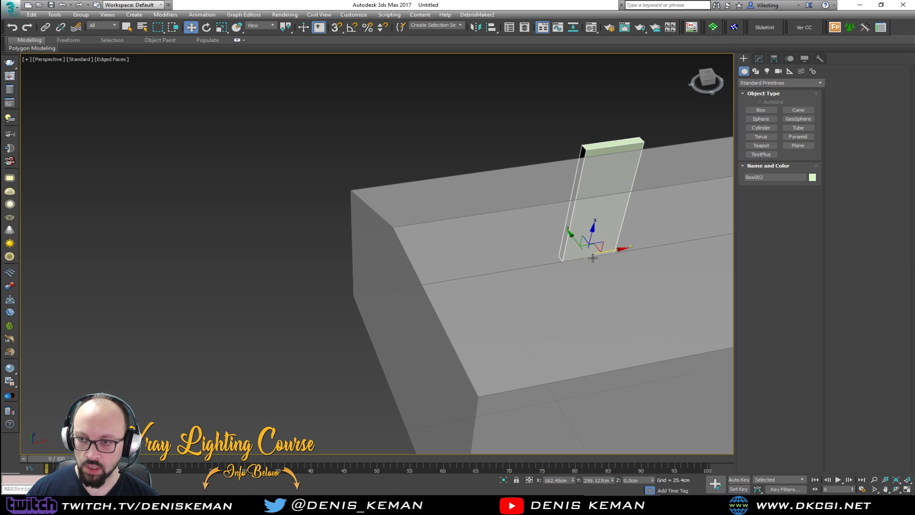
{"action": "key", "text": "z"}
{"action": "scroll", "coordinate": [546, 279], "scroll_direction": "down", "scroll_amount": 5}
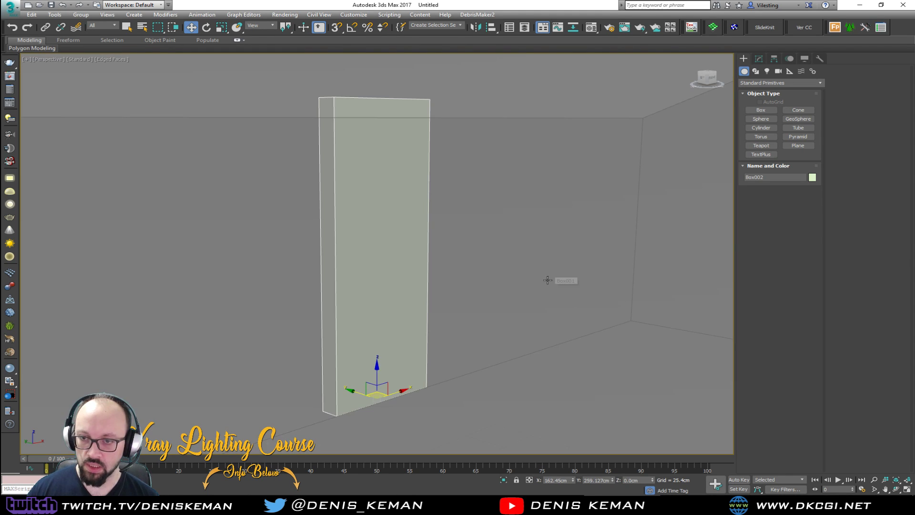
- Select the room box and scale it up uniformly to about 115%, judging its height against the door
{"action": "left_click", "coordinate": [537, 288]}
{"action": "key", "text": "z"}
{"action": "mouse_move", "coordinate": [521, 298]}
{"action": "middle_mouse_down", "text": "alt"}
{"action": "mouse_move", "coordinate": [547, 286]}
{"action": "mouse_move", "coordinate": [539, 295]}
{"action": "middle_mouse_up", "text": "alt"}
{"action": "key", "text": "z"}
{"action": "left_click", "coordinate": [396, 312]}
{"action": "key", "text": "r"}
{"action": "key", "text": "z"}
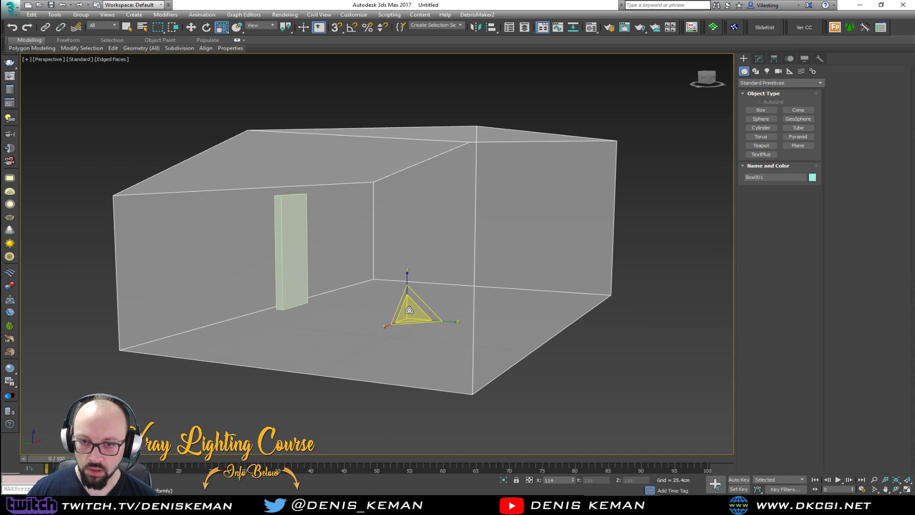
- Move the room along Y to about 15.5 cm to line its low wall up with the door, and turn off see-through
{"action": "key", "text": "w"}
{"action": "left_click_drag", "start_coordinate": [388, 316], "coordinate": [404, 315]}
{"action": "middle_click_drag", "start_coordinate": [404, 315], "coordinate": [392, 284], "text": "alt"}
{"action": "key", "text": "alt+x"}
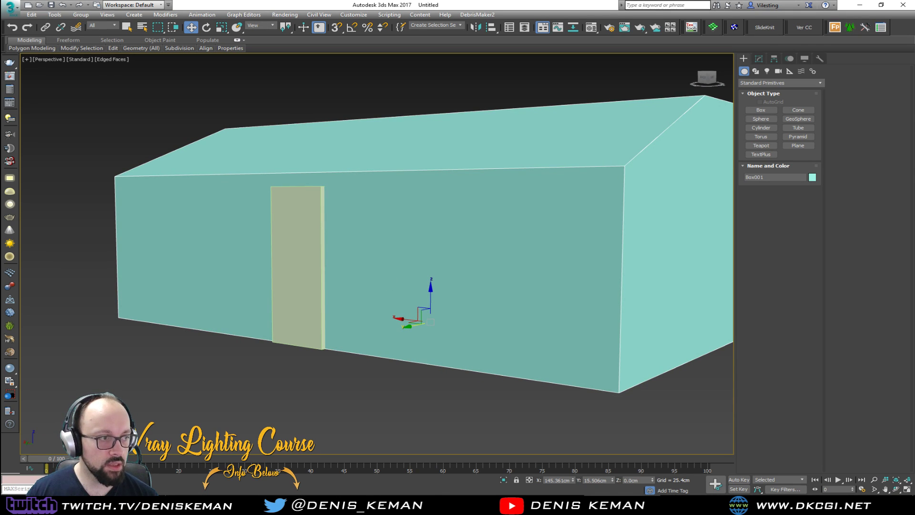
- Check the wall height in Image_07 and scale the room up uniformly a little further
{"action": "key", "text": "alt+Tab"}
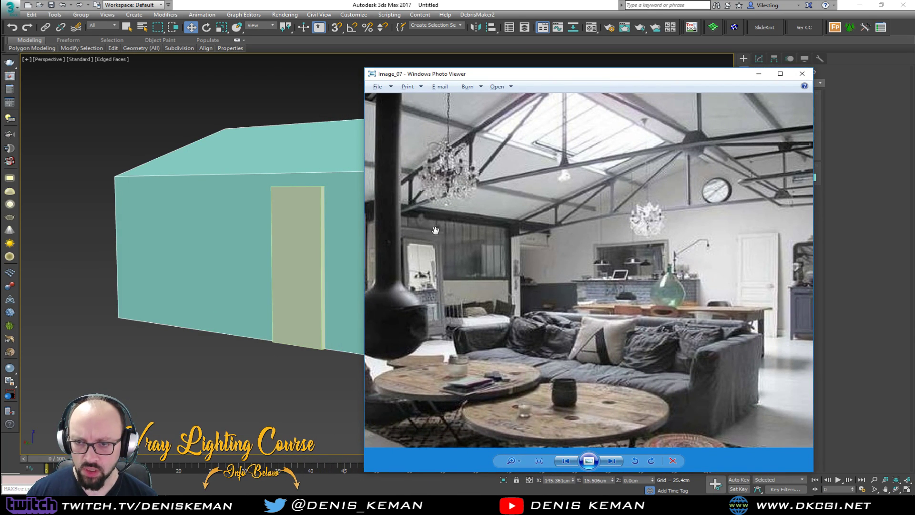
{"action": "key", "text": "alt+Tab"}
{"action": "middle_click_drag", "start_coordinate": [268, 211], "coordinate": [184, 239]}
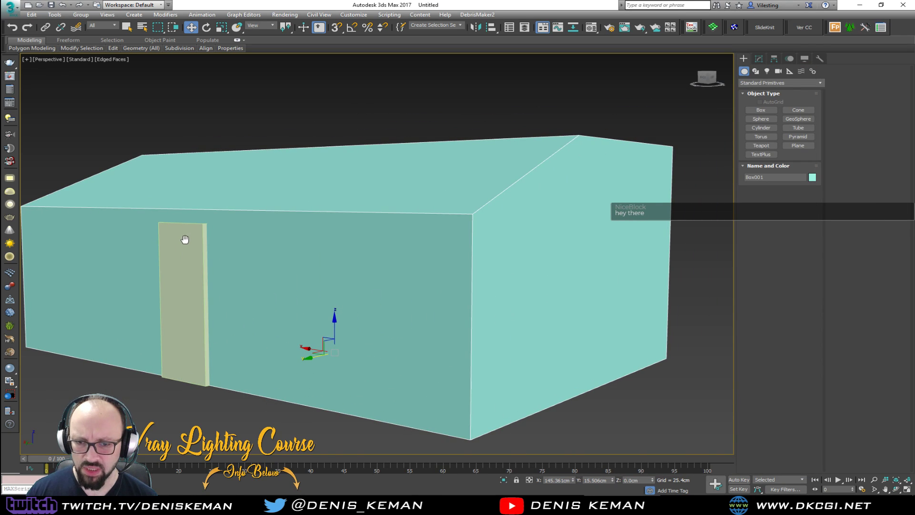
{"action": "key", "text": "r"}
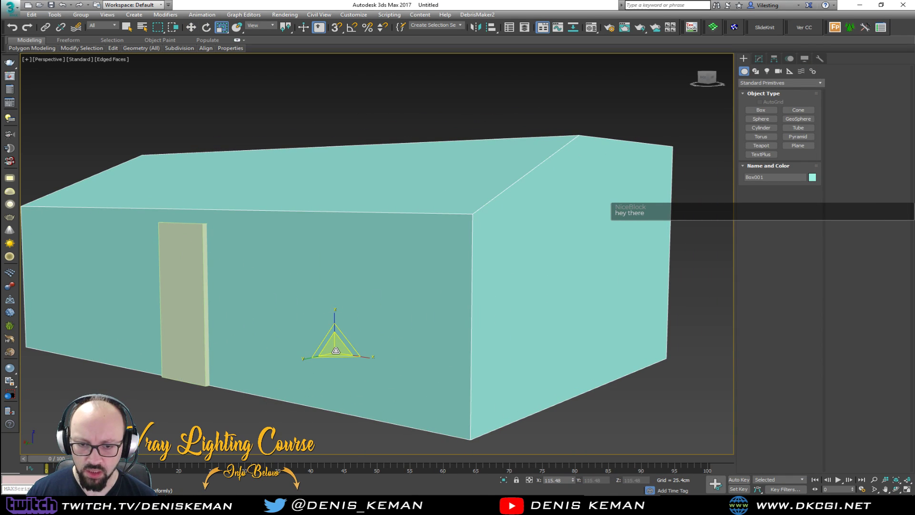
{"action": "scroll", "coordinate": [337, 350], "scroll_direction": "up", "scroll_amount": 3}
{"action": "key", "text": "w"}
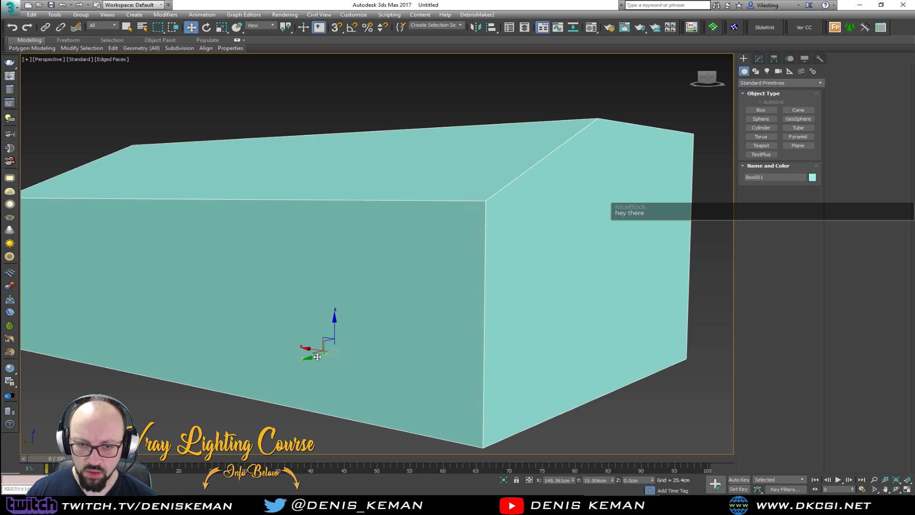
- Scale the room uniformly by about another 102% and shift it along Y to about -8 cm against the door
{"action": "scroll", "coordinate": [318, 357], "scroll_direction": "down", "scroll_amount": 2}
{"action": "key", "text": "r"}
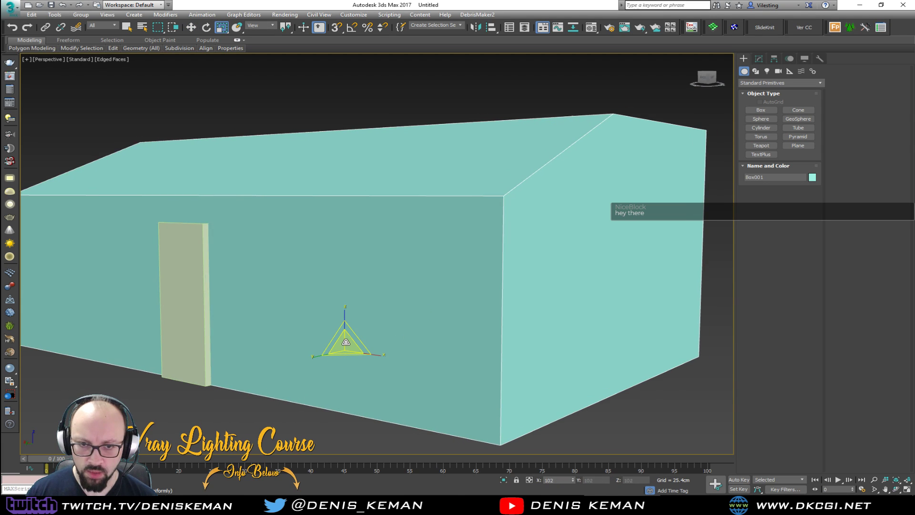
{"action": "key", "text": "w"}
{"action": "scroll", "coordinate": [329, 359], "scroll_direction": "up", "scroll_amount": 1}
{"action": "left_click_drag", "start_coordinate": [330, 359], "coordinate": [326, 362]}
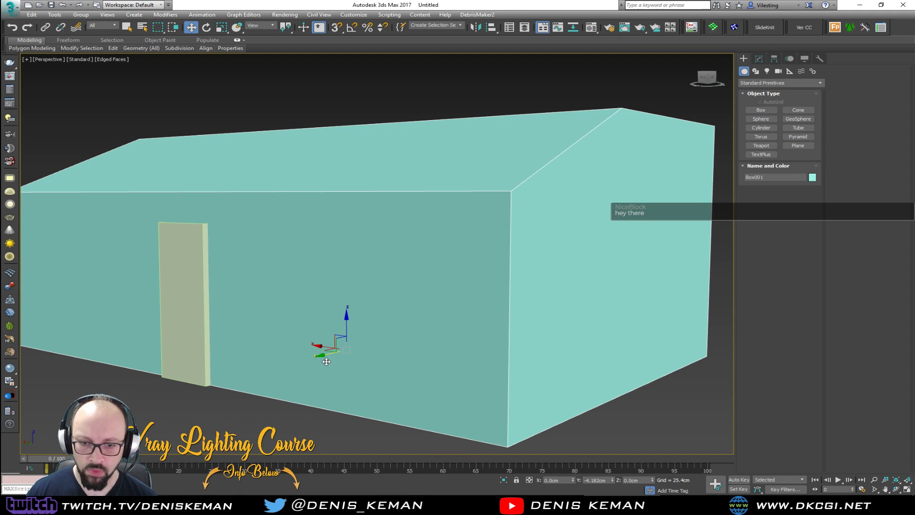
- Measure the room's tall corner edge with a snapped Tape, and undo the tape
{"action": "scroll", "coordinate": [326, 353], "scroll_direction": "down", "scroll_amount": 3}
{"action": "middle_click_drag", "start_coordinate": [319, 343], "coordinate": [252, 328], "text": "alt"}
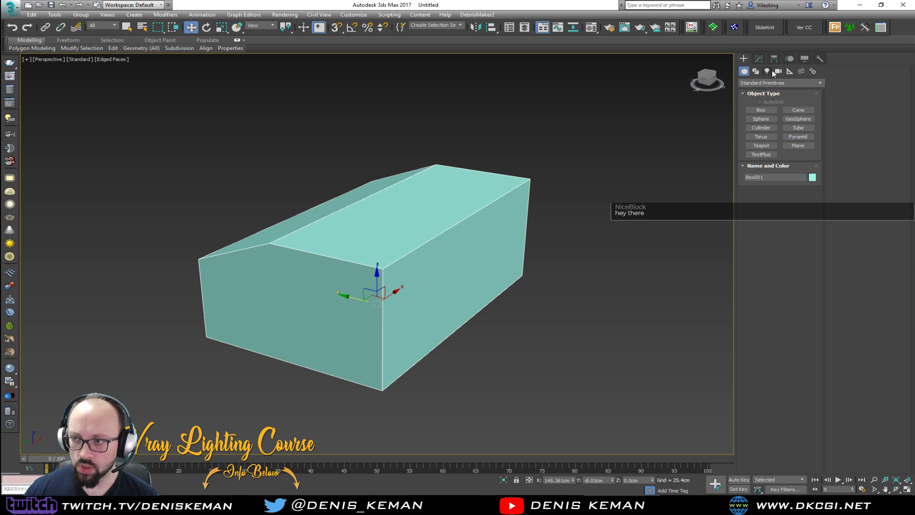
{"action": "left_click", "coordinate": [789, 71]}
{"action": "left_click", "coordinate": [761, 145]}
{"action": "key", "text": "s"}
{"action": "left_click_drag", "start_coordinate": [382, 267], "coordinate": [384, 391]}
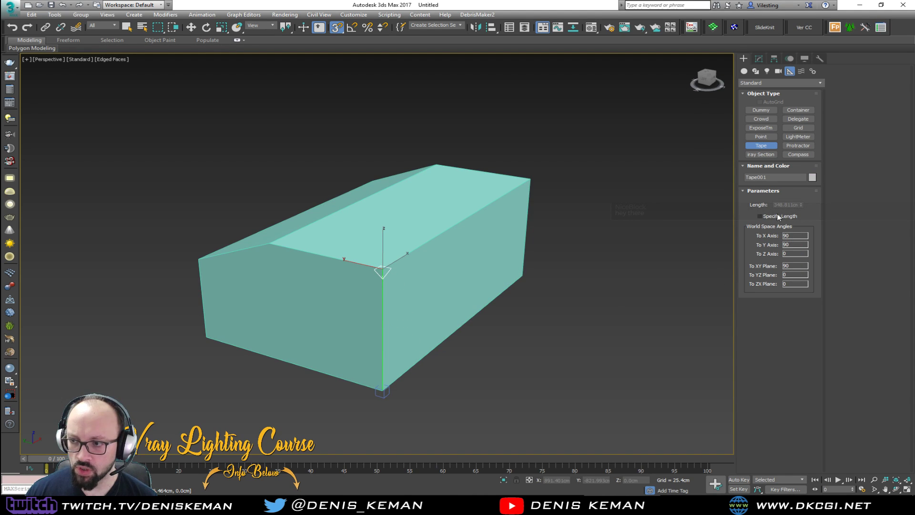
{"action": "middle_click_drag", "start_coordinate": [563, 224], "coordinate": [429, 276], "text": "alt"}
{"action": "key", "text": "ctrl+z"}
- Measure the low and tall corner edges of the room's end wall with tapes, and delete both tapes
{"action": "left_click_drag", "start_coordinate": [357, 291], "coordinate": [361, 413]}
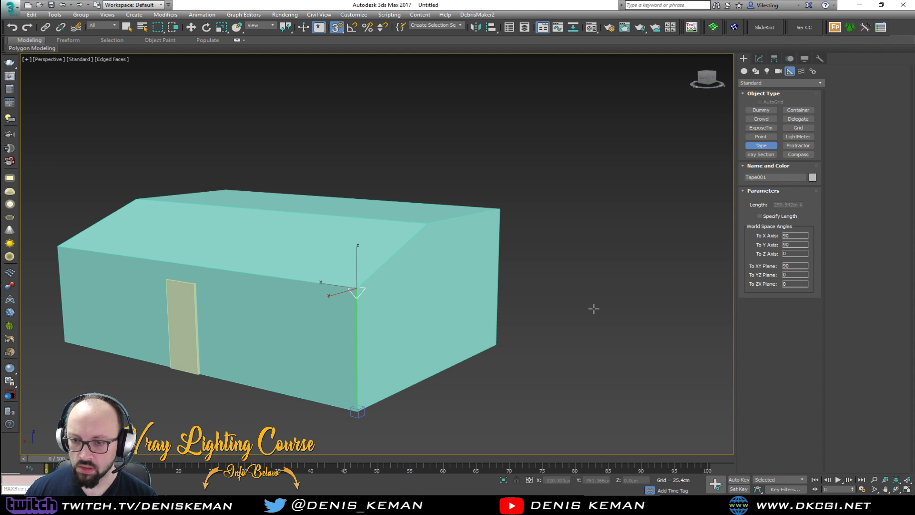
{"action": "left_click_drag", "start_coordinate": [496, 344], "coordinate": [500, 209]}
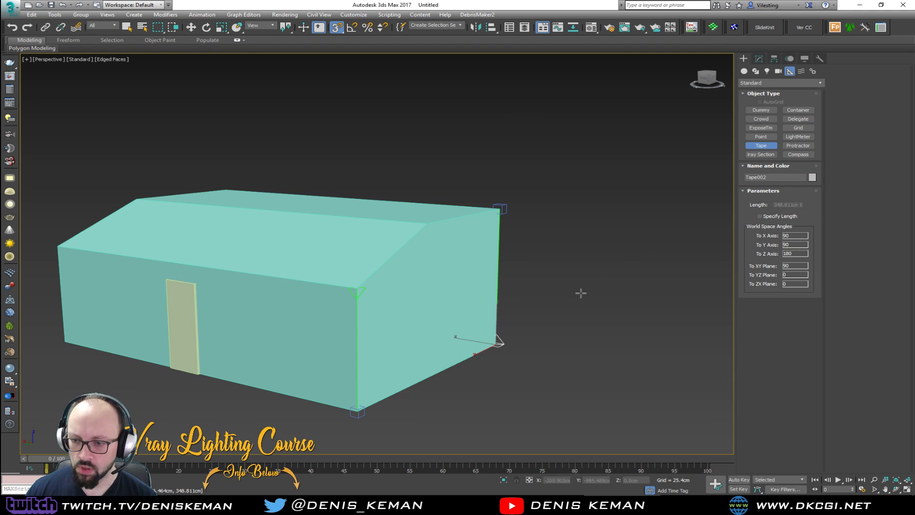
{"action": "right_click", "coordinate": [513, 360]}
{"action": "key", "text": "Delete"}
{"action": "left_click", "coordinate": [360, 412]}
{"action": "key", "text": "Delete"}
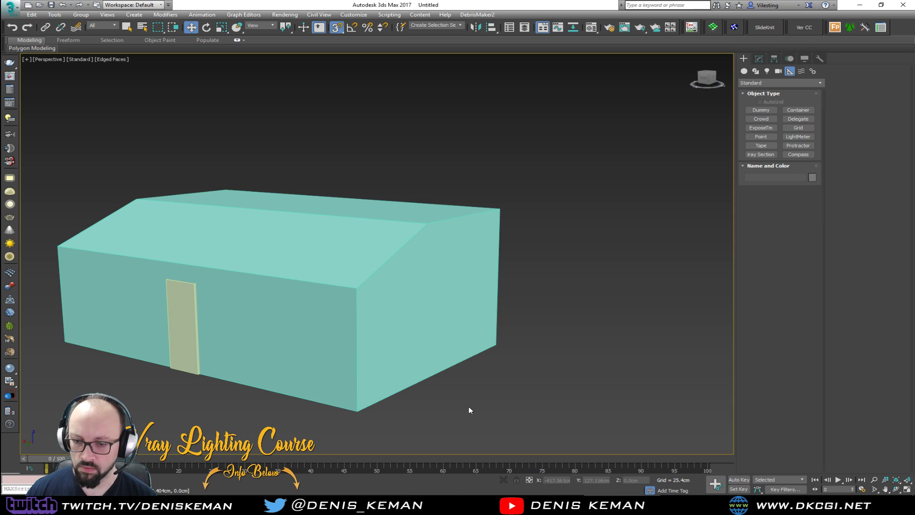
- Create two reference boxes beside the room's end wall and set the outer one's height to 350 cm
{"action": "left_click", "coordinate": [744, 71]}
{"action": "left_click", "coordinate": [761, 110]}
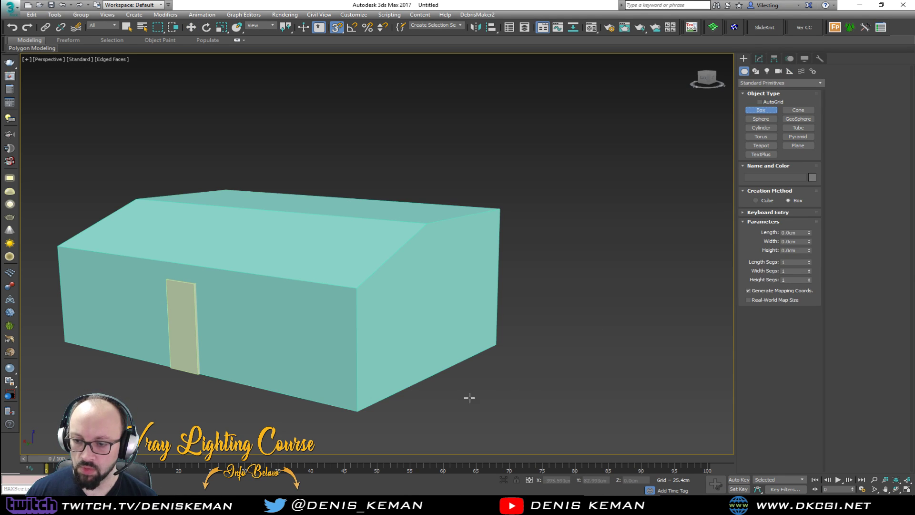
{"action": "left_click_drag", "start_coordinate": [470, 399], "coordinate": [499, 411]}
{"action": "left_click", "coordinate": [480, 386]}
{"action": "left_click", "coordinate": [480, 344]}
{"action": "left_click_drag", "start_coordinate": [529, 392], "coordinate": [540, 411]}
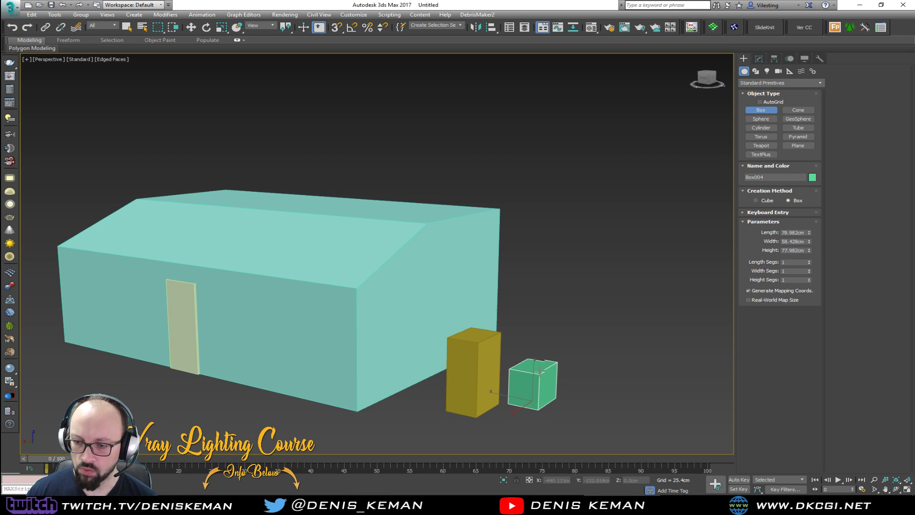
{"action": "left_click", "coordinate": [540, 356]}
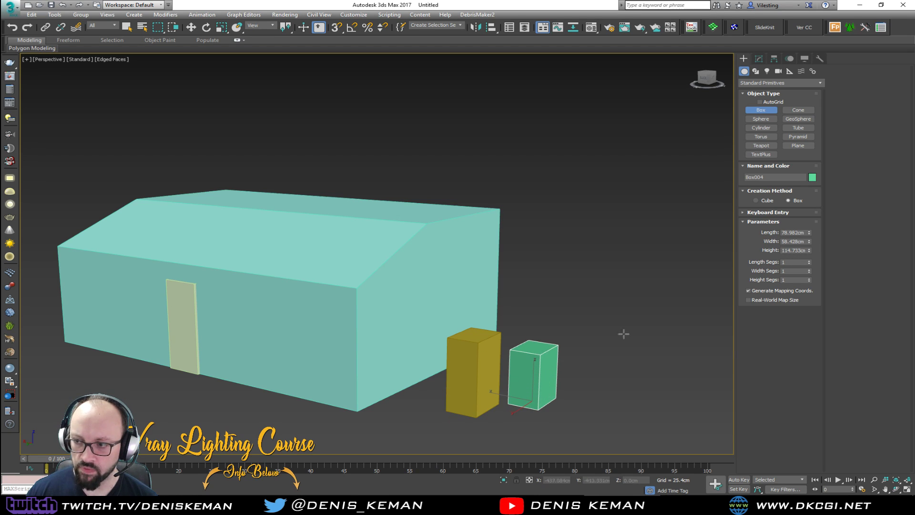
{"action": "double_click", "coordinate": [783, 251]}
{"action": "type", "text": "350"}
{"action": "key", "text": "Return"}
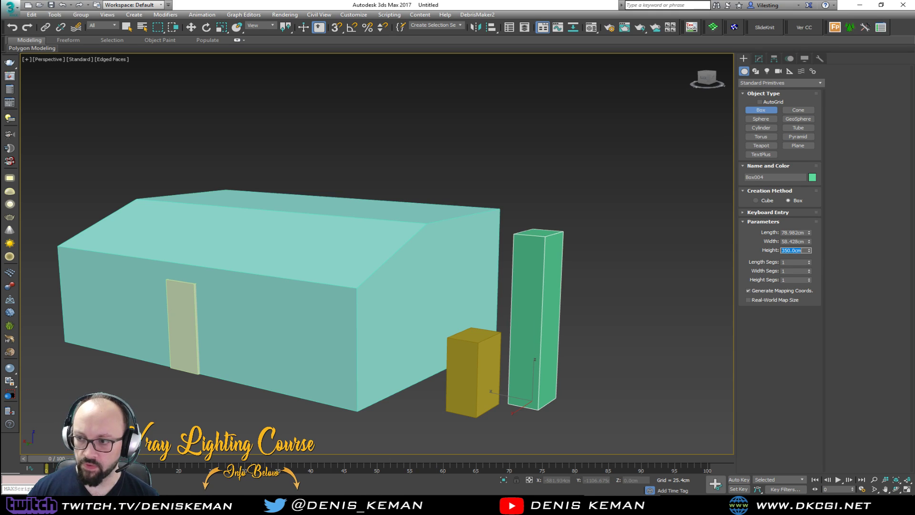
- Set the height of the reference box nearest the room to 250 cm
{"action": "key", "text": "w"}
{"action": "left_click", "coordinate": [493, 386]}
{"action": "left_click", "coordinate": [759, 59]}
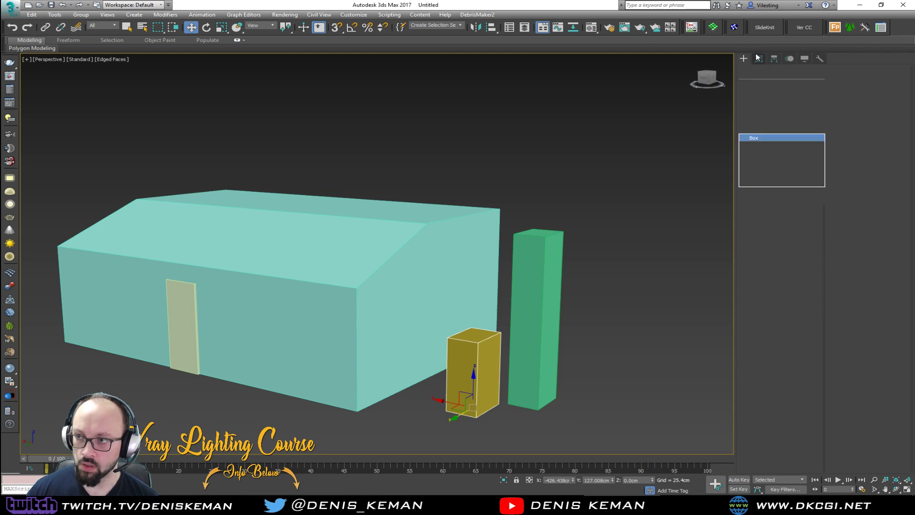
{"action": "left_click_drag", "start_coordinate": [784, 244], "coordinate": [810, 243]}
{"action": "type", "text": "250"}
{"action": "key", "text": "Return"}
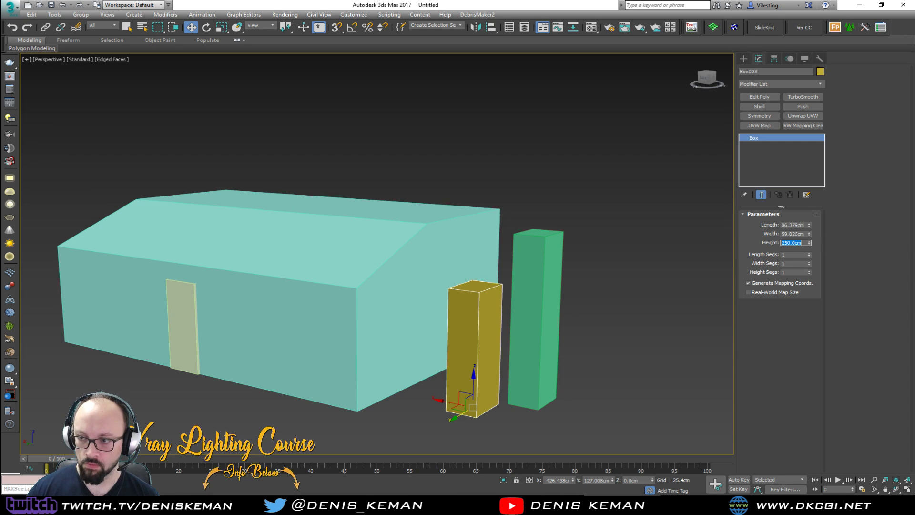
- Move the room's long low eave edge vertically to a height of 250 cm, matching the shorter reference box
{"action": "left_click", "coordinate": [593, 341]}
{"action": "left_click", "coordinate": [361, 266]}
{"action": "key", "text": "2"}
{"action": "left_click", "coordinate": [361, 267]}
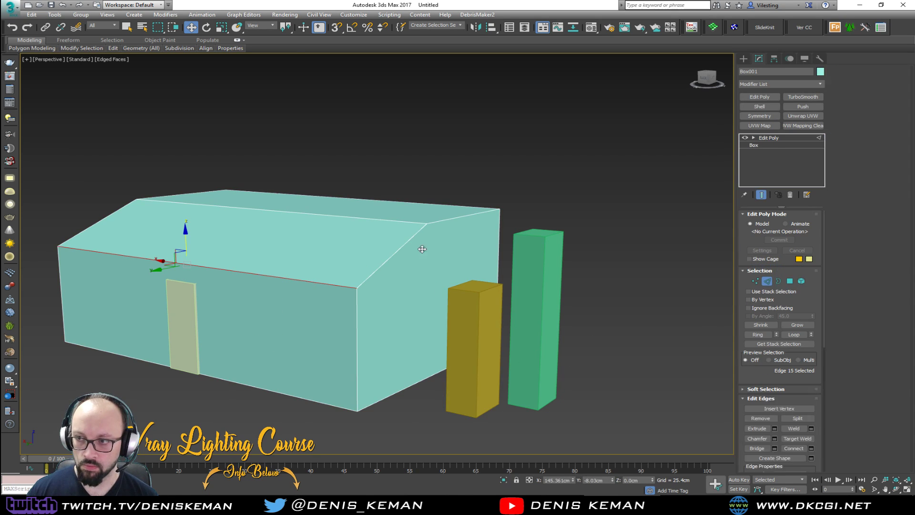
{"action": "left_click_drag", "start_coordinate": [187, 239], "coordinate": [427, 223]}
{"action": "key", "text": "s"}
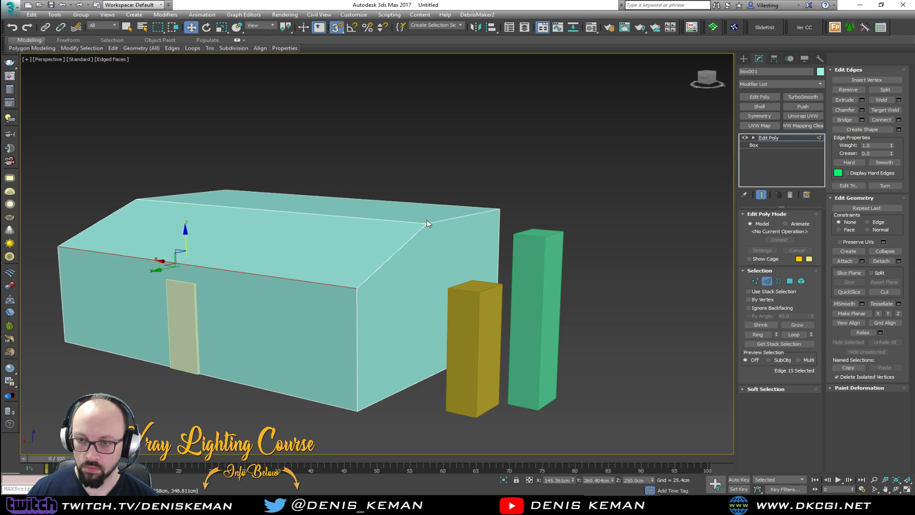
- Move the room's flat top polygon vertically to a height of 350 cm, level with the taller reference box
{"action": "key", "text": "4"}
{"action": "left_click", "coordinate": [325, 198]}
{"action": "left_click_drag", "start_coordinate": [309, 204], "coordinate": [511, 231]}
{"action": "middle_click_drag", "start_coordinate": [510, 230], "coordinate": [643, 238], "text": "alt"}
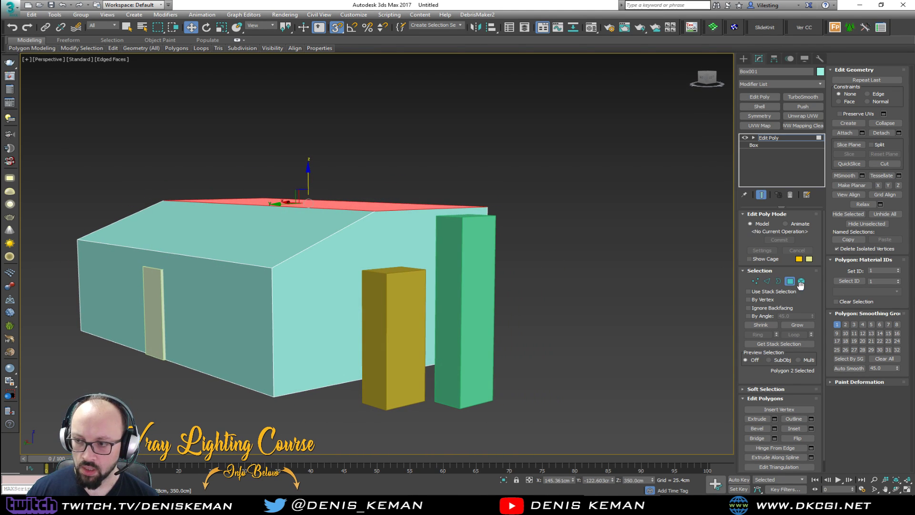
{"action": "left_click", "coordinate": [790, 281]}
- Select both reference boxes beside the room and delete them
{"action": "middle_click_drag", "start_coordinate": [497, 305], "coordinate": [631, 325], "text": "alt"}
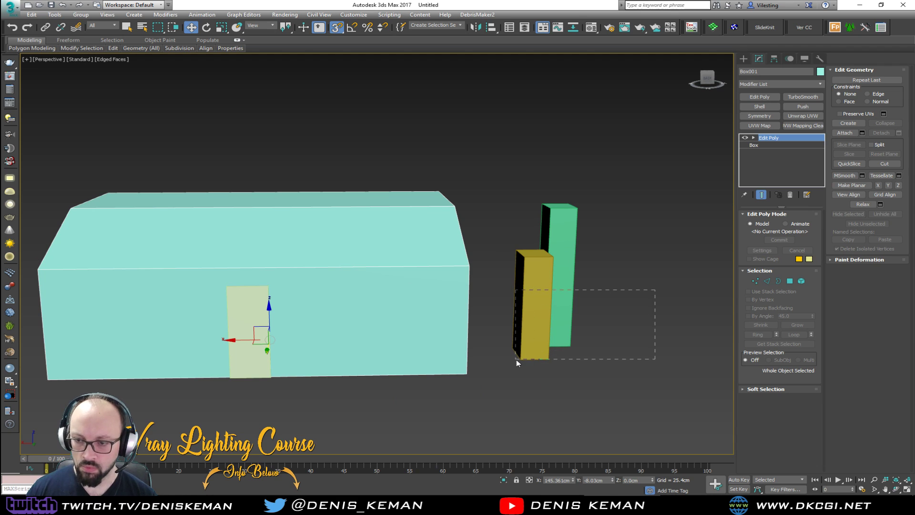
{"action": "left_click_drag", "start_coordinate": [517, 360], "coordinate": [516, 355]}
{"action": "key", "text": "Delete"}
{"action": "middle_click_drag", "start_coordinate": [417, 288], "coordinate": [533, 446], "text": "alt"}
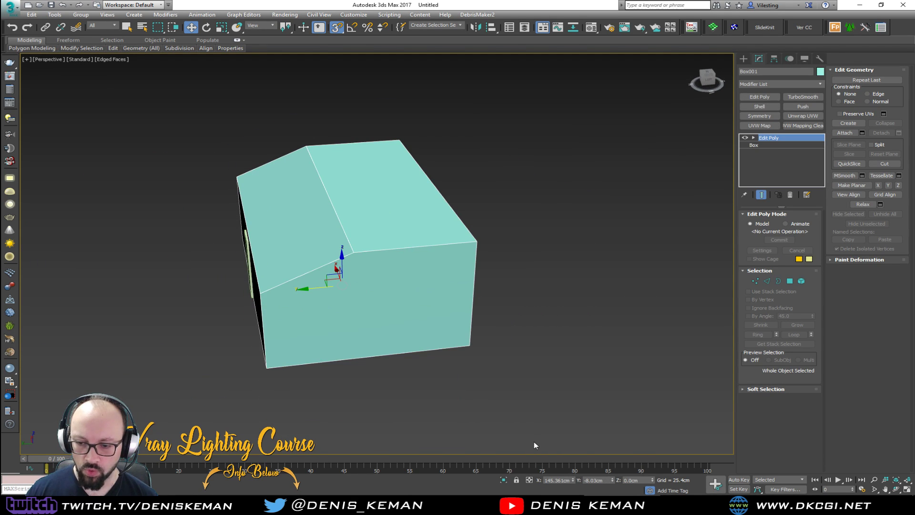
- Reset the room's X and Y position to 0 cm
{"action": "right_click", "coordinate": [572, 479]}
{"action": "right_click", "coordinate": [613, 477]}
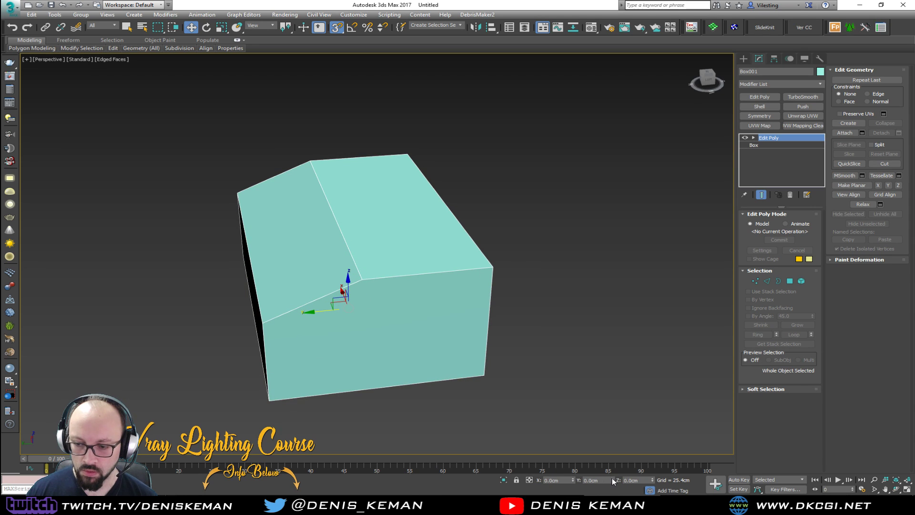
{"action": "middle_click_drag", "start_coordinate": [482, 321], "coordinate": [402, 285], "text": "alt"}
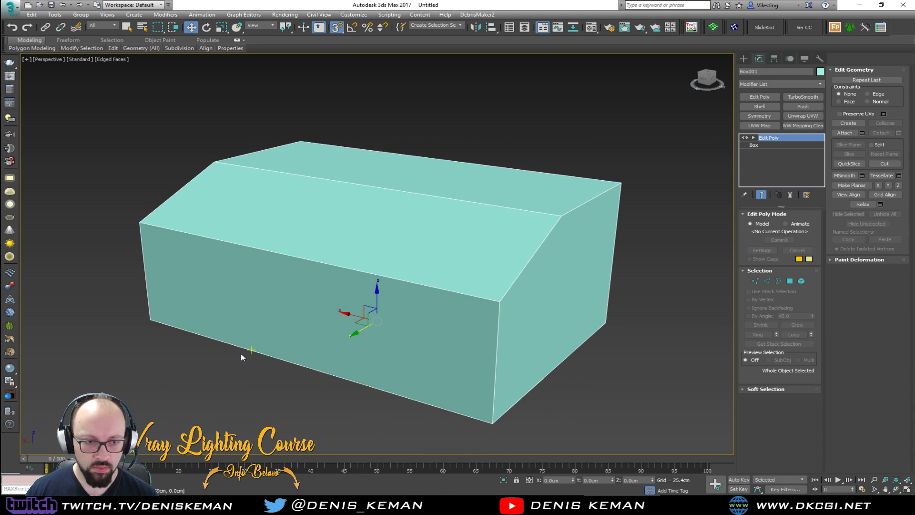
{"action": "middle_click_drag", "start_coordinate": [244, 371], "coordinate": [295, 358]}
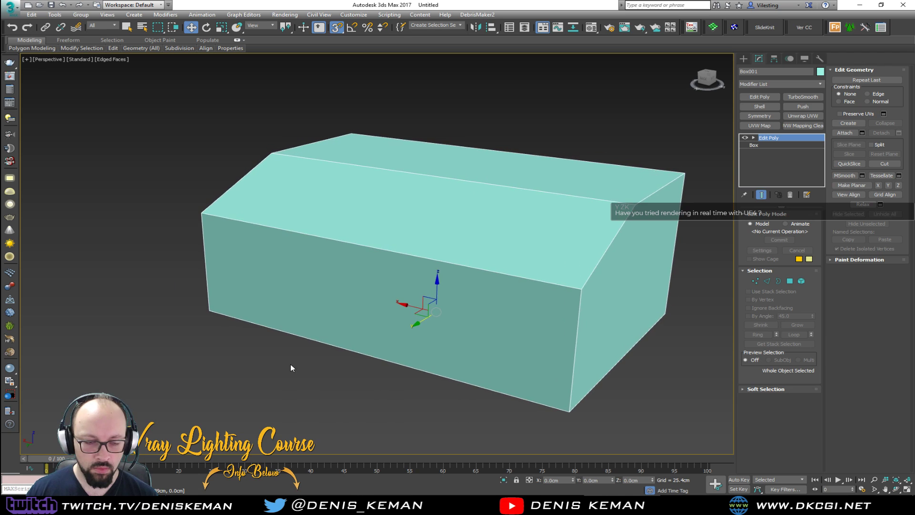
- Select the 80 by 210 cm door box hidden inside the room, move it clear of the walls and delete it
{"action": "key", "text": "F3"}
{"action": "left_click", "coordinate": [316, 334]}
{"action": "key", "text": "F3"}
{"action": "key", "text": "s"}
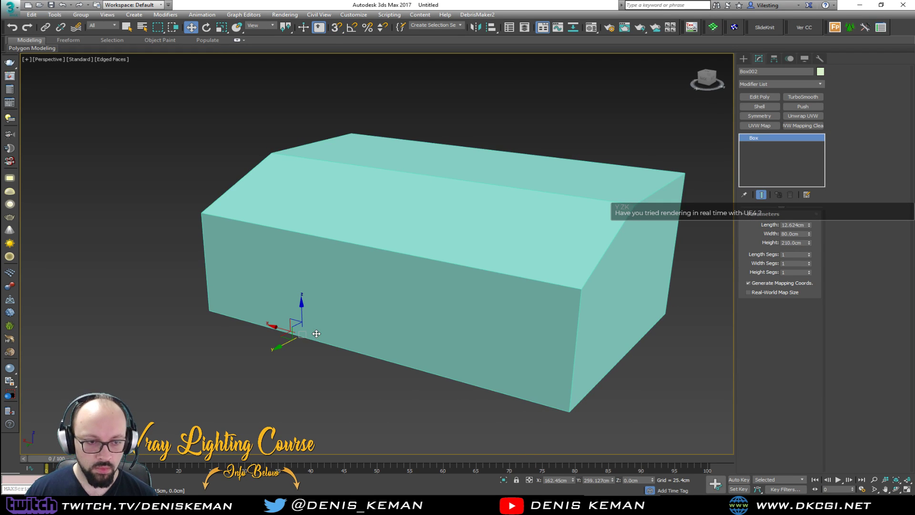
{"action": "scroll", "coordinate": [328, 305], "scroll_direction": "up", "scroll_amount": 6}
{"action": "scroll", "coordinate": [351, 324], "scroll_direction": "down", "scroll_amount": 6}
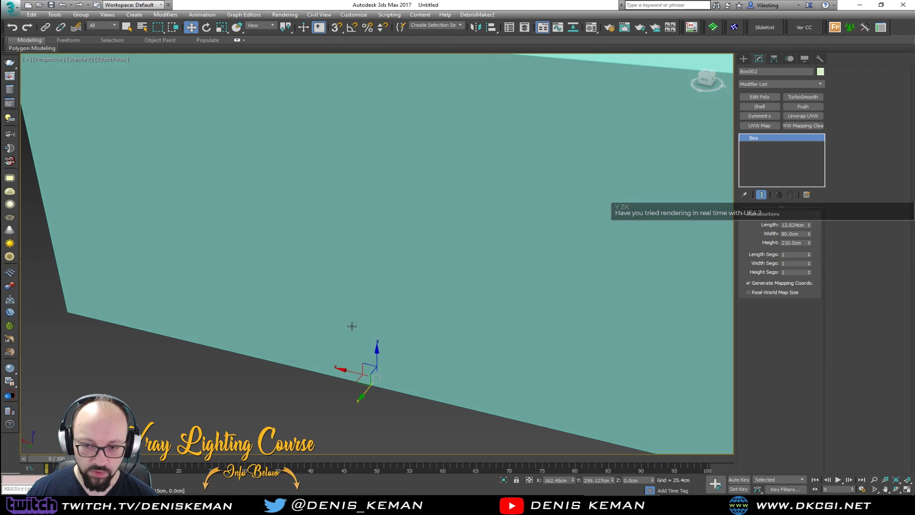
{"action": "middle_click_drag", "start_coordinate": [348, 332], "coordinate": [313, 337], "text": "alt"}
{"action": "left_click_drag", "start_coordinate": [337, 343], "coordinate": [685, 263]}
{"action": "key", "text": "z"}
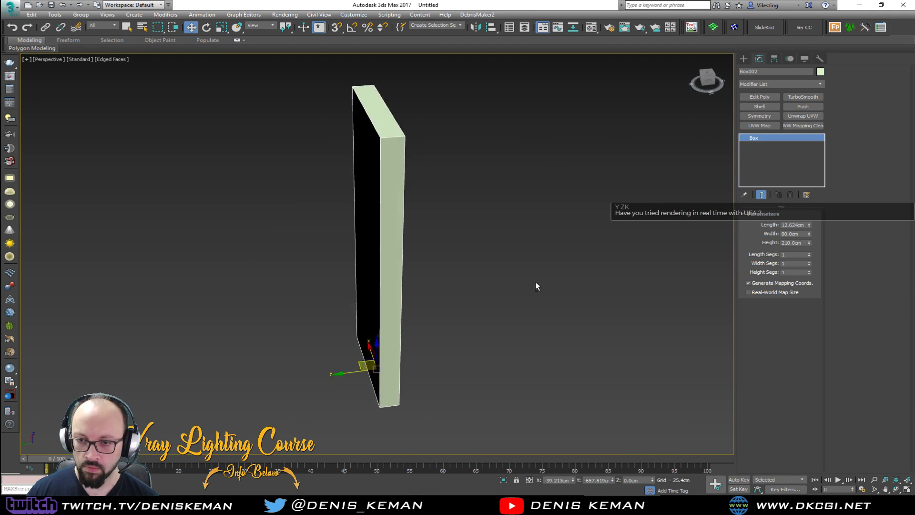
{"action": "scroll", "coordinate": [515, 283], "scroll_direction": "down", "scroll_amount": 5}
{"action": "key", "text": "Delete"}
- Inspect the room's overall shape and check the sloped ceiling and skylight in the Image_07 reference photo
{"action": "left_click", "coordinate": [358, 271]}
{"action": "key", "text": "z"}
{"action": "middle_click_drag", "start_coordinate": [351, 277], "coordinate": [292, 255], "text": "alt"}
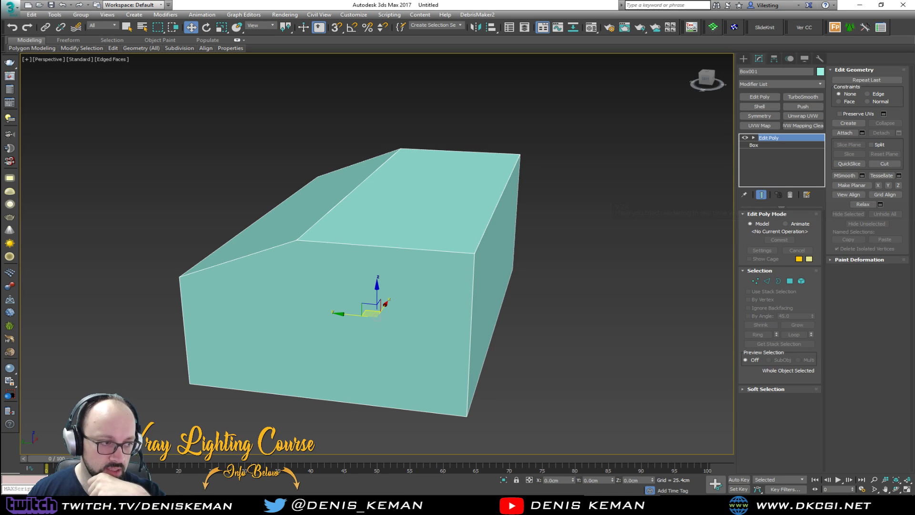
{"action": "left_click", "coordinate": [168, 201]}
{"action": "middle_click_drag", "start_coordinate": [167, 201], "coordinate": [253, 208], "text": "alt"}
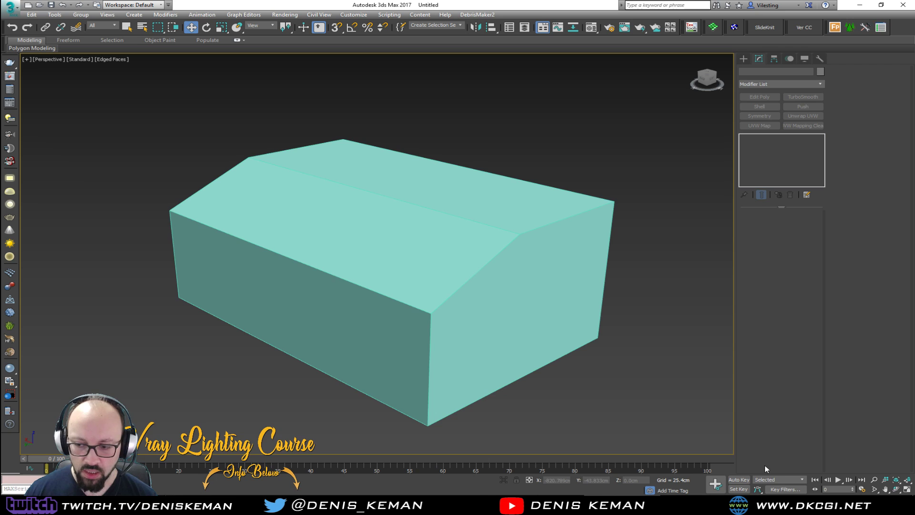
{"action": "left_click", "coordinate": [762, 506]}
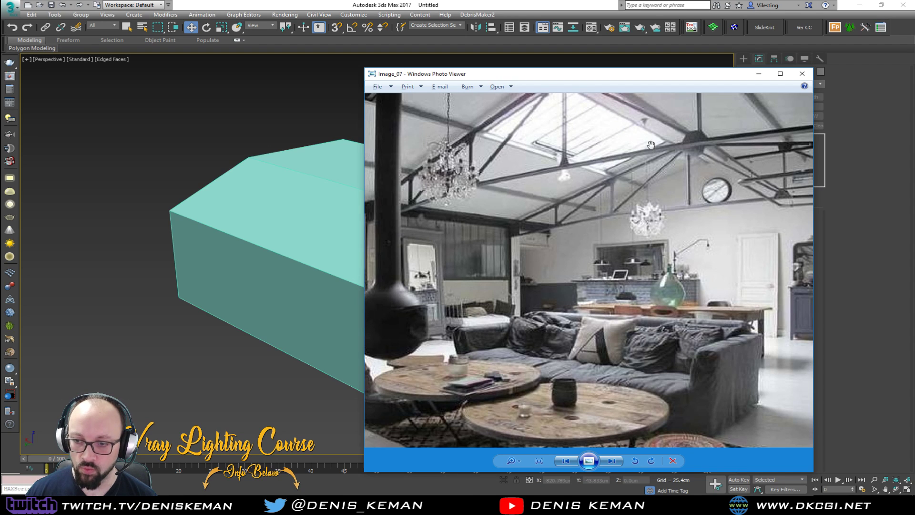
{"action": "left_click_drag", "start_coordinate": [627, 74], "coordinate": [914, 77]}
{"action": "middle_click_drag", "start_coordinate": [297, 273], "coordinate": [400, 272], "text": "alt"}
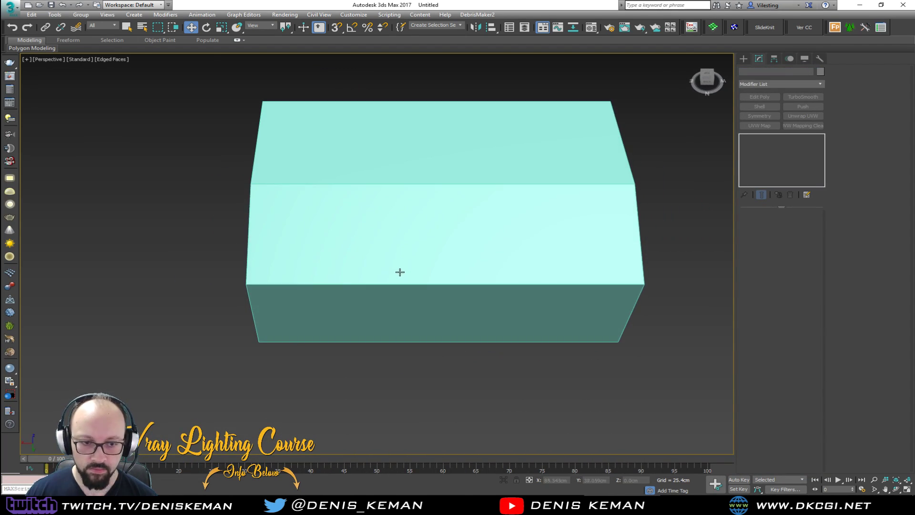
- Create a skylight box in front of the room, about 83 cm high, with length 150 cm and width 300 cm
{"action": "left_click", "coordinate": [744, 59]}
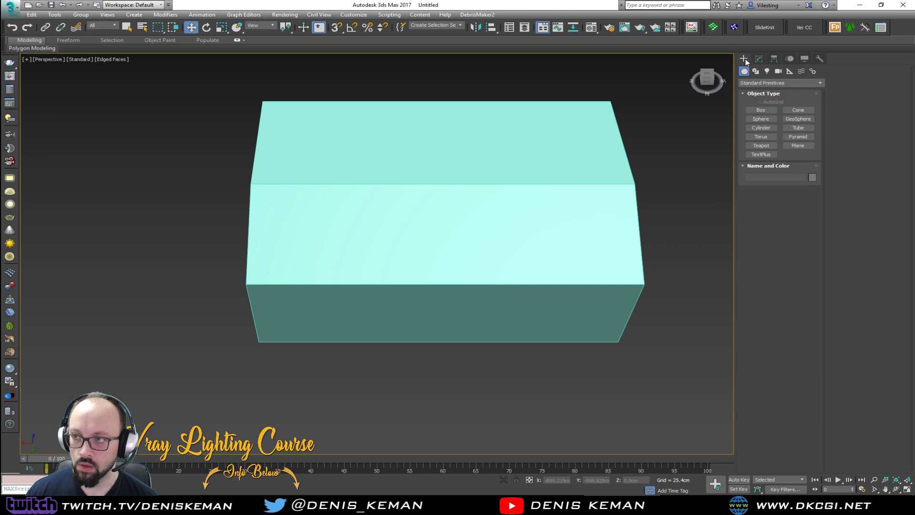
{"action": "left_click", "coordinate": [766, 112]}
{"action": "left_click_drag", "start_coordinate": [316, 384], "coordinate": [434, 427]}
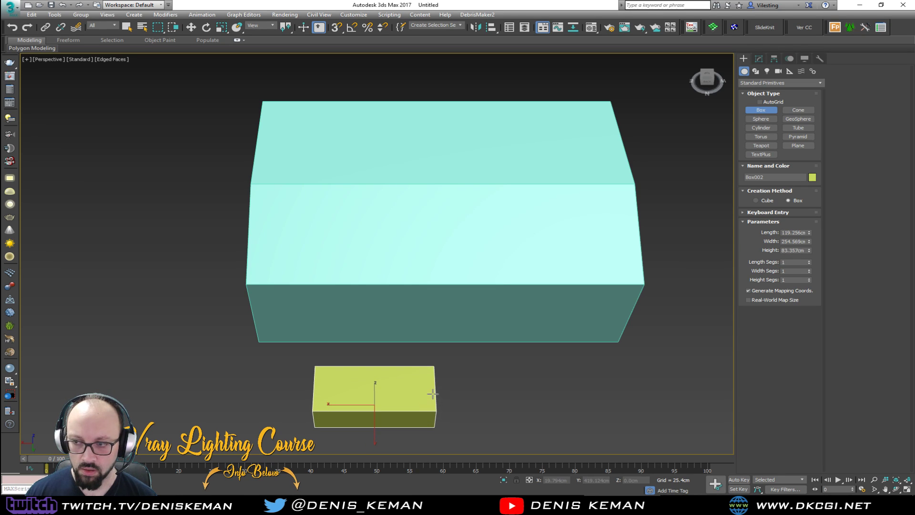
{"action": "left_click_drag", "start_coordinate": [809, 233], "coordinate": [809, 232]}
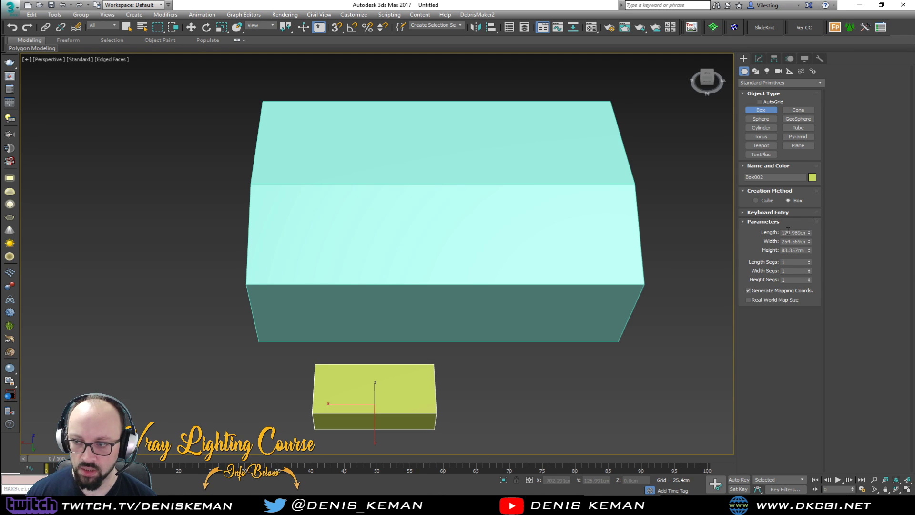
{"action": "double_click", "coordinate": [784, 233]}
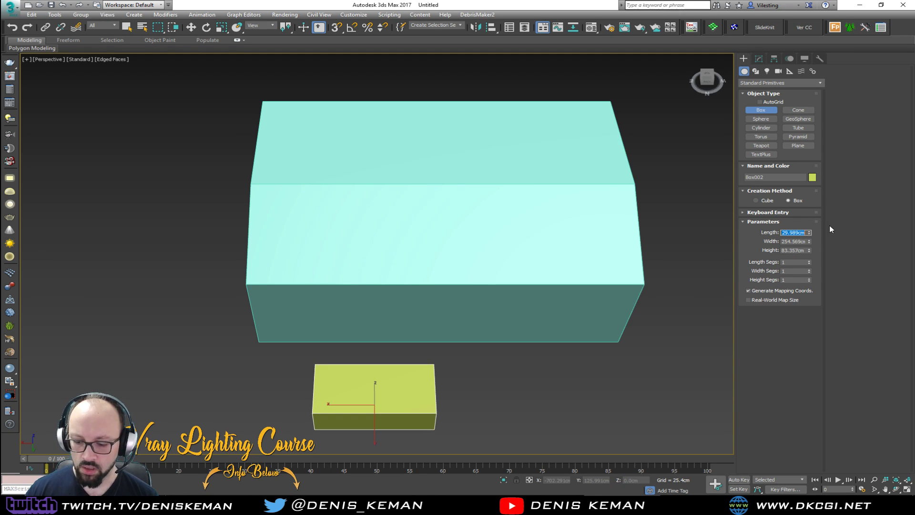
{"action": "type", "text": "150"}
{"action": "key", "text": "Return"}
{"action": "key", "text": "Tab"}
{"action": "type", "text": "30"}
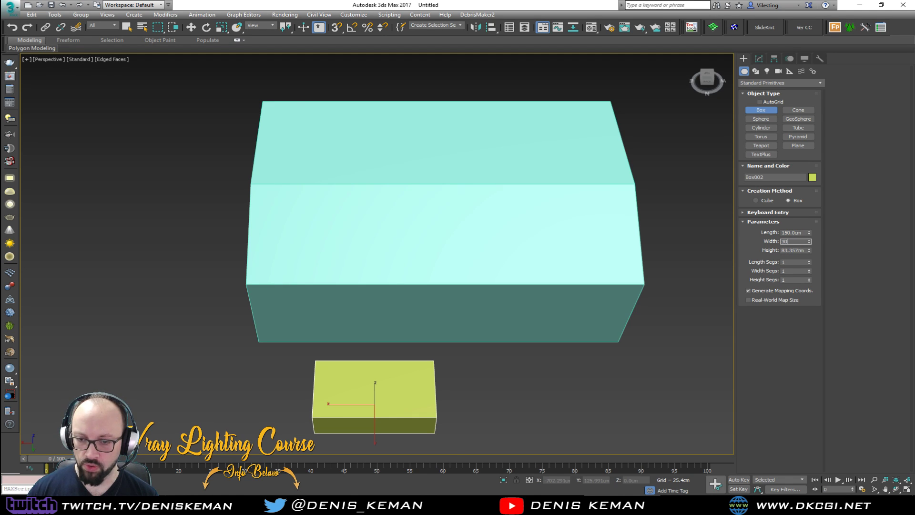
{"action": "type", "text": "0"}
{"action": "key", "text": "Return"}
- Move the skylight box onto the room's sloped ceiling
{"action": "middle_click_drag", "start_coordinate": [514, 235], "coordinate": [323, 411], "text": "alt"}
{"action": "type", "text": "w"}
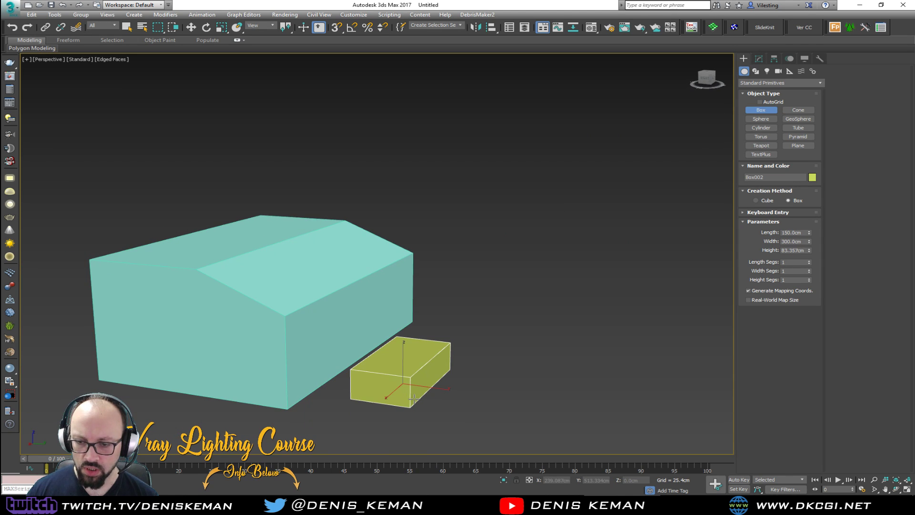
{"action": "middle_click_drag", "start_coordinate": [437, 376], "coordinate": [471, 383]}
{"action": "key", "text": "w"}
{"action": "left_click_drag", "start_coordinate": [469, 386], "coordinate": [354, 281]}
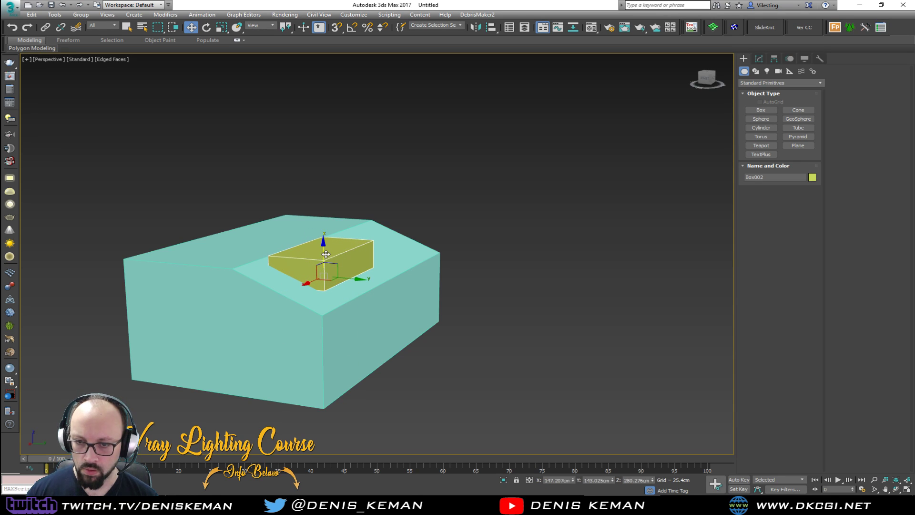
- Stretch the skylight box along Z, lower it to about Z 116 cm through the sloped ceiling, and shift it along X
{"action": "key", "text": "r"}
{"action": "left_click_drag", "start_coordinate": [326, 240], "coordinate": [322, 160]}
{"action": "key", "text": "w"}
{"action": "left_click_drag", "start_coordinate": [323, 267], "coordinate": [320, 293]}
{"action": "middle_click_drag", "start_coordinate": [319, 294], "coordinate": [349, 312], "text": "alt"}
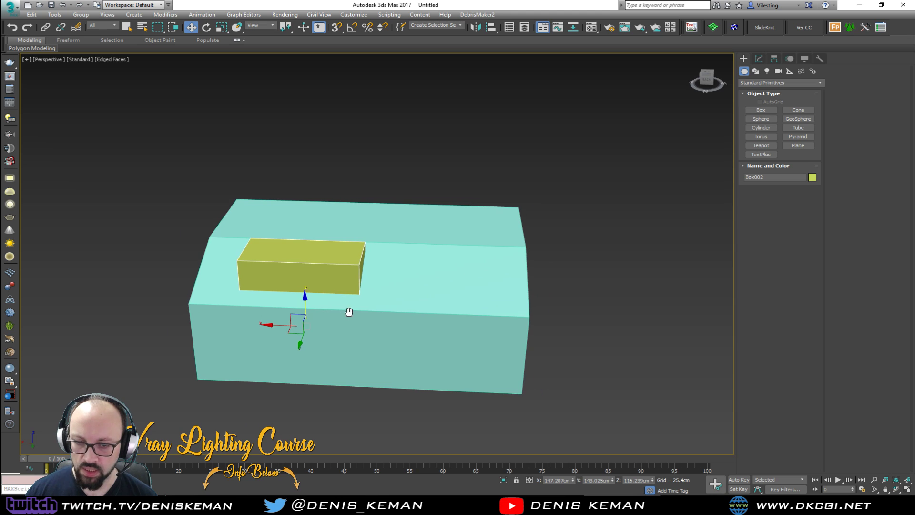
{"action": "left_click_drag", "start_coordinate": [278, 326], "coordinate": [257, 329]}
{"action": "middle_click_drag", "start_coordinate": [300, 309], "coordinate": [224, 294], "text": "alt"}
- Shift the skylight box within the sloped ceiling to about X 193 cm and Y 109 cm
{"action": "left_click", "coordinate": [330, 276]}
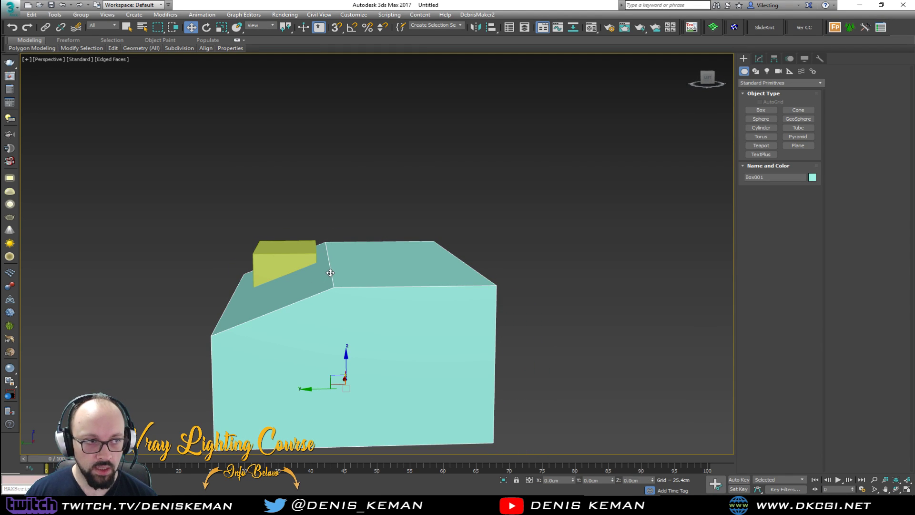
{"action": "key", "text": "alt+e"}
{"action": "key", "text": "2"}
{"action": "left_click", "coordinate": [329, 267]}
{"action": "left_click_drag", "start_coordinate": [303, 258], "coordinate": [327, 262]}
{"action": "key", "text": "2"}
{"action": "left_click", "coordinate": [312, 265]}
{"action": "middle_click_drag", "start_coordinate": [313, 264], "coordinate": [282, 302], "text": "alt"}
{"action": "left_click_drag", "start_coordinate": [268, 336], "coordinate": [282, 333]}
- Copy the skylight box along X to about -247 cm on the same roof slope
{"action": "middle_click_drag", "start_coordinate": [281, 332], "coordinate": [348, 325], "text": "alt"}
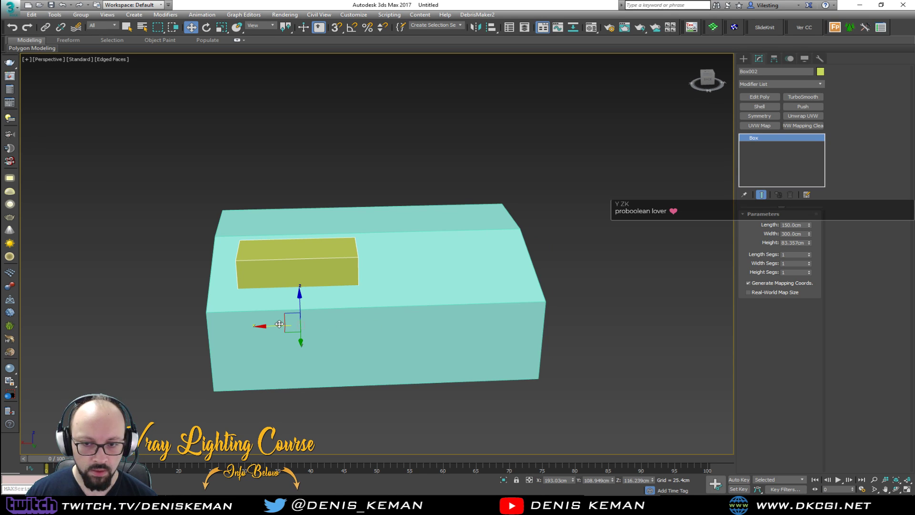
{"action": "left_click_drag", "start_coordinate": [276, 326], "coordinate": [440, 320], "text": "shift"}
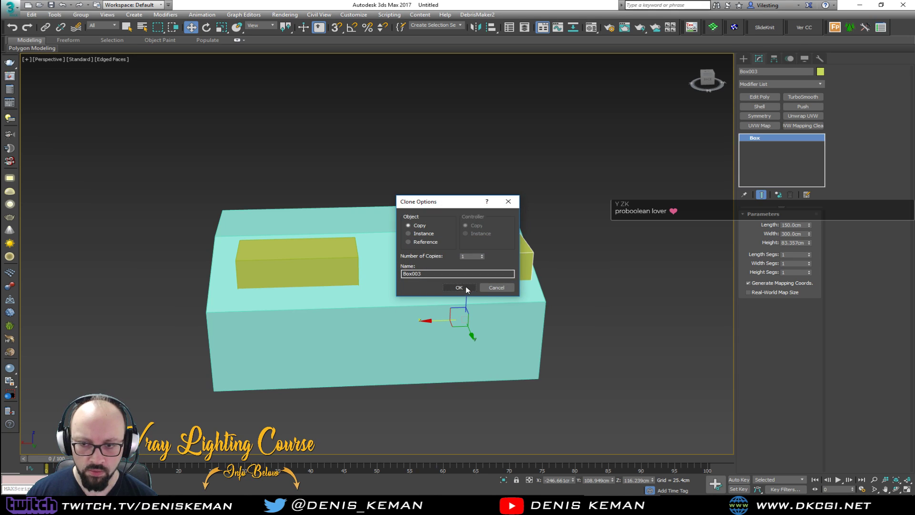
{"action": "left_click", "coordinate": [464, 288]}
{"action": "left_click", "coordinate": [474, 302]}
{"action": "middle_click_drag", "start_coordinate": [474, 302], "coordinate": [484, 318], "text": "alt"}
{"action": "left_click", "coordinate": [483, 318]}
{"action": "left_click_drag", "start_coordinate": [459, 311], "coordinate": [469, 313]}
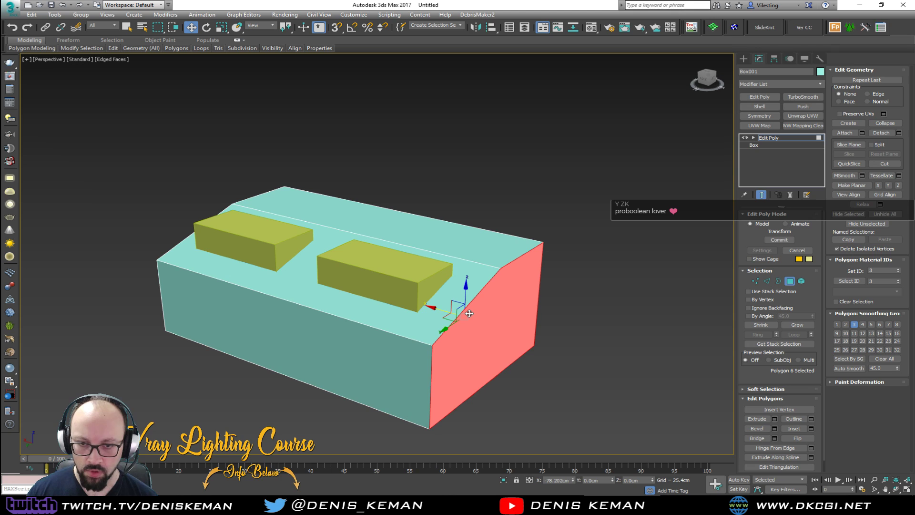
{"action": "key", "text": "shift+z"}
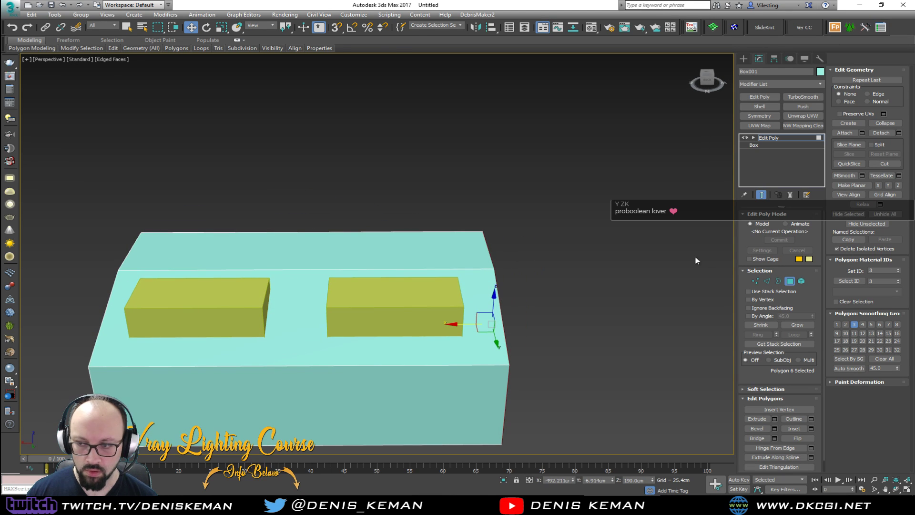
- Leave the room's polygon editing and slide the copied skylight box along X closer to the end wall
{"action": "left_click", "coordinate": [790, 281]}
{"action": "left_click", "coordinate": [368, 315]}
{"action": "left_click_drag", "start_coordinate": [370, 371], "coordinate": [387, 371]}
{"action": "left_click", "coordinate": [581, 299]}
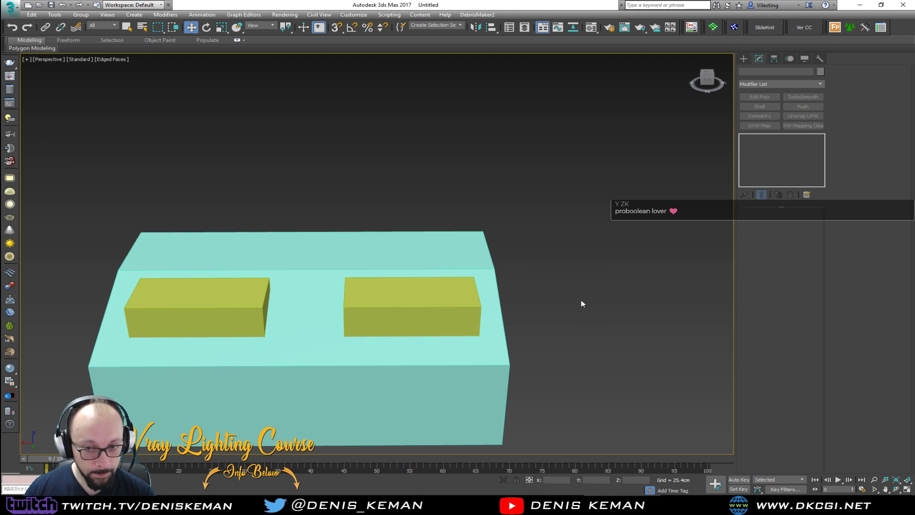
- Select the room box and save the scene as Industrial_Scene_)1.max
{"action": "middle_click_drag", "start_coordinate": [539, 305], "coordinate": [489, 297], "text": "alt"}
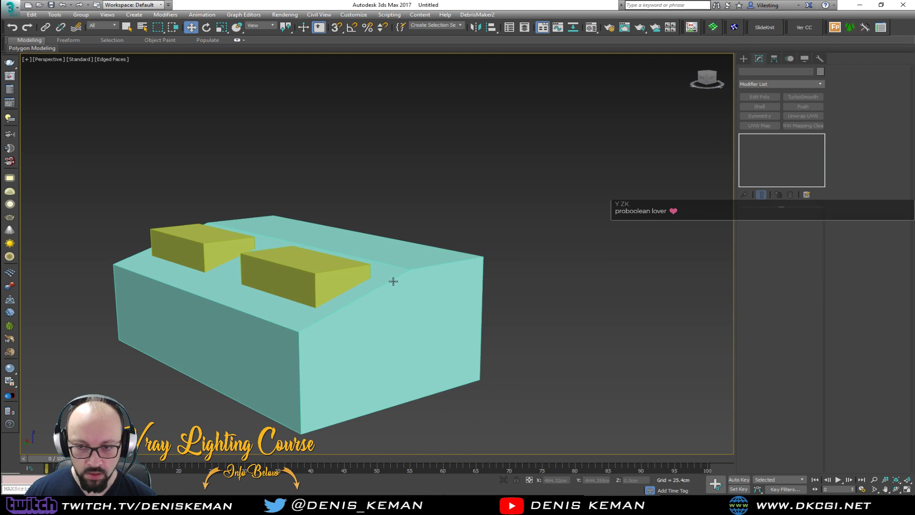
{"action": "scroll", "coordinate": [390, 280], "scroll_direction": "up", "scroll_amount": 3}
{"action": "key", "text": "F4"}
{"action": "left_click", "coordinate": [382, 329]}
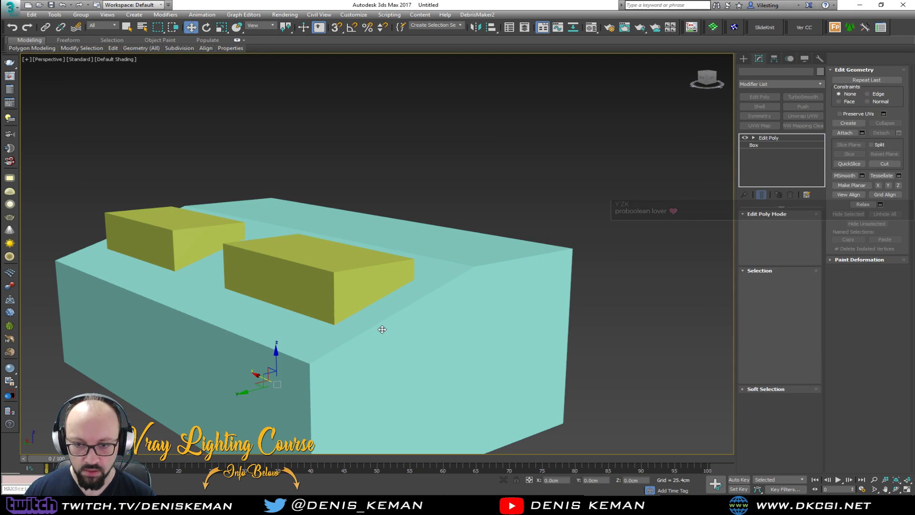
{"action": "key", "text": "F4"}
{"action": "left_click", "coordinate": [10, 6]}
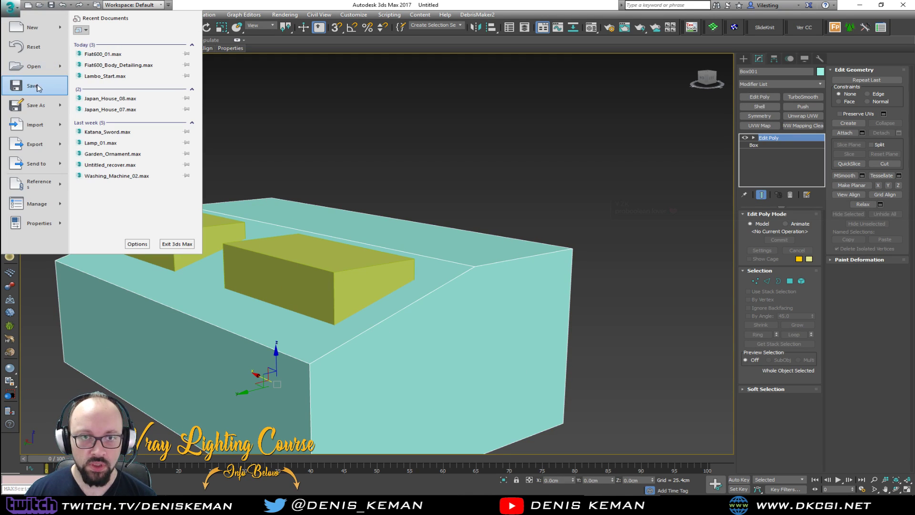
{"action": "key", "text": "Escape"}
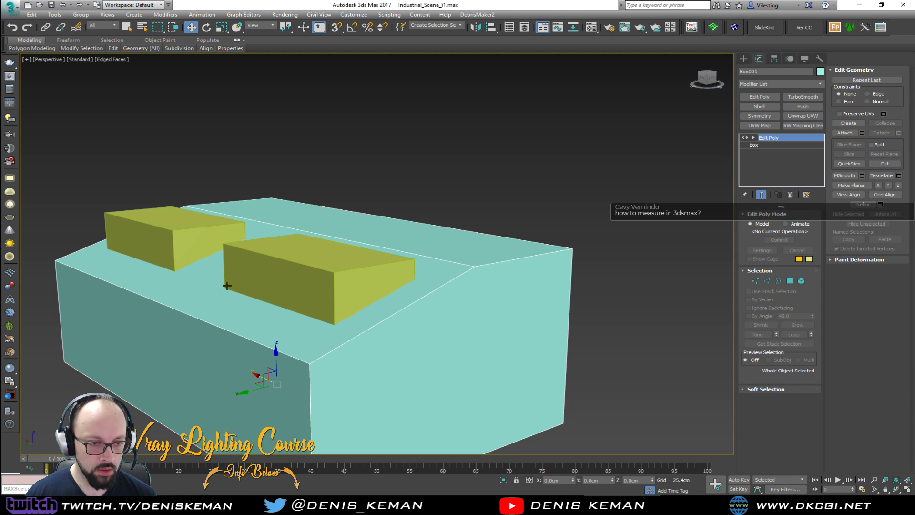
- Measure the base edge of the room's gable end wall from corner to corner with a snapped Tape helper
{"action": "scroll", "coordinate": [223, 296], "scroll_direction": "down", "scroll_amount": 2}
{"action": "middle_click_drag", "start_coordinate": [245, 233], "coordinate": [257, 269], "text": "alt"}
{"action": "left_click", "coordinate": [744, 58]}
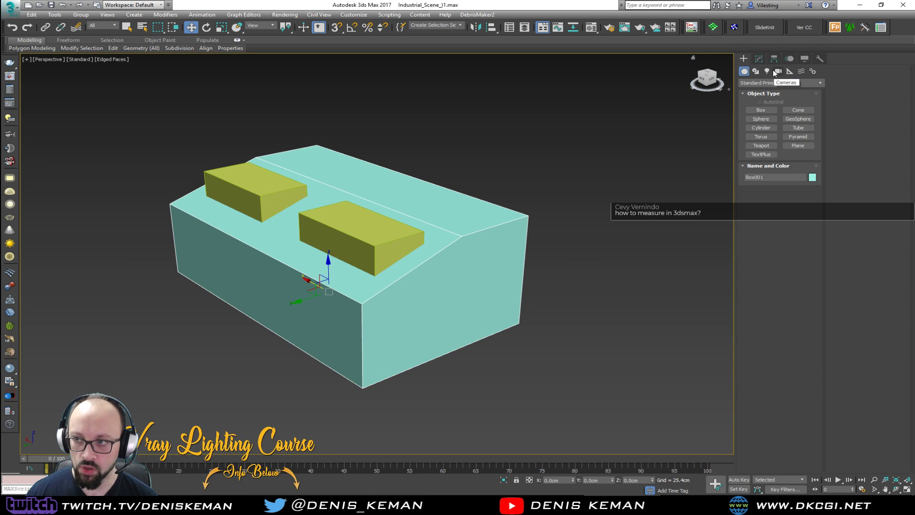
{"action": "left_click", "coordinate": [790, 71]}
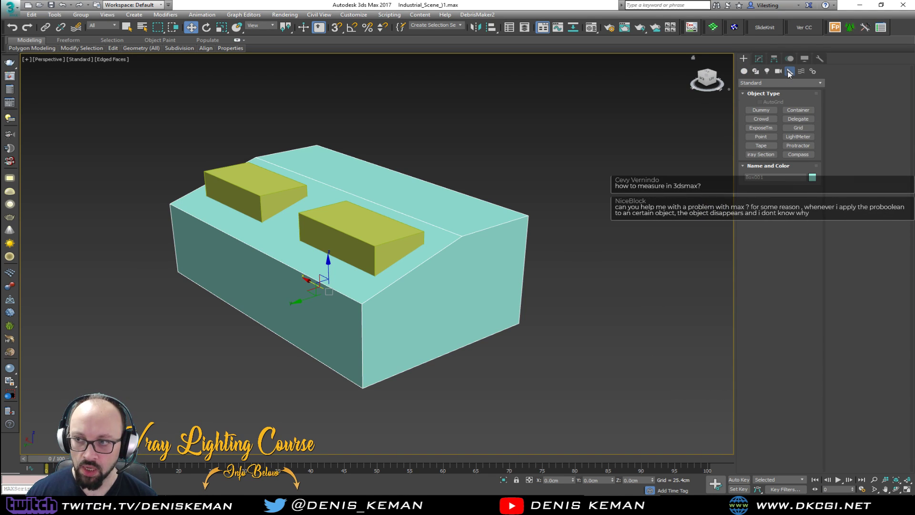
{"action": "left_click", "coordinate": [763, 146]}
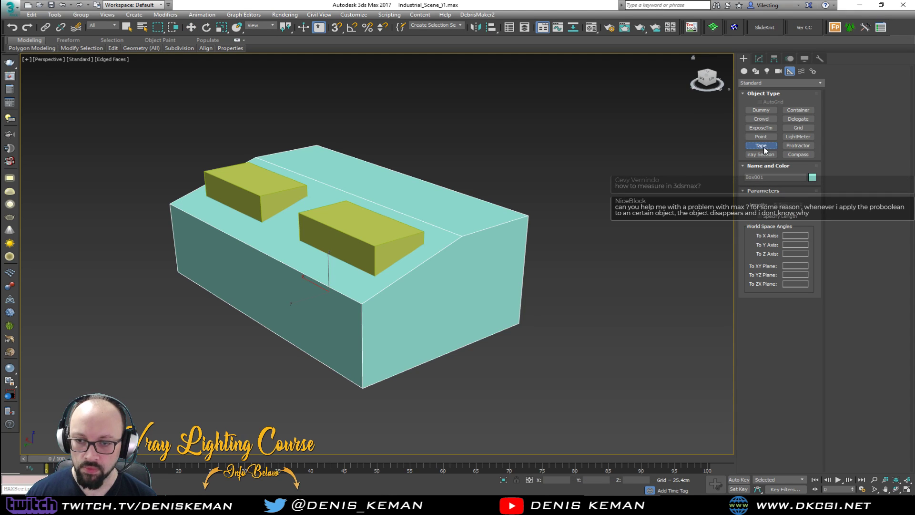
{"action": "key", "text": "s"}
{"action": "left_click_drag", "start_coordinate": [363, 387], "coordinate": [519, 324]}
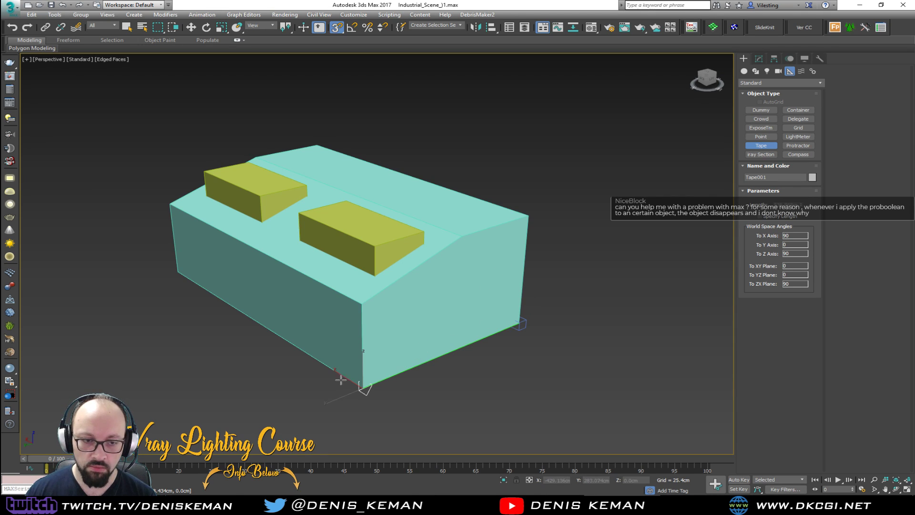
{"action": "right_click", "coordinate": [447, 376]}
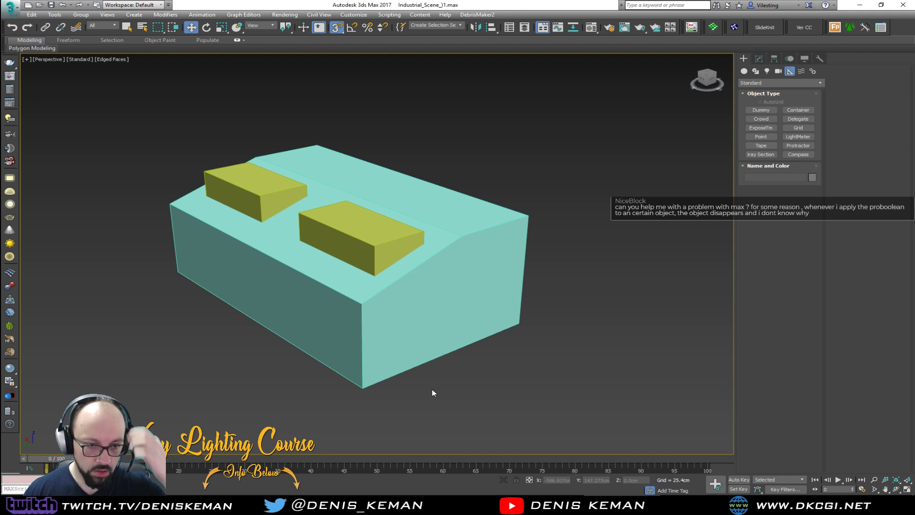
- Subtract both skylight boxes from the room with a ProBoolean compound object
{"action": "scroll", "coordinate": [340, 328], "scroll_direction": "up", "scroll_amount": 3}
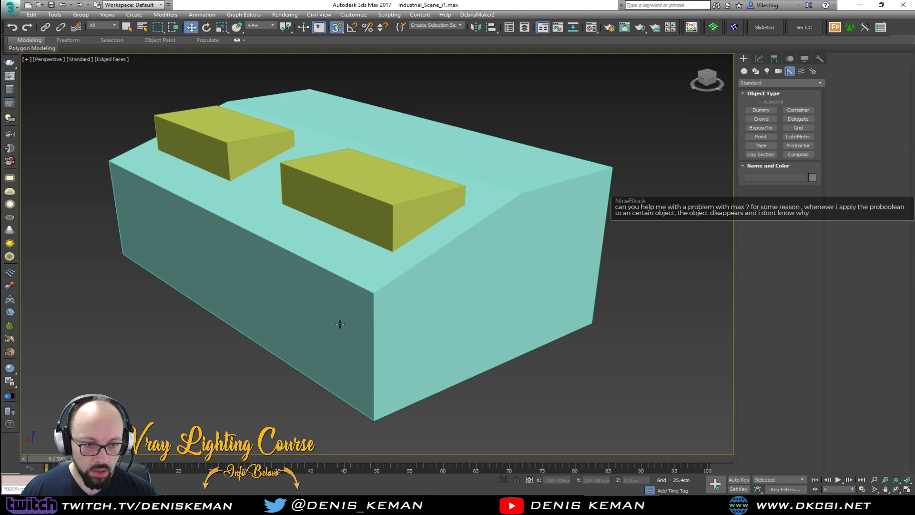
{"action": "middle_click_drag", "start_coordinate": [347, 321], "coordinate": [281, 324], "text": "alt"}
{"action": "left_click", "coordinate": [298, 323]}
{"action": "left_click", "coordinate": [744, 72]}
{"action": "left_click", "coordinate": [768, 84]}
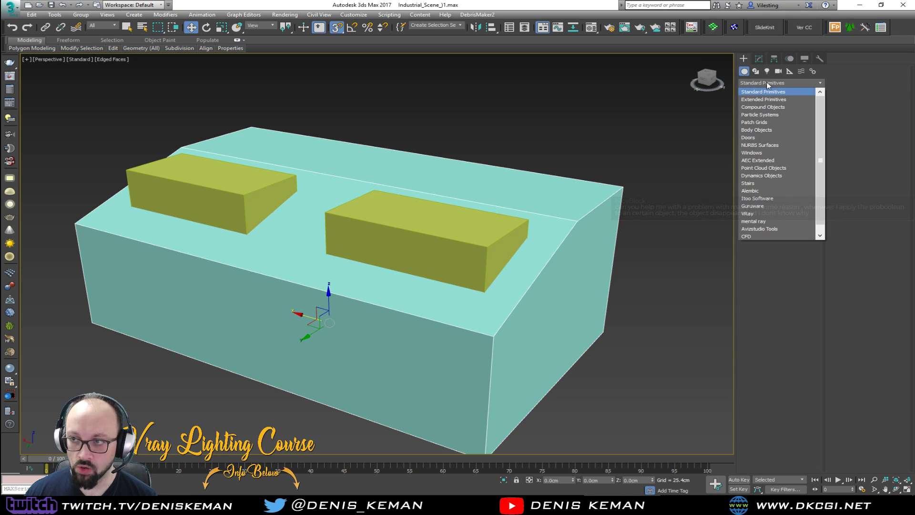
{"action": "left_click", "coordinate": [764, 106]}
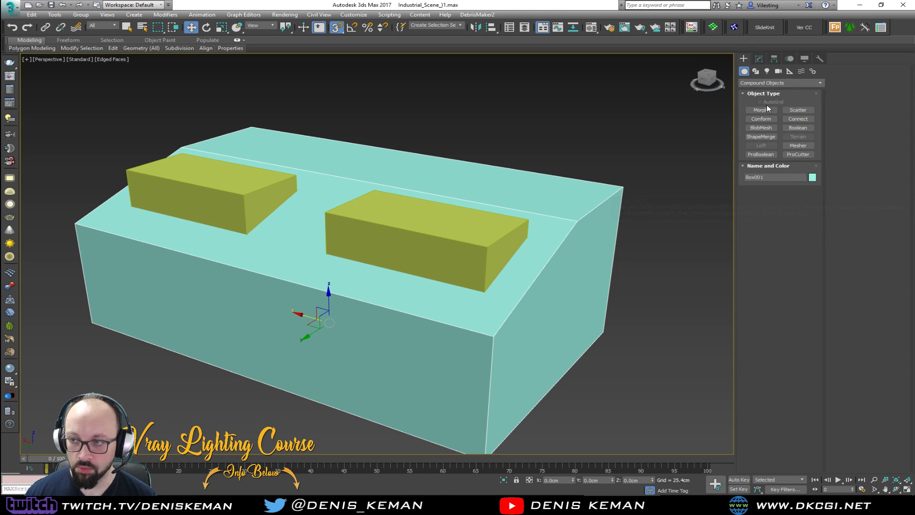
{"action": "left_click", "coordinate": [769, 155]}
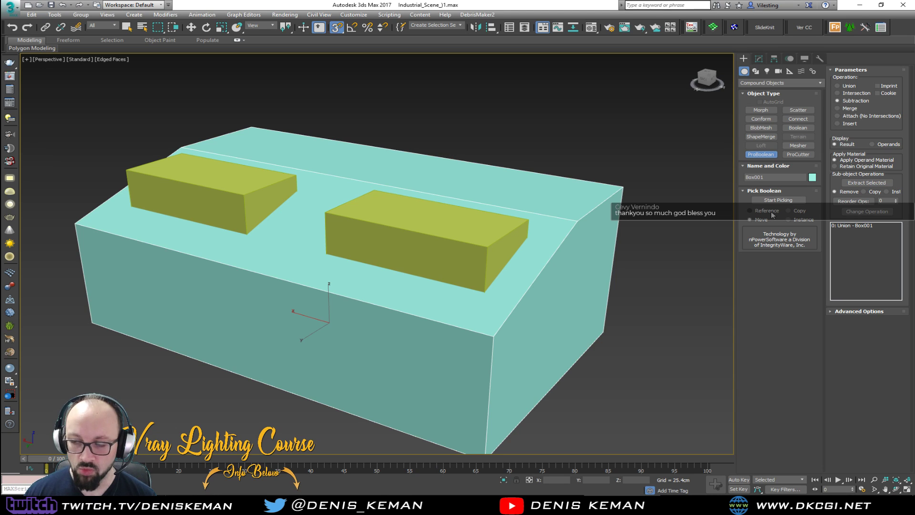
{"action": "left_click", "coordinate": [783, 201]}
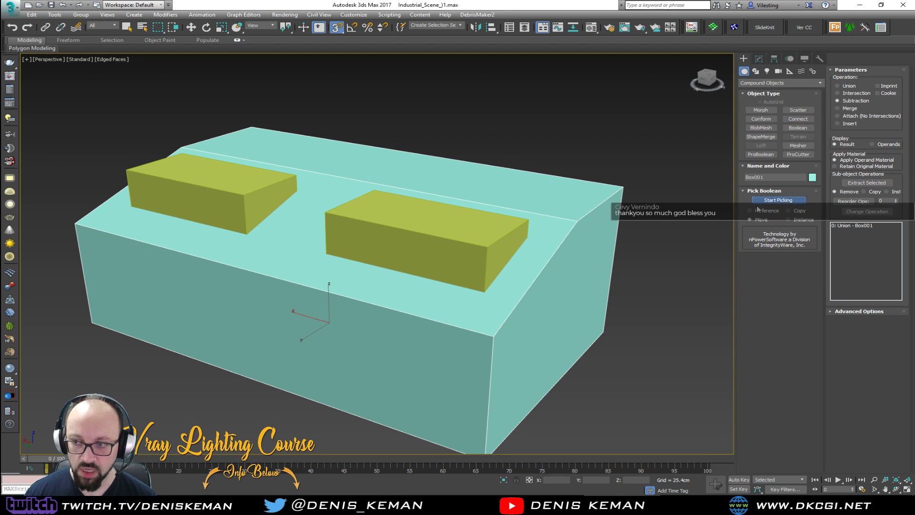
{"action": "left_click", "coordinate": [458, 238]}
{"action": "left_click", "coordinate": [243, 200]}
{"action": "middle_click_drag", "start_coordinate": [242, 201], "coordinate": [224, 191], "text": "alt"}
{"action": "middle_click_drag", "start_coordinate": [213, 187], "coordinate": [250, 198], "text": "alt"}
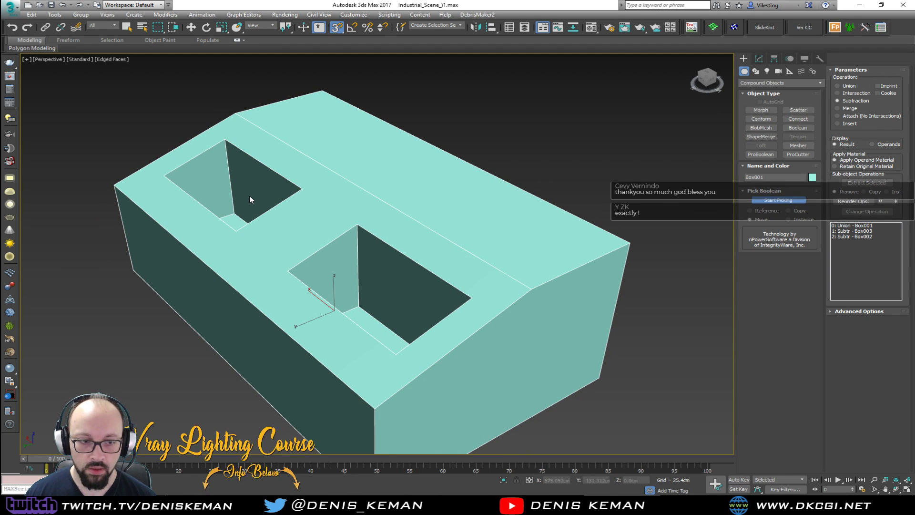
{"action": "middle_click_drag", "start_coordinate": [346, 217], "coordinate": [343, 243]}
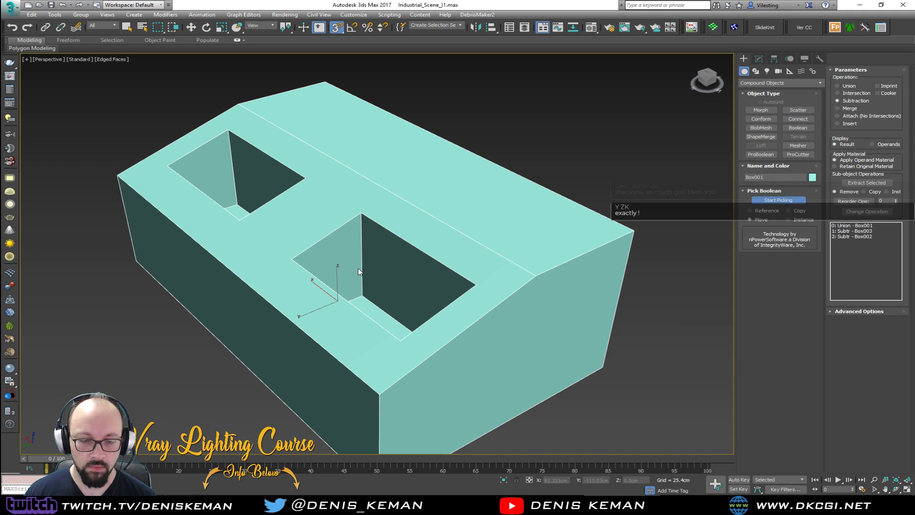
{"action": "key", "text": "w"}
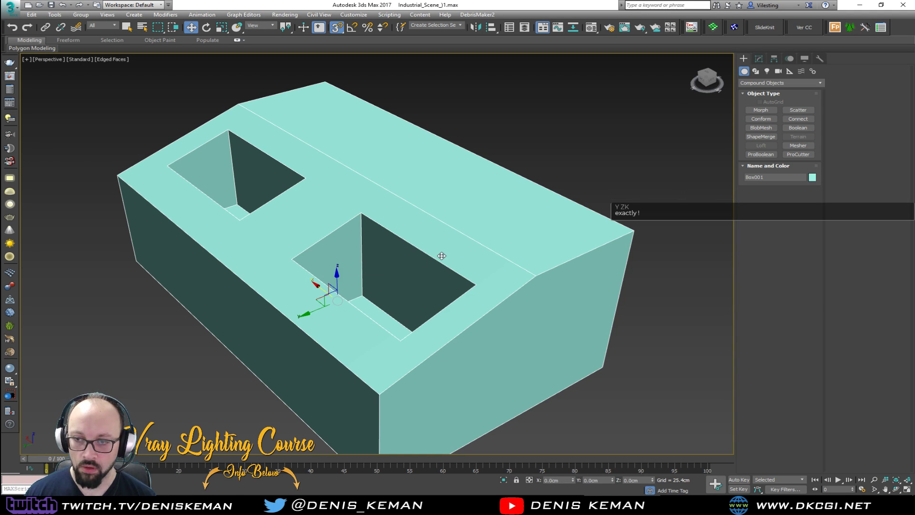
- Examine the room's ProBoolean operands, selecting the two subtracted skylight boxes in turn at operand level
{"action": "left_click", "coordinate": [758, 58]}
{"action": "left_click", "coordinate": [855, 231]}
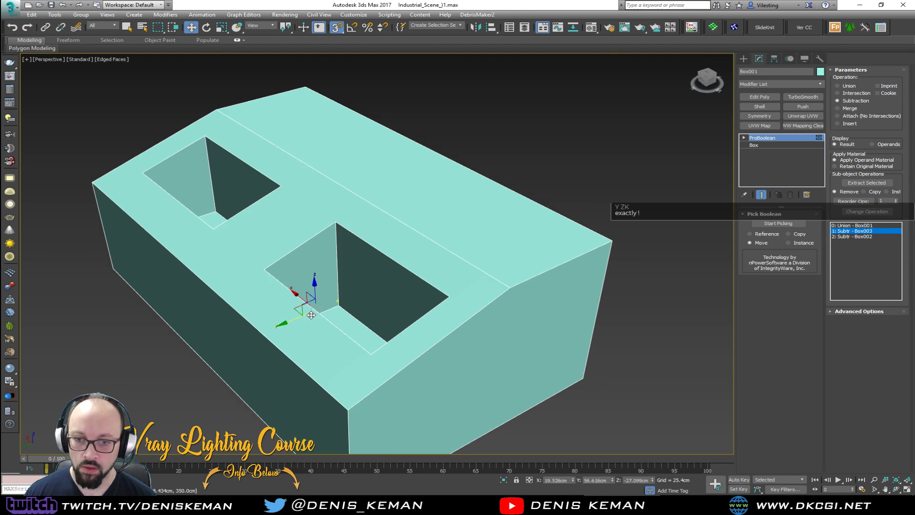
{"action": "left_click", "coordinate": [852, 227]}
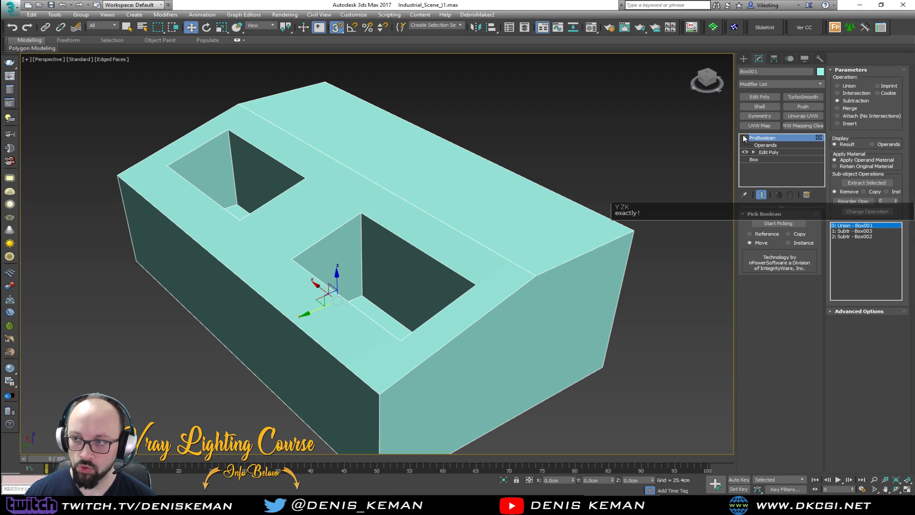
{"action": "left_click", "coordinate": [765, 145]}
{"action": "mouse_move", "coordinate": [333, 310]}
{"action": "left_mouse_down"}
{"action": "mouse_move", "coordinate": [303, 312]}
{"action": "mouse_move", "coordinate": [350, 291]}
{"action": "mouse_move", "coordinate": [308, 306]}
{"action": "mouse_move", "coordinate": [348, 309]}
{"action": "left_mouse_up"}
{"action": "left_click", "coordinate": [858, 230]}
{"action": "left_click_drag", "start_coordinate": [393, 345], "coordinate": [353, 365]}
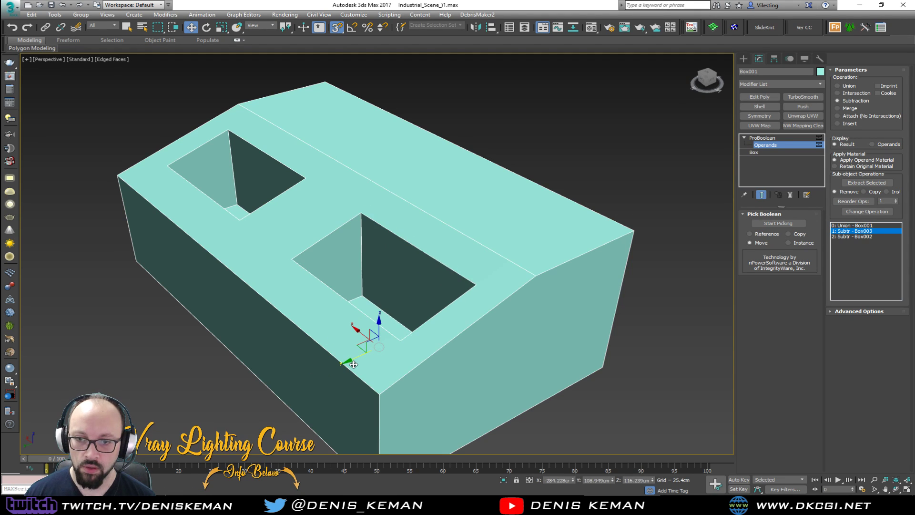
{"action": "left_click", "coordinate": [855, 236]}
{"action": "left_click_drag", "start_coordinate": [225, 250], "coordinate": [244, 267]}
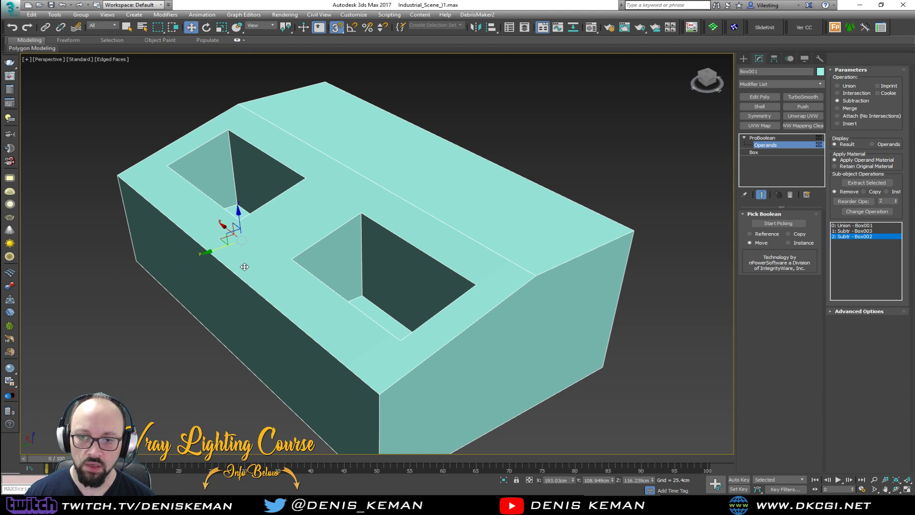
{"action": "middle_click_drag", "start_coordinate": [286, 245], "coordinate": [266, 190], "text": "alt"}
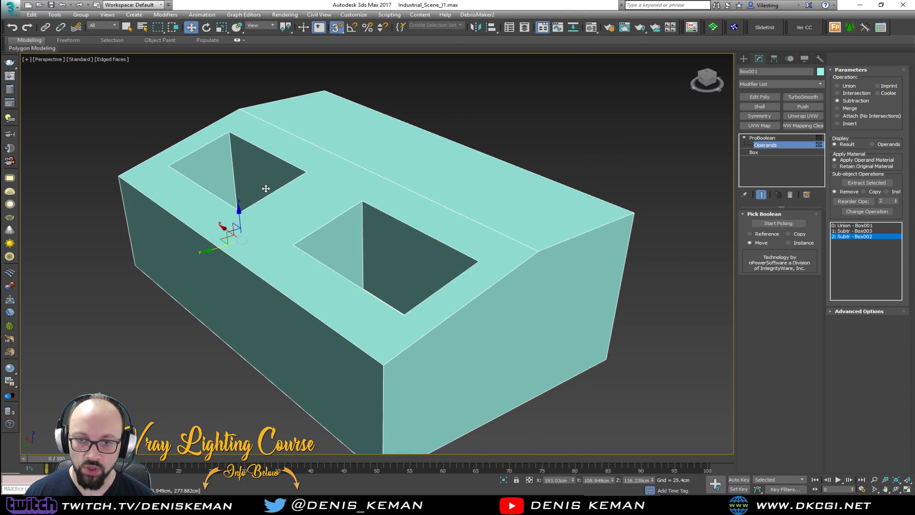
- Convert the room with its skylight cutouts to an Editable Poly
{"action": "left_click", "coordinate": [743, 138]}
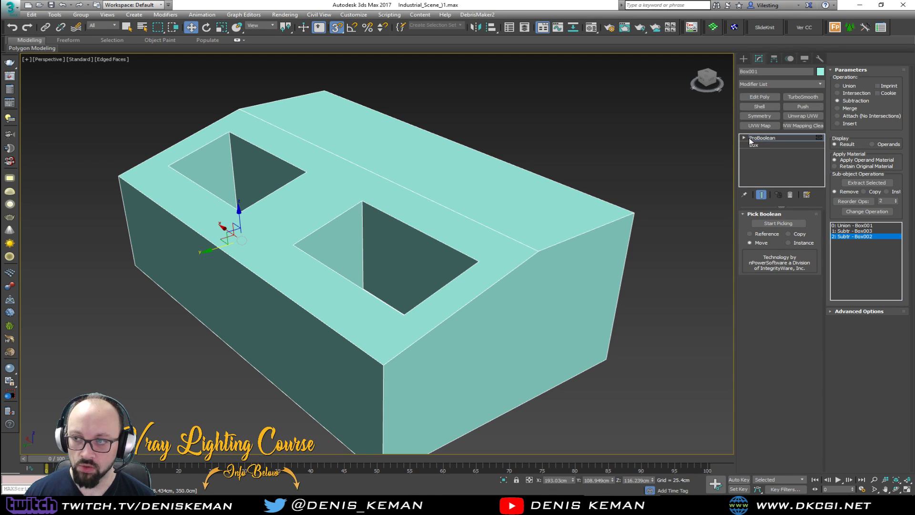
{"action": "right_click", "coordinate": [410, 242]}
{"action": "mouse_move", "coordinate": [472, 335]}
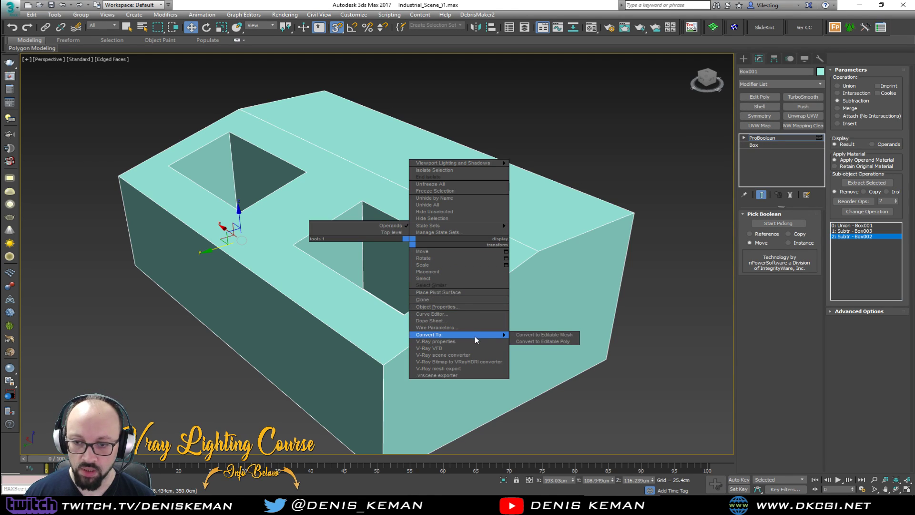
{"action": "left_click", "coordinate": [536, 339]}
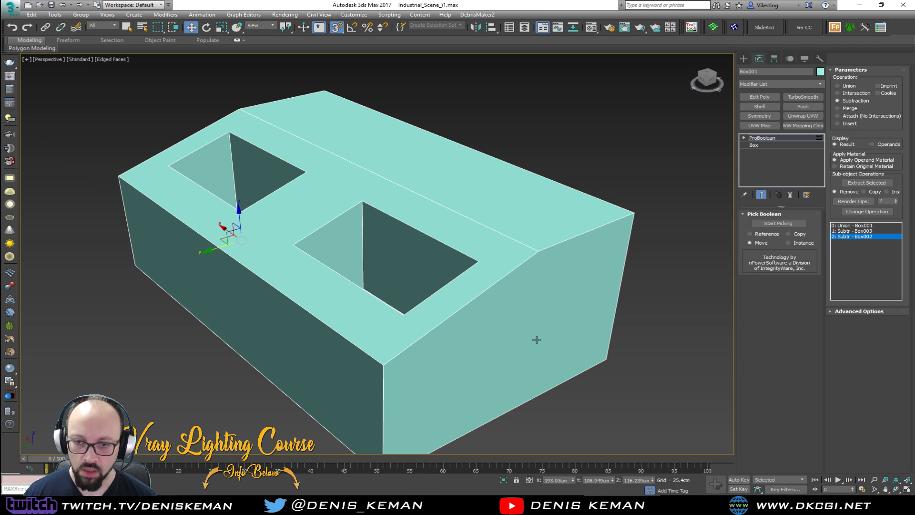
- Delete the floor and side polygons of both skylight recesses, leaving only openings in the sloped roof
{"action": "middle_click_drag", "start_coordinate": [398, 274], "coordinate": [279, 221], "text": "alt"}
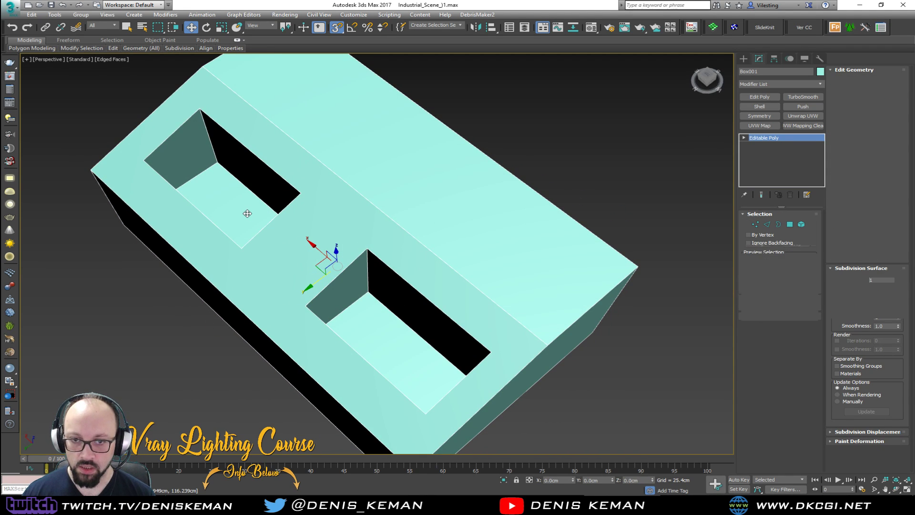
{"action": "key", "text": "4"}
{"action": "left_click", "coordinate": [376, 328], "text": "ctrl"}
{"action": "left_click", "coordinate": [378, 329], "text": "ctrl"}
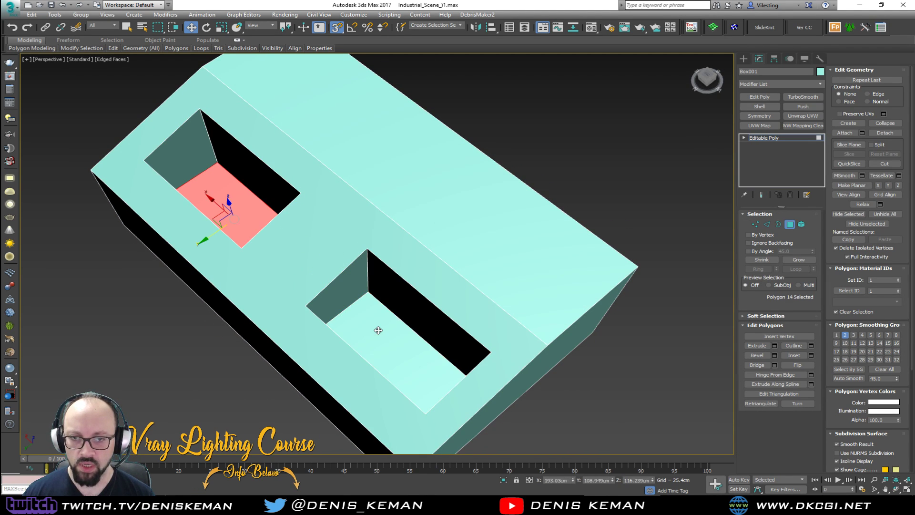
{"action": "key", "text": "ctrl+Page_Up"}
{"action": "key", "text": "Delete"}
{"action": "middle_click_drag", "start_coordinate": [378, 329], "coordinate": [482, 292], "text": "alt"}
{"action": "left_click", "coordinate": [789, 225]}
{"action": "middle_click_drag", "start_coordinate": [427, 260], "coordinate": [401, 262], "text": "alt"}
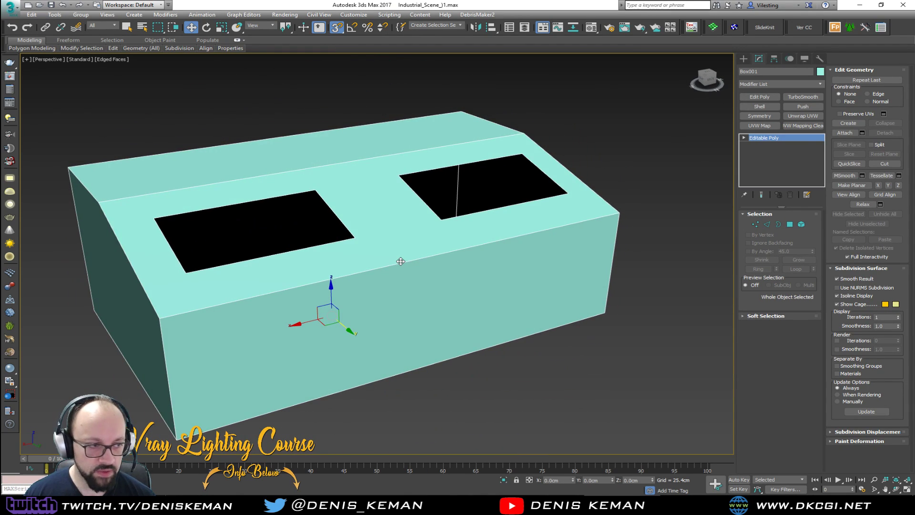
{"action": "middle_click_drag", "start_coordinate": [201, 301], "coordinate": [240, 296]}
- Check the Image_07 reference photo and insert an edge loop around the room near the end wall, beside the closest skylight opening
{"action": "key", "text": "alt+Tab"}
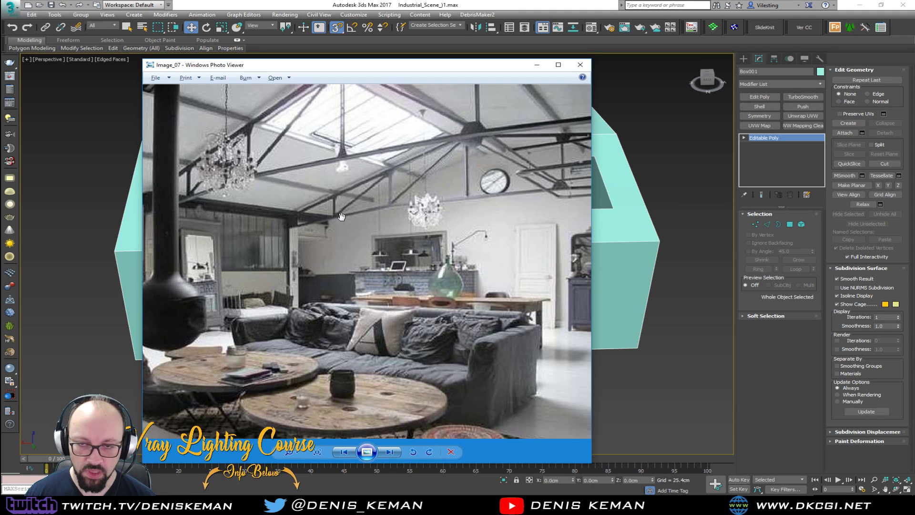
{"action": "key", "text": "alt+Tab"}
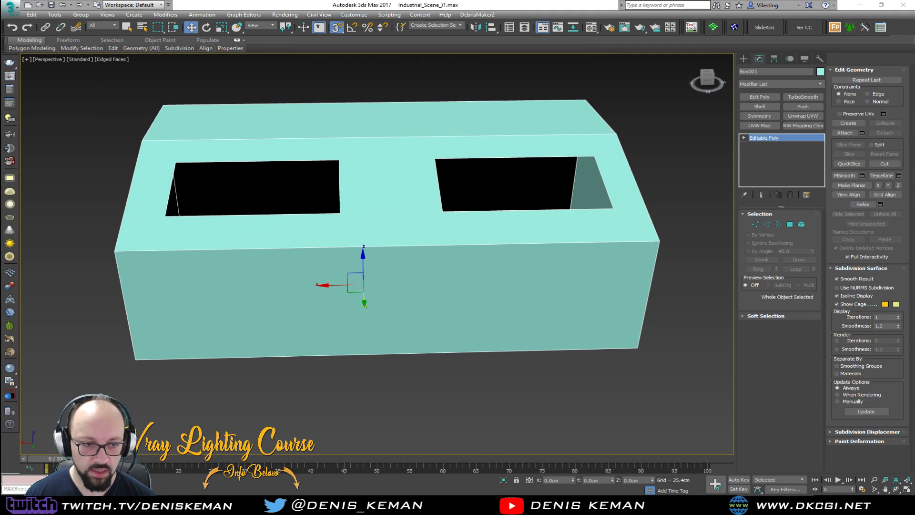
{"action": "middle_click_drag", "start_coordinate": [167, 292], "coordinate": [306, 296]}
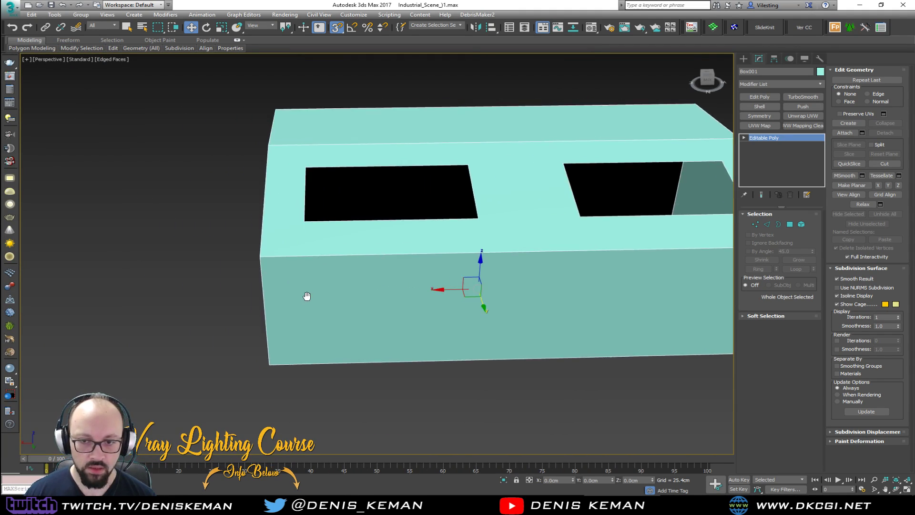
{"action": "key", "text": "alt+shift+w"}
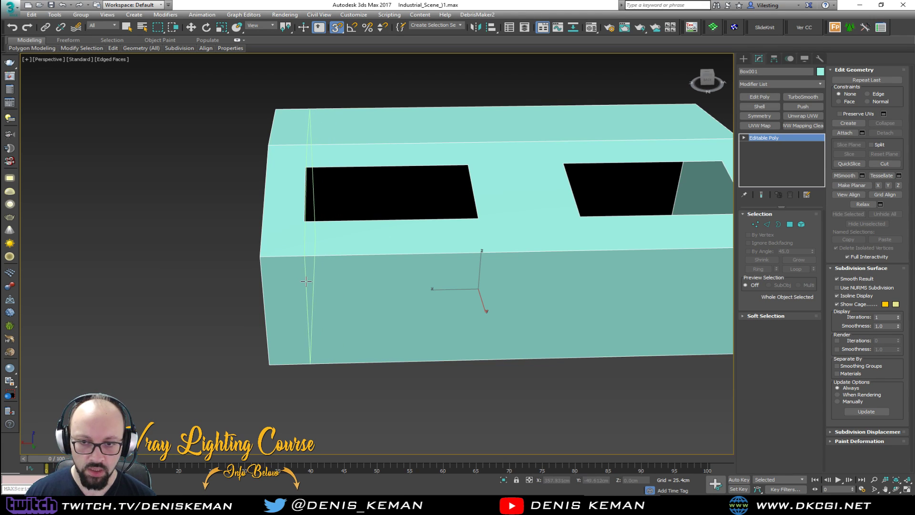
{"action": "key", "text": "w"}
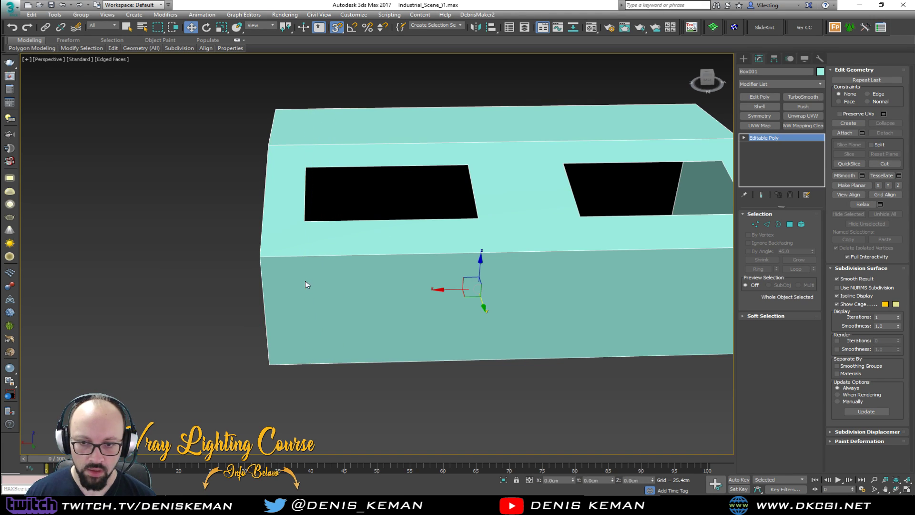
{"action": "middle_click_drag", "start_coordinate": [309, 258], "coordinate": [335, 258], "text": "alt"}
{"action": "scroll", "coordinate": [335, 258], "scroll_direction": "up", "scroll_amount": 3}
{"action": "key", "text": "shift+alt+w"}
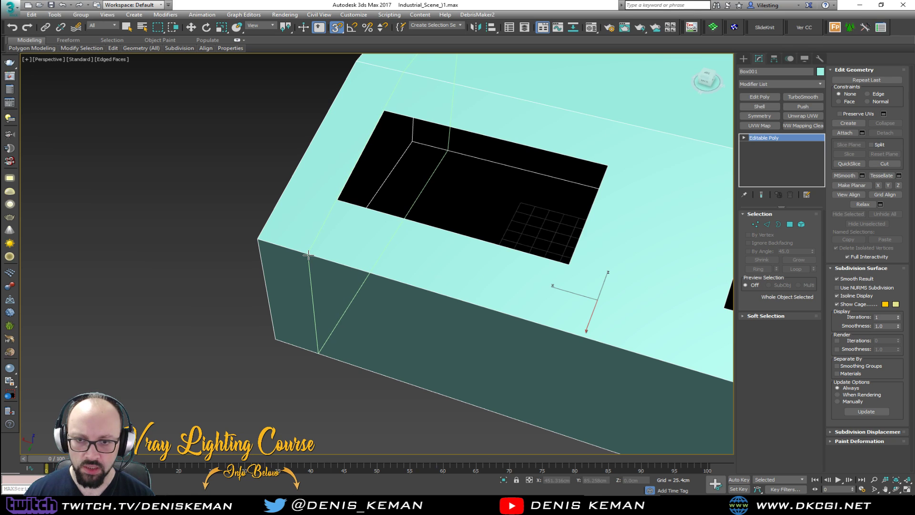
{"action": "left_click", "coordinate": [309, 255]}
{"action": "right_click", "coordinate": [329, 264]}
- Connect the near skylight's two outer corner vertices to the loop vertices at the eave and the upper roof edge
{"action": "mouse_move", "coordinate": [328, 232]}
{"action": "middle_mouse_down", "text": "alt"}
{"action": "mouse_move", "coordinate": [333, 261]}
{"action": "mouse_move", "coordinate": [334, 239]}
{"action": "middle_mouse_up", "text": "alt"}
{"action": "key", "text": "2"}
{"action": "double_click", "coordinate": [332, 275]}
{"action": "left_click", "coordinate": [385, 188]}
{"action": "key", "text": "1"}
{"action": "left_click", "coordinate": [276, 406]}
{"action": "left_click", "coordinate": [323, 320], "text": "ctrl"}
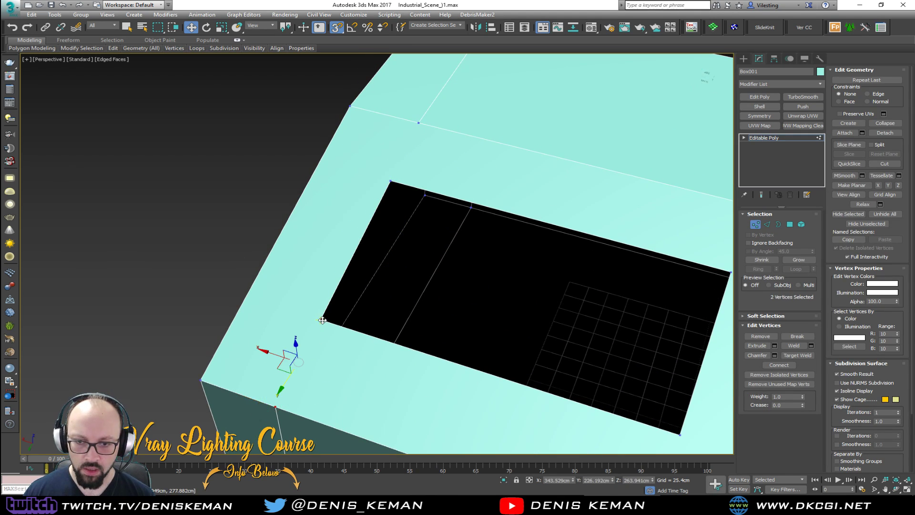
{"action": "left_click", "coordinate": [390, 182]}
{"action": "left_click", "coordinate": [418, 123], "text": "ctrl"}
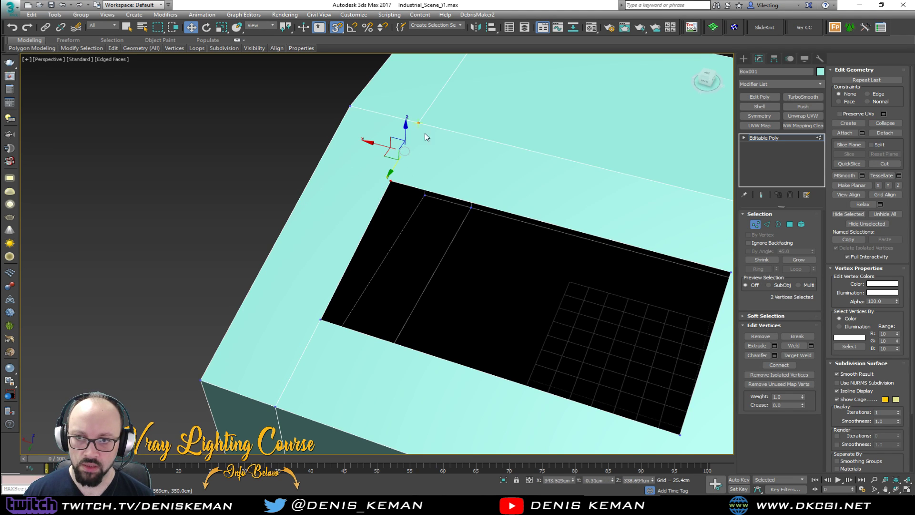
- Cut an edge across the roof between the upper inner corners of the two skylights
{"action": "scroll", "coordinate": [301, 210], "scroll_direction": "down", "scroll_amount": 5}
{"action": "scroll", "coordinate": [300, 210], "scroll_direction": "up", "scroll_amount": 4}
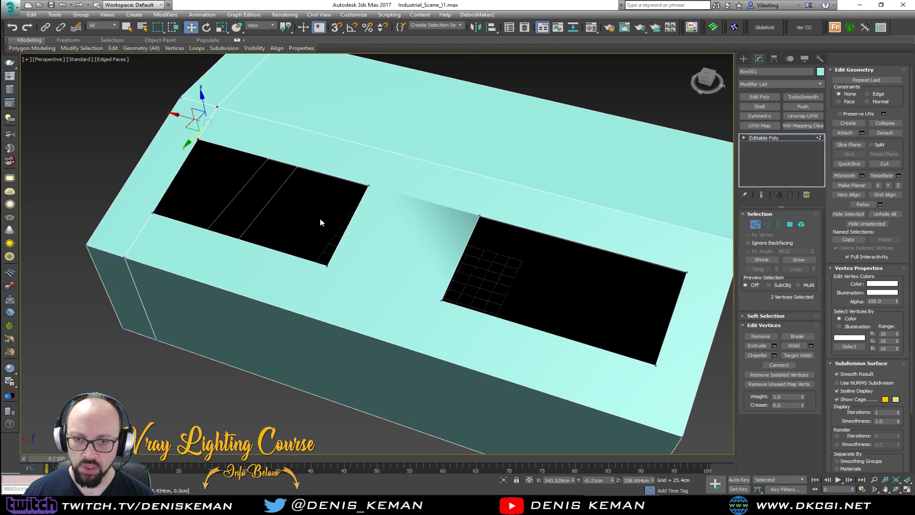
{"action": "left_click", "coordinate": [369, 185]}
{"action": "left_click", "coordinate": [480, 216], "text": "ctrl"}
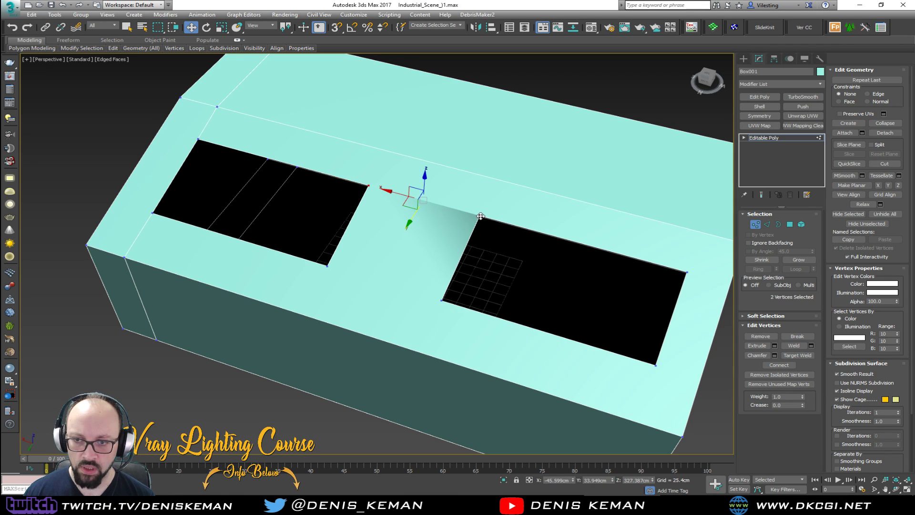
{"action": "scroll", "coordinate": [310, 215], "scroll_direction": "up", "scroll_amount": 5}
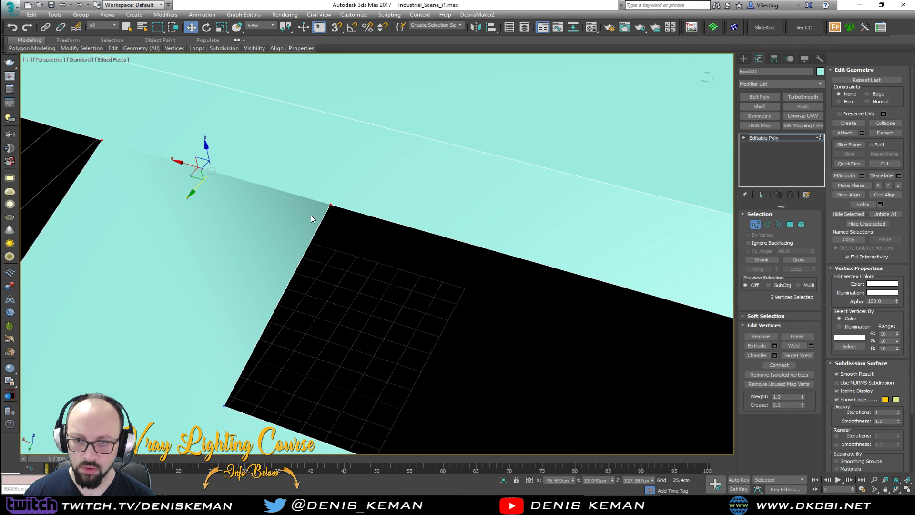
{"action": "key", "text": "alt+c"}
{"action": "left_click", "coordinate": [104, 140]}
{"action": "left_click", "coordinate": [330, 205]}
{"action": "right_click", "coordinate": [364, 244]}
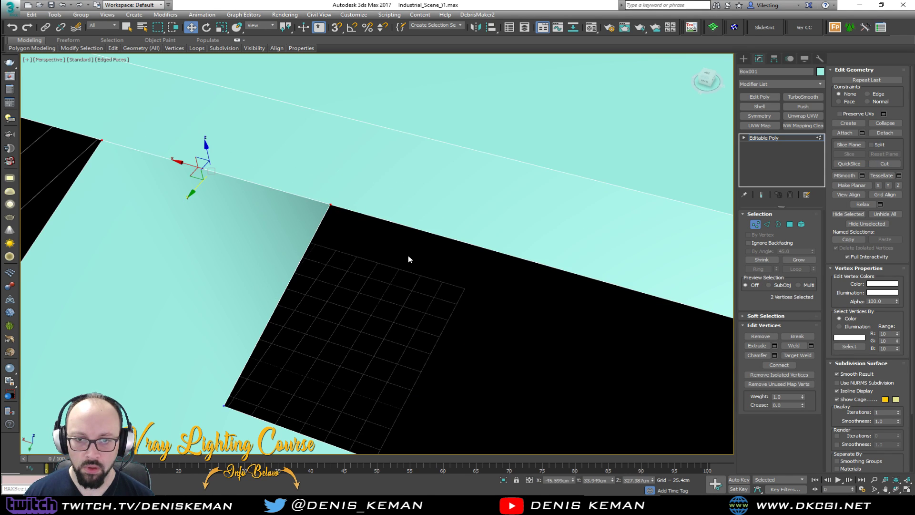
- Connect the far skylight's two outer corner vertices to the room's corner vertices along the far end wall
{"action": "scroll", "coordinate": [302, 227], "scroll_direction": "down", "scroll_amount": 5}
{"action": "scroll", "coordinate": [377, 244], "scroll_direction": "up", "scroll_amount": 5}
{"action": "left_click", "coordinate": [335, 230]}
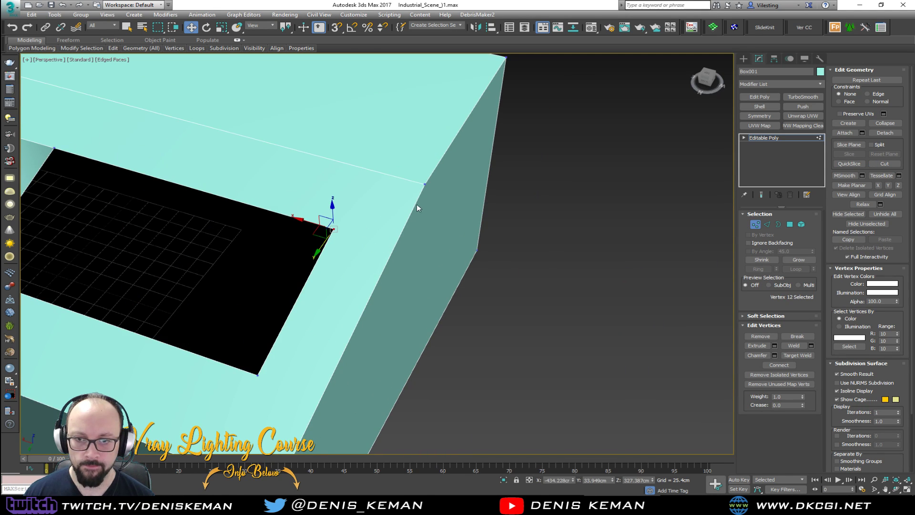
{"action": "left_click", "coordinate": [425, 184], "text": "ctrl"}
{"action": "left_click", "coordinate": [258, 372]}
{"action": "middle_click_drag", "start_coordinate": [245, 374], "coordinate": [281, 261], "text": "alt"}
{"action": "left_click", "coordinate": [527, 292], "text": "ctrl"}
- Connect the lower inner corner vertices of the two skylights with an edge
{"action": "left_click", "coordinate": [333, 257]}
{"action": "left_click", "coordinate": [452, 292], "text": "ctrl"}
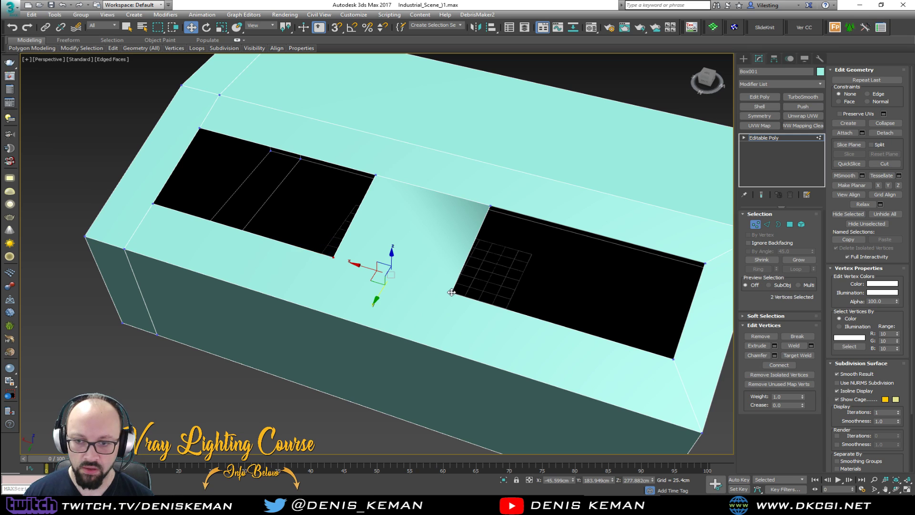
{"action": "left_click", "coordinate": [323, 277]}
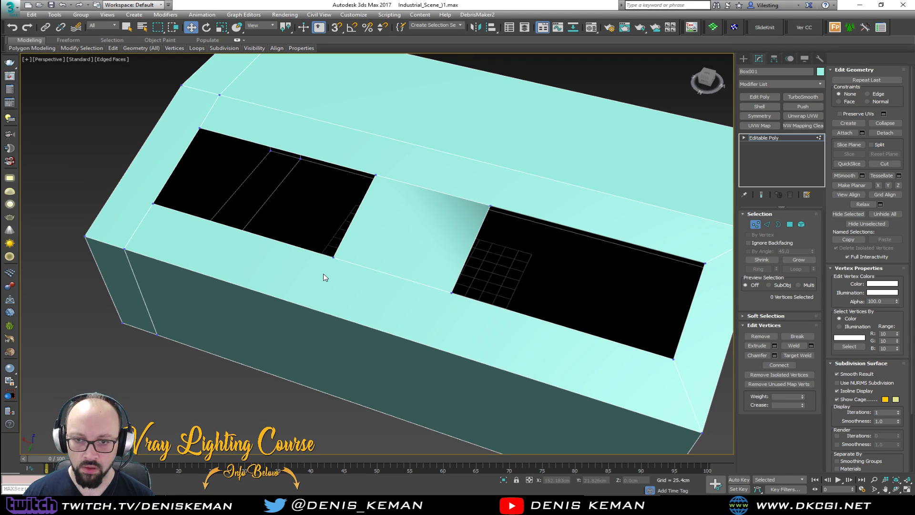
- Insert edge loops around the middle of the room, roughly in line with the inner sides of the two skylights
{"action": "middle_click_drag", "start_coordinate": [323, 274], "coordinate": [338, 272], "text": "alt"}
{"action": "key", "text": "alt+c"}
{"action": "left_click", "coordinate": [353, 320]}
{"action": "left_click", "coordinate": [354, 321]}
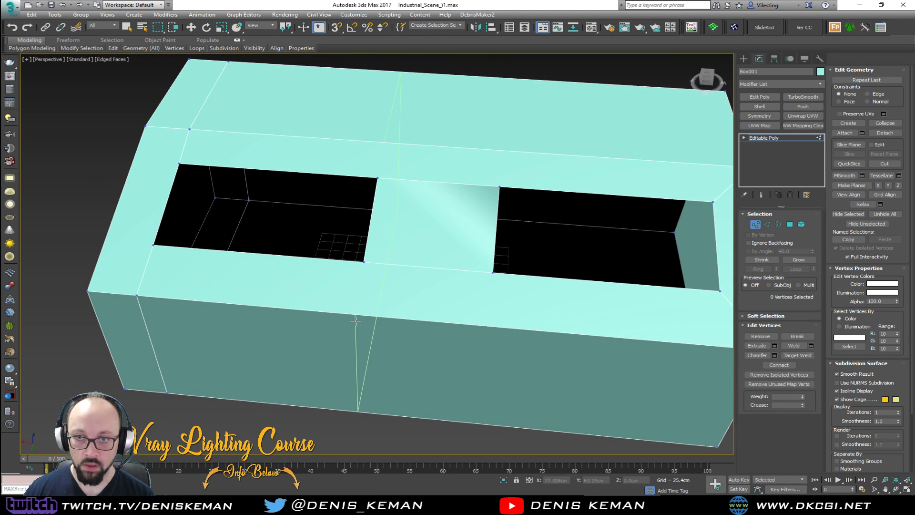
{"action": "right_click", "coordinate": [485, 337]}
- Connect the inner corners of both skylights to the new loop vertices along the eave and the upper roof edge
{"action": "left_click_drag", "start_coordinate": [376, 262], "coordinate": [337, 317]}
{"action": "left_click_drag", "start_coordinate": [511, 272], "coordinate": [457, 329]}
{"action": "left_click_drag", "start_coordinate": [474, 220], "coordinate": [473, 218]}
{"action": "left_click_drag", "start_coordinate": [418, 141], "coordinate": [334, 208]}
{"action": "left_click", "coordinate": [189, 221]}
- Inspect the roof topology around both skylights and expand the full set of polygon modeling tools
{"action": "scroll", "coordinate": [189, 221], "scroll_direction": "down", "scroll_amount": 4}
{"action": "middle_click_drag", "start_coordinate": [194, 218], "coordinate": [289, 260], "text": "alt"}
{"action": "scroll", "coordinate": [289, 259], "scroll_direction": "up", "scroll_amount": 3}
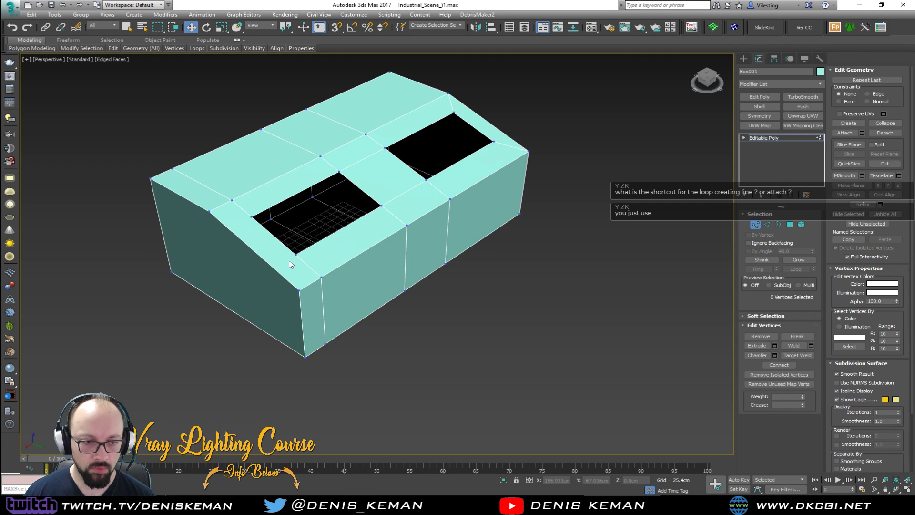
{"action": "scroll", "coordinate": [294, 310], "scroll_direction": "up", "scroll_amount": 2}
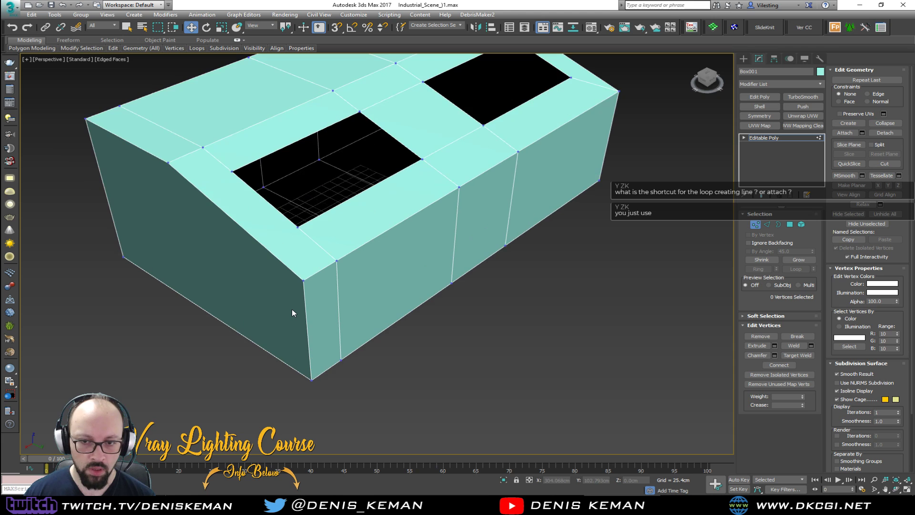
{"action": "middle_click_drag", "start_coordinate": [221, 259], "coordinate": [259, 281]}
{"action": "middle_click_drag", "start_coordinate": [249, 210], "coordinate": [293, 297]}
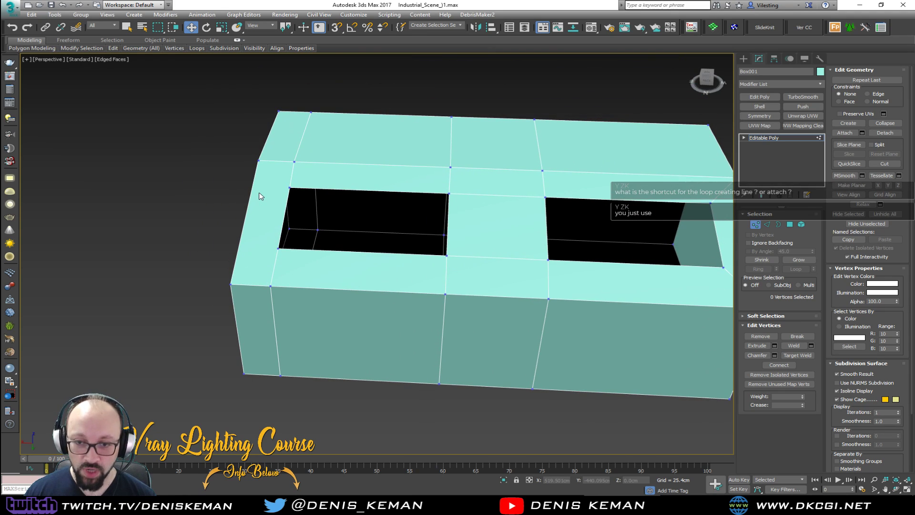
{"action": "left_click", "coordinate": [238, 41]}
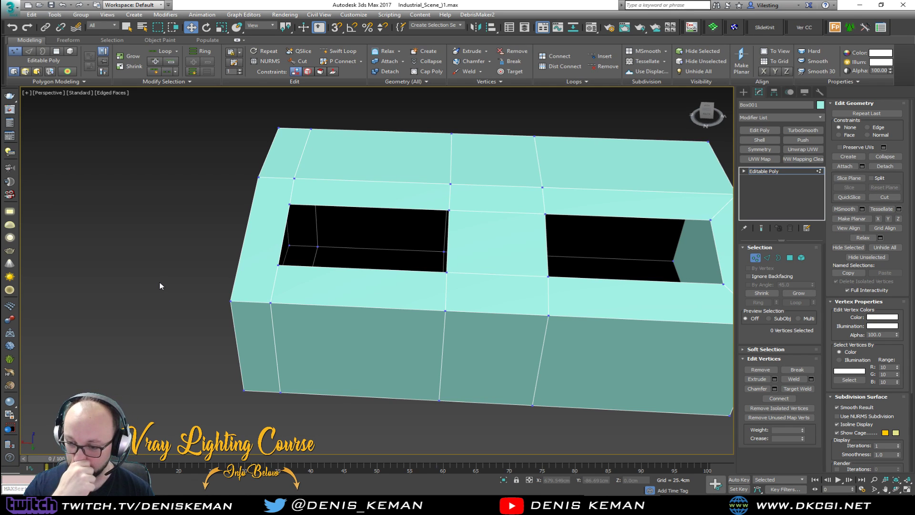
- Move the end wall polygon outward along the X axis to widen the narrow end section of the room
{"action": "middle_click_drag", "start_coordinate": [333, 265], "coordinate": [373, 267], "text": "alt"}
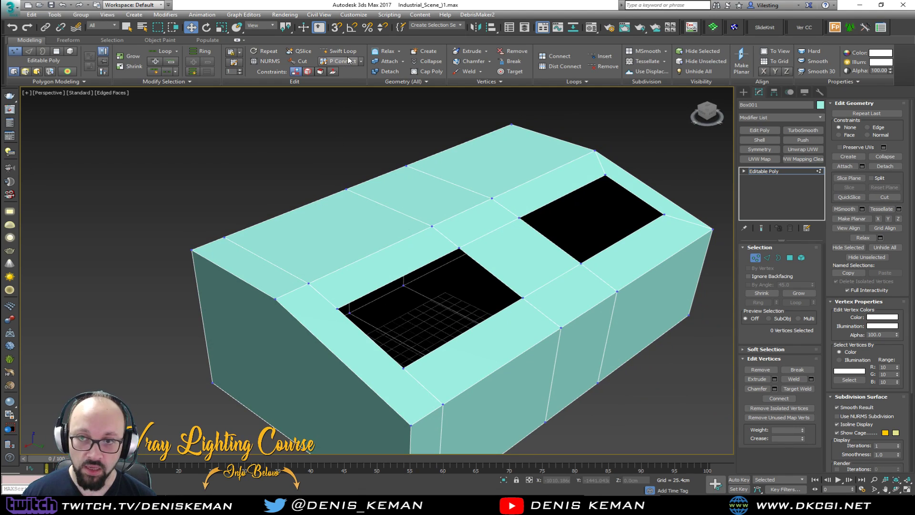
{"action": "left_click", "coordinate": [237, 40]}
{"action": "middle_click_drag", "start_coordinate": [323, 289], "coordinate": [294, 290], "text": "alt"}
{"action": "key", "text": "4"}
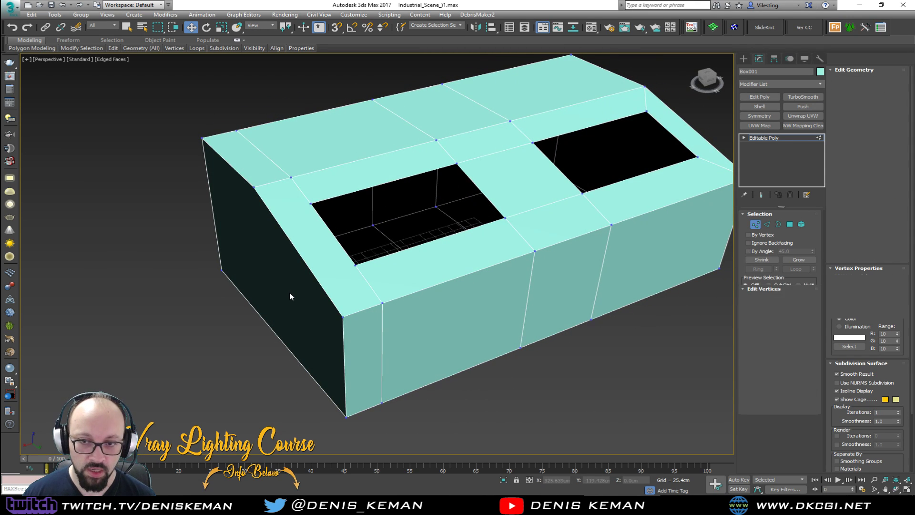
{"action": "left_click", "coordinate": [290, 294]}
{"action": "scroll", "coordinate": [286, 282], "scroll_direction": "up", "scroll_amount": 3}
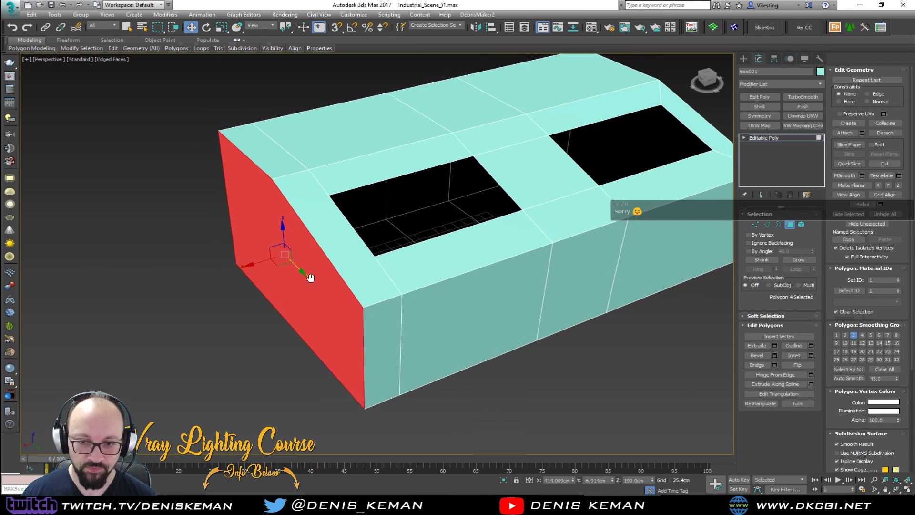
{"action": "key", "text": "s"}
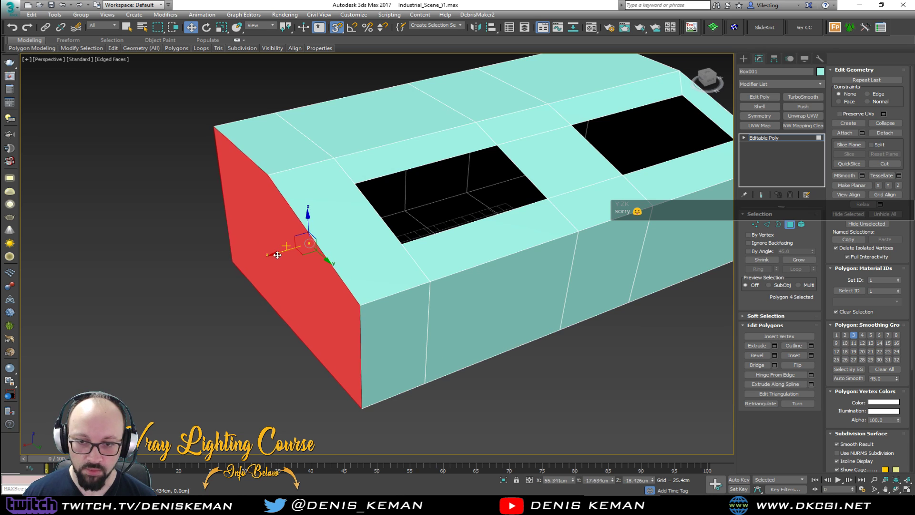
{"action": "mouse_move", "coordinate": [281, 253]}
{"action": "left_mouse_down"}
{"action": "mouse_move", "coordinate": [313, 256]}
{"action": "mouse_move", "coordinate": [287, 260]}
{"action": "mouse_move", "coordinate": [312, 242]}
{"action": "mouse_move", "coordinate": [272, 249]}
{"action": "left_mouse_up"}
{"action": "key", "text": "s"}
- Extrude the narrow corner polygon of the long wall outward into a projecting block and leave polygon editing
{"action": "left_click", "coordinate": [382, 327]}
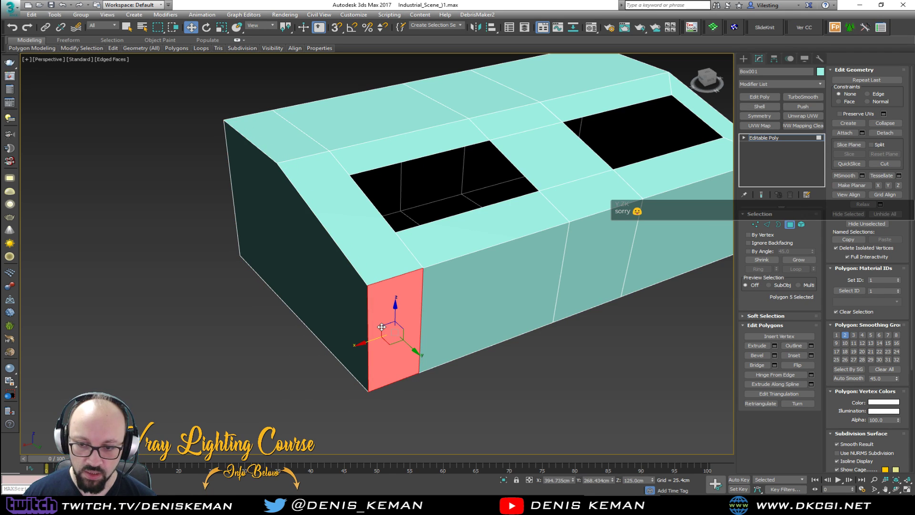
{"action": "middle_click_drag", "start_coordinate": [381, 327], "coordinate": [374, 248]}
{"action": "key", "text": "shift+e"}
{"action": "left_click_drag", "start_coordinate": [376, 248], "coordinate": [317, 91]}
{"action": "key", "text": "w"}
{"action": "middle_click_drag", "start_coordinate": [383, 180], "coordinate": [321, 242], "text": "alt"}
{"action": "middle_click_drag", "start_coordinate": [341, 276], "coordinate": [418, 292], "text": "alt"}
{"action": "scroll", "coordinate": [418, 291], "scroll_direction": "up", "scroll_amount": 3}
{"action": "scroll", "coordinate": [327, 316], "scroll_direction": "down", "scroll_amount": 5}
{"action": "middle_click_drag", "start_coordinate": [331, 321], "coordinate": [638, 321], "text": "alt"}
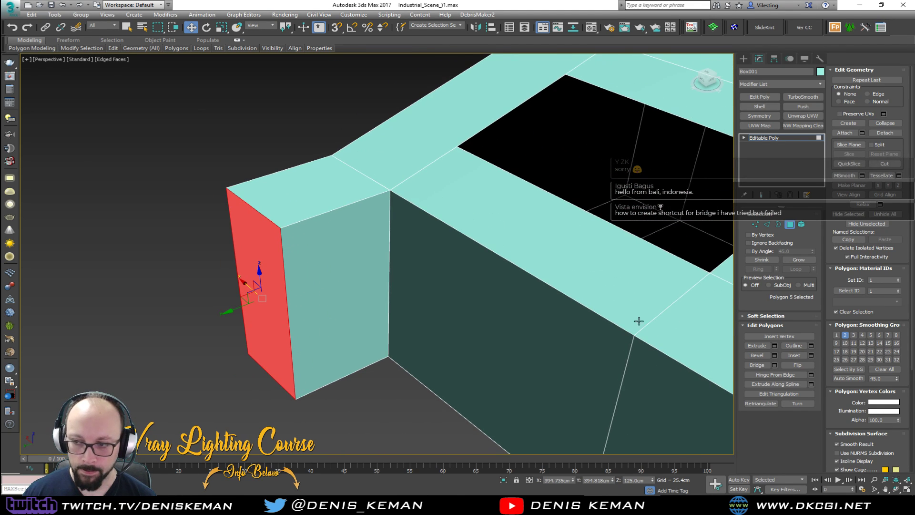
{"action": "left_click", "coordinate": [790, 224]}
{"action": "left_click", "coordinate": [356, 402]}
- Examine the room shell from several sides, checking the projecting block, the end wall and the underside
{"action": "middle_click_drag", "start_coordinate": [474, 323], "coordinate": [362, 348], "text": "alt"}
{"action": "scroll", "coordinate": [241, 330], "scroll_direction": "up", "scroll_amount": 8}
{"action": "middle_click_drag", "start_coordinate": [363, 328], "coordinate": [439, 343], "text": "alt"}
{"action": "scroll", "coordinate": [439, 343], "scroll_direction": "down", "scroll_amount": 8}
{"action": "middle_click_drag", "start_coordinate": [356, 331], "coordinate": [297, 290]}
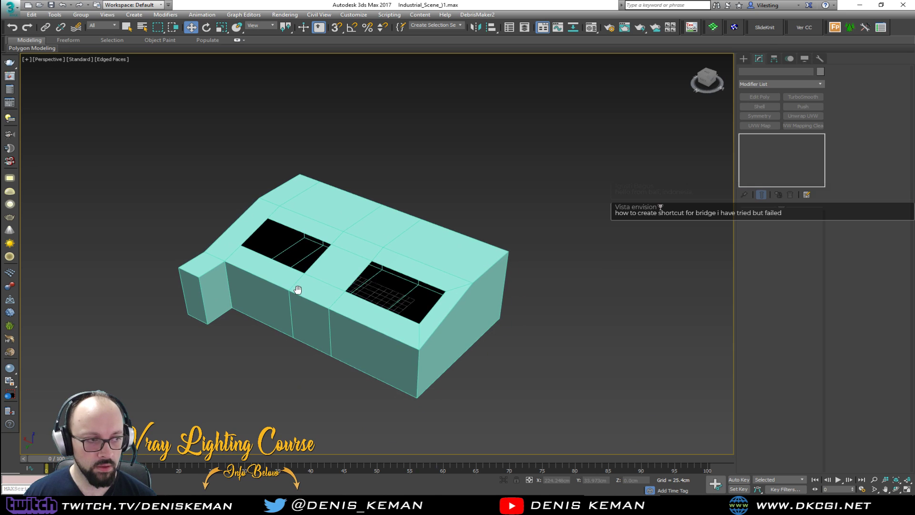
{"action": "scroll", "coordinate": [297, 290], "scroll_direction": "up", "scroll_amount": 5}
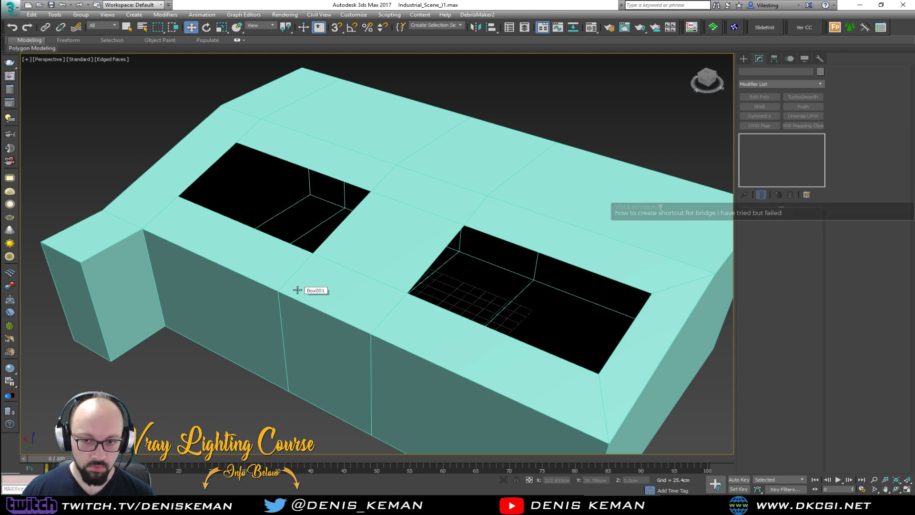
{"action": "middle_click_drag", "start_coordinate": [200, 310], "coordinate": [282, 298]}
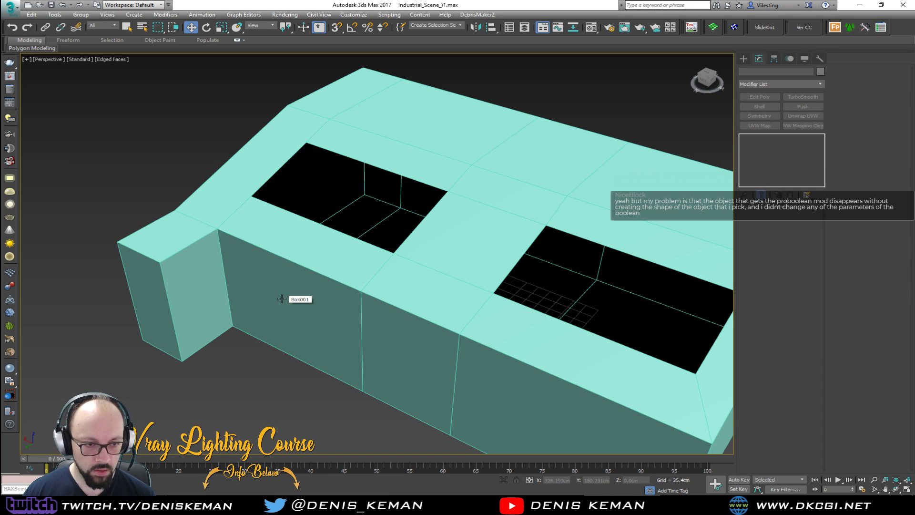
{"action": "middle_click_drag", "start_coordinate": [284, 304], "coordinate": [213, 291], "text": "alt"}
{"action": "left_click", "coordinate": [257, 288]}
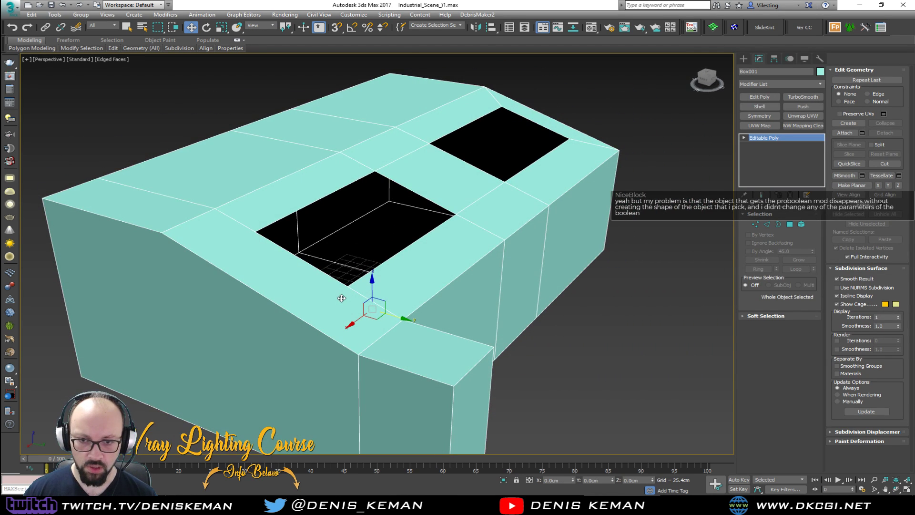
{"action": "key", "text": "q"}
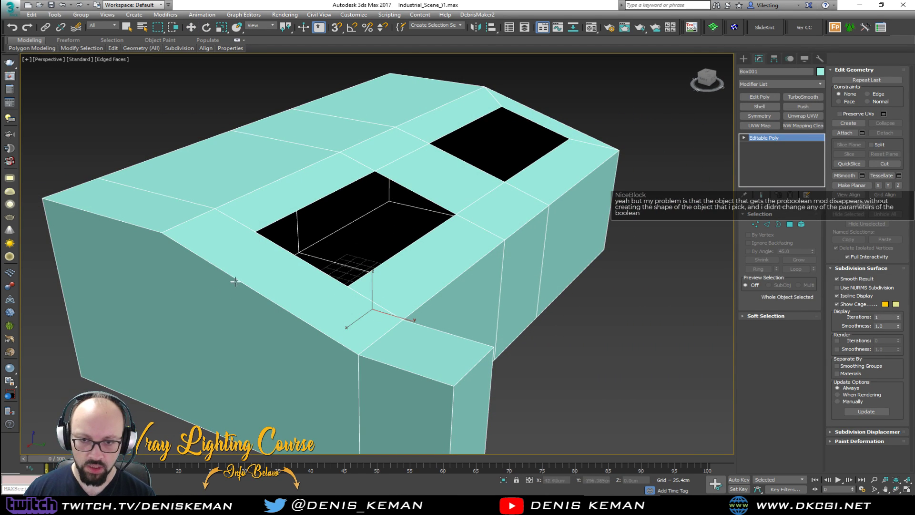
{"action": "middle_click_drag", "start_coordinate": [248, 324], "coordinate": [256, 266], "text": "alt"}
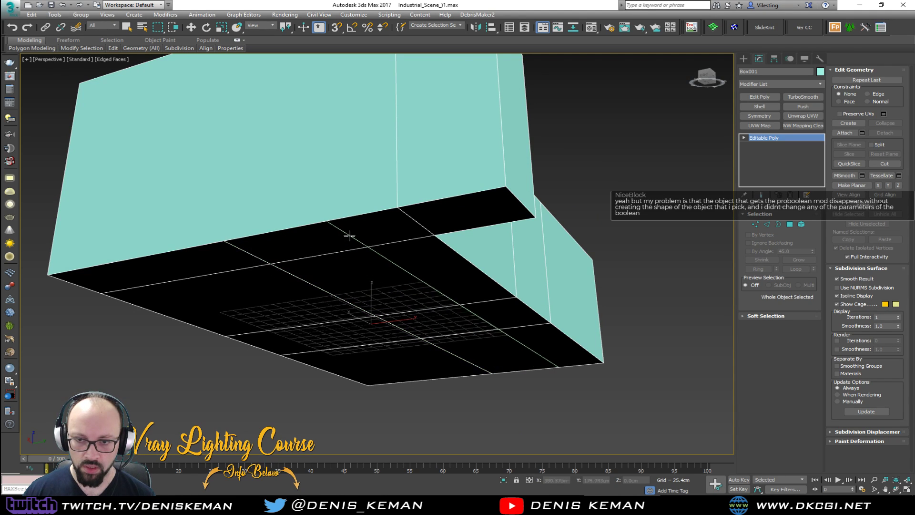
{"action": "key", "text": "shift+z"}
- Add two SwiftLoop edge loops running lengthwise in line with the edges of the roof window openings
{"action": "key", "text": "w"}
{"action": "key", "text": "1"}
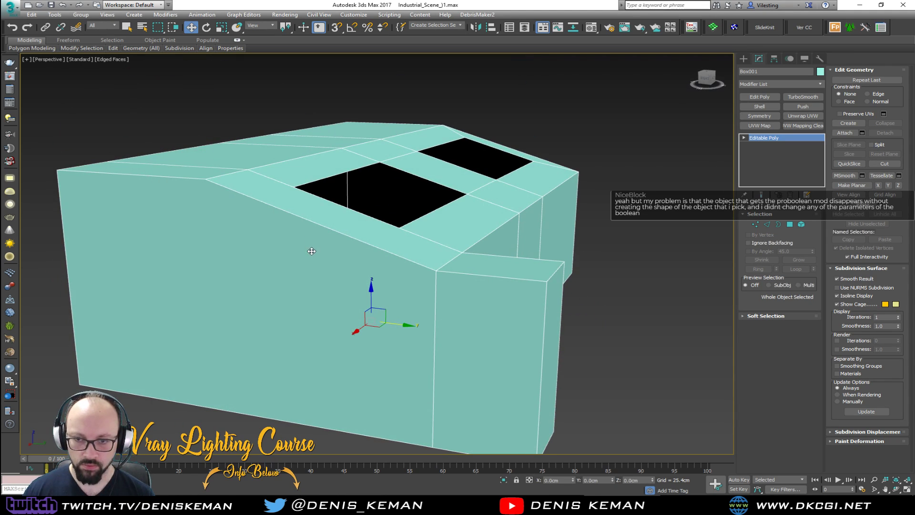
{"action": "key", "text": "alt+c"}
{"action": "left_click", "coordinate": [293, 187]}
{"action": "left_click", "coordinate": [258, 199]}
{"action": "left_click", "coordinate": [371, 244]}
{"action": "right_click", "coordinate": [371, 433]}
- Connect the two pairs of new roof-edge and floor-edge vertices with vertical edges on the end wall beside the block
{"action": "left_click", "coordinate": [369, 435]}
{"action": "left_click", "coordinate": [371, 246], "text": "ctrl"}
{"action": "key", "text": "ctrl+shift+e"}
{"action": "left_click", "coordinate": [258, 201]}
{"action": "left_click", "coordinate": [259, 414], "text": "ctrl"}
{"action": "key", "text": "ctrl+shift+e"}
- Add a lengthwise SwiftLoop on the floor aligned with the roof break and connect its end vertex to the roof-break vertex
{"action": "middle_click_drag", "start_coordinate": [360, 310], "coordinate": [387, 268], "text": "alt"}
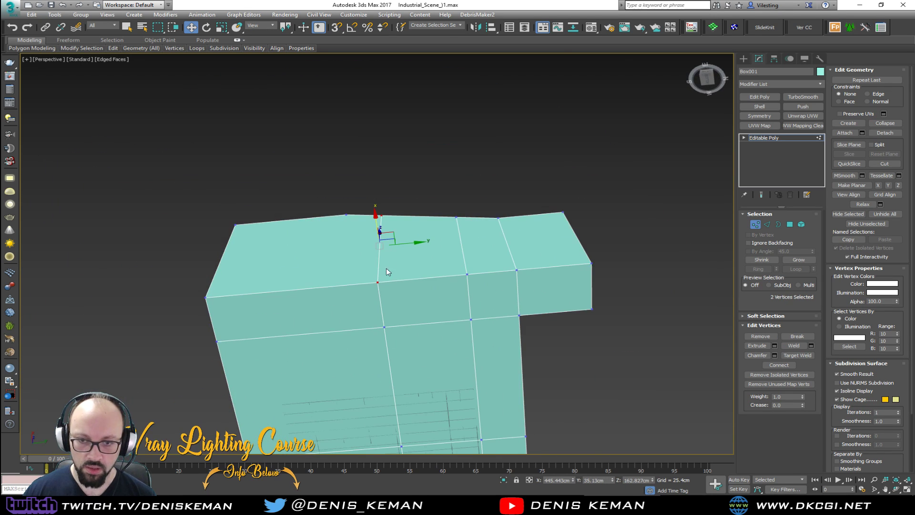
{"action": "key", "text": "alt+c"}
{"action": "left_click", "coordinate": [349, 294]}
{"action": "right_click", "coordinate": [345, 229]}
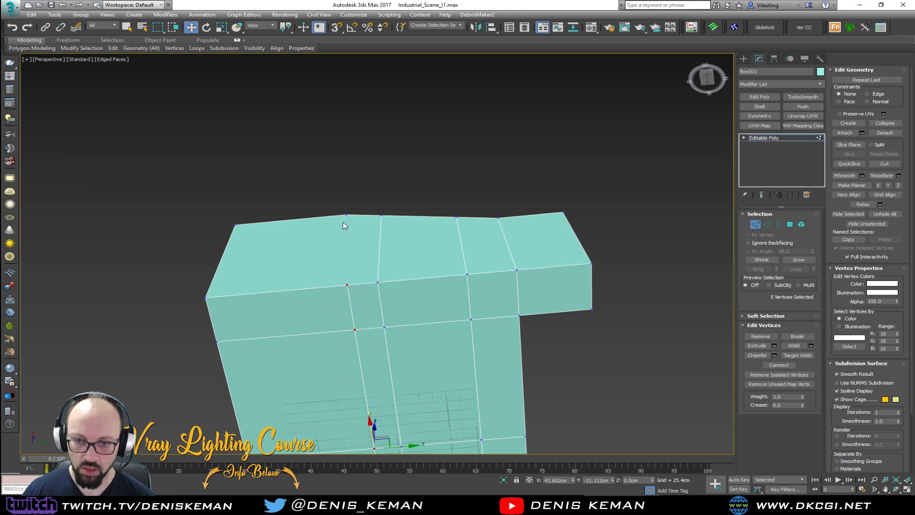
{"action": "left_click", "coordinate": [346, 216]}
{"action": "left_click", "coordinate": [346, 286], "text": "ctrl"}
{"action": "middle_click_drag", "start_coordinate": [347, 287], "coordinate": [303, 196], "text": "alt"}
- Connect the roof-break vertex to the floor vertex below it on the opposite end wall
{"action": "middle_click_drag", "start_coordinate": [274, 272], "coordinate": [324, 290], "text": "alt"}
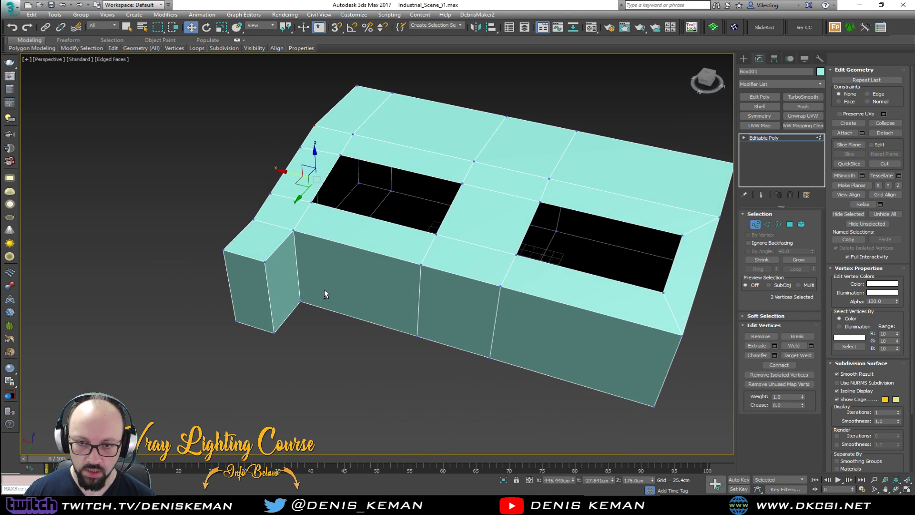
{"action": "middle_click_drag", "start_coordinate": [266, 222], "coordinate": [361, 243], "text": "alt"}
{"action": "middle_click_drag", "start_coordinate": [376, 316], "coordinate": [351, 282], "text": "alt"}
{"action": "left_click", "coordinate": [344, 254]}
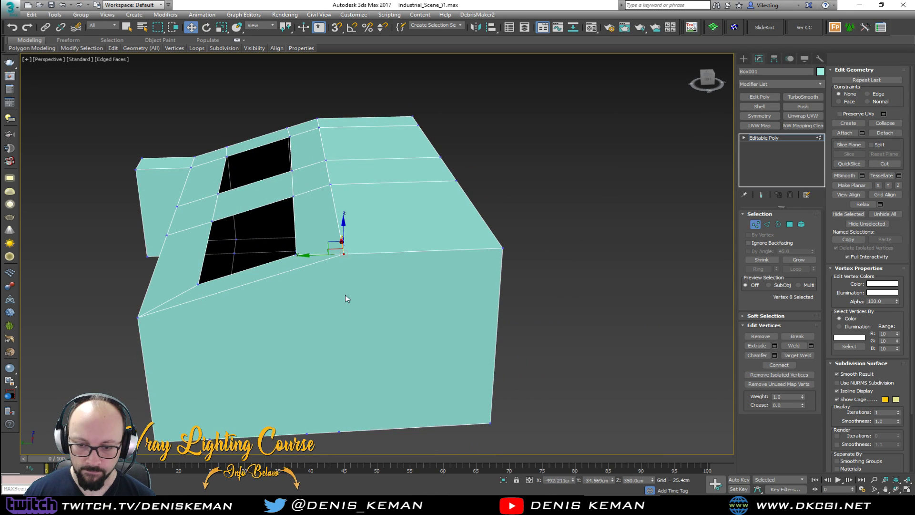
{"action": "left_click", "coordinate": [340, 431], "text": "ctrl"}
{"action": "middle_click_drag", "start_coordinate": [340, 381], "coordinate": [273, 329], "text": "alt"}
- Try connecting two floor vertices near the block end to the inner floor vertex with diagonal edges
{"action": "left_click", "coordinate": [210, 400]}
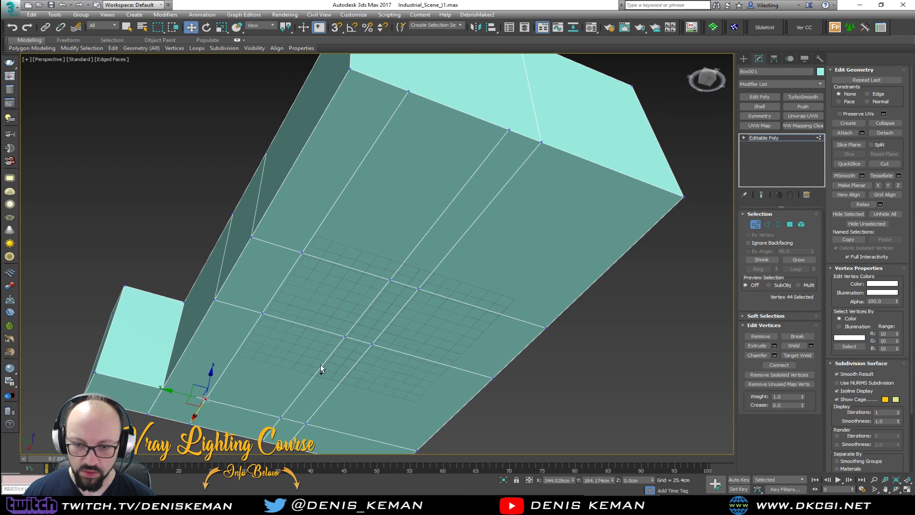
{"action": "left_click", "coordinate": [344, 337], "text": "ctrl"}
{"action": "key", "text": "ctrl+shift+e"}
{"action": "left_click", "coordinate": [305, 423]}
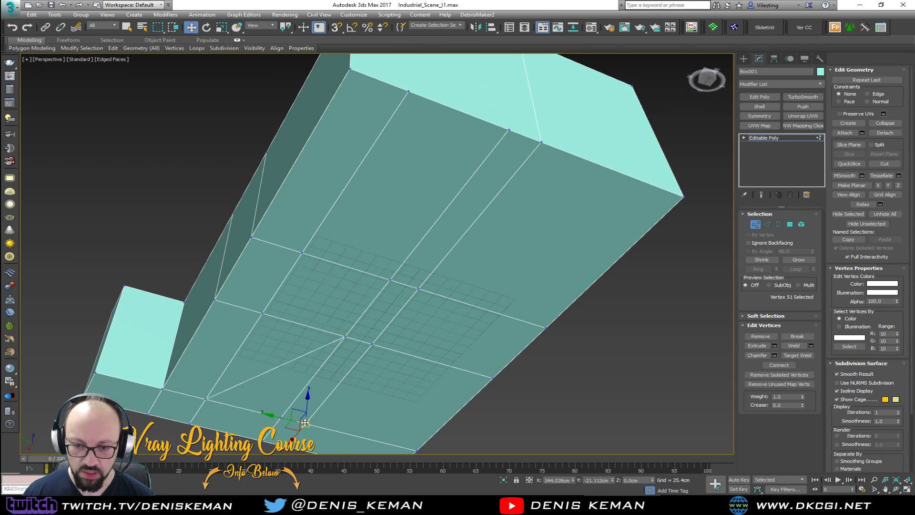
{"action": "left_click", "coordinate": [346, 337], "text": "ctrl"}
- Remove the two diagonal edges from the floor
{"action": "key", "text": "2"}
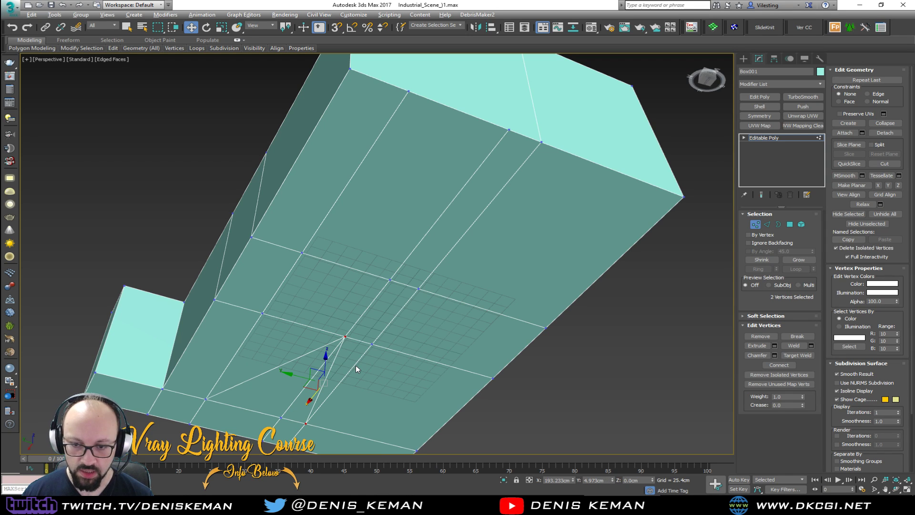
{"action": "double_click", "coordinate": [355, 365]}
{"action": "double_click", "coordinate": [250, 331], "text": "ctrl"}
{"action": "middle_click_drag", "start_coordinate": [291, 295], "coordinate": [367, 284], "text": "alt"}
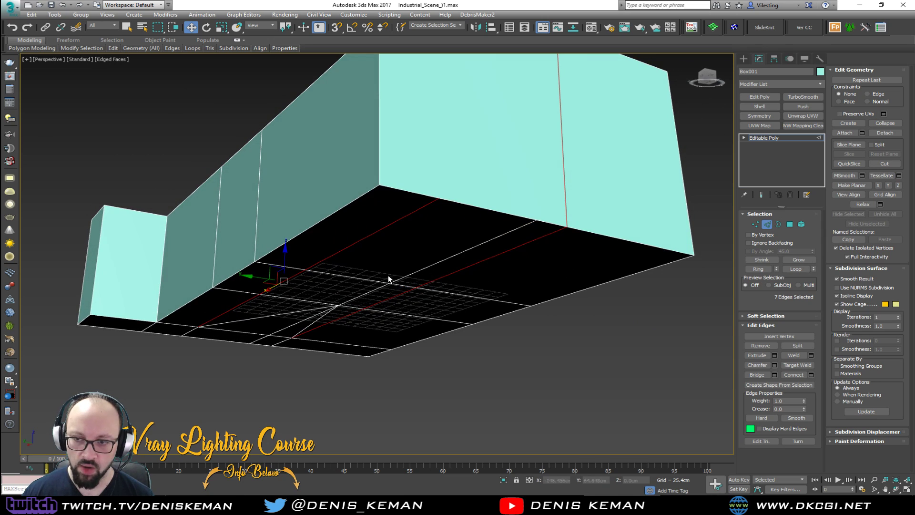
{"action": "middle_click_drag", "start_coordinate": [472, 265], "coordinate": [467, 256], "text": "alt"}
{"action": "left_click", "coordinate": [322, 362]}
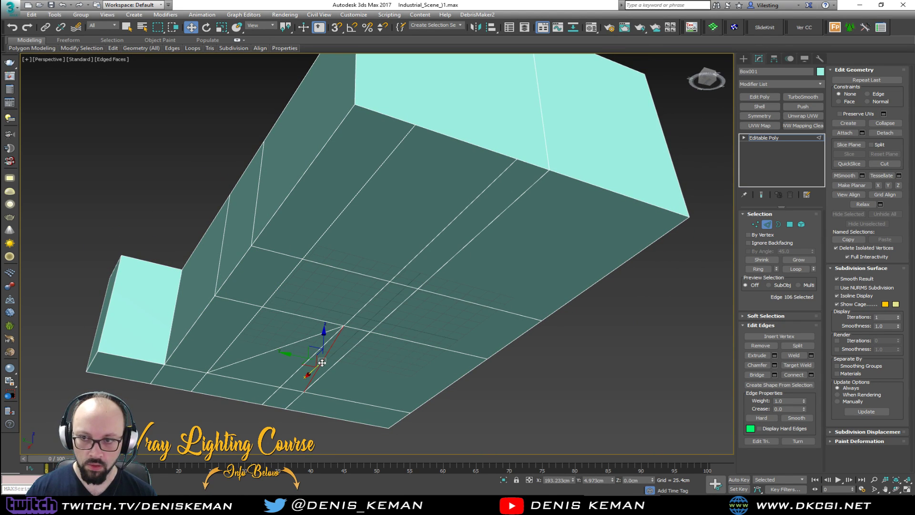
{"action": "key", "text": "ctrl+d"}
{"action": "left_click", "coordinate": [266, 353]}
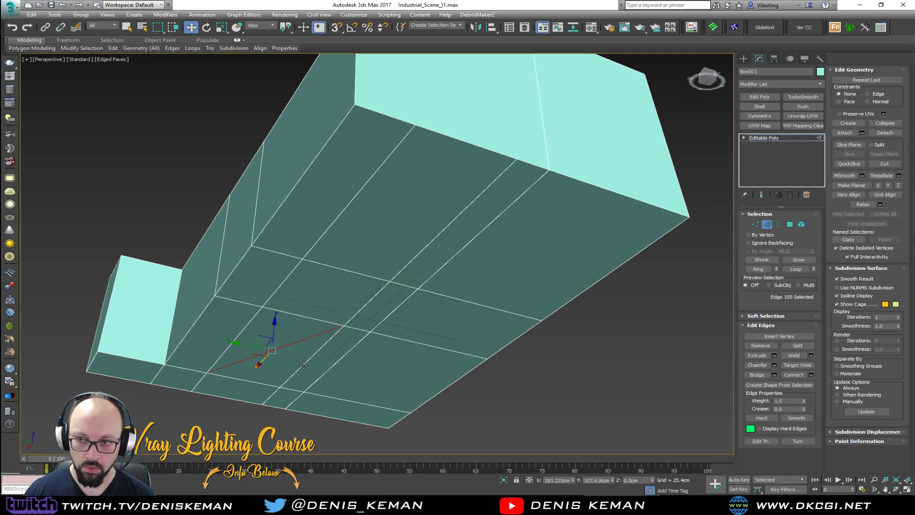
{"action": "key", "text": "ctrl+d"}
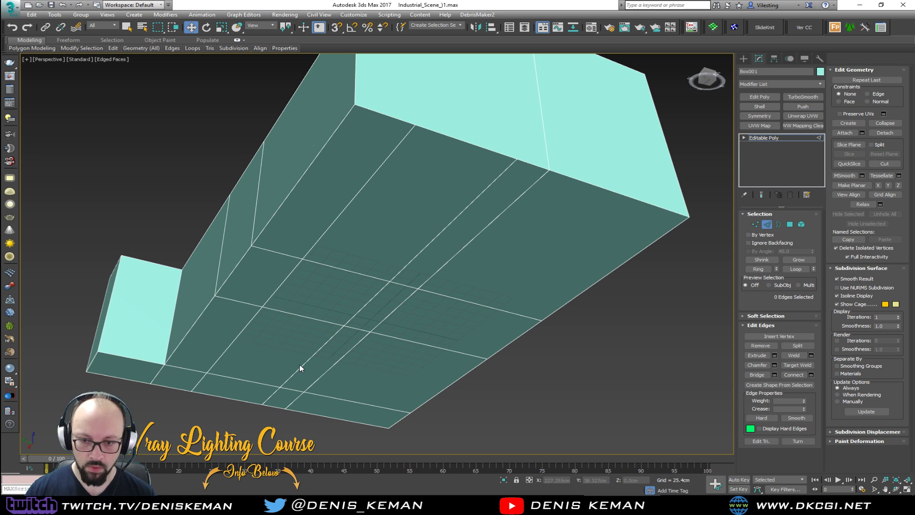
- Connect the floor vertex near the block end diagonally to the roof-break loop and remove the neighbouring lengthwise edge run
{"action": "key", "text": "1"}
{"action": "left_click", "coordinate": [280, 386]}
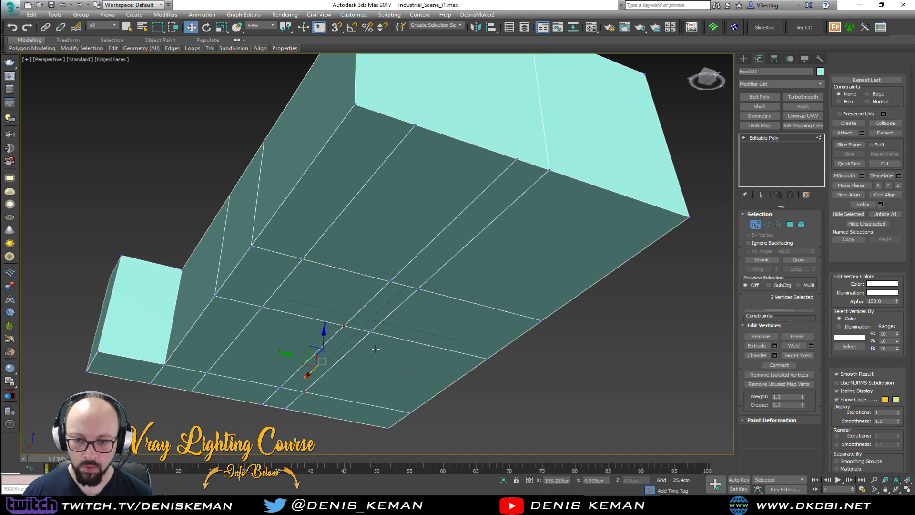
{"action": "key", "text": "2"}
{"action": "double_click", "coordinate": [326, 342]}
{"action": "key", "text": "ctrl+d"}
- Connect the other window-aligned floor vertex diagonally to the same roof-break loop vertex and leave sub-object editing
{"action": "key", "text": "1"}
{"action": "left_click", "coordinate": [206, 372]}
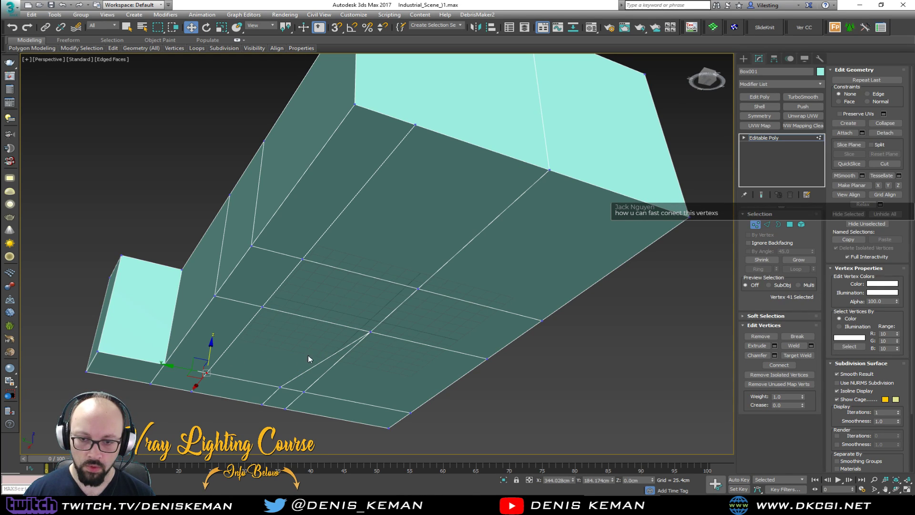
{"action": "left_click", "coordinate": [369, 333], "text": "ctrl"}
{"action": "key", "text": "ctrl+shift+e"}
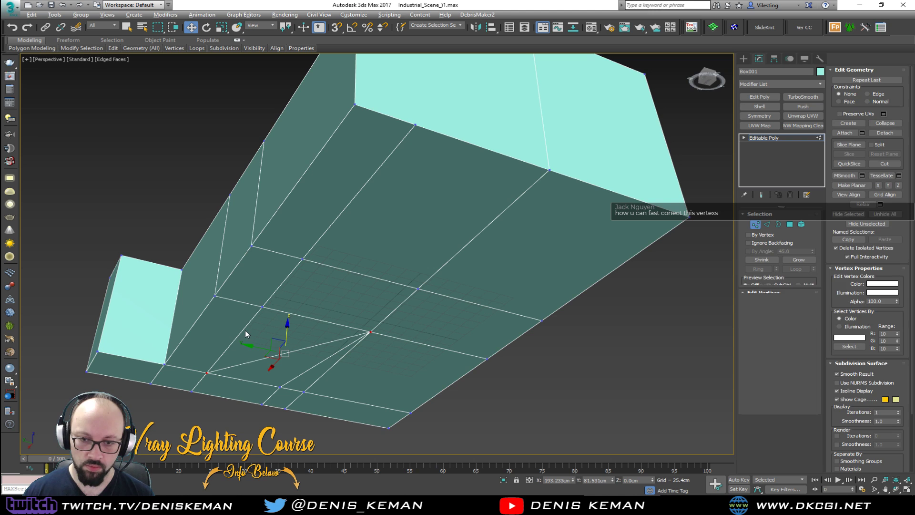
{"action": "key", "text": "2"}
{"action": "middle_click_drag", "start_coordinate": [245, 330], "coordinate": [626, 325], "text": "alt"}
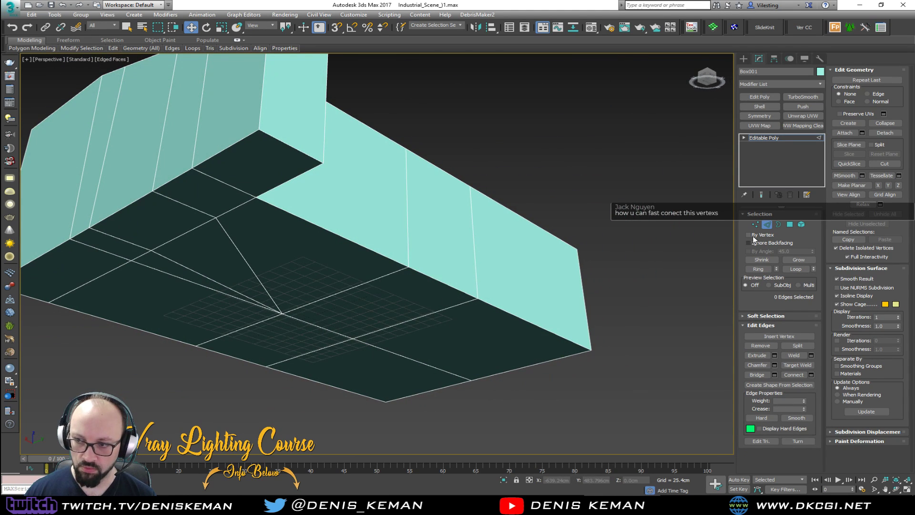
{"action": "left_click", "coordinate": [767, 224]}
{"action": "middle_click_drag", "start_coordinate": [419, 207], "coordinate": [343, 262], "text": "alt"}
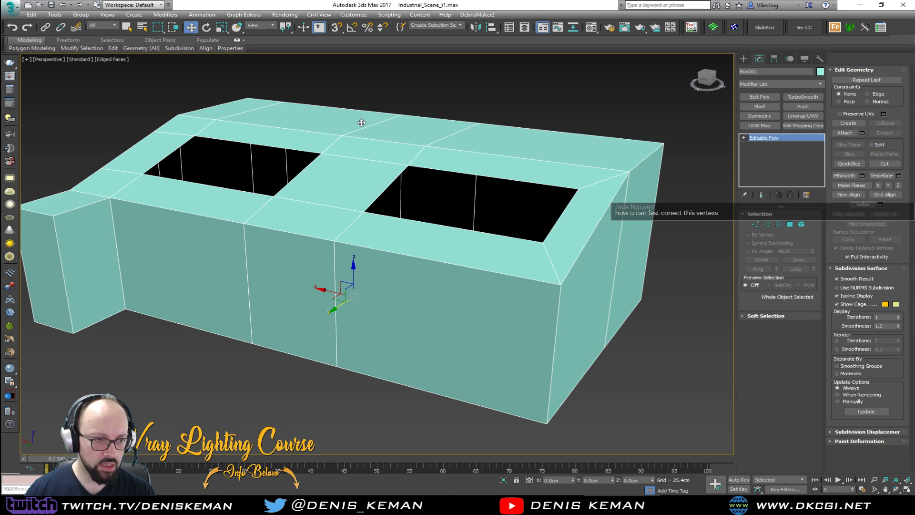
- Switch to Windows Photo Viewer and examine the door, far wall and skylights in the Image_07 reference photo
{"action": "key", "text": "alt+Tab"}
{"action": "left_click_drag", "start_coordinate": [395, 55], "coordinate": [449, 57]}
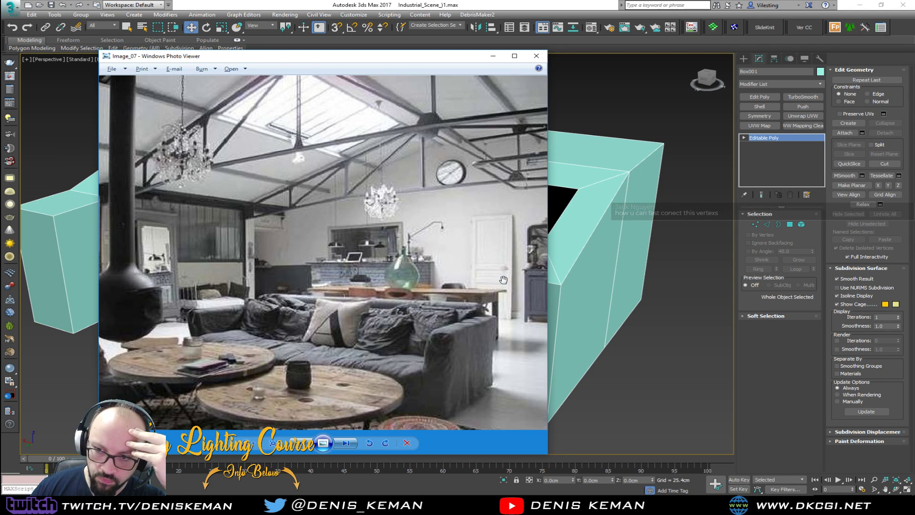
{"action": "scroll", "coordinate": [503, 279], "scroll_direction": "up", "scroll_amount": 3}
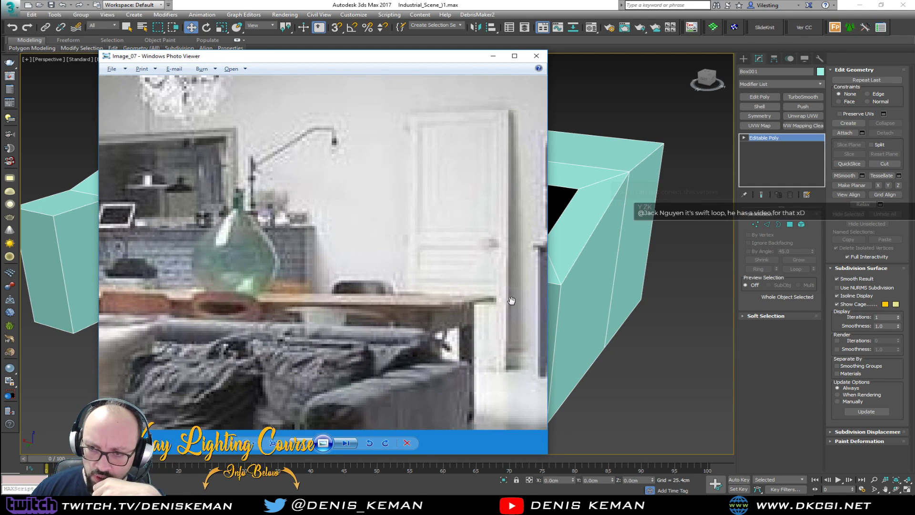
{"action": "scroll", "coordinate": [417, 298], "scroll_direction": "up", "scroll_amount": 1}
{"action": "scroll", "coordinate": [417, 298], "scroll_direction": "down", "scroll_amount": 1}
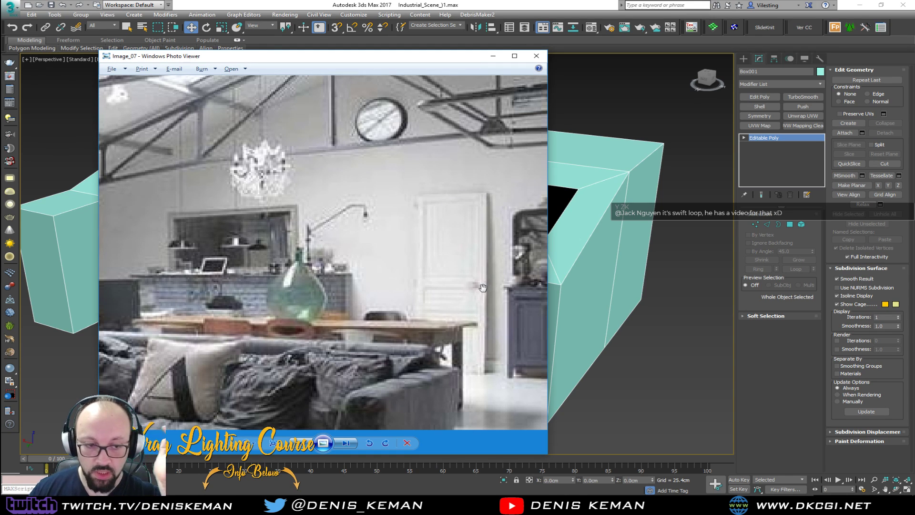
{"action": "scroll", "coordinate": [482, 287], "scroll_direction": "down", "scroll_amount": 3}
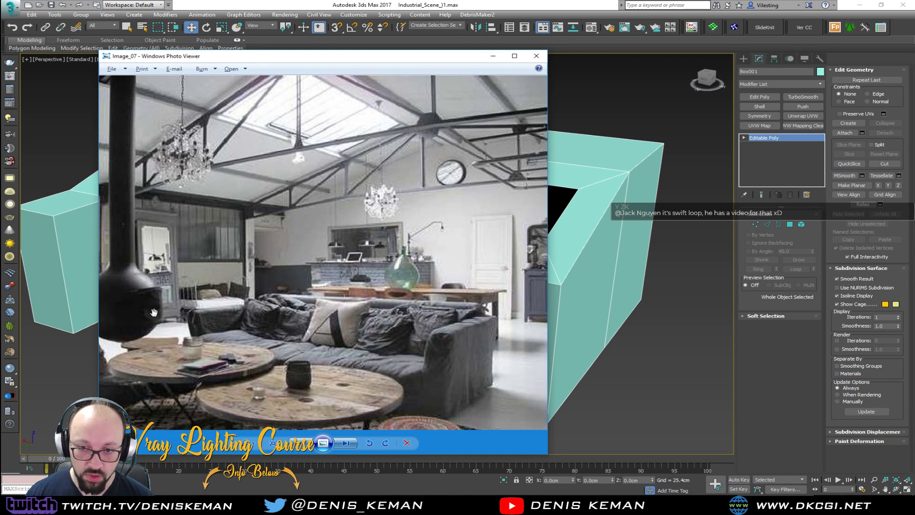
{"action": "scroll", "coordinate": [182, 279], "scroll_direction": "down", "scroll_amount": 1}
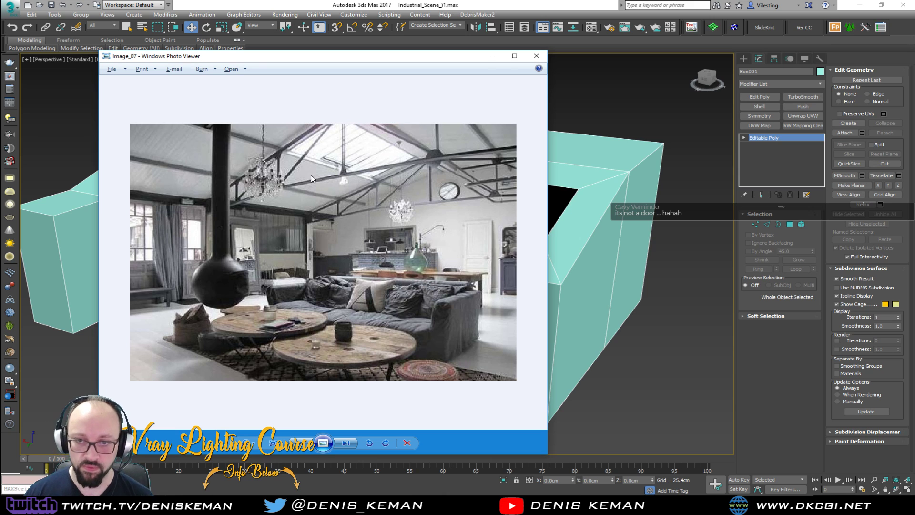
{"action": "left_click_drag", "start_coordinate": [332, 55], "coordinate": [455, 61]}
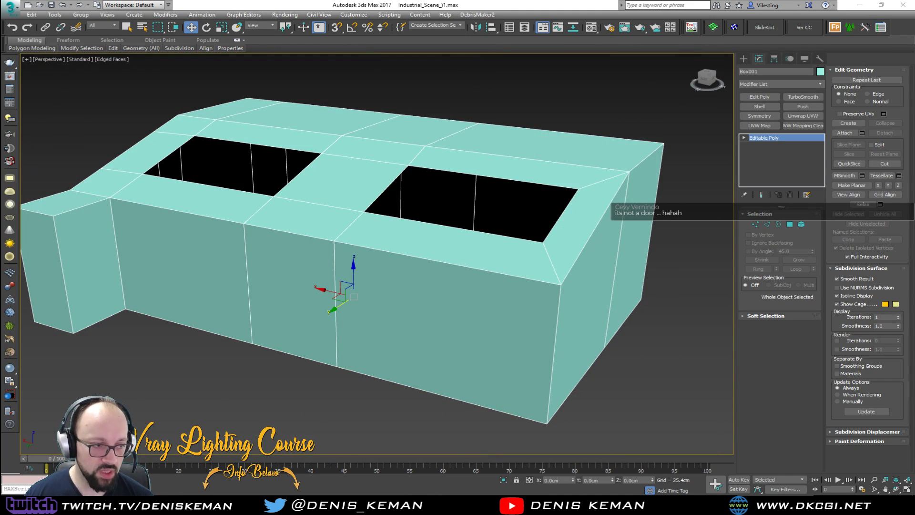
- Examine the mirrored door, partition and back wall in the Image_07 reference photo, and return to 3ds Max
{"action": "middle_click_drag", "start_coordinate": [235, 249], "coordinate": [274, 287], "text": "alt"}
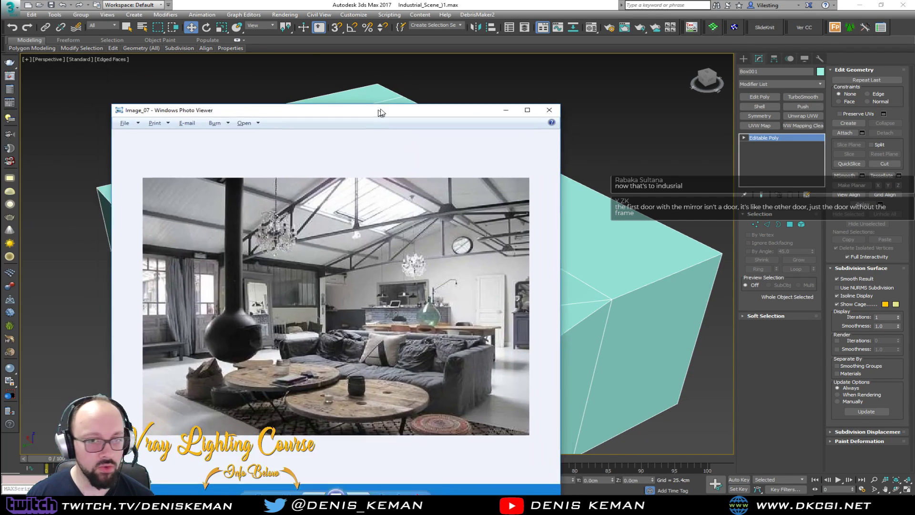
{"action": "left_click_drag", "start_coordinate": [381, 106], "coordinate": [380, 83]}
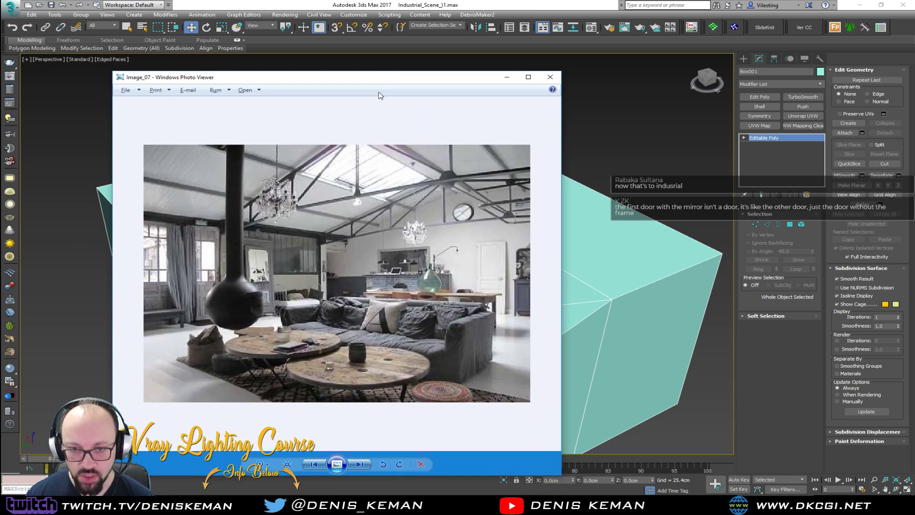
{"action": "scroll", "coordinate": [261, 286], "scroll_direction": "up", "scroll_amount": 3}
{"action": "scroll", "coordinate": [260, 284], "scroll_direction": "down", "scroll_amount": 5}
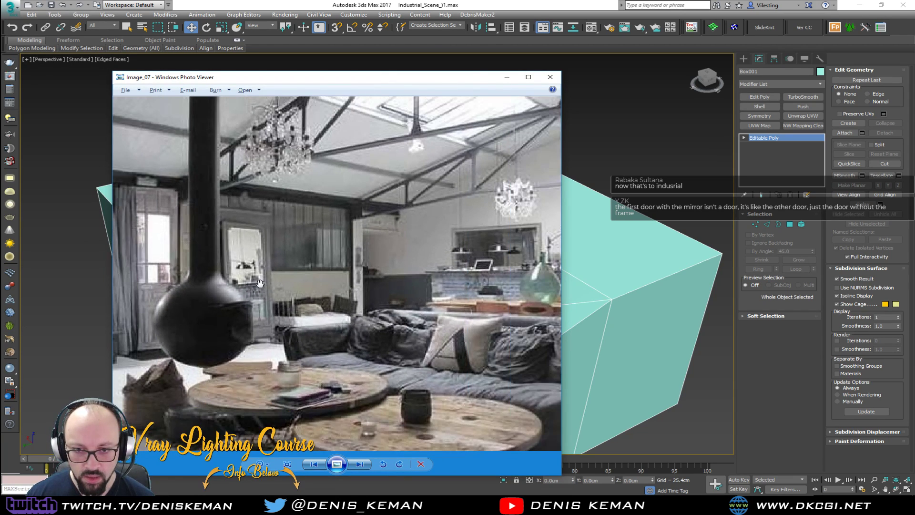
{"action": "scroll", "coordinate": [258, 286], "scroll_direction": "up", "scroll_amount": 4}
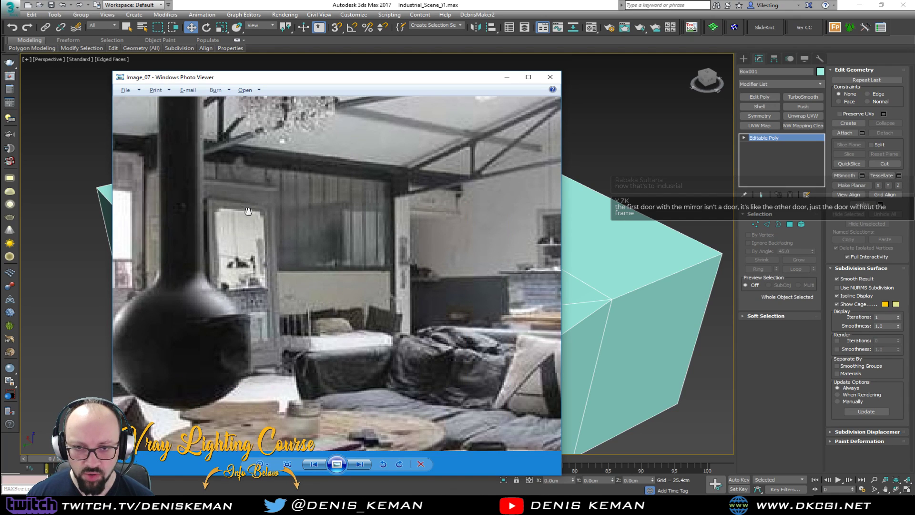
{"action": "scroll", "coordinate": [254, 292], "scroll_direction": "down", "scroll_amount": 1}
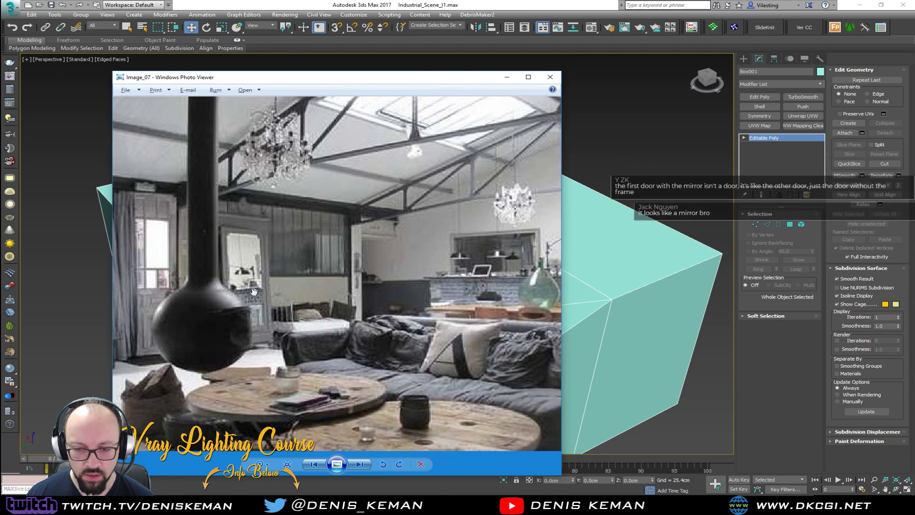
{"action": "scroll", "coordinate": [254, 291], "scroll_direction": "down", "scroll_amount": 2}
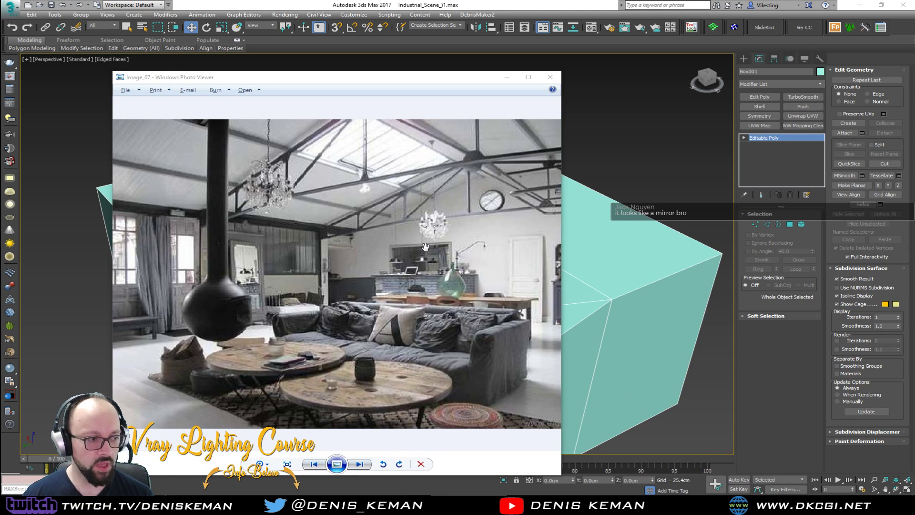
{"action": "left_click_drag", "start_coordinate": [355, 81], "coordinate": [434, 61]}
{"action": "key", "text": "alt+Tab"}
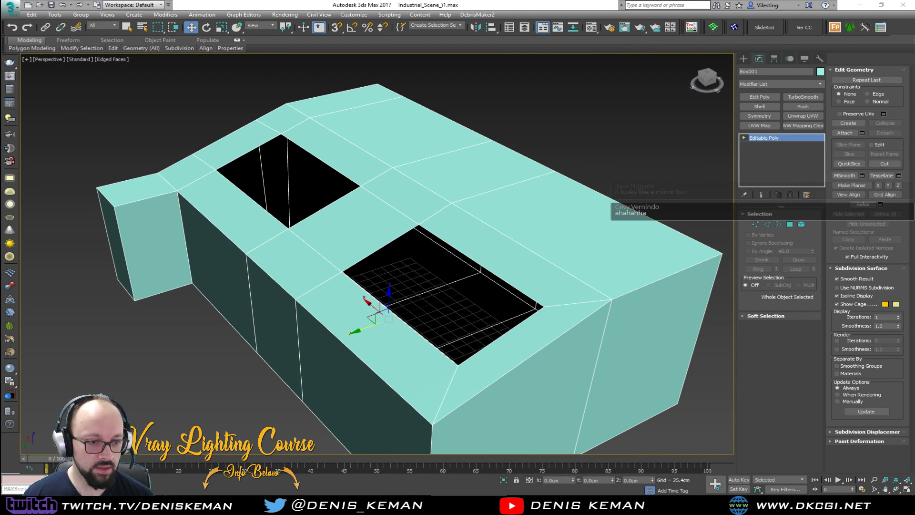
- Create a box about 121 cm wide, 41 cm long and 88 cm high in front of the long wall
{"action": "middle_click_drag", "start_coordinate": [97, 308], "coordinate": [259, 327], "text": "alt"}
{"action": "middle_click_drag", "start_coordinate": [254, 275], "coordinate": [305, 362], "text": "alt"}
{"action": "left_click", "coordinate": [344, 353]}
{"action": "left_click", "coordinate": [399, 292]}
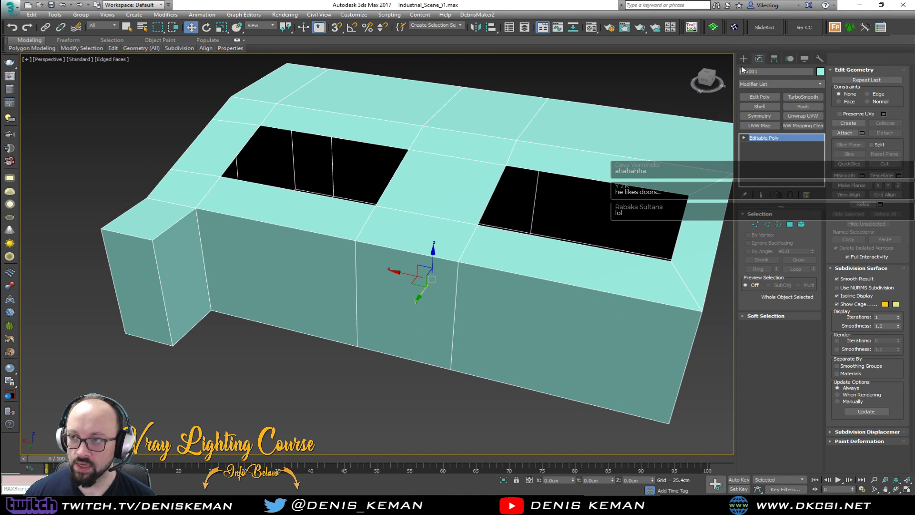
{"action": "left_click", "coordinate": [743, 59]}
{"action": "left_click", "coordinate": [780, 83]}
{"action": "left_click", "coordinate": [761, 90]}
{"action": "left_click", "coordinate": [761, 110]}
{"action": "left_click_drag", "start_coordinate": [316, 368], "coordinate": [375, 395]}
{"action": "left_click", "coordinate": [374, 350]}
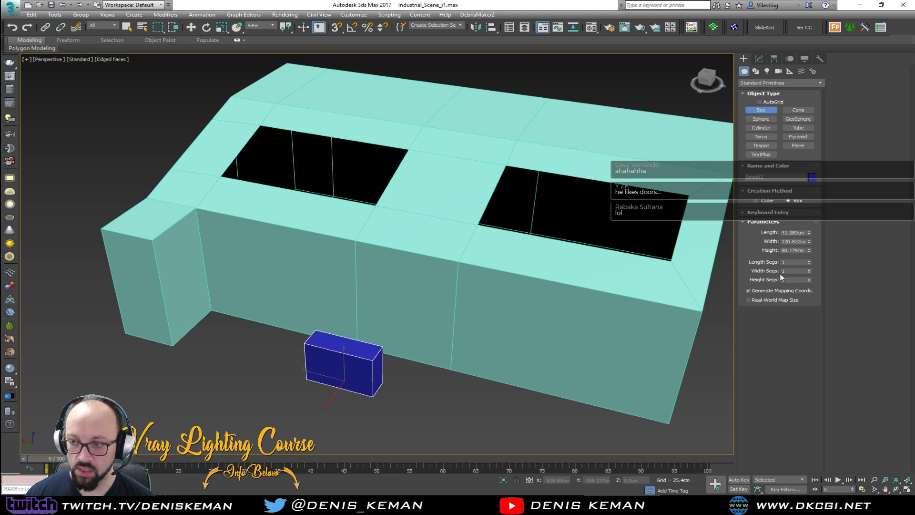
- Set the box's length to about 45.5 cm, its width to 80 cm and its height to 210 cm
{"action": "left_click_drag", "start_coordinate": [809, 232], "coordinate": [809, 227]}
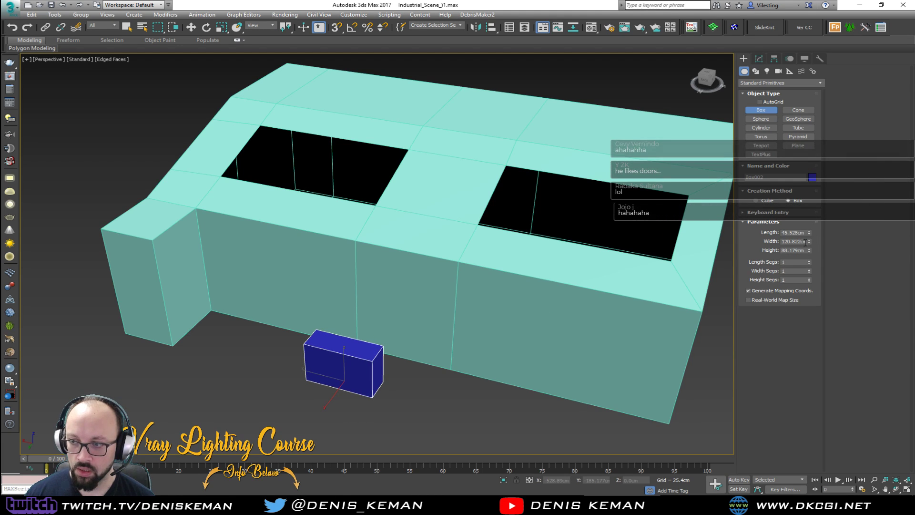
{"action": "left_click", "coordinate": [783, 242]}
{"action": "type", "text": "80.0cm"}
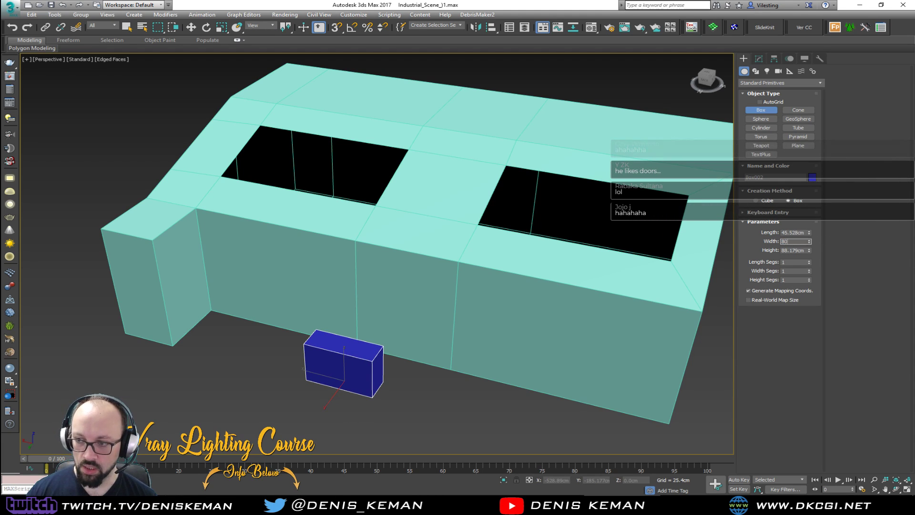
{"action": "key", "text": "Return"}
{"action": "key", "text": "Tab"}
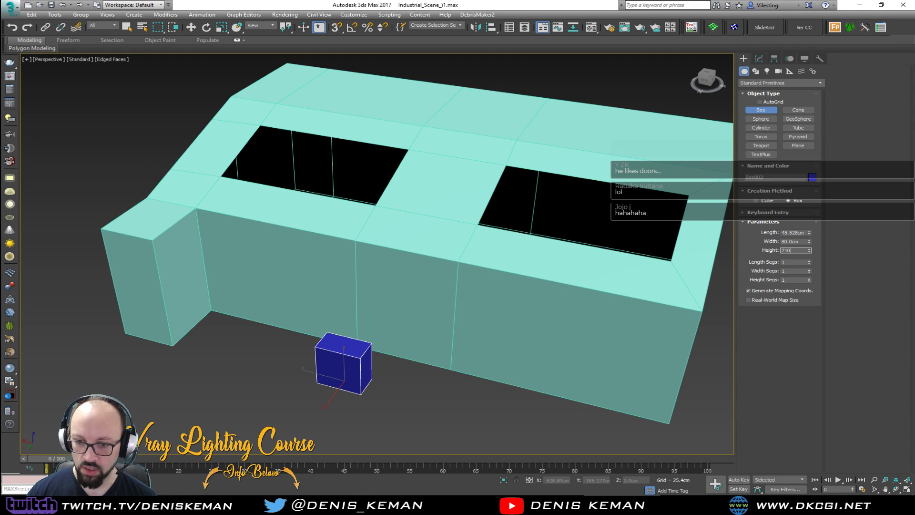
{"action": "type", "text": "210"}
{"action": "key", "text": "Return"}
- Set the door box's width to 90 cm
{"action": "key", "text": "w"}
{"action": "middle_click_drag", "start_coordinate": [360, 311], "coordinate": [331, 337], "text": "alt"}
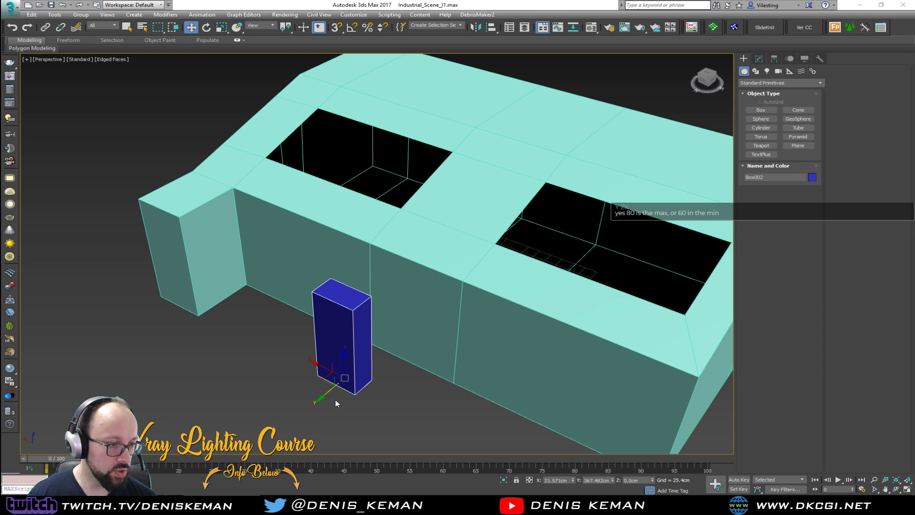
{"action": "left_click", "coordinate": [760, 60]}
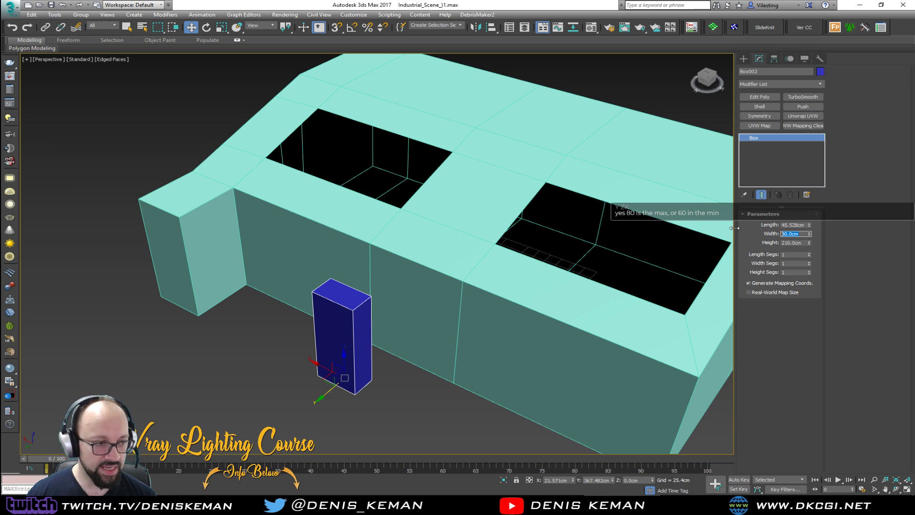
{"action": "type", "text": "90"}
{"action": "key", "text": "Return"}
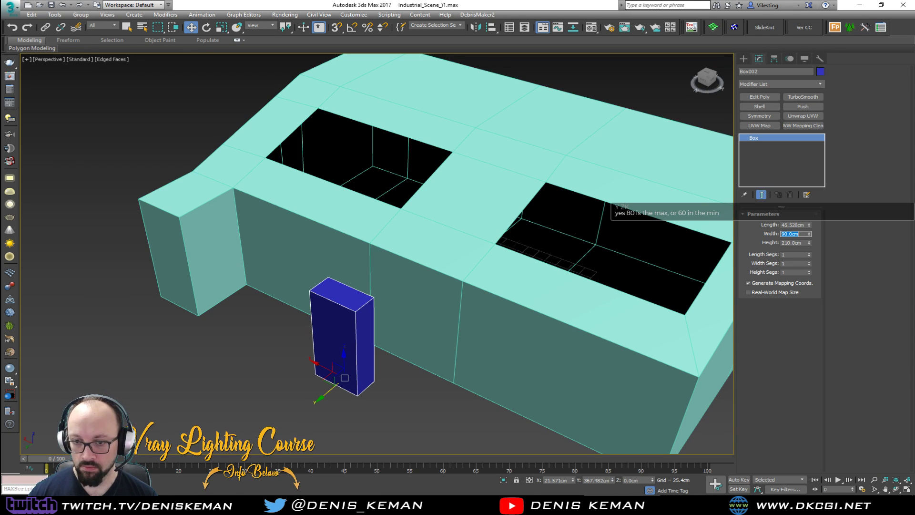
- Check the standard internal door sizes in the browser's image results and return to 3ds Max
{"action": "middle_click_drag", "start_coordinate": [311, 364], "coordinate": [114, 306], "text": "alt"}
{"action": "left_click_drag", "start_coordinate": [0, 24], "coordinate": [499, 18]}
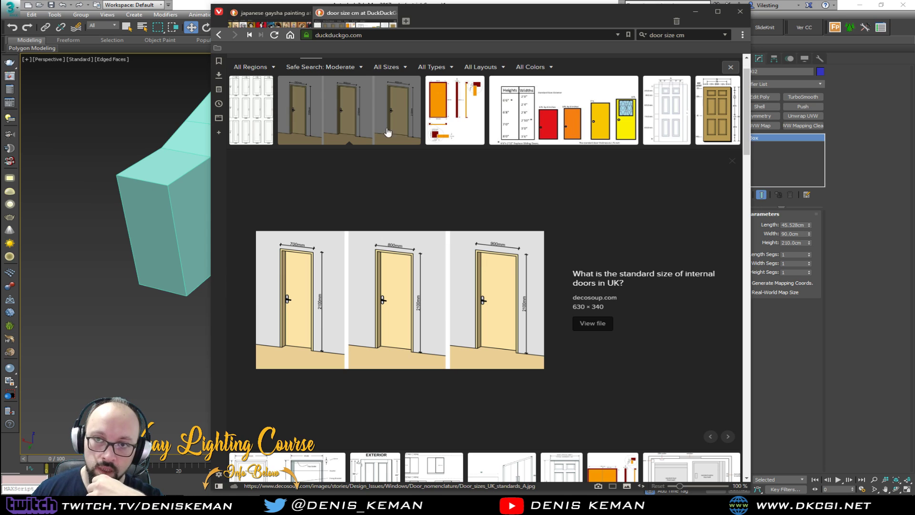
{"action": "left_click_drag", "start_coordinate": [458, 13], "coordinate": [914, 72]}
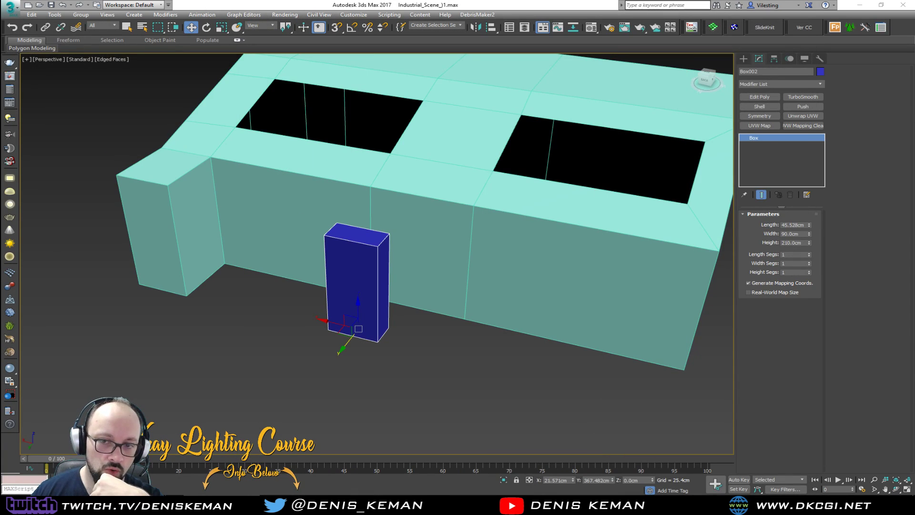
- Move the door box into the long wall, between the two vertical wall edges
{"action": "scroll", "coordinate": [314, 258], "scroll_direction": "up", "scroll_amount": 5}
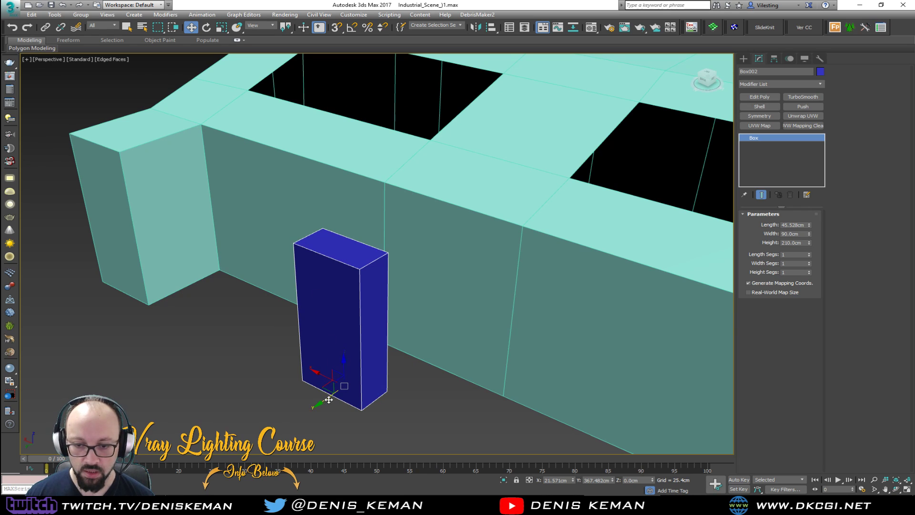
{"action": "left_click_drag", "start_coordinate": [329, 400], "coordinate": [427, 358]}
- Insert a horizontal edge loop around the room shell's walls near the top of the door box
{"action": "left_click", "coordinate": [546, 316]}
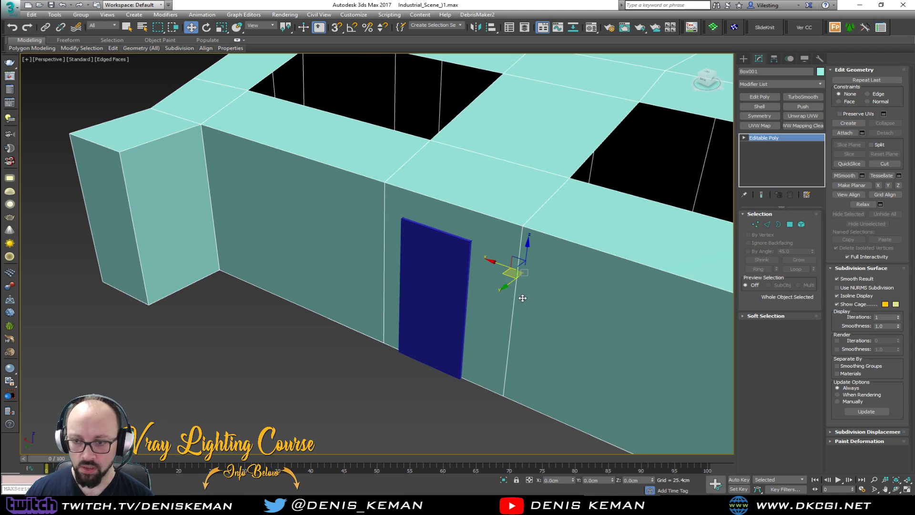
{"action": "scroll", "coordinate": [525, 281], "scroll_direction": "down", "scroll_amount": 3}
{"action": "key", "text": "w"}
{"action": "middle_click_drag", "start_coordinate": [496, 302], "coordinate": [429, 322], "text": "alt"}
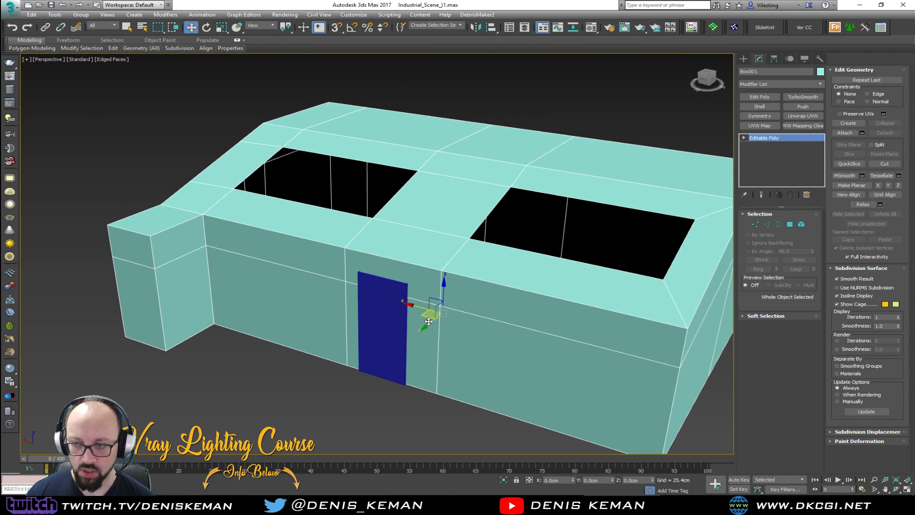
- Snap the new horizontal edge loop to the door box's top at 210 cm and make it planar in Z
{"action": "key", "text": "2"}
{"action": "double_click", "coordinate": [447, 309]}
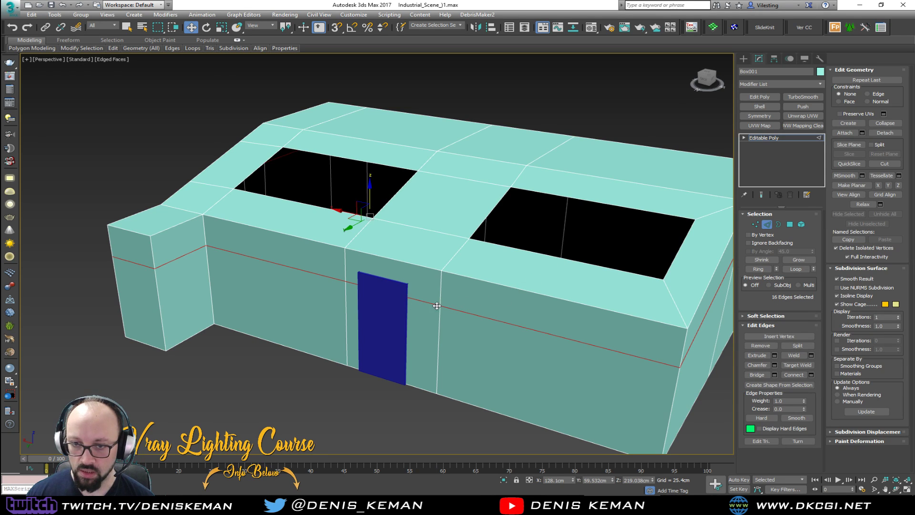
{"action": "key", "text": "s"}
{"action": "left_click_drag", "start_coordinate": [365, 194], "coordinate": [409, 295]}
{"action": "middle_click_drag", "start_coordinate": [415, 304], "coordinate": [388, 292], "text": "alt"}
{"action": "left_click", "coordinate": [898, 186]}
{"action": "middle_click_drag", "start_coordinate": [519, 217], "coordinate": [378, 225], "text": "alt"}
{"action": "scroll", "coordinate": [373, 234], "scroll_direction": "up", "scroll_amount": 5}
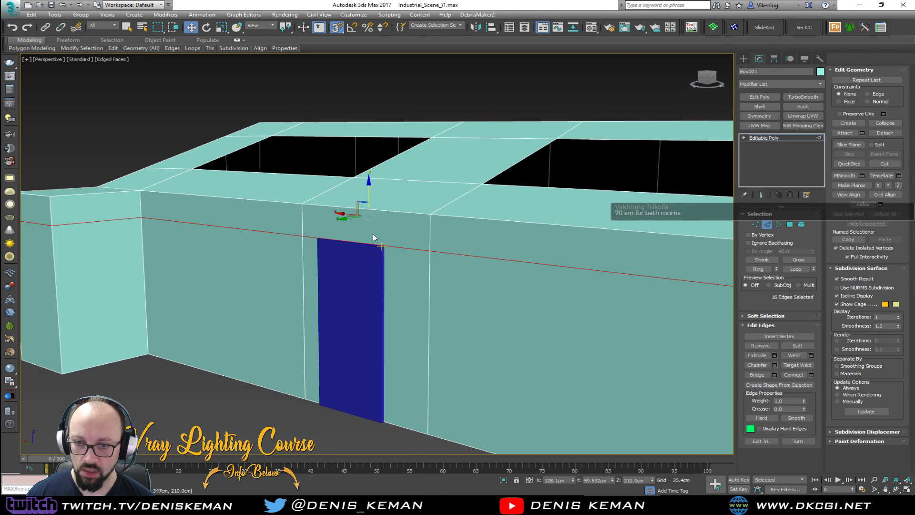
- Snap the door box's upper corner to the neighbouring vertical wall edge and pull the box slightly out of the wall
{"action": "mouse_move", "coordinate": [394, 246]}
{"action": "middle_mouse_down", "text": "alt"}
{"action": "mouse_move", "coordinate": [422, 257]}
{"action": "mouse_move", "coordinate": [404, 258]}
{"action": "middle_mouse_up", "text": "alt"}
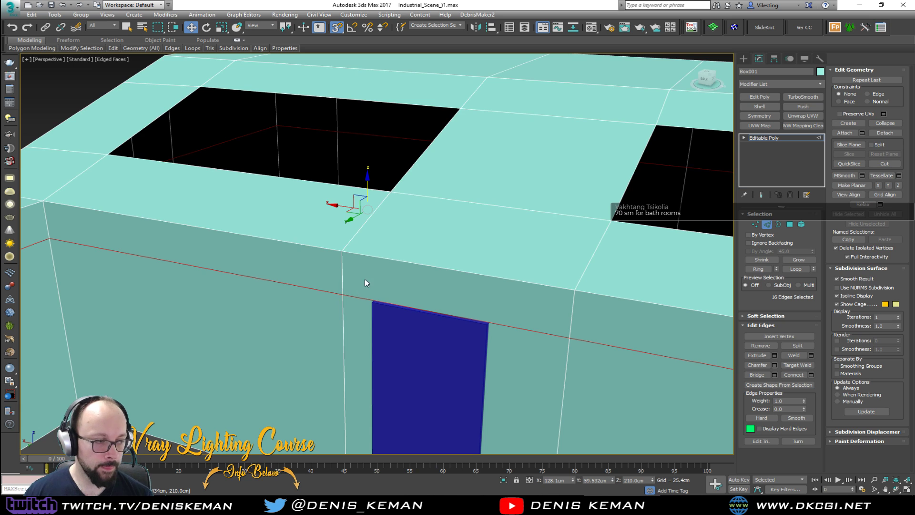
{"action": "middle_click_drag", "start_coordinate": [368, 281], "coordinate": [345, 223]}
{"action": "scroll", "coordinate": [368, 281], "scroll_direction": "down", "scroll_amount": 3}
{"action": "mouse_move", "coordinate": [379, 272]}
{"action": "middle_mouse_down", "text": "alt"}
{"action": "mouse_move", "coordinate": [428, 305]}
{"action": "mouse_move", "coordinate": [380, 273]}
{"action": "middle_mouse_up", "text": "alt"}
{"action": "scroll", "coordinate": [379, 274], "scroll_direction": "up", "scroll_amount": 2}
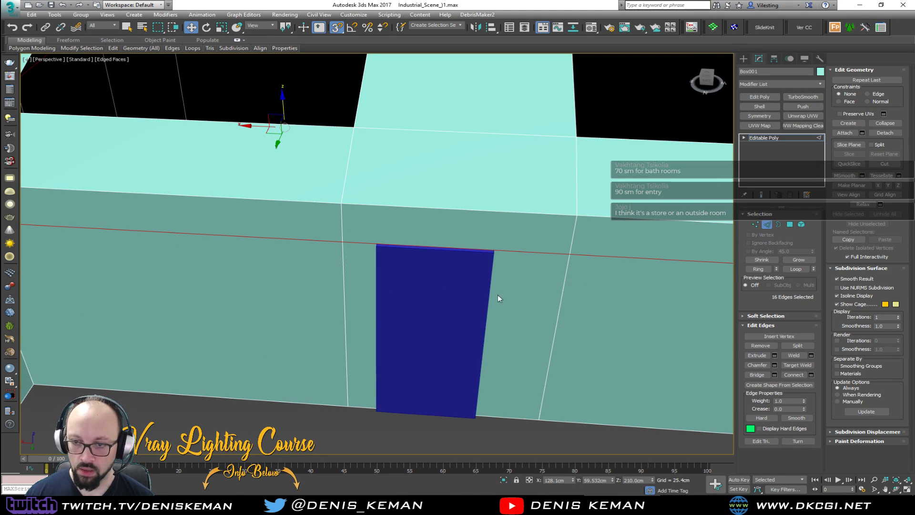
{"action": "key", "text": "2"}
{"action": "left_click", "coordinate": [447, 305]}
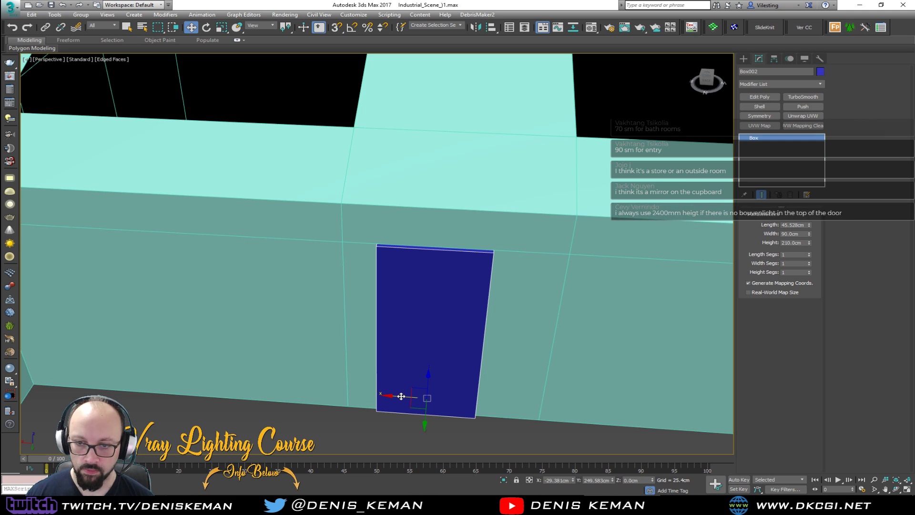
{"action": "key", "text": "s"}
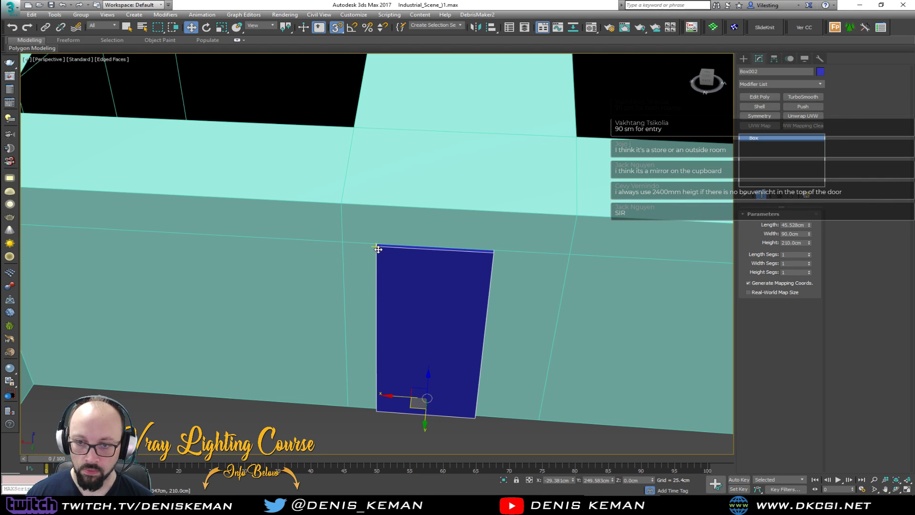
{"action": "left_click_drag", "start_coordinate": [378, 249], "coordinate": [344, 244]}
{"action": "key", "text": "s"}
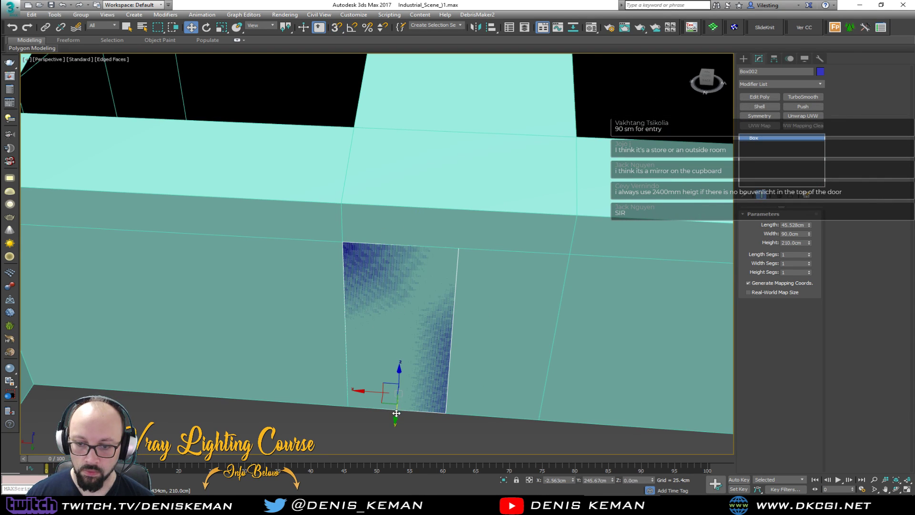
{"action": "left_click_drag", "start_coordinate": [396, 413], "coordinate": [396, 423]}
{"action": "middle_click_drag", "start_coordinate": [390, 368], "coordinate": [413, 313], "text": "alt"}
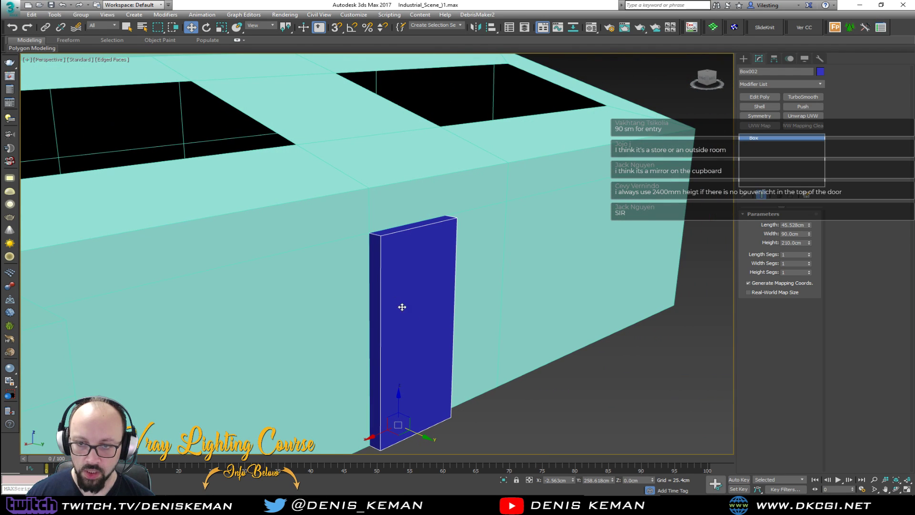
{"action": "middle_click_drag", "start_coordinate": [372, 240], "coordinate": [412, 286], "text": "alt"}
- Try to snap only the other vertical wall edge below the loop to the free side of the door box
{"action": "key", "text": "alt+e"}
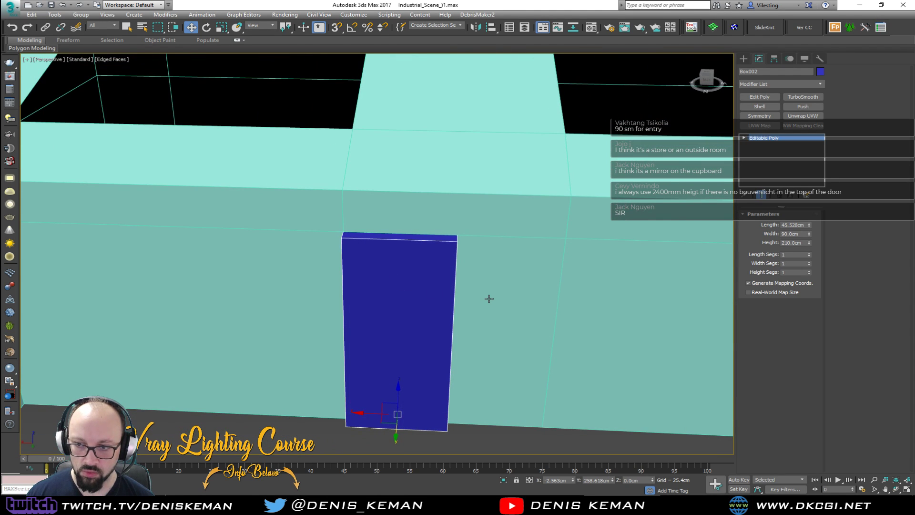
{"action": "middle_click_drag", "start_coordinate": [503, 307], "coordinate": [467, 284]}
{"action": "key", "text": "2"}
{"action": "left_click", "coordinate": [521, 293]}
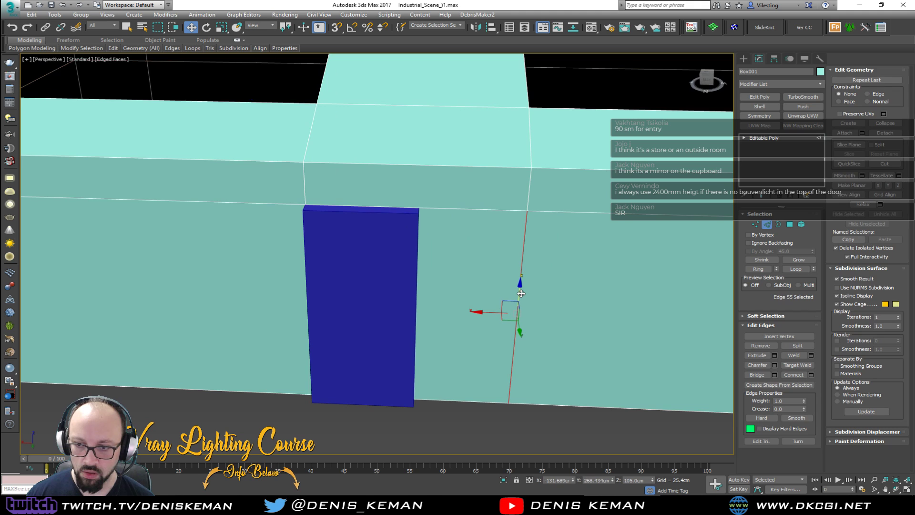
{"action": "left_click_drag", "start_coordinate": [476, 310], "coordinate": [420, 214]}
{"action": "key", "text": "s"}
{"action": "middle_click_drag", "start_coordinate": [420, 214], "coordinate": [435, 241], "text": "alt"}
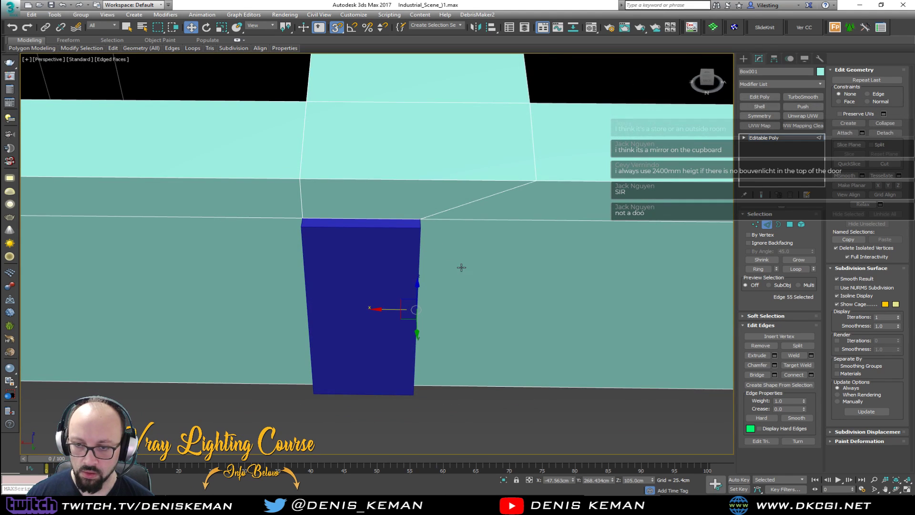
- Select the three-edge run through the wall and floor and snap it along X to the door box's free side
{"action": "scroll", "coordinate": [425, 200], "scroll_direction": "down", "scroll_amount": 3}
{"action": "middle_click_drag", "start_coordinate": [425, 199], "coordinate": [448, 261], "text": "alt"}
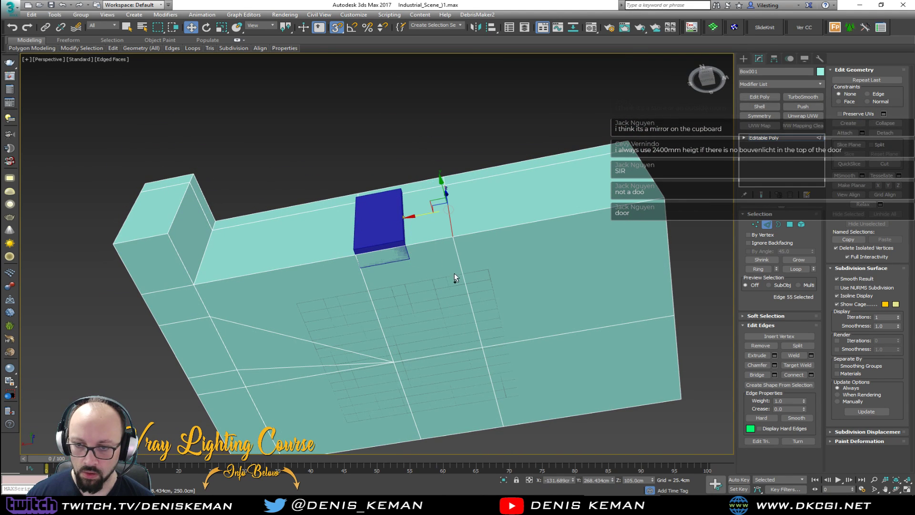
{"action": "double_click", "coordinate": [470, 299]}
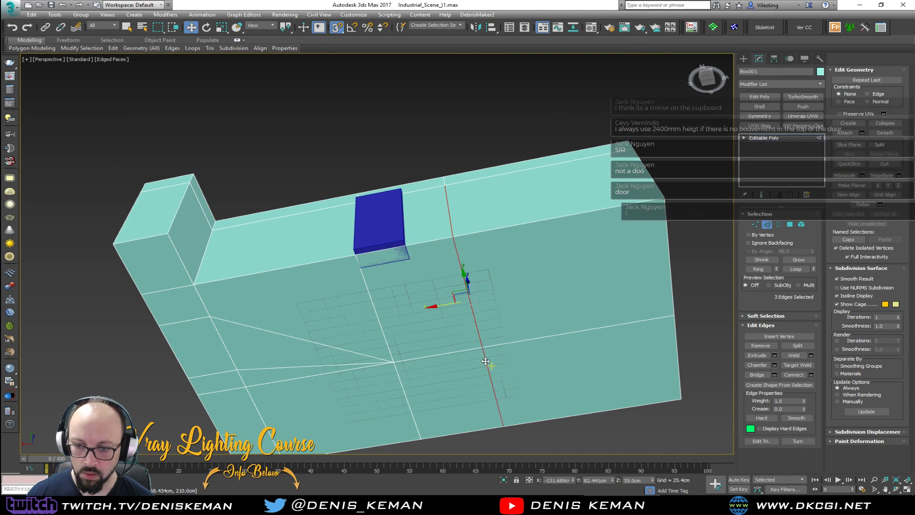
{"action": "left_click_drag", "start_coordinate": [453, 303], "coordinate": [405, 305]}
- Move the blue door box out of the wall opening to the free space beyond the corner block
{"action": "middle_click_drag", "start_coordinate": [405, 305], "coordinate": [419, 293], "text": "alt"}
{"action": "key", "text": "4"}
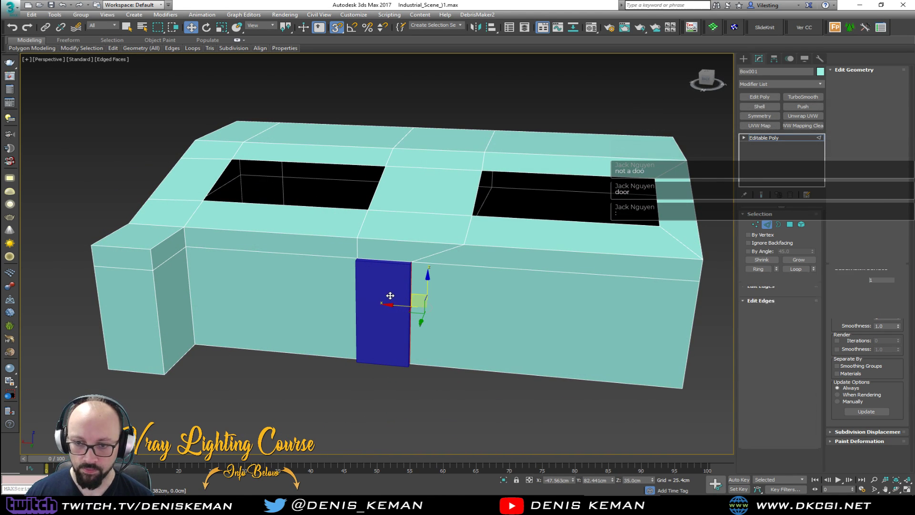
{"action": "left_click", "coordinate": [390, 296]}
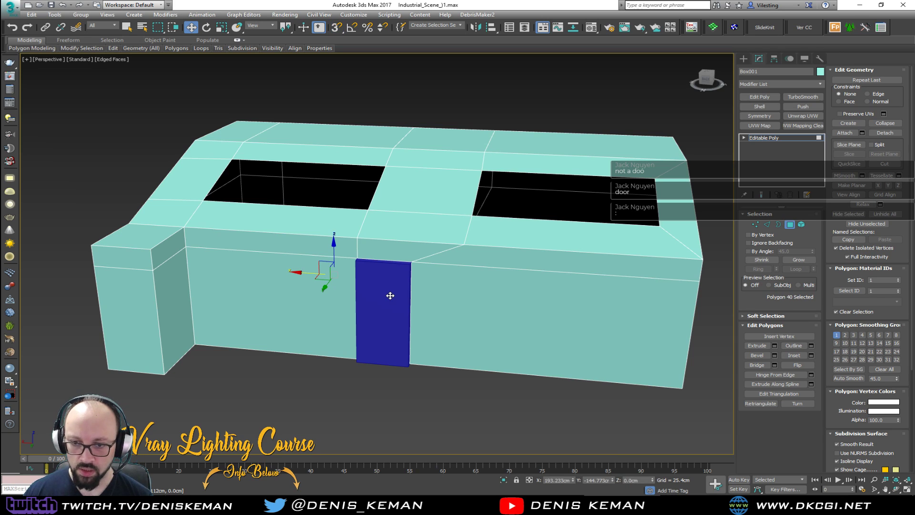
{"action": "middle_click_drag", "start_coordinate": [413, 303], "coordinate": [395, 310], "text": "alt"}
{"action": "key", "text": "F3"}
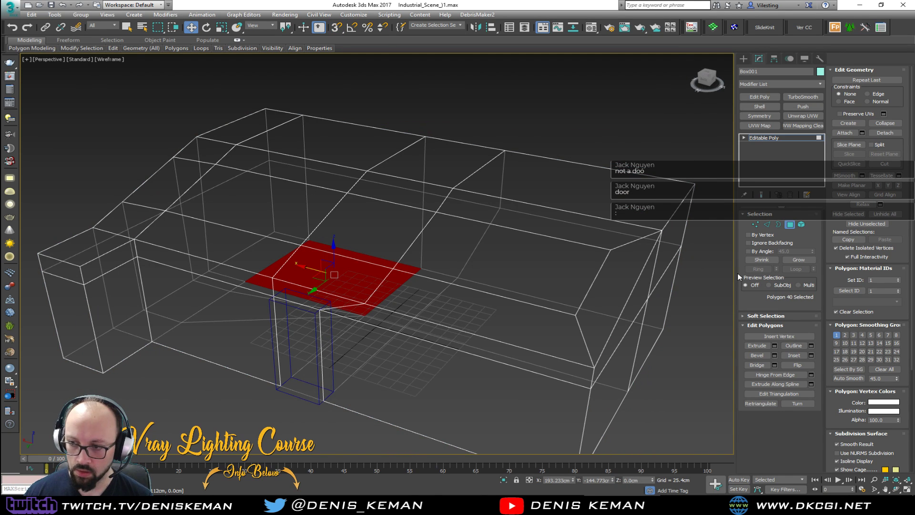
{"action": "key", "text": "4"}
{"action": "key", "text": "F3"}
{"action": "left_click", "coordinate": [298, 397]}
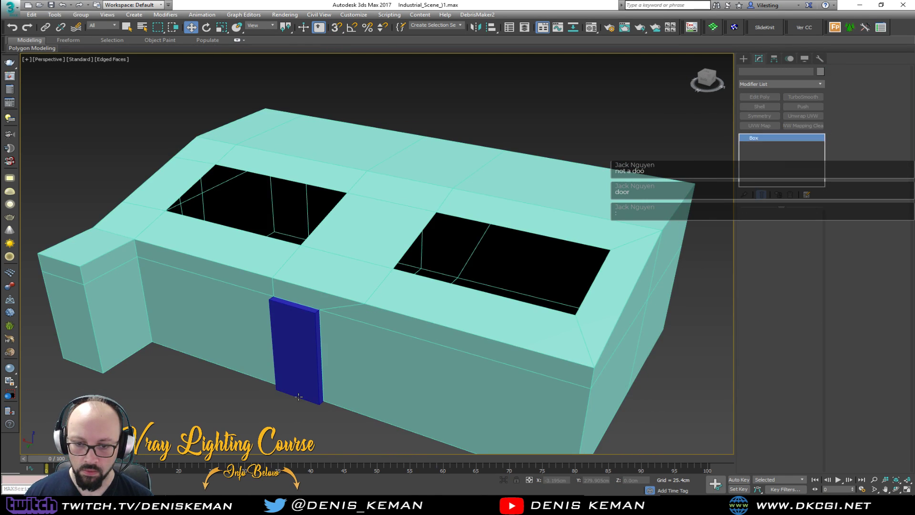
{"action": "scroll", "coordinate": [299, 381], "scroll_direction": "down", "scroll_amount": 3}
{"action": "left_click_drag", "start_coordinate": [366, 320], "coordinate": [144, 270]}
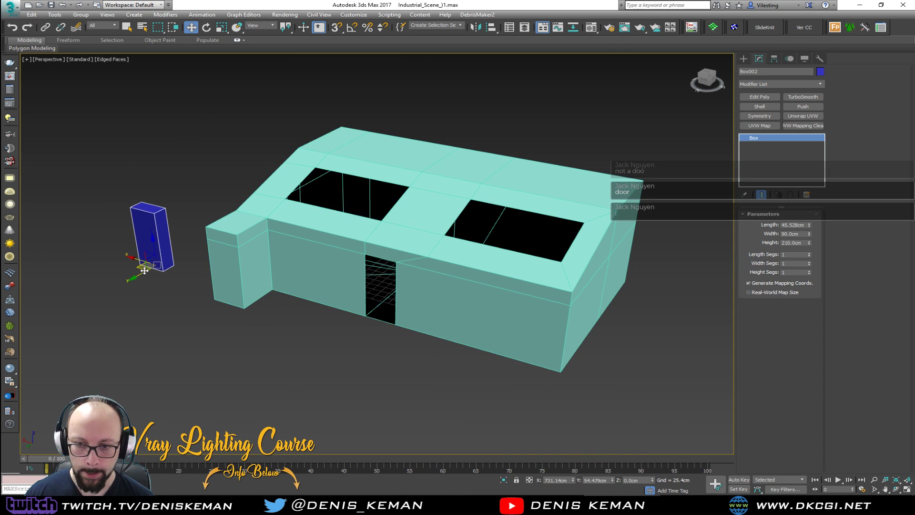
- Apply a Shell modifier to the room object and enable Straighten Corners
{"action": "left_click", "coordinate": [371, 348]}
{"action": "left_click", "coordinate": [343, 285]}
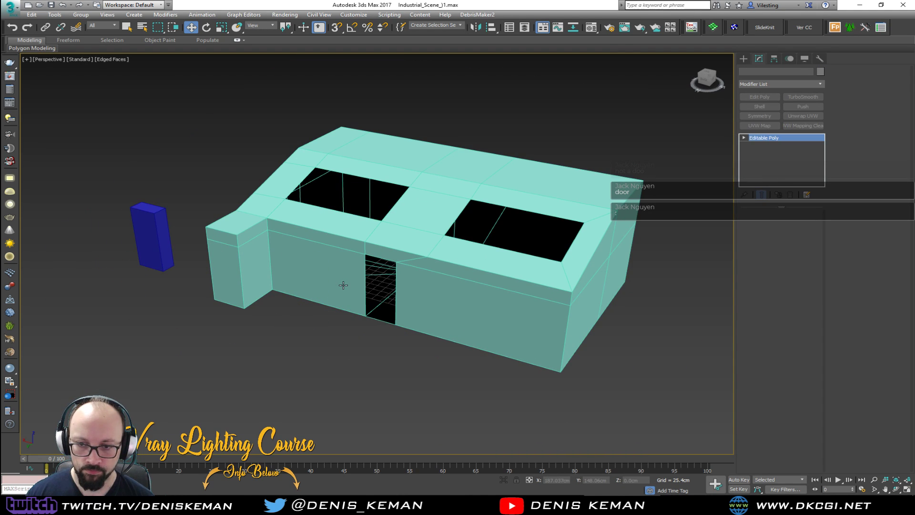
{"action": "middle_click_drag", "start_coordinate": [343, 285], "coordinate": [327, 283], "text": "alt"}
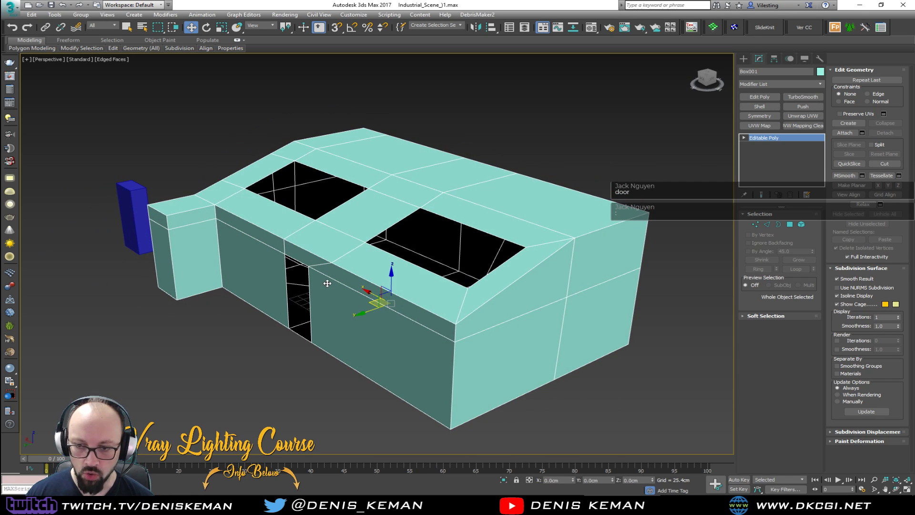
{"action": "left_click", "coordinate": [759, 106]}
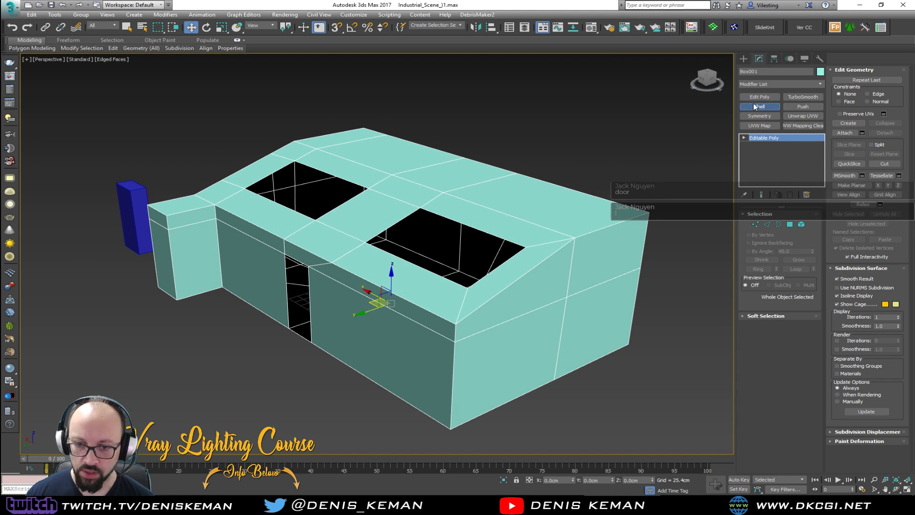
{"action": "scroll", "coordinate": [440, 247], "scroll_direction": "up", "scroll_amount": 3}
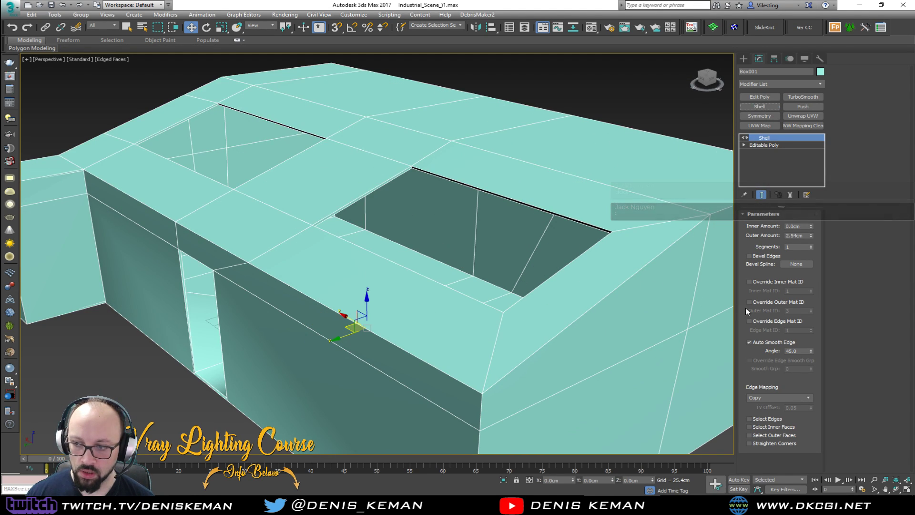
{"action": "left_click", "coordinate": [749, 443]}
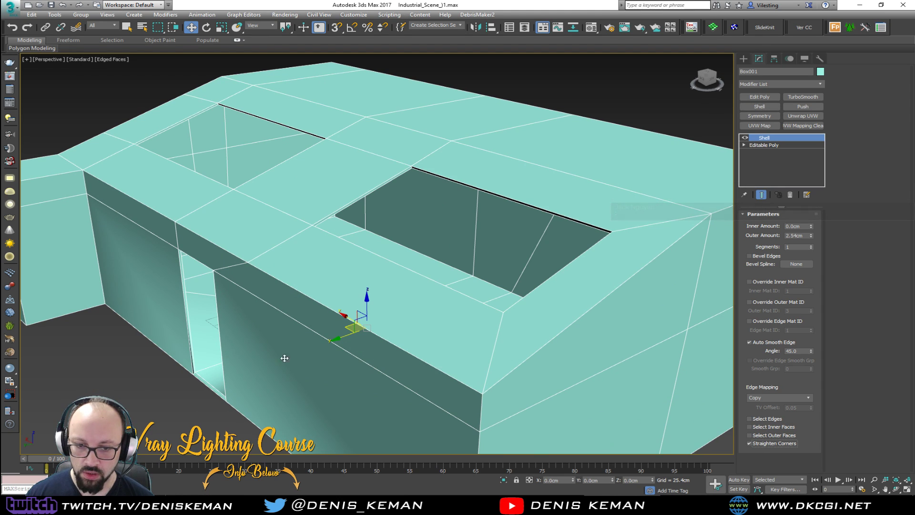
{"action": "middle_click_drag", "start_coordinate": [321, 362], "coordinate": [294, 290], "text": "alt"}
{"action": "scroll", "coordinate": [294, 290], "scroll_direction": "up", "scroll_amount": 5}
{"action": "scroll", "coordinate": [294, 290], "scroll_direction": "down", "scroll_amount": 5}
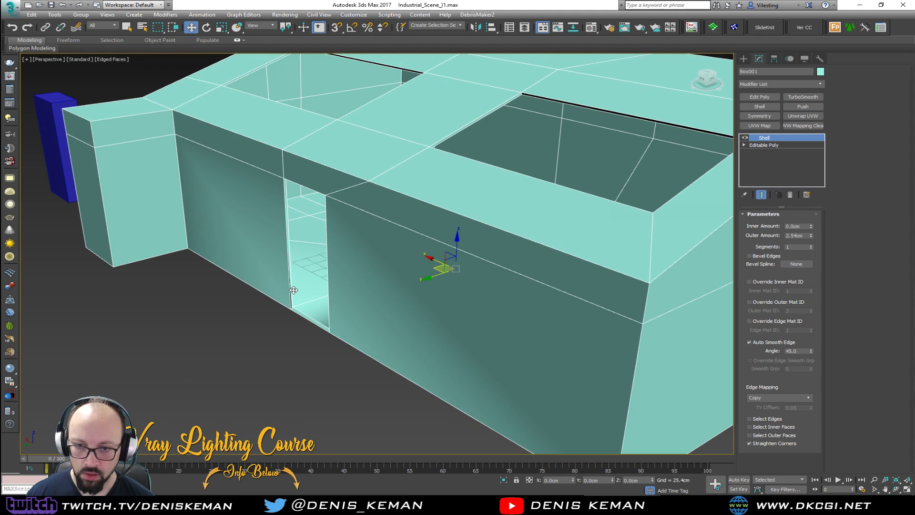
- Try the shell with a 25 cm inner amount, then 0 inner and 25 cm outer, and remove the Shell modifier
{"action": "left_click", "coordinate": [786, 226]}
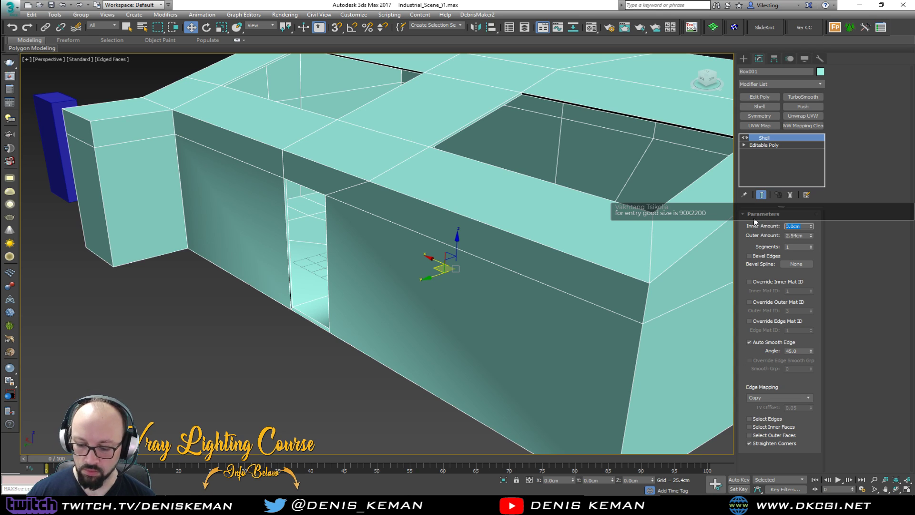
{"action": "type", "text": "25"}
{"action": "key", "text": "Return"}
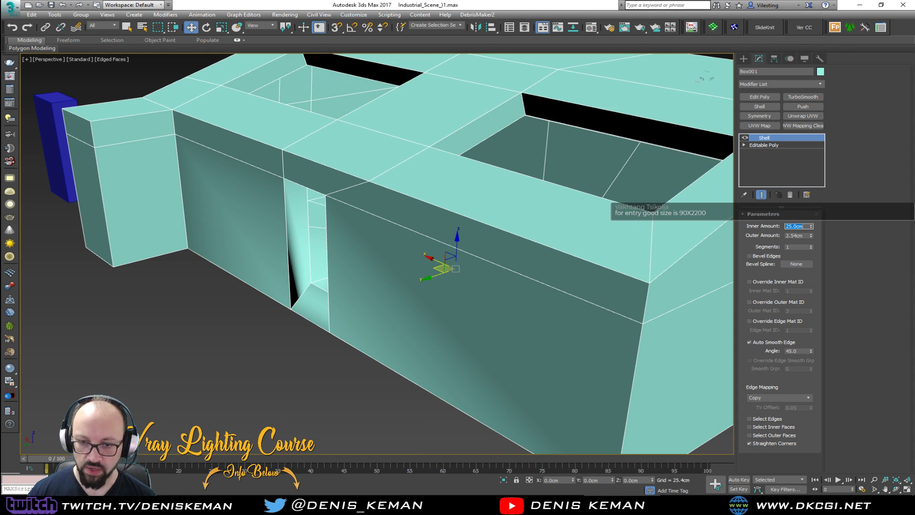
{"action": "type", "text": "0"}
{"action": "key", "text": "Tab"}
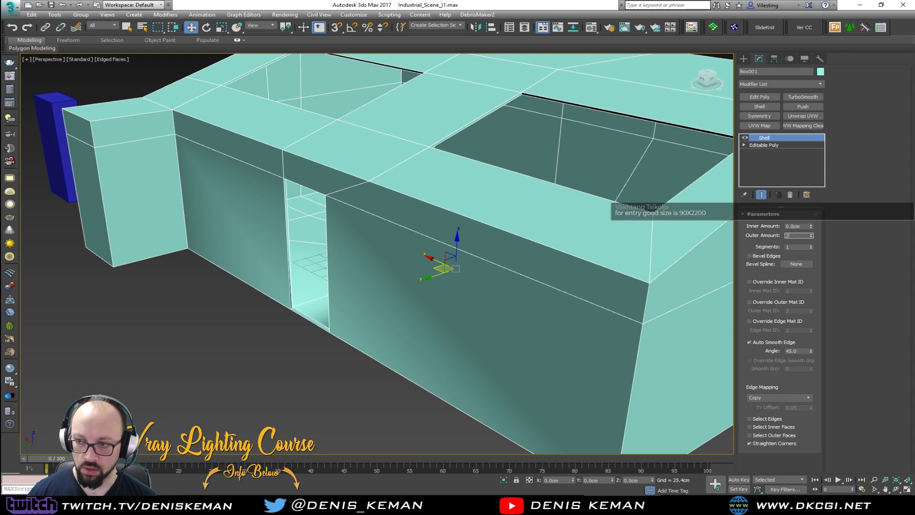
{"action": "type", "text": "25"}
{"action": "key", "text": "Return"}
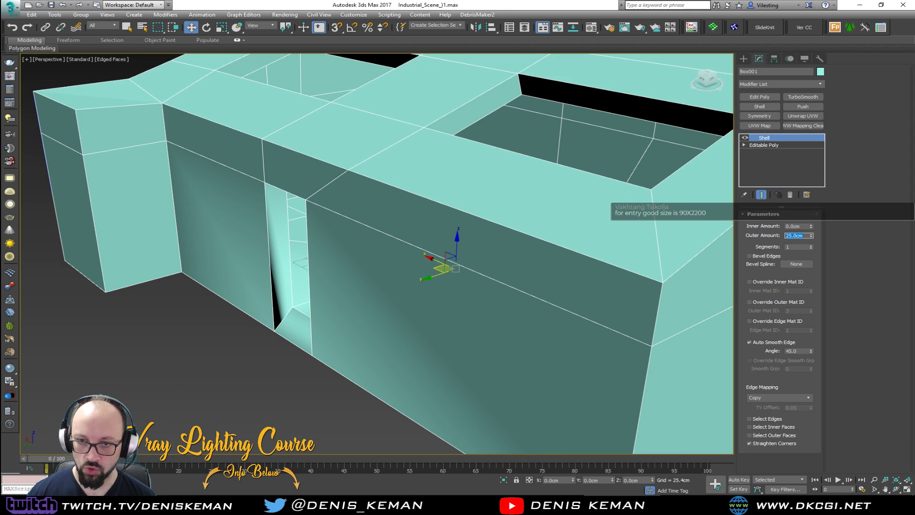
{"action": "middle_click_drag", "start_coordinate": [317, 153], "coordinate": [411, 154], "text": "alt"}
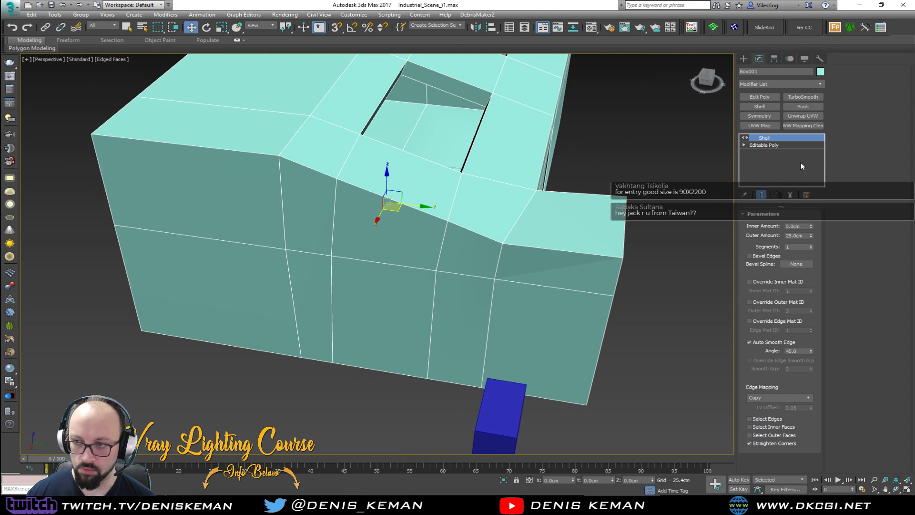
{"action": "left_click", "coordinate": [791, 194]}
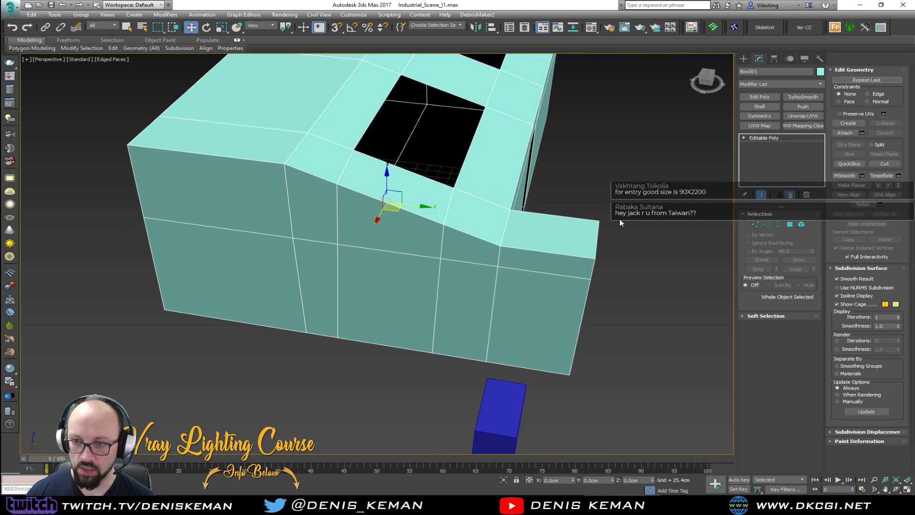
{"action": "middle_click_drag", "start_coordinate": [530, 227], "coordinate": [374, 288], "text": "alt"}
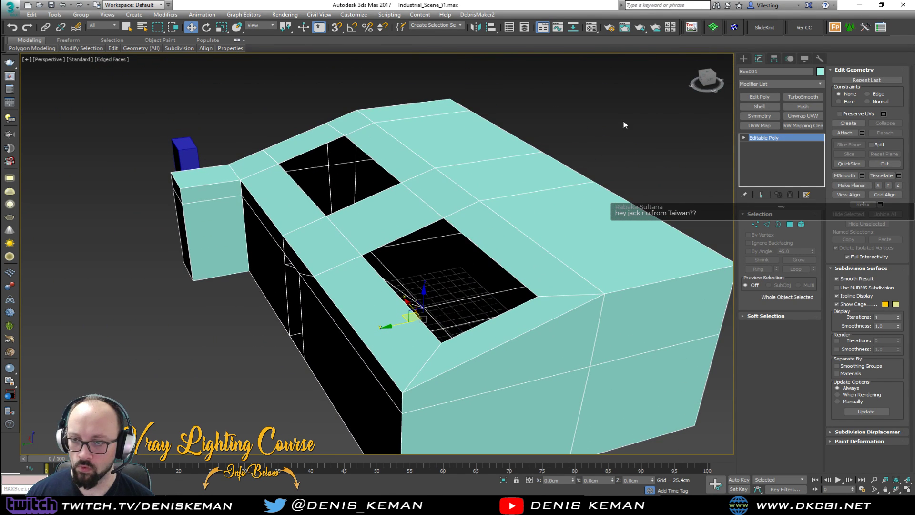
{"action": "key", "text": "4"}
{"action": "left_click", "coordinate": [496, 336]}
{"action": "left_click", "coordinate": [414, 347], "text": "ctrl"}
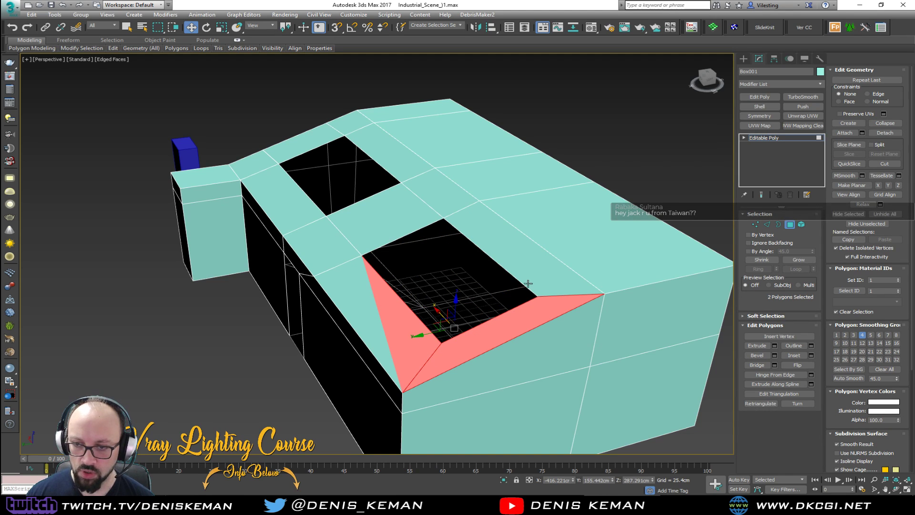
{"action": "left_click", "coordinate": [537, 278], "text": "ctrl"}
{"action": "left_click", "coordinate": [563, 224], "text": "ctrl"}
{"action": "left_click", "coordinate": [515, 176], "text": "ctrl"}
{"action": "left_click", "coordinate": [441, 191], "text": "ctrl"}
{"action": "left_click", "coordinate": [381, 219], "text": "ctrl"}
{"action": "left_click", "coordinate": [355, 305], "text": "ctrl"}
{"action": "left_click", "coordinate": [317, 238], "text": "ctrl"}
{"action": "left_click", "coordinate": [286, 200], "text": "ctrl"}
- Select every polygon of the room shell and flip the normals so the faces point inward
{"action": "key", "text": "ctrl+a"}
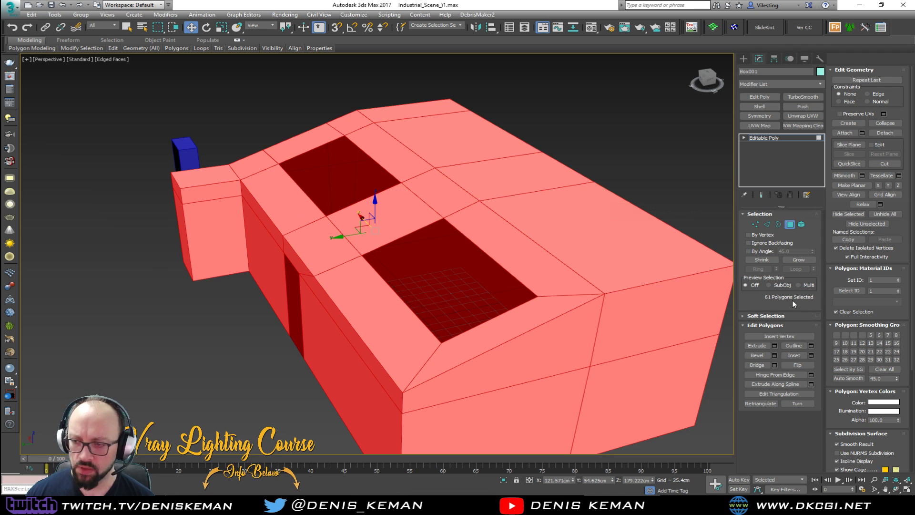
{"action": "left_click", "coordinate": [792, 365]}
- Select all roof polygons around the two windows, including the corner block's top, and detach them as an object named Ceailing
{"action": "middle_click_drag", "start_coordinate": [450, 256], "coordinate": [226, 180], "text": "alt"}
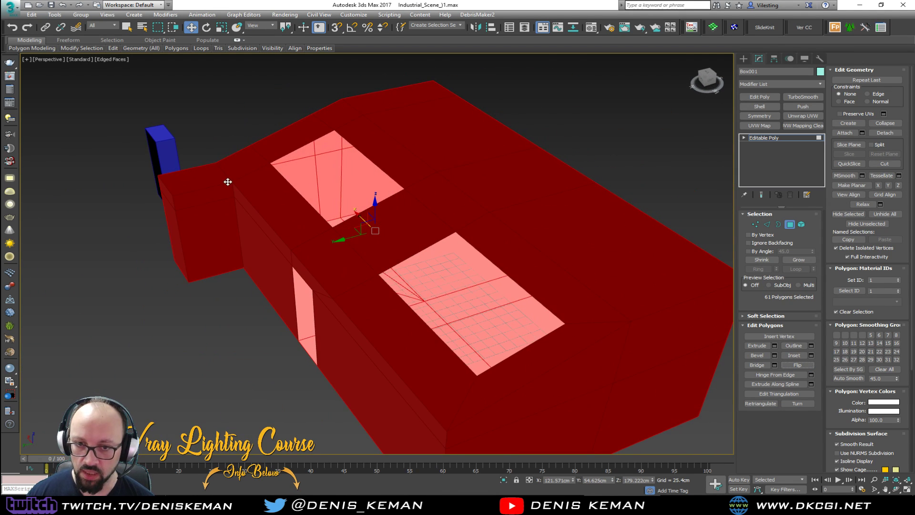
{"action": "left_click", "coordinate": [226, 180]}
{"action": "left_click", "coordinate": [238, 164], "text": "ctrl"}
{"action": "left_click", "coordinate": [289, 140], "text": "ctrl"}
{"action": "left_click", "coordinate": [336, 114], "text": "ctrl"}
{"action": "left_click", "coordinate": [396, 98], "text": "ctrl"}
{"action": "left_click", "coordinate": [405, 127], "text": "ctrl"}
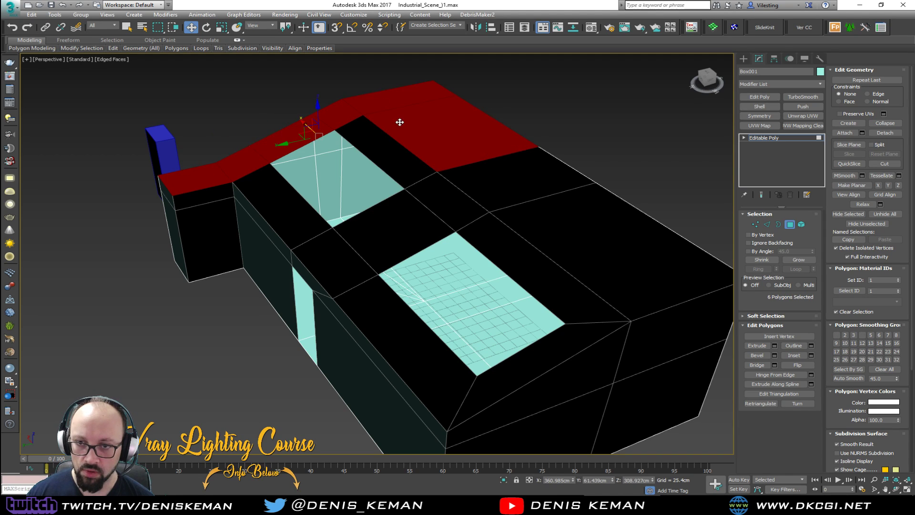
{"action": "left_click", "coordinate": [409, 162], "text": "ctrl"}
{"action": "left_click", "coordinate": [443, 196], "text": "ctrl"}
{"action": "left_click", "coordinate": [502, 206], "text": "ctrl"}
{"action": "left_click", "coordinate": [619, 238], "text": "ctrl"}
{"action": "left_click", "coordinate": [557, 274], "text": "ctrl"}
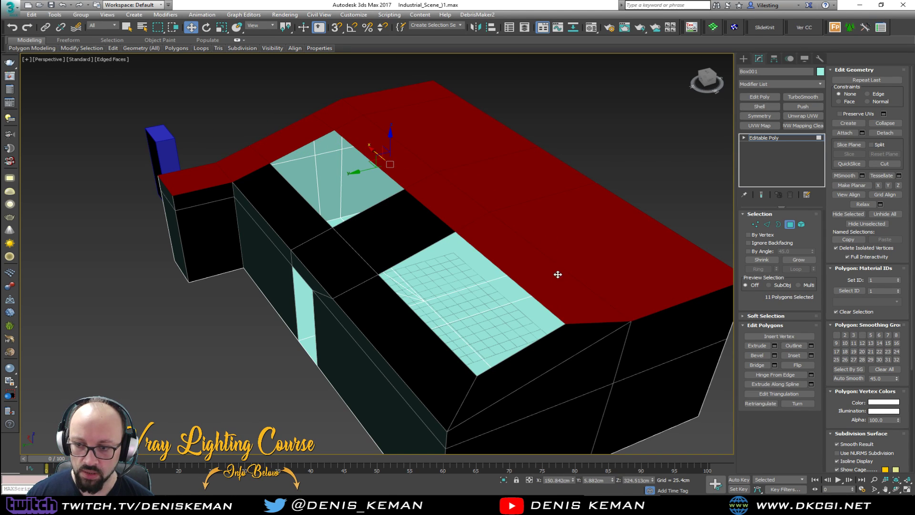
{"action": "left_click", "coordinate": [585, 331], "text": "ctrl"}
{"action": "left_click", "coordinate": [429, 362], "text": "ctrl"}
{"action": "left_click", "coordinate": [334, 263], "text": "ctrl"}
{"action": "left_click", "coordinate": [381, 344], "text": "ctrl"}
{"action": "left_click", "coordinate": [391, 224], "text": "ctrl"}
{"action": "left_click", "coordinate": [290, 218], "text": "ctrl"}
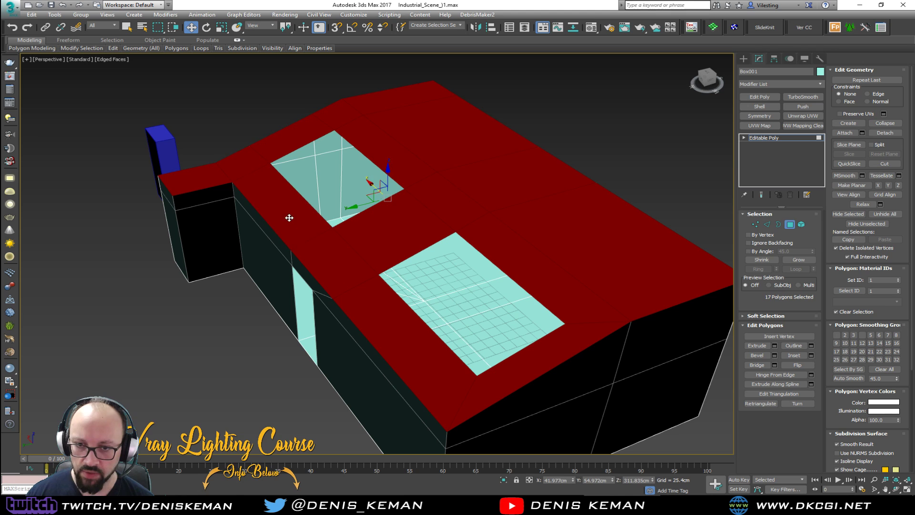
{"action": "middle_click_drag", "start_coordinate": [289, 218], "coordinate": [717, 121], "text": "alt"}
{"action": "left_click", "coordinate": [885, 133]}
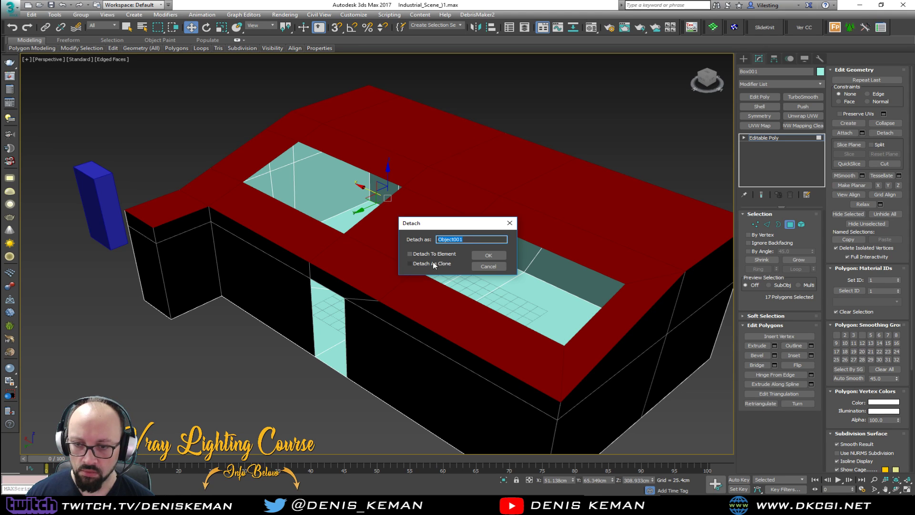
{"action": "type", "text": "Ceailing"}
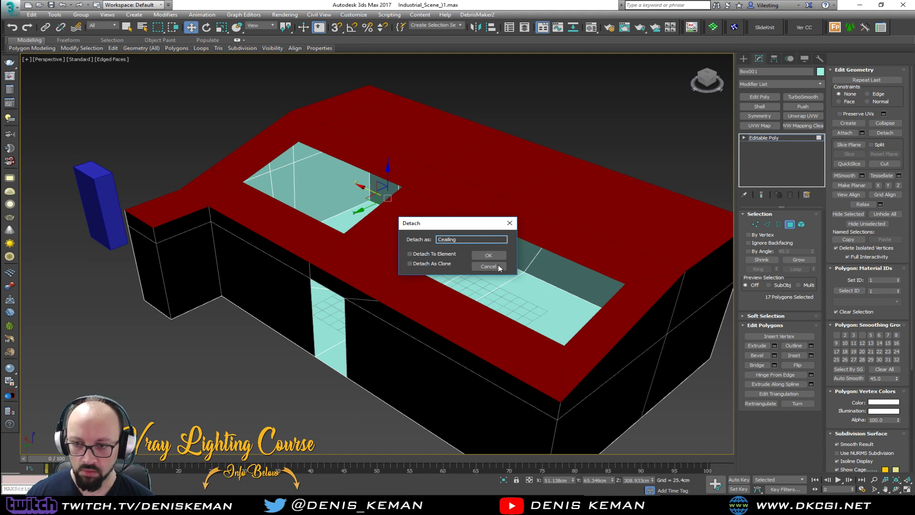
{"action": "key", "text": "Return"}
{"action": "key", "text": "4"}
- Put the detached ceiling object on a new layer named Ceiling and hide that layer
{"action": "left_click", "coordinate": [526, 27]}
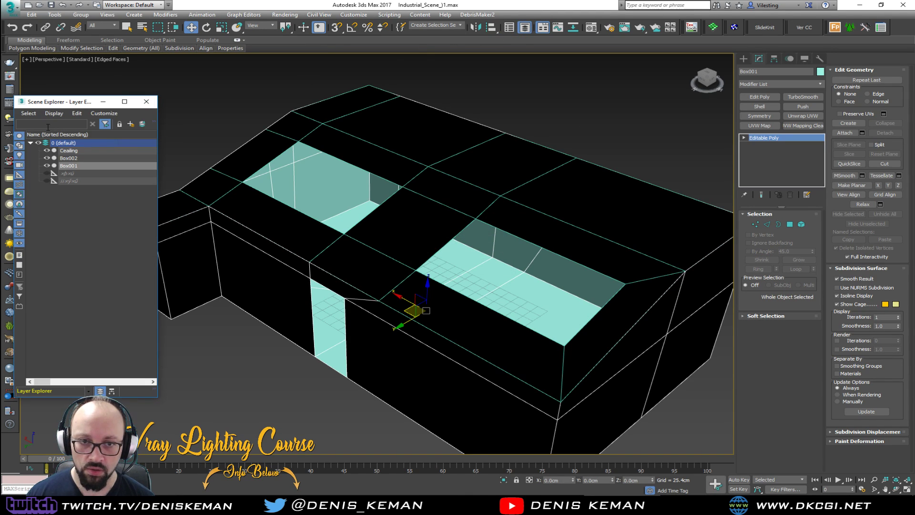
{"action": "middle_click_drag", "start_coordinate": [381, 185], "coordinate": [521, 119], "text": "alt"}
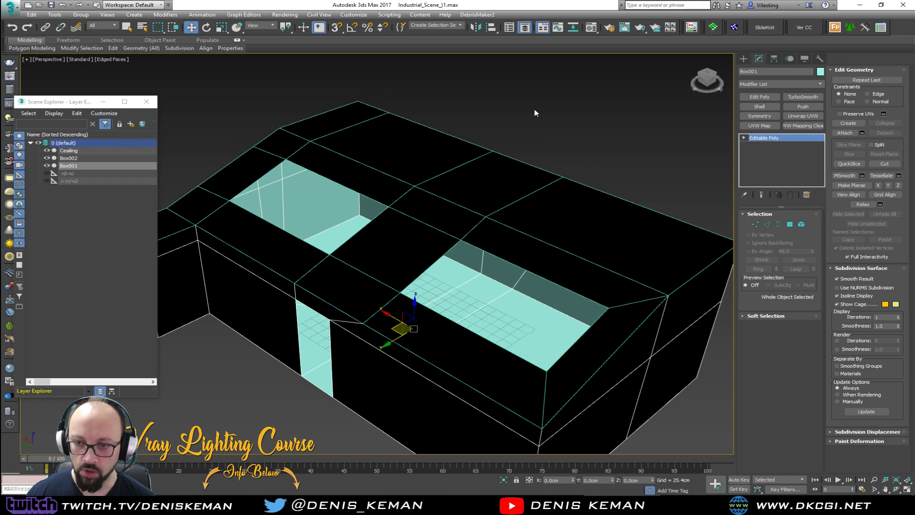
{"action": "left_click", "coordinate": [534, 109]}
{"action": "left_click", "coordinate": [430, 236]}
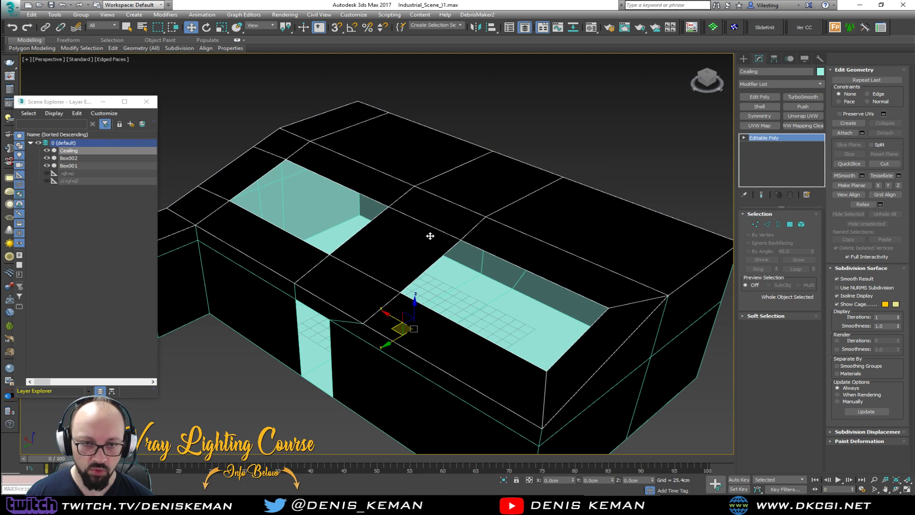
{"action": "left_click", "coordinate": [131, 124]}
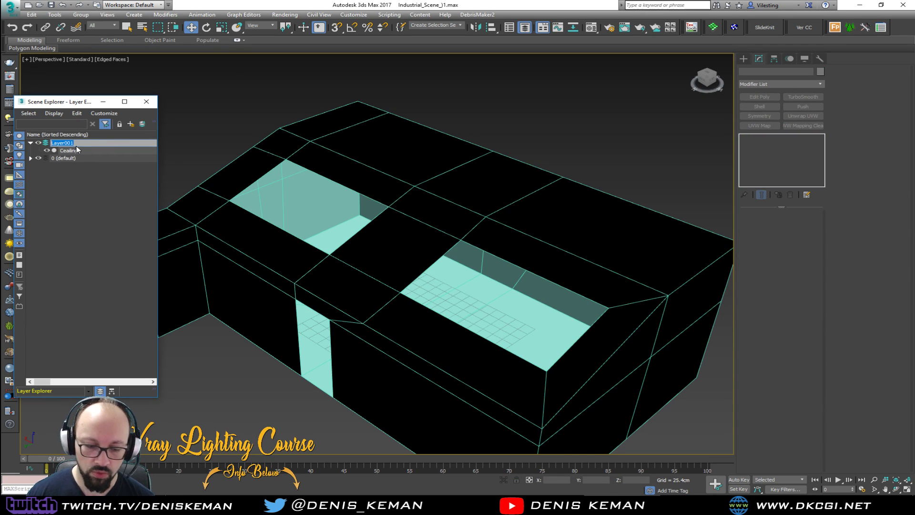
{"action": "type", "text": "Ceiling"}
{"action": "key", "text": "Return"}
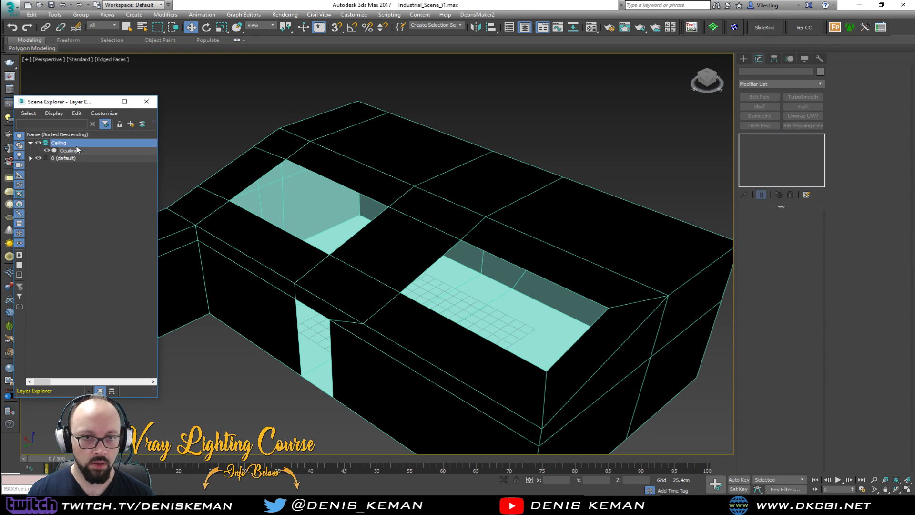
{"action": "left_click", "coordinate": [37, 142]}
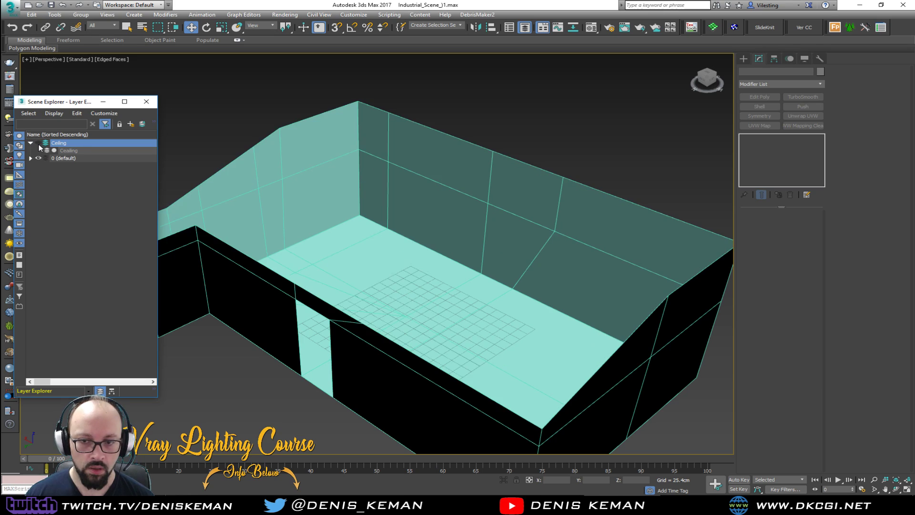
- Examine the open room interior and door opening from several angles, closing the layer list
{"action": "middle_click_drag", "start_coordinate": [552, 116], "coordinate": [409, 242], "text": "alt"}
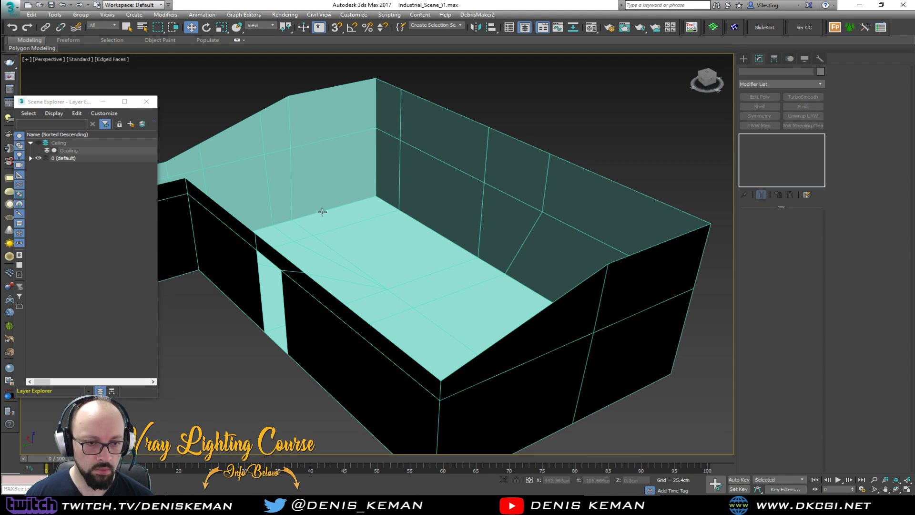
{"action": "scroll", "coordinate": [333, 225], "scroll_direction": "up", "scroll_amount": 5}
{"action": "middle_click_drag", "start_coordinate": [333, 227], "coordinate": [441, 242], "text": "alt"}
{"action": "scroll", "coordinate": [441, 242], "scroll_direction": "down", "scroll_amount": 10}
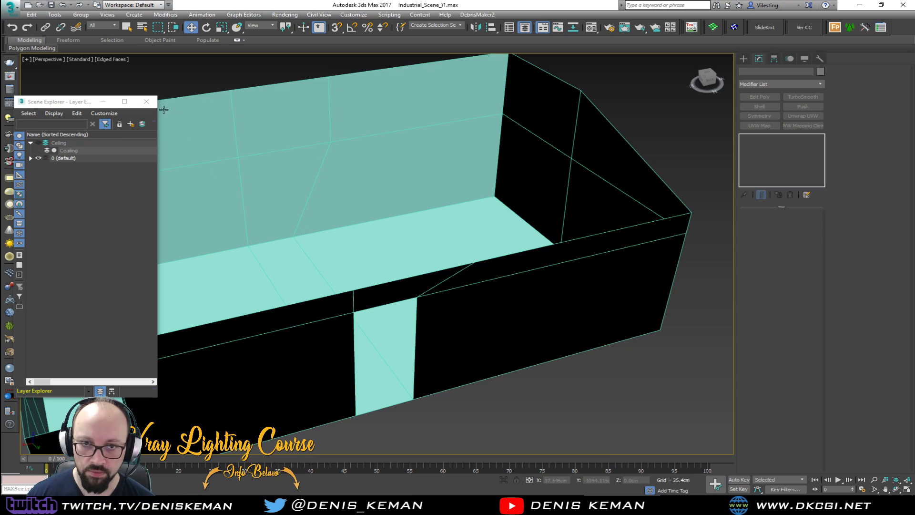
{"action": "left_click", "coordinate": [149, 106]}
{"action": "middle_click_drag", "start_coordinate": [277, 178], "coordinate": [347, 205], "text": "alt"}
{"action": "scroll", "coordinate": [348, 205], "scroll_direction": "up", "scroll_amount": 3}
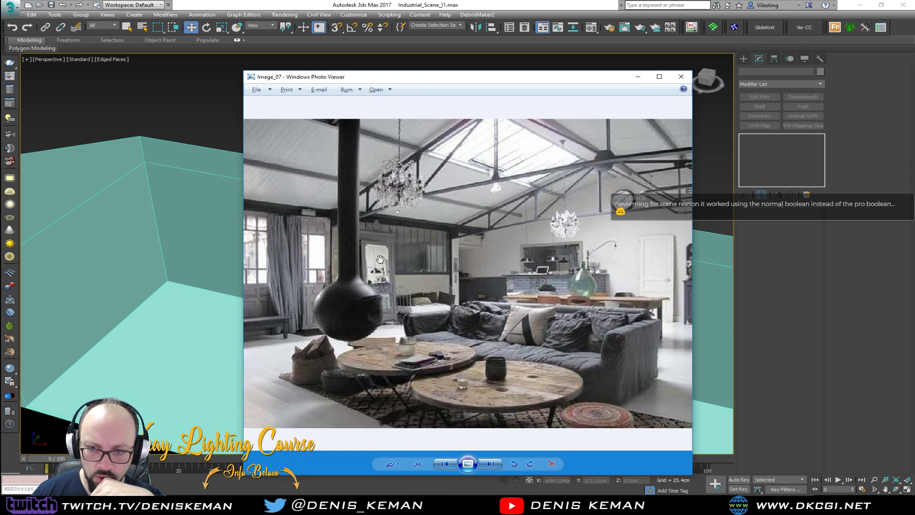
- Put the reference photo away and select the room shell object
{"action": "left_click", "coordinate": [639, 80]}
{"action": "scroll", "coordinate": [389, 277], "scroll_direction": "down", "scroll_amount": 5}
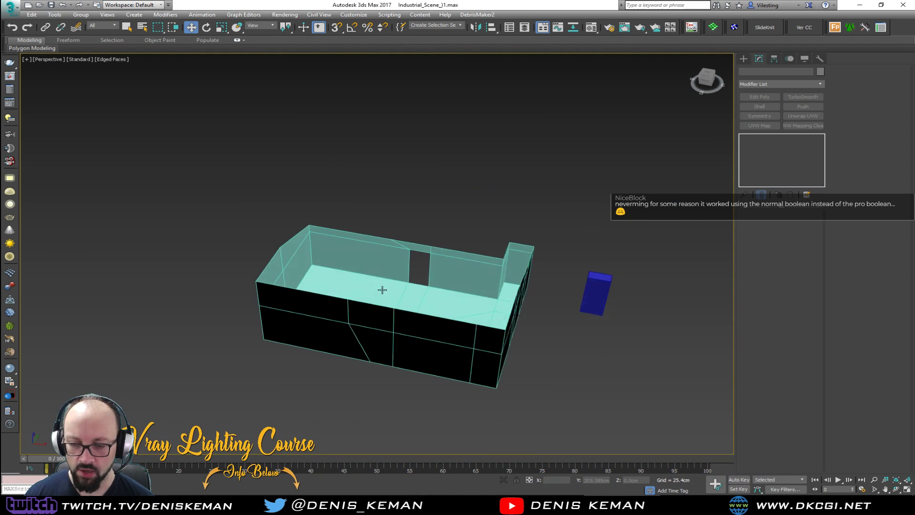
{"action": "left_click", "coordinate": [389, 278]}
{"action": "scroll", "coordinate": [389, 277], "scroll_direction": "up", "scroll_amount": 5}
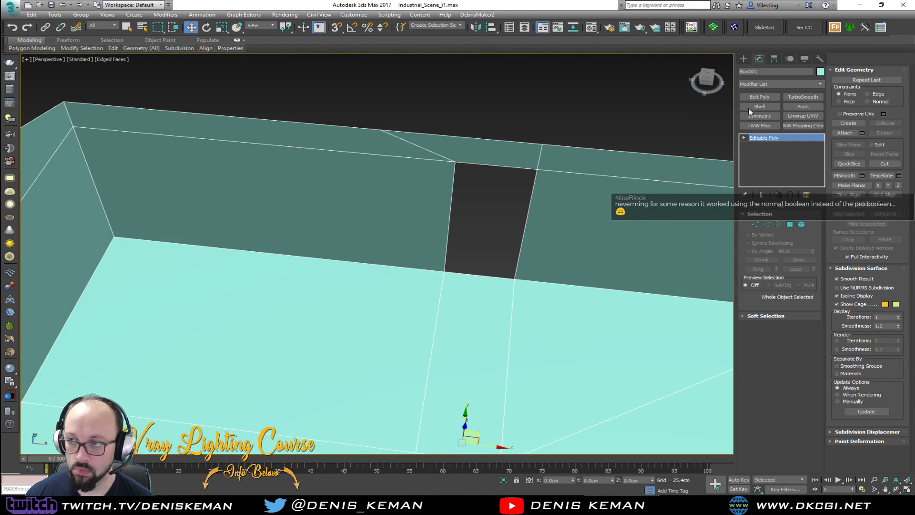
- Try to create a Box primitive on the floor at the door opening with snapping on
{"action": "left_click", "coordinate": [744, 59]}
{"action": "left_click", "coordinate": [764, 110]}
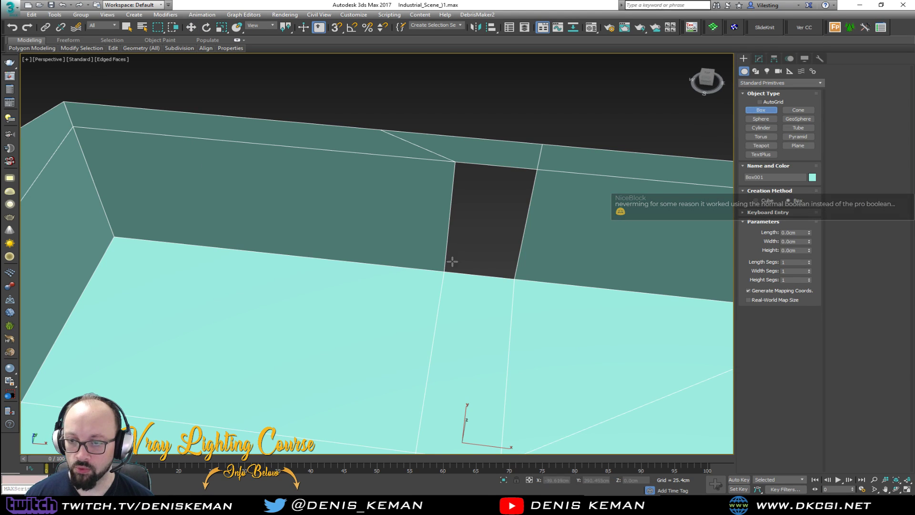
{"action": "key", "text": "s"}
{"action": "left_click", "coordinate": [441, 298]}
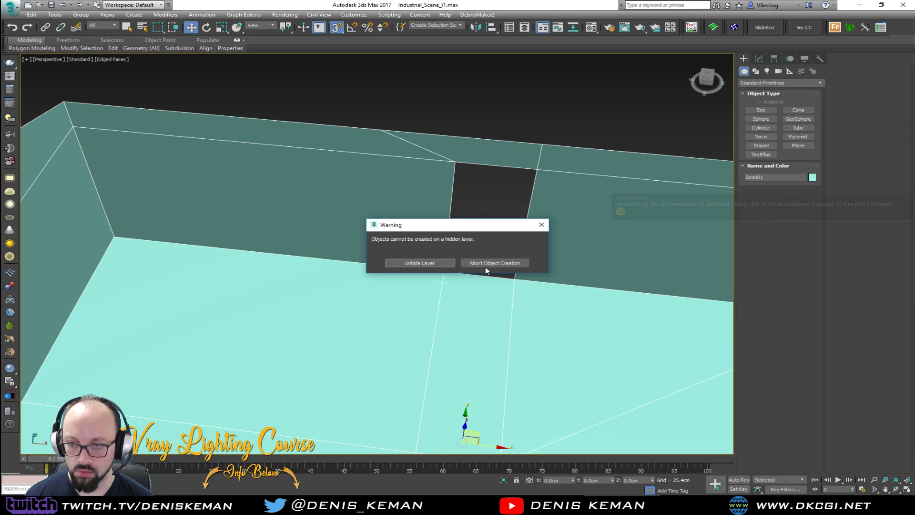
{"action": "left_click", "coordinate": [542, 225]}
- Make the default layer the active one and rename the room shell object Base
{"action": "left_click", "coordinate": [529, 31]}
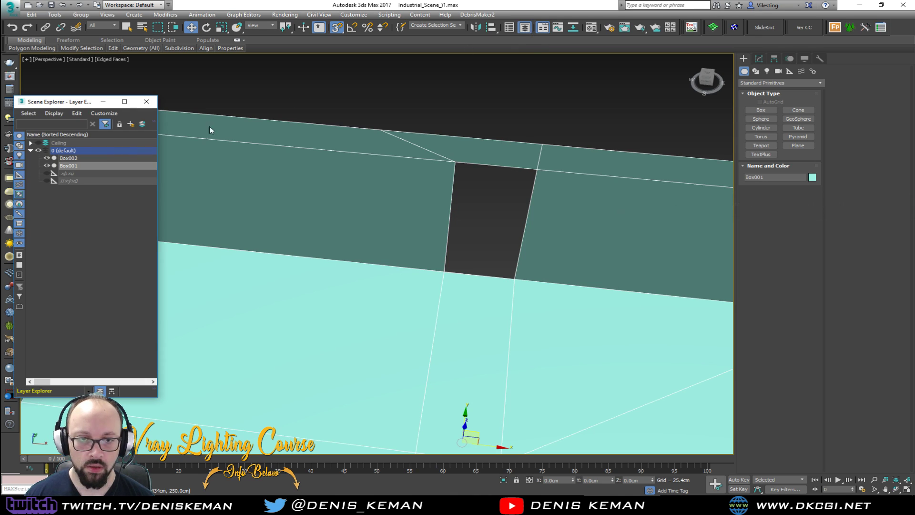
{"action": "left_click", "coordinate": [46, 150]}
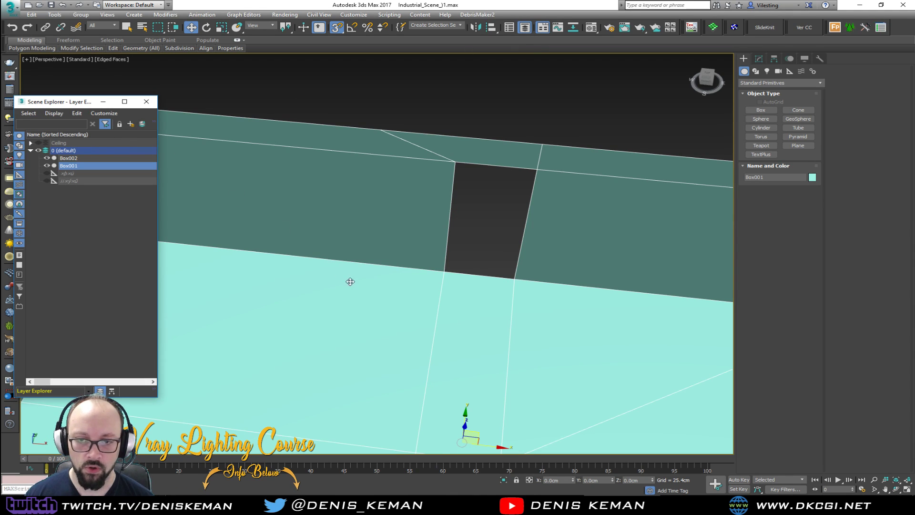
{"action": "middle_click_drag", "start_coordinate": [341, 276], "coordinate": [395, 288], "text": "alt"}
{"action": "scroll", "coordinate": [391, 289], "scroll_direction": "up", "scroll_amount": 2}
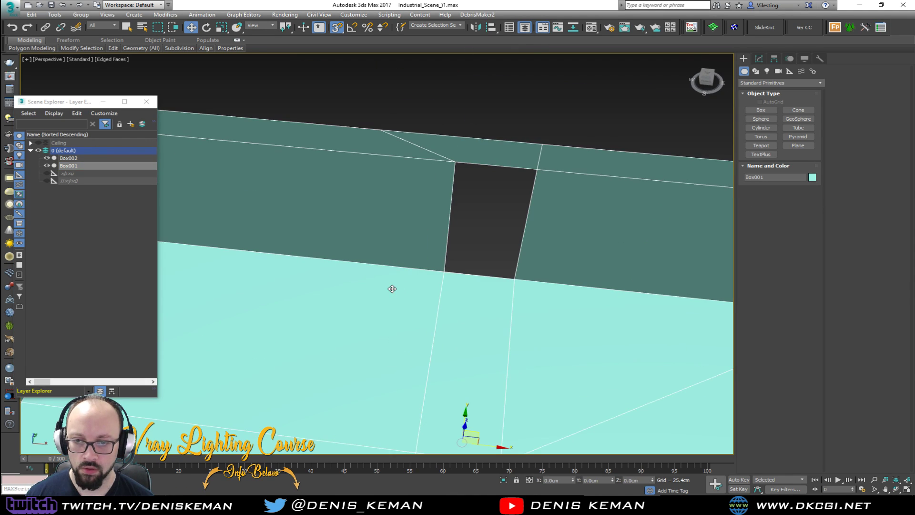
{"action": "left_click", "coordinate": [757, 60]}
{"action": "type", "text": "Base"}
{"action": "key", "text": "Return"}
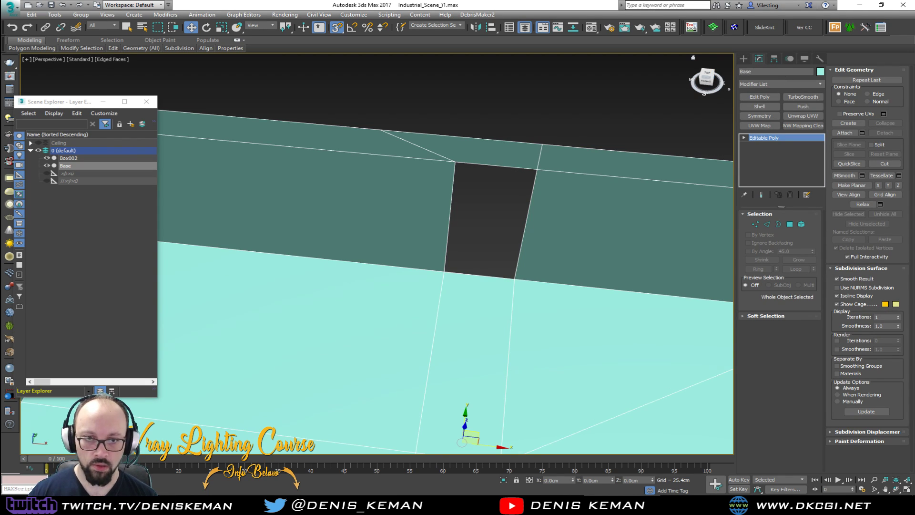
- Move the blue door-sized box from outside the room to the inner wall beside the door opening
{"action": "left_click", "coordinate": [485, 218]}
{"action": "scroll", "coordinate": [484, 218], "scroll_direction": "down", "scroll_amount": 10}
{"action": "left_click", "coordinate": [643, 218]}
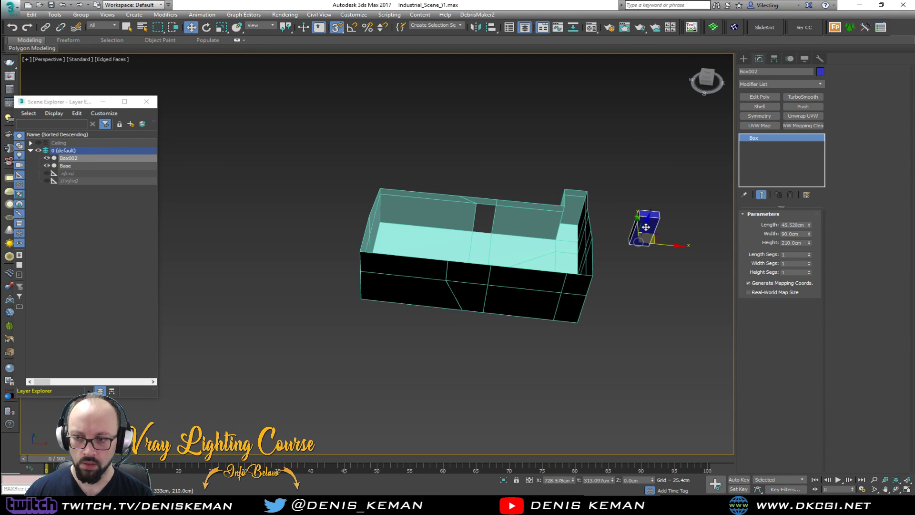
{"action": "key", "text": "s"}
{"action": "left_click_drag", "start_coordinate": [646, 227], "coordinate": [463, 226]}
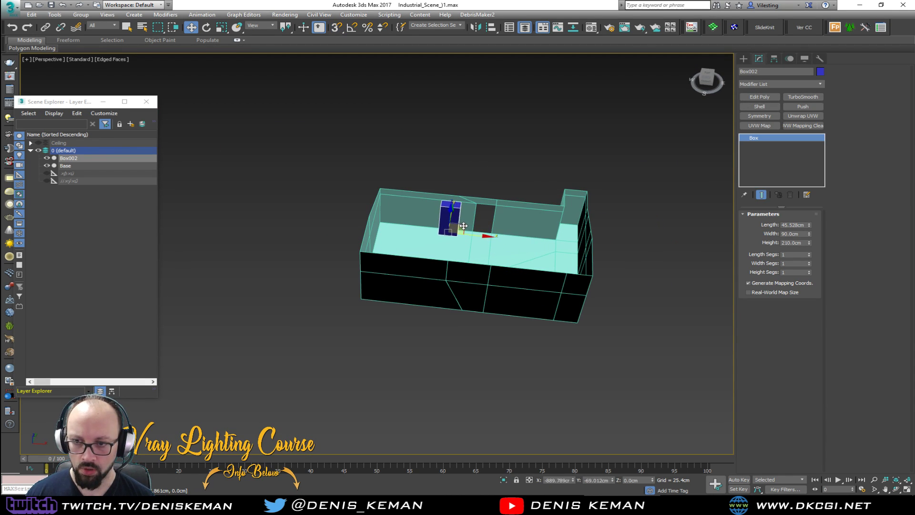
{"action": "key", "text": "z"}
{"action": "middle_click_drag", "start_coordinate": [418, 247], "coordinate": [396, 233], "text": "alt"}
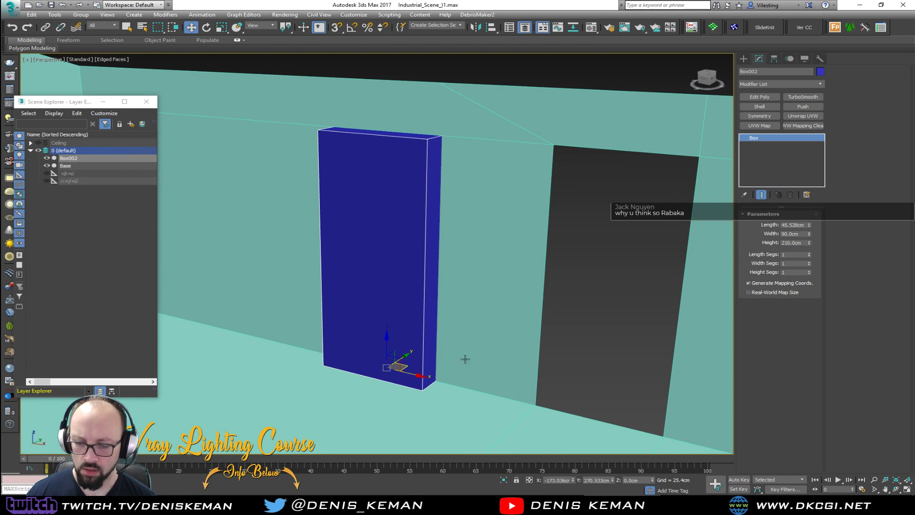
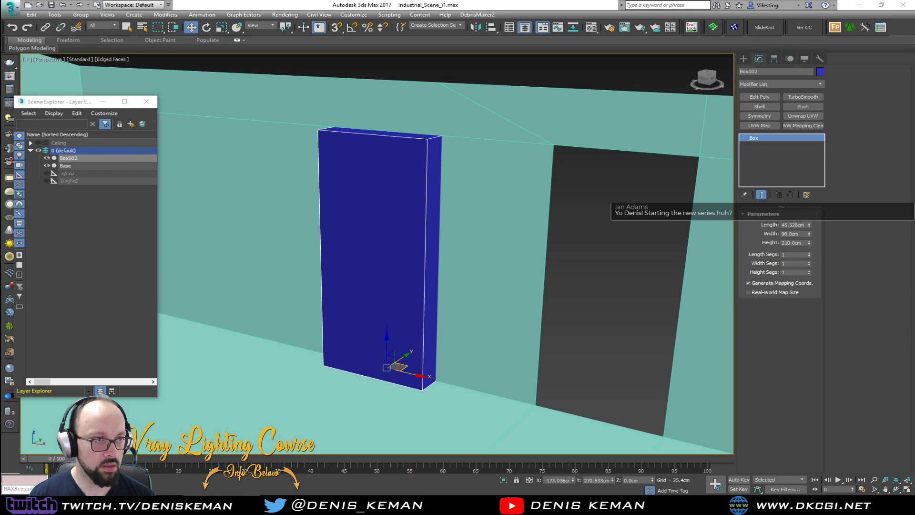
- Switch to the web browser and examine the image results for window size, including the window and door type diagram
{"action": "key", "text": "alt+Tab"}
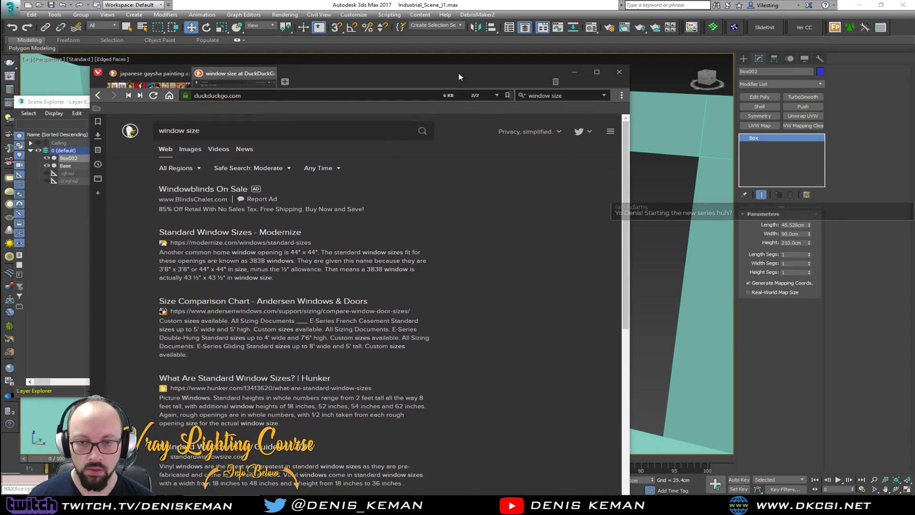
{"action": "left_click", "coordinate": [172, 131]}
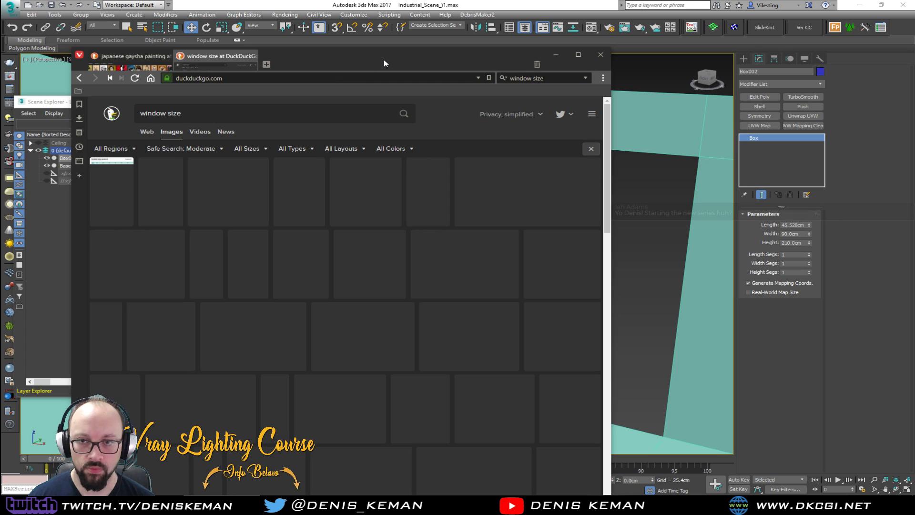
{"action": "left_click_drag", "start_coordinate": [378, 57], "coordinate": [393, 45]}
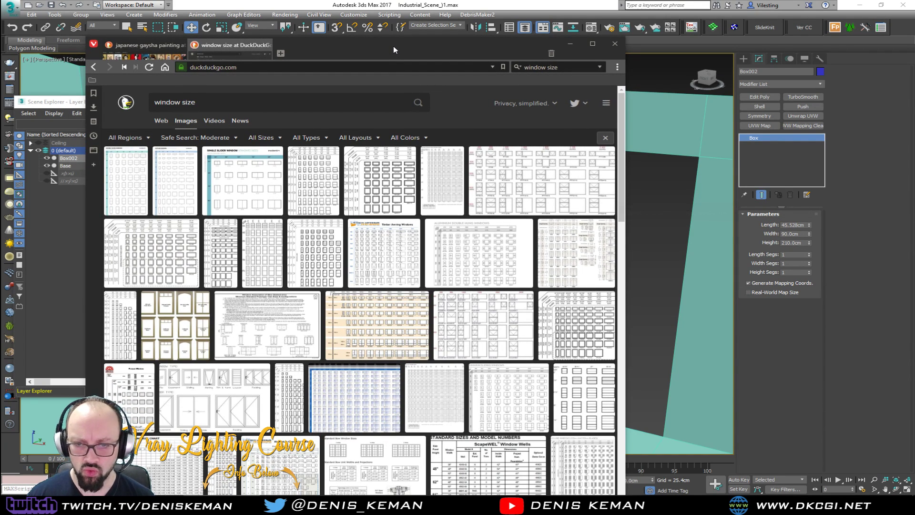
{"action": "left_click", "coordinate": [254, 420]}
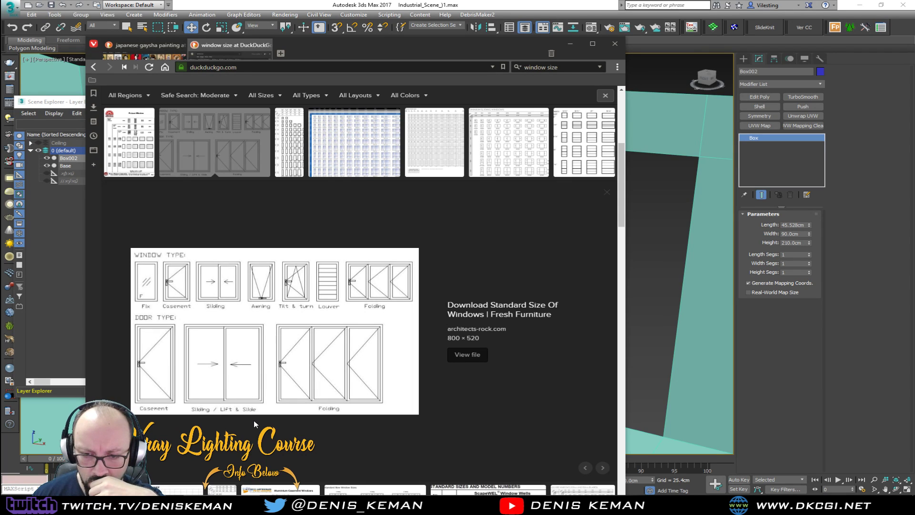
{"action": "scroll", "coordinate": [250, 305], "scroll_direction": "up", "scroll_amount": 3}
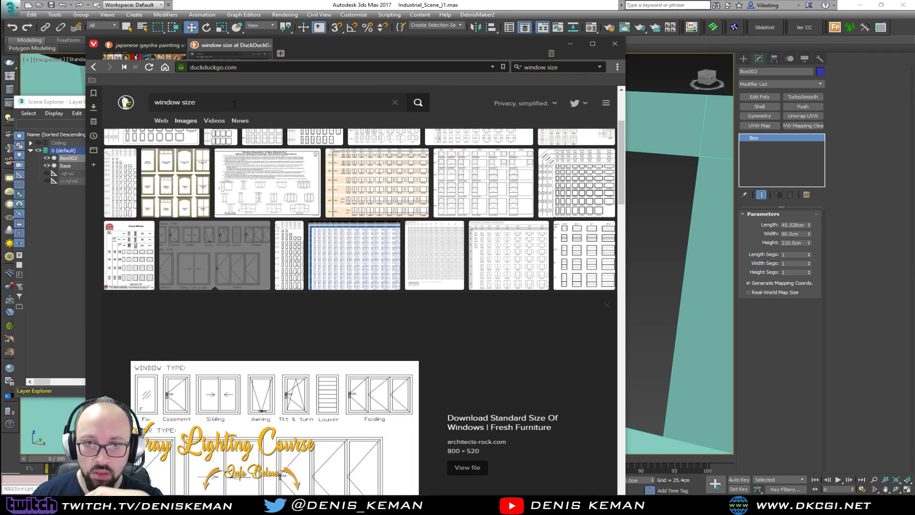
- Search images for "window size cm" and examine several dimensioned window diagrams for typical opening sizes
{"action": "type", "text": "cm"}
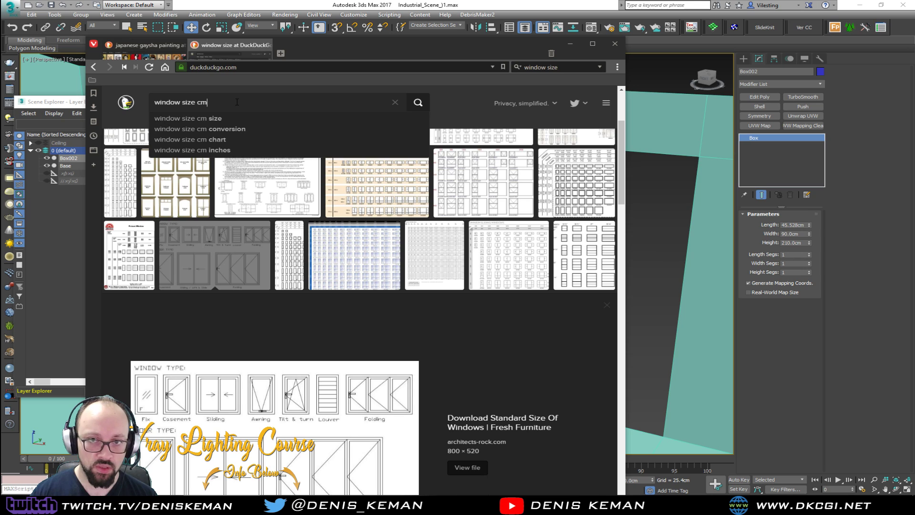
{"action": "key", "text": "Return"}
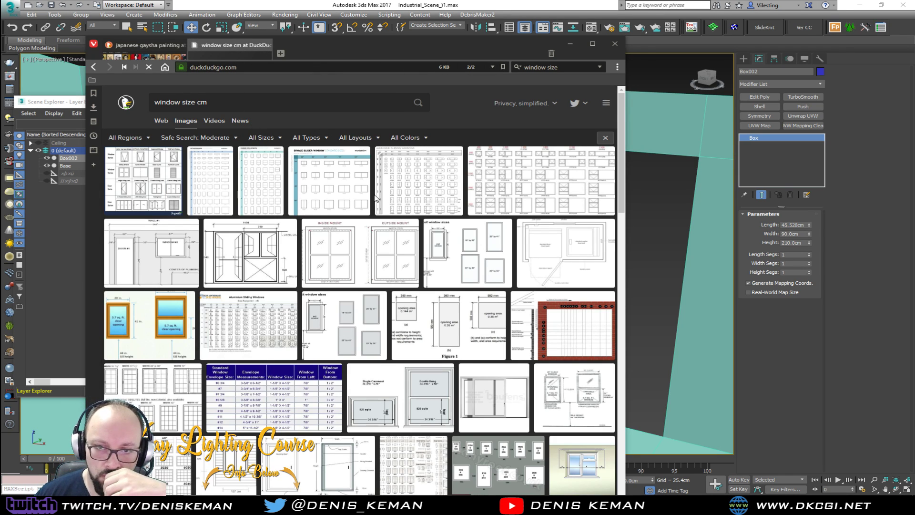
{"action": "left_click", "coordinate": [350, 241]}
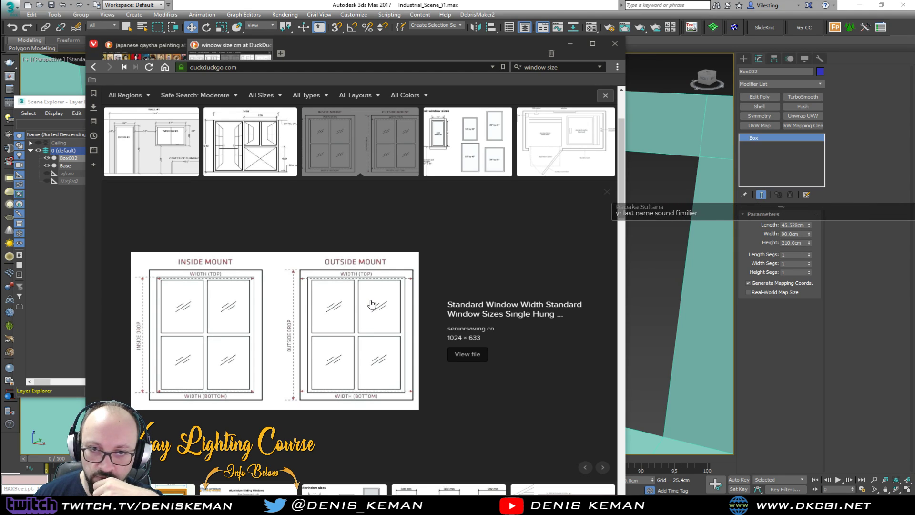
{"action": "left_click", "coordinate": [154, 157]}
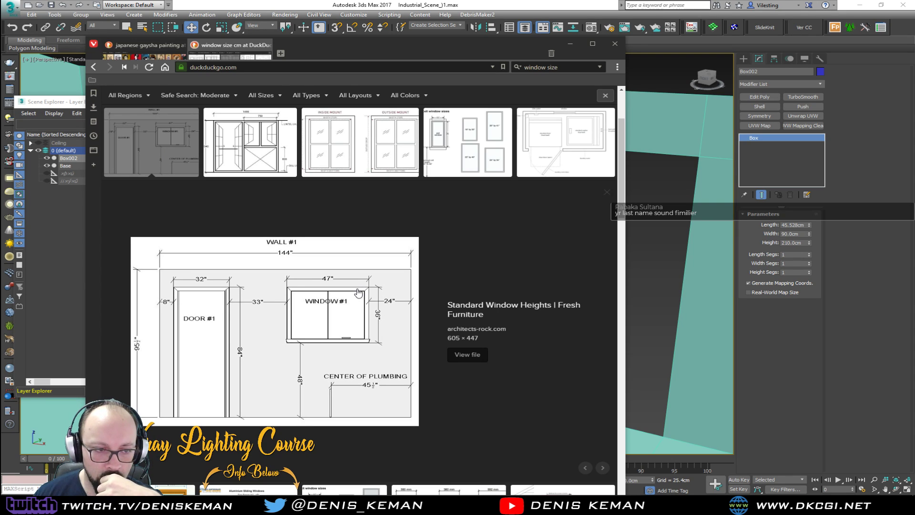
{"action": "left_click", "coordinate": [578, 165]}
{"action": "scroll", "coordinate": [431, 330], "scroll_direction": "down", "scroll_amount": 5}
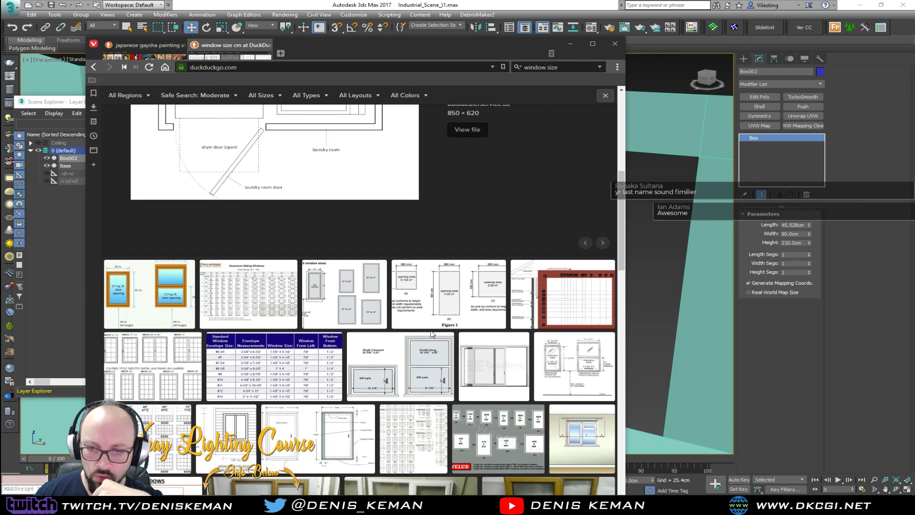
{"action": "left_click", "coordinate": [348, 315]}
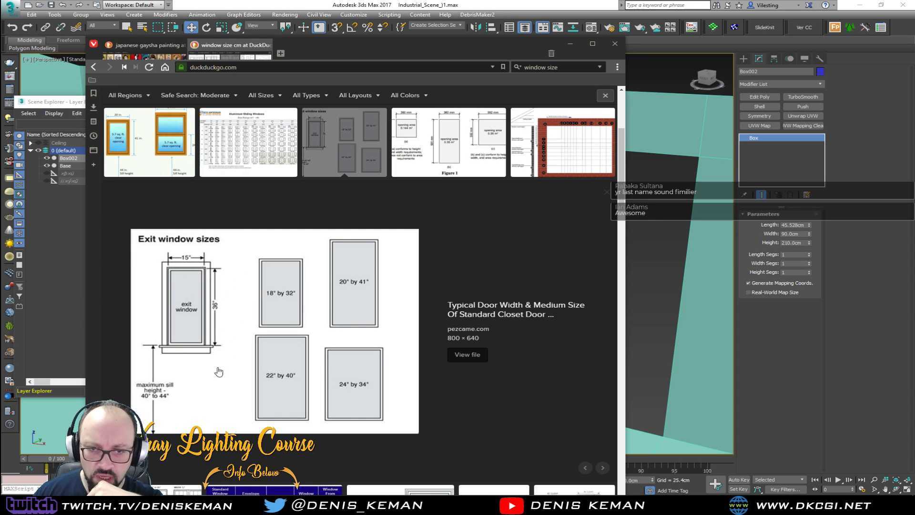
{"action": "left_click", "coordinate": [460, 169]}
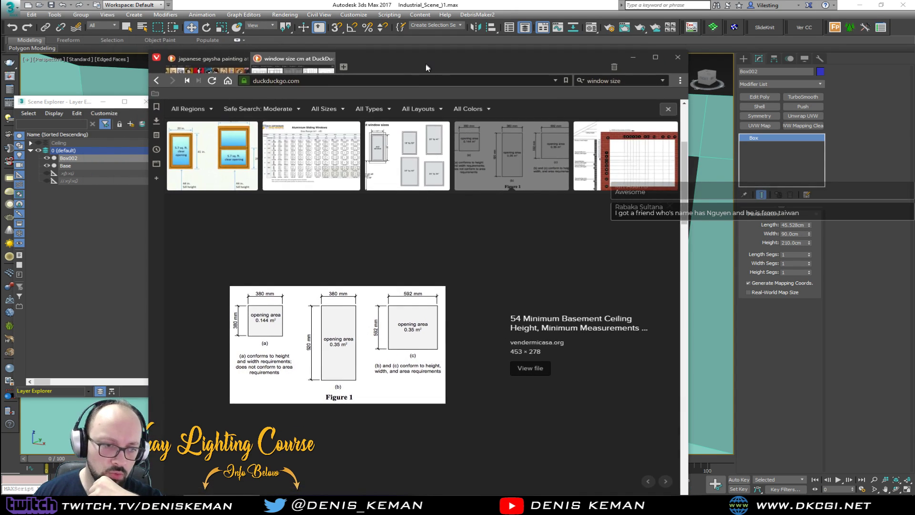
- Return to 3ds Max and set the blue box's length, width and height to 60 cm each
{"action": "key", "text": "alt+Tab"}
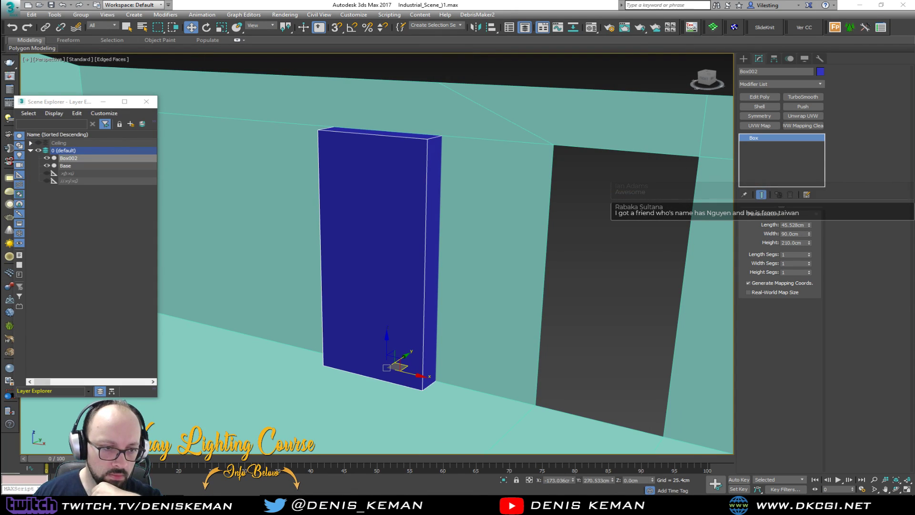
{"action": "left_click", "coordinate": [794, 224]}
{"action": "type", "text": "60"}
{"action": "key", "text": "Tab"}
{"action": "type", "text": "60"}
{"action": "key", "text": "Tab"}
{"action": "type", "text": "60"}
{"action": "key", "text": "Return"}
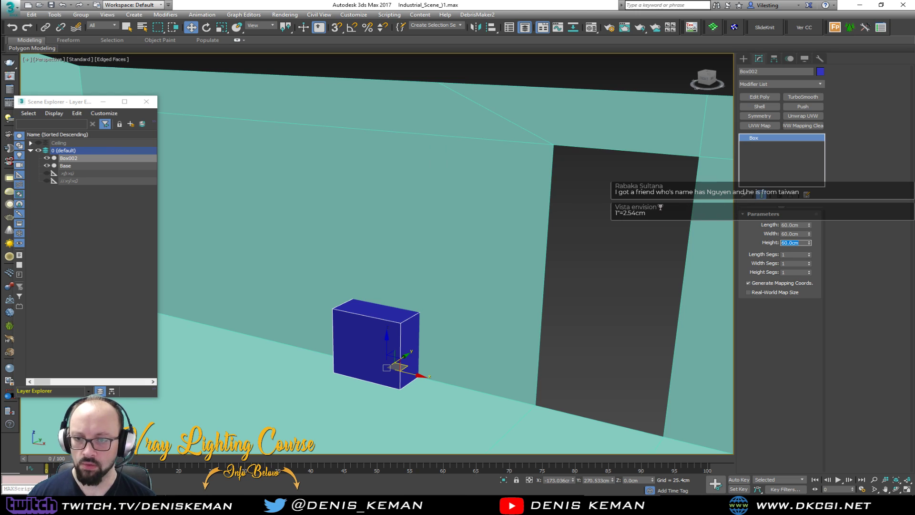
- Raise the box to about 100 cm above the floor and shift it along the wall toward the door opening
{"action": "left_click_drag", "start_coordinate": [389, 352], "coordinate": [391, 238]}
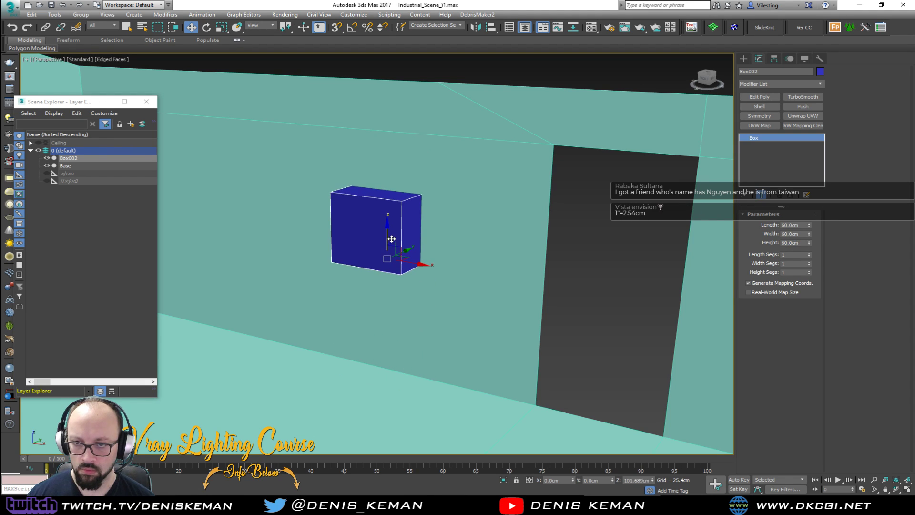
{"action": "key", "text": "z"}
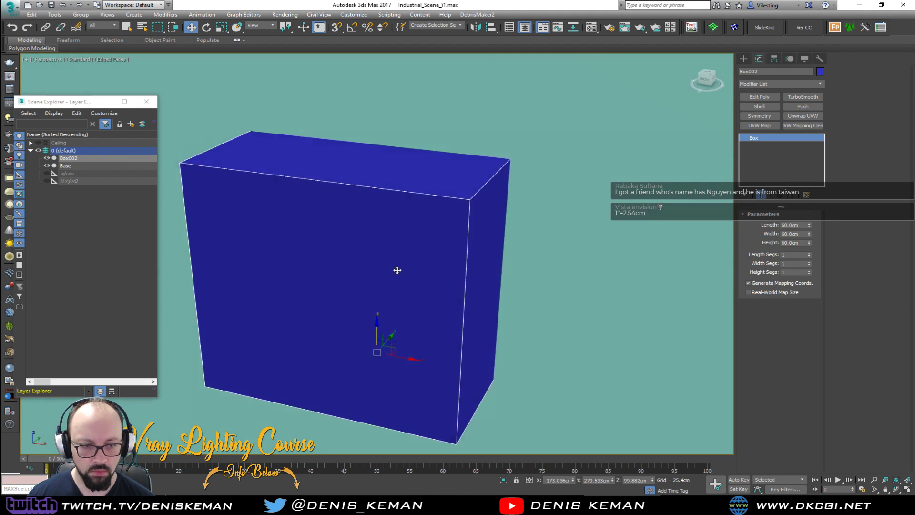
{"action": "scroll", "coordinate": [398, 269], "scroll_direction": "down", "scroll_amount": 5}
{"action": "left_click_drag", "start_coordinate": [404, 309], "coordinate": [493, 318]}
{"action": "middle_click_drag", "start_coordinate": [492, 319], "coordinate": [469, 286], "text": "alt"}
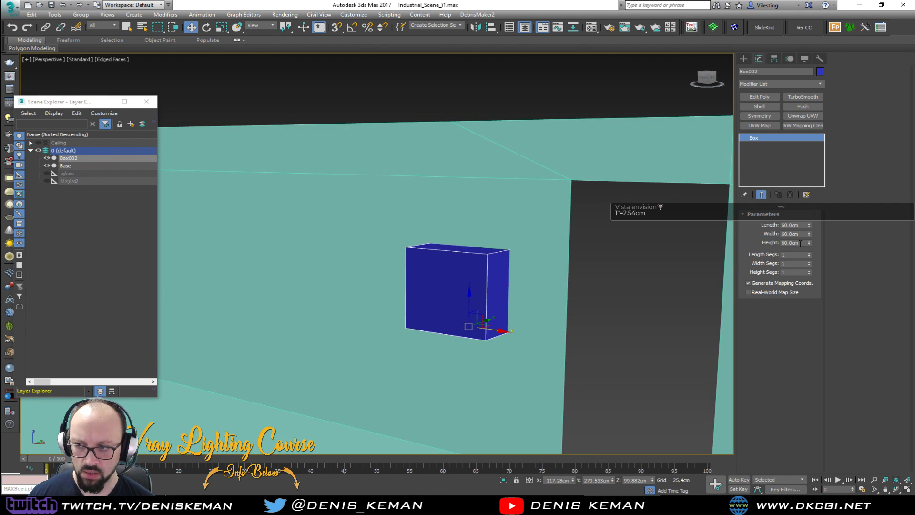
- Set the raised box's height to 90 cm
{"action": "type", "text": "90"}
{"action": "key", "text": "Return"}
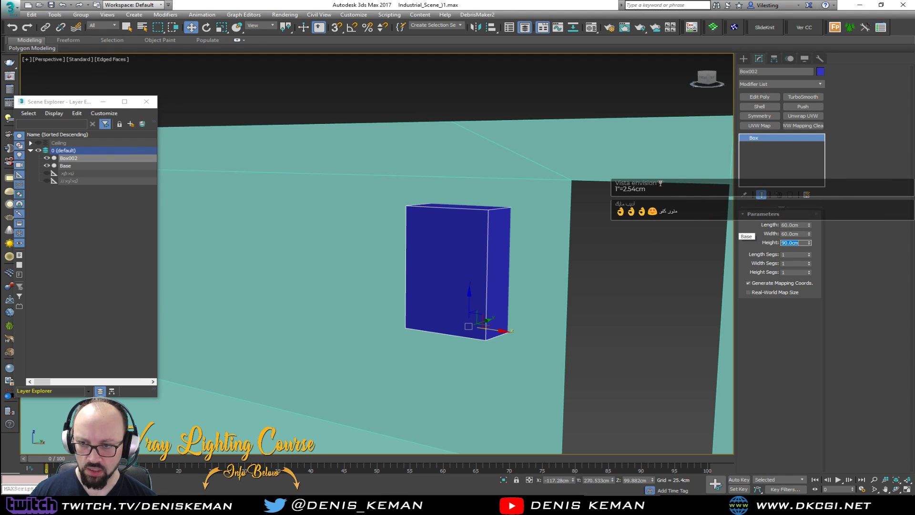
{"action": "middle_click_drag", "start_coordinate": [421, 266], "coordinate": [426, 336], "text": "alt"}
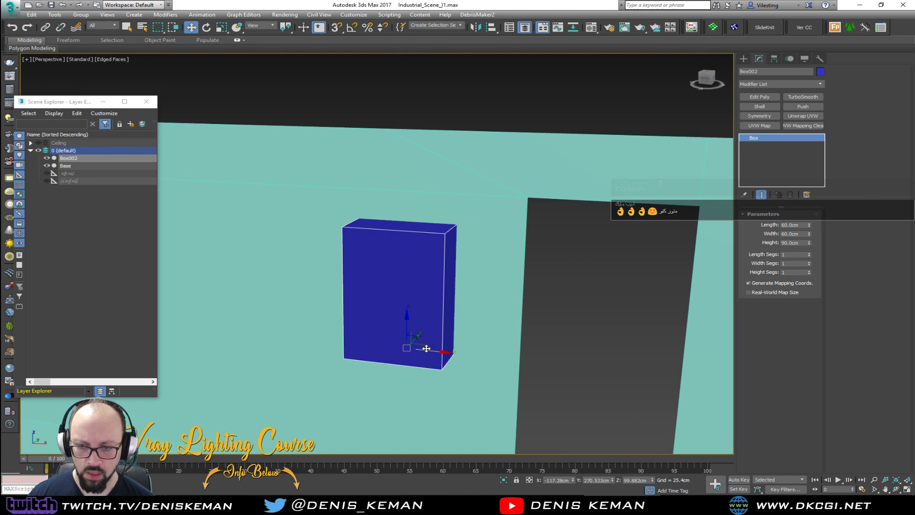
- Check the windows in the reference photo and set the blue box's length and width to 120 cm and height to 160 cm
{"action": "key", "text": "alt+Tab"}
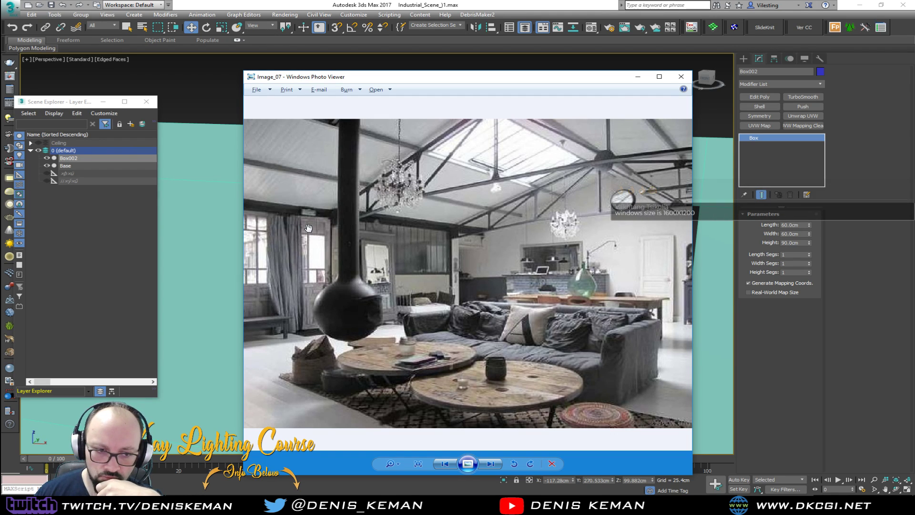
{"action": "left_click", "coordinate": [641, 78]}
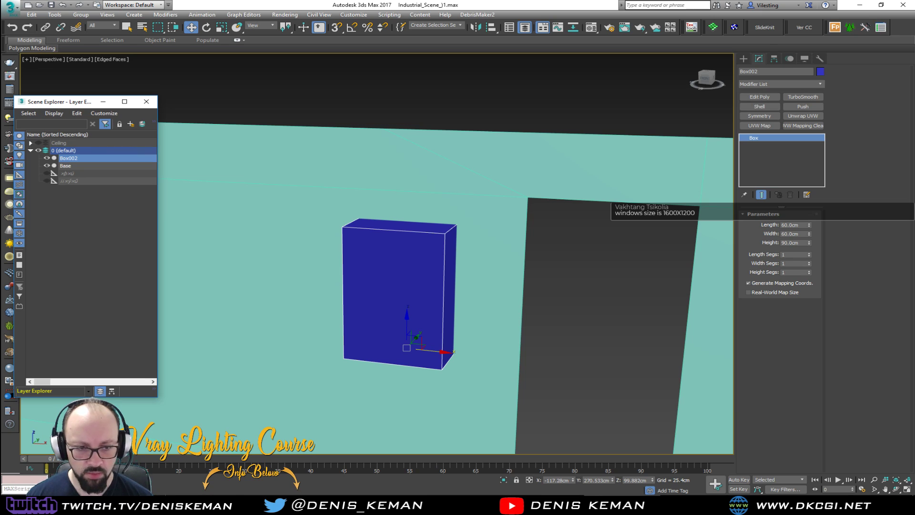
{"action": "left_click", "coordinate": [803, 225]}
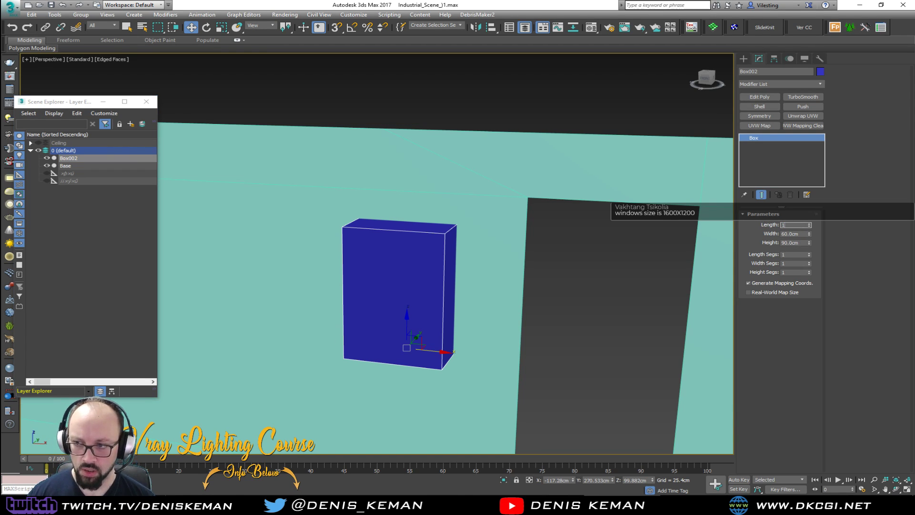
{"action": "type", "text": "120"}
{"action": "key", "text": "Tab"}
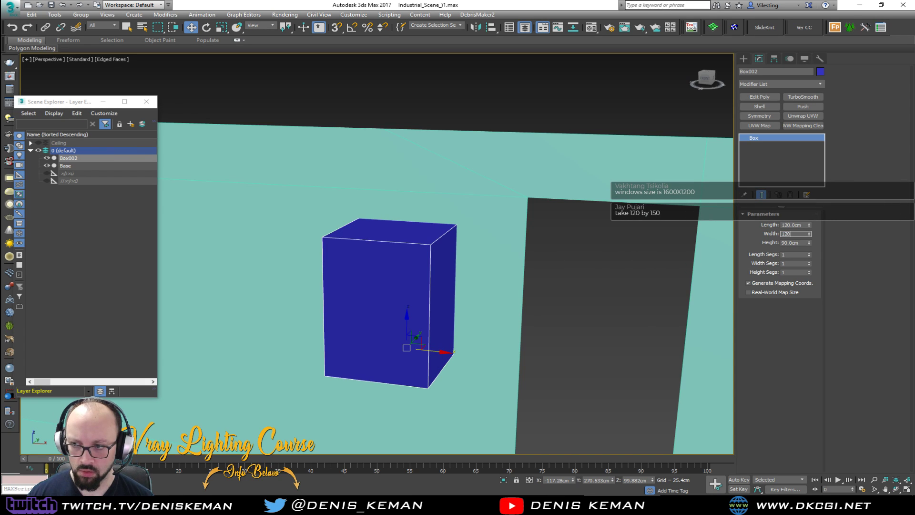
{"action": "type", "text": "120"}
{"action": "key", "text": "Tab"}
{"action": "type", "text": "160"}
{"action": "key", "text": "Return"}
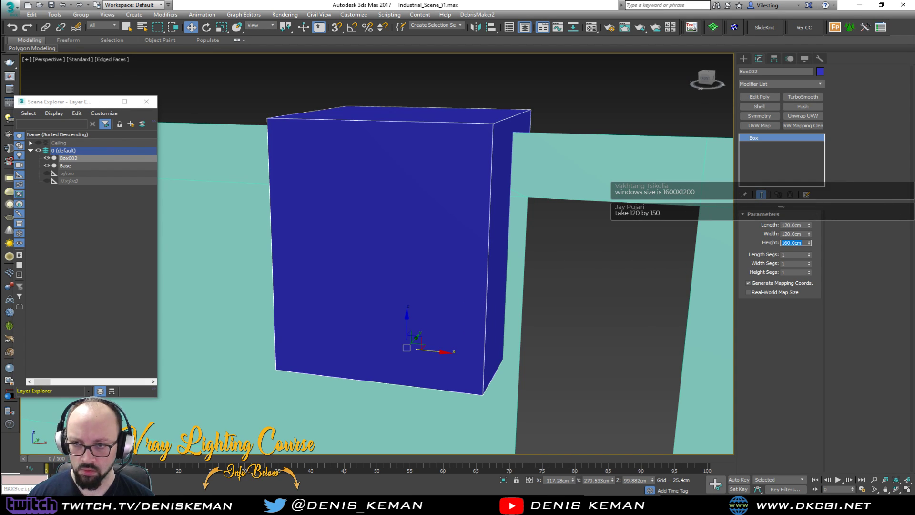
- Set the window box's width to 160 cm and its height to 120 cm
{"action": "middle_click_drag", "start_coordinate": [367, 282], "coordinate": [461, 228], "text": "alt"}
{"action": "scroll", "coordinate": [378, 248], "scroll_direction": "down", "scroll_amount": 3}
{"action": "scroll", "coordinate": [375, 265], "scroll_direction": "up", "scroll_amount": 2}
{"action": "type", "text": "160"}
{"action": "key", "text": "Tab"}
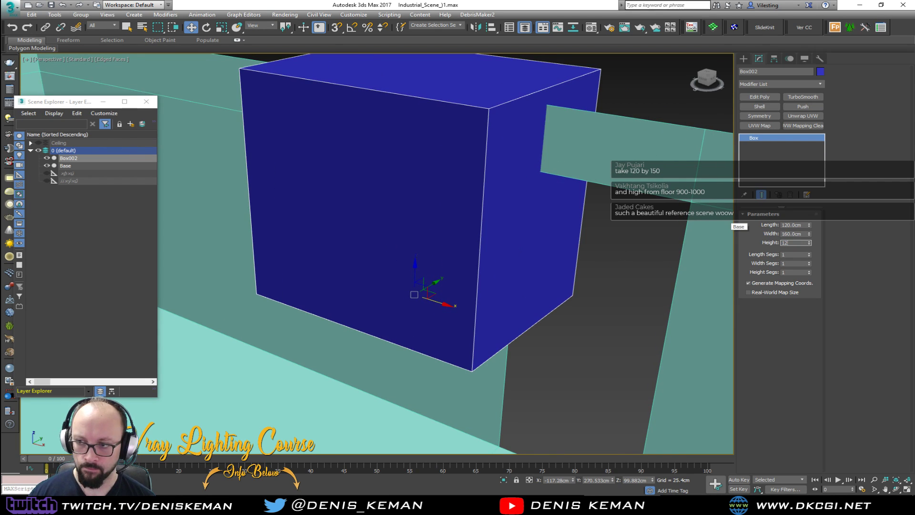
{"action": "type", "text": "120"}
{"action": "key", "text": "Return"}
- Shift the window box about 20 cm along the wall away from the door and lower it to about 90 cm above the floor
{"action": "middle_click_drag", "start_coordinate": [459, 267], "coordinate": [429, 289], "text": "alt"}
{"action": "left_click_drag", "start_coordinate": [429, 289], "coordinate": [398, 304]}
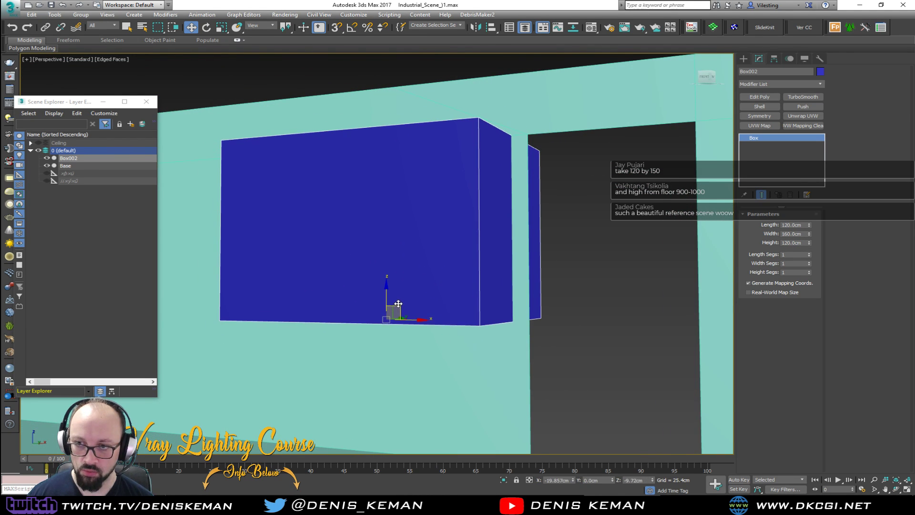
{"action": "middle_click_drag", "start_coordinate": [398, 303], "coordinate": [416, 247], "text": "alt"}
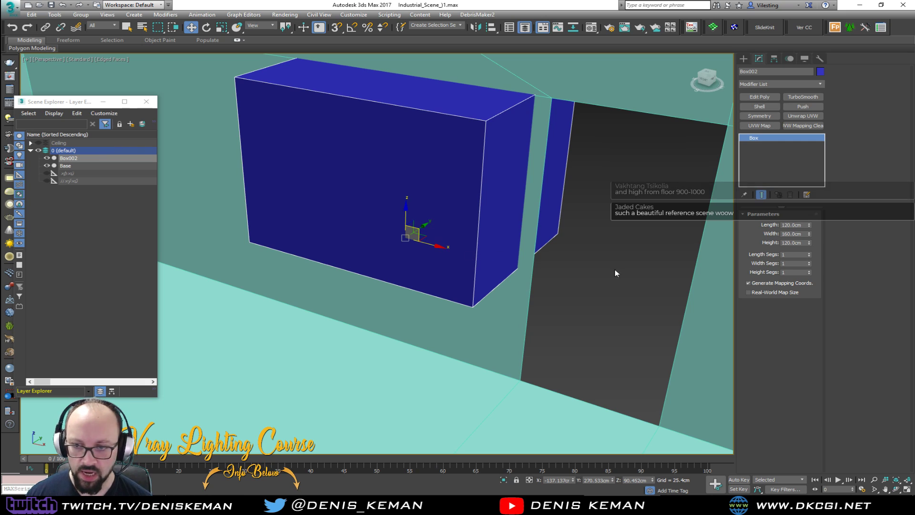
- Create a reference box about 24 by 24 cm and 100 cm high on the floor beneath the window box
{"action": "left_click", "coordinate": [743, 58]}
{"action": "left_click", "coordinate": [758, 110]}
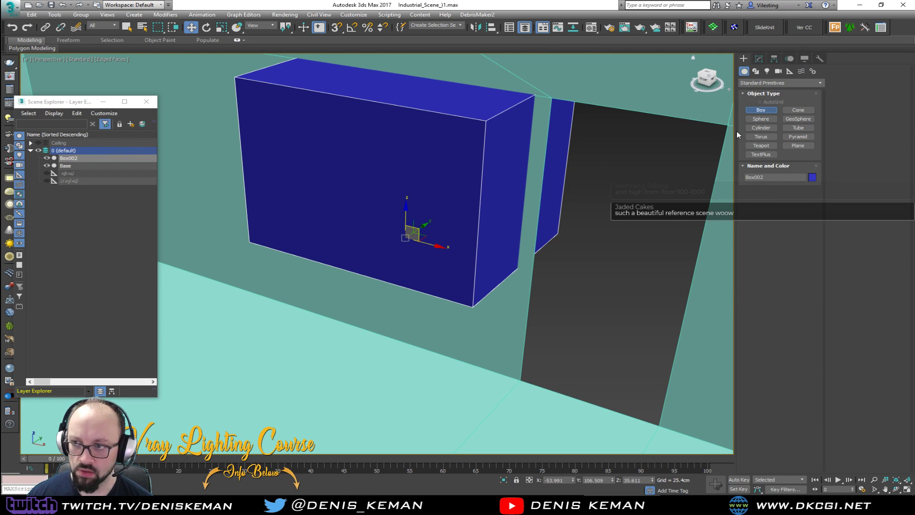
{"action": "left_click_drag", "start_coordinate": [410, 367], "coordinate": [425, 395]}
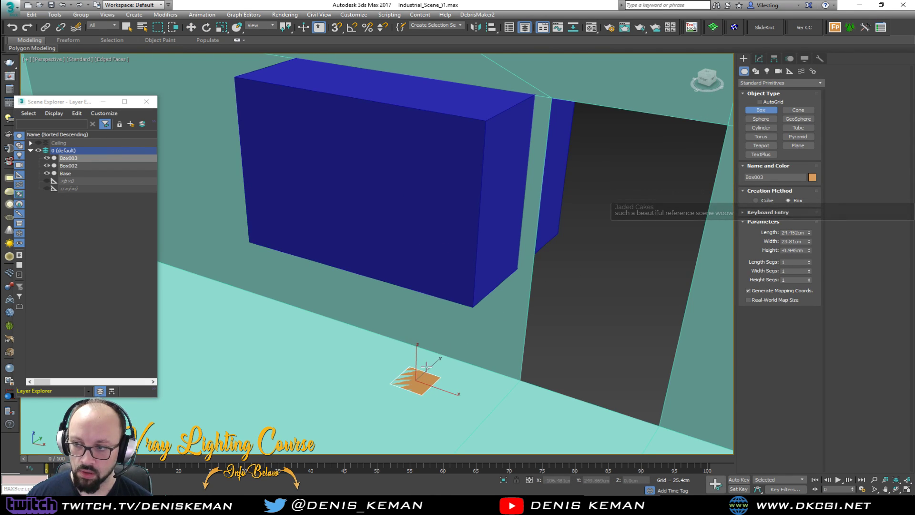
{"action": "type", "text": "100"}
{"action": "key", "text": "Return"}
{"action": "key", "text": "w"}
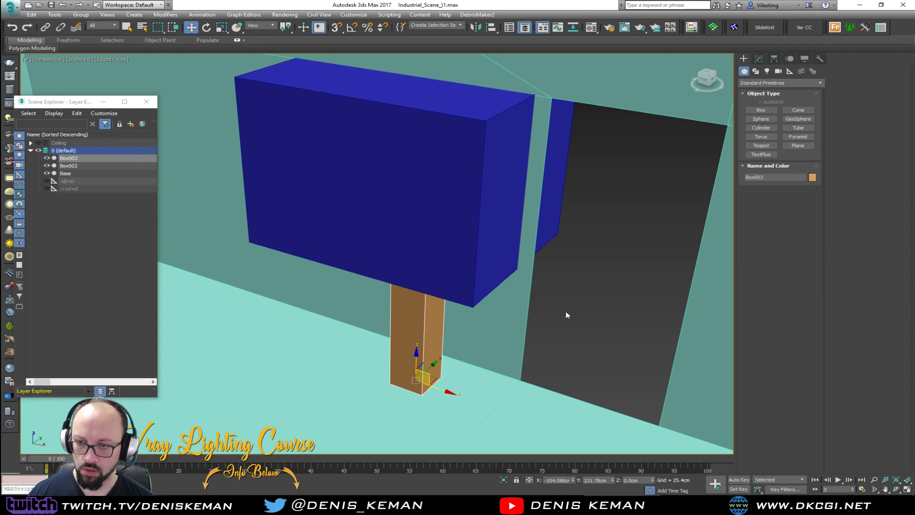
- Position the window box's base exactly 90 cm above the floor and delete the orange reference box
{"action": "left_click", "coordinate": [759, 58]}
{"action": "mouse_move", "coordinate": [566, 244]}
{"action": "middle_mouse_down", "text": "alt"}
{"action": "mouse_move", "coordinate": [562, 217]}
{"action": "mouse_move", "coordinate": [566, 224]}
{"action": "mouse_move", "coordinate": [491, 234]}
{"action": "mouse_move", "coordinate": [482, 261]}
{"action": "mouse_move", "coordinate": [461, 259]}
{"action": "middle_mouse_up", "text": "alt"}
{"action": "key", "text": "F3"}
{"action": "left_click", "coordinate": [480, 270]}
{"action": "key", "text": "s"}
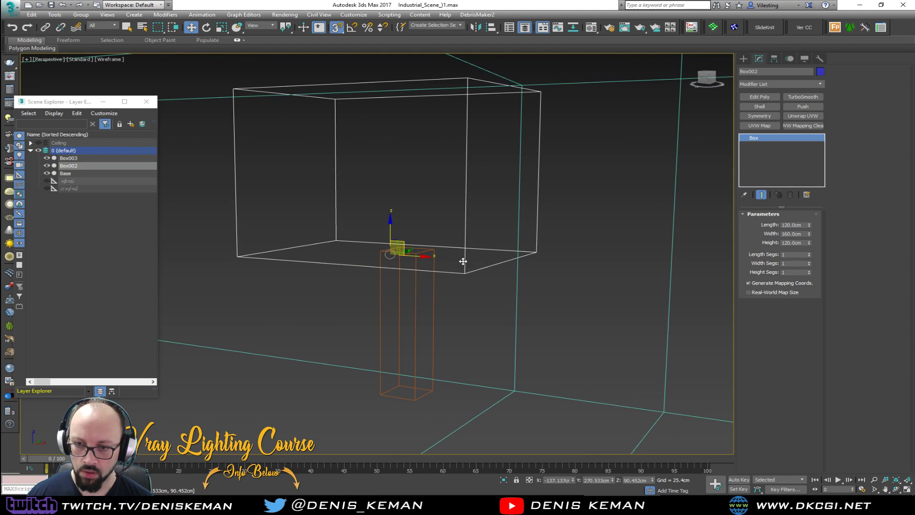
{"action": "left_click", "coordinate": [393, 233]}
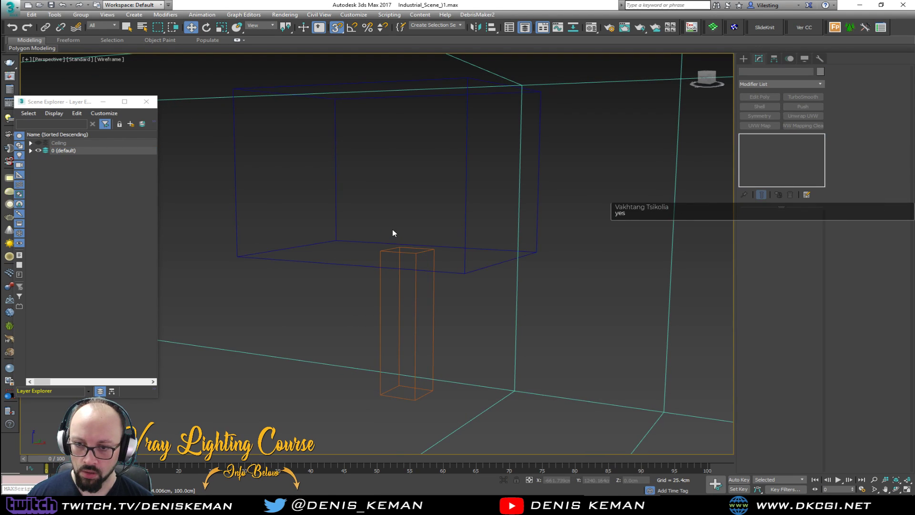
{"action": "left_click", "coordinate": [463, 272]}
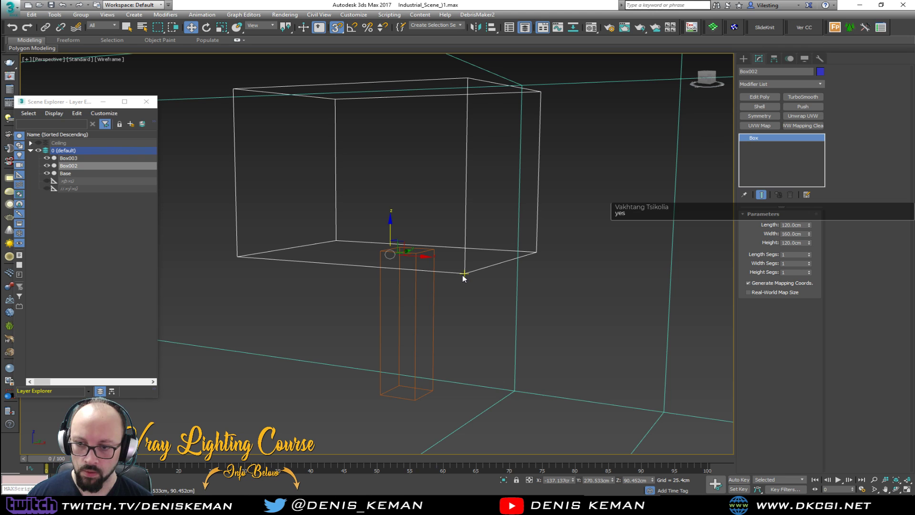
{"action": "left_click_drag", "start_coordinate": [466, 273], "coordinate": [424, 256]}
{"action": "key", "text": "F3"}
{"action": "mouse_move", "coordinate": [453, 176]}
{"action": "middle_mouse_down", "text": "alt"}
{"action": "mouse_move", "coordinate": [453, 258]}
{"action": "mouse_move", "coordinate": [522, 255]}
{"action": "mouse_move", "coordinate": [452, 257]}
{"action": "mouse_move", "coordinate": [492, 189]}
{"action": "mouse_move", "coordinate": [482, 148]}
{"action": "mouse_move", "coordinate": [528, 164]}
{"action": "middle_mouse_up", "text": "alt"}
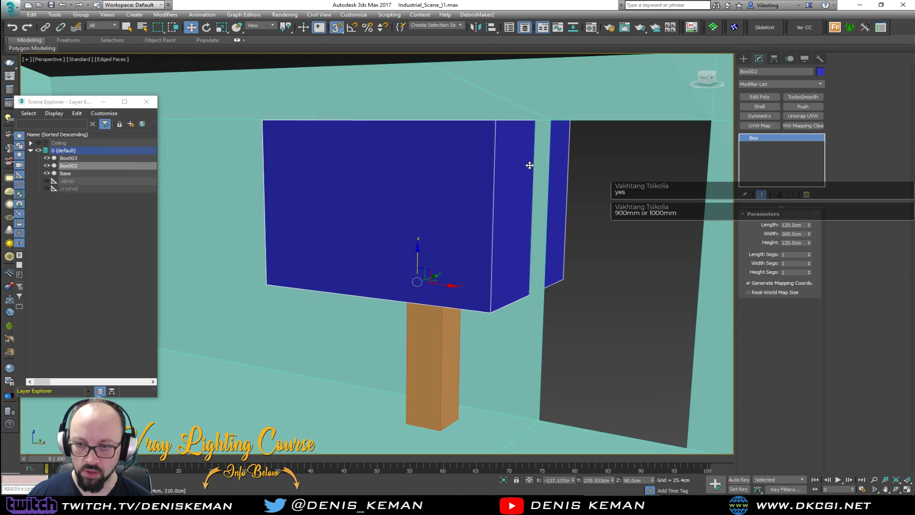
{"action": "left_click", "coordinate": [440, 333]}
{"action": "key", "text": "Delete"}
- Clone the window box as one copy about 212 cm farther along the wall and nudge the original slightly away from the door
{"action": "left_click", "coordinate": [446, 237]}
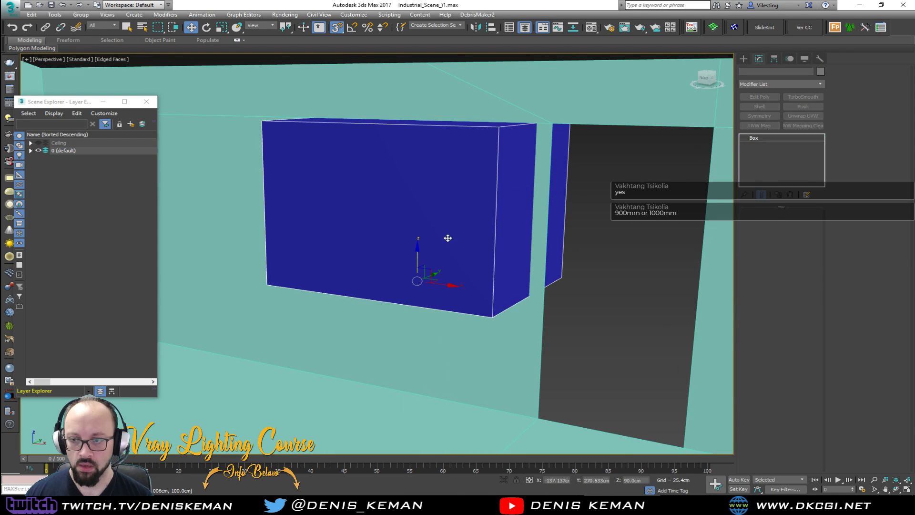
{"action": "middle_click_drag", "start_coordinate": [449, 245], "coordinate": [474, 261], "text": "alt"}
{"action": "middle_click_drag", "start_coordinate": [296, 228], "coordinate": [470, 245], "text": "alt"}
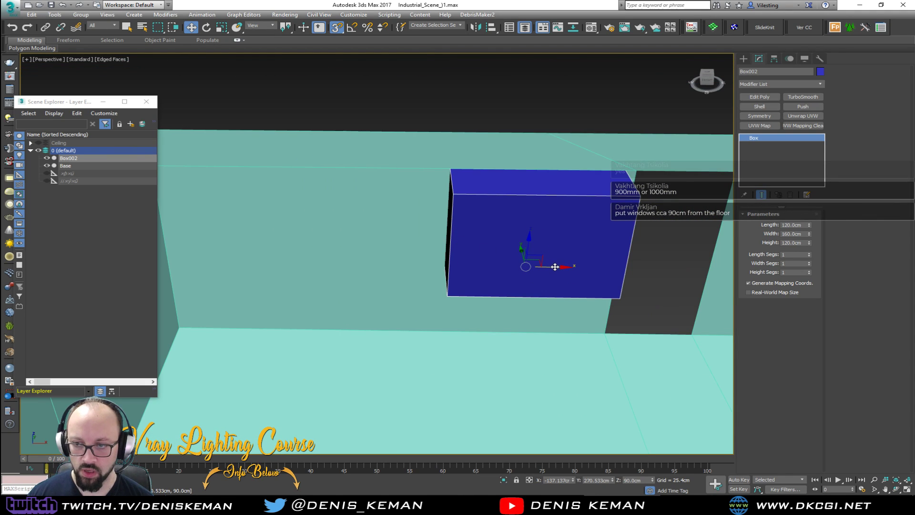
{"action": "mouse_move", "coordinate": [555, 267]}
{"action": "left_mouse_down", "text": "shift"}
{"action": "mouse_move", "coordinate": [328, 272]}
{"action": "mouse_move", "coordinate": [342, 273]}
{"action": "left_mouse_up", "text": "shift"}
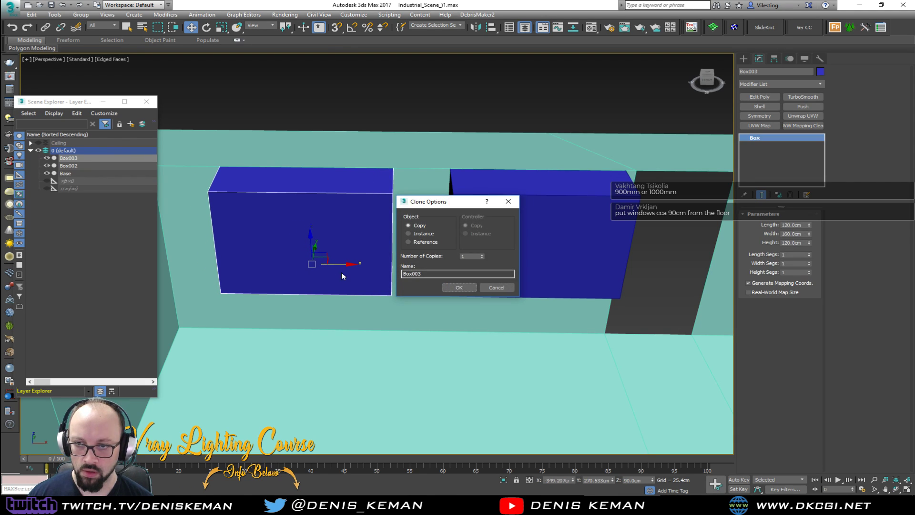
{"action": "left_click", "coordinate": [459, 288]}
{"action": "left_click", "coordinate": [492, 268]}
{"action": "left_click_drag", "start_coordinate": [546, 268], "coordinate": [530, 266]}
{"action": "scroll", "coordinate": [486, 286], "scroll_direction": "down", "scroll_amount": 3}
{"action": "mouse_move", "coordinate": [486, 286]}
{"action": "middle_mouse_down", "text": "alt"}
{"action": "mouse_move", "coordinate": [333, 263]}
{"action": "mouse_move", "coordinate": [441, 292]}
{"action": "mouse_move", "coordinate": [474, 285]}
{"action": "middle_mouse_up", "text": "alt"}
{"action": "left_click", "coordinate": [546, 153]}
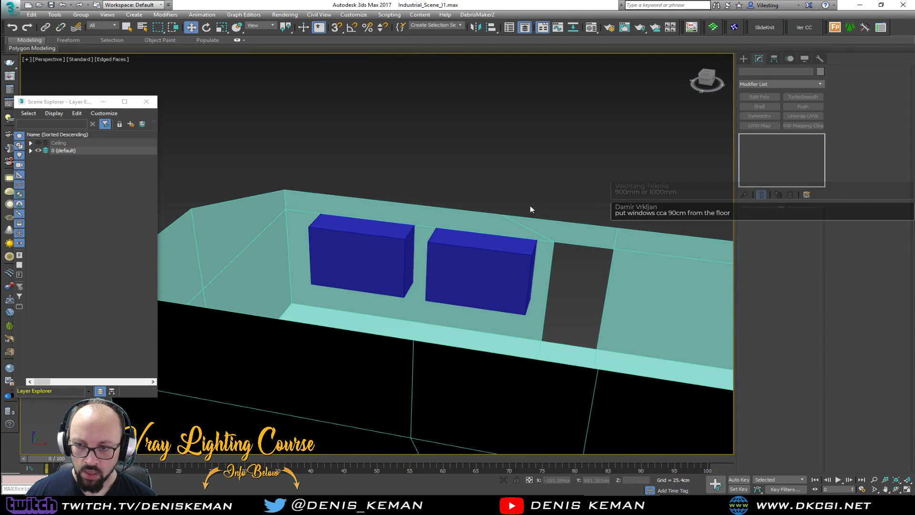
- Snap the Base's skewed wall vertices above the door opening and on the opposite wall into line with the door's edge
{"action": "left_click", "coordinate": [538, 232]}
{"action": "scroll", "coordinate": [548, 231], "scroll_direction": "up", "scroll_amount": 4}
{"action": "key", "text": "1"}
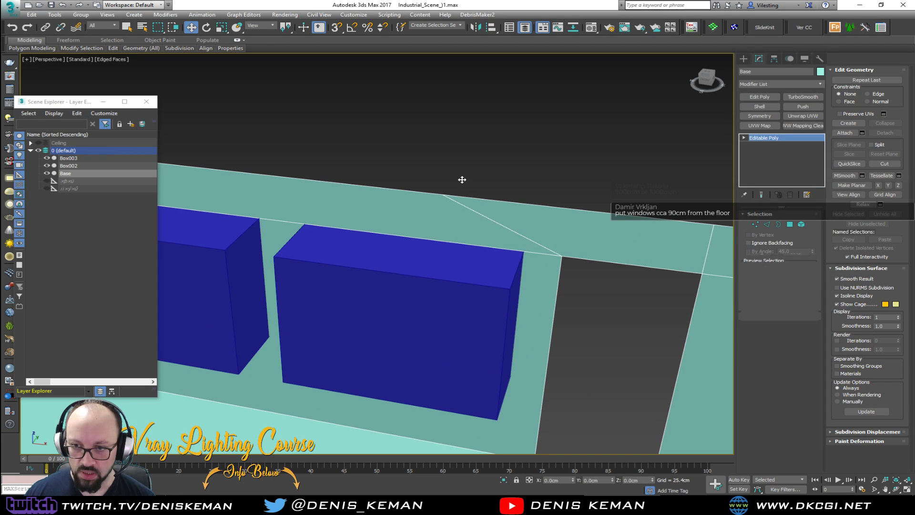
{"action": "left_click_drag", "start_coordinate": [463, 181], "coordinate": [562, 256]}
{"action": "key", "text": "s"}
{"action": "middle_click_drag", "start_coordinate": [561, 256], "coordinate": [415, 266]}
{"action": "scroll", "coordinate": [517, 207], "scroll_direction": "down", "scroll_amount": 3}
{"action": "scroll", "coordinate": [421, 193], "scroll_direction": "up", "scroll_amount": 2}
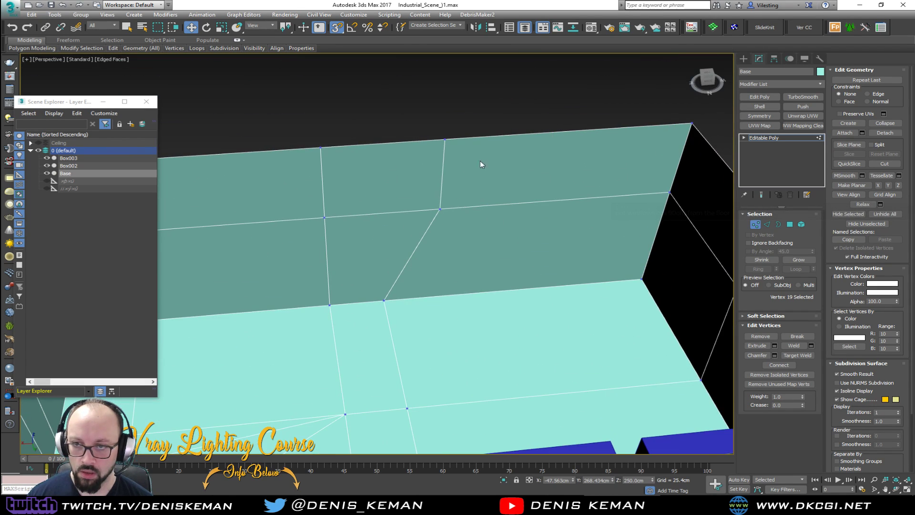
{"action": "left_click_drag", "start_coordinate": [421, 231], "coordinate": [421, 231]}
{"action": "left_click_drag", "start_coordinate": [416, 182], "coordinate": [383, 299]}
- Remove the two edge loops, with their vertices, that run down the end wall and converge on the floor
{"action": "middle_click_drag", "start_coordinate": [384, 299], "coordinate": [392, 233], "text": "alt"}
{"action": "key", "text": "2"}
{"action": "double_click", "coordinate": [413, 216]}
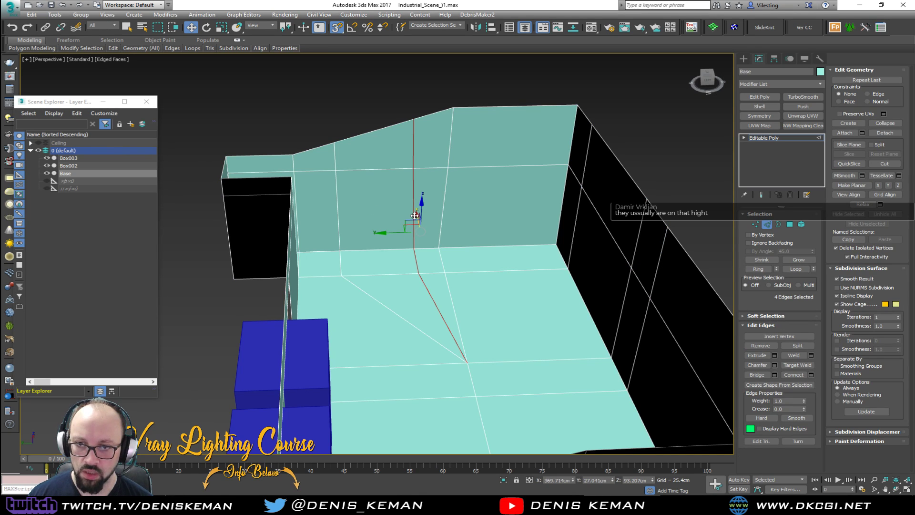
{"action": "double_click", "coordinate": [339, 218], "text": "ctrl"}
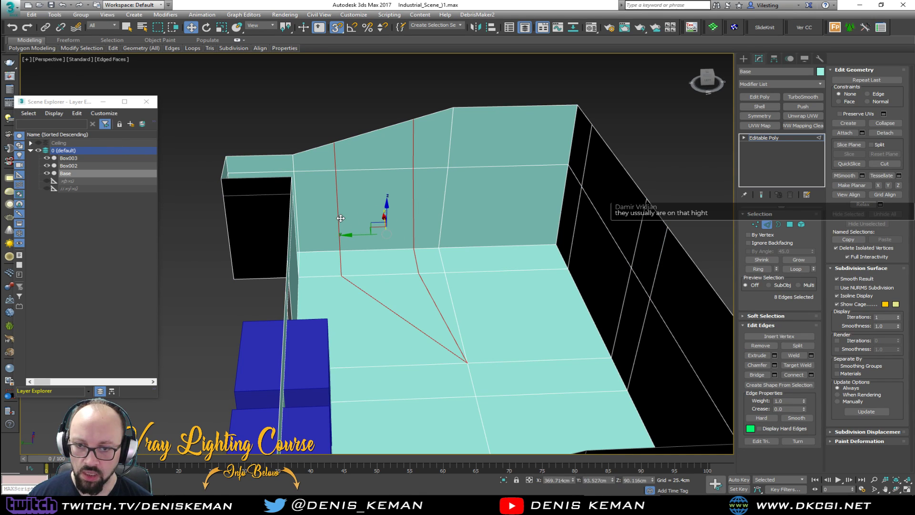
{"action": "middle_click_drag", "start_coordinate": [421, 266], "coordinate": [403, 265], "text": "alt"}
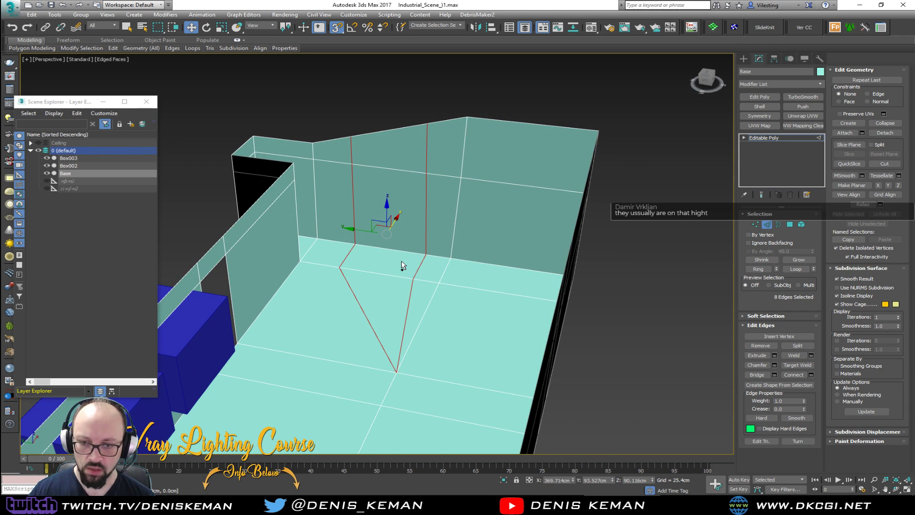
{"action": "key", "text": "ctrl+BackSpace"}
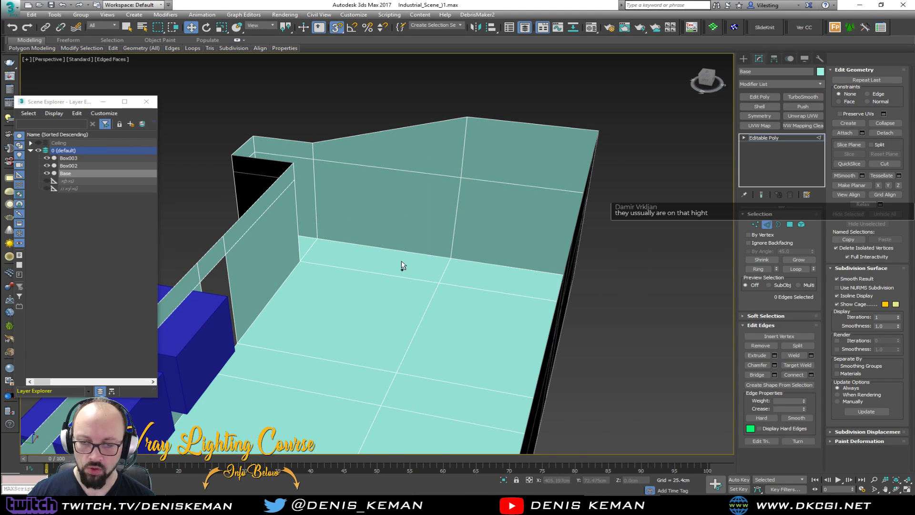
- Insert two vertical edge loops between the window boxes and snap them to the boxes' facing sides
{"action": "middle_click_drag", "start_coordinate": [359, 271], "coordinate": [255, 272], "text": "alt"}
{"action": "scroll", "coordinate": [322, 259], "scroll_direction": "up", "scroll_amount": 5}
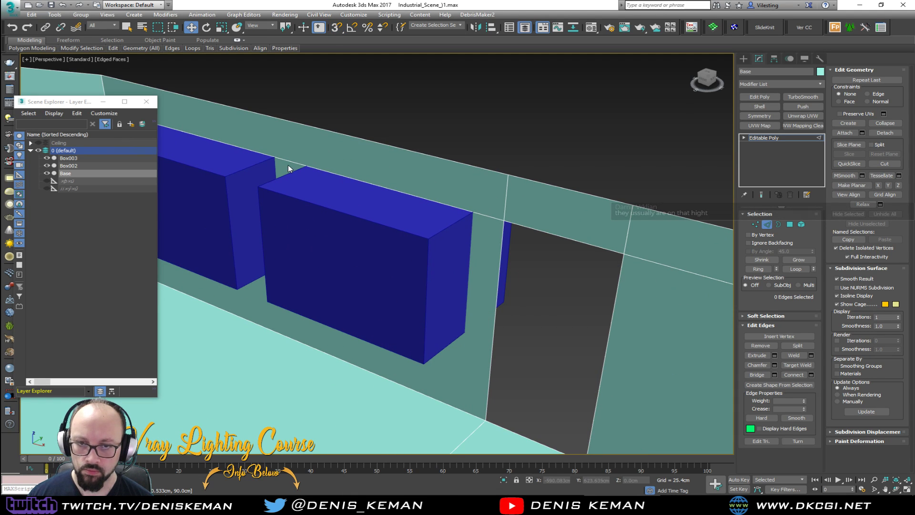
{"action": "middle_click_drag", "start_coordinate": [311, 227], "coordinate": [570, 283], "text": "alt"}
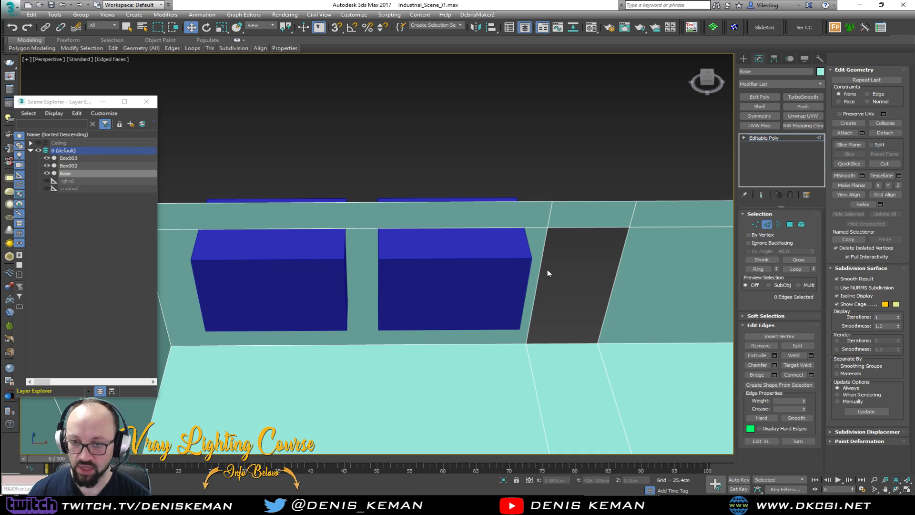
{"action": "scroll", "coordinate": [547, 270], "scroll_direction": "down", "scroll_amount": 3}
{"action": "middle_click_drag", "start_coordinate": [464, 259], "coordinate": [415, 263]}
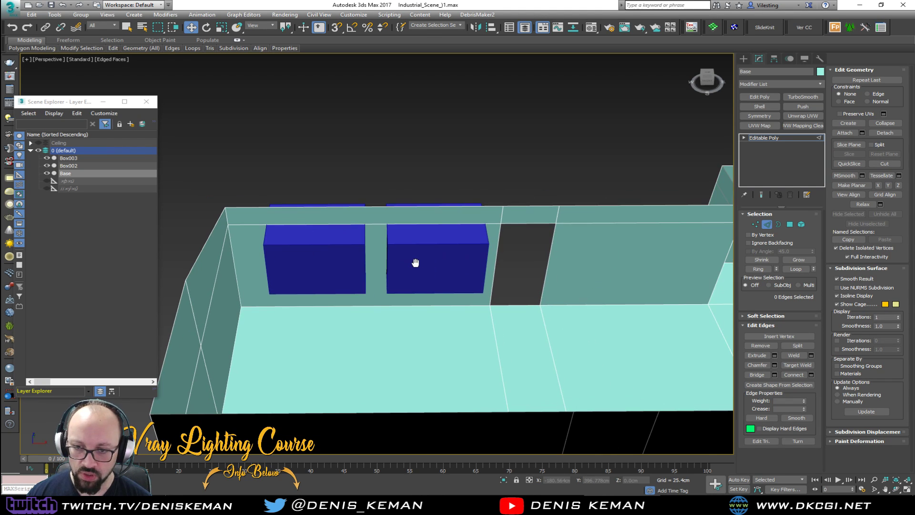
{"action": "key", "text": "alt+shift+w"}
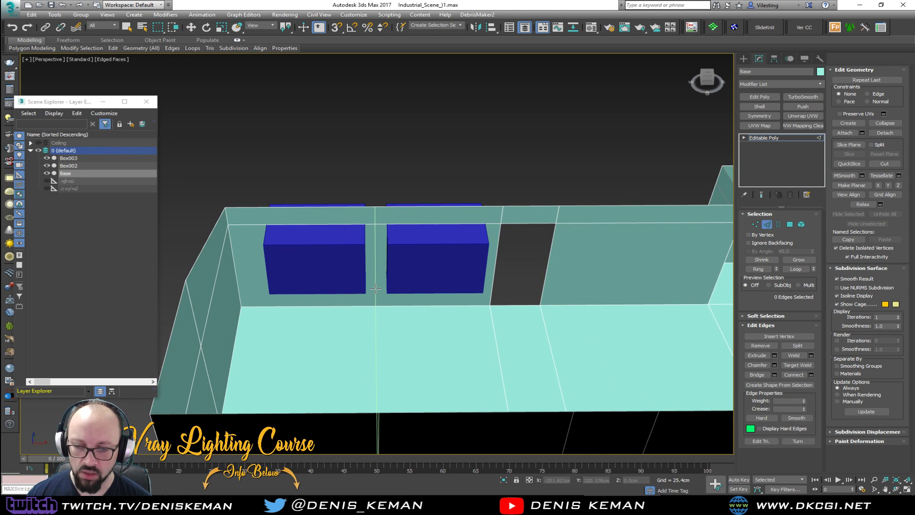
{"action": "left_click", "coordinate": [367, 291]}
{"action": "key", "text": "w"}
{"action": "left_click_drag", "start_coordinate": [367, 310], "coordinate": [385, 310]}
{"action": "key", "text": "s"}
{"action": "left_click_drag", "start_coordinate": [411, 368], "coordinate": [368, 323]}
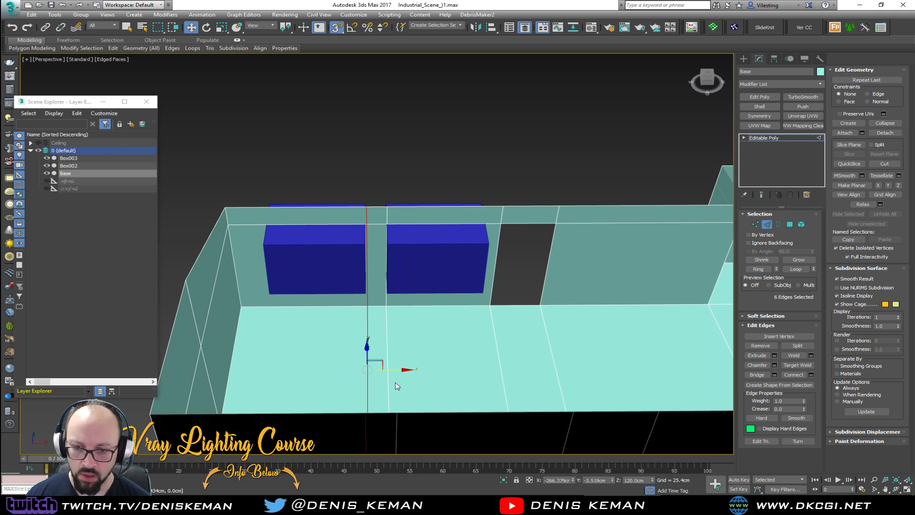
- Add an edge loop at the outer side of each window box and snap both loops to those sides
{"action": "key", "text": "q"}
{"action": "double_click", "coordinate": [258, 305]}
{"action": "key", "text": "w"}
{"action": "left_click_drag", "start_coordinate": [271, 378], "coordinate": [263, 247]}
{"action": "double_click", "coordinate": [474, 316]}
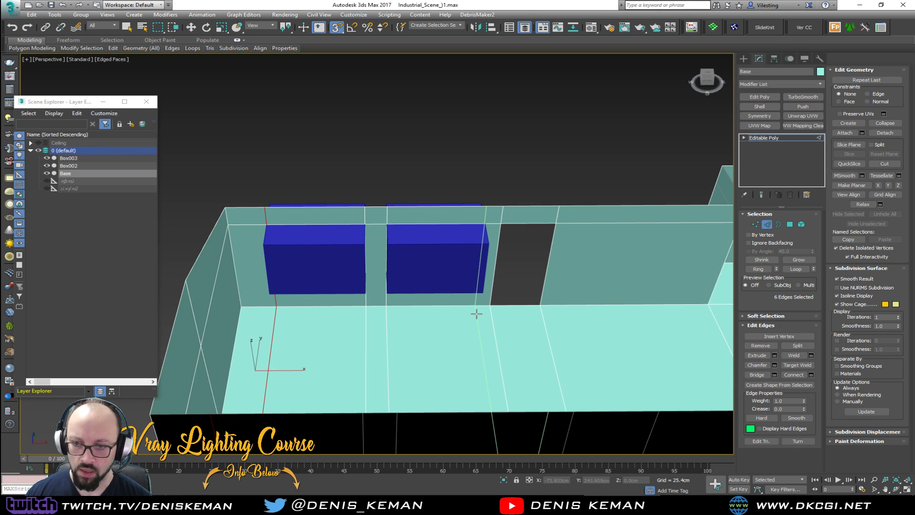
{"action": "left_click_drag", "start_coordinate": [499, 366], "coordinate": [485, 246]}
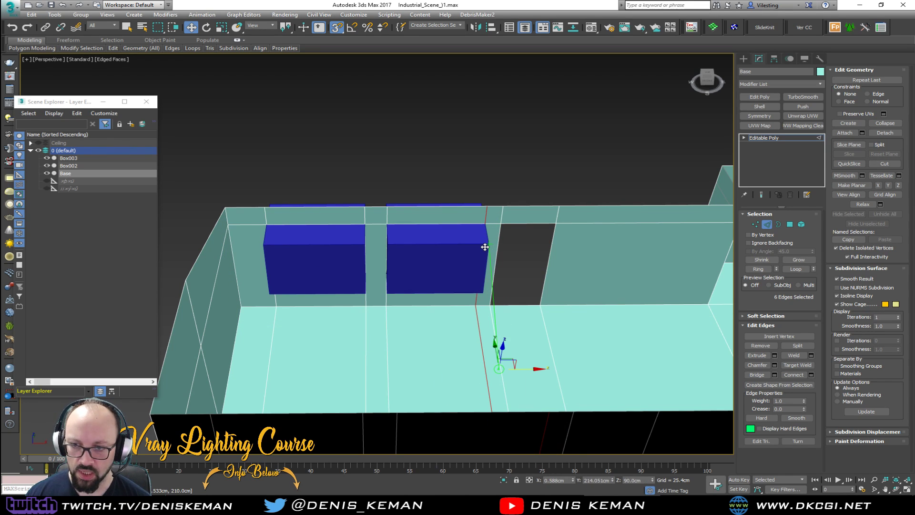
- Insert a horizontal edge loop around the walls, snap it to the window boxes' lower edge, and leave edge editing
{"action": "middle_click_drag", "start_coordinate": [480, 263], "coordinate": [451, 266], "text": "alt"}
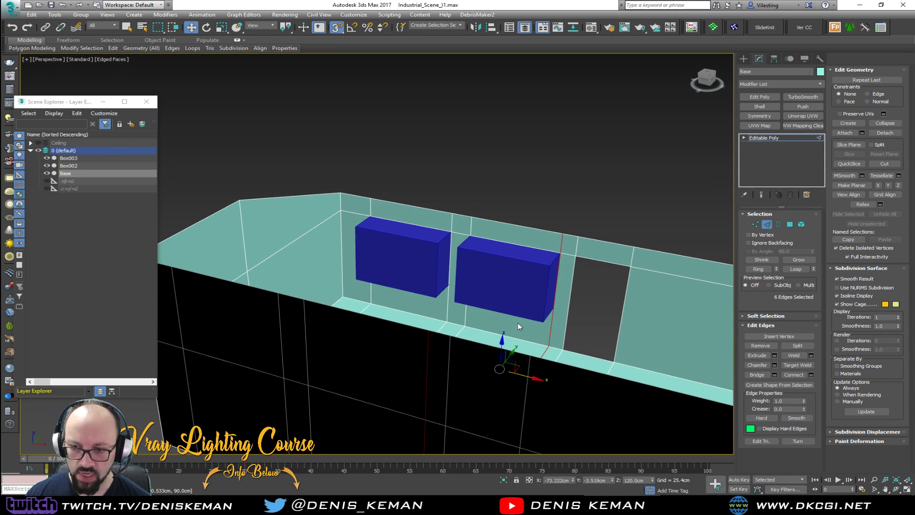
{"action": "scroll", "coordinate": [517, 322], "scroll_direction": "up", "scroll_amount": 3}
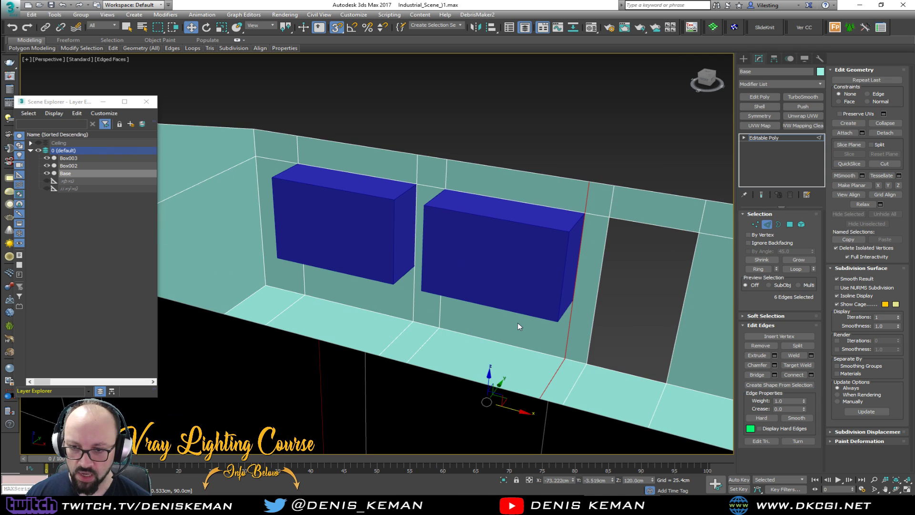
{"action": "double_click", "coordinate": [439, 308]}
{"action": "key", "text": "w"}
{"action": "middle_click_drag", "start_coordinate": [476, 325], "coordinate": [380, 323], "text": "alt"}
{"action": "scroll", "coordinate": [380, 323], "scroll_direction": "down", "scroll_amount": 3}
{"action": "left_click_drag", "start_coordinate": [411, 366], "coordinate": [455, 311]}
{"action": "left_click", "coordinate": [766, 224]}
- Delete both blue window boxes
{"action": "middle_click_drag", "start_coordinate": [490, 283], "coordinate": [467, 285], "text": "alt"}
{"action": "middle_click_drag", "start_coordinate": [488, 284], "coordinate": [464, 296], "text": "alt"}
{"action": "left_click", "coordinate": [388, 307]}
{"action": "left_click", "coordinate": [481, 301], "text": "ctrl"}
{"action": "key", "text": "Delete"}
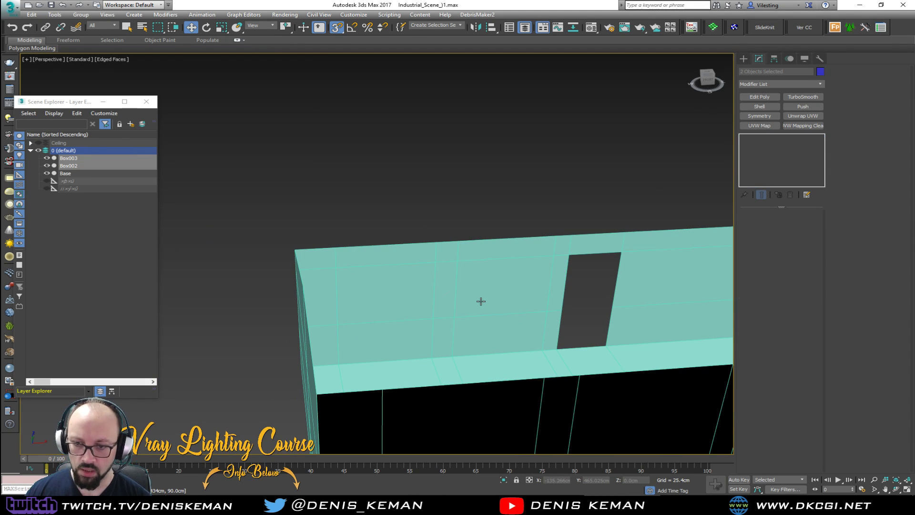
- Delete the two wall polygons framed by the edge loops to open both windows, and leave polygon editing
{"action": "left_click", "coordinate": [480, 301]}
{"action": "key", "text": "4"}
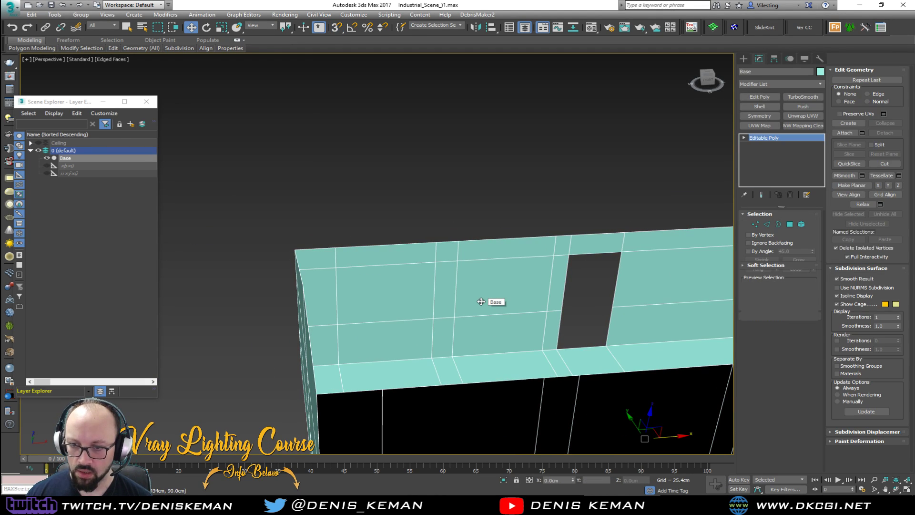
{"action": "left_click", "coordinate": [482, 286]}
{"action": "left_click", "coordinate": [412, 290], "text": "ctrl"}
{"action": "key", "text": "Delete"}
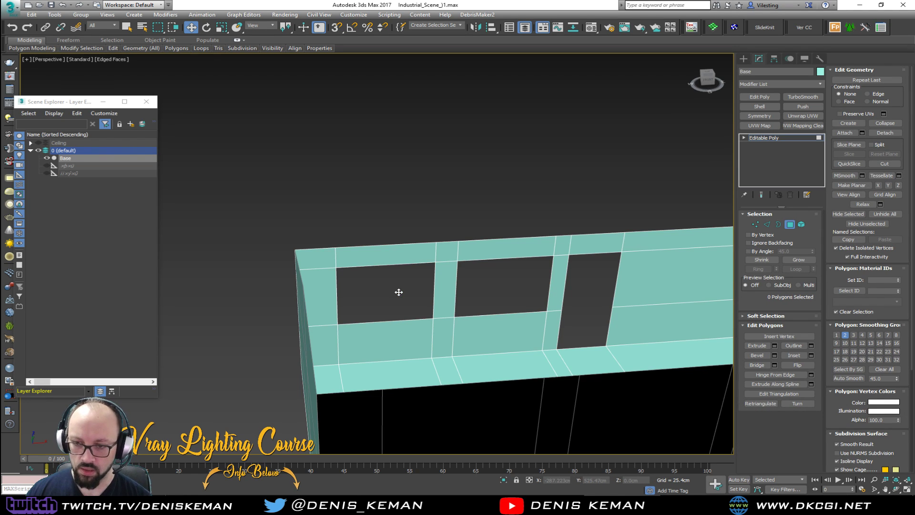
{"action": "left_click", "coordinate": [791, 227]}
{"action": "left_click", "coordinate": [579, 255]}
- Close the Scene Explorer and examine the room shell and its openings from several sides
{"action": "middle_click_drag", "start_coordinate": [578, 256], "coordinate": [310, 262], "text": "alt"}
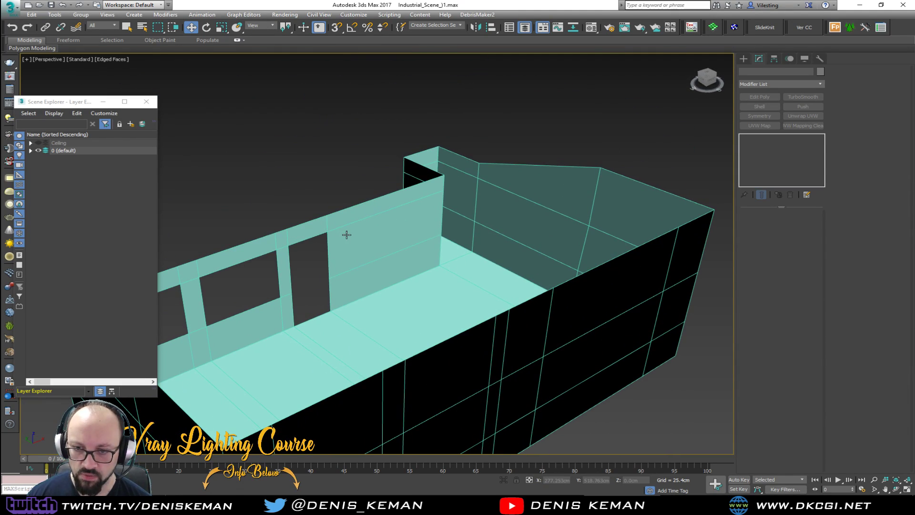
{"action": "scroll", "coordinate": [305, 277], "scroll_direction": "up", "scroll_amount": 5}
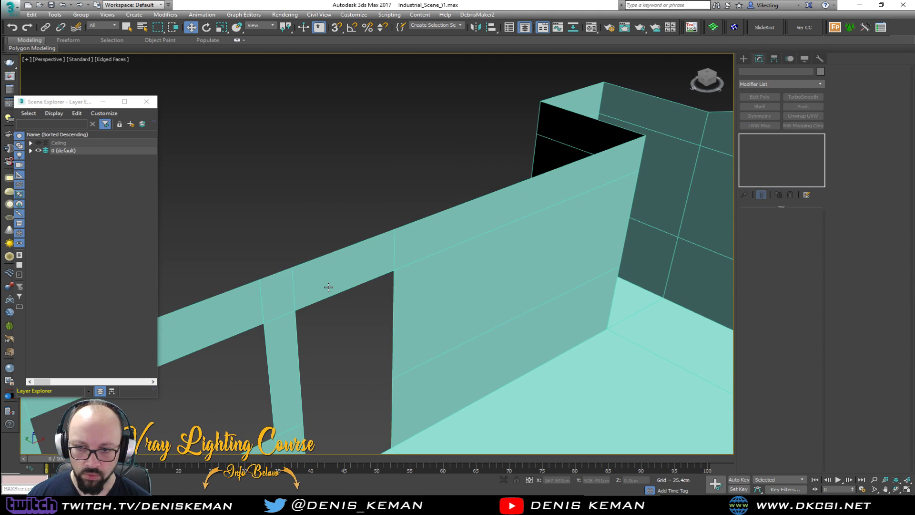
{"action": "scroll", "coordinate": [416, 290], "scroll_direction": "down", "scroll_amount": 3}
{"action": "middle_click_drag", "start_coordinate": [413, 293], "coordinate": [395, 246], "text": "alt"}
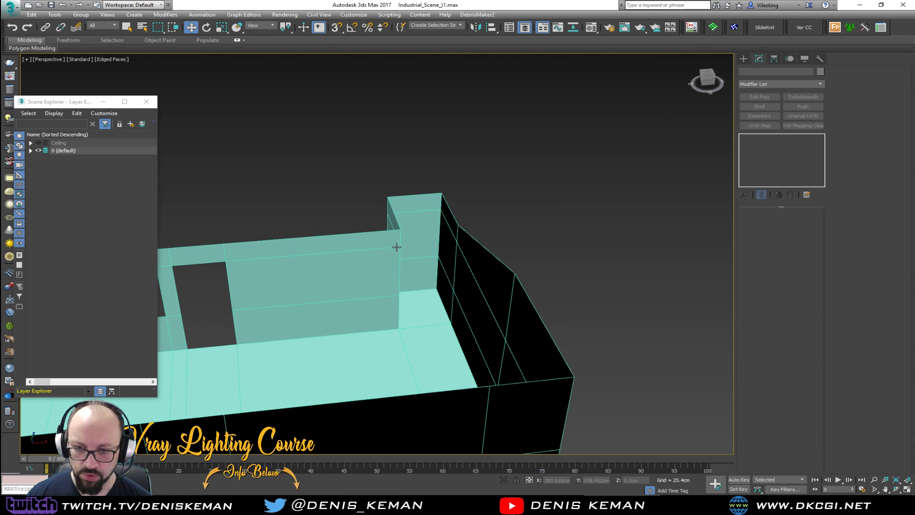
{"action": "middle_click_drag", "start_coordinate": [419, 292], "coordinate": [515, 295], "text": "alt"}
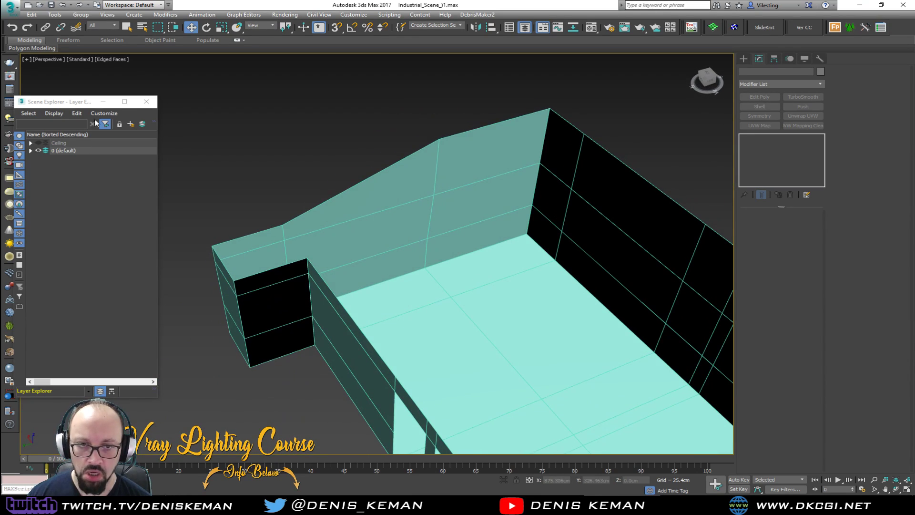
{"action": "left_click", "coordinate": [146, 102]}
{"action": "scroll", "coordinate": [209, 226], "scroll_direction": "up", "scroll_amount": 3}
{"action": "scroll", "coordinate": [268, 268], "scroll_direction": "down", "scroll_amount": 5}
{"action": "middle_click_drag", "start_coordinate": [291, 265], "coordinate": [175, 243], "text": "alt"}
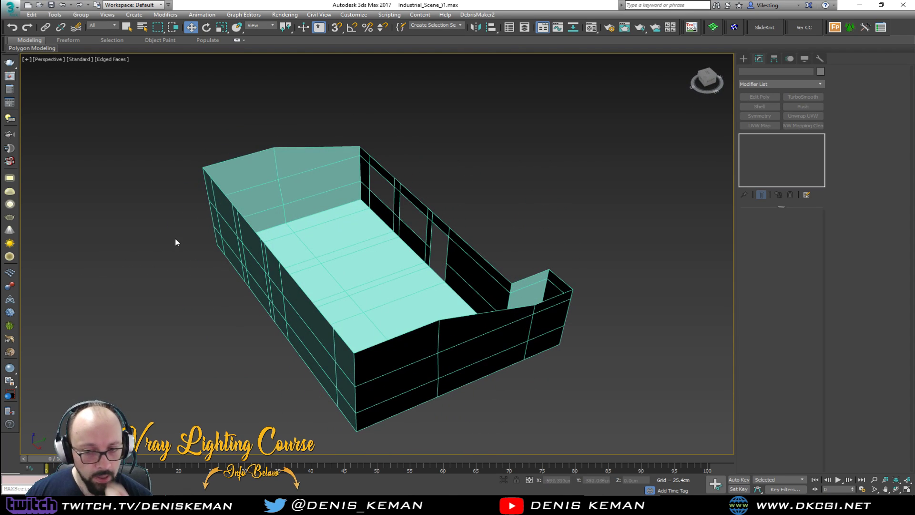
- Extend the borders of both window openings outward to give them wall depth, and leave border editing
{"action": "left_click", "coordinate": [406, 231]}
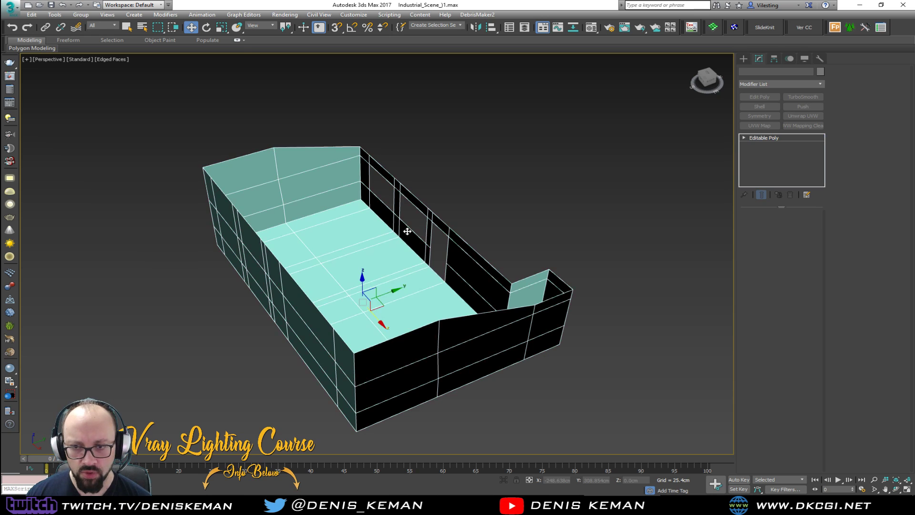
{"action": "scroll", "coordinate": [407, 231], "scroll_direction": "up", "scroll_amount": 6}
{"action": "mouse_move", "coordinate": [406, 231]}
{"action": "middle_mouse_down"}
{"action": "mouse_move", "coordinate": [381, 251]}
{"action": "mouse_move", "coordinate": [386, 220]}
{"action": "mouse_move", "coordinate": [354, 204]}
{"action": "middle_mouse_up"}
{"action": "key", "text": "3"}
{"action": "key", "text": "ctrl+a"}
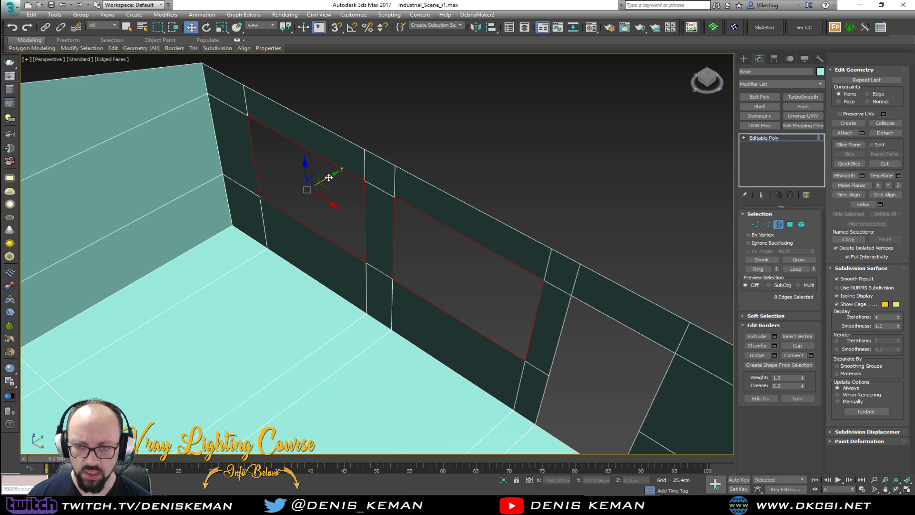
{"action": "middle_click_drag", "start_coordinate": [330, 176], "coordinate": [361, 189], "text": "alt"}
{"action": "left_click", "coordinate": [778, 224]}
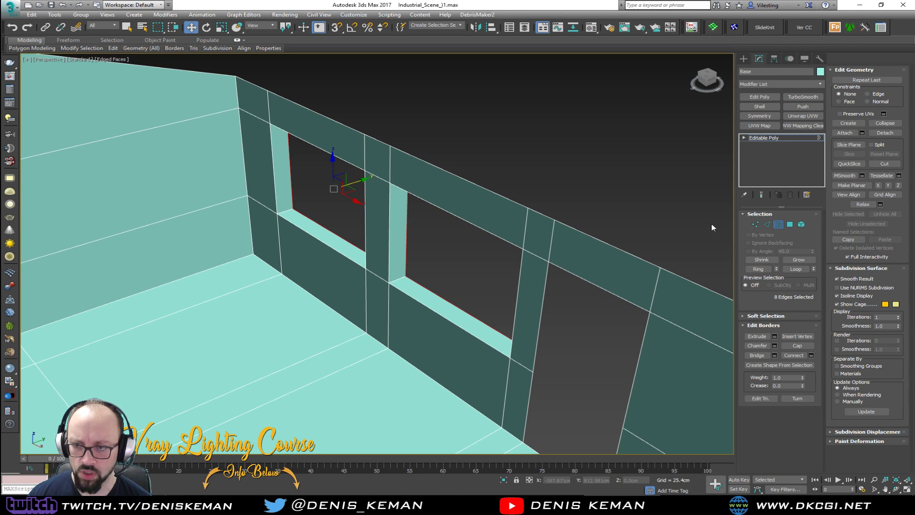
- Unhide all objects, including those on hidden layers, to bring back the ceiling
{"action": "right_click", "coordinate": [512, 161]}
{"action": "left_click", "coordinate": [546, 123]}
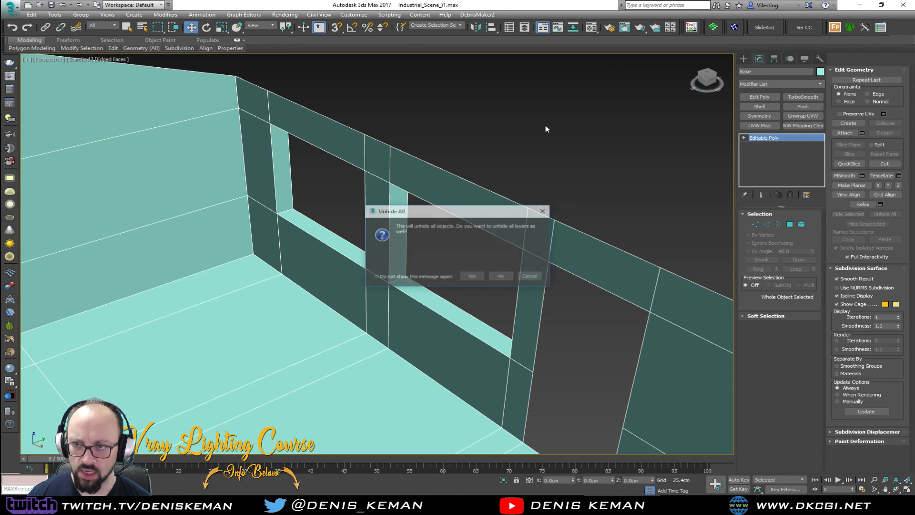
{"action": "left_click", "coordinate": [476, 274]}
{"action": "scroll", "coordinate": [510, 192], "scroll_direction": "down", "scroll_amount": 5}
{"action": "middle_click_drag", "start_coordinate": [513, 192], "coordinate": [328, 236], "text": "alt"}
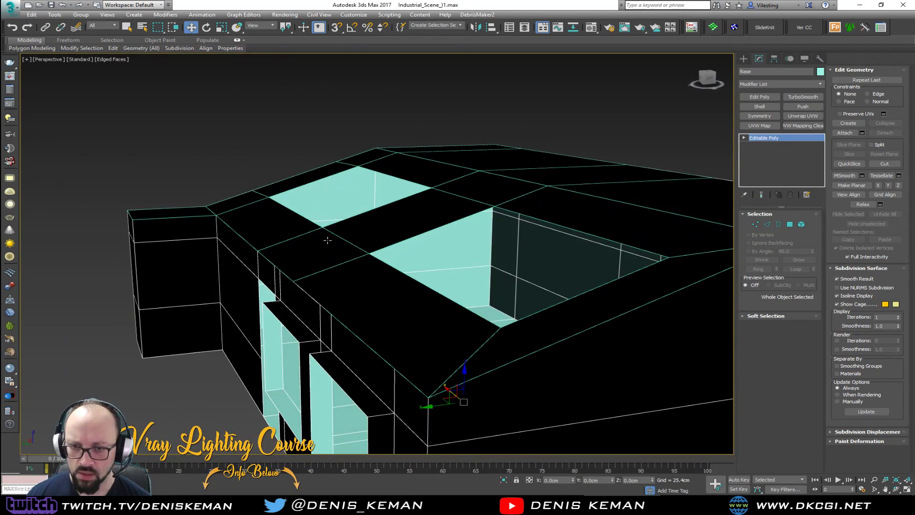
- Extend the borders of both skylight openings in the ceiling upward to give them depth, and leave border editing
{"action": "left_click", "coordinate": [328, 252]}
{"action": "scroll", "coordinate": [337, 261], "scroll_direction": "up", "scroll_amount": 10}
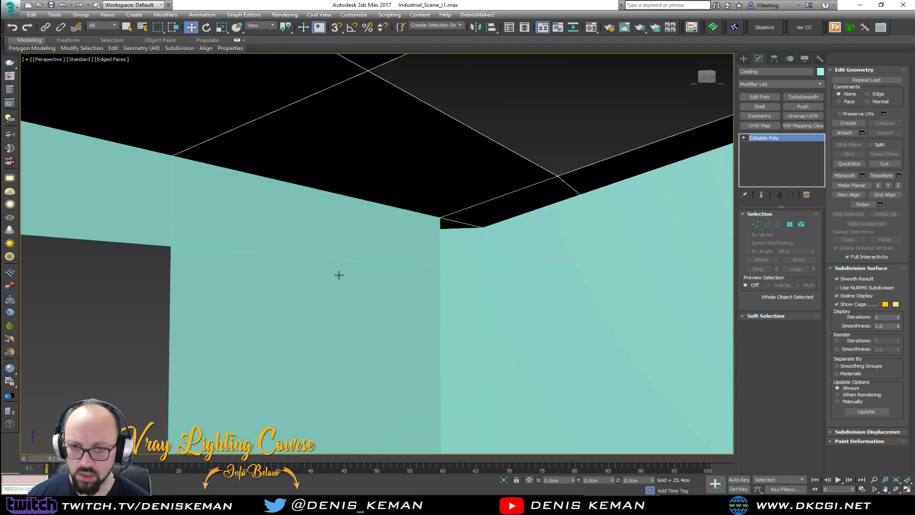
{"action": "mouse_move", "coordinate": [339, 275]}
{"action": "middle_mouse_down", "text": "alt"}
{"action": "mouse_move", "coordinate": [384, 251]}
{"action": "mouse_move", "coordinate": [435, 299]}
{"action": "mouse_move", "coordinate": [378, 310]}
{"action": "mouse_move", "coordinate": [386, 293]}
{"action": "middle_mouse_up", "text": "alt"}
{"action": "key", "text": "ctrl+d"}
{"action": "left_click", "coordinate": [386, 293]}
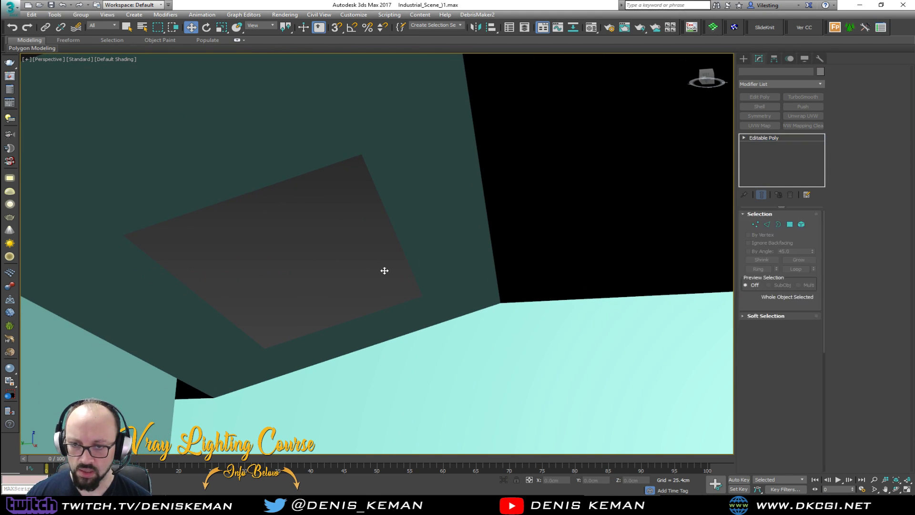
{"action": "key", "text": "3"}
{"action": "left_click", "coordinate": [415, 268]}
{"action": "middle_click_drag", "start_coordinate": [416, 267], "coordinate": [439, 301], "text": "alt"}
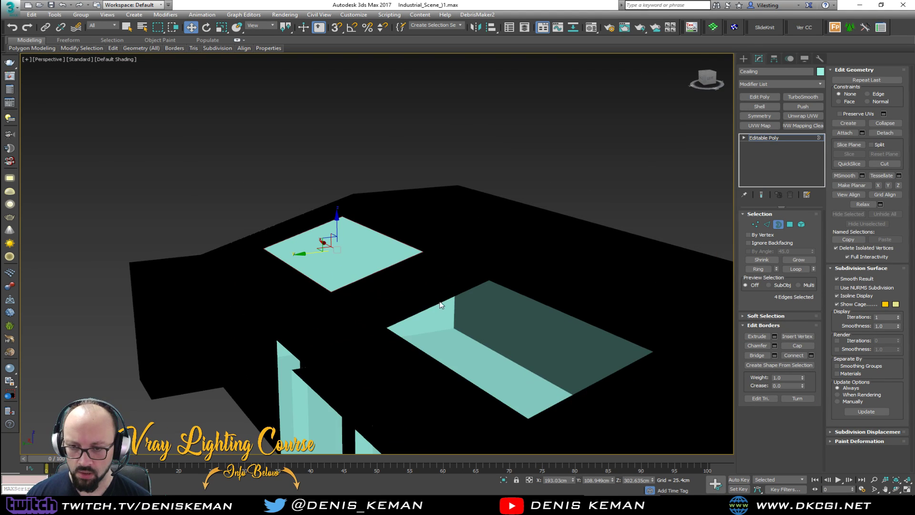
{"action": "left_click", "coordinate": [435, 304]}
{"action": "left_click_drag", "start_coordinate": [504, 315], "coordinate": [507, 297]}
{"action": "left_click", "coordinate": [779, 225]}
{"action": "left_click", "coordinate": [629, 159]}
- Select the ceiling and hide it
{"action": "middle_click_drag", "start_coordinate": [629, 159], "coordinate": [327, 229], "text": "alt"}
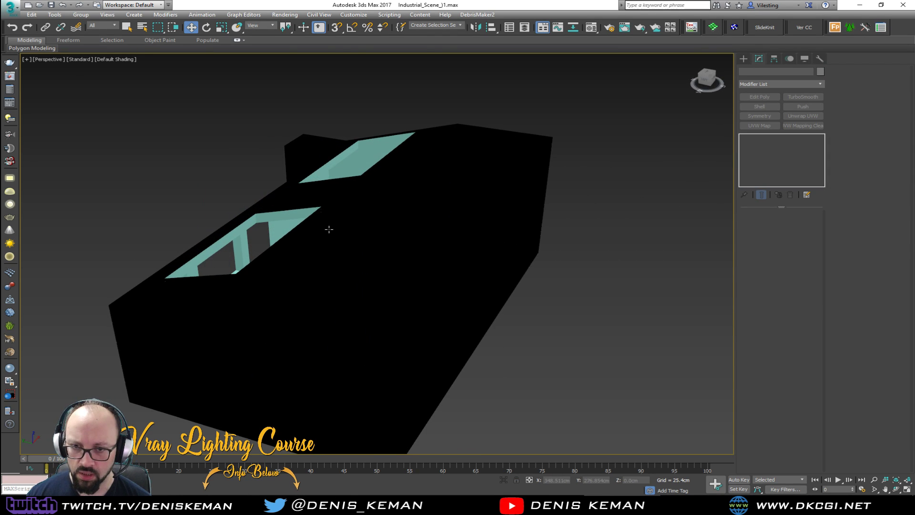
{"action": "left_click", "coordinate": [329, 230]}
{"action": "right_click", "coordinate": [329, 231]}
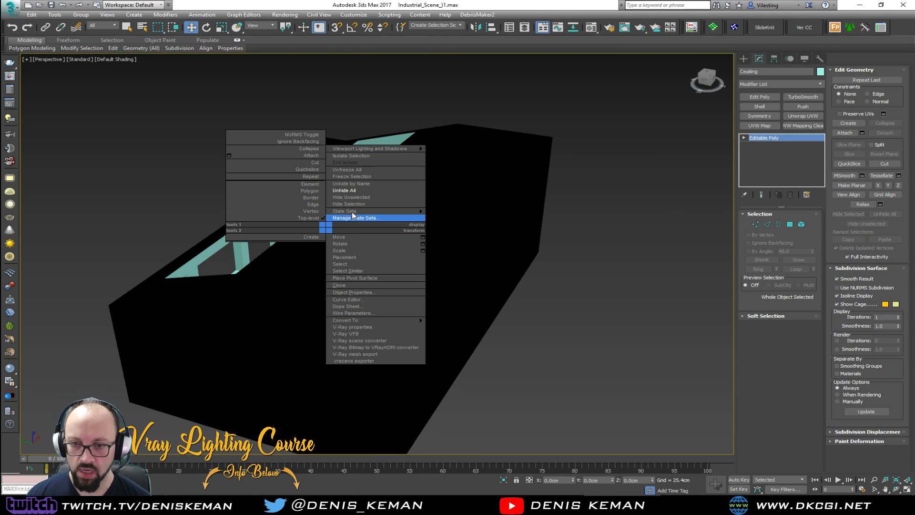
{"action": "left_click", "coordinate": [343, 217]}
- Extend the door opening's border outward, snapped to the depth of the window recesses, and leave border editing
{"action": "middle_click_drag", "start_coordinate": [434, 259], "coordinate": [389, 274], "text": "alt"}
{"action": "scroll", "coordinate": [344, 271], "scroll_direction": "up", "scroll_amount": 2}
{"action": "left_click", "coordinate": [327, 245]}
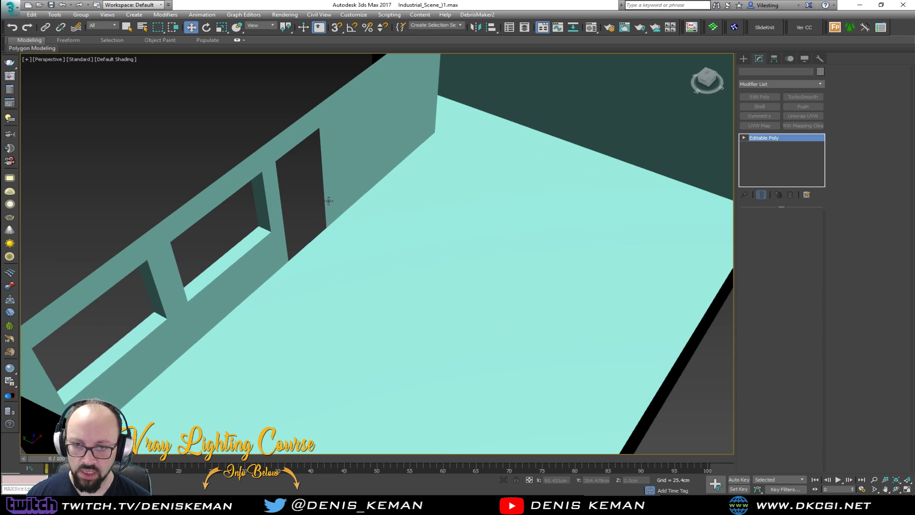
{"action": "scroll", "coordinate": [325, 210], "scroll_direction": "up", "scroll_amount": 5}
{"action": "key", "text": "3"}
{"action": "left_click", "coordinate": [326, 224]}
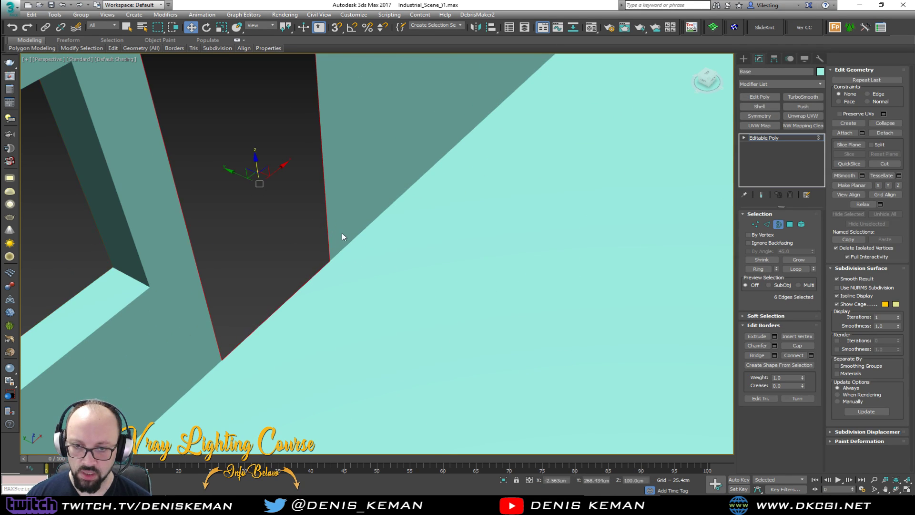
{"action": "middle_click_drag", "start_coordinate": [342, 232], "coordinate": [370, 262]}
{"action": "key", "text": "s"}
{"action": "left_click_drag", "start_coordinate": [288, 219], "coordinate": [167, 321], "text": "shift"}
{"action": "middle_click_drag", "start_coordinate": [267, 286], "coordinate": [423, 318], "text": "alt"}
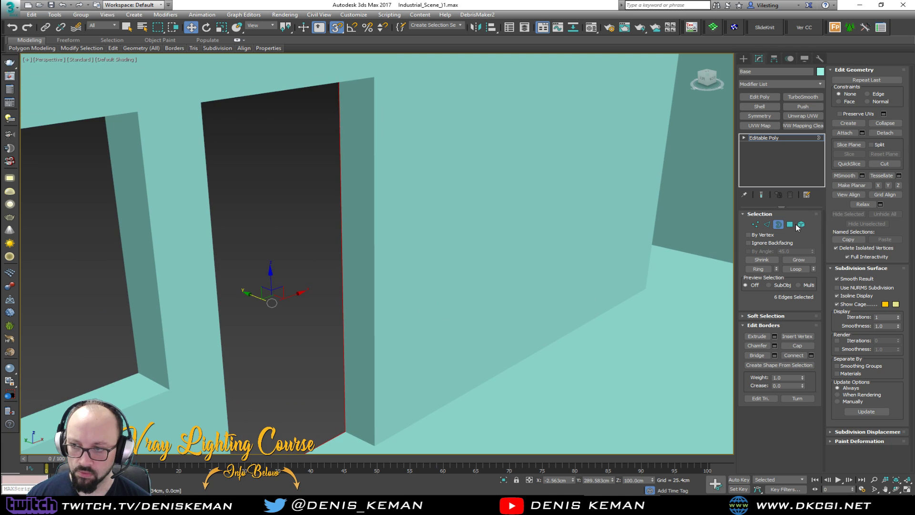
{"action": "left_click", "coordinate": [778, 224]}
{"action": "key", "text": "ctrl+d"}
- Show edged faces and examine the room shell's walls, door and window recesses from inside and outside
{"action": "key", "text": "F4"}
{"action": "middle_click_drag", "start_coordinate": [318, 330], "coordinate": [366, 239], "text": "alt"}
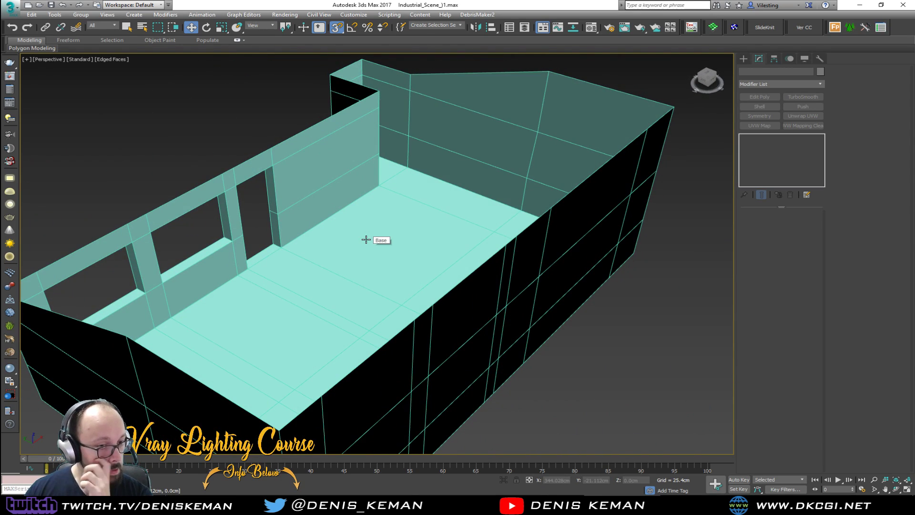
{"action": "scroll", "coordinate": [353, 242], "scroll_direction": "down", "scroll_amount": 3}
{"action": "mouse_move", "coordinate": [370, 235]}
{"action": "middle_mouse_down", "text": "alt"}
{"action": "mouse_move", "coordinate": [311, 236]}
{"action": "mouse_move", "coordinate": [417, 243]}
{"action": "mouse_move", "coordinate": [392, 237]}
{"action": "mouse_move", "coordinate": [459, 229]}
{"action": "mouse_move", "coordinate": [398, 219]}
{"action": "mouse_move", "coordinate": [373, 230]}
{"action": "middle_mouse_up", "text": "alt"}
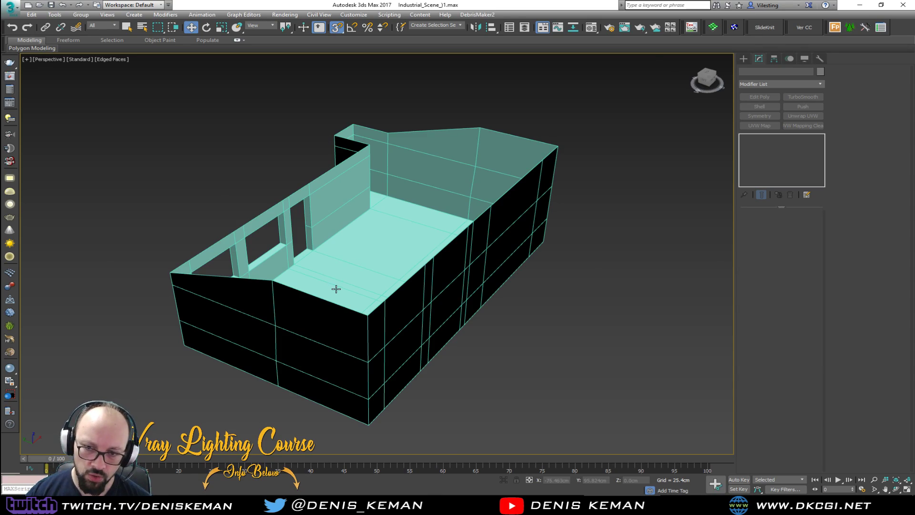
{"action": "scroll", "coordinate": [339, 287], "scroll_direction": "up", "scroll_amount": 5}
{"action": "middle_click_drag", "start_coordinate": [333, 267], "coordinate": [364, 279], "text": "alt"}
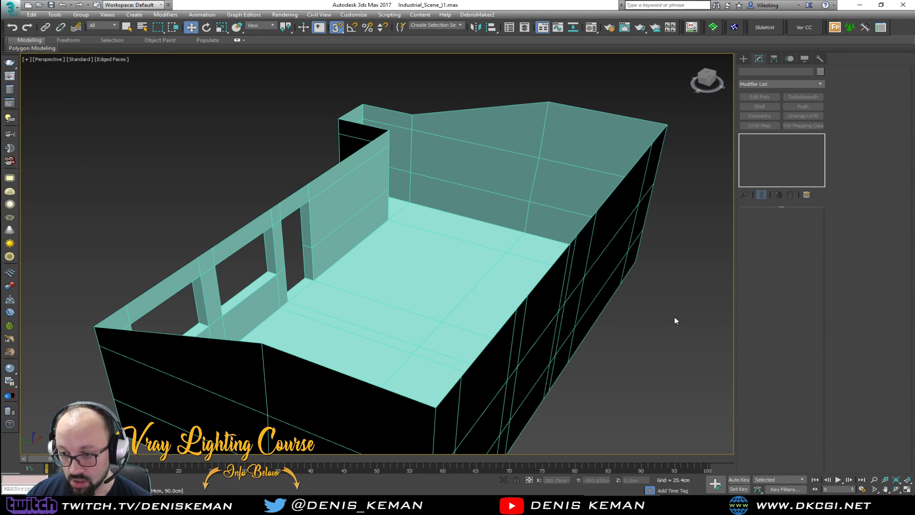
{"action": "scroll", "coordinate": [418, 248], "scroll_direction": "down", "scroll_amount": 4}
{"action": "middle_click_drag", "start_coordinate": [388, 286], "coordinate": [433, 284], "text": "alt"}
{"action": "left_click", "coordinate": [560, 348]}
{"action": "scroll", "coordinate": [544, 341], "scroll_direction": "up", "scroll_amount": 5}
{"action": "middle_click_drag", "start_coordinate": [544, 338], "coordinate": [459, 316], "text": "alt"}
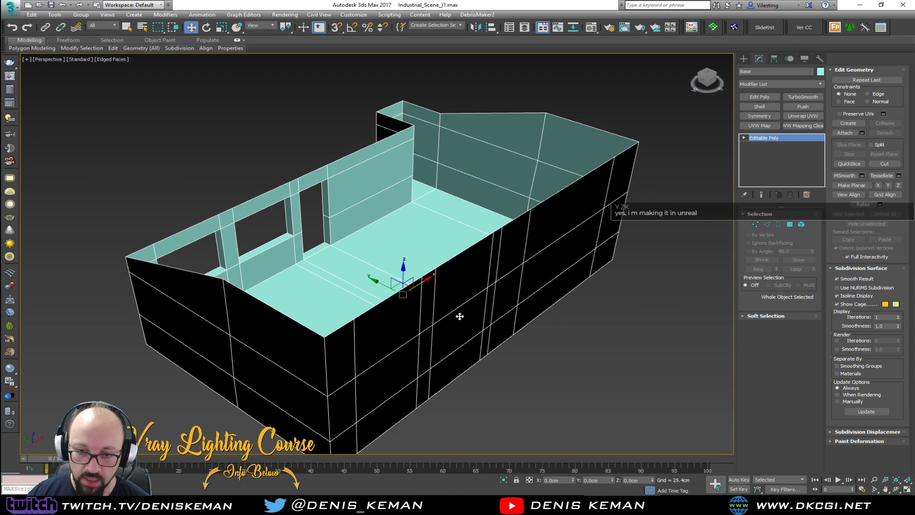
{"action": "left_click", "coordinate": [535, 390]}
{"action": "middle_click_drag", "start_coordinate": [483, 369], "coordinate": [489, 354], "text": "alt"}
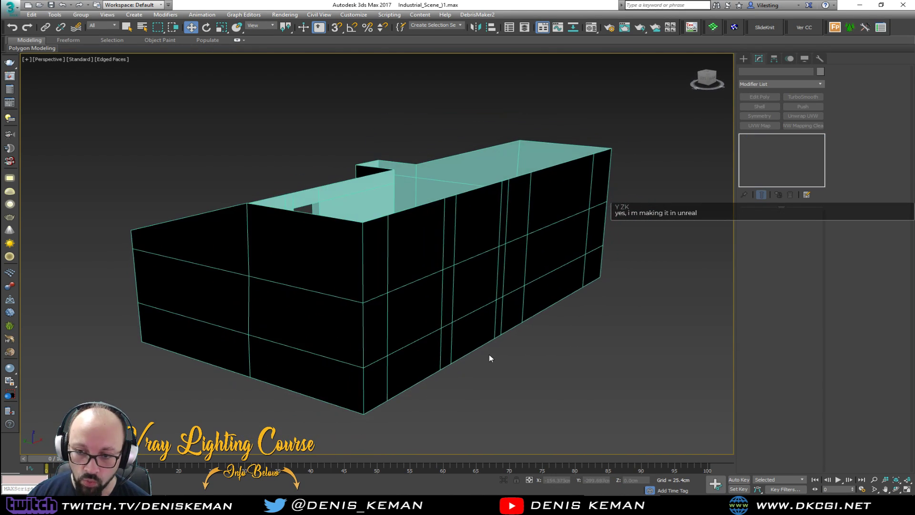
- Try a Shell modifier on the Base room with inner amount 1 cm and outer amount 0 cm
{"action": "left_click", "coordinate": [419, 298]}
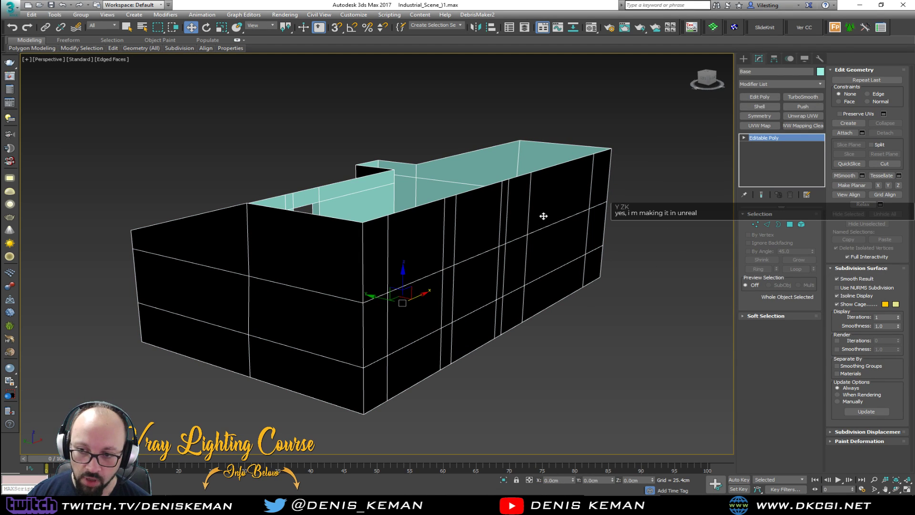
{"action": "middle_click_drag", "start_coordinate": [544, 219], "coordinate": [564, 237], "text": "alt"}
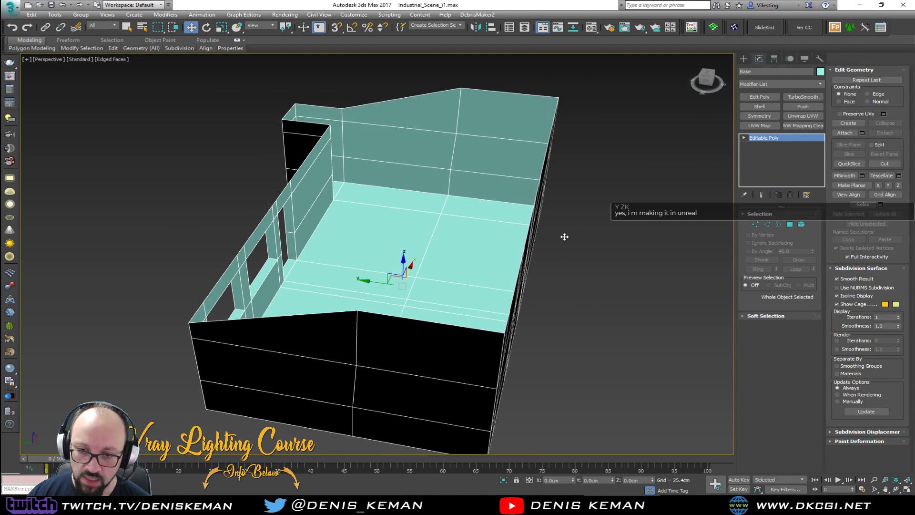
{"action": "left_click", "coordinate": [772, 106]}
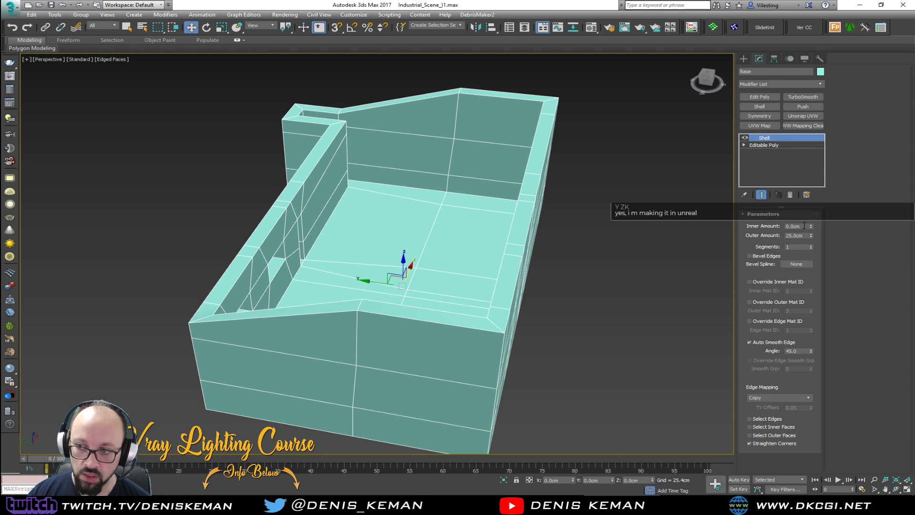
{"action": "key", "text": "Tab"}
{"action": "type", "text": "0"}
{"action": "key", "text": "Return"}
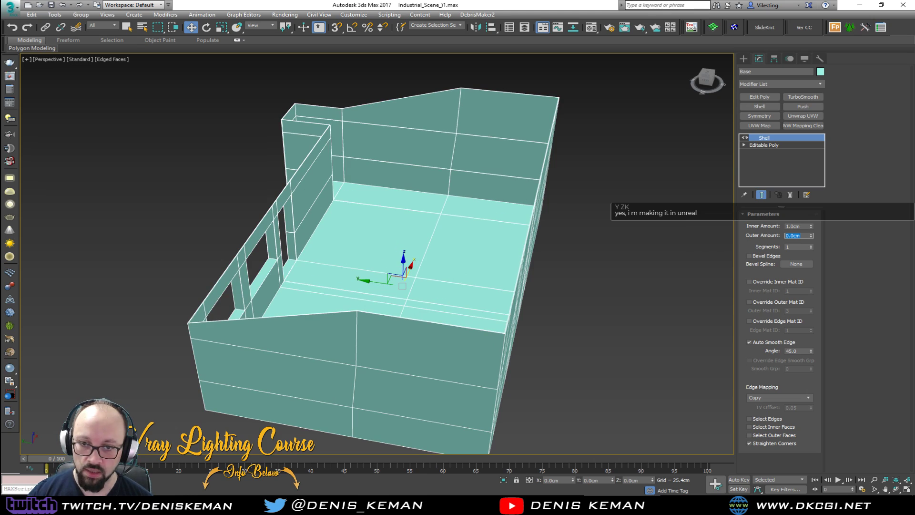
- Check the walls with the Shell modifier switched off and on, and remove its effect from the room
{"action": "scroll", "coordinate": [517, 261], "scroll_direction": "up", "scroll_amount": 6}
{"action": "middle_click_drag", "start_coordinate": [515, 298], "coordinate": [329, 181], "text": "alt"}
{"action": "scroll", "coordinate": [420, 298], "scroll_direction": "down", "scroll_amount": 3}
{"action": "scroll", "coordinate": [406, 201], "scroll_direction": "down", "scroll_amount": 5}
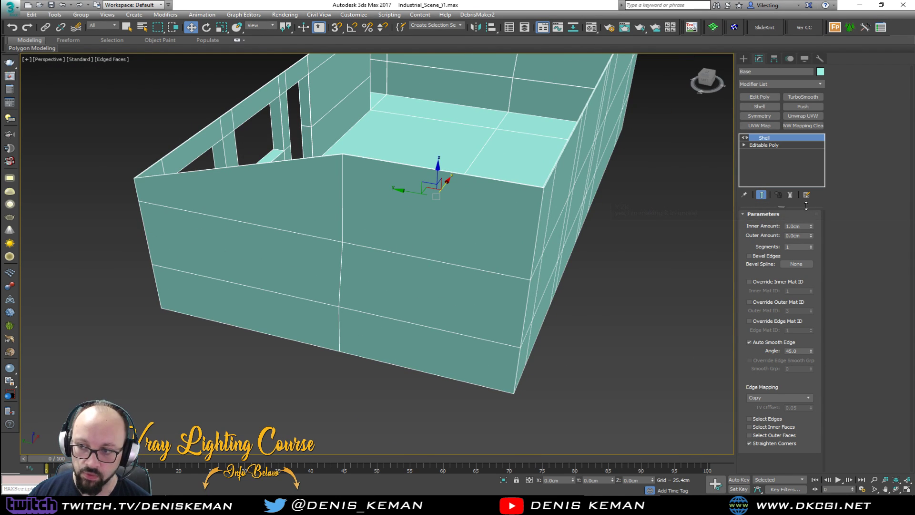
{"action": "left_click", "coordinate": [745, 139]}
{"action": "left_click", "coordinate": [746, 138]}
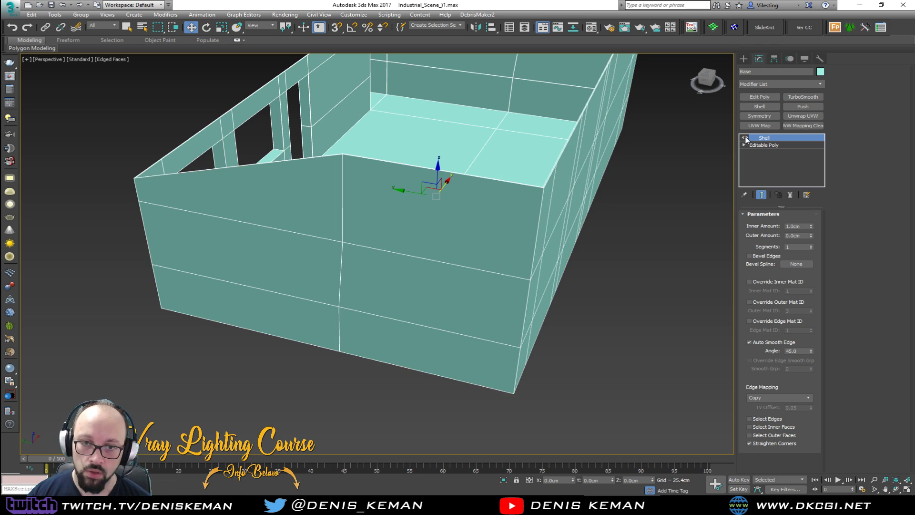
{"action": "middle_click_drag", "start_coordinate": [610, 200], "coordinate": [496, 245], "text": "alt"}
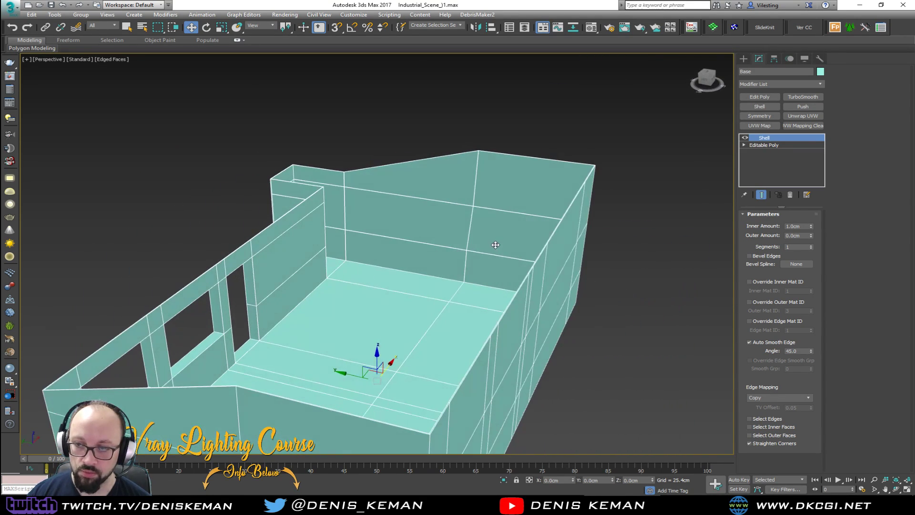
{"action": "left_click", "coordinate": [605, 352]}
{"action": "middle_click_drag", "start_coordinate": [606, 352], "coordinate": [425, 256], "text": "alt"}
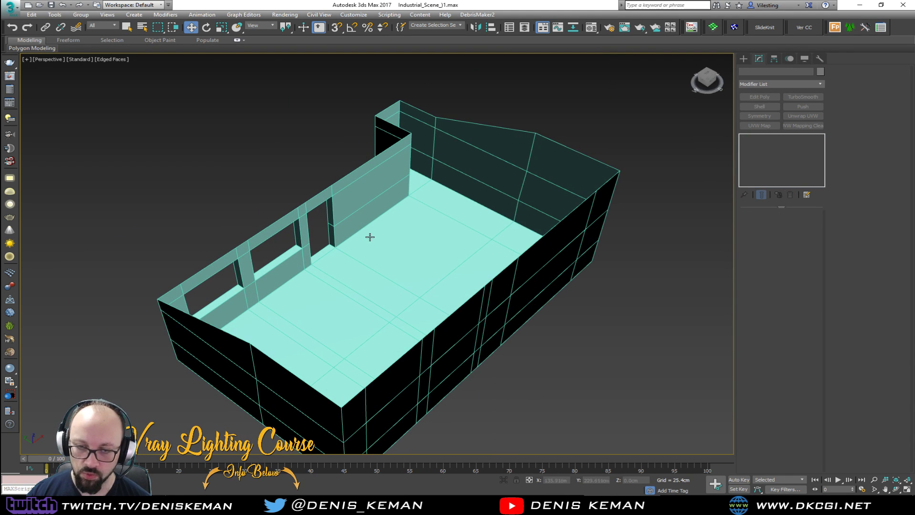
- Save the scene
{"action": "left_click", "coordinate": [7, 4]}
{"action": "left_click", "coordinate": [30, 85]}
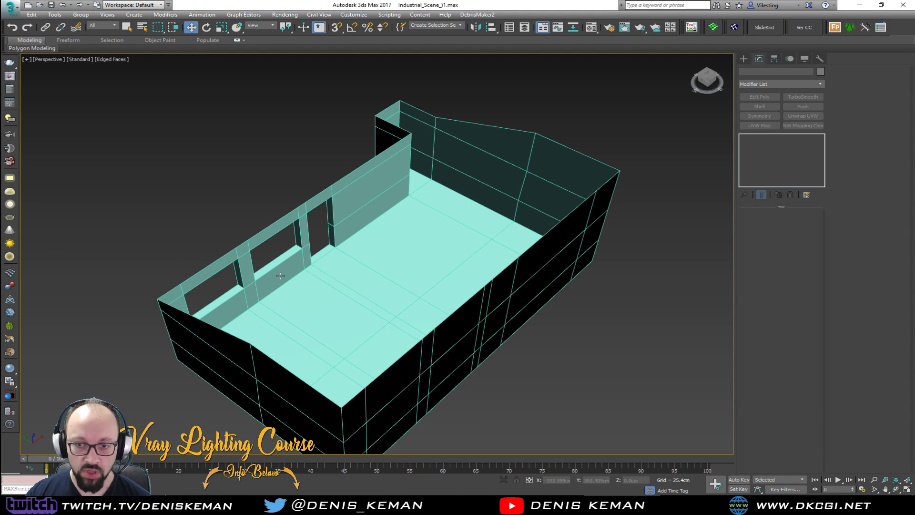
{"action": "scroll", "coordinate": [451, 274], "scroll_direction": "up", "scroll_amount": 12}
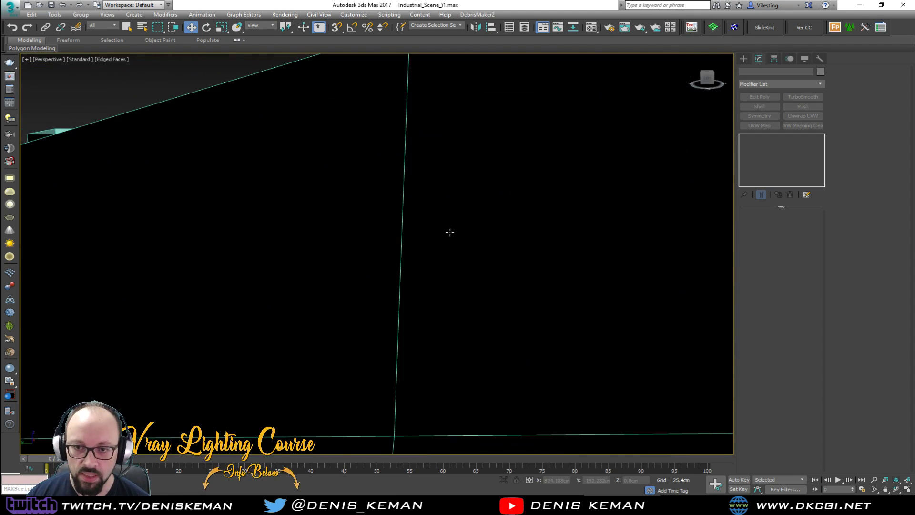
- Examine the room shell's interior and openings, and compare them with the Image_07 reference photo
{"action": "scroll", "coordinate": [445, 245], "scroll_direction": "down", "scroll_amount": 5}
{"action": "scroll", "coordinate": [392, 259], "scroll_direction": "up", "scroll_amount": 2}
{"action": "scroll", "coordinate": [440, 322], "scroll_direction": "down", "scroll_amount": 1}
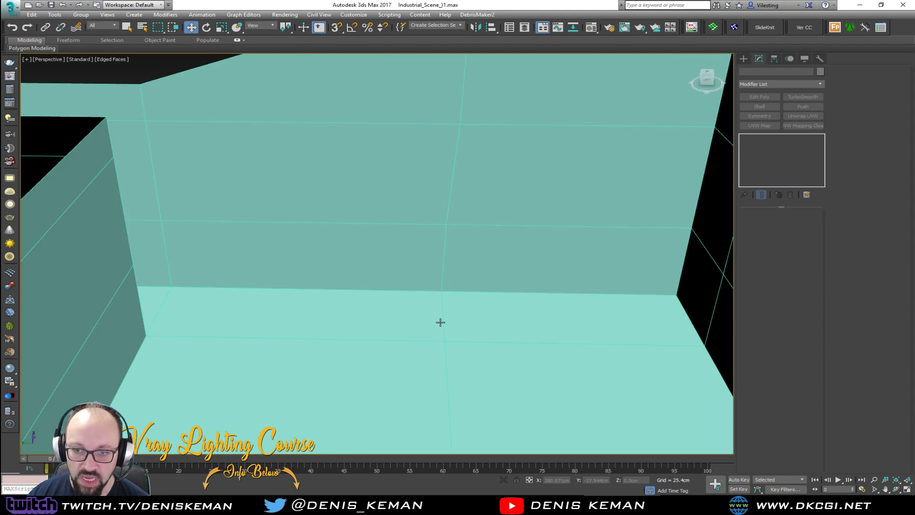
{"action": "scroll", "coordinate": [441, 322], "scroll_direction": "down", "scroll_amount": 3}
{"action": "middle_click_drag", "start_coordinate": [439, 312], "coordinate": [309, 277], "text": "alt"}
{"action": "scroll", "coordinate": [335, 275], "scroll_direction": "down", "scroll_amount": 3}
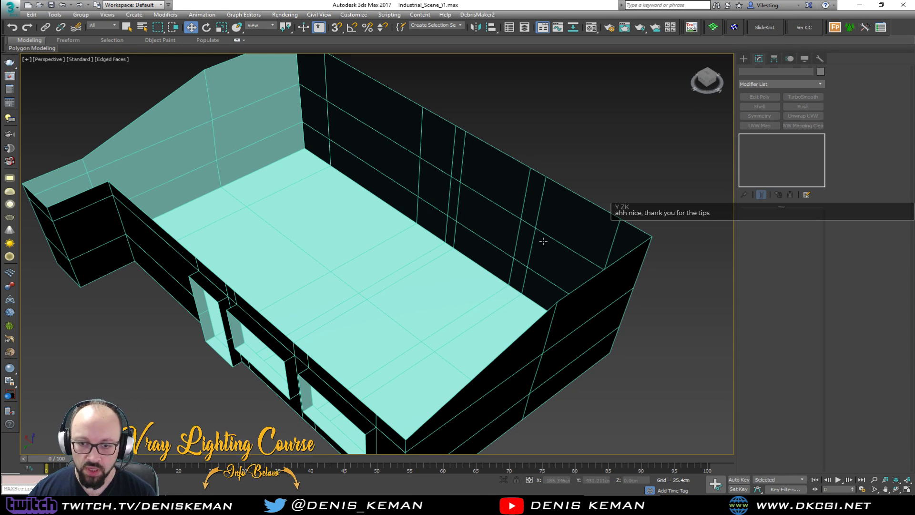
{"action": "key", "text": "alt+Tab"}
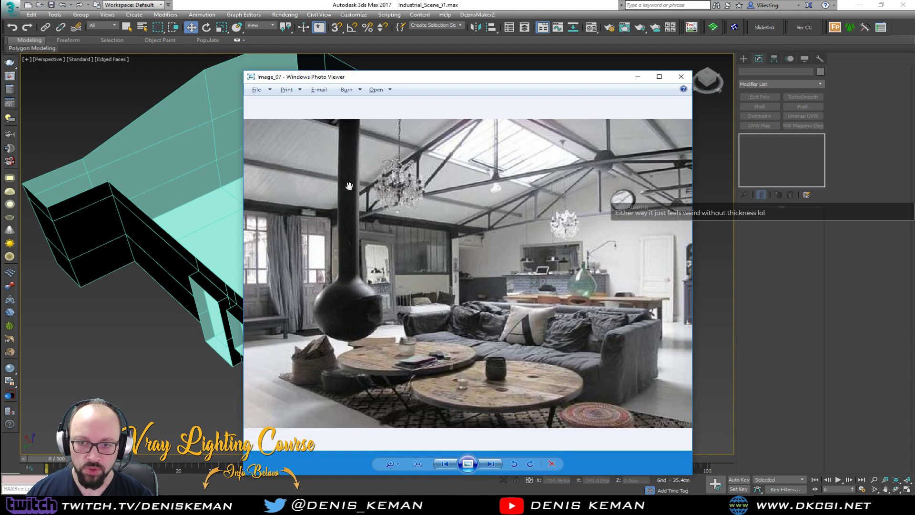
{"action": "left_click", "coordinate": [681, 76]}
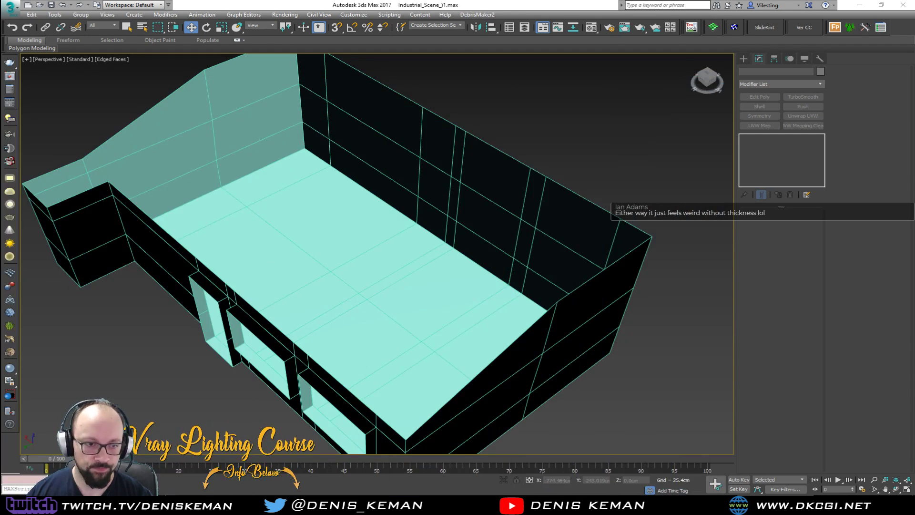
- Change the Base room's object color to a dark grey custom color and deselect the room
{"action": "middle_click_drag", "start_coordinate": [247, 228], "coordinate": [370, 258], "text": "alt"}
{"action": "scroll", "coordinate": [375, 310], "scroll_direction": "down", "scroll_amount": 5}
{"action": "left_click", "coordinate": [370, 256]}
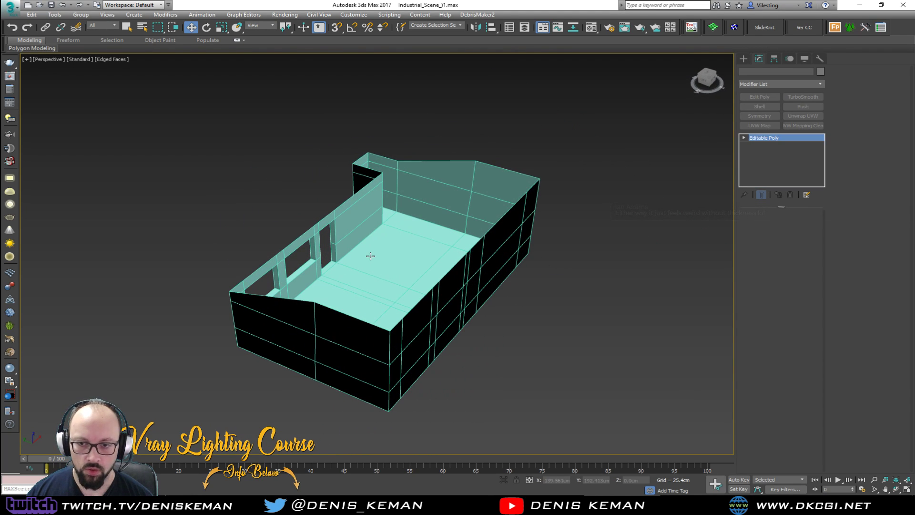
{"action": "key", "text": "alt+c"}
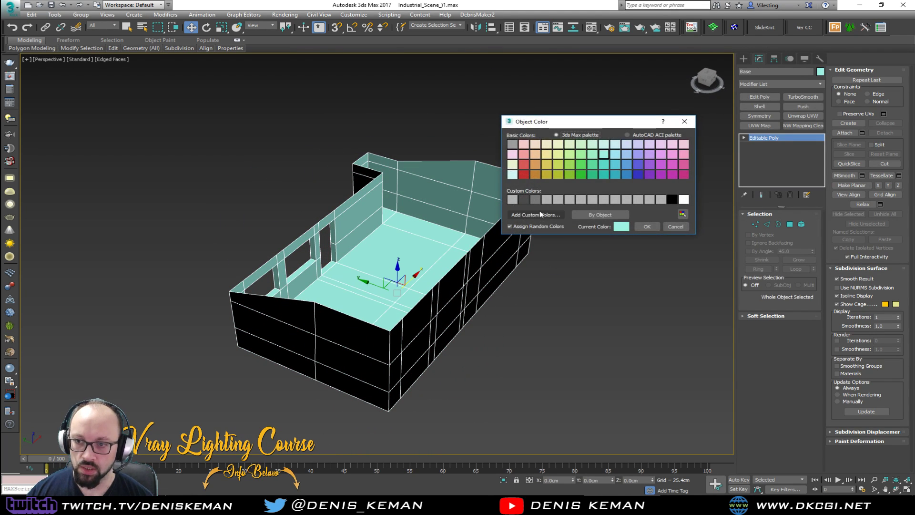
{"action": "left_click", "coordinate": [647, 227]}
{"action": "left_click", "coordinate": [599, 265]}
- Turn off edged faces and inspect the grey room's walls, floor and window openings
{"action": "scroll", "coordinate": [358, 245], "scroll_direction": "up", "scroll_amount": 5}
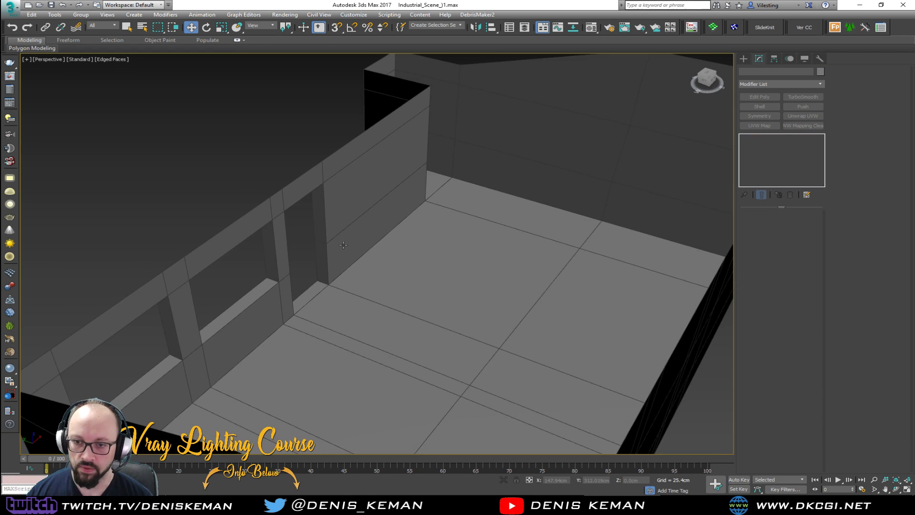
{"action": "key", "text": "F4"}
{"action": "scroll", "coordinate": [299, 237], "scroll_direction": "down", "scroll_amount": 3}
{"action": "middle_click_drag", "start_coordinate": [300, 236], "coordinate": [332, 235], "text": "alt"}
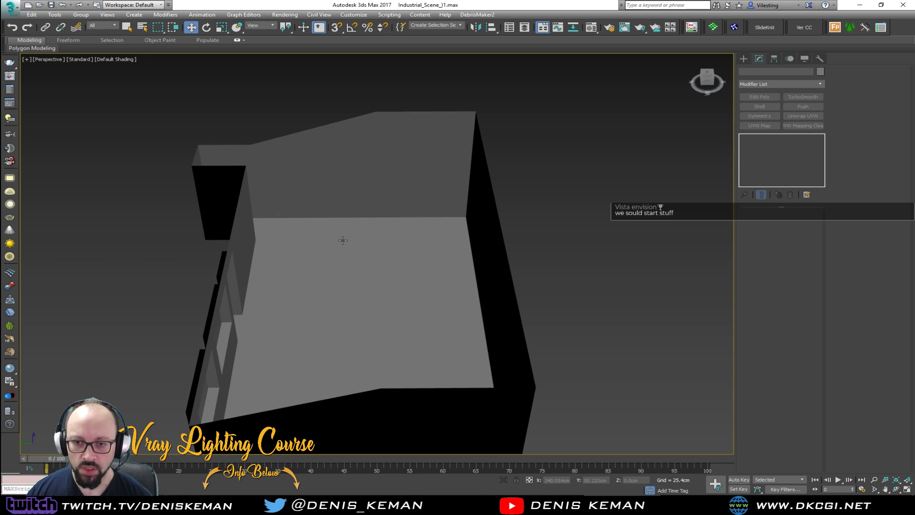
{"action": "scroll", "coordinate": [342, 240], "scroll_direction": "up", "scroll_amount": 5}
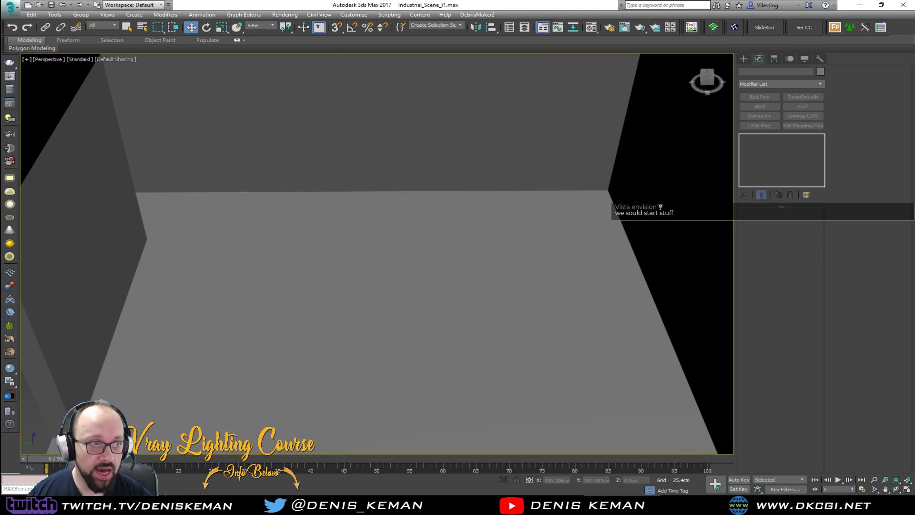
- Examine the ceiling beams and trusses in the reference photos Image_07, Idea_01 and Image_06
{"action": "key", "text": "alt+Tab"}
{"action": "left_click_drag", "start_coordinate": [447, 71], "coordinate": [468, 62]}
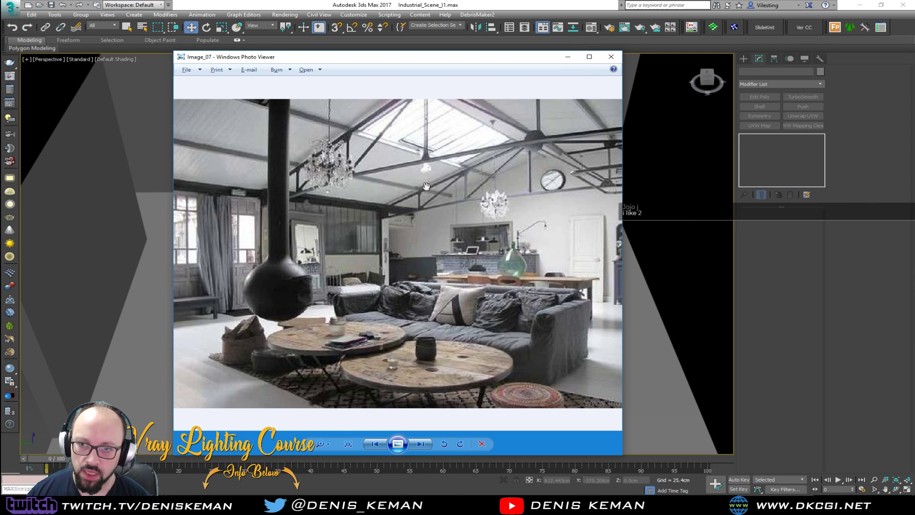
{"action": "scroll", "coordinate": [235, 144], "scroll_direction": "up", "scroll_amount": 6}
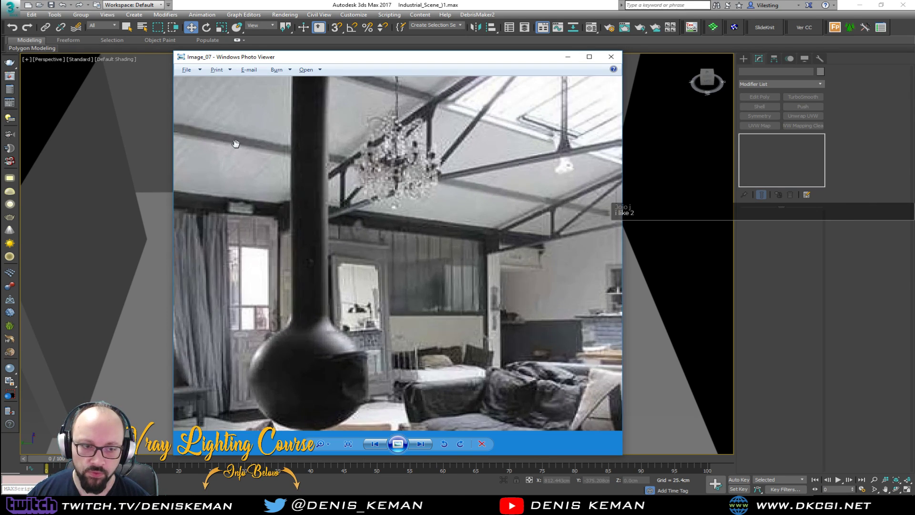
{"action": "scroll", "coordinate": [324, 201], "scroll_direction": "down", "scroll_amount": 5}
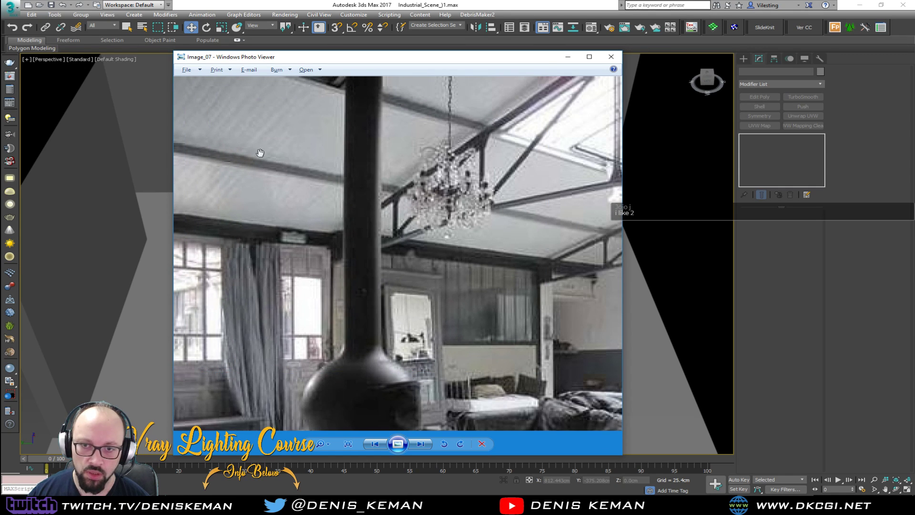
{"action": "scroll", "coordinate": [381, 156], "scroll_direction": "up", "scroll_amount": 4}
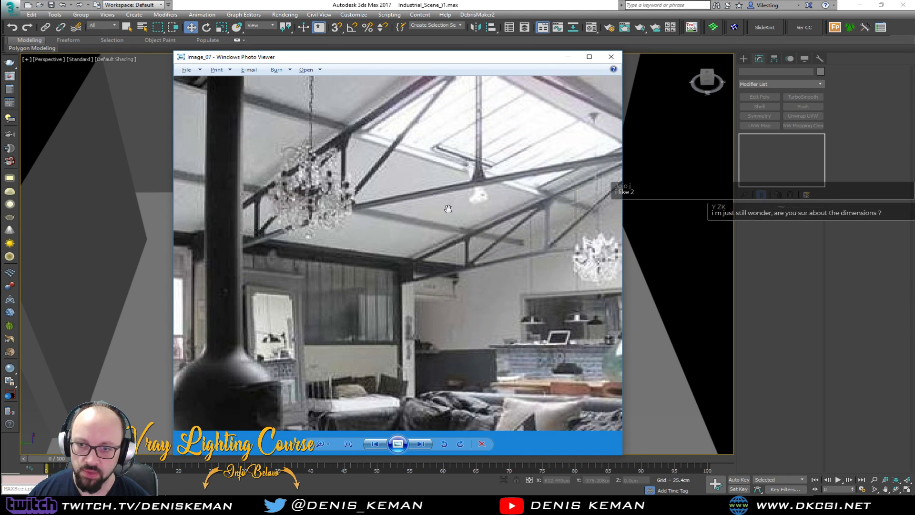
{"action": "key", "text": "Left"}
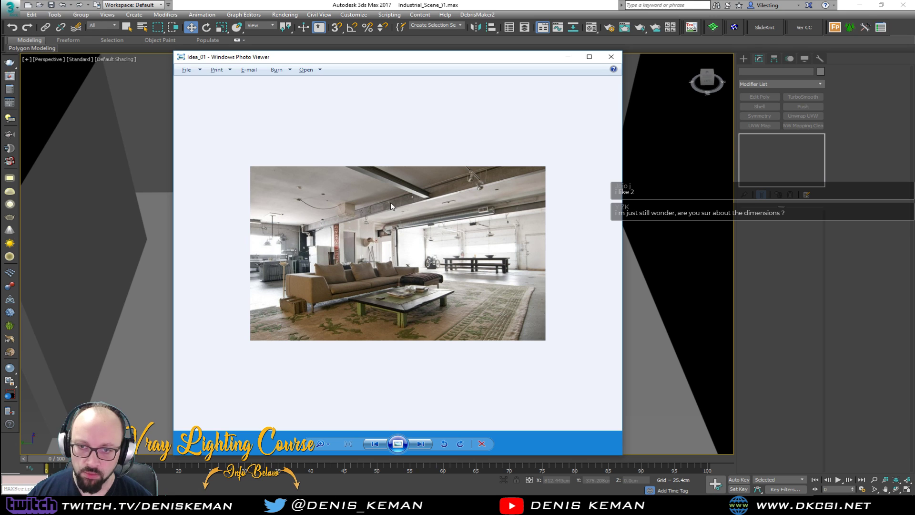
{"action": "scroll", "coordinate": [389, 202], "scroll_direction": "up", "scroll_amount": 3}
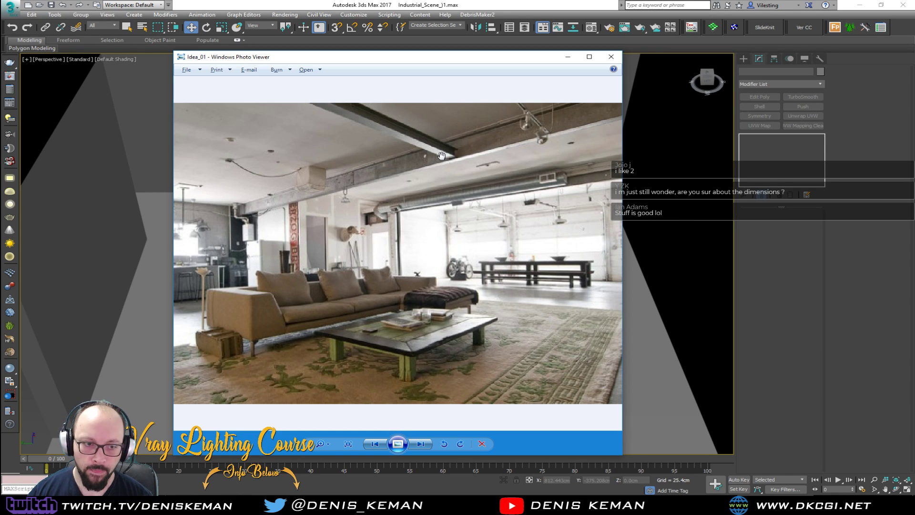
{"action": "key", "text": "Right"}
{"action": "key", "text": "Right"}
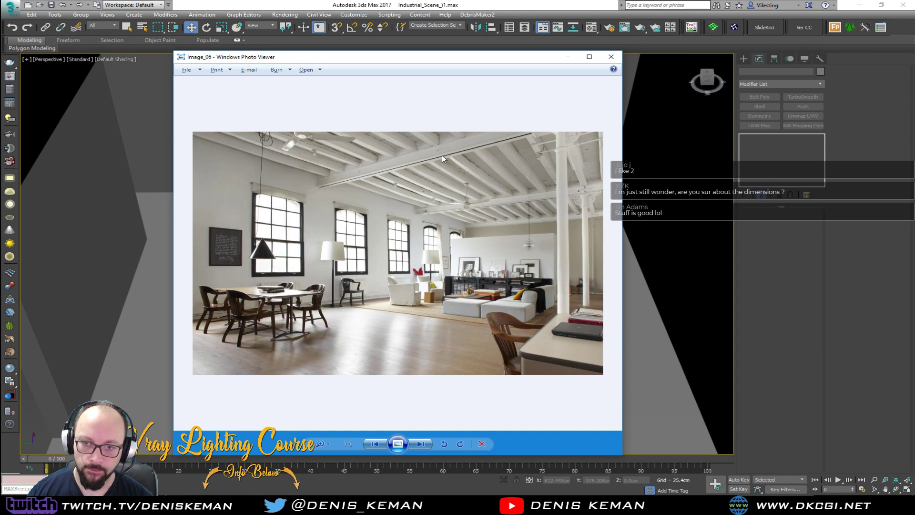
{"action": "scroll", "coordinate": [353, 171], "scroll_direction": "up", "scroll_amount": 3}
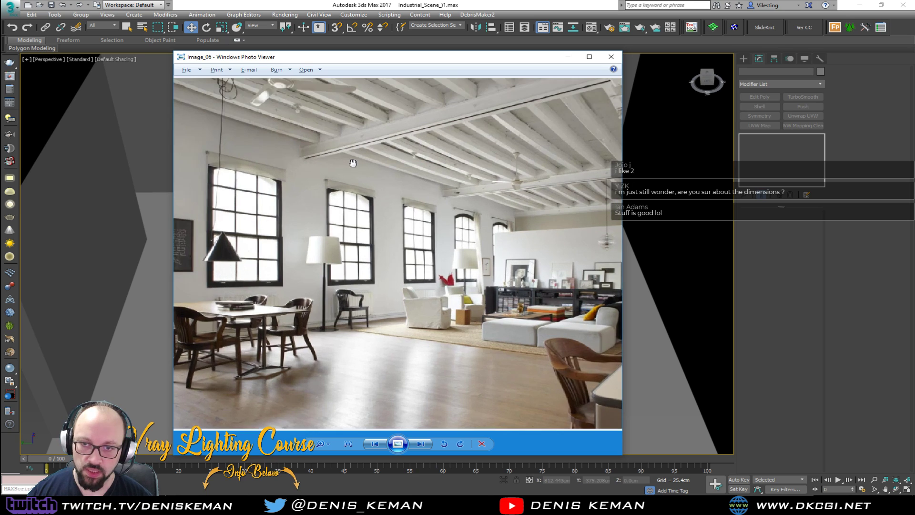
{"action": "left_click_drag", "start_coordinate": [357, 177], "coordinate": [349, 181]}
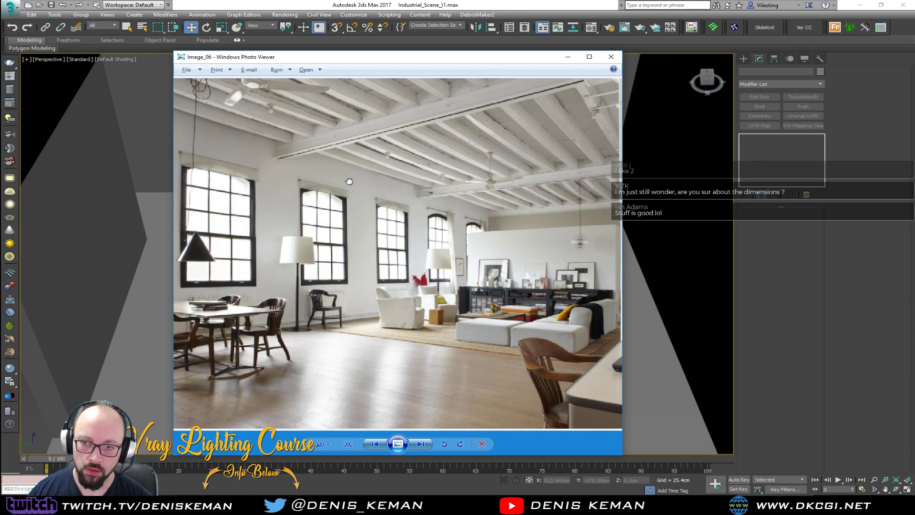
{"action": "key", "text": "alt+Tab"}
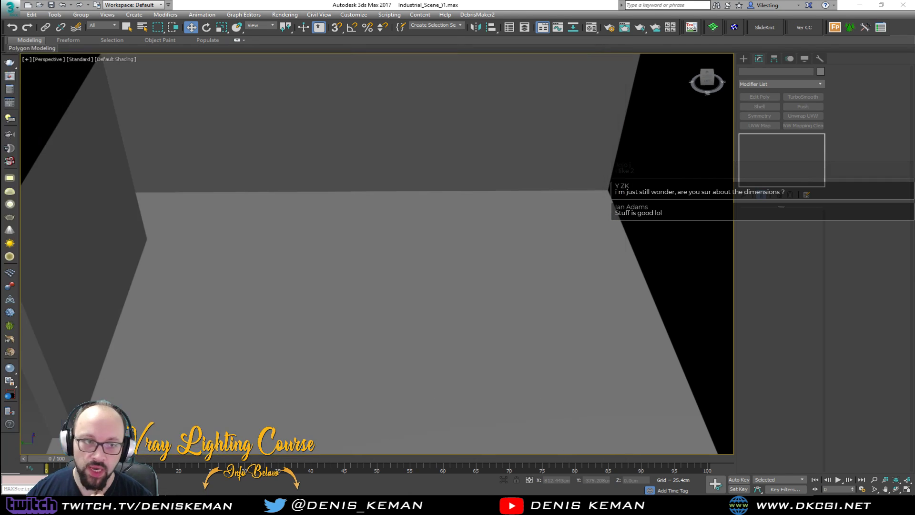
- Unhide all objects and examine the ceiling and its skylight recess from inside the room, with edged faces shown
{"action": "scroll", "coordinate": [256, 226], "scroll_direction": "down", "scroll_amount": 10}
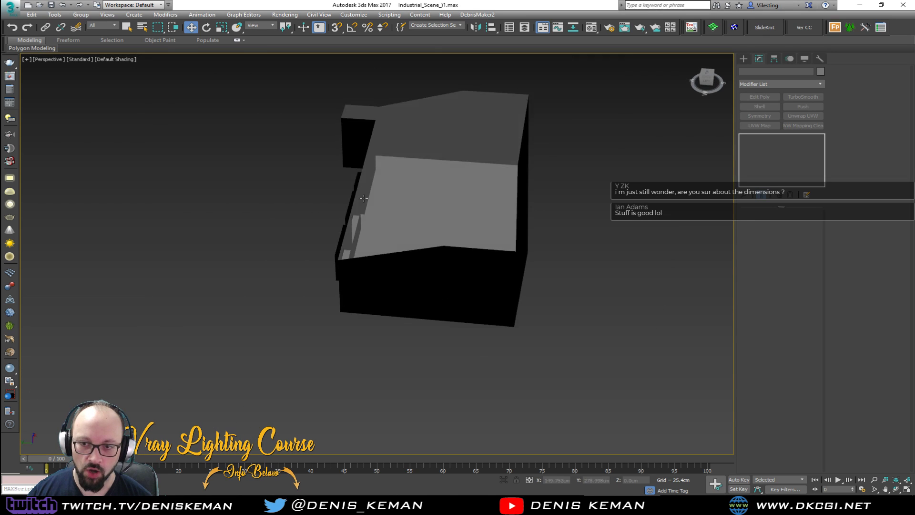
{"action": "mouse_move", "coordinate": [330, 197]}
{"action": "middle_mouse_down", "text": "alt"}
{"action": "mouse_move", "coordinate": [233, 201]}
{"action": "mouse_move", "coordinate": [429, 204]}
{"action": "mouse_move", "coordinate": [418, 177]}
{"action": "mouse_move", "coordinate": [359, 235]}
{"action": "mouse_move", "coordinate": [390, 224]}
{"action": "mouse_move", "coordinate": [285, 218]}
{"action": "mouse_move", "coordinate": [333, 194]}
{"action": "middle_mouse_up", "text": "alt"}
{"action": "scroll", "coordinate": [383, 222], "scroll_direction": "up", "scroll_amount": 3}
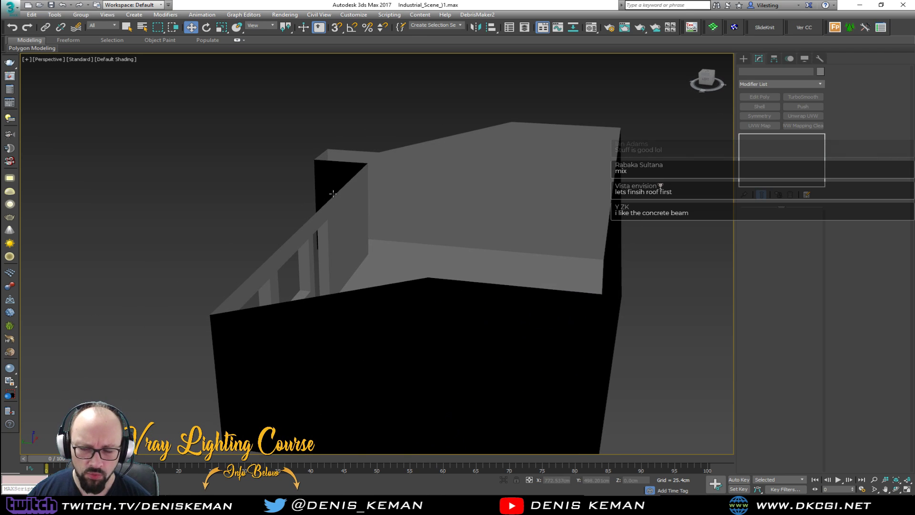
{"action": "key", "text": "F4"}
{"action": "right_click", "coordinate": [402, 197]}
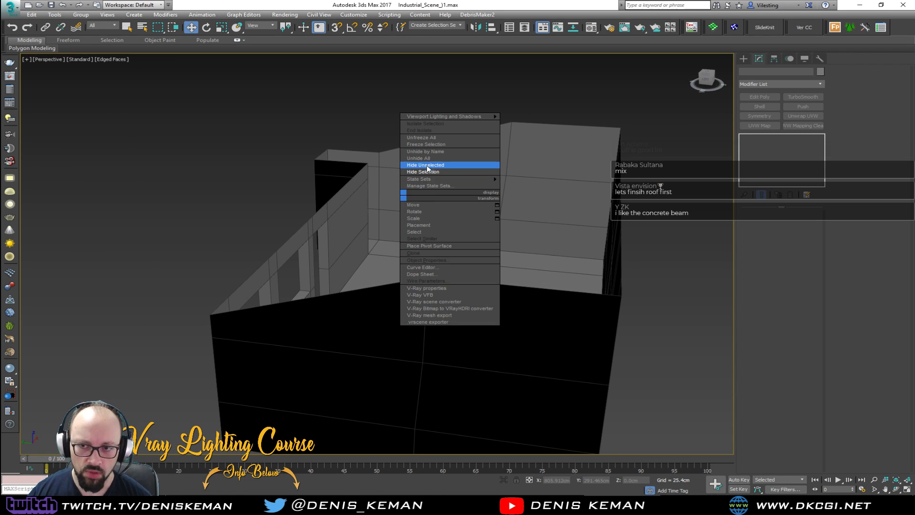
{"action": "left_click", "coordinate": [444, 160]}
{"action": "mouse_move", "coordinate": [444, 161]}
{"action": "middle_mouse_down", "text": "alt"}
{"action": "mouse_move", "coordinate": [447, 183]}
{"action": "mouse_move", "coordinate": [402, 207]}
{"action": "mouse_move", "coordinate": [362, 267]}
{"action": "mouse_move", "coordinate": [324, 296]}
{"action": "mouse_move", "coordinate": [292, 253]}
{"action": "mouse_move", "coordinate": [395, 209]}
{"action": "mouse_move", "coordinate": [341, 233]}
{"action": "middle_mouse_up", "text": "alt"}
{"action": "left_click", "coordinate": [433, 196]}
{"action": "scroll", "coordinate": [419, 223], "scroll_direction": "up", "scroll_amount": 10}
{"action": "key", "text": "F4"}
{"action": "left_click", "coordinate": [360, 234]}
{"action": "key", "text": "F4"}
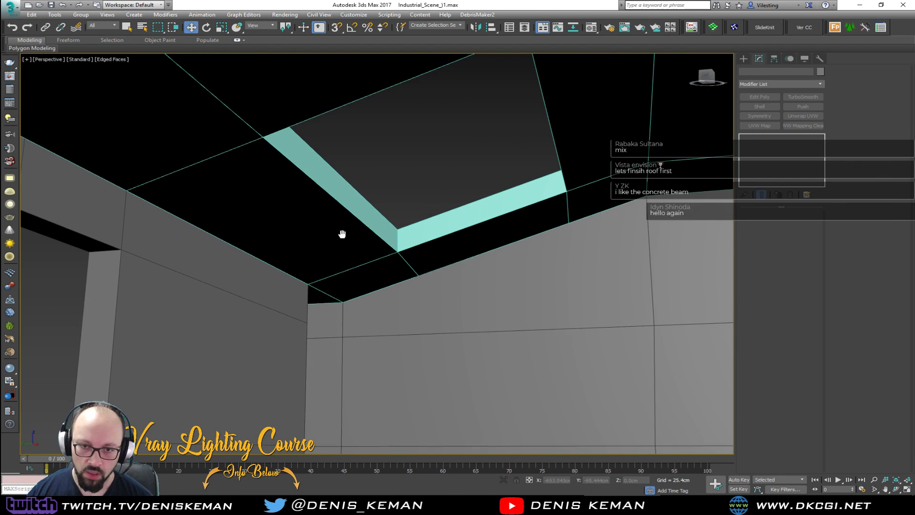
- Hide the ceiling object to expose the room from above
{"action": "left_click", "coordinate": [327, 242]}
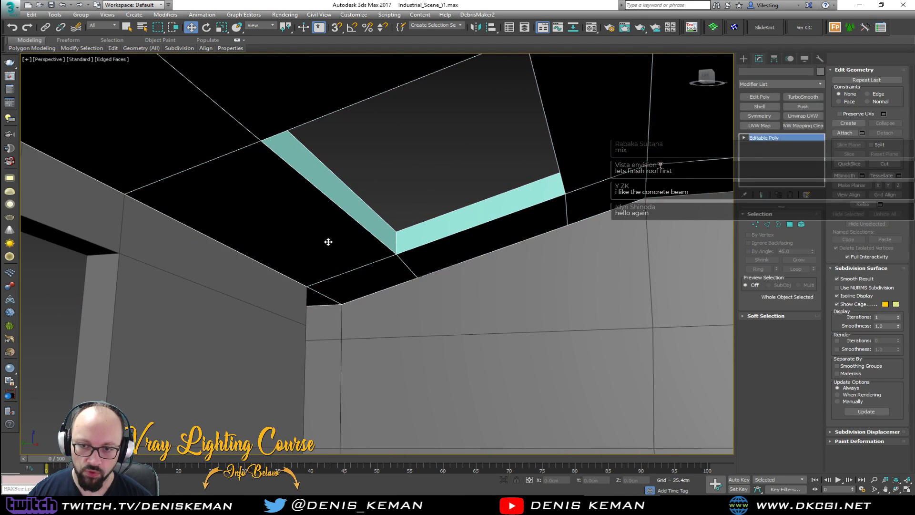
{"action": "right_click", "coordinate": [328, 242]}
{"action": "left_click", "coordinate": [358, 216]}
{"action": "middle_click_drag", "start_coordinate": [352, 230], "coordinate": [321, 262], "text": "alt"}
{"action": "scroll", "coordinate": [343, 261], "scroll_direction": "down", "scroll_amount": 5}
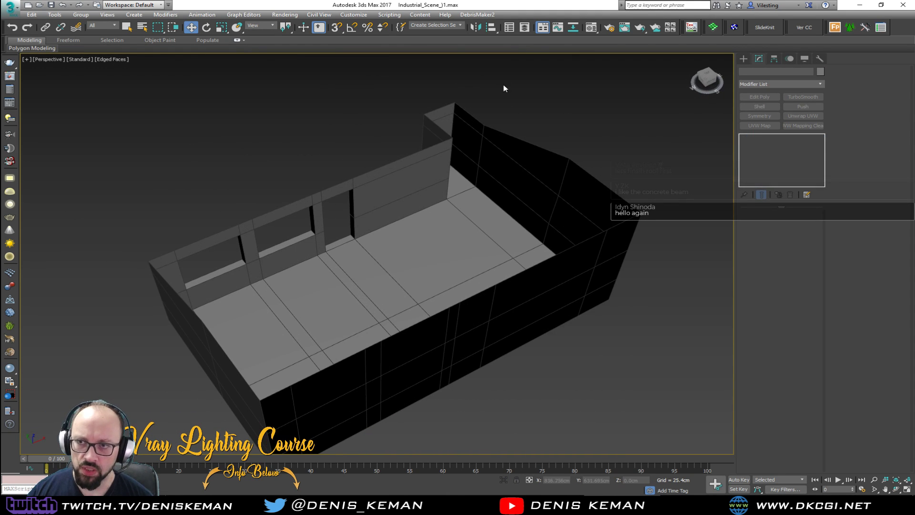
- Create a new layer named Amazing_Guy in the Layer Explorer
{"action": "left_click", "coordinate": [524, 28]}
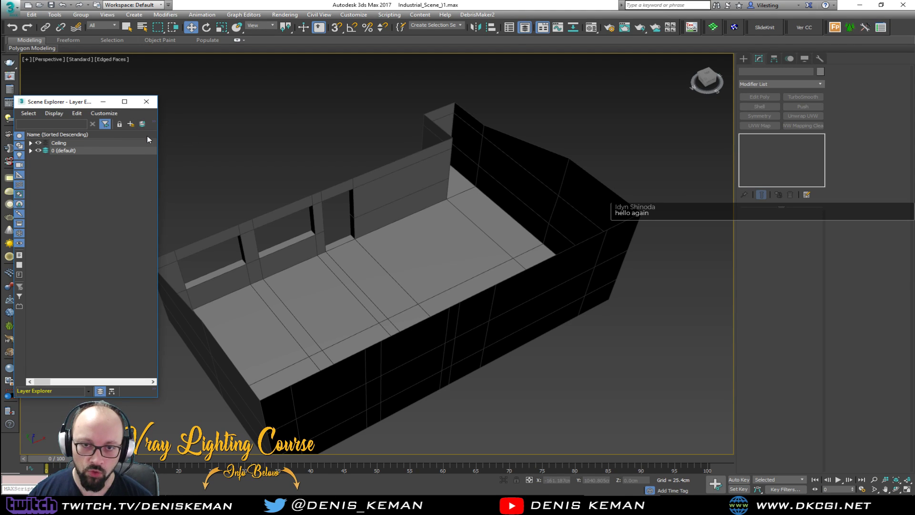
{"action": "left_click_drag", "start_coordinate": [158, 143], "coordinate": [191, 143]}
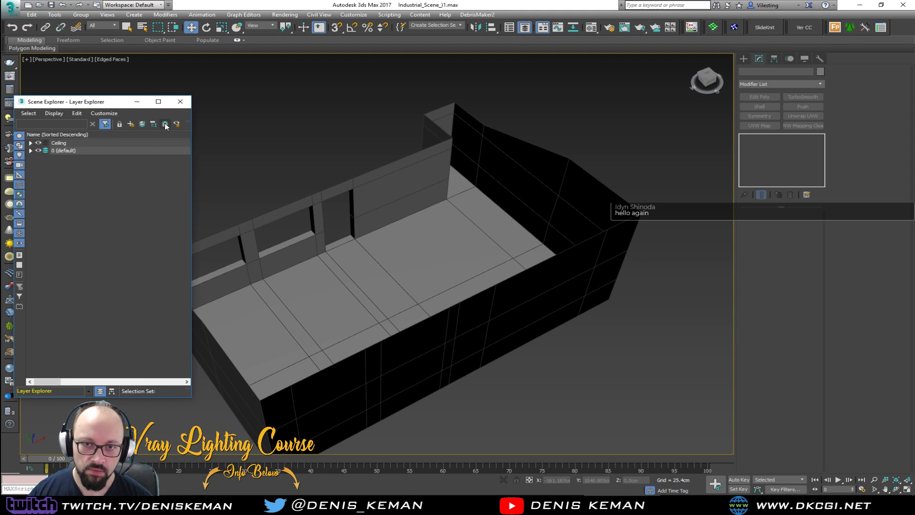
{"action": "left_click", "coordinate": [131, 123]}
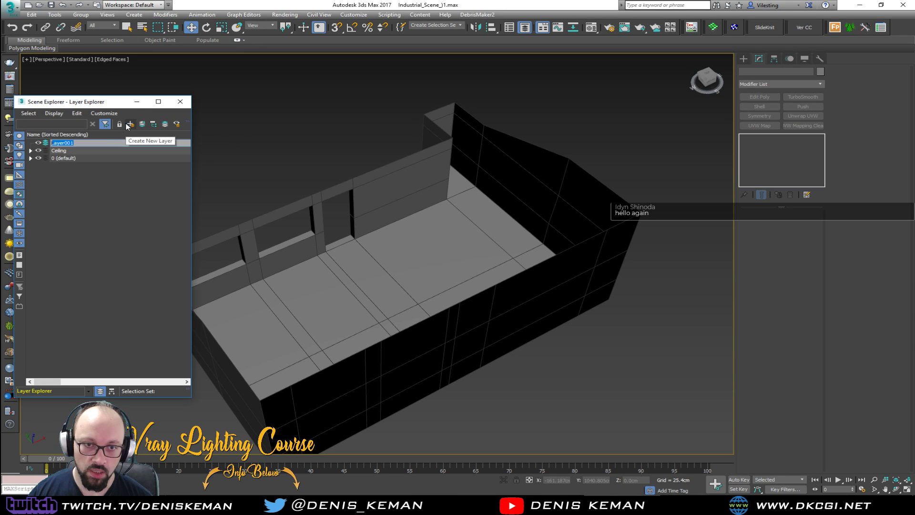
{"action": "type", "text": "Amazing_Guy"}
{"action": "key", "text": "Return"}
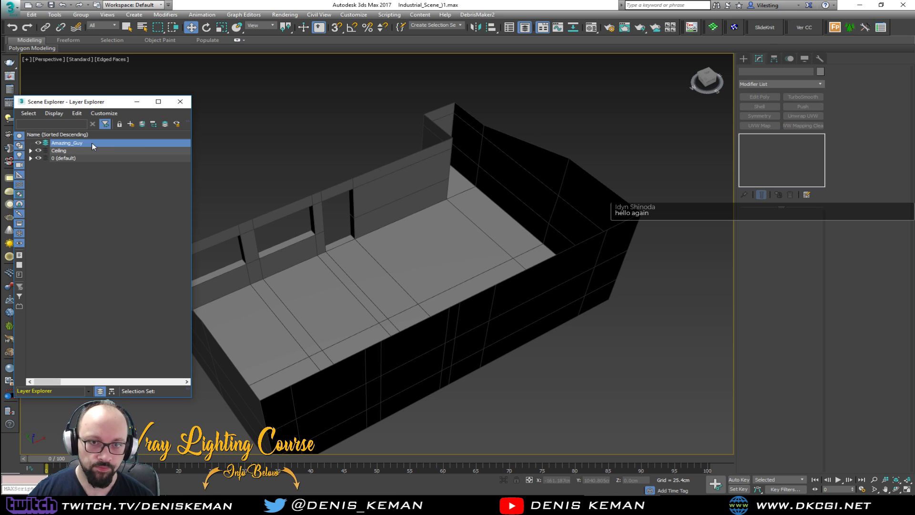
- Look through the helper, camera and space warp object categories for a human figure object
{"action": "left_click", "coordinate": [744, 58]}
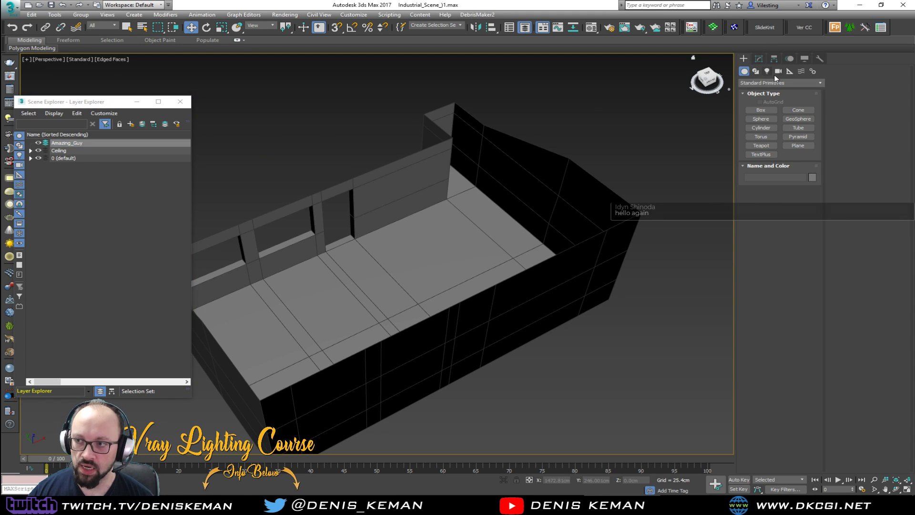
{"action": "left_click", "coordinate": [789, 72]}
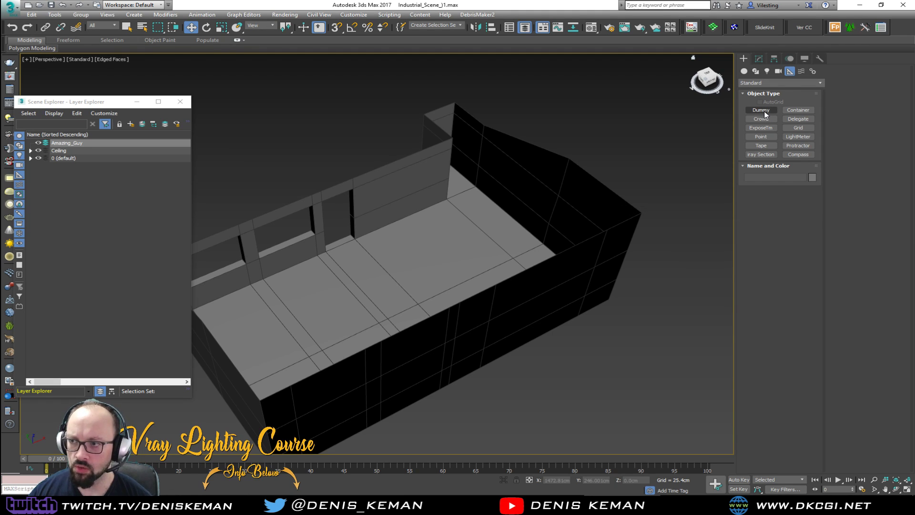
{"action": "left_click", "coordinate": [801, 71]}
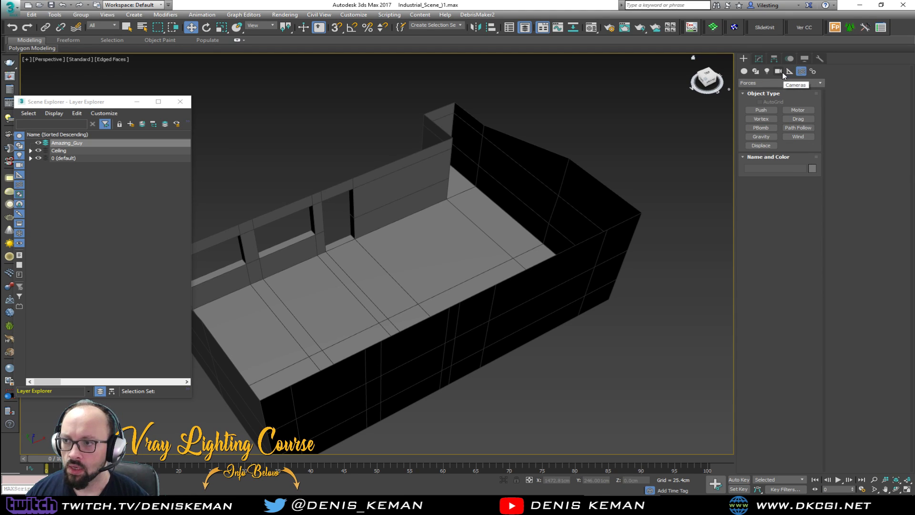
{"action": "left_click", "coordinate": [790, 71]}
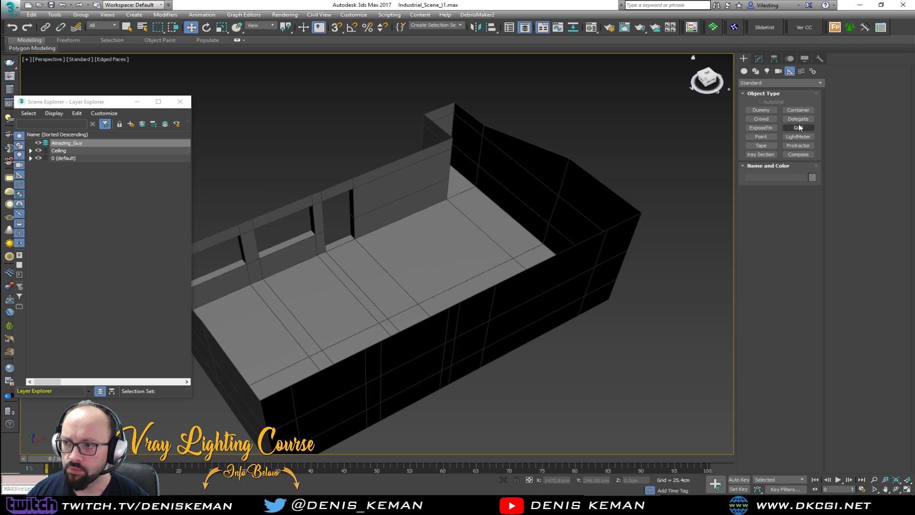
{"action": "left_click", "coordinate": [760, 118]}
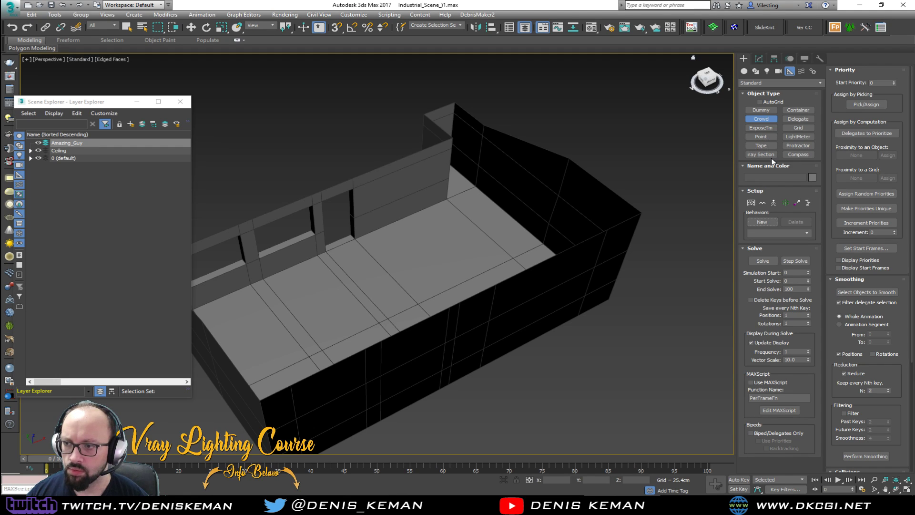
{"action": "left_click", "coordinate": [761, 109]}
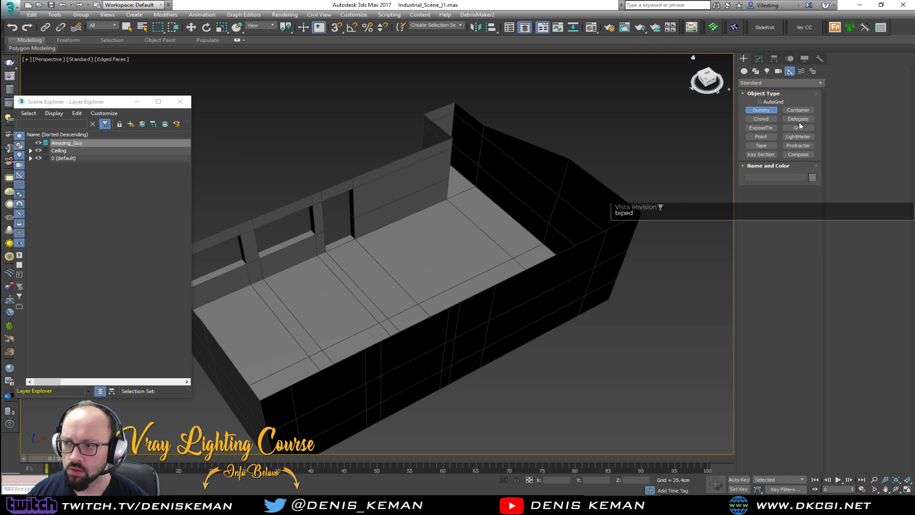
{"action": "left_click", "coordinate": [768, 83]}
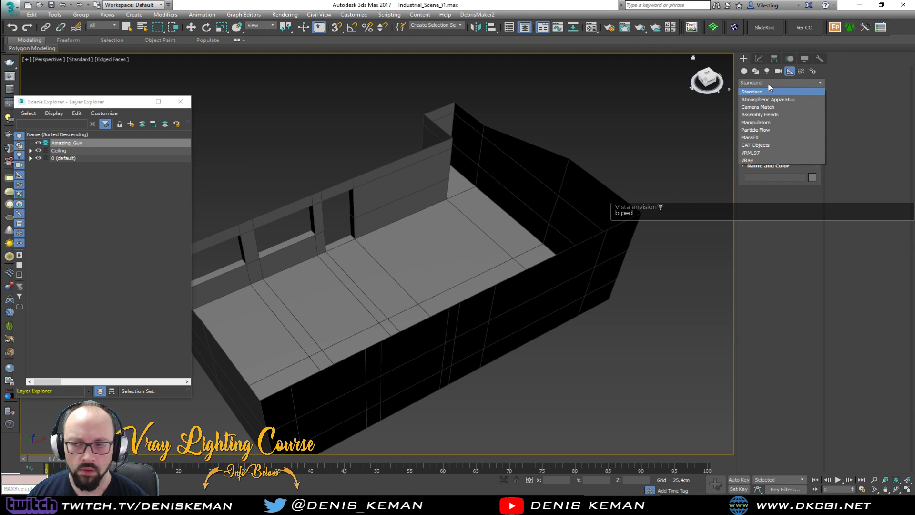
{"action": "left_click", "coordinate": [768, 84]}
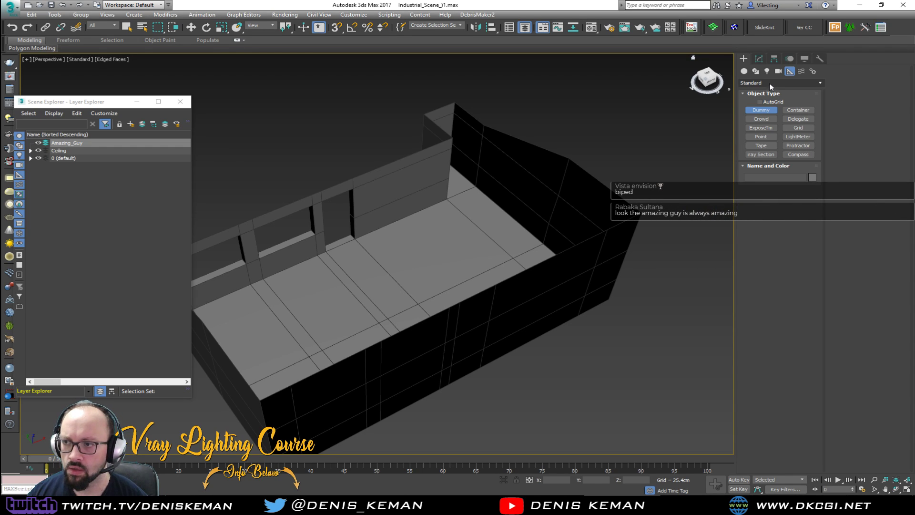
{"action": "left_click", "coordinate": [773, 72]}
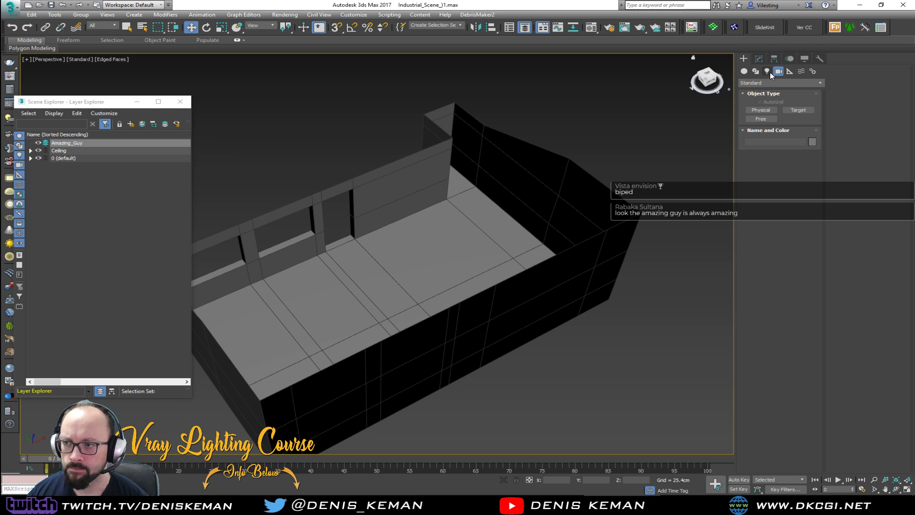
{"action": "left_click", "coordinate": [790, 72]}
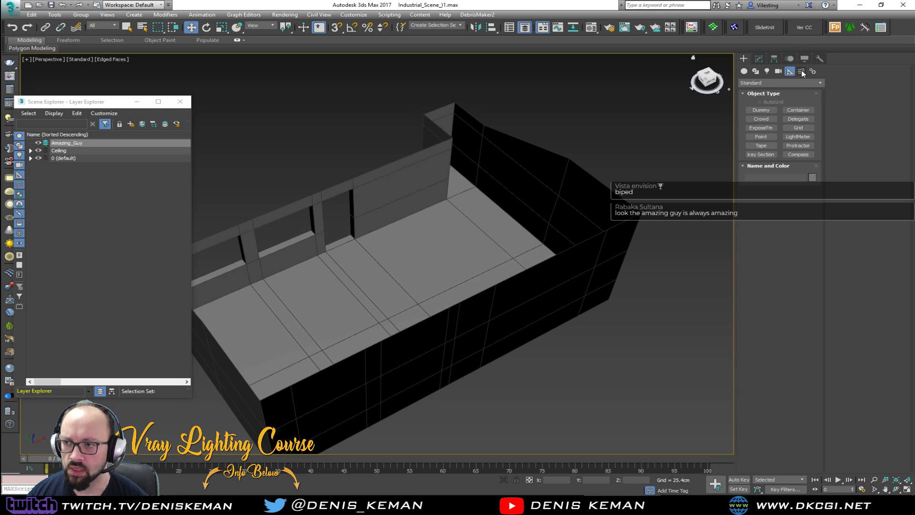
{"action": "left_click", "coordinate": [802, 71]}
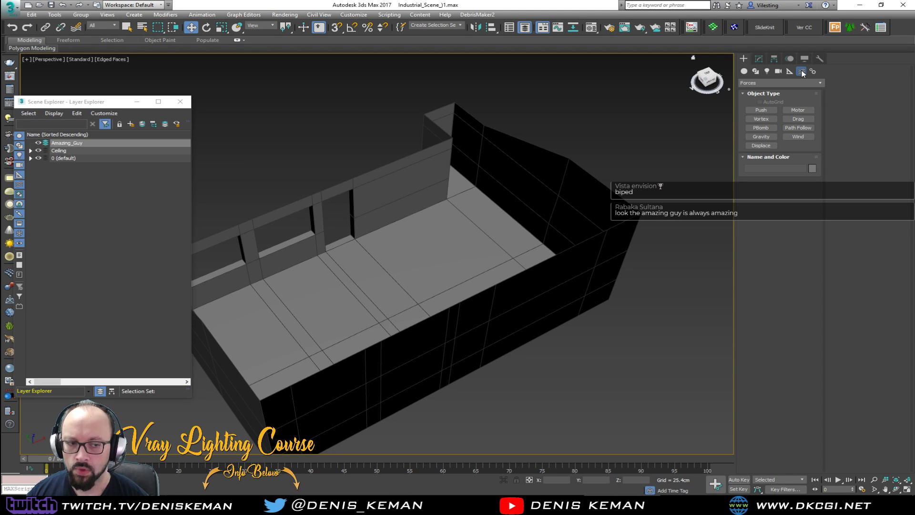
{"action": "left_click", "coordinate": [775, 84]}
{"action": "left_click", "coordinate": [775, 83]}
{"action": "left_click", "coordinate": [790, 71]}
{"action": "left_click", "coordinate": [781, 85]}
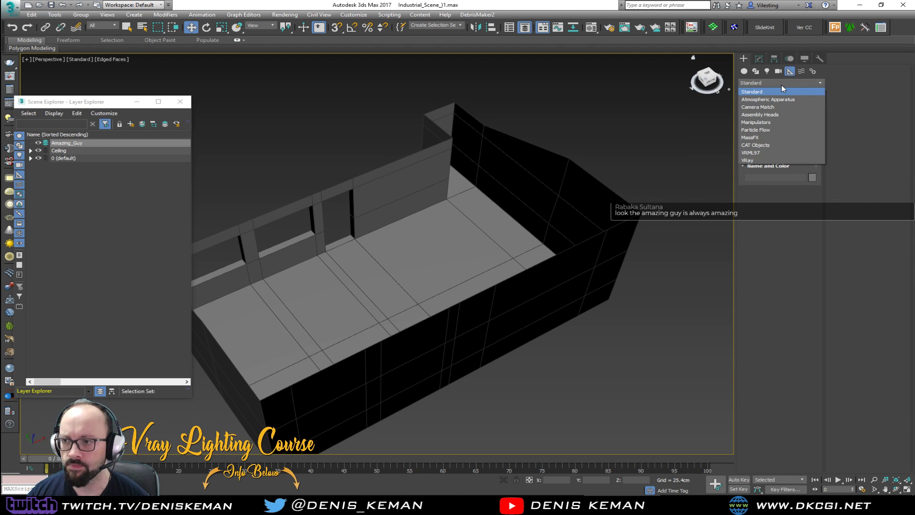
{"action": "left_click", "coordinate": [782, 85]}
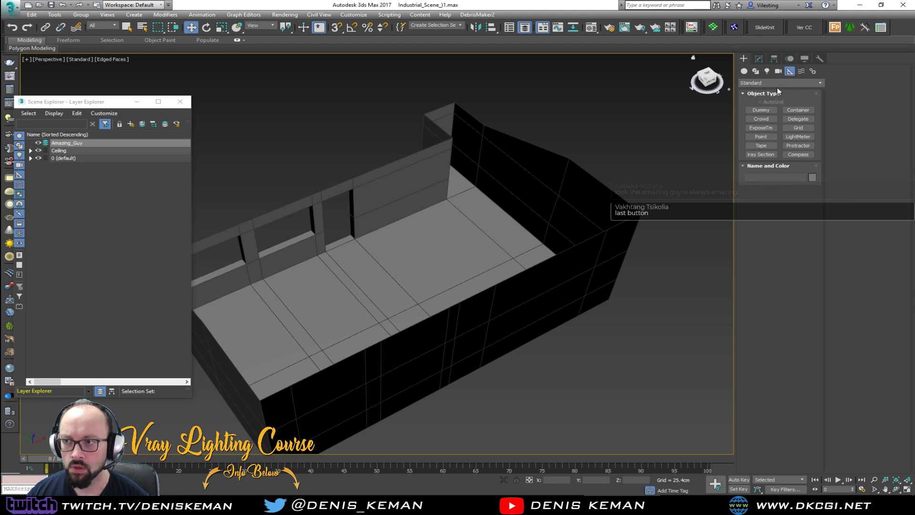
{"action": "left_click", "coordinate": [779, 73]}
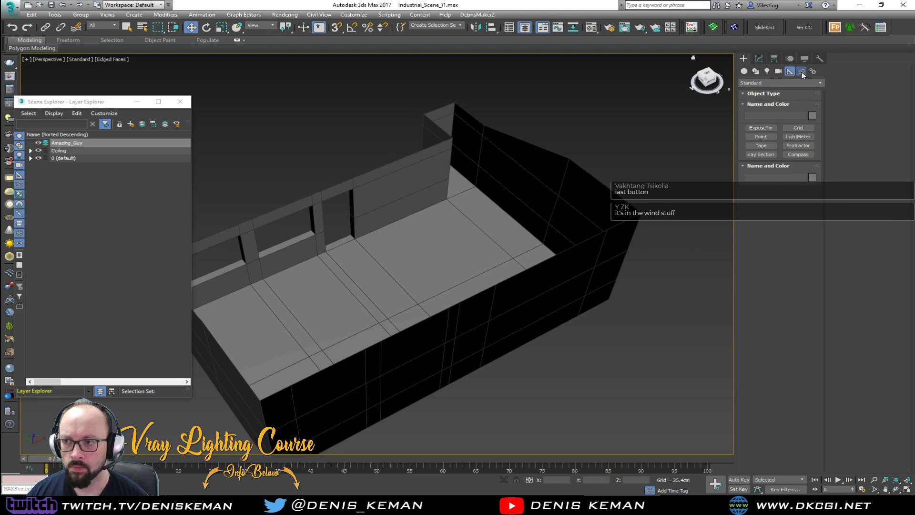
{"action": "left_click", "coordinate": [802, 72]}
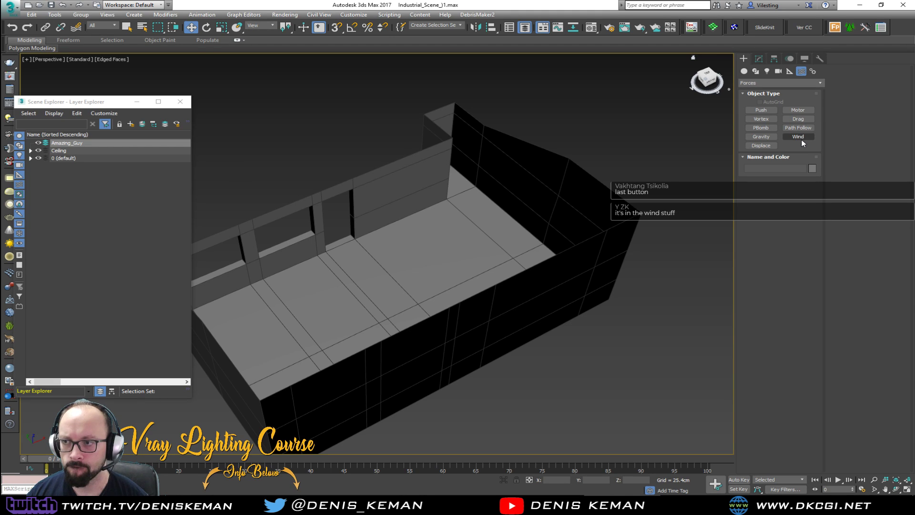
{"action": "left_click", "coordinate": [781, 82]}
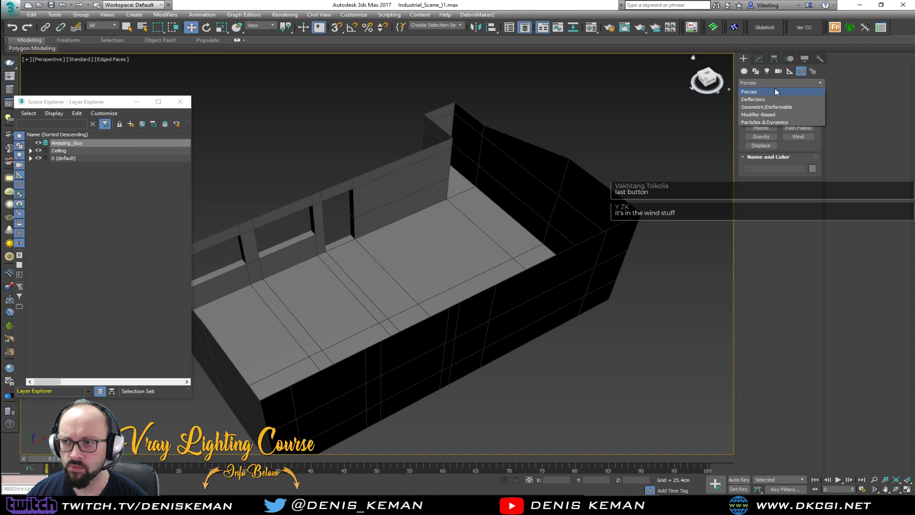
{"action": "left_click", "coordinate": [789, 72]}
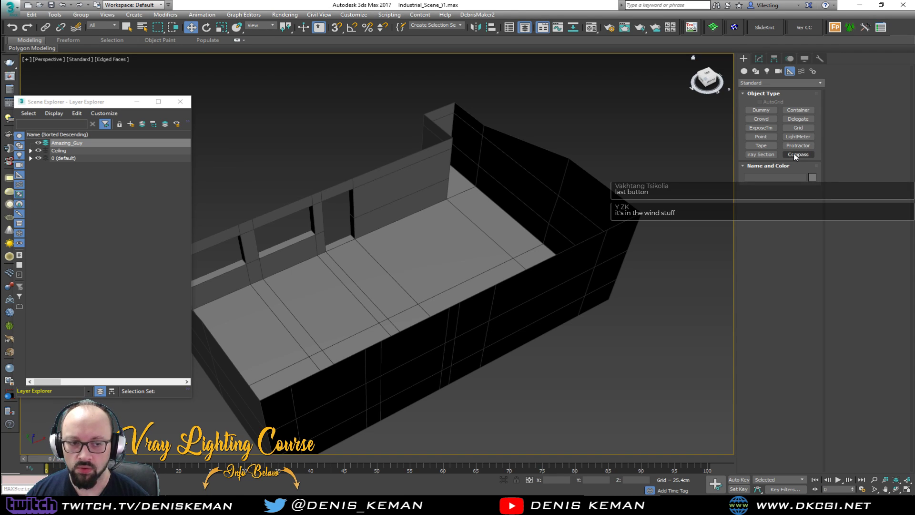
{"action": "left_click", "coordinate": [790, 84]}
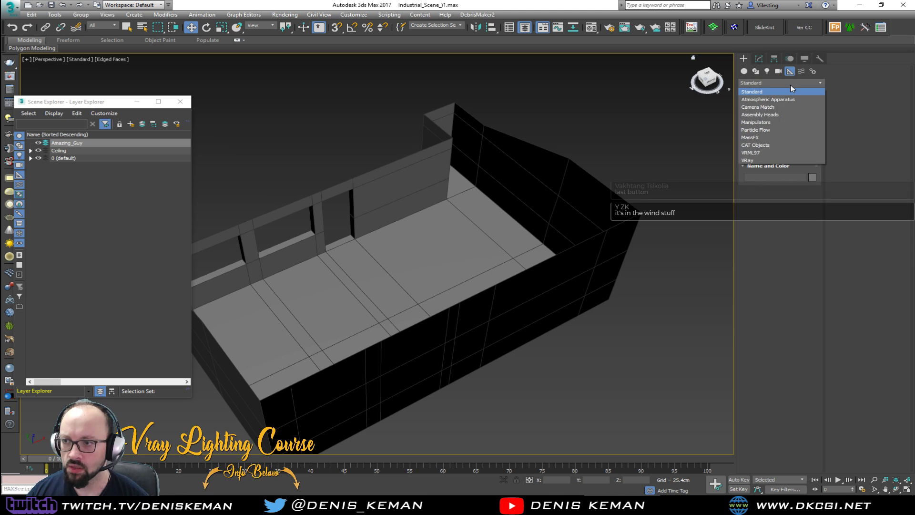
{"action": "left_click", "coordinate": [790, 91]}
{"action": "left_click", "coordinate": [801, 71]}
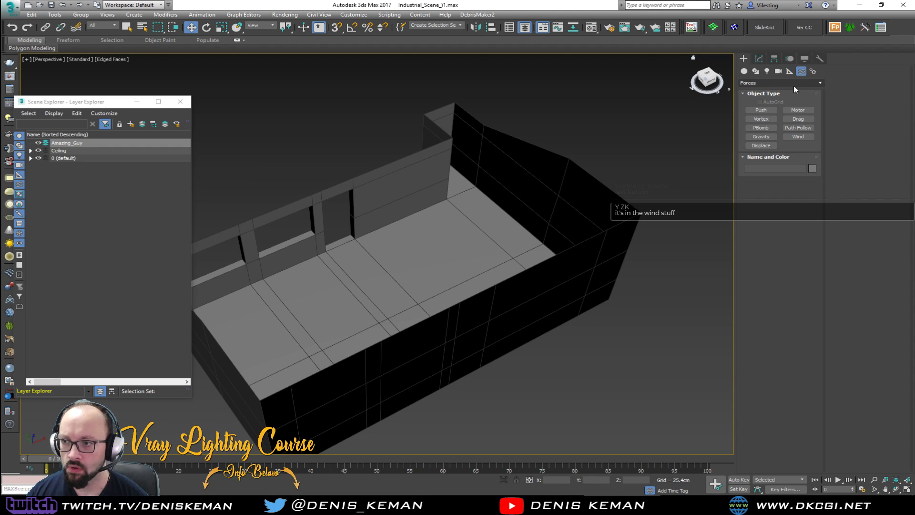
{"action": "left_click", "coordinate": [794, 138]}
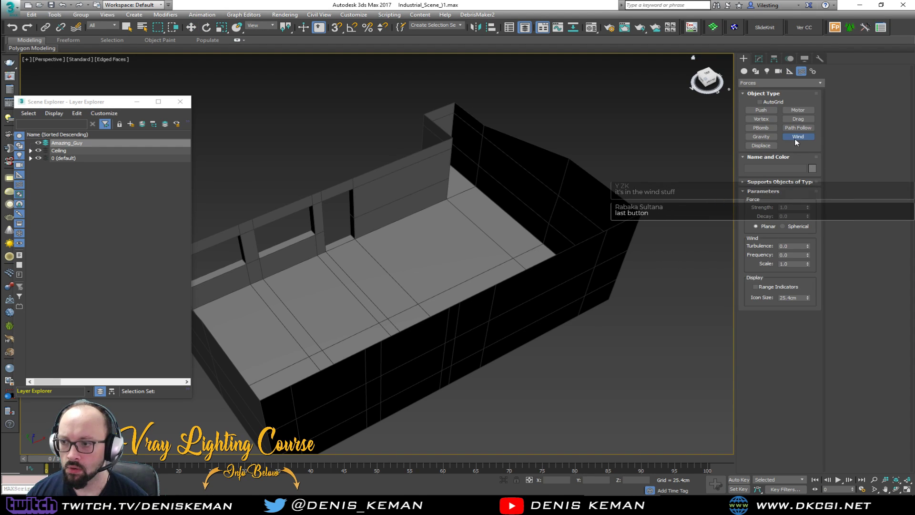
{"action": "left_click", "coordinate": [771, 84]}
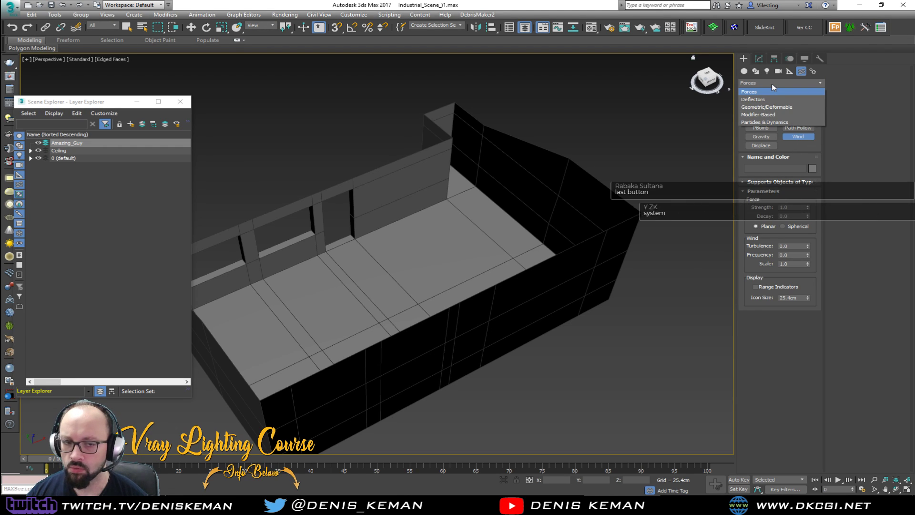
{"action": "left_click", "coordinate": [771, 84]}
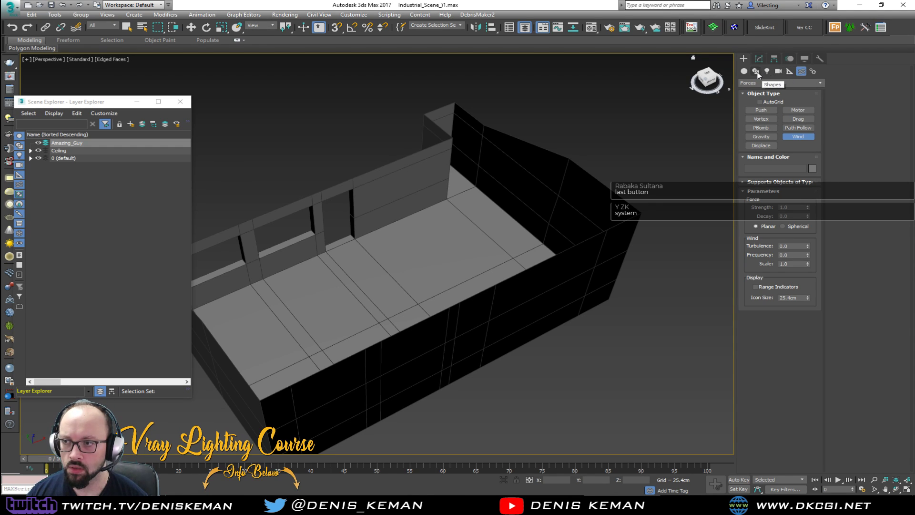
- Create a Biped on the ground outside the room's window wall and set its height to 185 cm
{"action": "left_click", "coordinate": [809, 73]}
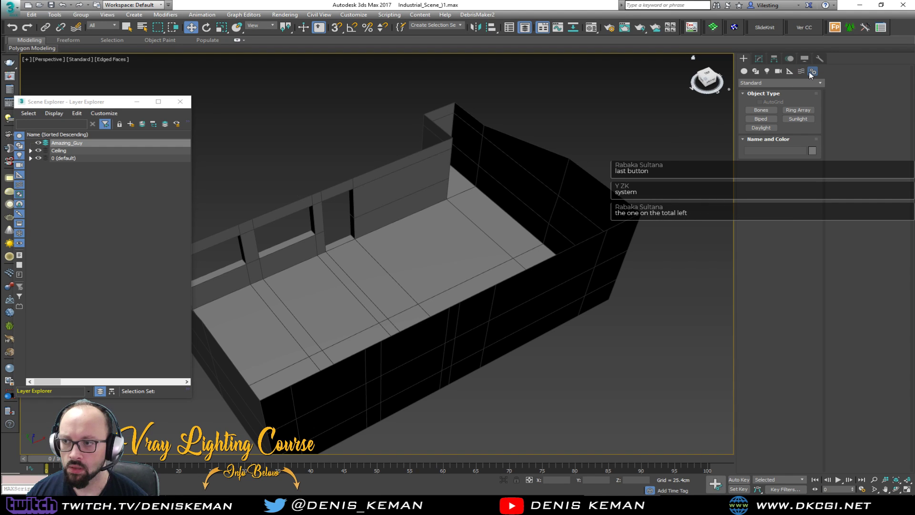
{"action": "left_click", "coordinate": [767, 119]}
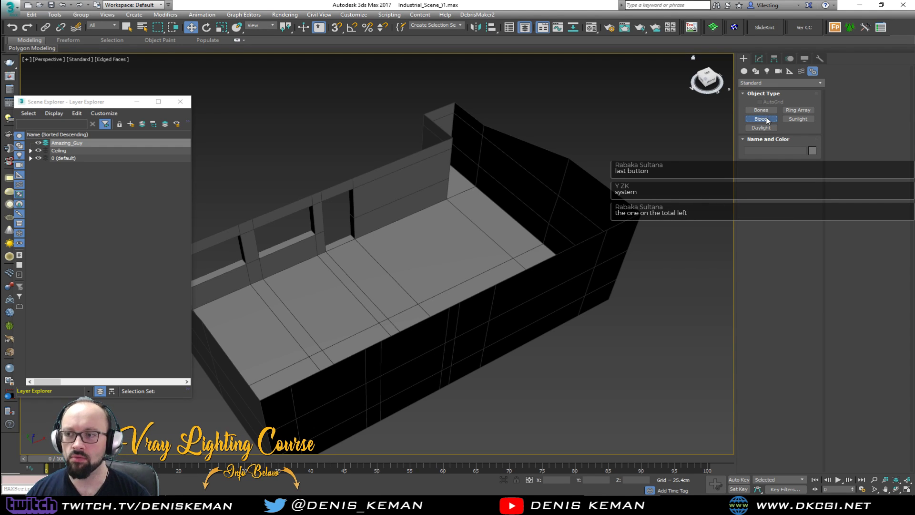
{"action": "middle_click_drag", "start_coordinate": [362, 201], "coordinate": [495, 247]}
{"action": "middle_click_drag", "start_coordinate": [485, 212], "coordinate": [363, 280], "text": "alt"}
{"action": "left_click_drag", "start_coordinate": [366, 270], "coordinate": [376, 212]}
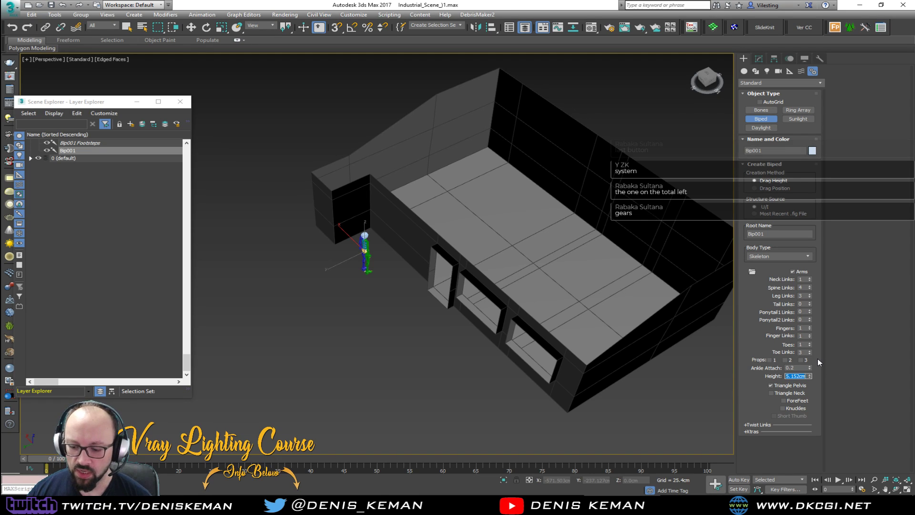
{"action": "type", "text": "185"}
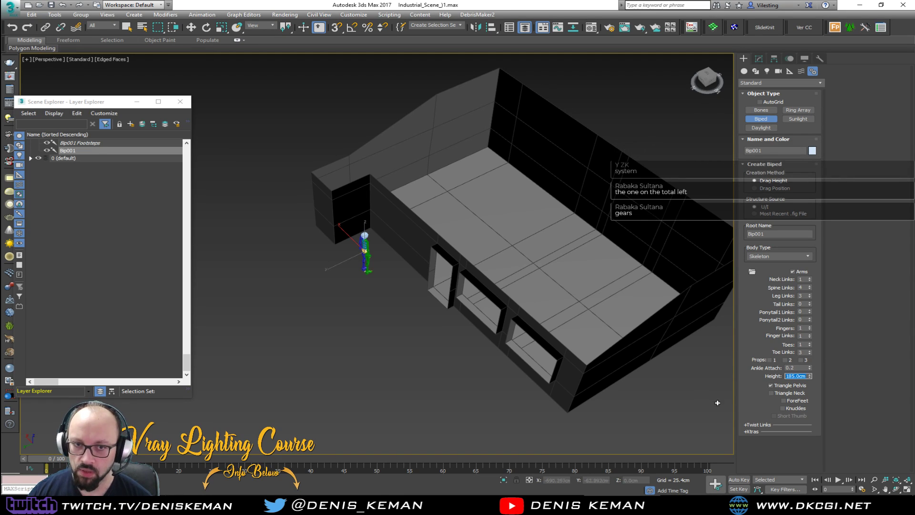
{"action": "type", "text": "w"}
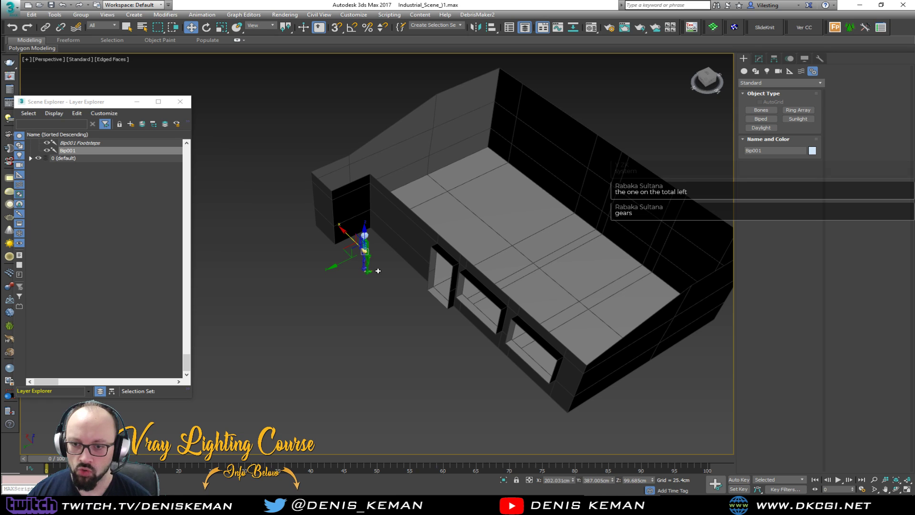
- Rotate the biped 180 degrees about its vertical axis with angle snap on
{"action": "scroll", "coordinate": [362, 266], "scroll_direction": "up", "scroll_amount": 10}
{"action": "scroll", "coordinate": [355, 265], "scroll_direction": "down", "scroll_amount": 5}
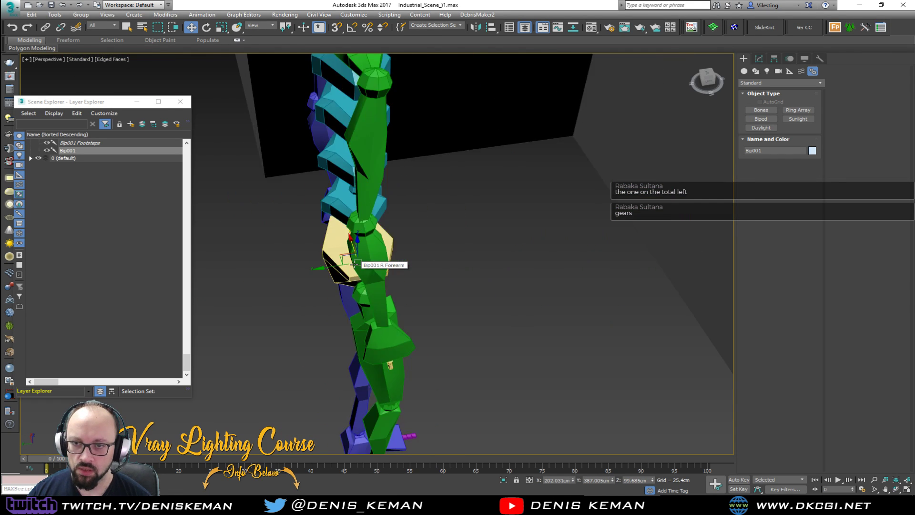
{"action": "scroll", "coordinate": [355, 265], "scroll_direction": "down", "scroll_amount": 3}
{"action": "key", "text": "e"}
{"action": "left_click_drag", "start_coordinate": [352, 289], "coordinate": [210, 302]}
{"action": "key", "text": "a"}
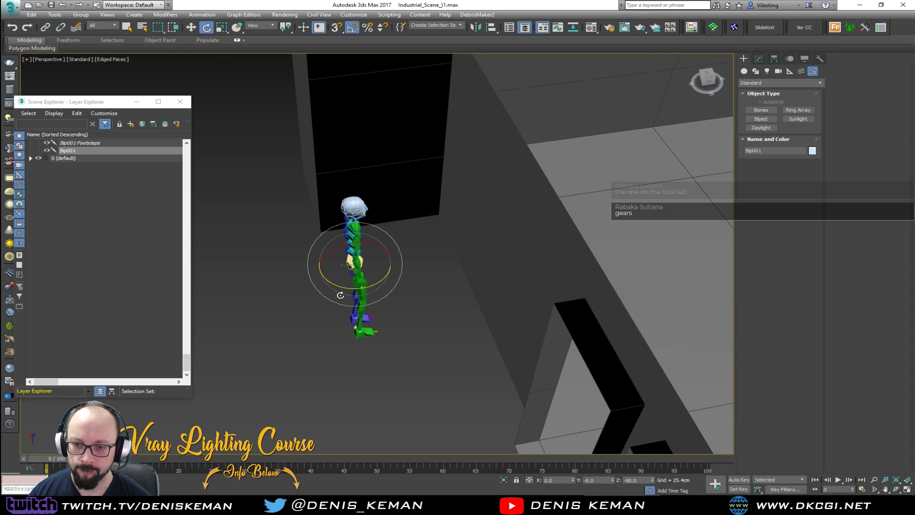
{"action": "left_click_drag", "start_coordinate": [344, 288], "coordinate": [259, 288]}
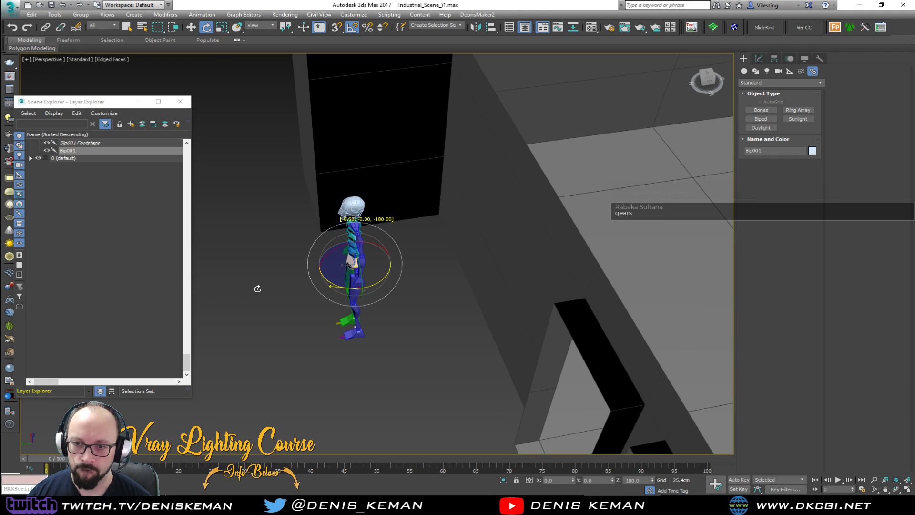
{"action": "left_click_drag", "start_coordinate": [257, 288], "coordinate": [257, 288]}
- Show the scene in wireframe, deselect the biped and list the objects on the Amazing_Guy layer
{"action": "middle_click_drag", "start_coordinate": [290, 288], "coordinate": [377, 267], "text": "alt"}
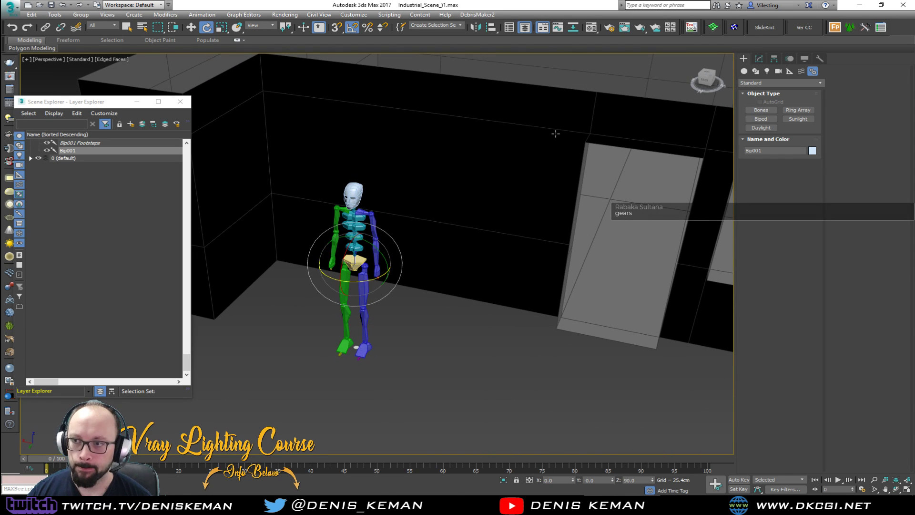
{"action": "key", "text": "F3"}
{"action": "left_click", "coordinate": [413, 338]}
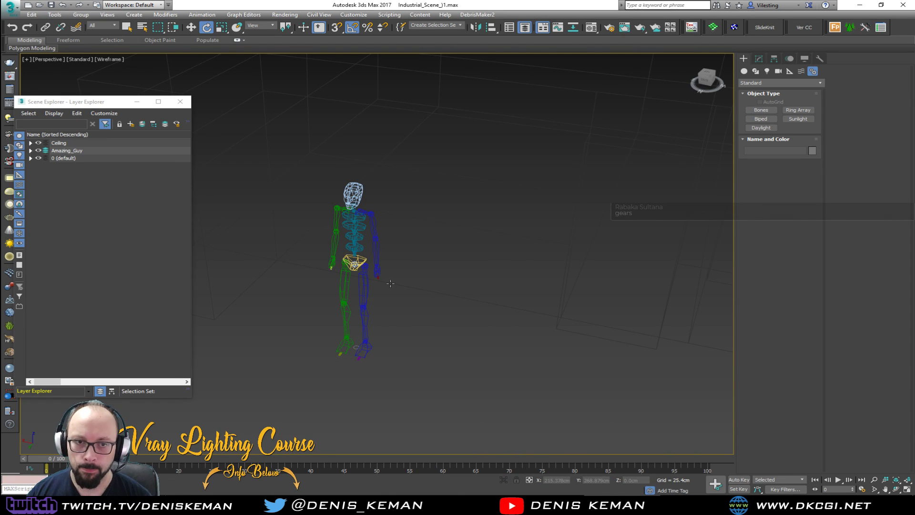
{"action": "middle_click_drag", "start_coordinate": [413, 338], "coordinate": [397, 301], "text": "alt"}
{"action": "left_click", "coordinate": [31, 151]}
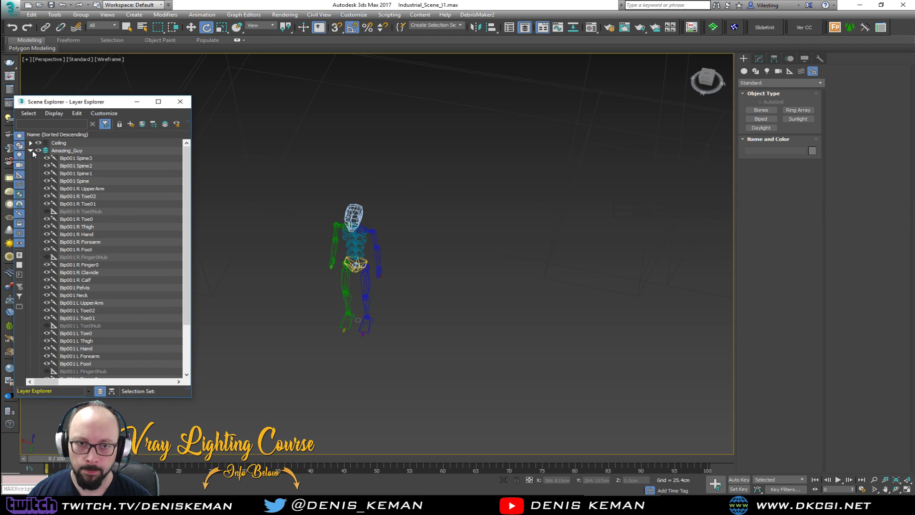
{"action": "left_click", "coordinate": [31, 151]}
- Group all the biped parts under the name Mr.Amazing Guy, collapse the Amazing_Guy layer and clear the selection
{"action": "middle_click_drag", "start_coordinate": [391, 248], "coordinate": [409, 274], "text": "alt"}
{"action": "left_click_drag", "start_coordinate": [427, 243], "coordinate": [318, 328]}
{"action": "key", "text": "z"}
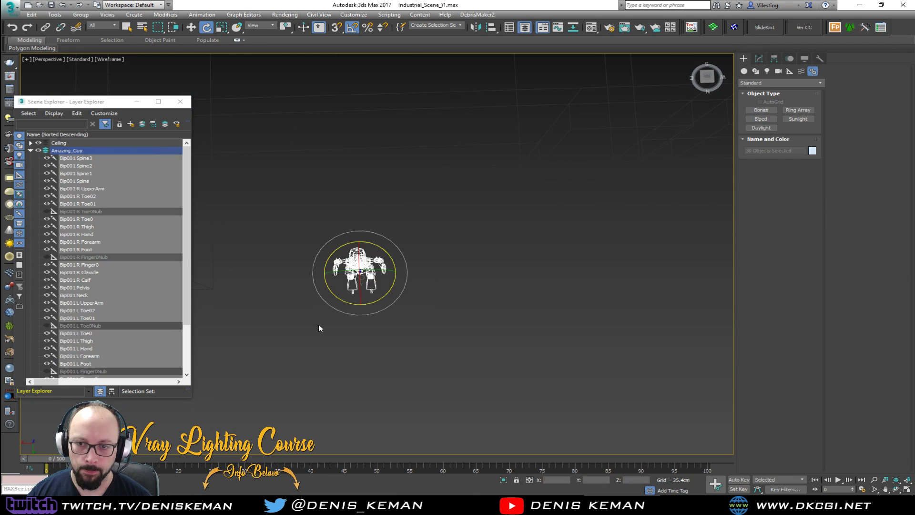
{"action": "left_click", "coordinate": [81, 14]}
{"action": "left_click", "coordinate": [93, 27]}
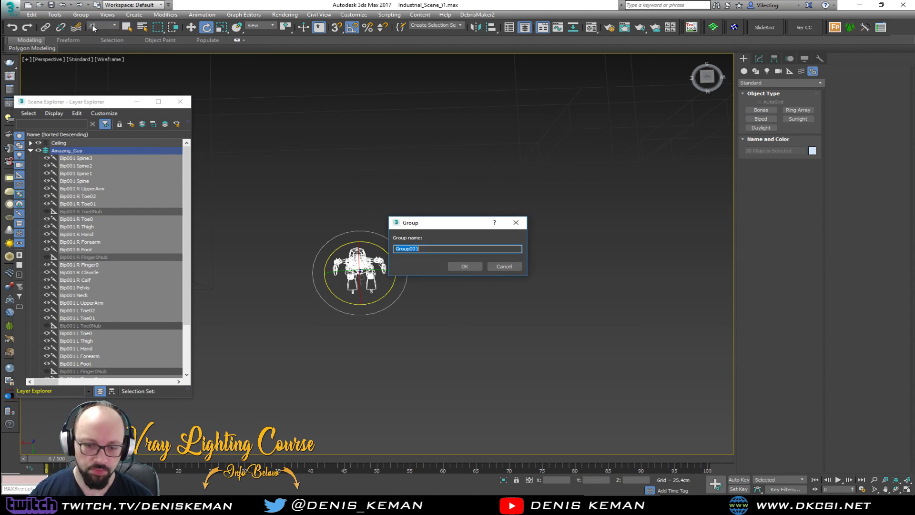
{"action": "type", "text": "Mr.Ama"}
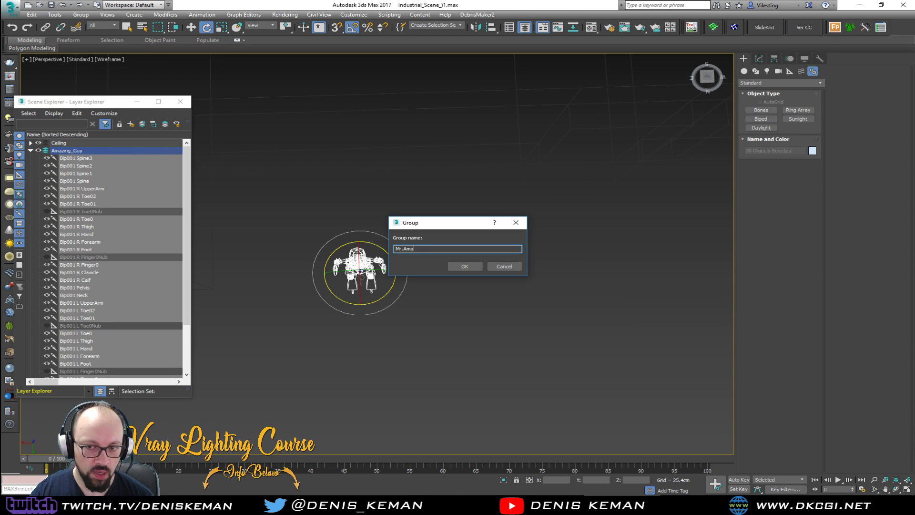
{"action": "type", "text": "zing Guy"}
{"action": "key", "text": "Return"}
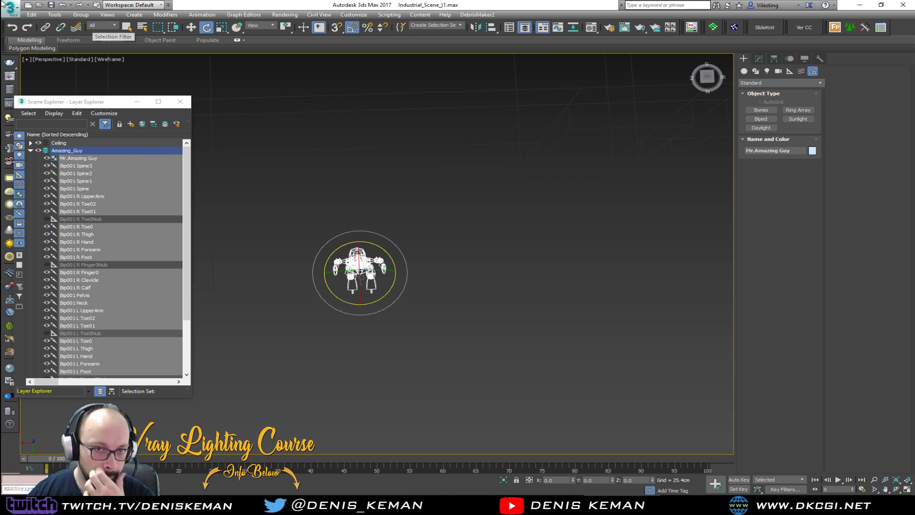
{"action": "left_click", "coordinate": [31, 151]}
{"action": "left_click", "coordinate": [469, 282]}
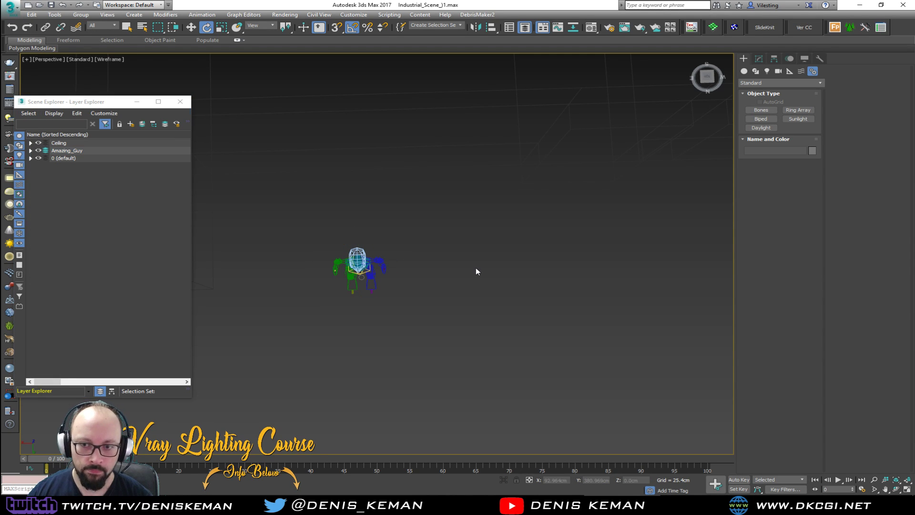
- Restore the shaded view and move the Mr.Amazing Guy group into the doorway opening to compare their scale
{"action": "key", "text": "F3"}
{"action": "scroll", "coordinate": [454, 267], "scroll_direction": "down", "scroll_amount": 5}
{"action": "middle_click_drag", "start_coordinate": [453, 268], "coordinate": [409, 296], "text": "alt"}
{"action": "left_click", "coordinate": [428, 300]}
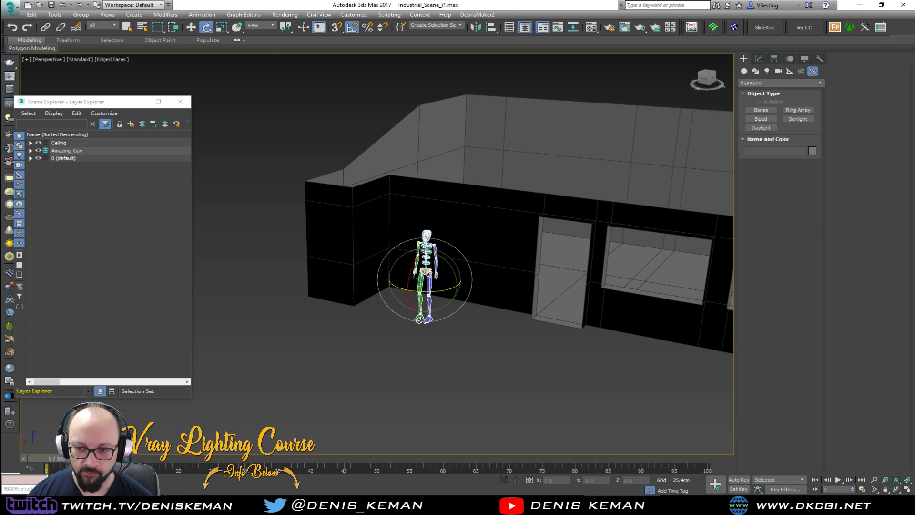
{"action": "key", "text": "w"}
{"action": "left_click", "coordinate": [30, 151]}
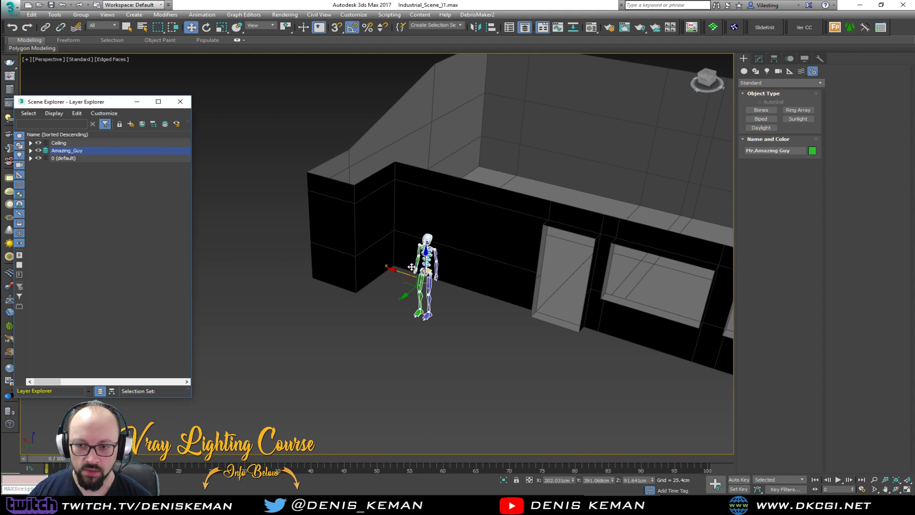
{"action": "left_click_drag", "start_coordinate": [398, 286], "coordinate": [540, 283]}
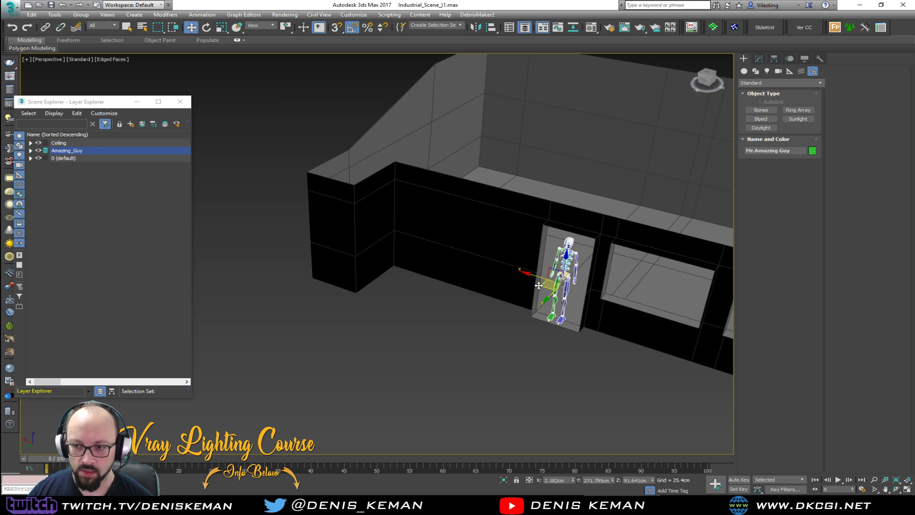
{"action": "key", "text": "z"}
{"action": "middle_click_drag", "start_coordinate": [499, 287], "coordinate": [395, 271], "text": "alt"}
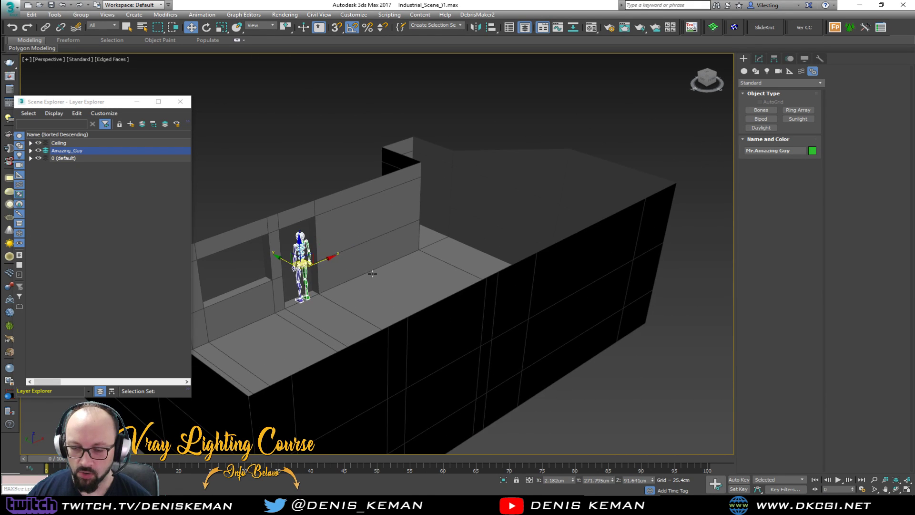
- Rotate the biped group 180 degrees about its vertical axis to face the room and move it out of the doorway
{"action": "scroll", "coordinate": [395, 271], "scroll_direction": "up", "scroll_amount": 3}
{"action": "key", "text": "z"}
{"action": "key", "text": "e"}
{"action": "left_click_drag", "start_coordinate": [377, 274], "coordinate": [460, 274]}
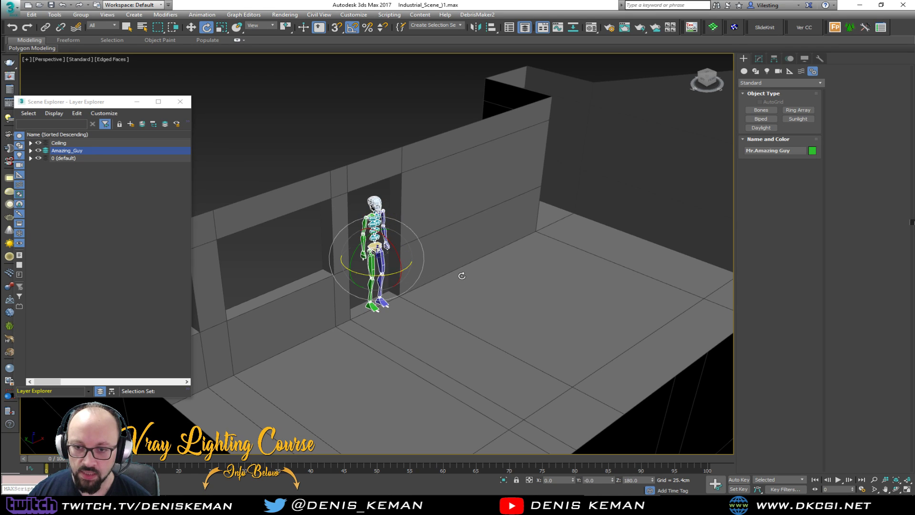
{"action": "key", "text": "w"}
{"action": "left_click_drag", "start_coordinate": [382, 251], "coordinate": [282, 302]}
{"action": "middle_click_drag", "start_coordinate": [282, 302], "coordinate": [317, 265], "text": "alt"}
- Move the biped group outside beside the doorway and rotate it 180 degrees so it faces away from the room
{"action": "left_click_drag", "start_coordinate": [522, 275], "coordinate": [695, 336]}
{"action": "middle_click_drag", "start_coordinate": [583, 295], "coordinate": [201, 148]}
{"action": "key", "text": "z"}
{"action": "key", "text": "e"}
{"action": "left_click_drag", "start_coordinate": [386, 287], "coordinate": [475, 290]}
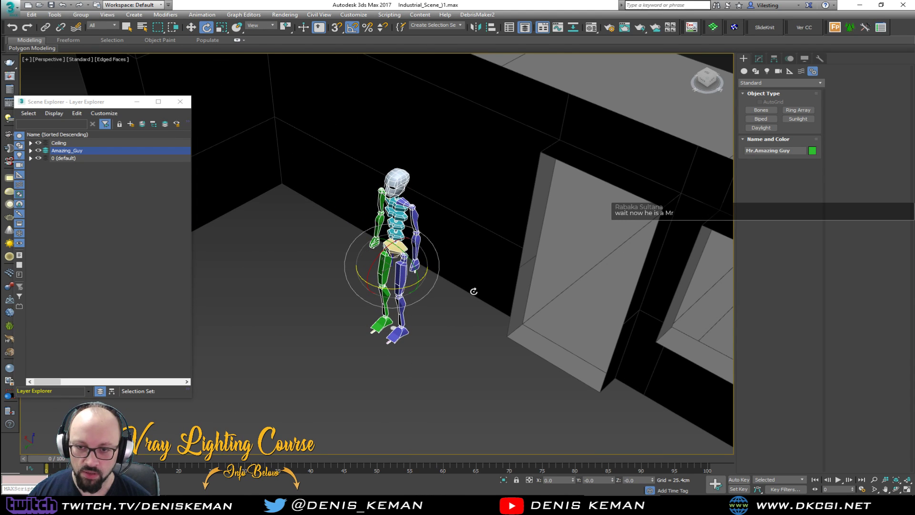
- Ungroup the Mr.Amazing Guy parts, regroup them under the name Amazing_Guy and clear the selection
{"action": "left_click", "coordinate": [80, 14]}
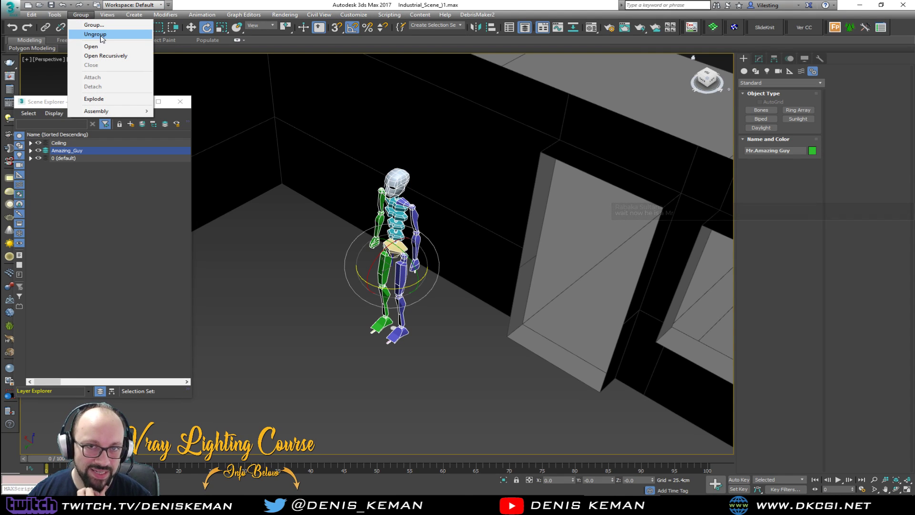
{"action": "left_click", "coordinate": [101, 38]}
{"action": "middle_click_drag", "start_coordinate": [476, 198], "coordinate": [444, 198], "text": "alt"}
{"action": "left_click", "coordinate": [81, 14]}
{"action": "left_click", "coordinate": [88, 25]}
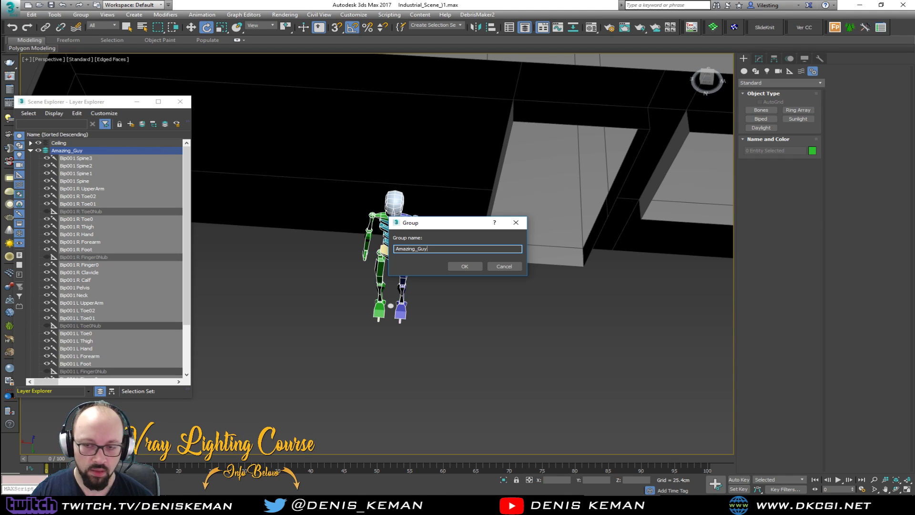
{"action": "left_click", "coordinate": [465, 266]}
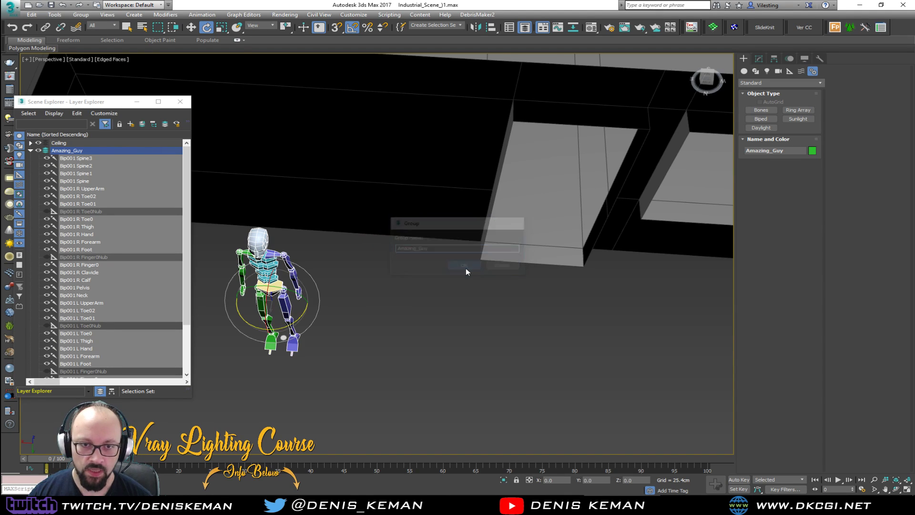
{"action": "left_click", "coordinate": [358, 312]}
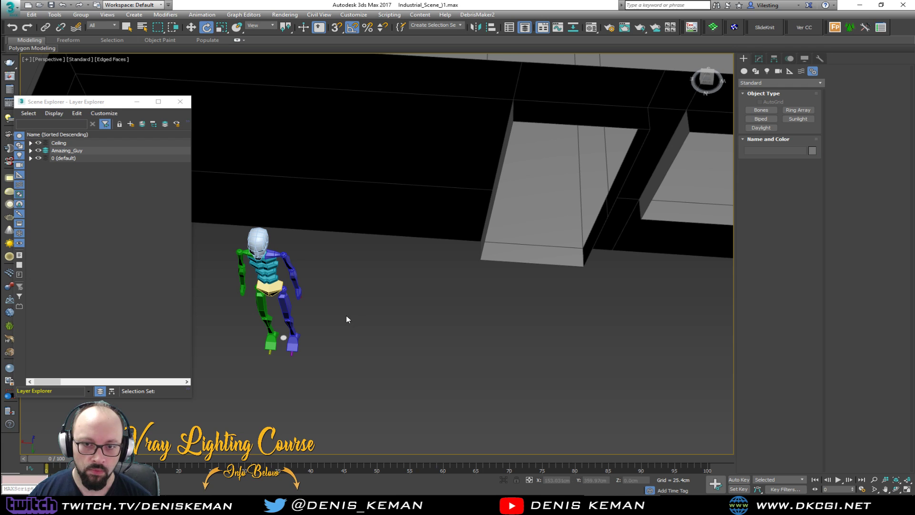
- Move the Amazing_Guy group back beside the doorway in the window wall and deselect it
{"action": "left_click", "coordinate": [257, 310]}
{"action": "key", "text": "w"}
{"action": "left_click_drag", "start_coordinate": [258, 310], "coordinate": [387, 281]}
{"action": "key", "text": "z"}
{"action": "left_click", "coordinate": [413, 301]}
{"action": "scroll", "coordinate": [468, 350], "scroll_direction": "down", "scroll_amount": 5}
{"action": "middle_click_drag", "start_coordinate": [468, 350], "coordinate": [429, 334], "text": "alt"}
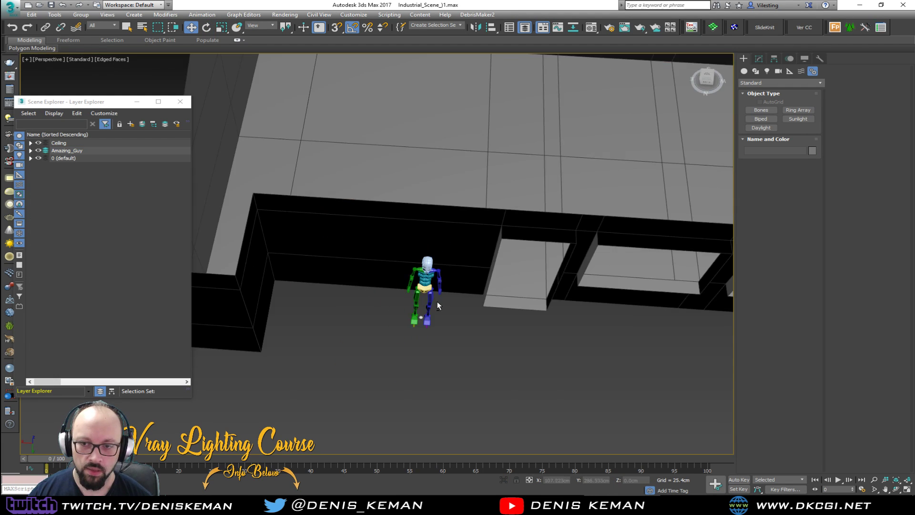
{"action": "scroll", "coordinate": [429, 333], "scroll_direction": "up", "scroll_amount": 3}
- Make 0 (default) the current layer and close the layer explorer
{"action": "left_click", "coordinate": [47, 158]}
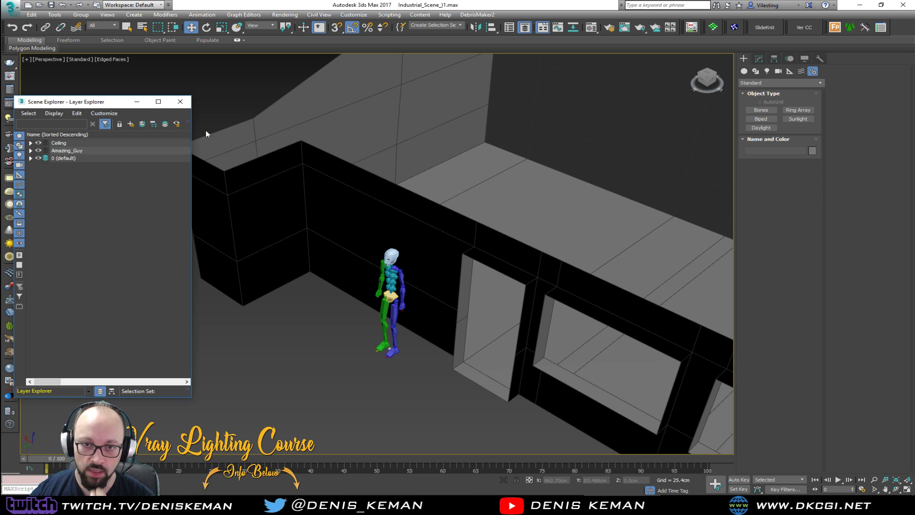
{"action": "left_click", "coordinate": [180, 102]}
{"action": "scroll", "coordinate": [299, 264], "scroll_direction": "up", "scroll_amount": 4}
{"action": "mouse_move", "coordinate": [298, 263]}
{"action": "middle_mouse_down", "text": "alt"}
{"action": "mouse_move", "coordinate": [235, 253]}
{"action": "mouse_move", "coordinate": [246, 263]}
{"action": "mouse_move", "coordinate": [263, 254]}
{"action": "mouse_move", "coordinate": [298, 299]}
{"action": "mouse_move", "coordinate": [282, 252]}
{"action": "mouse_move", "coordinate": [305, 260]}
{"action": "mouse_move", "coordinate": [314, 253]}
{"action": "mouse_move", "coordinate": [283, 262]}
{"action": "middle_mouse_up", "text": "alt"}
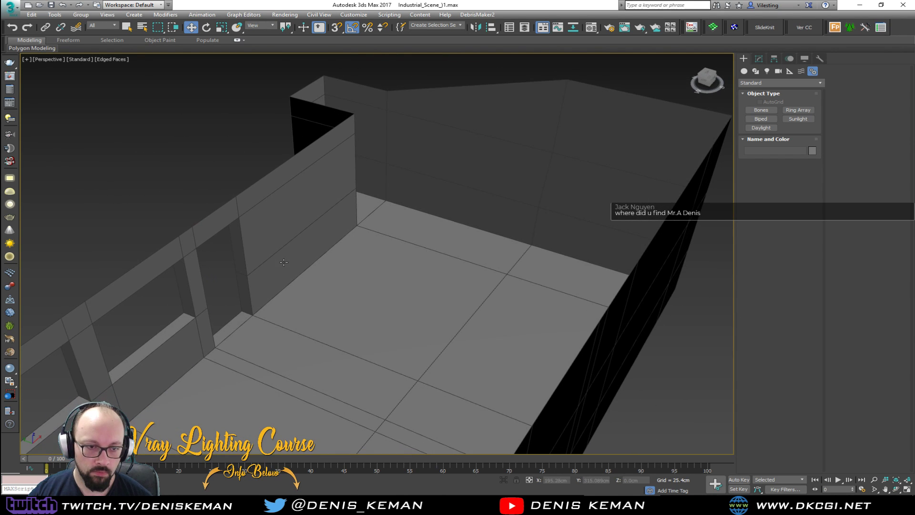
- Try to end isolation for the hidden objects, and unhide the ceiling object on the Ceiling layer
{"action": "right_click", "coordinate": [318, 257]}
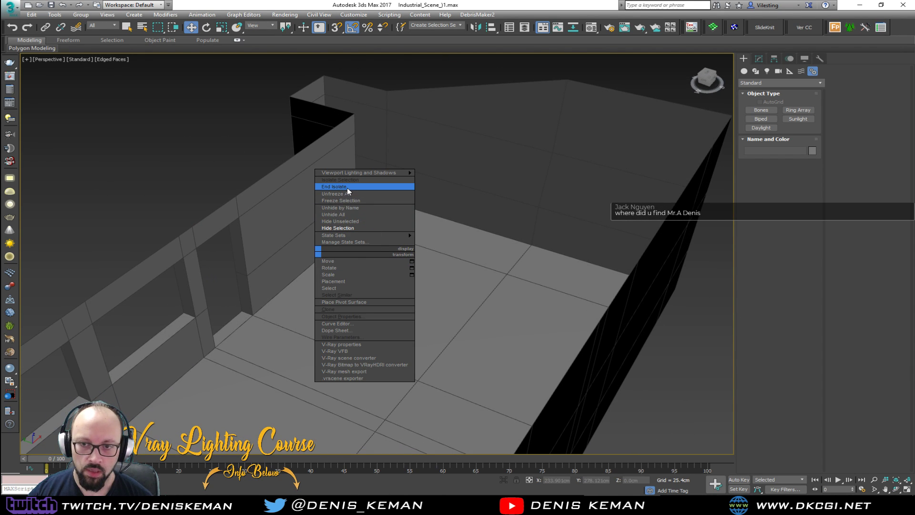
{"action": "left_click", "coordinate": [347, 187]}
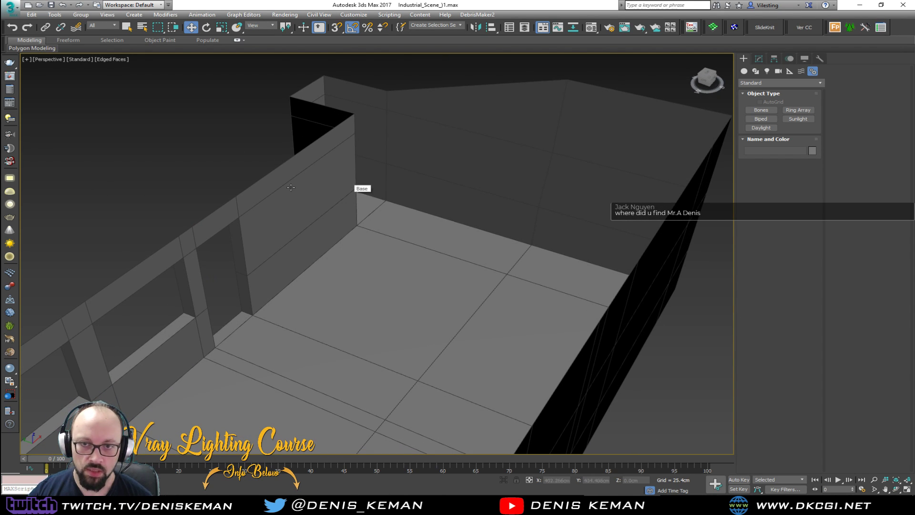
{"action": "left_click", "coordinate": [524, 27]}
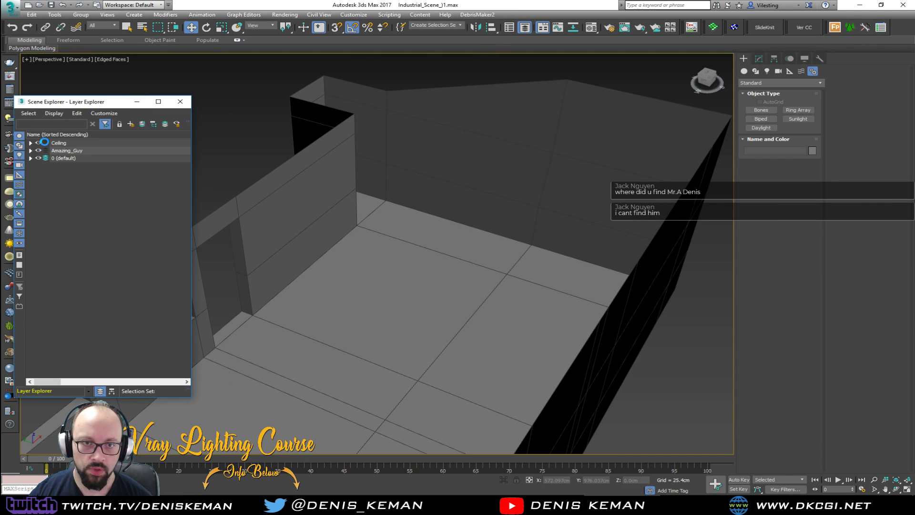
{"action": "left_click", "coordinate": [32, 143]}
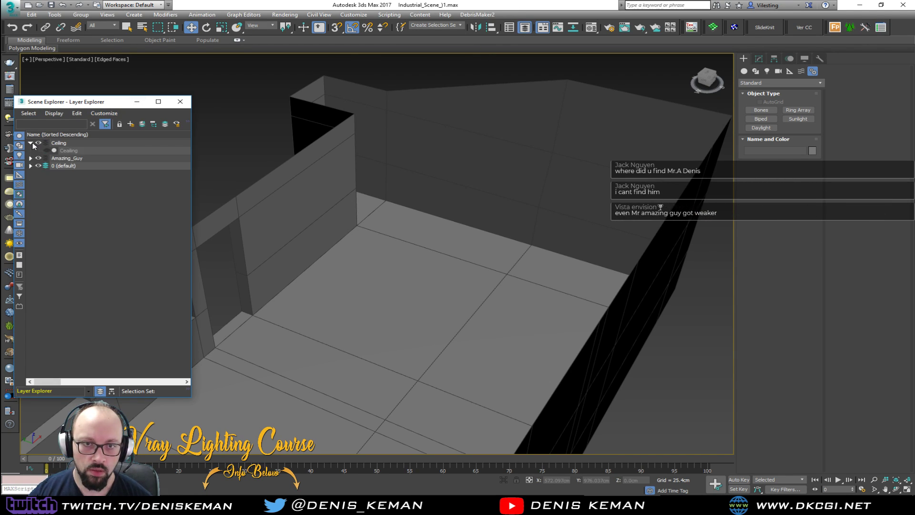
{"action": "left_click", "coordinate": [48, 151]}
{"action": "middle_click_drag", "start_coordinate": [259, 137], "coordinate": [384, 199], "text": "alt"}
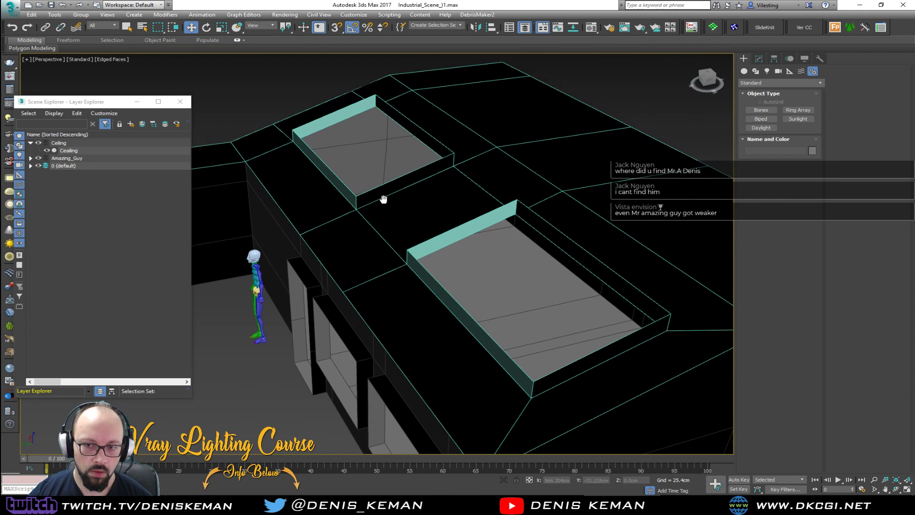
- Change the ceiling's object color to a custom light grey and deselect it
{"action": "left_click", "coordinate": [409, 200]}
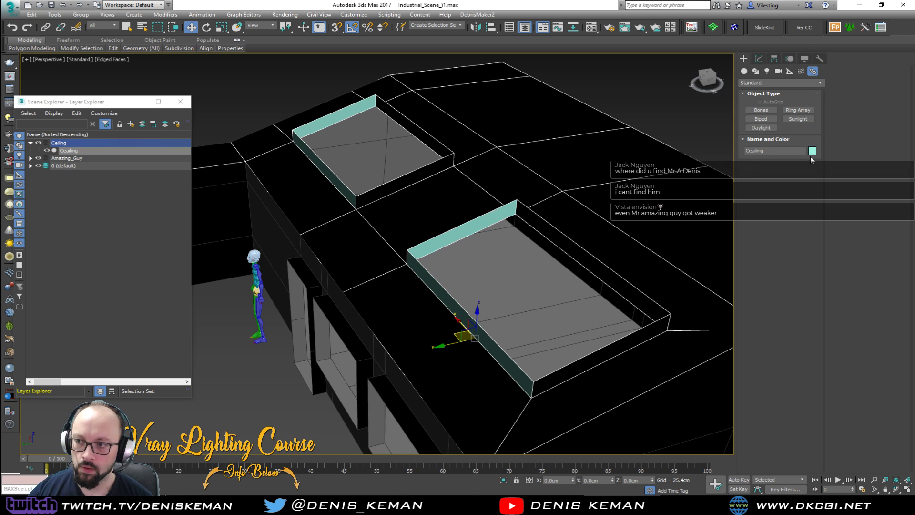
{"action": "left_click", "coordinate": [813, 151]}
{"action": "left_click", "coordinate": [556, 201]}
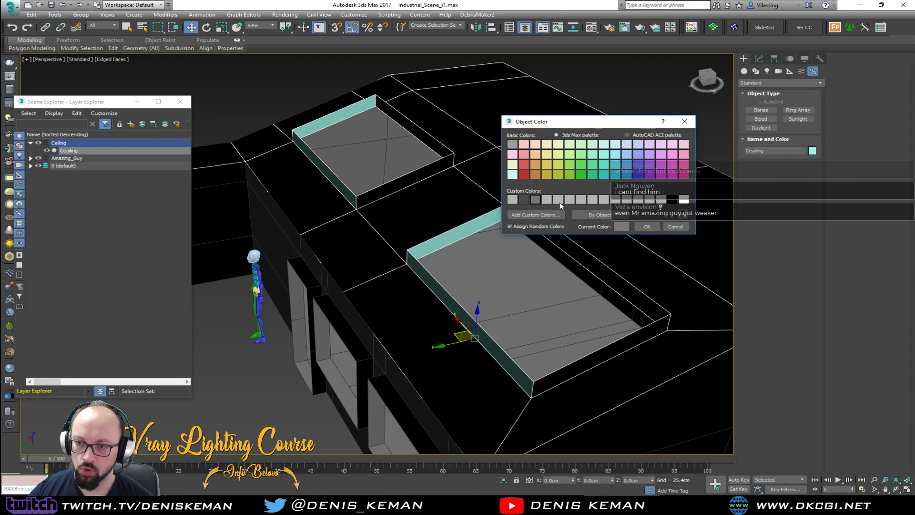
{"action": "left_click", "coordinate": [646, 226]}
{"action": "middle_click_drag", "start_coordinate": [646, 226], "coordinate": [643, 113], "text": "alt"}
{"action": "left_click", "coordinate": [642, 113]}
- Examine the ceiling openings from inside the room and the whole building with the biped from outside
{"action": "middle_click_drag", "start_coordinate": [593, 178], "coordinate": [448, 200], "text": "alt"}
{"action": "key", "text": "F3"}
{"action": "key", "text": "F3"}
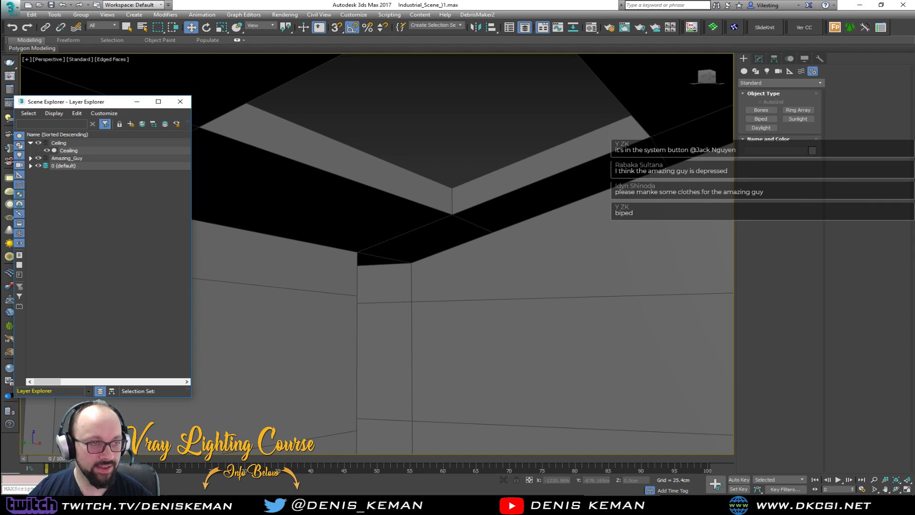
{"action": "key", "text": "alt+Tab"}
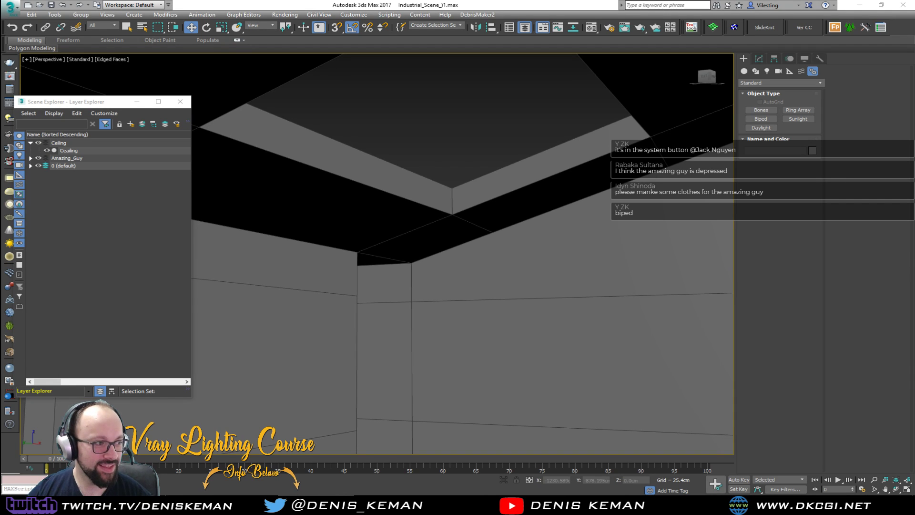
{"action": "scroll", "coordinate": [236, 256], "scroll_direction": "down", "scroll_amount": 10}
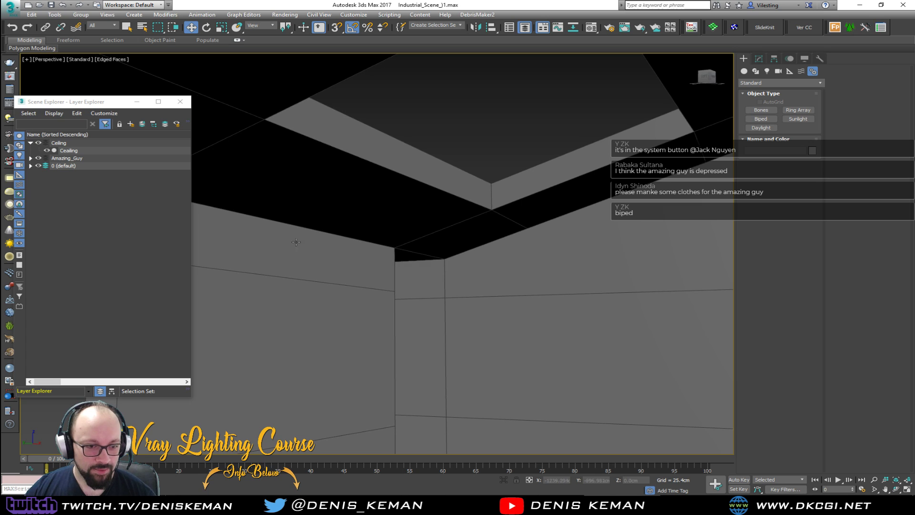
{"action": "scroll", "coordinate": [401, 281], "scroll_direction": "up", "scroll_amount": 8}
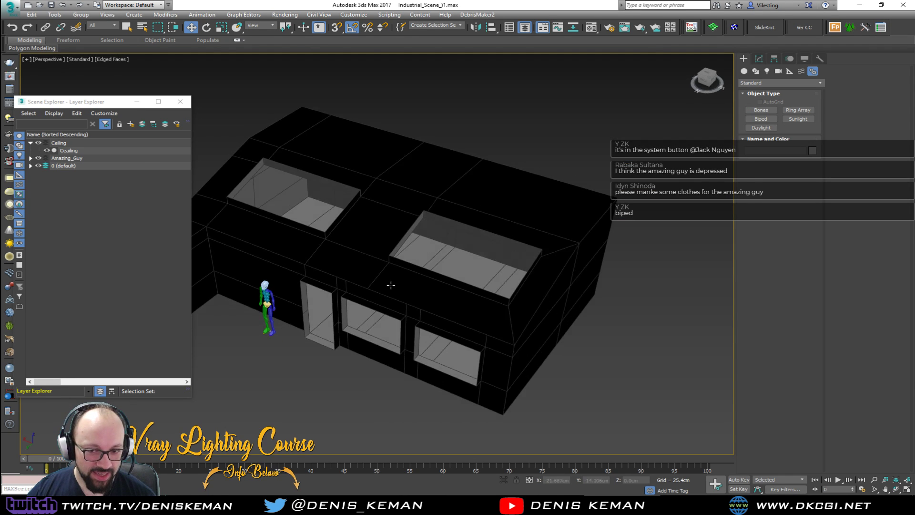
- Select the biped group for a closer look, collapse its layer, clear the selection and close the layer explorer
{"action": "double_click", "coordinate": [366, 225]}
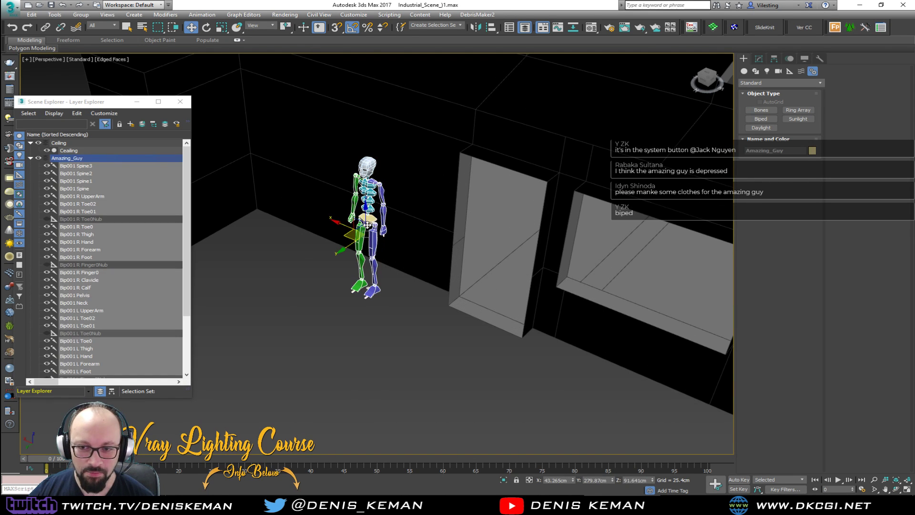
{"action": "scroll", "coordinate": [371, 219], "scroll_direction": "up", "scroll_amount": 5}
{"action": "middle_click_drag", "start_coordinate": [375, 211], "coordinate": [333, 231], "text": "alt"}
{"action": "left_click", "coordinate": [31, 158]}
{"action": "left_click", "coordinate": [236, 269]}
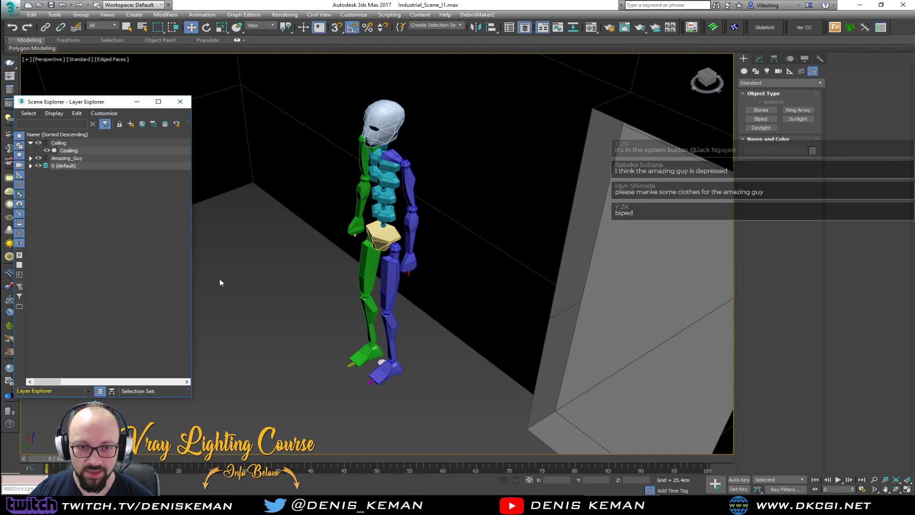
{"action": "left_click", "coordinate": [180, 102]}
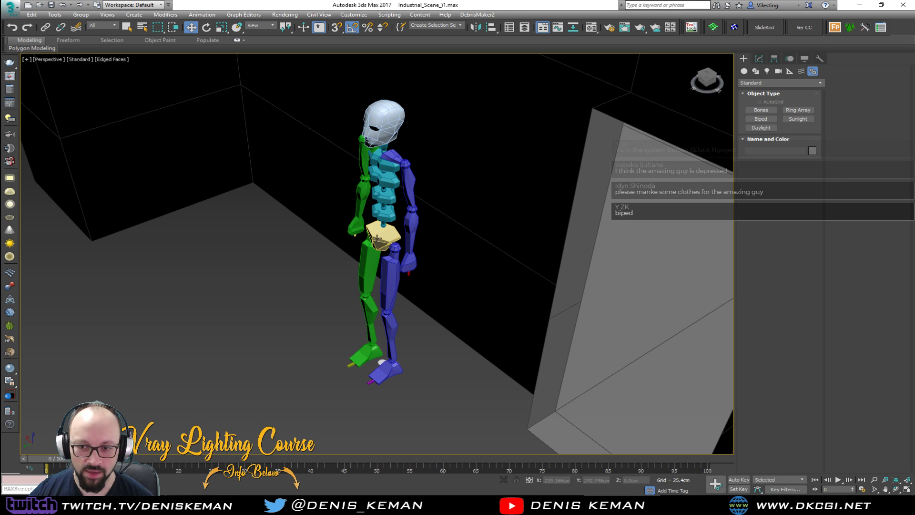
- Examine the biped's torso and pelvis up close and select the Amazing_Guy group
{"action": "double_click", "coordinate": [373, 262]}
{"action": "middle_click_drag", "start_coordinate": [381, 260], "coordinate": [431, 372], "text": "alt"}
{"action": "scroll", "coordinate": [400, 367], "scroll_direction": "up", "scroll_amount": 5}
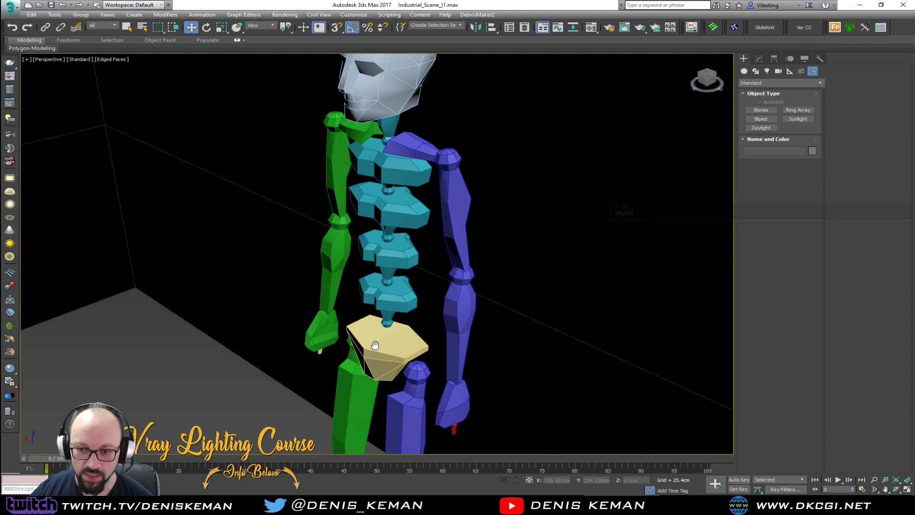
{"action": "scroll", "coordinate": [373, 360], "scroll_direction": "down", "scroll_amount": 5}
{"action": "middle_click_drag", "start_coordinate": [373, 359], "coordinate": [337, 370], "text": "alt"}
{"action": "left_click", "coordinate": [452, 374]}
{"action": "scroll", "coordinate": [336, 370], "scroll_direction": "down", "scroll_amount": 3}
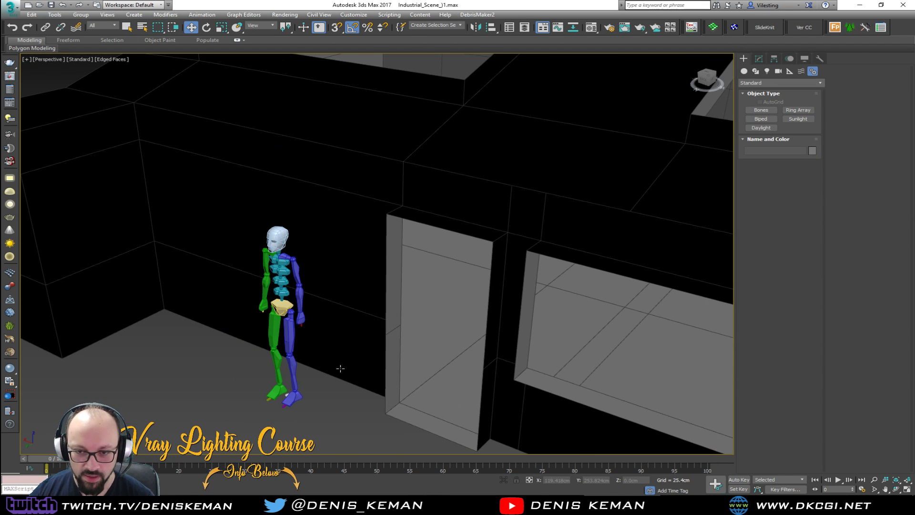
{"action": "left_click", "coordinate": [283, 311]}
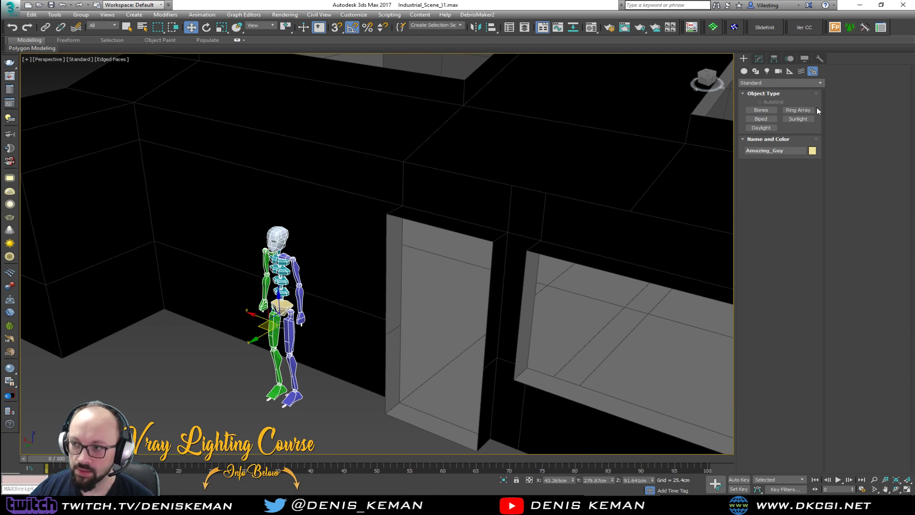
- Set the Amazing_Guy group's object color to a custom grey, deselect it and turn off the edged-faces display
{"action": "left_click", "coordinate": [813, 151]}
{"action": "left_click", "coordinate": [535, 199]}
{"action": "left_click", "coordinate": [647, 226]}
{"action": "key", "text": "ctrl+d"}
{"action": "mouse_move", "coordinate": [341, 419]}
{"action": "middle_mouse_down", "text": "alt"}
{"action": "mouse_move", "coordinate": [388, 343]}
{"action": "mouse_move", "coordinate": [300, 331]}
{"action": "middle_mouse_up", "text": "alt"}
{"action": "key", "text": "F4"}
- Set the Amazing_Guy group's object color to bright green and deselect it, viewing the scene shaded without edges
{"action": "left_click", "coordinate": [281, 302]}
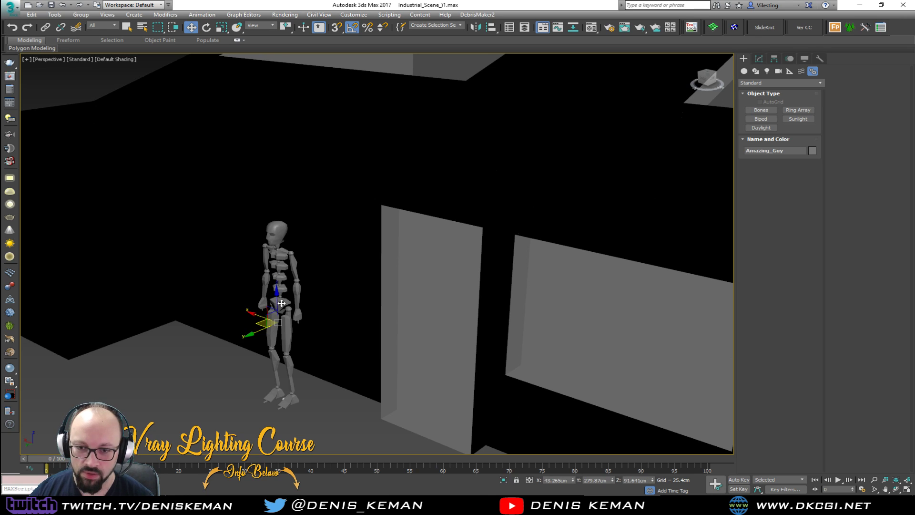
{"action": "key", "text": "F4"}
{"action": "left_click", "coordinate": [812, 151]}
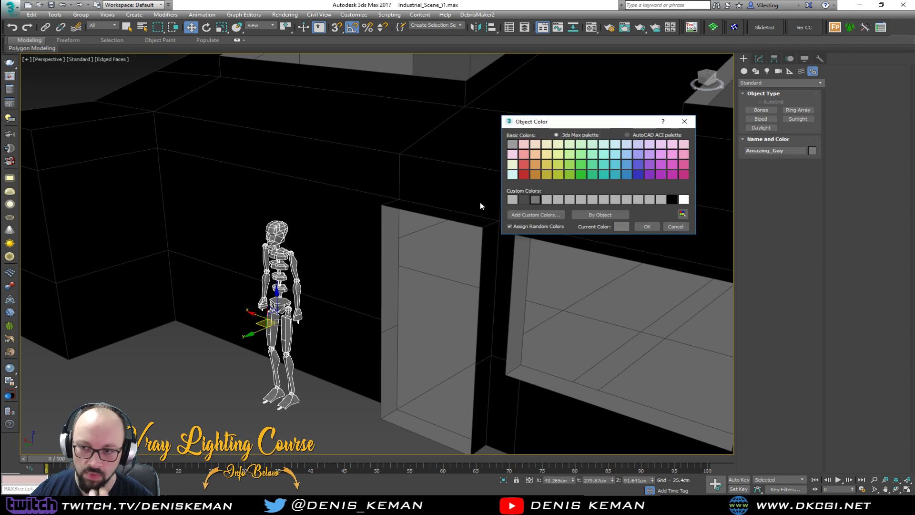
{"action": "left_click", "coordinate": [581, 174]}
{"action": "left_click", "coordinate": [647, 227]}
{"action": "left_click", "coordinate": [330, 408]}
{"action": "key", "text": "F4"}
{"action": "mouse_move", "coordinate": [359, 323]}
{"action": "middle_mouse_down", "text": "alt"}
{"action": "mouse_move", "coordinate": [369, 266]}
{"action": "mouse_move", "coordinate": [306, 292]}
{"action": "middle_mouse_up", "text": "alt"}
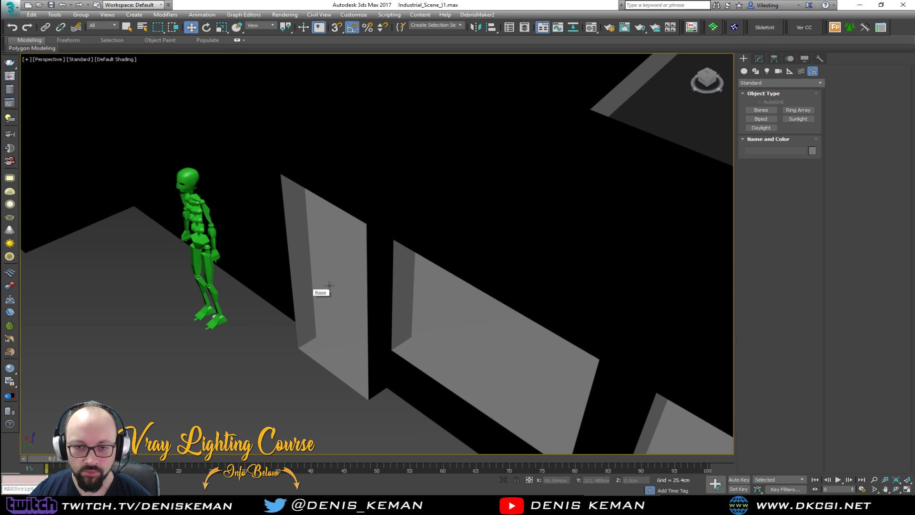
- Hide the Ceiling object to reveal the room interior from above
{"action": "scroll", "coordinate": [317, 292], "scroll_direction": "down", "scroll_amount": 5}
{"action": "middle_click_drag", "start_coordinate": [317, 291], "coordinate": [414, 193], "text": "alt"}
{"action": "left_click", "coordinate": [414, 193]}
{"action": "right_click", "coordinate": [414, 194]}
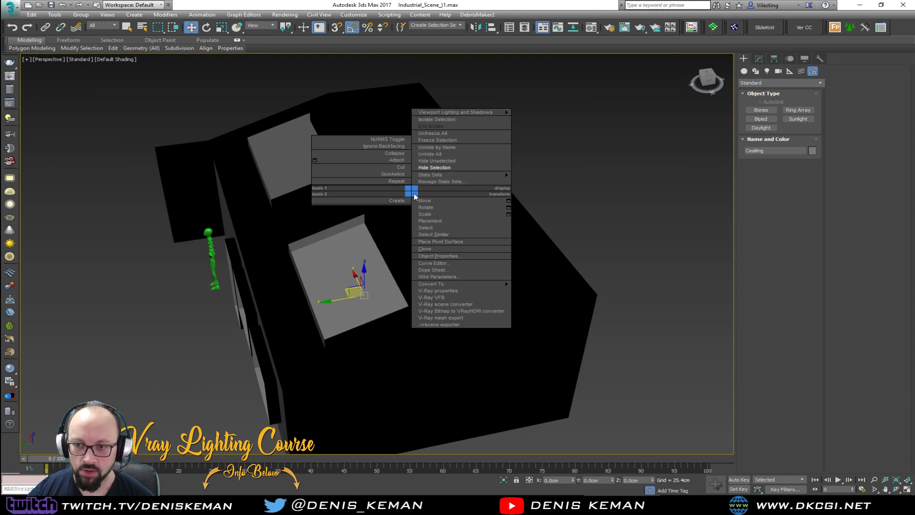
{"action": "left_click", "coordinate": [440, 170]}
{"action": "middle_click_drag", "start_coordinate": [372, 235], "coordinate": [452, 27], "text": "alt"}
- Hide the Amazing_Guy layer, close the layer explorer and save the scene
{"action": "left_click", "coordinate": [524, 27]}
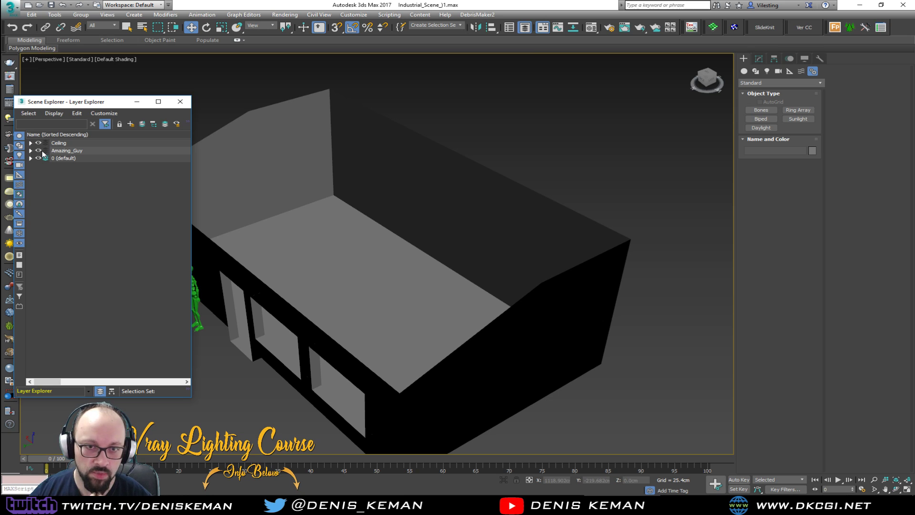
{"action": "left_click", "coordinate": [38, 151]}
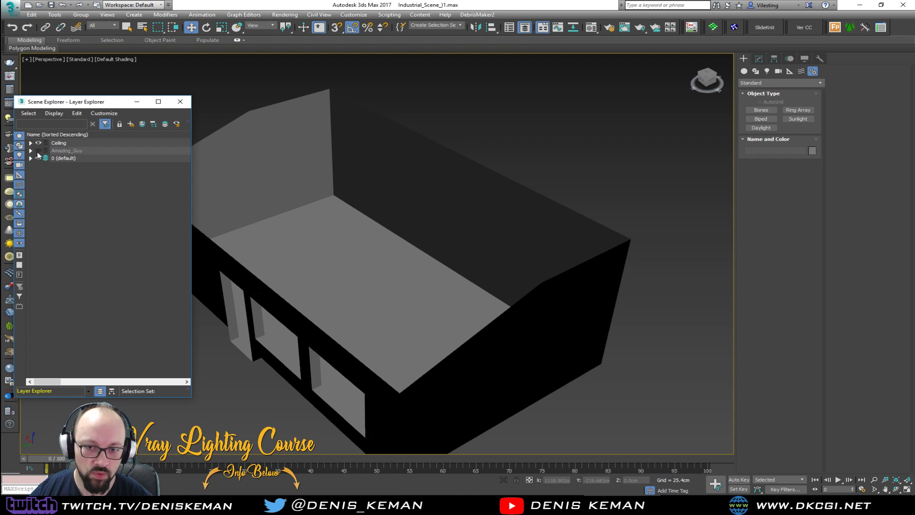
{"action": "left_click", "coordinate": [180, 102]}
{"action": "left_click", "coordinate": [12, 8]}
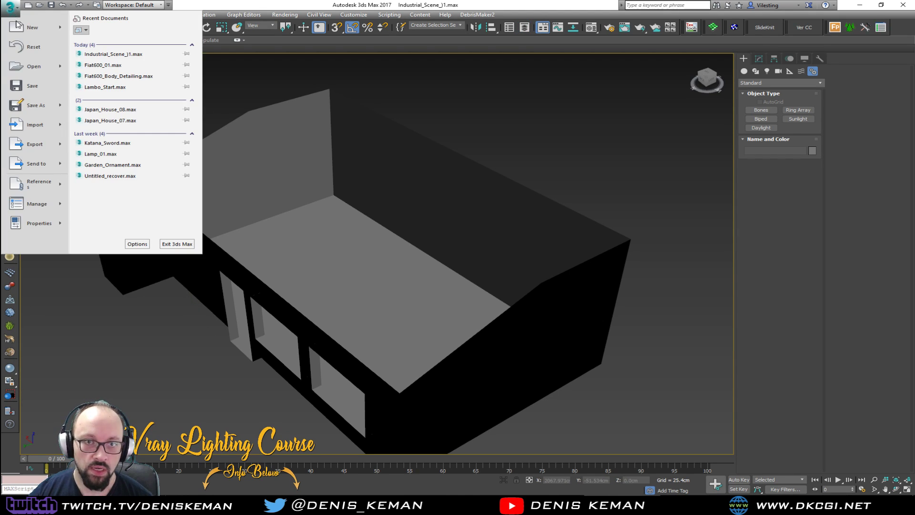
{"action": "left_click", "coordinate": [32, 88]}
- Examine the open room interior and compare it with the Image_07 loft reference photo, focusing on the roof trusses
{"action": "mouse_move", "coordinate": [286, 215]}
{"action": "middle_mouse_down"}
{"action": "mouse_move", "coordinate": [338, 212]}
{"action": "mouse_move", "coordinate": [286, 219]}
{"action": "mouse_move", "coordinate": [294, 227]}
{"action": "middle_mouse_up"}
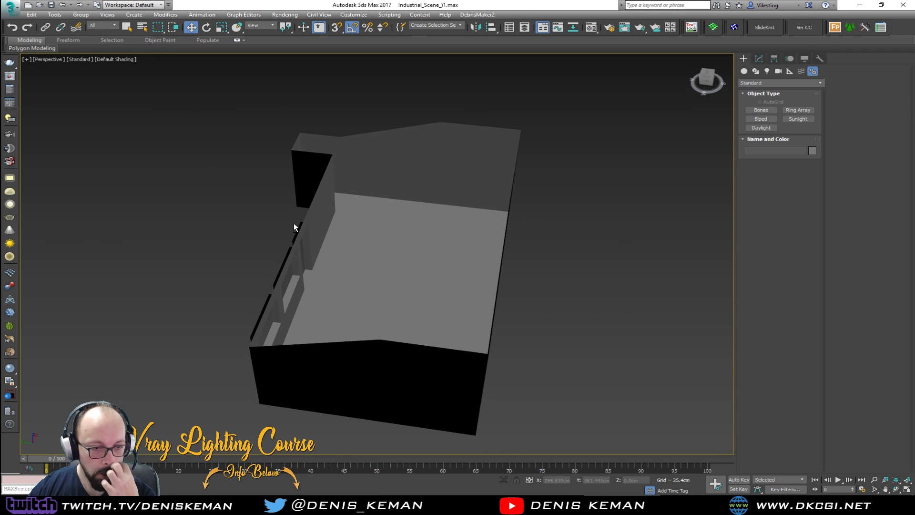
{"action": "scroll", "coordinate": [318, 247], "scroll_direction": "up", "scroll_amount": 3}
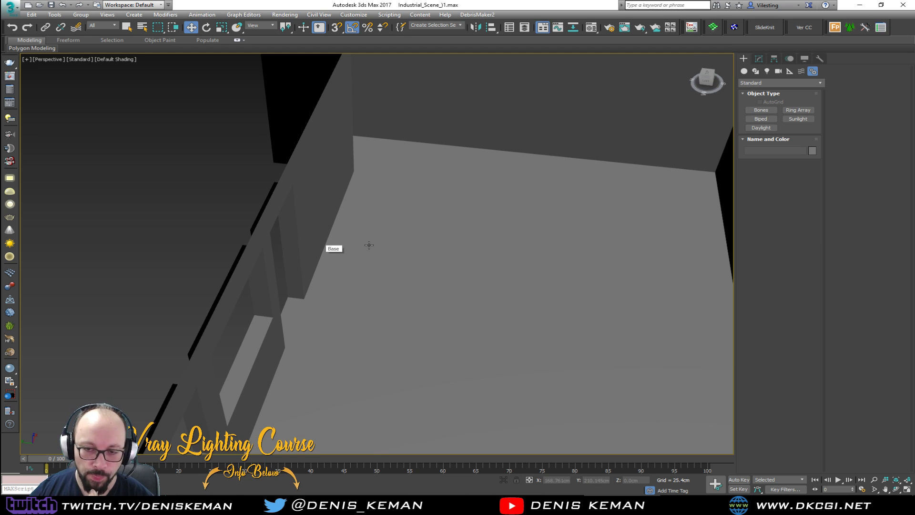
{"action": "scroll", "coordinate": [367, 246], "scroll_direction": "up", "scroll_amount": 3}
{"action": "scroll", "coordinate": [358, 215], "scroll_direction": "down", "scroll_amount": 4}
{"action": "scroll", "coordinate": [409, 253], "scroll_direction": "up", "scroll_amount": 3}
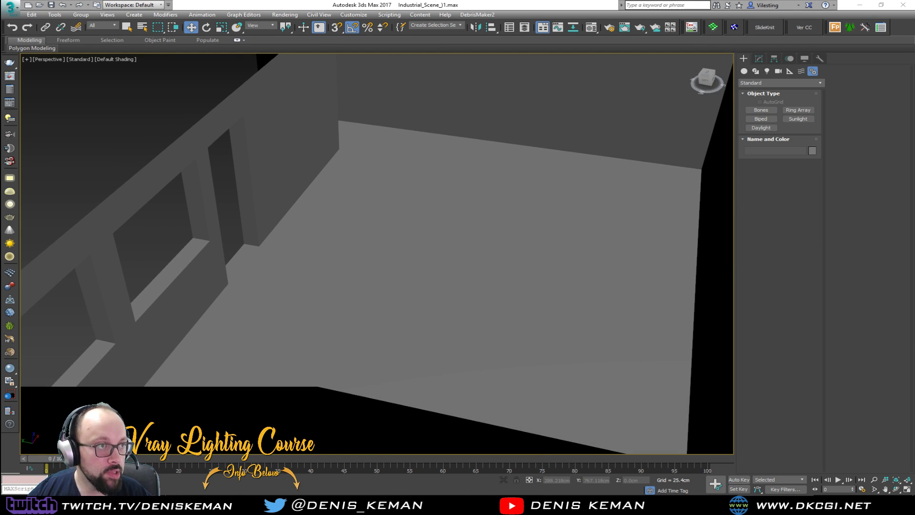
{"action": "left_click_drag", "start_coordinate": [0, 46], "coordinate": [431, 47]}
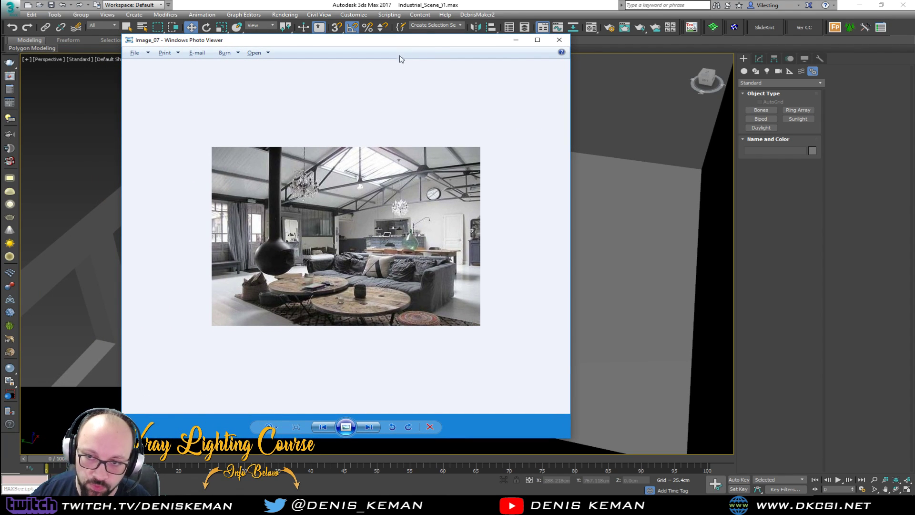
{"action": "scroll", "coordinate": [409, 223], "scroll_direction": "up", "scroll_amount": 2}
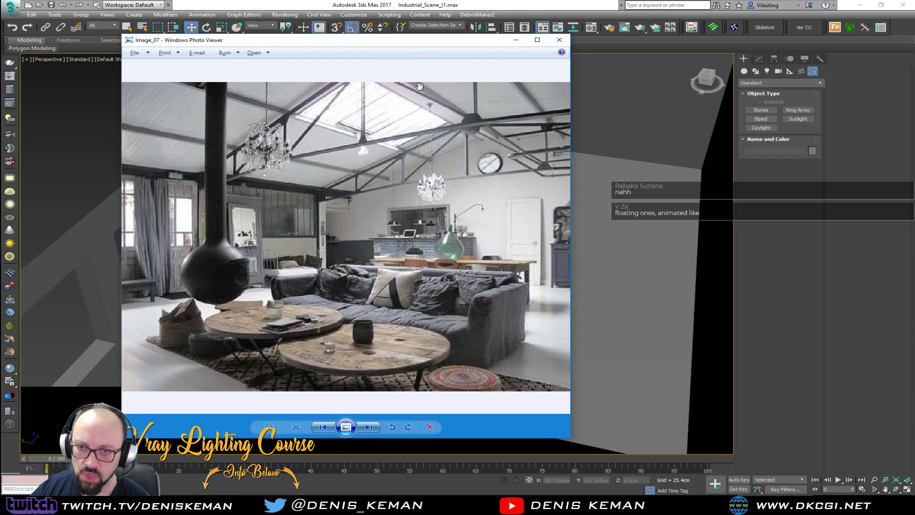
{"action": "left_click", "coordinate": [516, 42]}
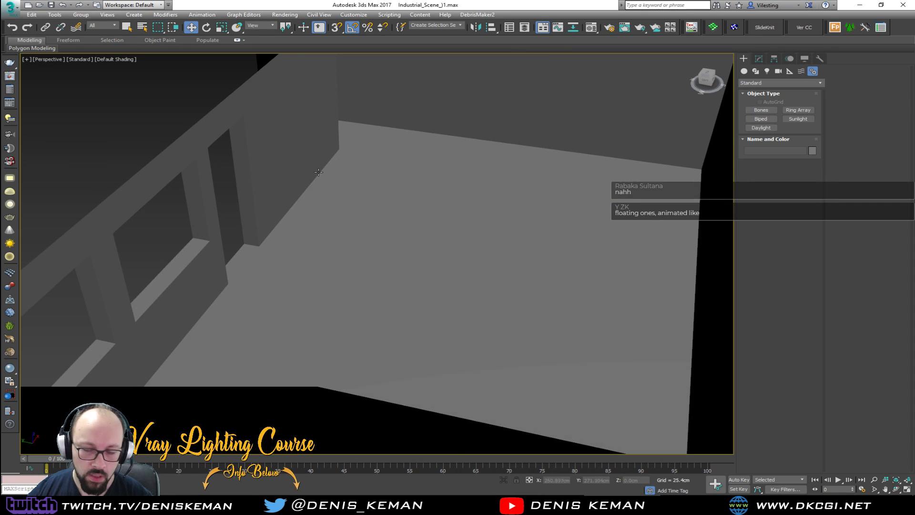
- Switch to the four-viewport layout and turn off the grid in the Front, Top and Left viewports
{"action": "scroll", "coordinate": [318, 172], "scroll_direction": "down", "scroll_amount": 10}
{"action": "middle_click_drag", "start_coordinate": [319, 172], "coordinate": [370, 228], "text": "alt"}
{"action": "scroll", "coordinate": [368, 231], "scroll_direction": "up", "scroll_amount": 3}
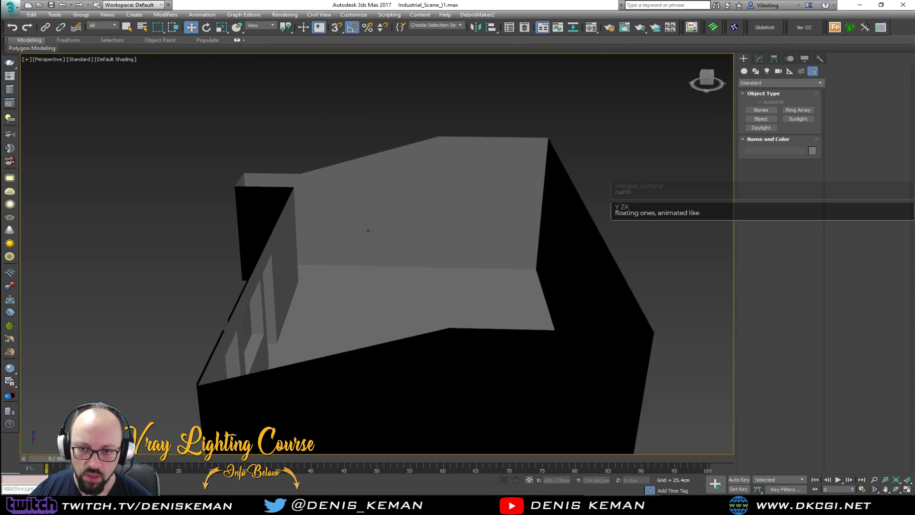
{"action": "scroll", "coordinate": [368, 230], "scroll_direction": "up", "scroll_amount": 3}
{"action": "key", "text": "alt+w"}
{"action": "left_click", "coordinate": [510, 183]}
{"action": "key", "text": "g"}
{"action": "left_click", "coordinate": [290, 141]}
{"action": "key", "text": "g"}
{"action": "left_click", "coordinate": [220, 318]}
{"action": "key", "text": "g"}
{"action": "left_click", "coordinate": [470, 202]}
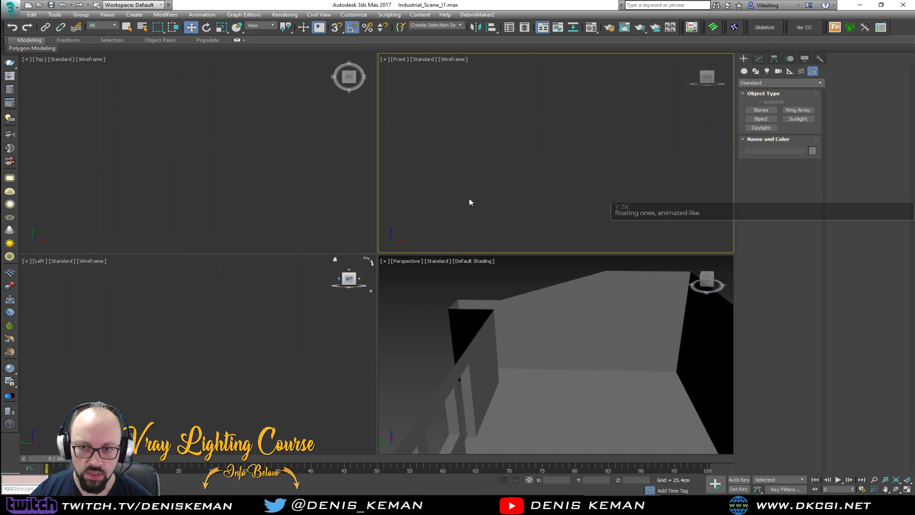
- Set the Base object's color to teal green and deselect it
{"action": "left_click", "coordinate": [550, 353]}
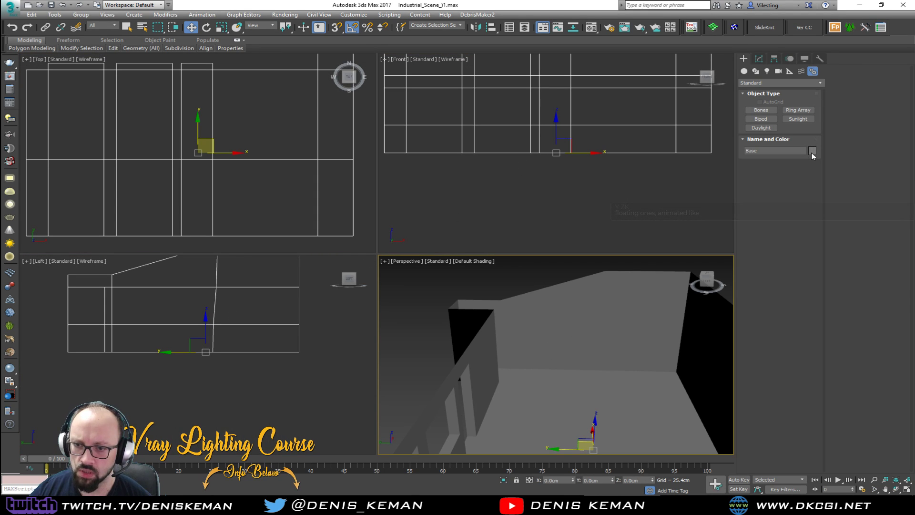
{"action": "left_click", "coordinate": [812, 151]}
{"action": "left_click", "coordinate": [592, 174]}
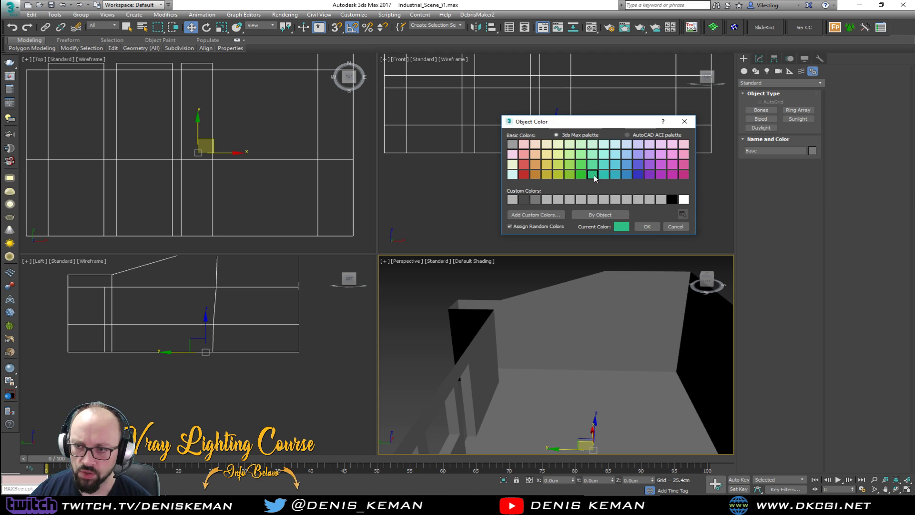
{"action": "left_click", "coordinate": [647, 227]}
{"action": "left_click", "coordinate": [508, 281]}
- Select the Base object's vertices along the window wall in the Top view, inspect the wall and clear the vertex selection
{"action": "middle_click_drag", "start_coordinate": [534, 165], "coordinate": [533, 245]}
{"action": "middle_click_drag", "start_coordinate": [215, 262], "coordinate": [221, 317]}
{"action": "scroll", "coordinate": [196, 243], "scroll_direction": "down", "scroll_amount": 4}
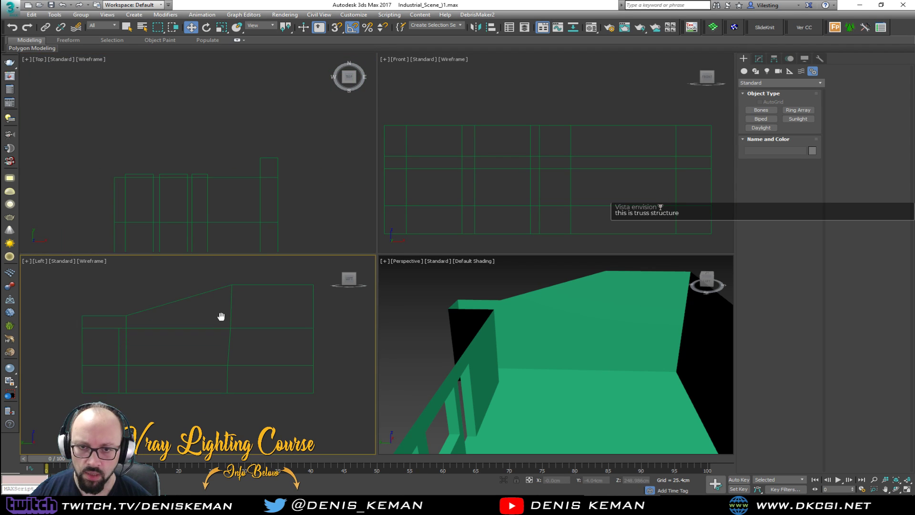
{"action": "left_click", "coordinate": [206, 208]}
{"action": "key", "text": "1"}
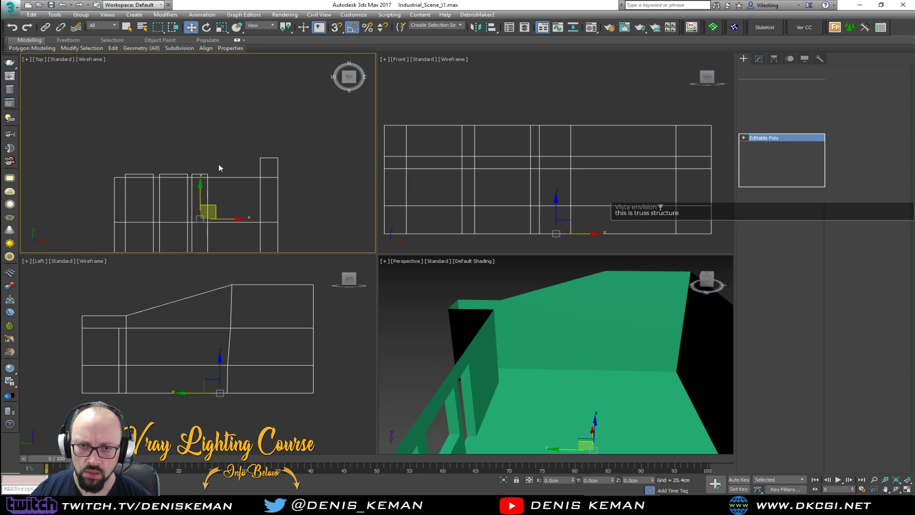
{"action": "left_click_drag", "start_coordinate": [224, 154], "coordinate": [102, 179]}
{"action": "middle_click_drag", "start_coordinate": [545, 389], "coordinate": [530, 413], "text": "alt"}
{"action": "left_click", "coordinate": [221, 123]}
{"action": "scroll", "coordinate": [221, 125], "scroll_direction": "down", "scroll_amount": 3}
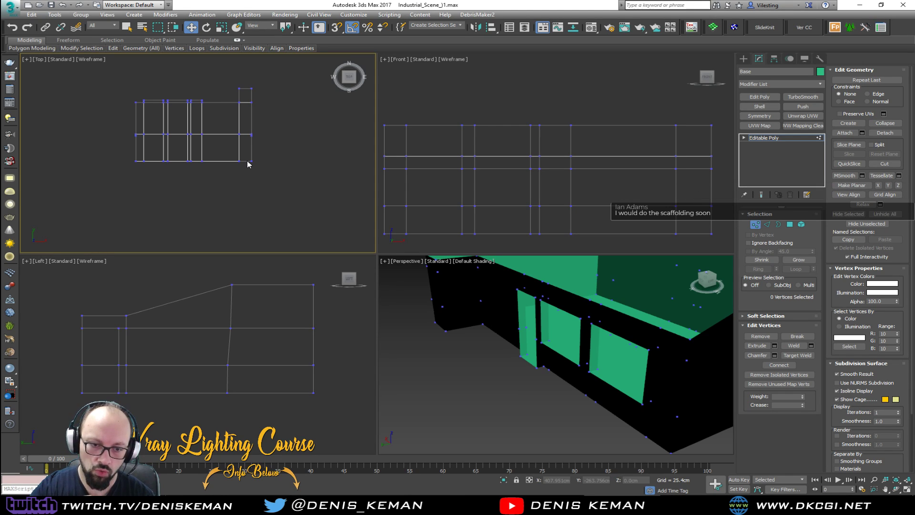
- Switch to Discord to view the posted industrial interior images, move its window away and leave the Base's vertex editing
{"action": "left_click", "coordinate": [567, 504]}
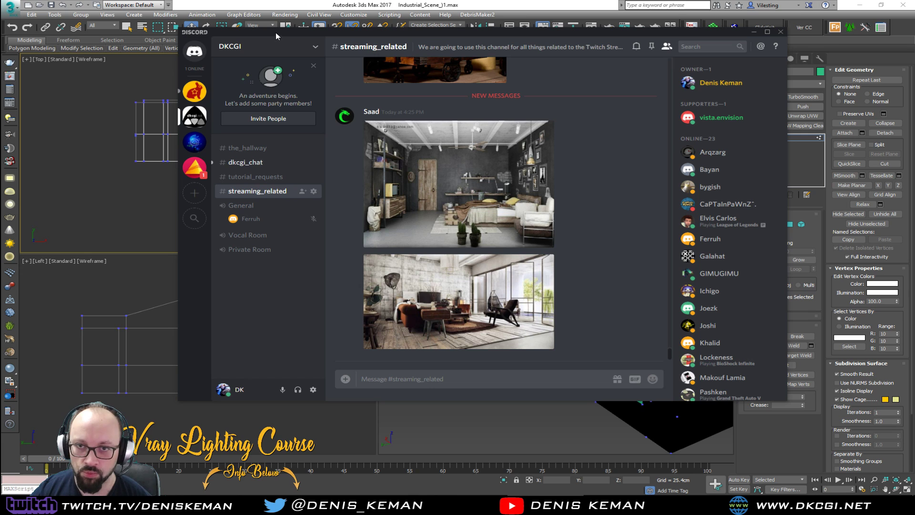
{"action": "left_click_drag", "start_coordinate": [276, 31], "coordinate": [205, 51]}
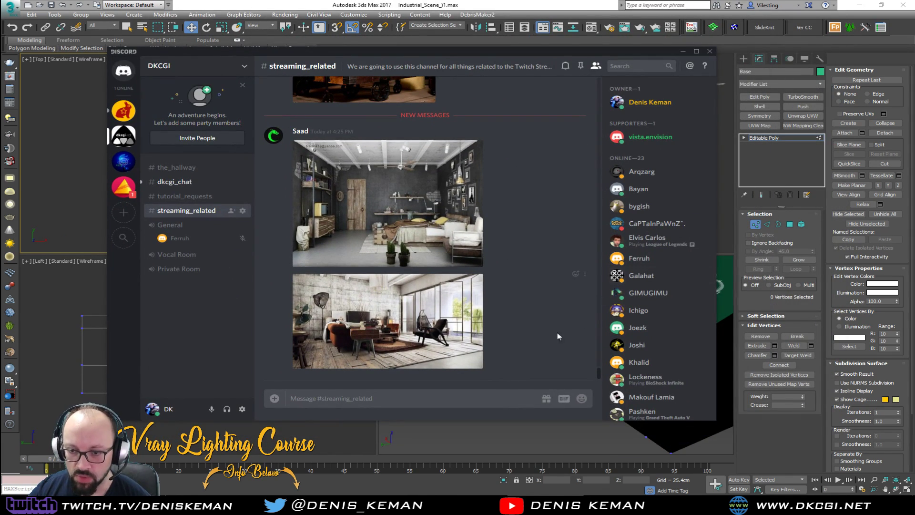
{"action": "left_click_drag", "start_coordinate": [494, 55], "coordinate": [914, 85]}
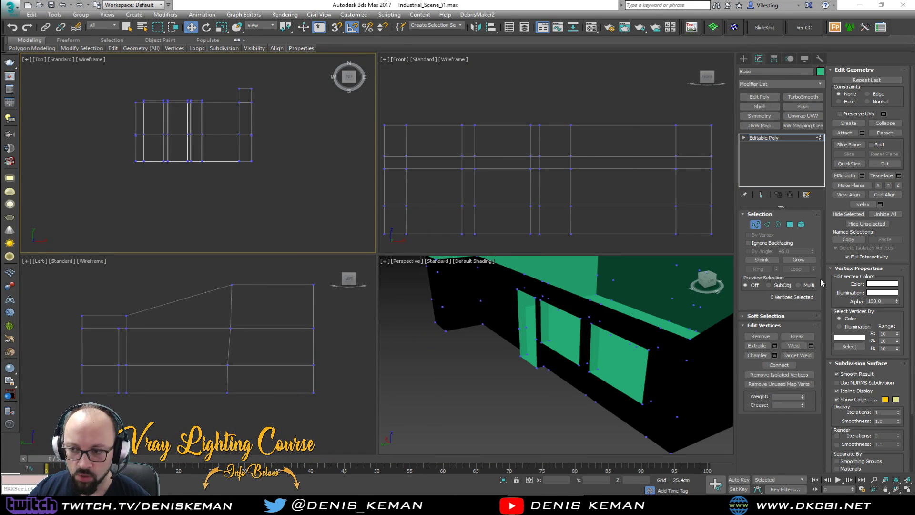
{"action": "left_click", "coordinate": [755, 224]}
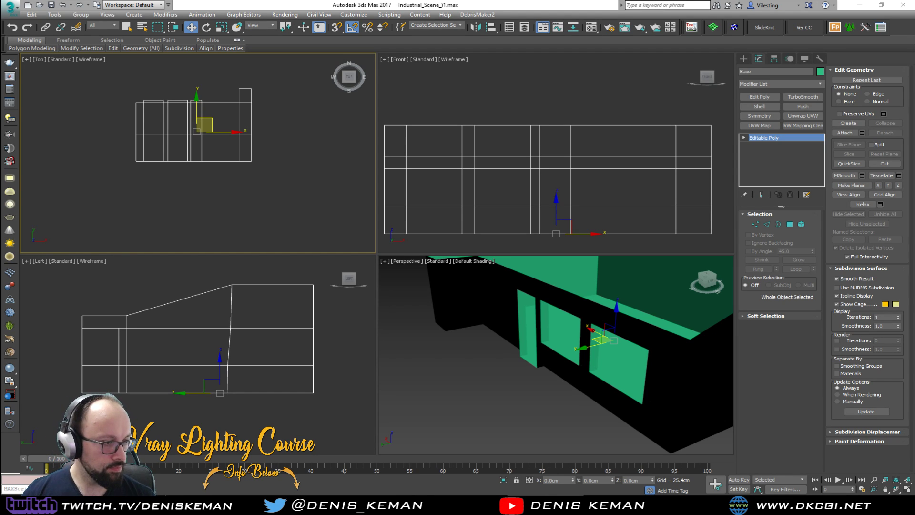
- Switch to Discord and look through the streaming_related channel's posted images for ceiling beam and roof ideas
{"action": "key", "text": "alt+Tab"}
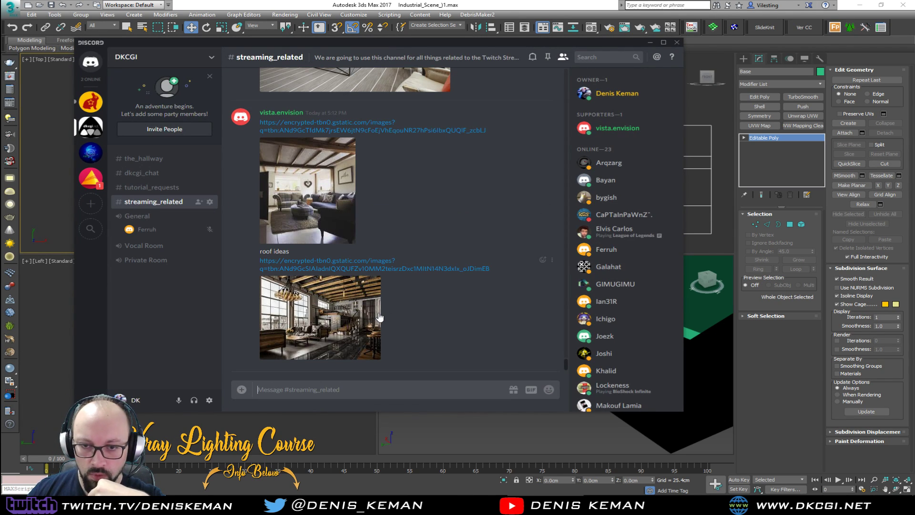
{"action": "scroll", "coordinate": [385, 317], "scroll_direction": "up", "scroll_amount": 4}
{"action": "scroll", "coordinate": [353, 211], "scroll_direction": "up", "scroll_amount": 3}
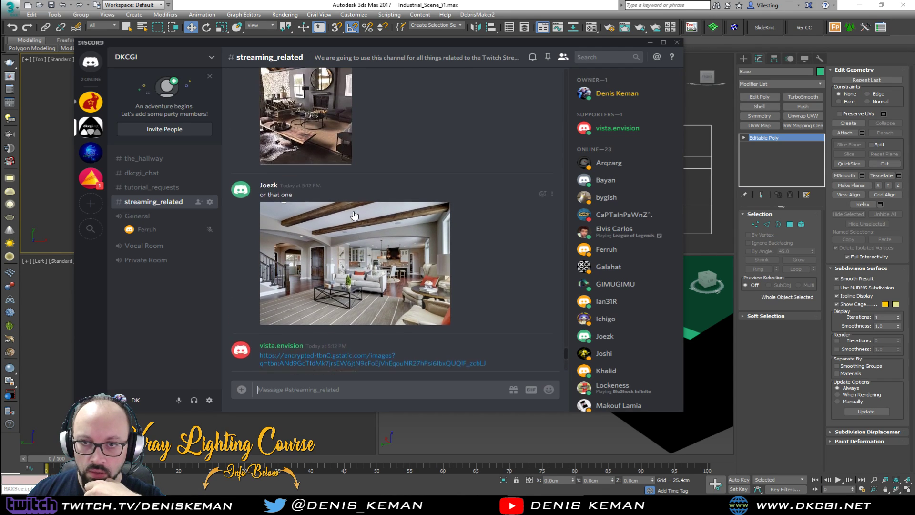
{"action": "scroll", "coordinate": [353, 210], "scroll_direction": "up", "scroll_amount": 3}
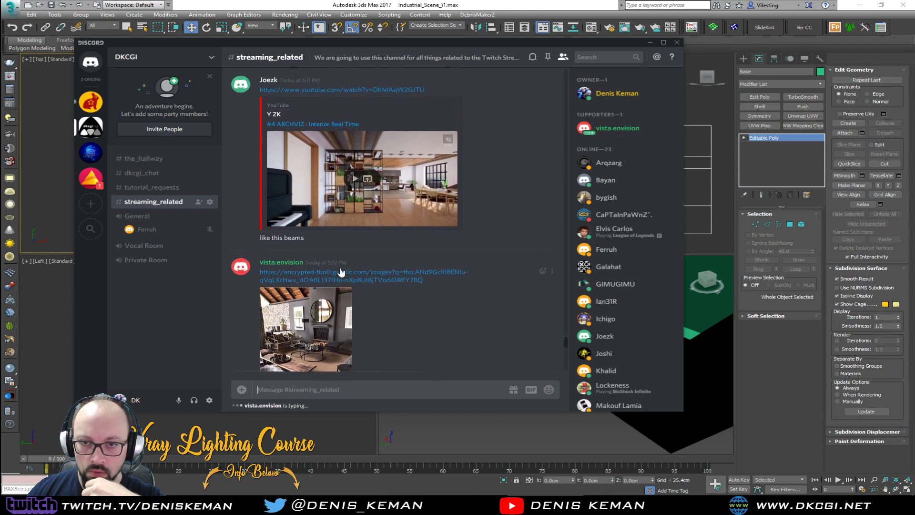
{"action": "scroll", "coordinate": [341, 271], "scroll_direction": "down", "scroll_amount": 3}
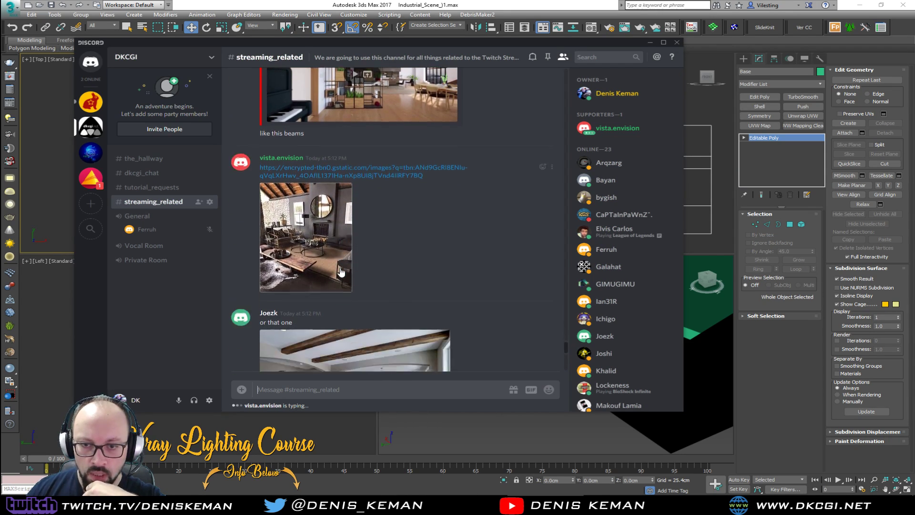
{"action": "scroll", "coordinate": [341, 271], "scroll_direction": "down", "scroll_amount": 8}
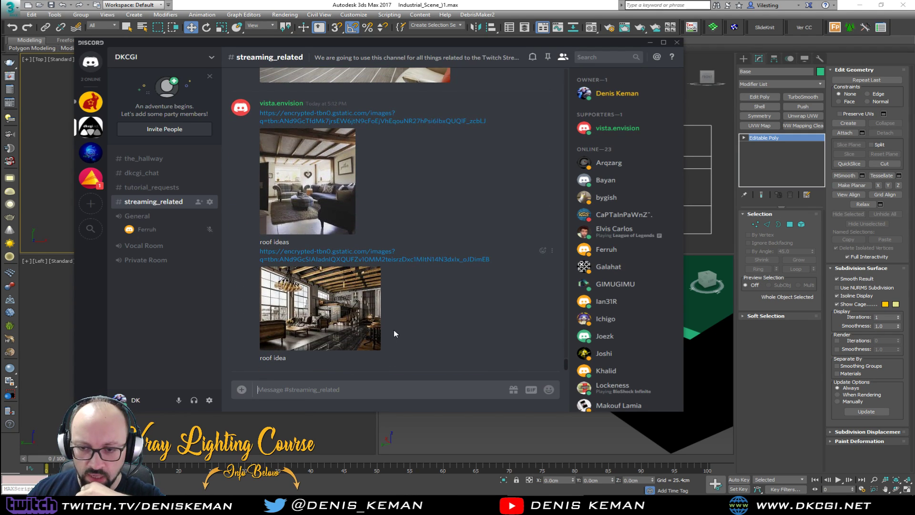
- Enlarge the industrial loft, wooden-beam living room and cottage ceiling images one at a time to examine their beams
{"action": "left_click", "coordinate": [344, 300]}
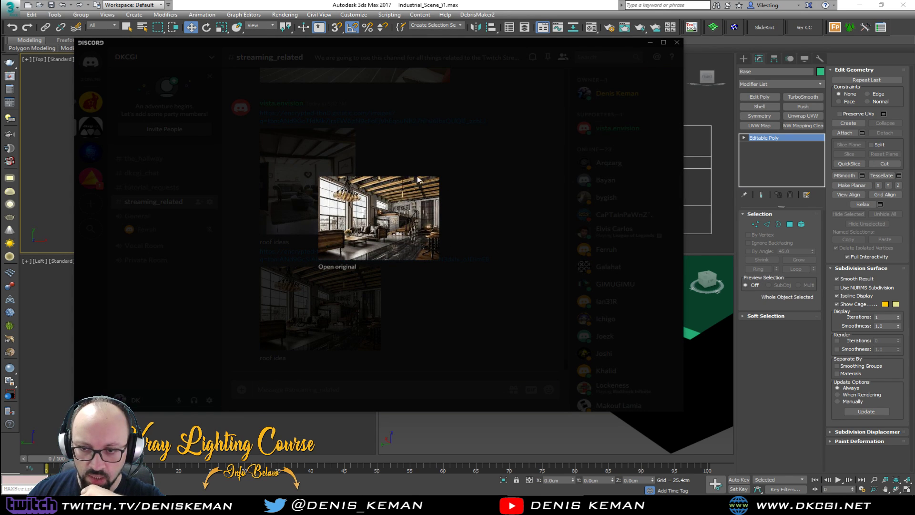
{"action": "left_click", "coordinate": [495, 307]}
{"action": "scroll", "coordinate": [313, 318], "scroll_direction": "up", "scroll_amount": 4}
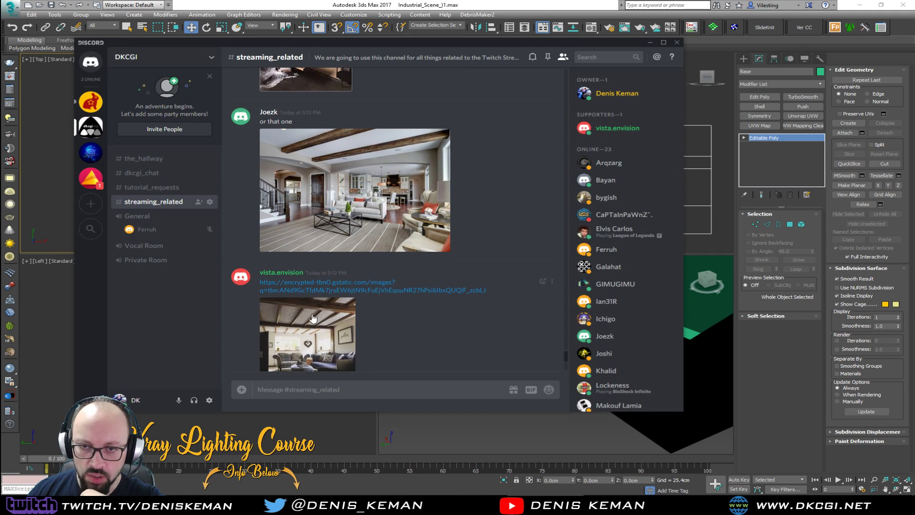
{"action": "left_click", "coordinate": [353, 192]}
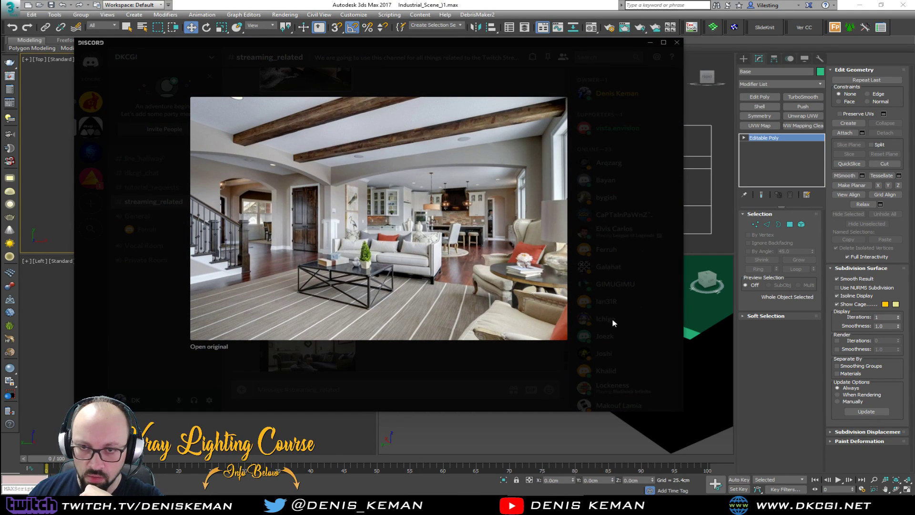
{"action": "left_click", "coordinate": [642, 194]}
{"action": "scroll", "coordinate": [344, 255], "scroll_direction": "down", "scroll_amount": 3}
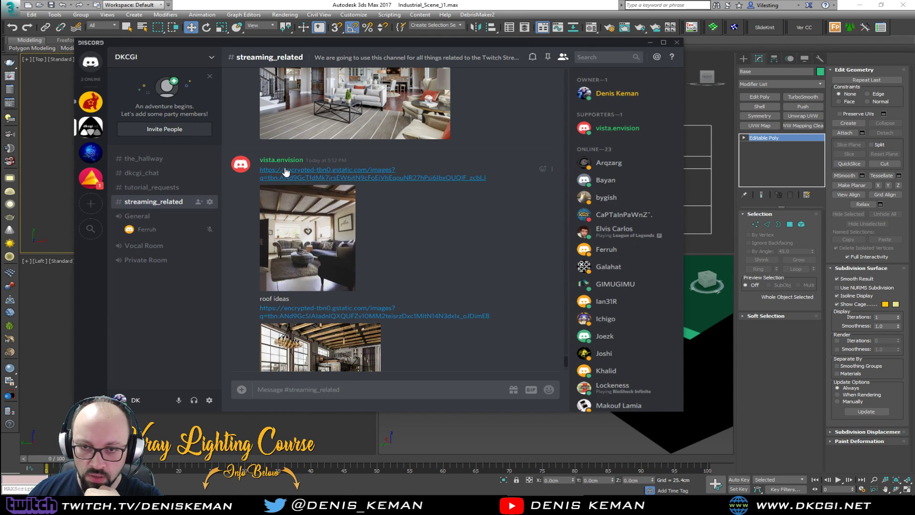
{"action": "left_click", "coordinate": [317, 238]}
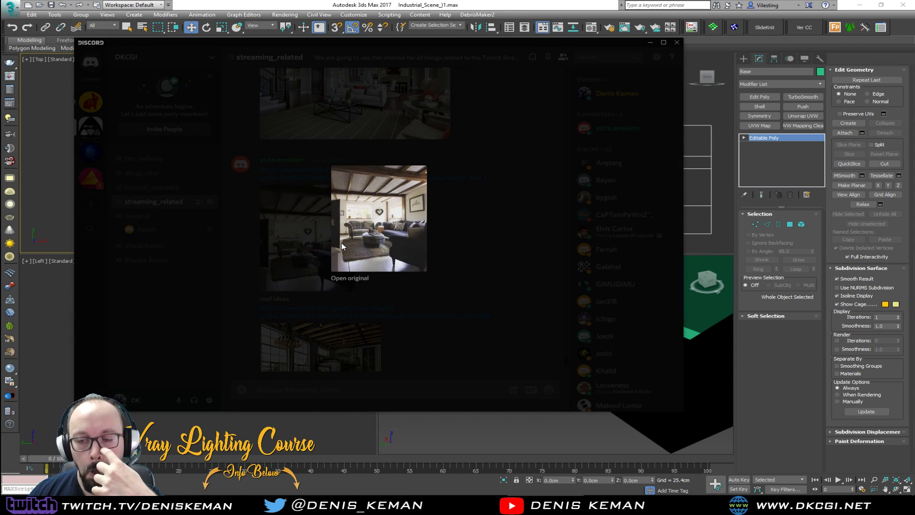
{"action": "left_click", "coordinate": [453, 265]}
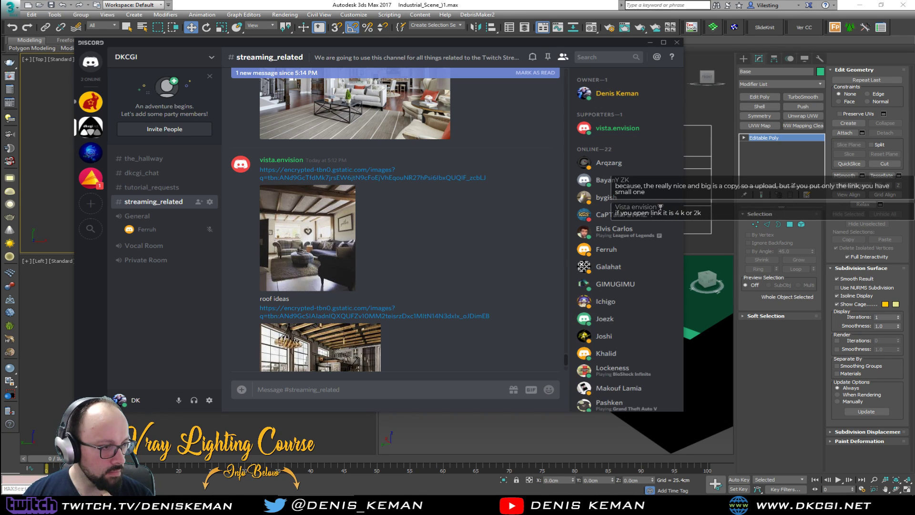
- Post the copied original.png image to the streaming_related channel and view the posted image enlarged
{"action": "scroll", "coordinate": [324, 313], "scroll_direction": "down", "scroll_amount": 3}
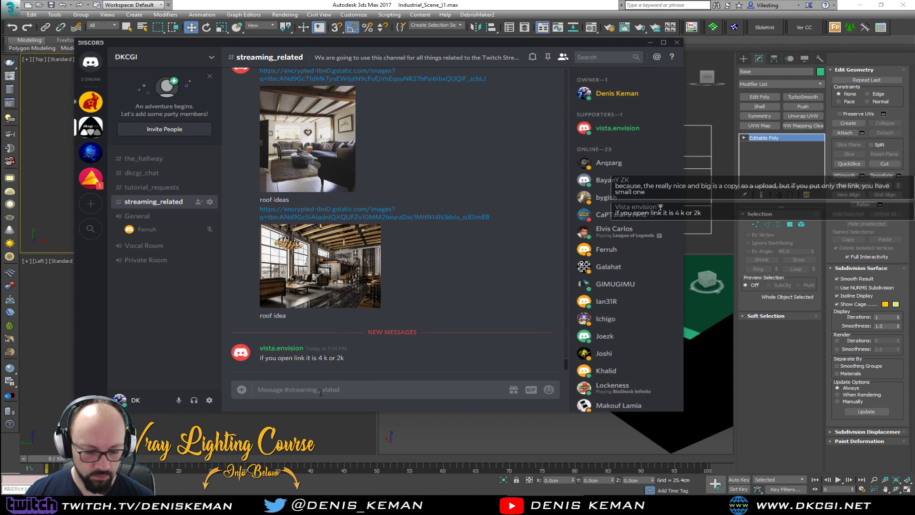
{"action": "key", "text": "ctrl+v"}
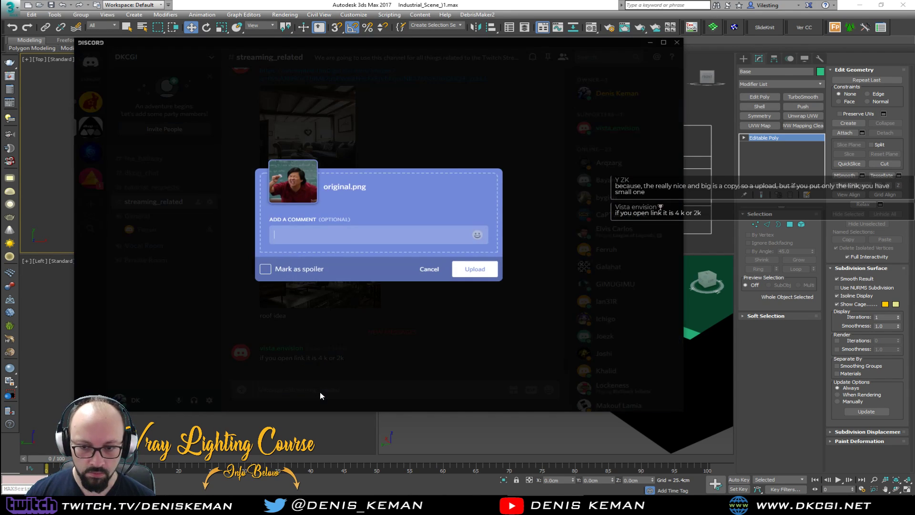
{"action": "left_click", "coordinate": [477, 270]}
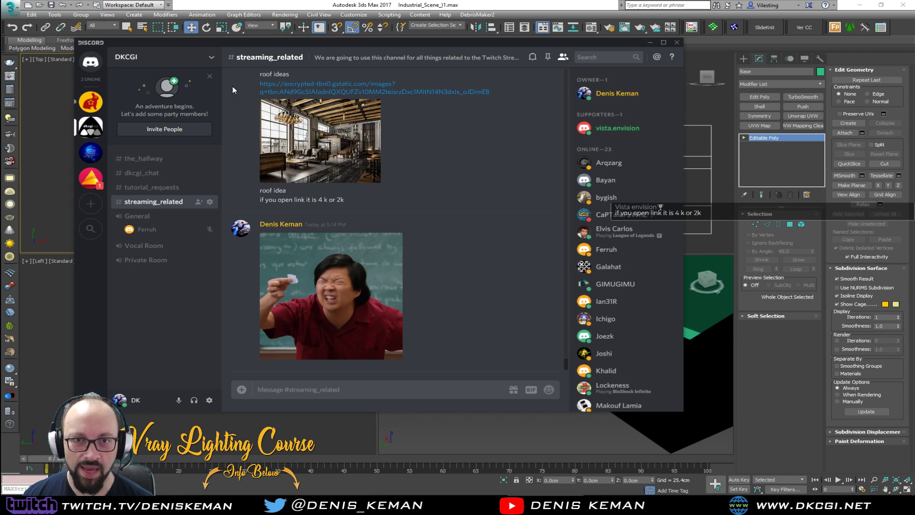
{"action": "left_click", "coordinate": [323, 289]}
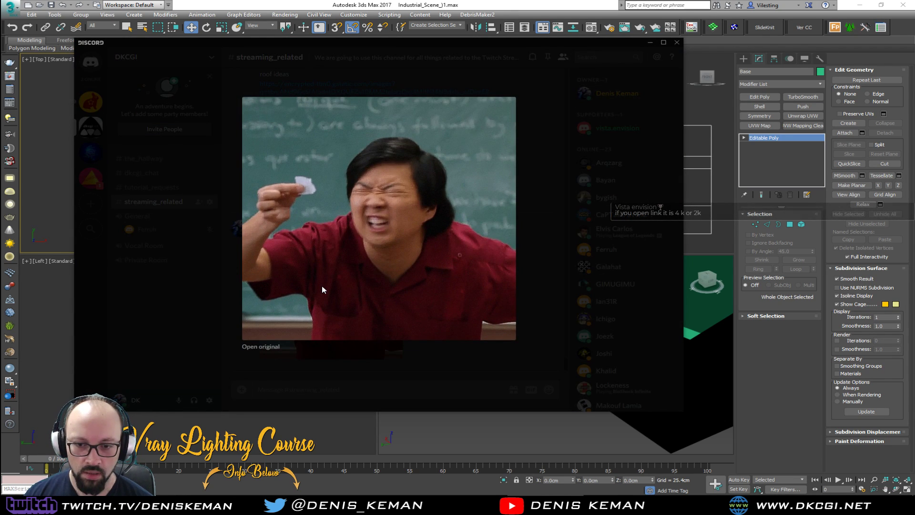
{"action": "left_click", "coordinate": [329, 368]}
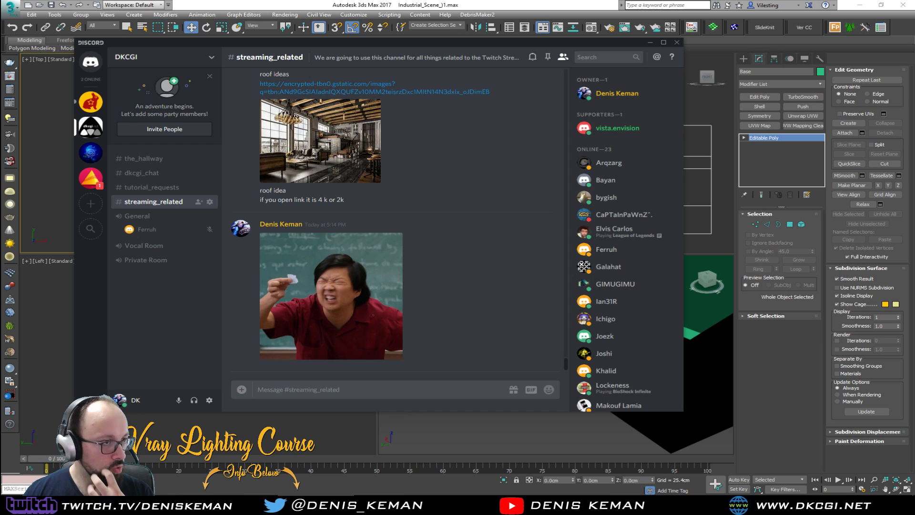
- Glance at the meme image search in Chrome, return to Discord and open the industrial loft roof image's link before closing it
{"action": "key", "text": "alt+Tab"}
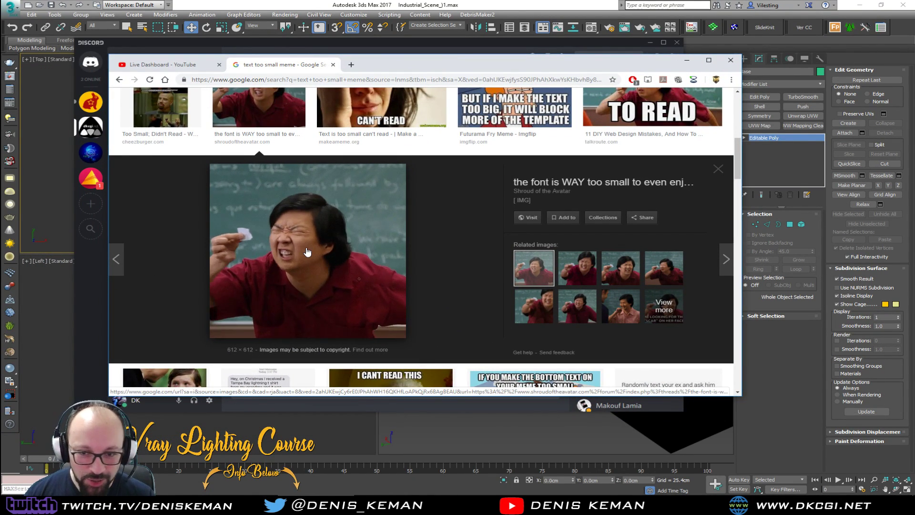
{"action": "key", "text": "alt+Tab"}
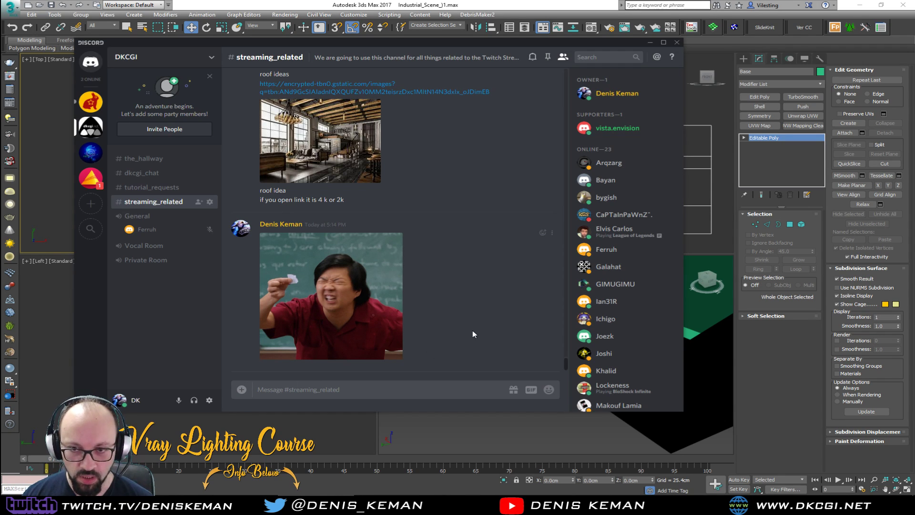
{"action": "scroll", "coordinate": [436, 232], "scroll_direction": "up", "scroll_amount": 2}
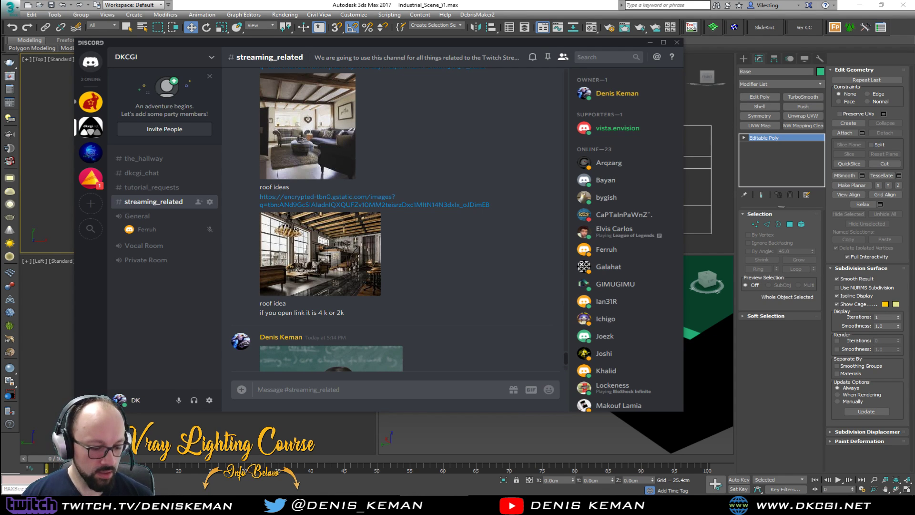
{"action": "left_click", "coordinate": [327, 196]}
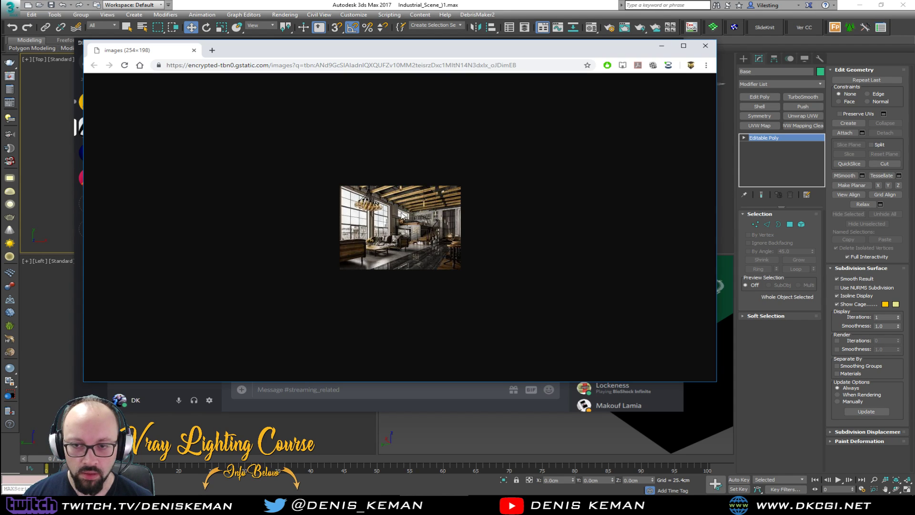
{"action": "left_click", "coordinate": [706, 45]}
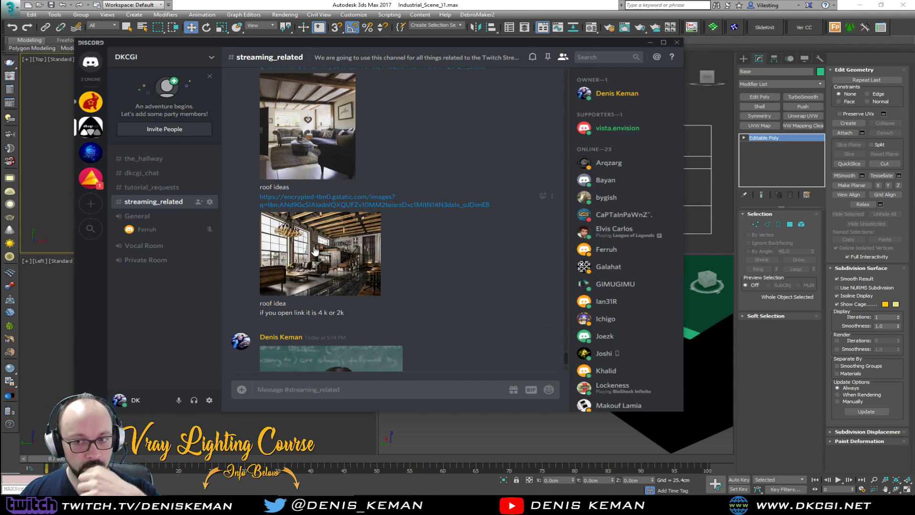
- Look back through the interior images posted in the streaming_related channel for ceiling beam ideas
{"action": "scroll", "coordinate": [314, 251], "scroll_direction": "up", "scroll_amount": 7}
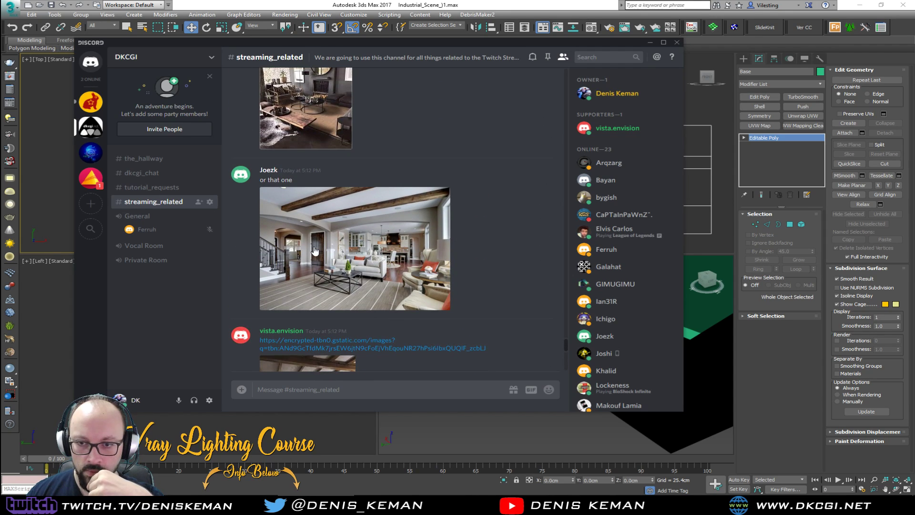
{"action": "scroll", "coordinate": [315, 250], "scroll_direction": "up", "scroll_amount": 5}
{"action": "scroll", "coordinate": [315, 251], "scroll_direction": "up", "scroll_amount": 8}
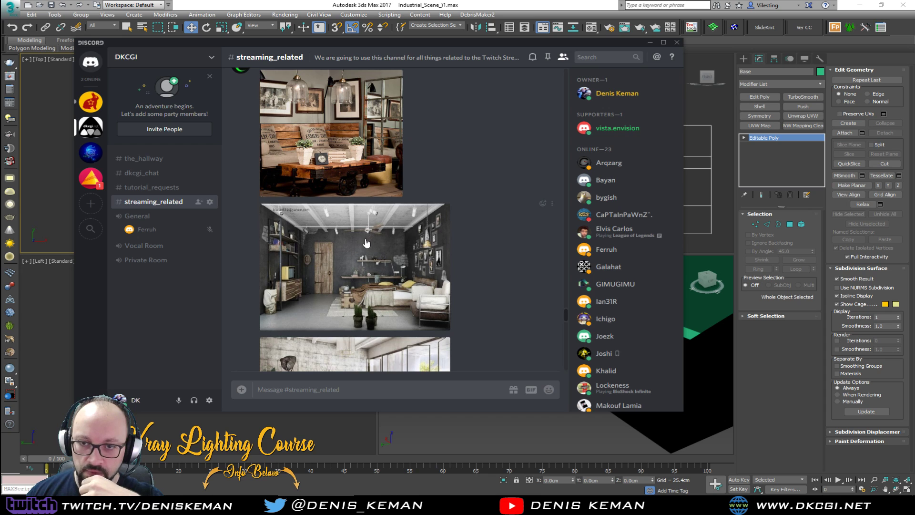
{"action": "scroll", "coordinate": [366, 243], "scroll_direction": "up", "scroll_amount": 5}
{"action": "scroll", "coordinate": [366, 243], "scroll_direction": "down", "scroll_amount": 8}
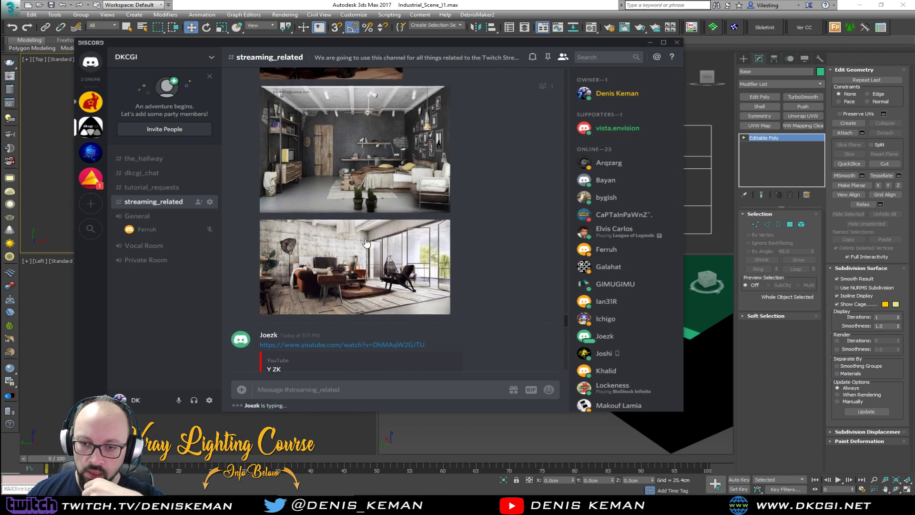
{"action": "scroll", "coordinate": [366, 243], "scroll_direction": "down", "scroll_amount": 10}
{"action": "scroll", "coordinate": [351, 232], "scroll_direction": "down", "scroll_amount": 4}
- Enlarge the cottage ceiling and industrial loft images one after the other and read the channel's newest message
{"action": "left_click", "coordinate": [316, 155]}
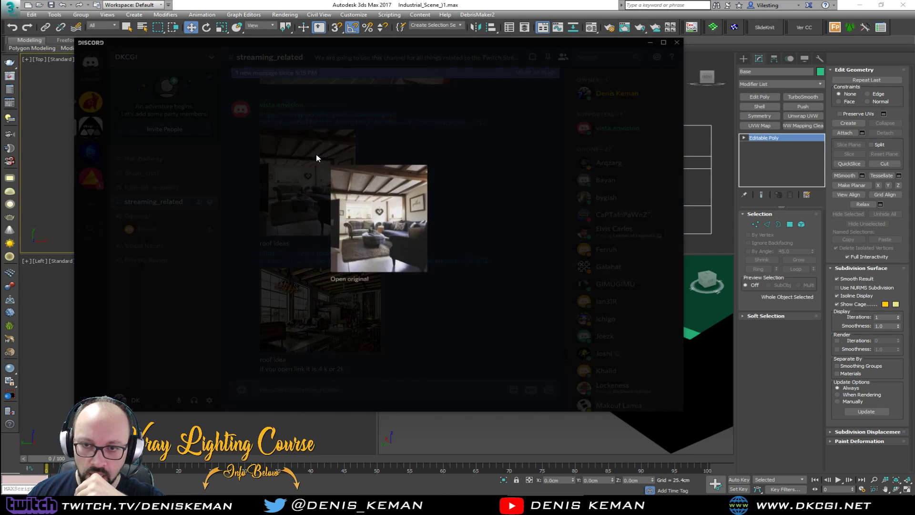
{"action": "left_click", "coordinate": [461, 287]}
{"action": "left_click", "coordinate": [335, 293]}
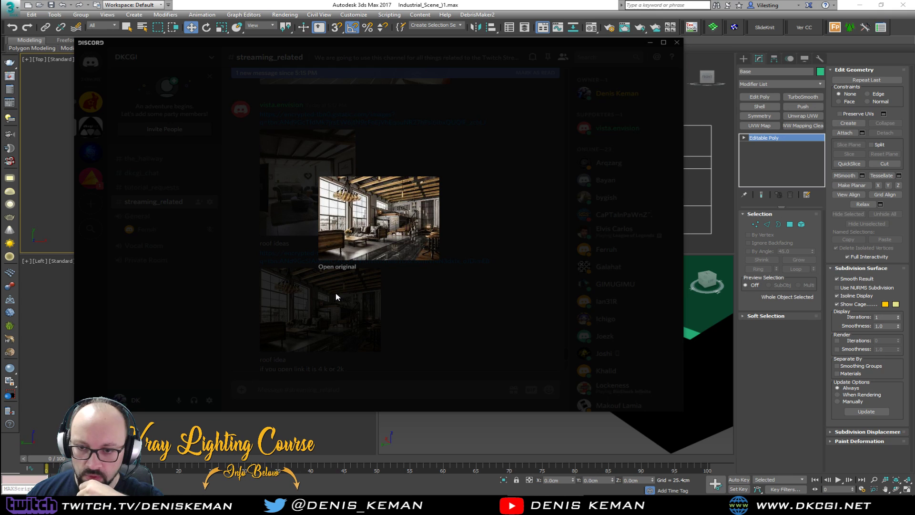
{"action": "left_click", "coordinate": [498, 232]}
{"action": "scroll", "coordinate": [425, 365], "scroll_direction": "down", "scroll_amount": 5}
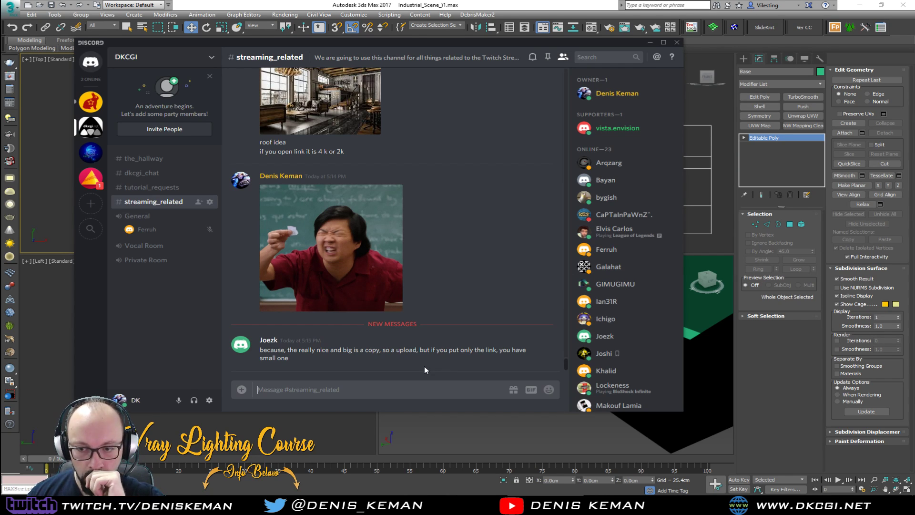
- Move the Discord window off the 3ds Max screen, deselect the Base object and maximize the Perspective view of the room
{"action": "left_click_drag", "start_coordinate": [356, 44], "coordinate": [619, 0]}
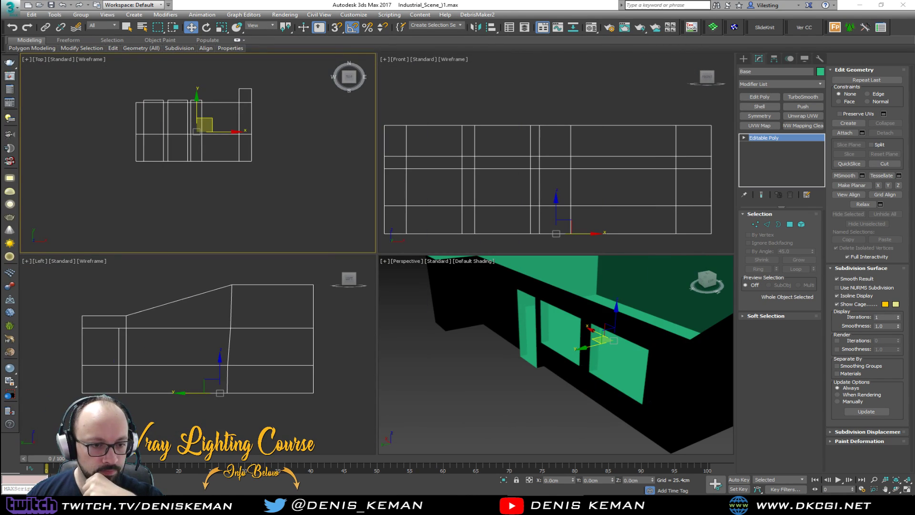
{"action": "left_click", "coordinate": [478, 380]}
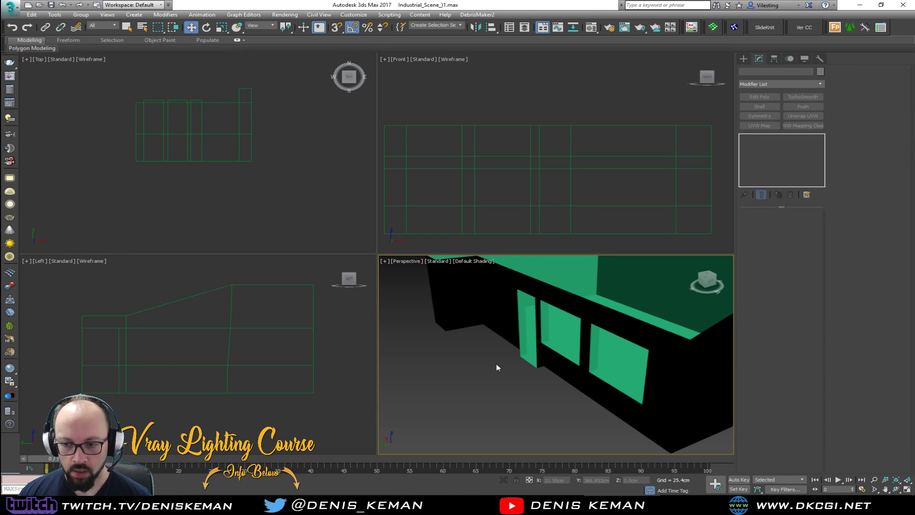
{"action": "middle_click_drag", "start_coordinate": [496, 367], "coordinate": [435, 394], "text": "alt"}
{"action": "key", "text": "alt+w"}
{"action": "middle_click_drag", "start_coordinate": [318, 310], "coordinate": [304, 296], "text": "alt"}
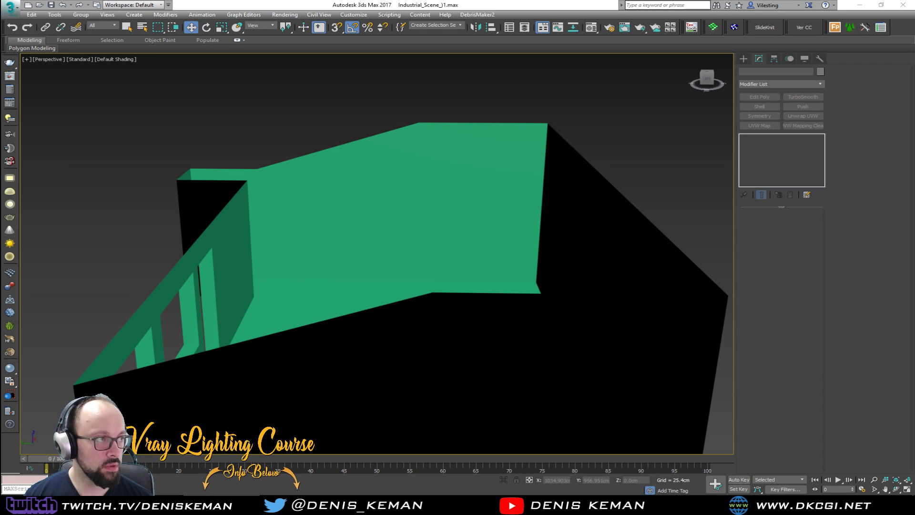
- Switch to the Vivaldi browser to study the wood beam ceiling reference full screen and minimize the browser again
{"action": "key", "text": "alt+Tab"}
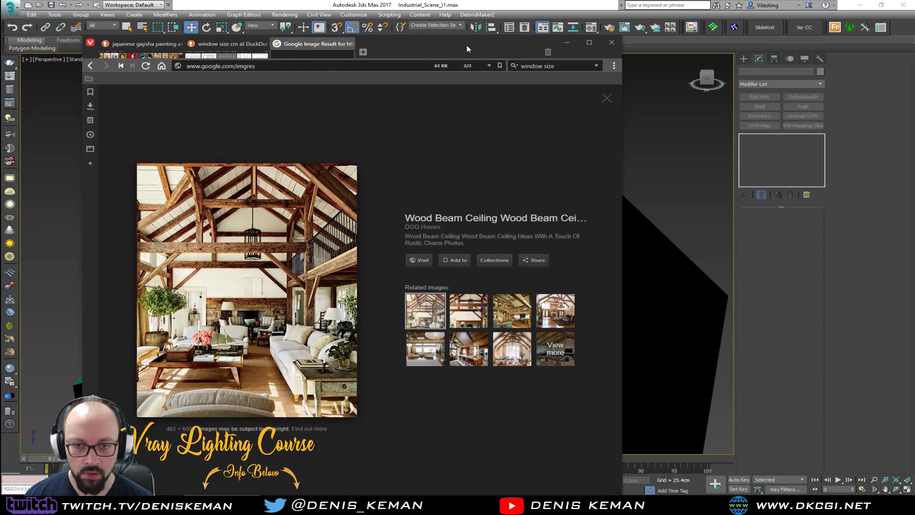
{"action": "double_click", "coordinate": [464, 45]}
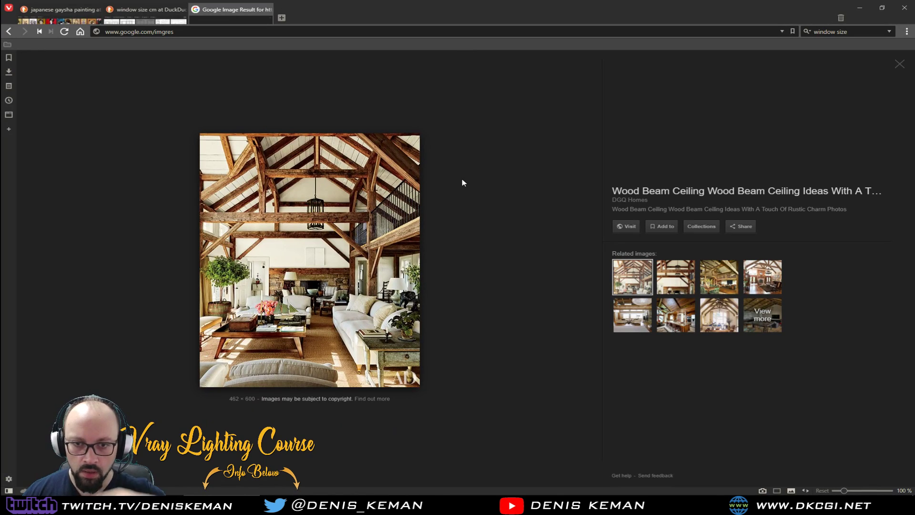
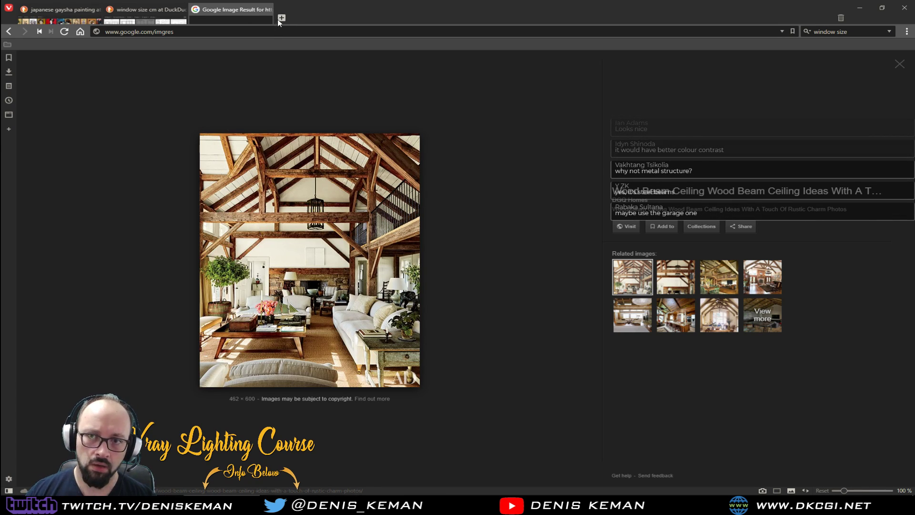
{"action": "key", "text": "super+Down"}
{"action": "key", "text": "super+Down"}
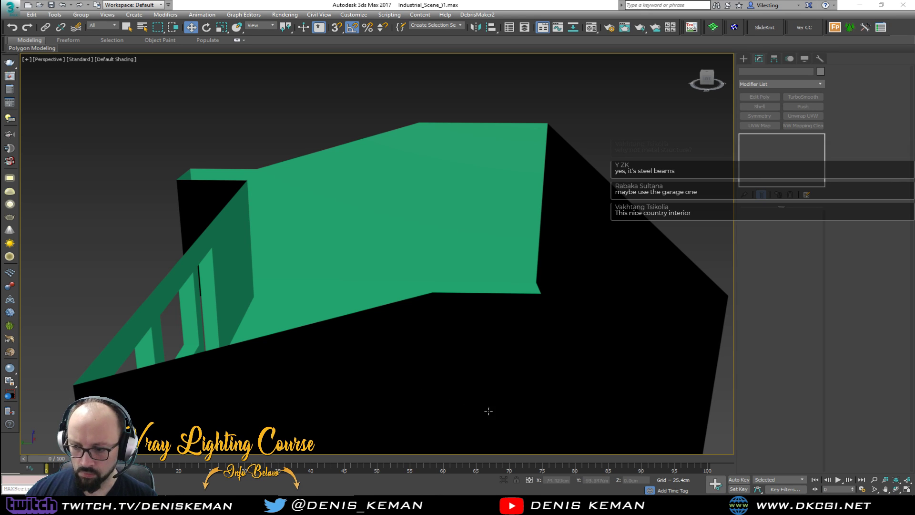
- Switch to Windows Photo Viewer and examine the ceiling beams in the Idea_01 reference image up close
{"action": "key", "text": "alt+Tab"}
{"action": "key", "text": "Left"}
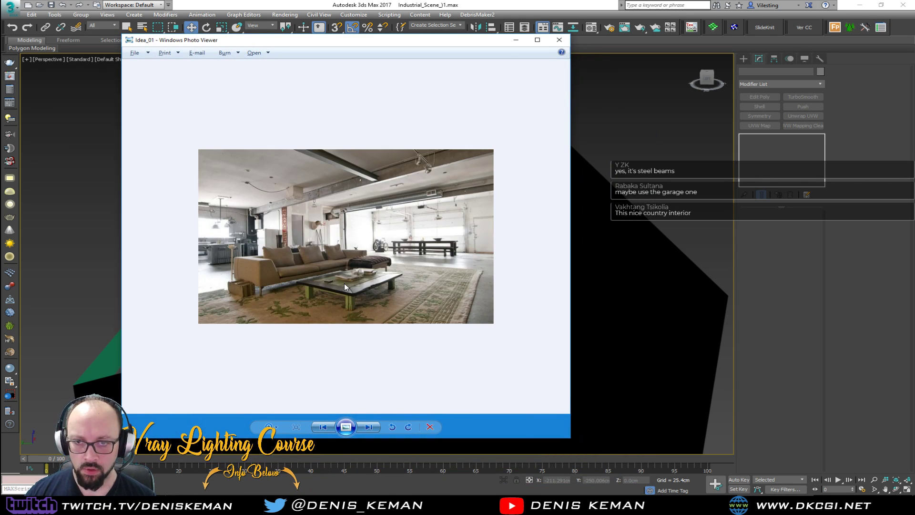
{"action": "scroll", "coordinate": [377, 180], "scroll_direction": "up", "scroll_amount": 3}
{"action": "left_click_drag", "start_coordinate": [342, 153], "coordinate": [379, 153]}
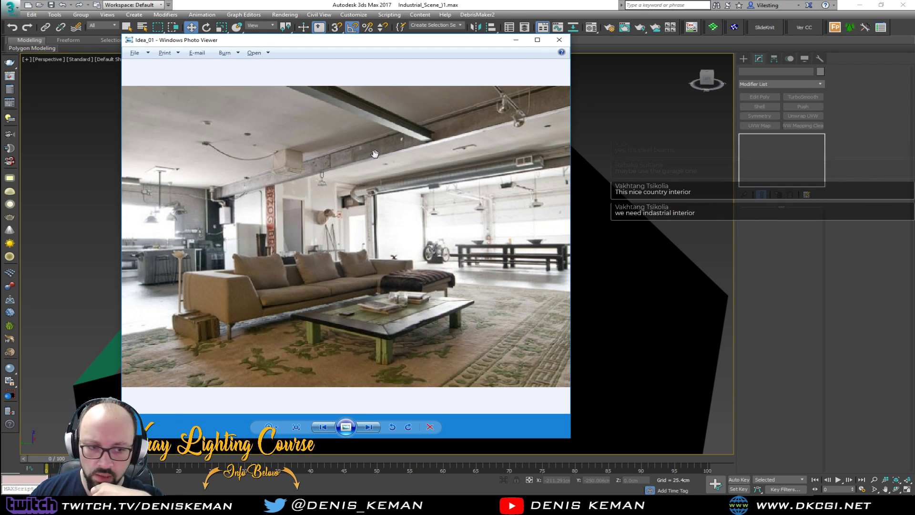
{"action": "scroll", "coordinate": [348, 177], "scroll_direction": "down", "scroll_amount": 3}
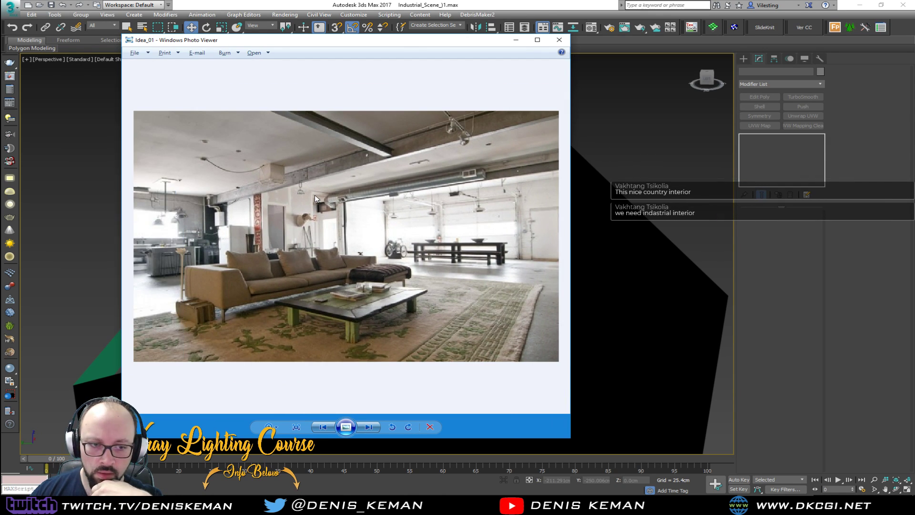
- Compare the ceilings in the reference images from Idea_02 through Idea_05
{"action": "key", "text": "Right"}
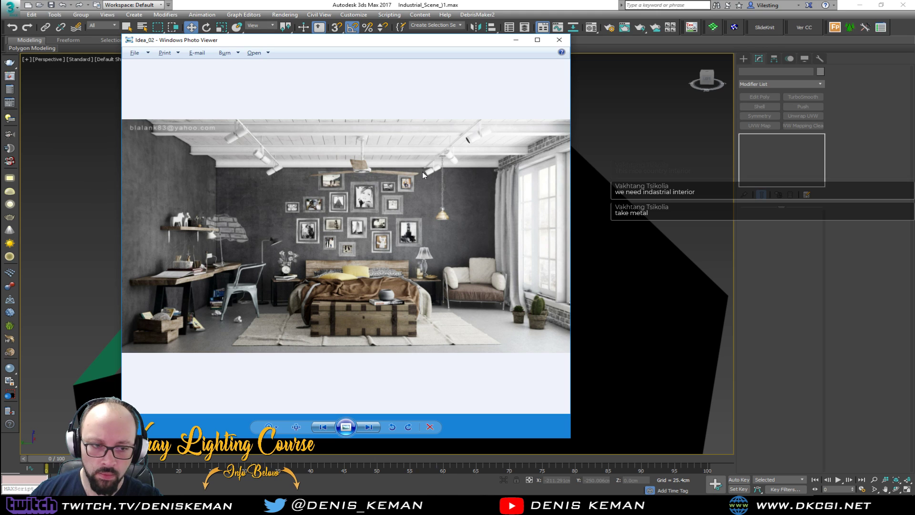
{"action": "key", "text": "Right"}
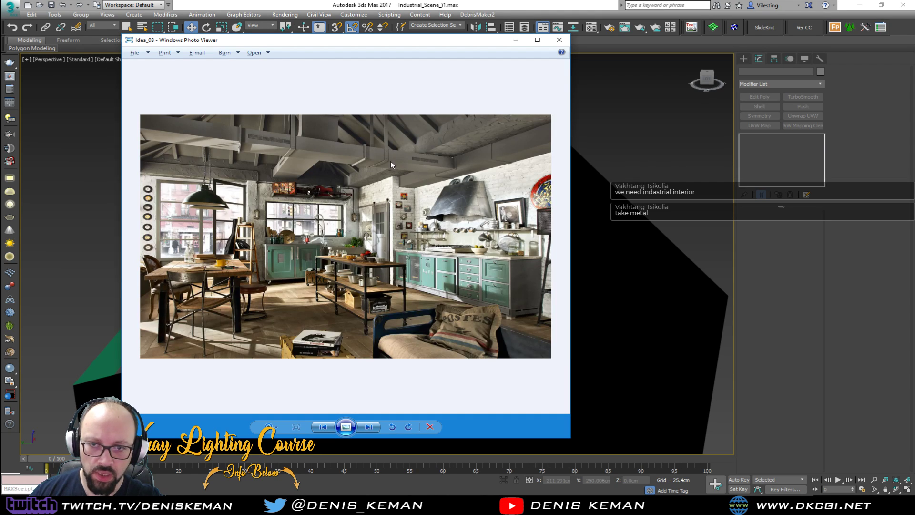
{"action": "key", "text": "Right"}
{"action": "key", "text": "Left"}
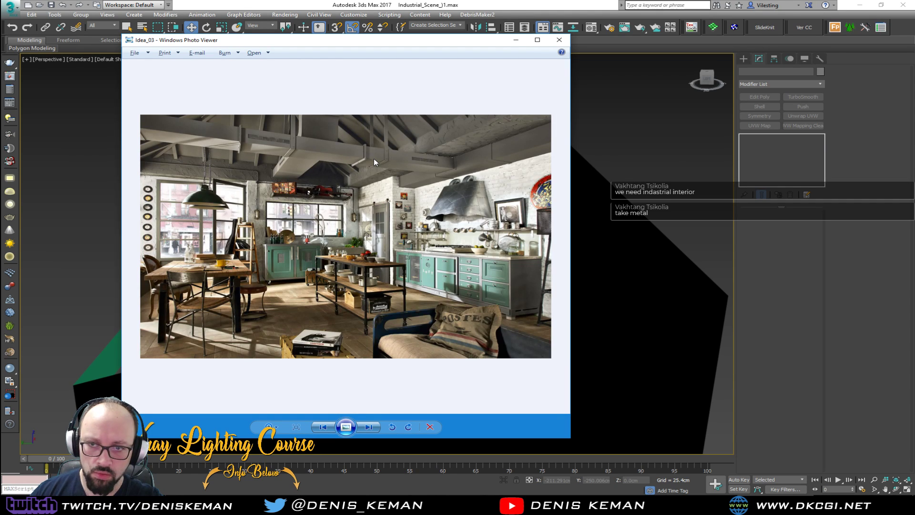
{"action": "key", "text": "Right"}
{"action": "key", "text": "Right"}
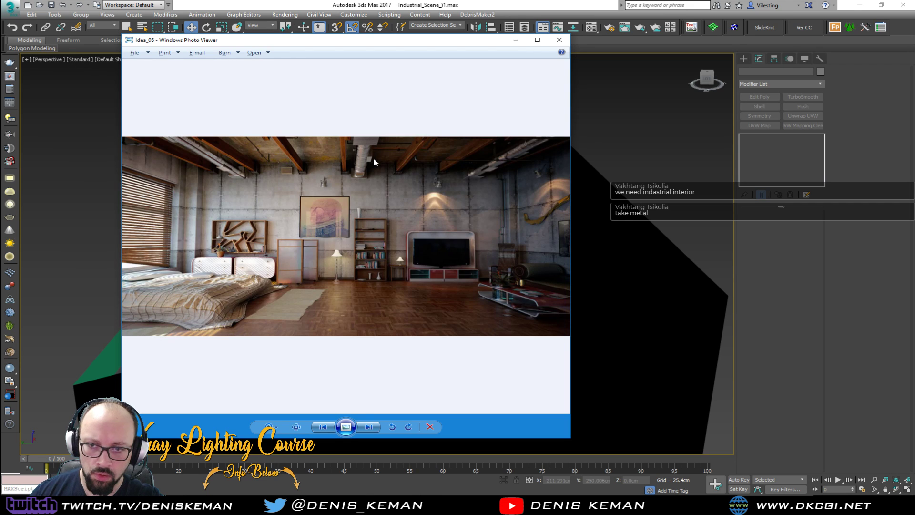
- Examine the wooden beams, ducts and concrete wall across the Idea_05 reference image up close
{"action": "scroll", "coordinate": [309, 170], "scroll_direction": "up", "scroll_amount": 4}
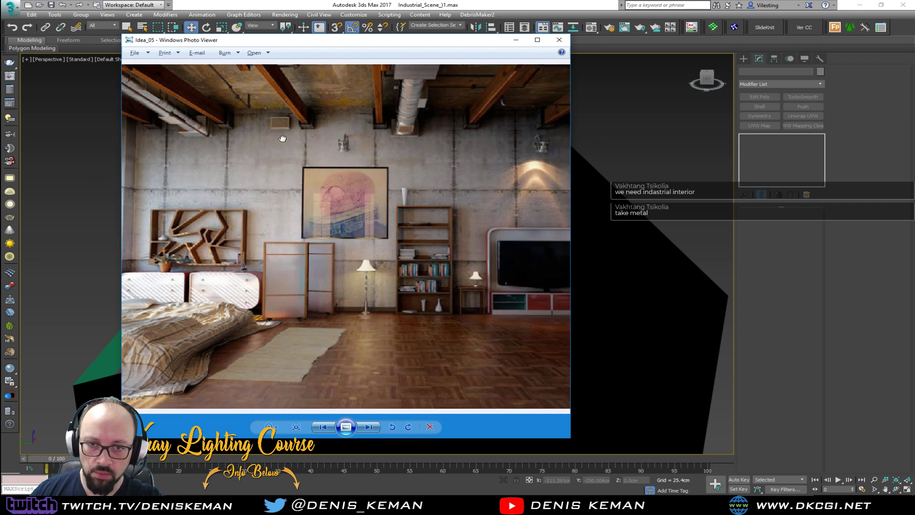
{"action": "left_click_drag", "start_coordinate": [281, 233], "coordinate": [332, 234]}
{"action": "left_click_drag", "start_coordinate": [421, 139], "coordinate": [275, 140]}
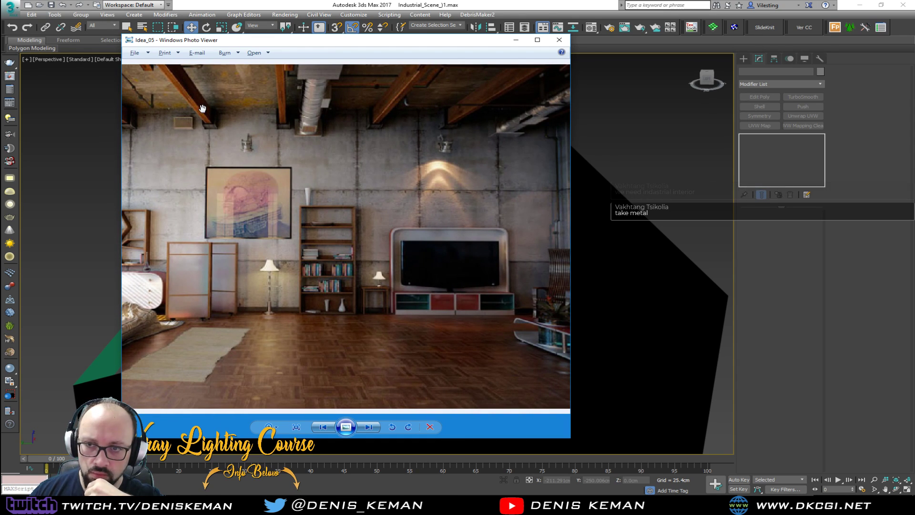
{"action": "left_click_drag", "start_coordinate": [188, 101], "coordinate": [372, 173]}
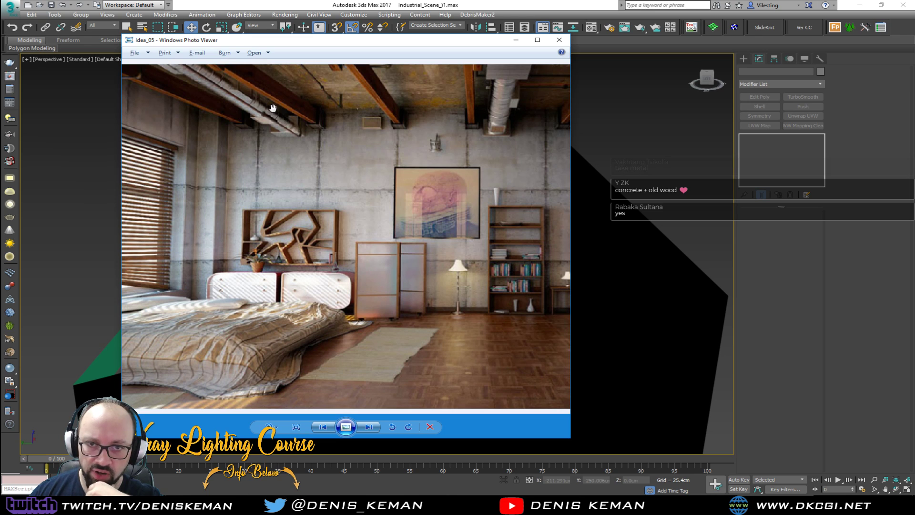
{"action": "left_click_drag", "start_coordinate": [437, 148], "coordinate": [225, 158]}
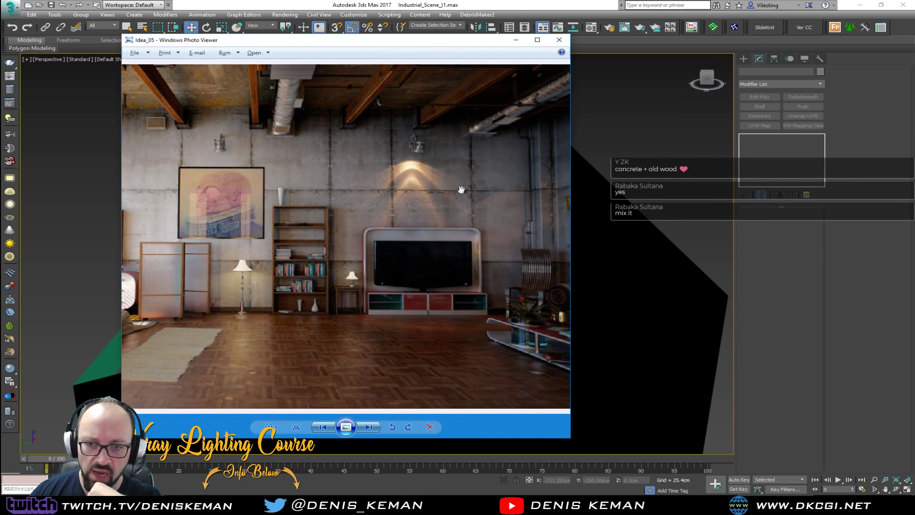
{"action": "left_click_drag", "start_coordinate": [491, 192], "coordinate": [346, 191]}
{"action": "mouse_move", "coordinate": [270, 231]}
{"action": "left_mouse_down"}
{"action": "mouse_move", "coordinate": [496, 230]}
{"action": "mouse_move", "coordinate": [462, 221]}
{"action": "left_mouse_up"}
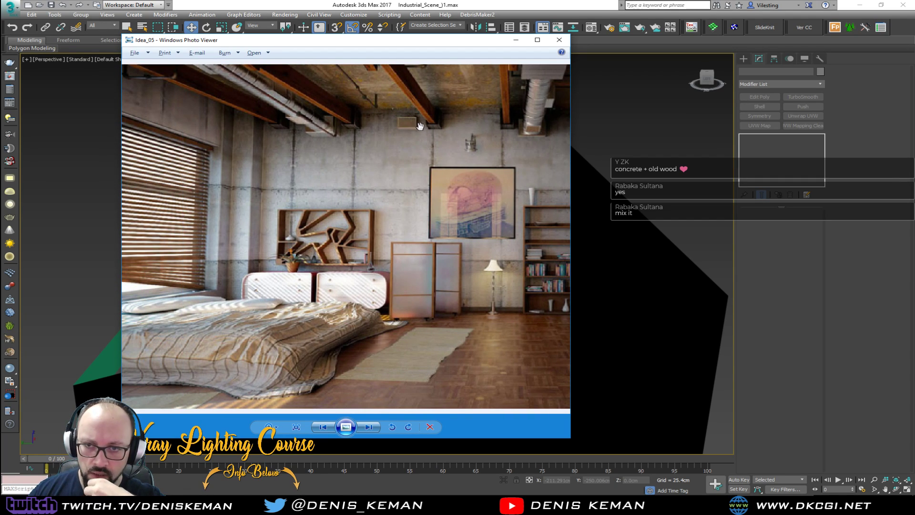
- Examine the far wall and ceiling of the Idea_05 reference image, then minimize the photo viewer to return to the 3ds Max scene
{"action": "left_click_drag", "start_coordinate": [497, 138], "coordinate": [356, 147]}
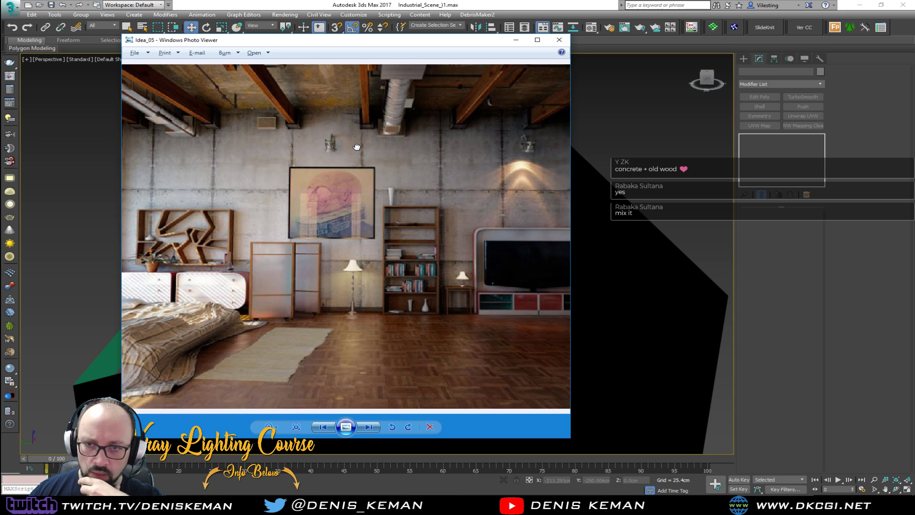
{"action": "left_click", "coordinate": [515, 40]}
{"action": "middle_click_drag", "start_coordinate": [339, 154], "coordinate": [341, 241], "text": "alt"}
- Draw a box about 39 cm wide and 17 cm high on the floor beside the end of the window wall
{"action": "left_click", "coordinate": [744, 59]}
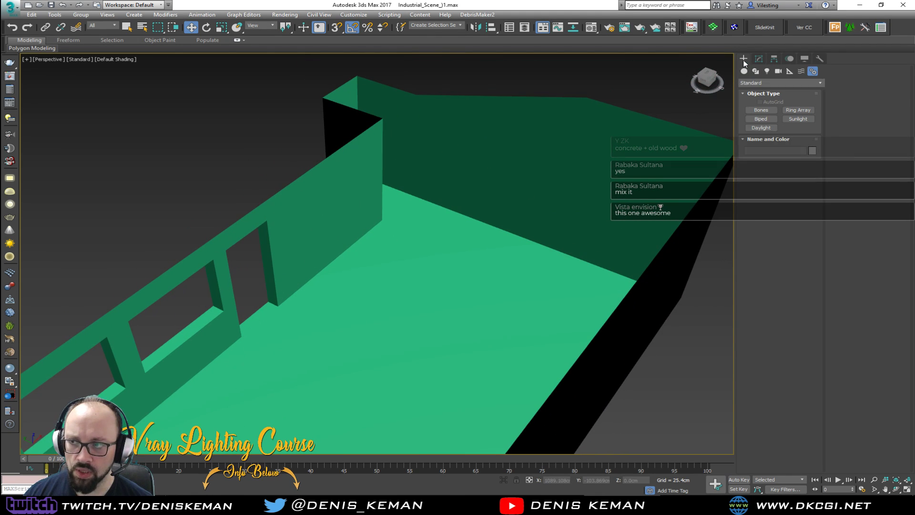
{"action": "left_click", "coordinate": [744, 71]}
{"action": "left_click", "coordinate": [761, 110]}
{"action": "left_click_drag", "start_coordinate": [383, 237], "coordinate": [378, 235]}
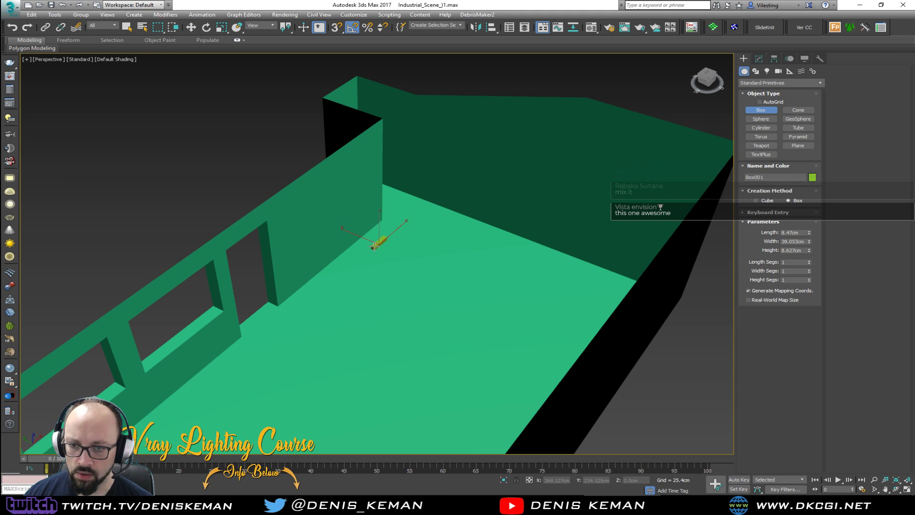
{"action": "scroll", "coordinate": [382, 240], "scroll_direction": "up", "scroll_amount": 5}
{"action": "scroll", "coordinate": [400, 229], "scroll_direction": "down", "scroll_amount": 4}
{"action": "left_click", "coordinate": [415, 208]}
{"action": "middle_click_drag", "start_coordinate": [415, 208], "coordinate": [429, 230], "text": "alt"}
{"action": "key", "text": "w"}
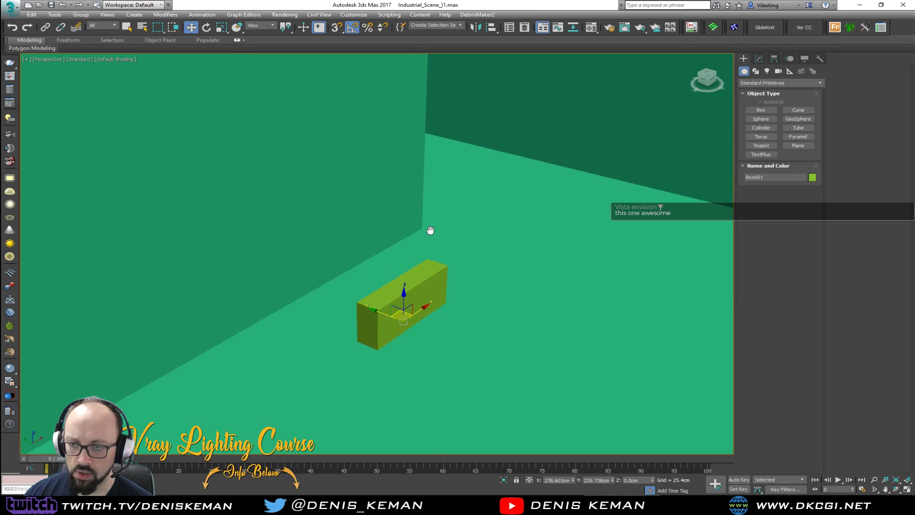
- Set the box's length to 10 cm, width to 40 cm and height to 20 cm
{"action": "left_click", "coordinate": [758, 59]}
{"action": "double_click", "coordinate": [789, 224]}
{"action": "type", "text": "10"}
{"action": "key", "text": "Return"}
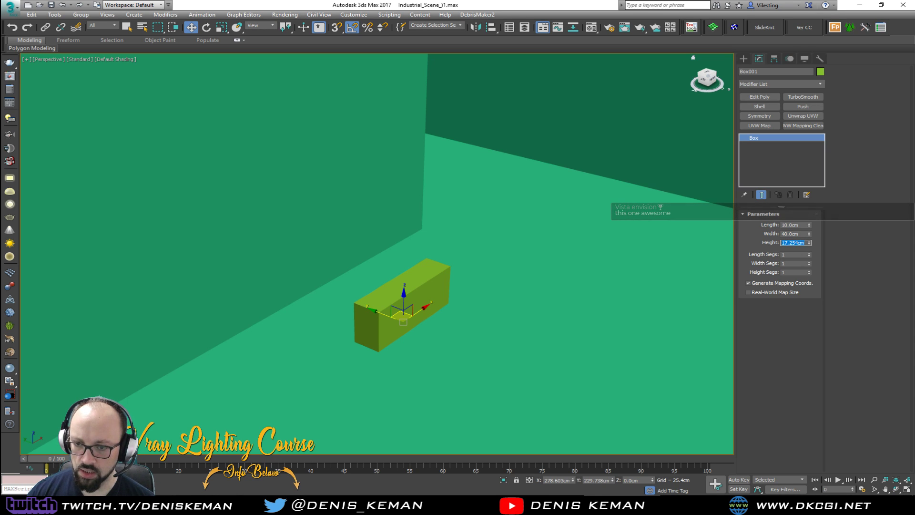
{"action": "type", "text": "20"}
{"action": "key", "text": "Return"}
- Raise the box and move it against the window wall's inner face, near the upper corner
{"action": "left_click_drag", "start_coordinate": [400, 315], "coordinate": [401, 158]}
{"action": "scroll", "coordinate": [408, 257], "scroll_direction": "down", "scroll_amount": 5}
{"action": "left_click_drag", "start_coordinate": [407, 258], "coordinate": [352, 121]}
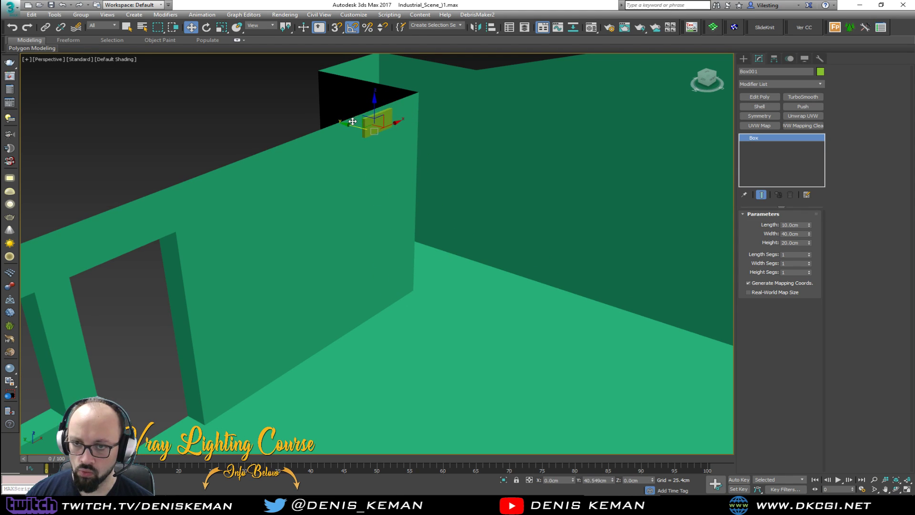
{"action": "key", "text": "z"}
{"action": "scroll", "coordinate": [382, 158], "scroll_direction": "down", "scroll_amount": 2}
{"action": "scroll", "coordinate": [382, 157], "scroll_direction": "down", "scroll_amount": 2}
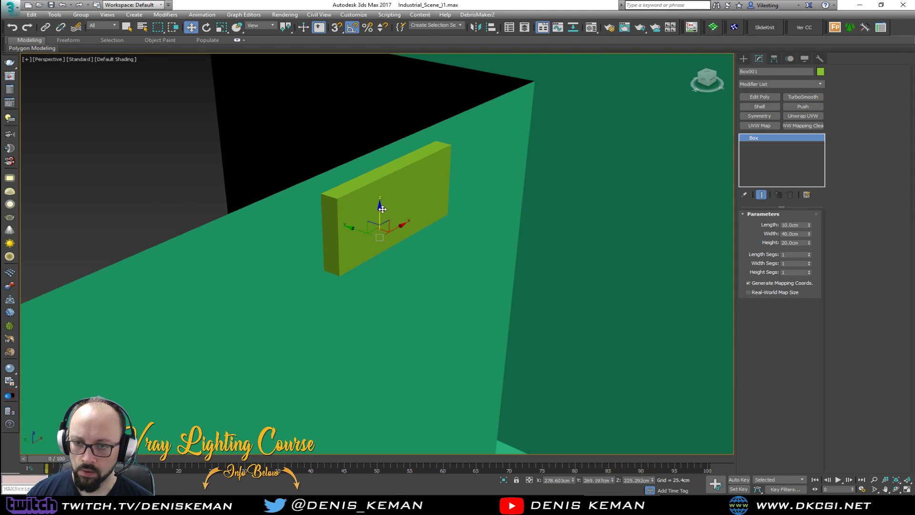
- Snap the box vertically so its top aligns with the wall's top edge, and set its height to 15 cm
{"action": "left_click_drag", "start_coordinate": [339, 201], "coordinate": [534, 85]}
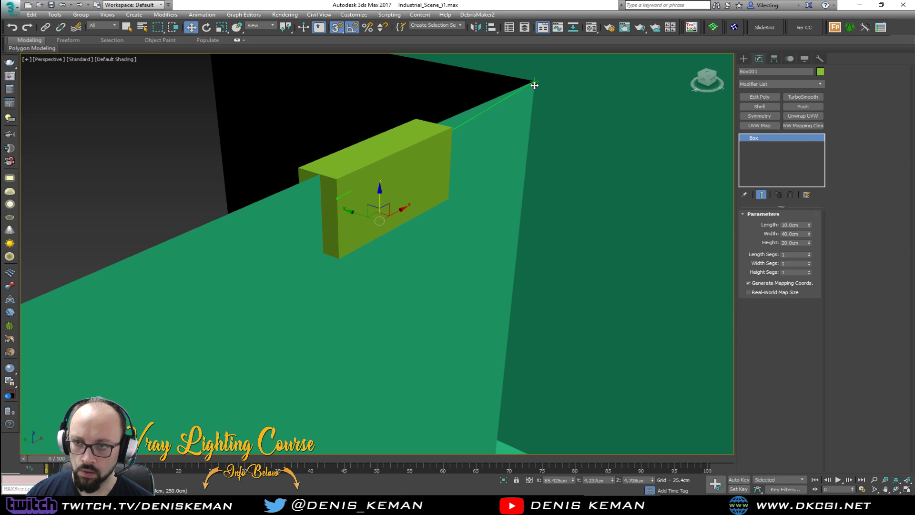
{"action": "middle_click_drag", "start_coordinate": [503, 138], "coordinate": [505, 123], "text": "alt"}
{"action": "middle_click_drag", "start_coordinate": [383, 201], "coordinate": [407, 213], "text": "alt"}
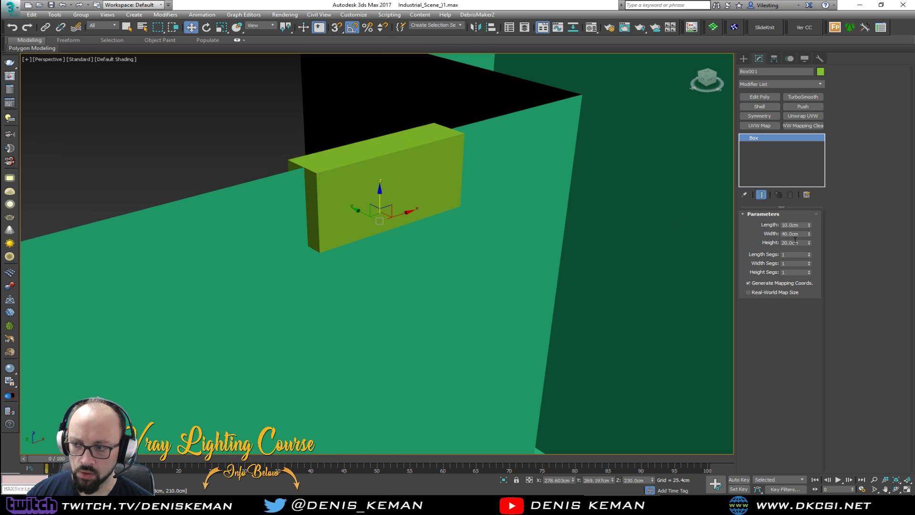
{"action": "type", "text": "15"}
{"action": "key", "text": "Return"}
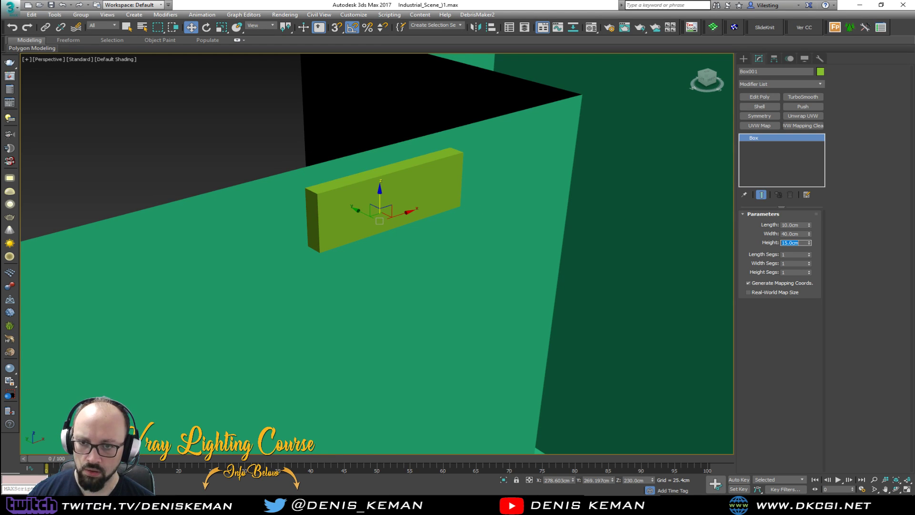
{"action": "middle_click_drag", "start_coordinate": [385, 228], "coordinate": [392, 205], "text": "alt"}
{"action": "scroll", "coordinate": [392, 205], "scroll_direction": "down", "scroll_amount": 10}
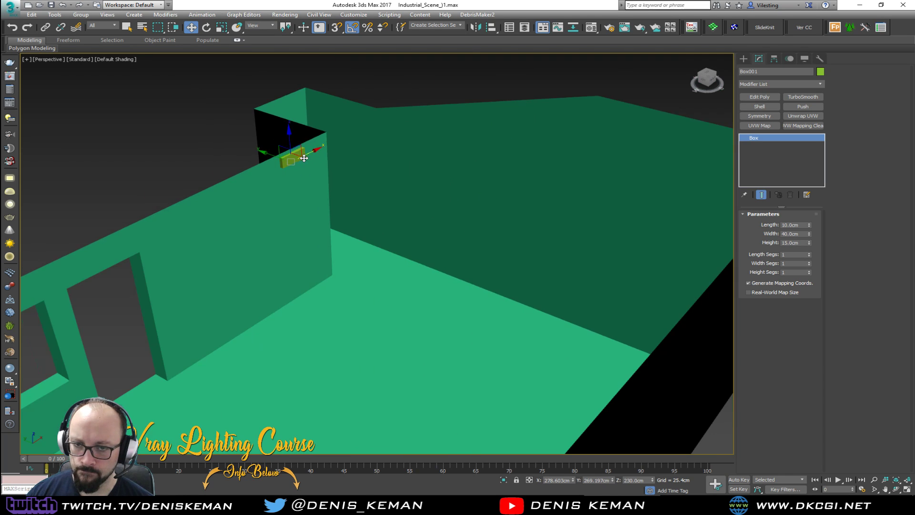
- Clone the box as one copy straight across the room along the Y axis to the opposite wall
{"action": "scroll", "coordinate": [347, 175], "scroll_direction": "up", "scroll_amount": 2}
{"action": "middle_click_drag", "start_coordinate": [370, 174], "coordinate": [321, 179]}
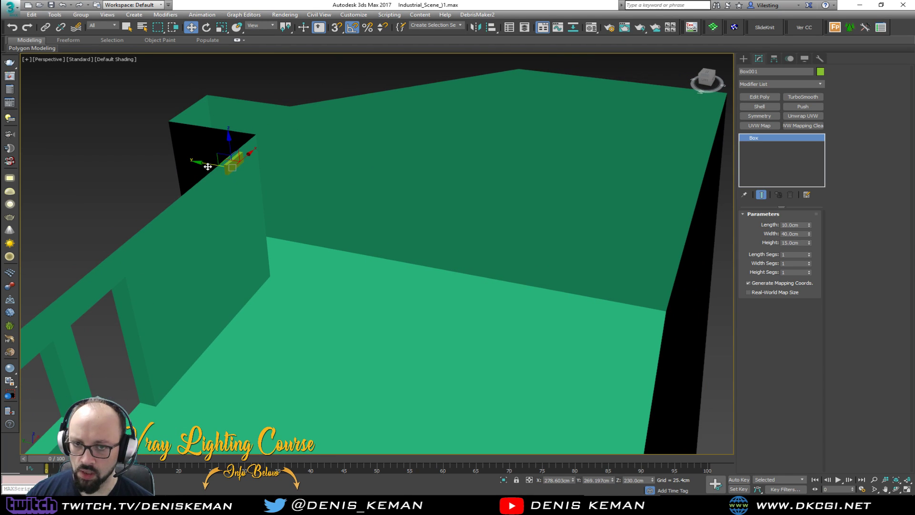
{"action": "mouse_move", "coordinate": [210, 168]}
{"action": "left_mouse_down", "text": "shift"}
{"action": "mouse_move", "coordinate": [277, 171]}
{"action": "mouse_move", "coordinate": [670, 251]}
{"action": "left_mouse_up", "text": "shift"}
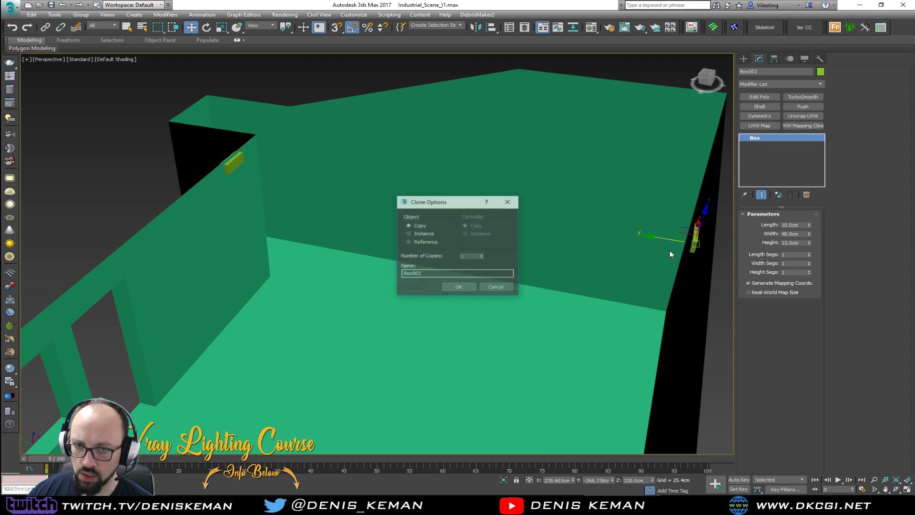
{"action": "left_click", "coordinate": [457, 287]}
- Isolate the two boxes, add an Edit Poly modifier to the original box and attach the copy to it
{"action": "middle_click_drag", "start_coordinate": [391, 176], "coordinate": [215, 225]}
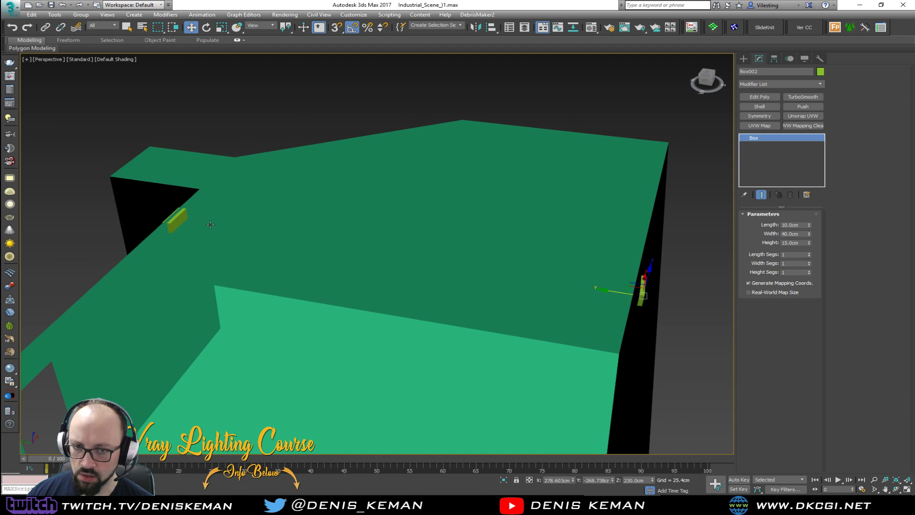
{"action": "left_click", "coordinate": [465, 276]}
{"action": "key", "text": "alt+h"}
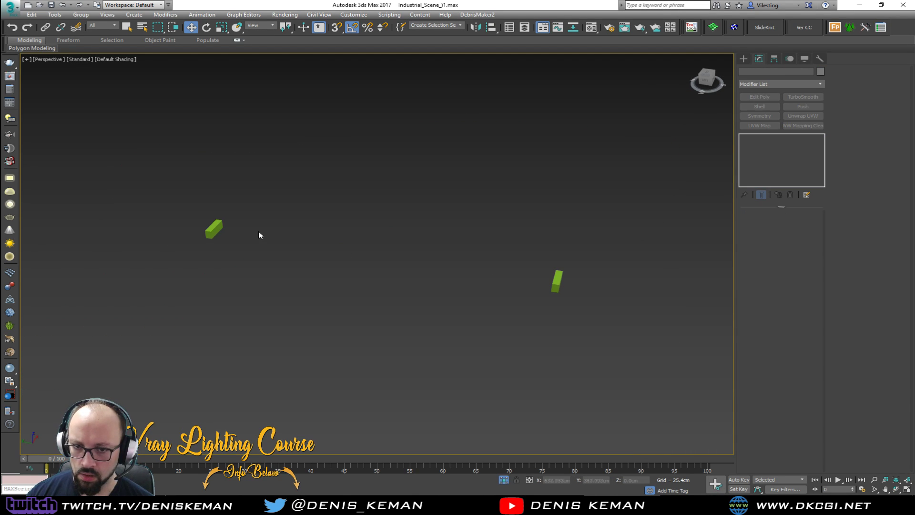
{"action": "left_click", "coordinate": [217, 228]}
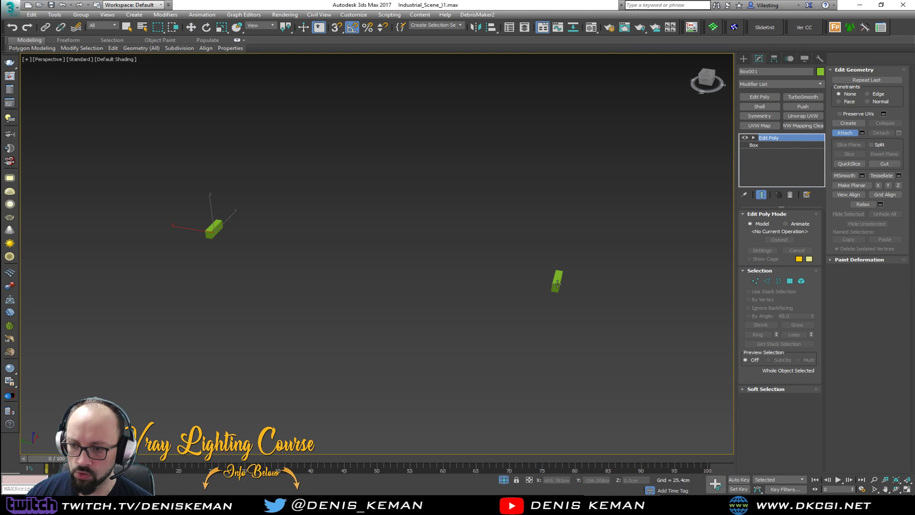
{"action": "key", "text": "w"}
- Inset the two inner polygons of the end blocks that face each other by 3 cm
{"action": "middle_click_drag", "start_coordinate": [222, 233], "coordinate": [384, 130], "text": "alt"}
{"action": "key", "text": "4"}
{"action": "left_click", "coordinate": [214, 229]}
{"action": "left_click", "coordinate": [394, 101], "text": "ctrl"}
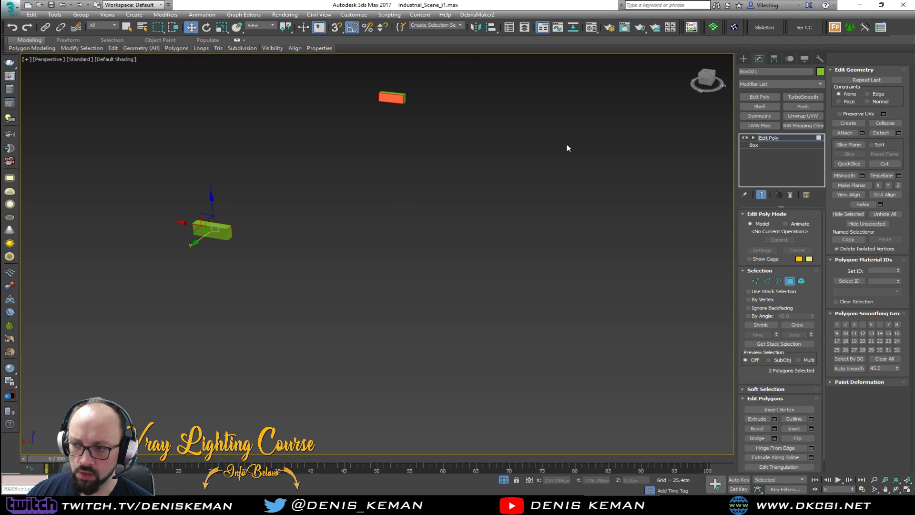
{"action": "left_click", "coordinate": [811, 429]}
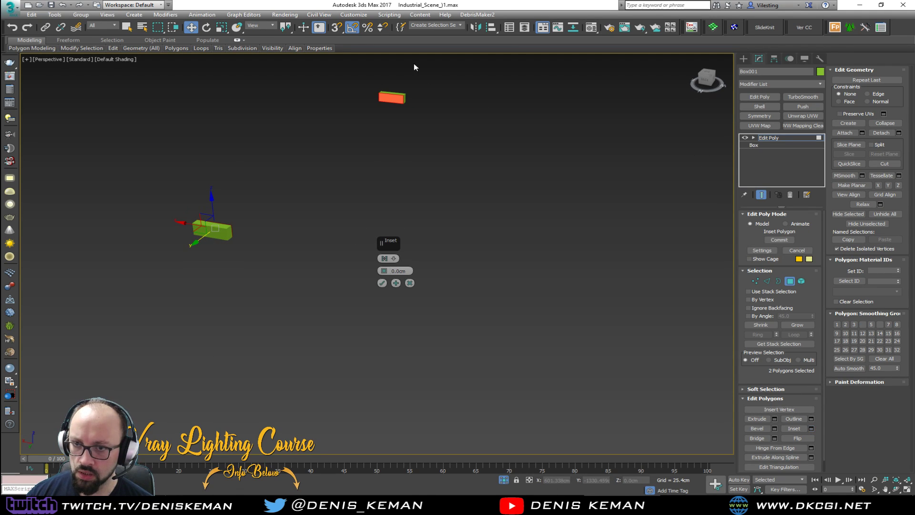
{"action": "key", "text": "z"}
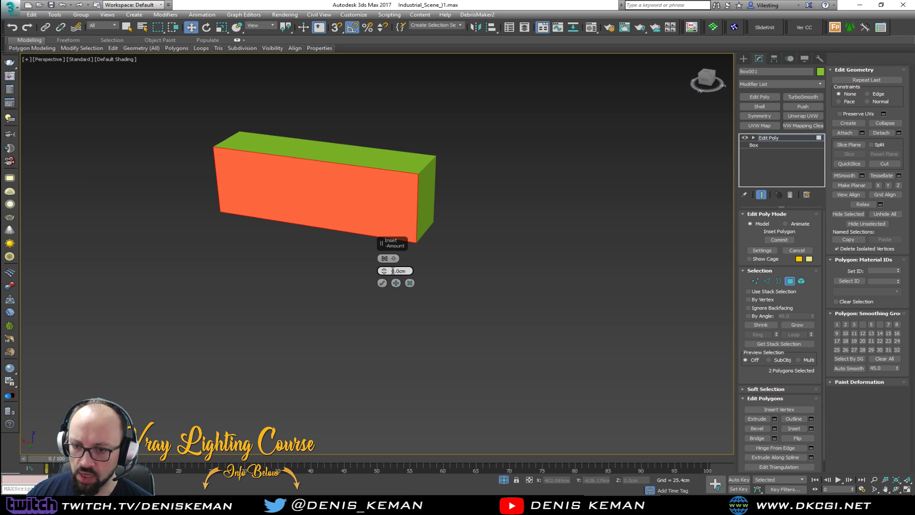
{"action": "type", "text": "3"}
{"action": "key", "text": "Return"}
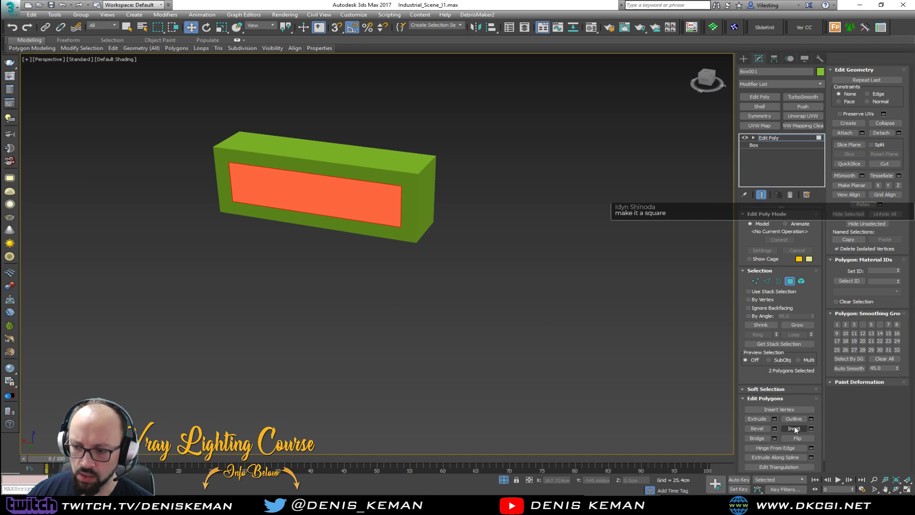
- Bridge the two inset polygons into one continuous beam, leave polygon editing and turn on edged faces
{"action": "left_click", "coordinate": [758, 438]}
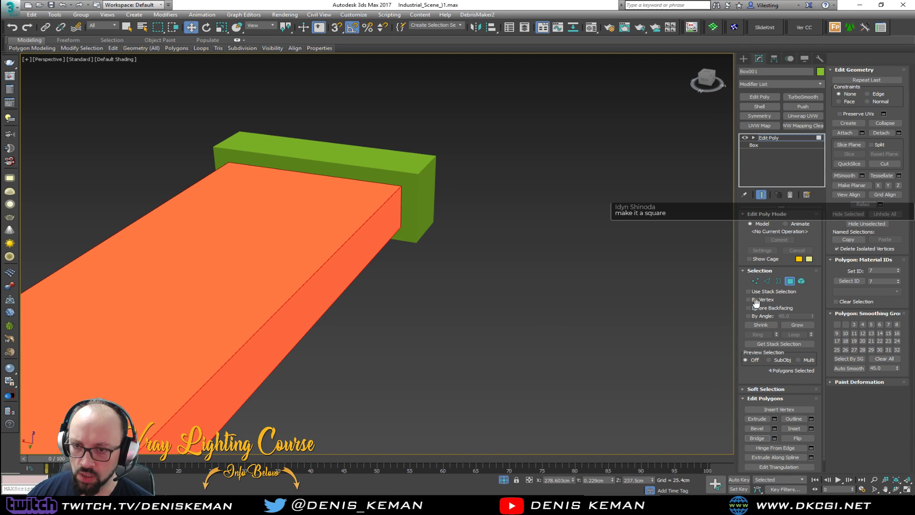
{"action": "left_click", "coordinate": [790, 281]}
{"action": "key", "text": "F4"}
{"action": "scroll", "coordinate": [472, 173], "scroll_direction": "down", "scroll_amount": 10}
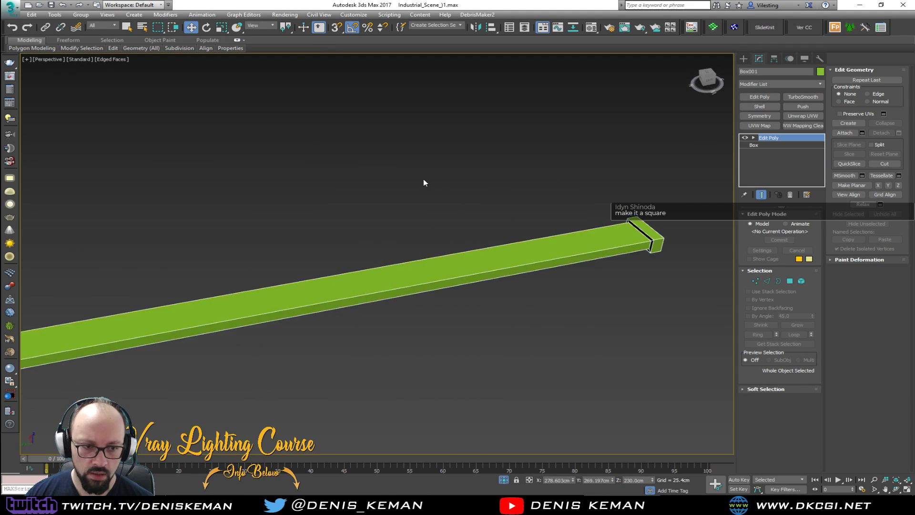
{"action": "scroll", "coordinate": [384, 182], "scroll_direction": "down", "scroll_amount": 5}
- End the beam's isolation to check it inside the room, and start unhiding all hidden objects
{"action": "right_click", "coordinate": [328, 165]}
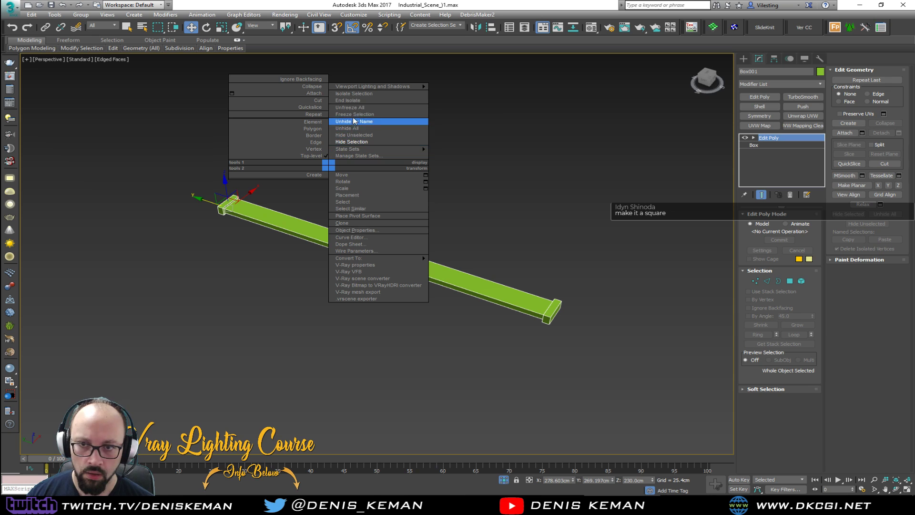
{"action": "left_click", "coordinate": [359, 100]}
{"action": "middle_click_drag", "start_coordinate": [350, 191], "coordinate": [289, 271], "text": "alt"}
{"action": "scroll", "coordinate": [218, 218], "scroll_direction": "up", "scroll_amount": 4}
{"action": "scroll", "coordinate": [337, 235], "scroll_direction": "down", "scroll_amount": 5}
{"action": "middle_click_drag", "start_coordinate": [337, 235], "coordinate": [382, 227], "text": "alt"}
{"action": "right_click", "coordinate": [381, 232]}
{"action": "left_click", "coordinate": [408, 194]}
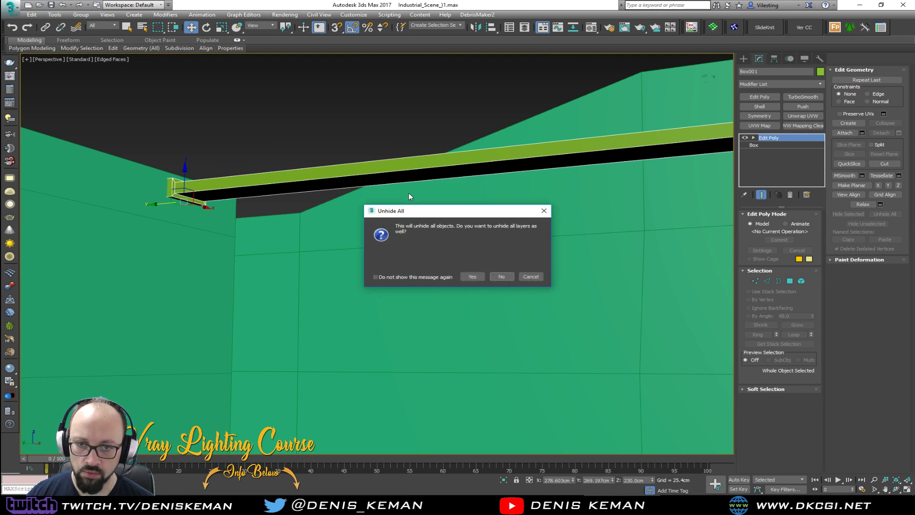
- Unhide all objects including their layers, and lower the ceiling beam to about Z 222 cm
{"action": "left_click", "coordinate": [472, 276]}
{"action": "middle_click_drag", "start_coordinate": [382, 224], "coordinate": [281, 93], "text": "alt"}
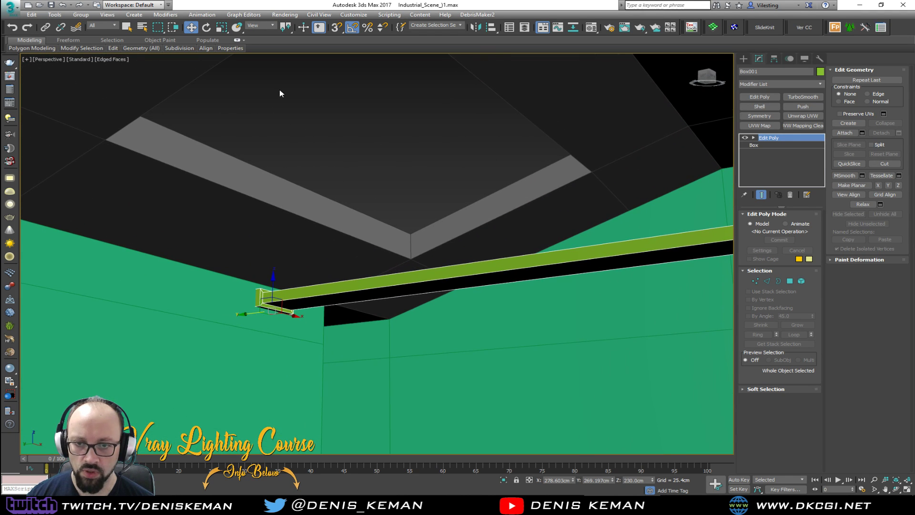
{"action": "middle_click_drag", "start_coordinate": [402, 292], "coordinate": [267, 243], "text": "alt"}
{"action": "scroll", "coordinate": [387, 297], "scroll_direction": "down", "scroll_amount": 10}
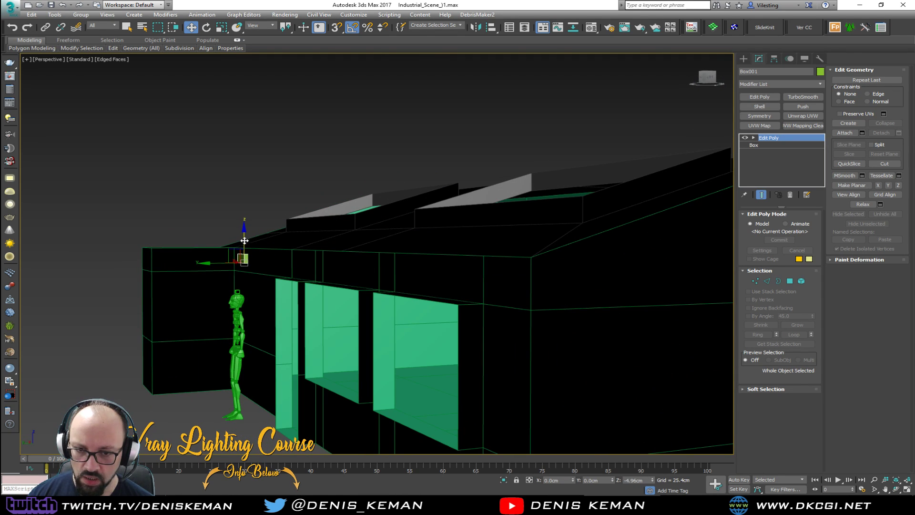
- Copy the beam along X at even spacing across the building and delete the surplus copy
{"action": "middle_click_drag", "start_coordinate": [244, 242], "coordinate": [147, 292], "text": "alt"}
{"action": "key", "text": "F3"}
{"action": "middle_click_drag", "start_coordinate": [240, 224], "coordinate": [287, 223]}
{"action": "left_click_drag", "start_coordinate": [412, 170], "coordinate": [316, 179], "text": "shift"}
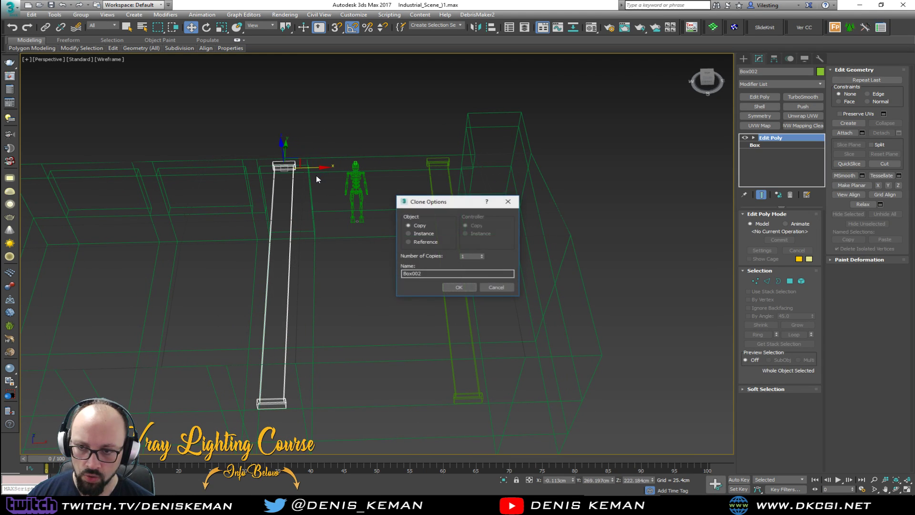
{"action": "left_click", "coordinate": [461, 287]}
{"action": "middle_click_drag", "start_coordinate": [210, 199], "coordinate": [391, 193], "text": "alt"}
{"action": "key", "text": "Delete"}
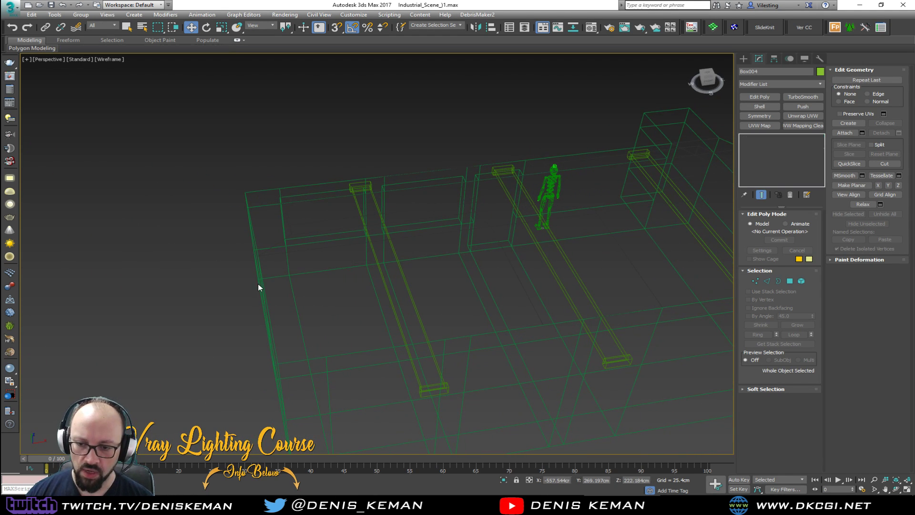
- Return to shaded display and hide the roof so the beams inside the building are exposed
{"action": "key", "text": "F3"}
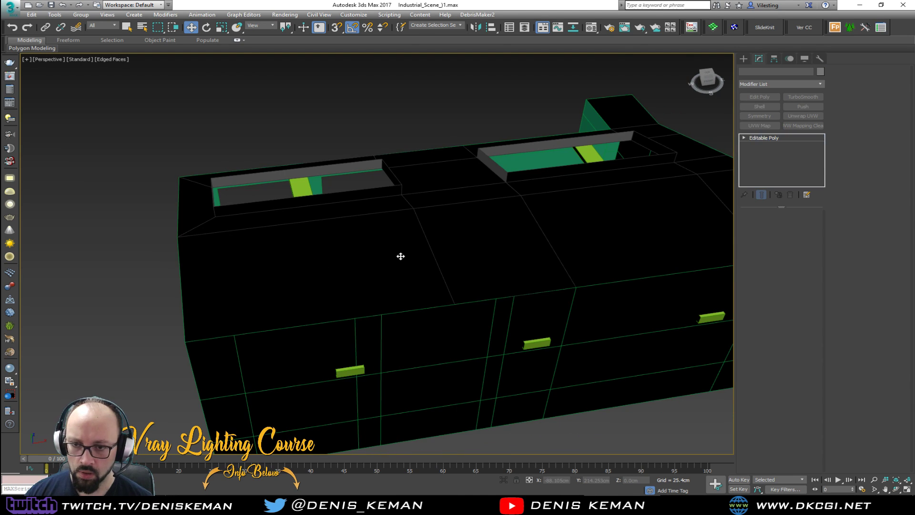
{"action": "left_click", "coordinate": [401, 256]}
{"action": "right_click", "coordinate": [400, 256]}
{"action": "left_click", "coordinate": [443, 231]}
{"action": "middle_click_drag", "start_coordinate": [443, 231], "coordinate": [328, 261], "text": "alt"}
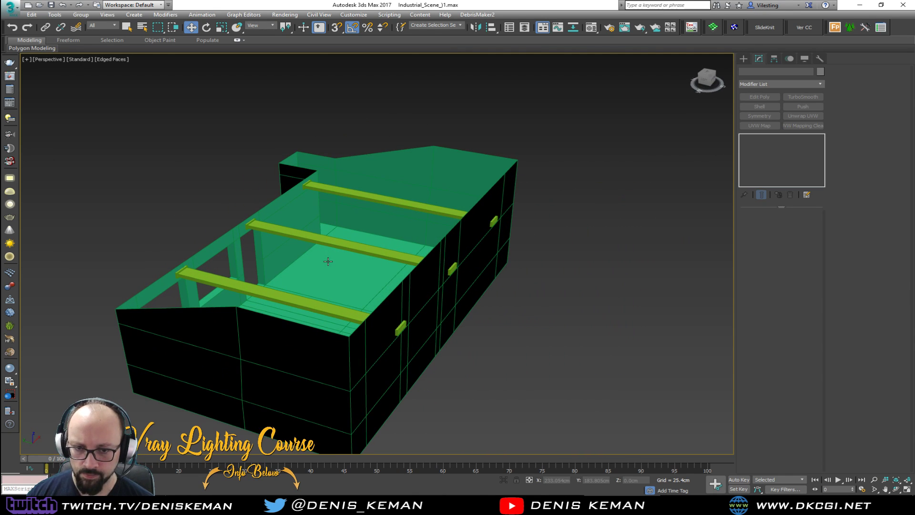
- Delete the two copied beams, keeping only the original beam
{"action": "scroll", "coordinate": [327, 261], "scroll_direction": "up", "scroll_amount": 2}
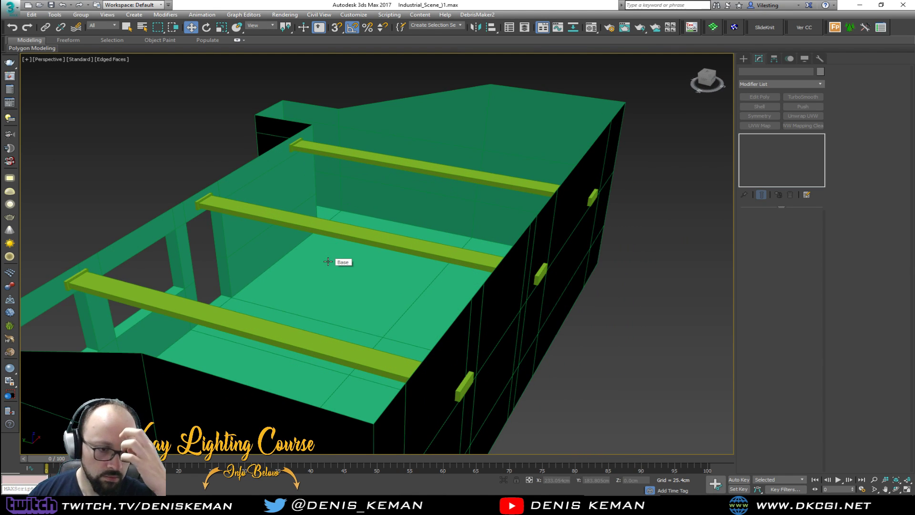
{"action": "left_click", "coordinate": [223, 318]}
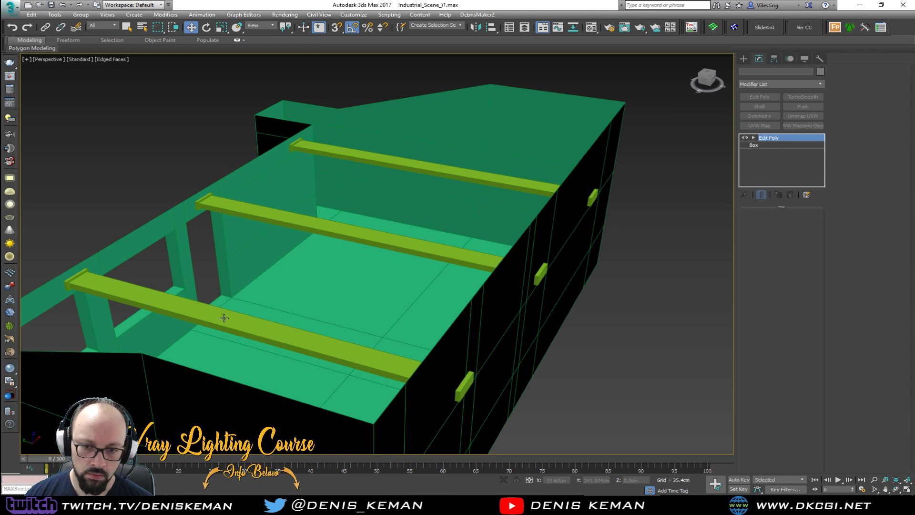
{"action": "left_click", "coordinate": [330, 232], "text": "ctrl"}
{"action": "key", "text": "Delete"}
- Clone the remaining beam as two instances along X, spaced about 286 cm apart
{"action": "left_click", "coordinate": [395, 164]}
{"action": "middle_click_drag", "start_coordinate": [394, 163], "coordinate": [378, 103], "text": "alt"}
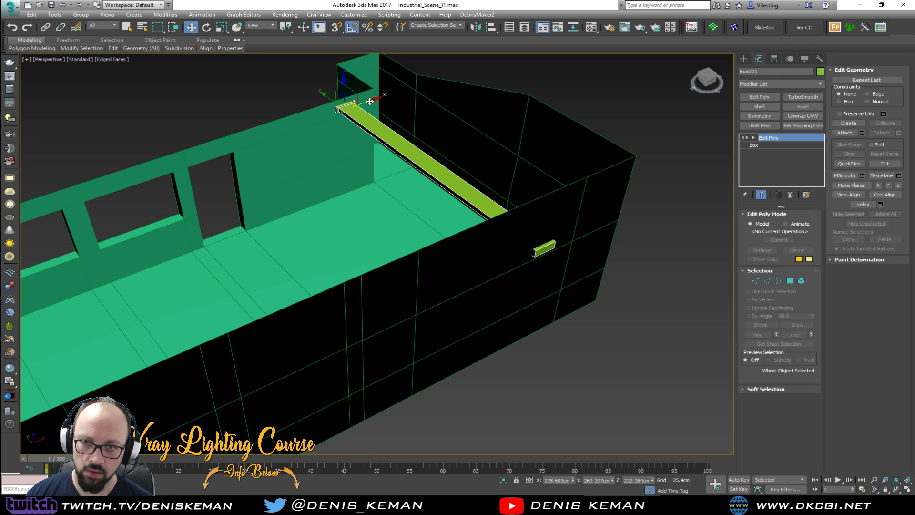
{"action": "left_click_drag", "start_coordinate": [305, 130], "coordinate": [233, 153], "text": "shift"}
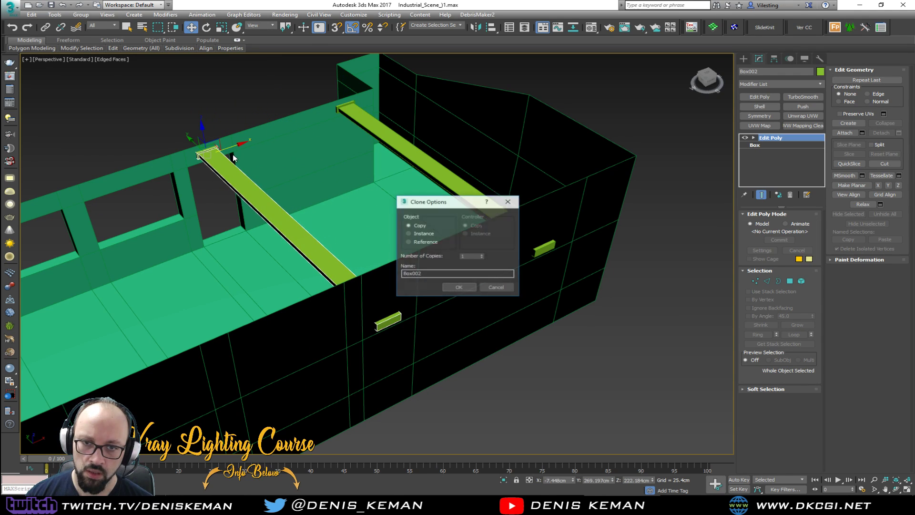
{"action": "left_click", "coordinate": [463, 288]}
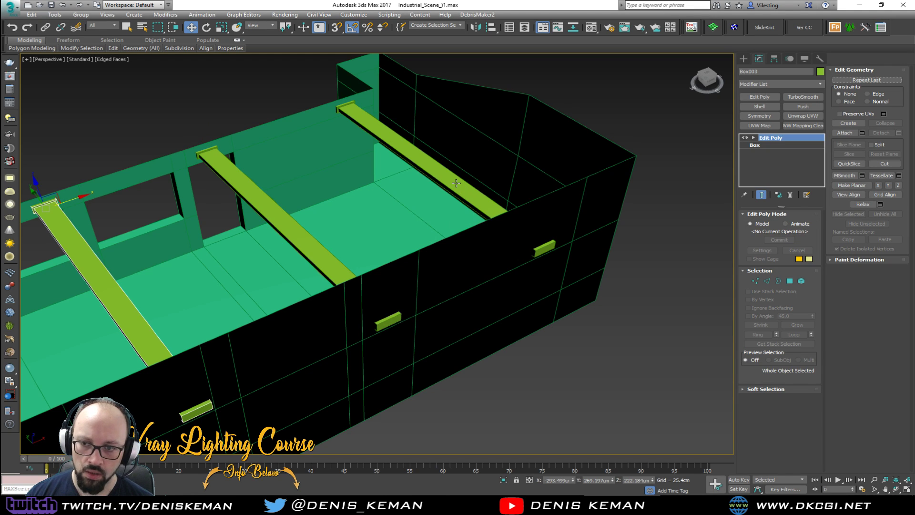
{"action": "key", "text": "4"}
{"action": "left_click", "coordinate": [543, 247]}
{"action": "key", "text": "z"}
{"action": "middle_click_drag", "start_coordinate": [344, 224], "coordinate": [451, 298], "text": "alt"}
{"action": "left_click", "coordinate": [429, 337]}
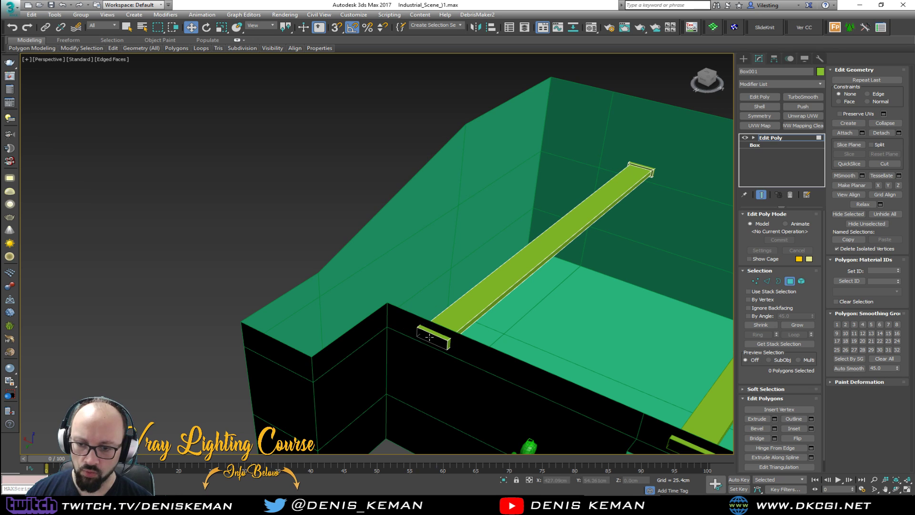
{"action": "middle_click_drag", "start_coordinate": [496, 290], "coordinate": [529, 238], "text": "alt"}
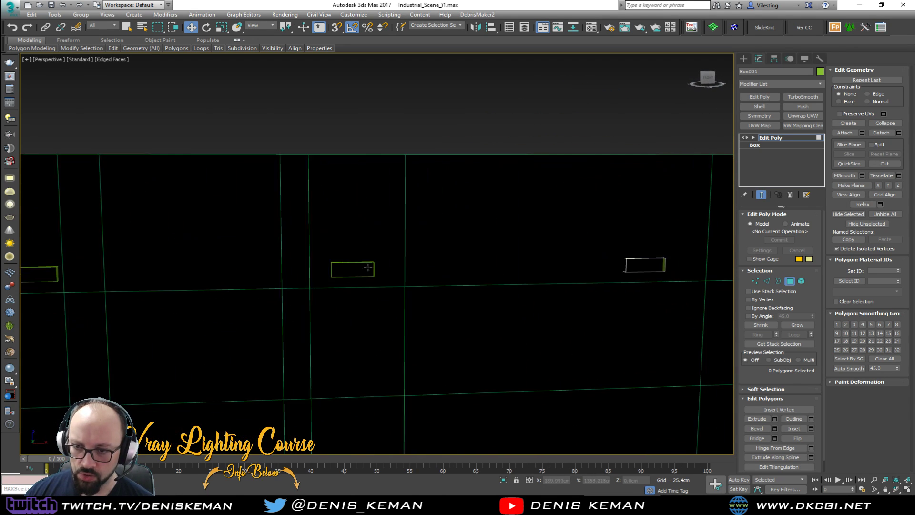
- Deepen the beams by selecting the original beam's 12 lower vertices and lowering them to about Z 210 cm
{"action": "key", "text": "alt+w"}
{"action": "key", "text": "alt+w"}
{"action": "scroll", "coordinate": [547, 225], "scroll_direction": "down", "scroll_amount": 4}
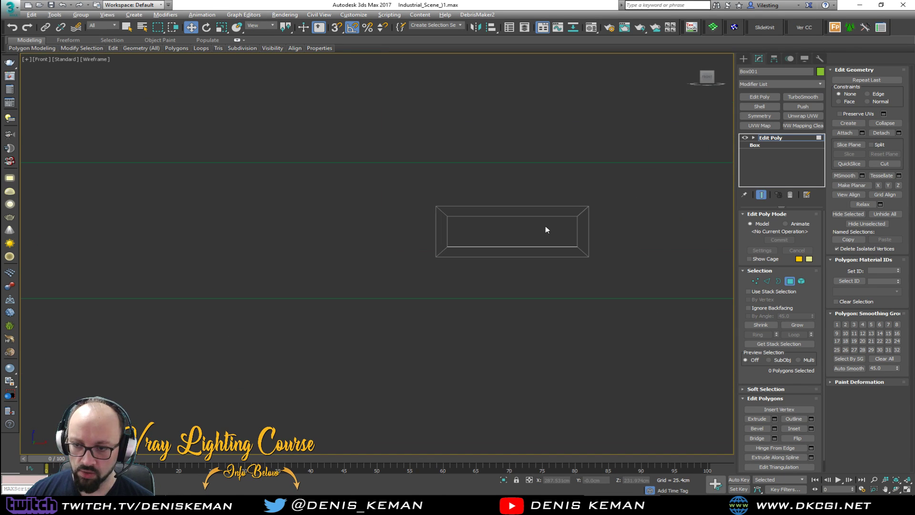
{"action": "key", "text": "1"}
{"action": "key", "text": "alt+w"}
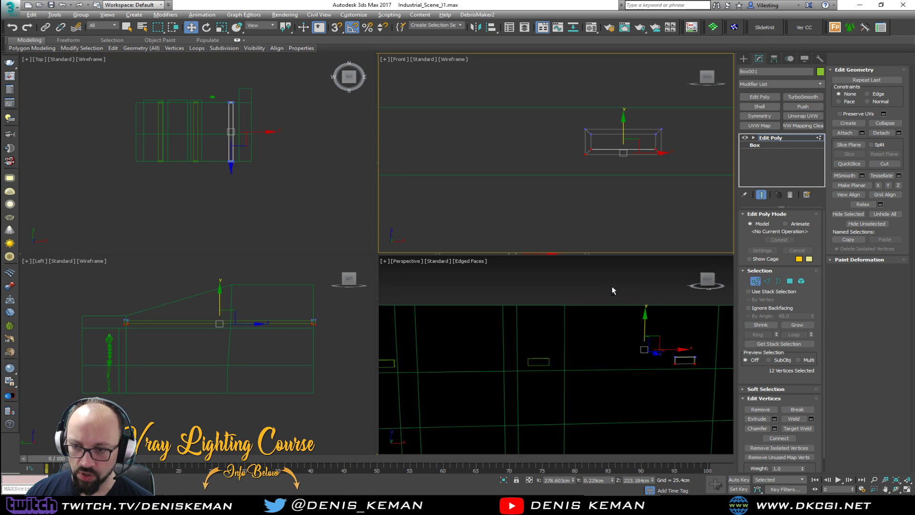
{"action": "middle_click_drag", "start_coordinate": [609, 318], "coordinate": [377, 242], "text": "alt"}
{"action": "key", "text": "alt+w"}
{"action": "key", "text": "z"}
{"action": "left_click_drag", "start_coordinate": [460, 212], "coordinate": [460, 225]}
{"action": "mouse_move", "coordinate": [460, 225]}
{"action": "middle_mouse_down", "text": "alt"}
{"action": "mouse_move", "coordinate": [435, 231]}
{"action": "mouse_move", "coordinate": [445, 224]}
{"action": "middle_mouse_up", "text": "alt"}
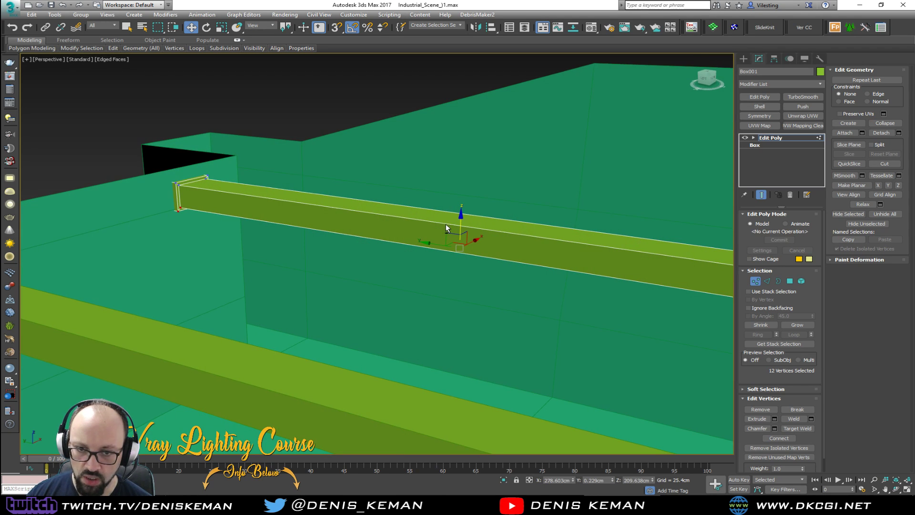
{"action": "left_click", "coordinate": [758, 281]}
{"action": "scroll", "coordinate": [486, 362], "scroll_direction": "down", "scroll_amount": 5}
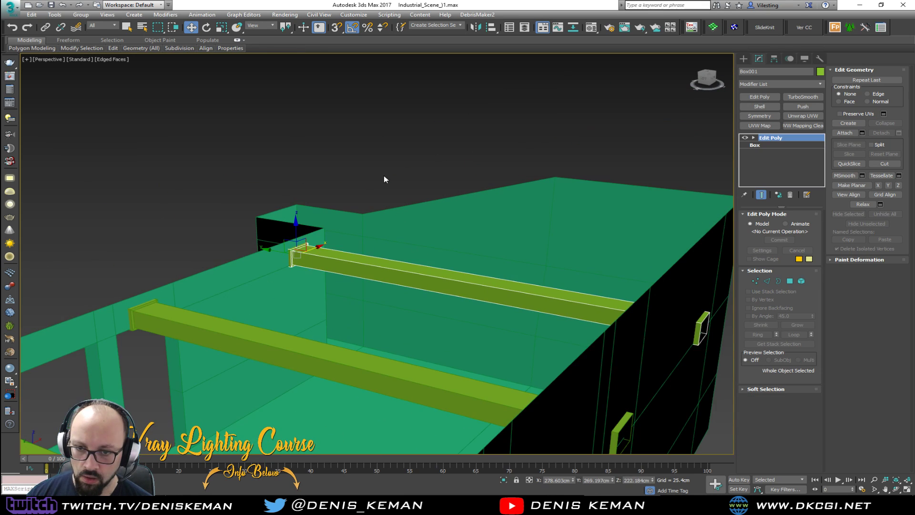
- Select all three beams together and raise them to about Z 231 cm, near the top of the walls
{"action": "left_click", "coordinate": [381, 164]}
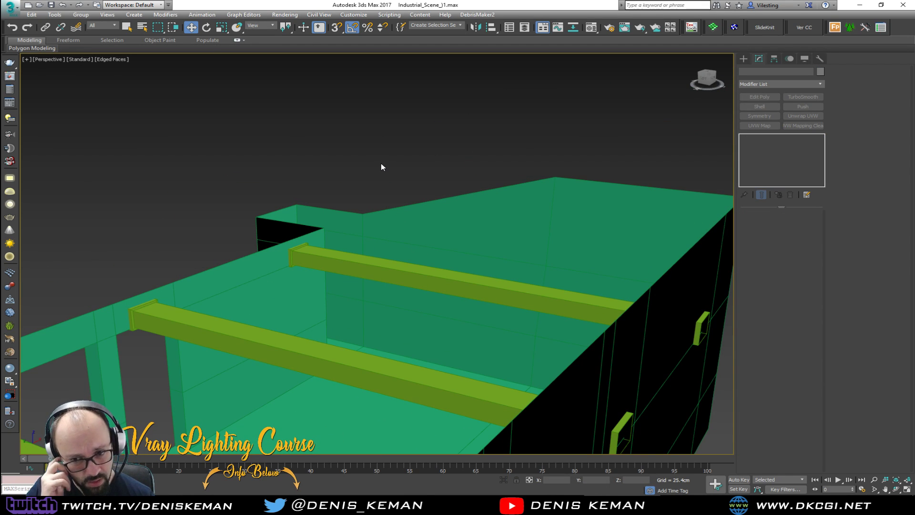
{"action": "middle_click_drag", "start_coordinate": [115, 424], "coordinate": [206, 377]}
{"action": "left_click", "coordinate": [203, 392]}
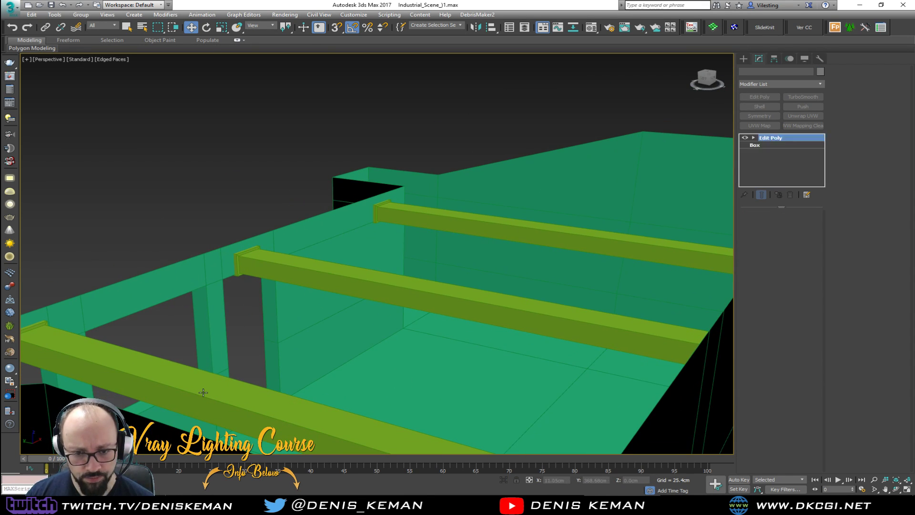
{"action": "left_click", "coordinate": [367, 282]}
{"action": "left_click", "coordinate": [454, 221], "text": "ctrl"}
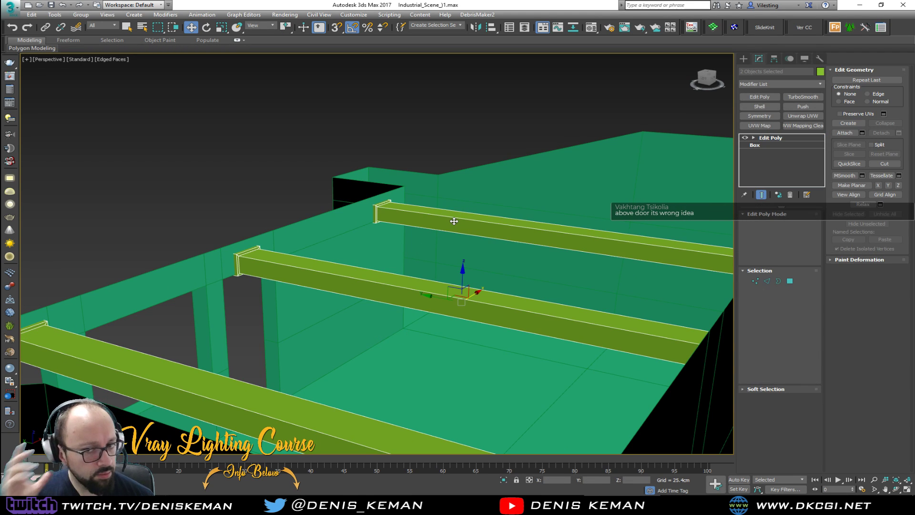
{"action": "middle_click_drag", "start_coordinate": [366, 263], "coordinate": [372, 256]}
{"action": "middle_click_drag", "start_coordinate": [469, 271], "coordinate": [295, 269]}
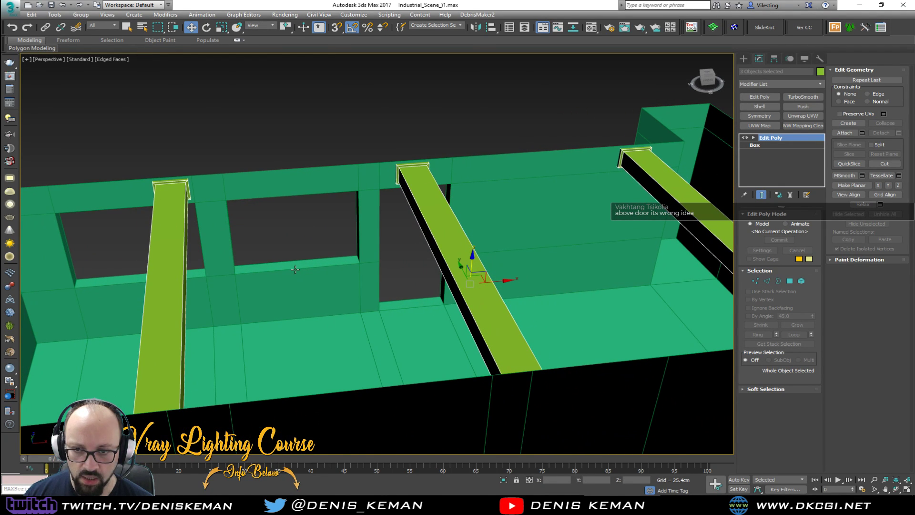
{"action": "middle_click_drag", "start_coordinate": [432, 222], "coordinate": [403, 238], "text": "alt"}
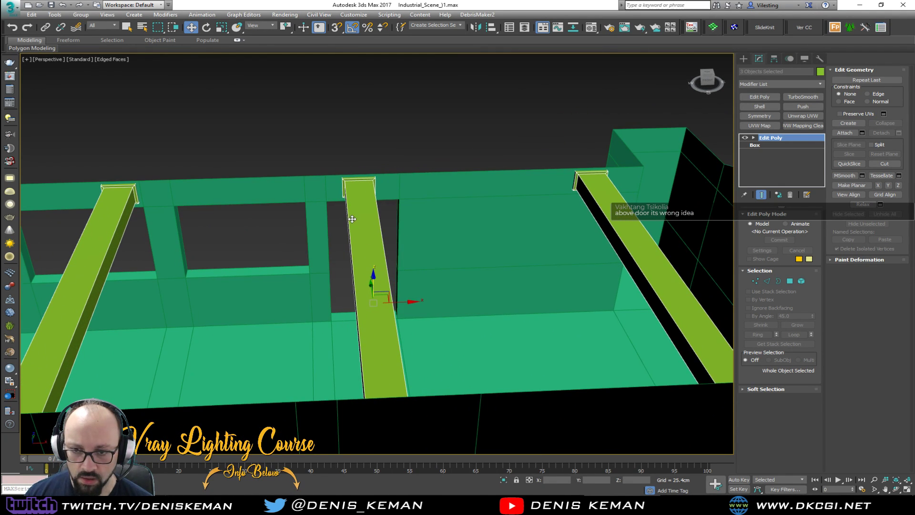
- Try moving the middle beam along X to about -62 cm, clear of the doorway
{"action": "left_click", "coordinate": [379, 242]}
{"action": "left_click_drag", "start_coordinate": [392, 187], "coordinate": [346, 196]}
{"action": "mouse_move", "coordinate": [346, 195]}
{"action": "middle_mouse_down", "text": "alt"}
{"action": "mouse_move", "coordinate": [370, 178]}
{"action": "mouse_move", "coordinate": [360, 198]}
{"action": "mouse_move", "coordinate": [370, 211]}
{"action": "mouse_move", "coordinate": [342, 212]}
{"action": "middle_mouse_up", "text": "alt"}
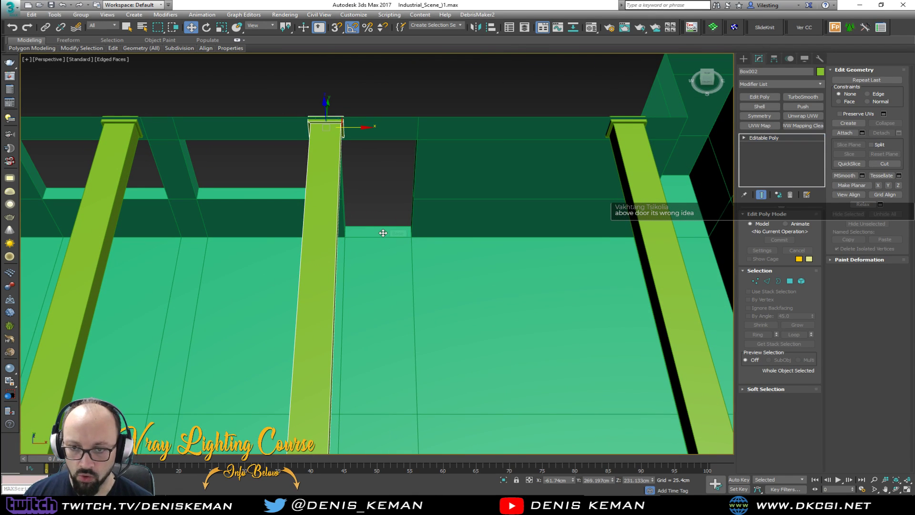
{"action": "left_click", "coordinate": [383, 233]}
{"action": "key", "text": "1"}
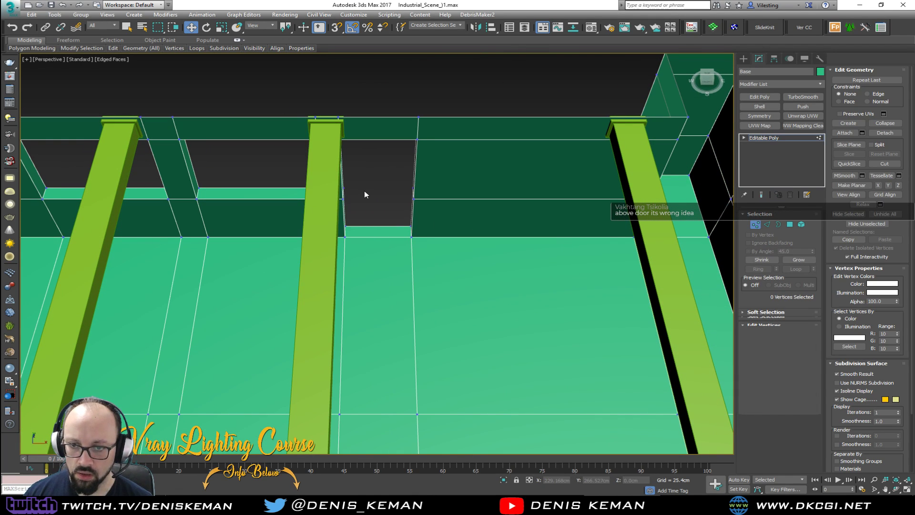
{"action": "key", "text": "1"}
{"action": "left_click", "coordinate": [329, 209]}
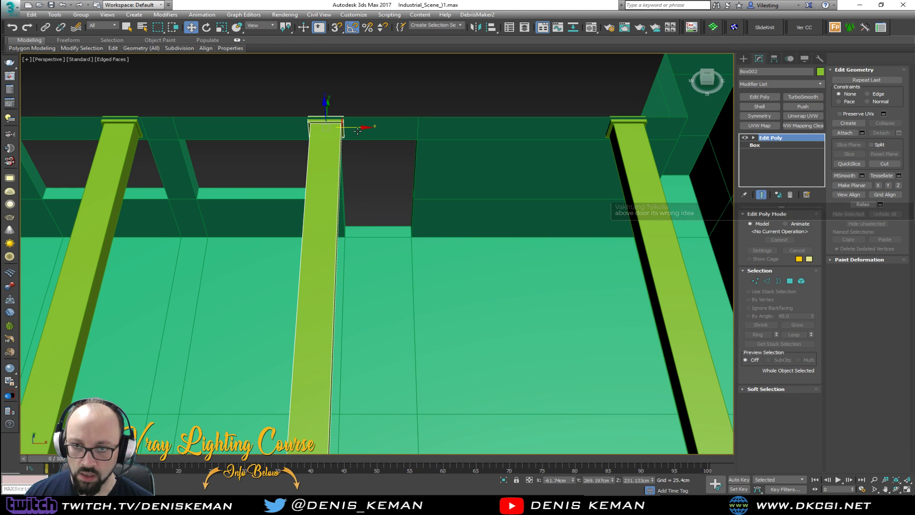
- Undo the middle beam's sideways move
{"action": "key", "text": "ctrl+z"}
{"action": "key", "text": "ctrl+z"}
{"action": "key", "text": "ctrl+z"}
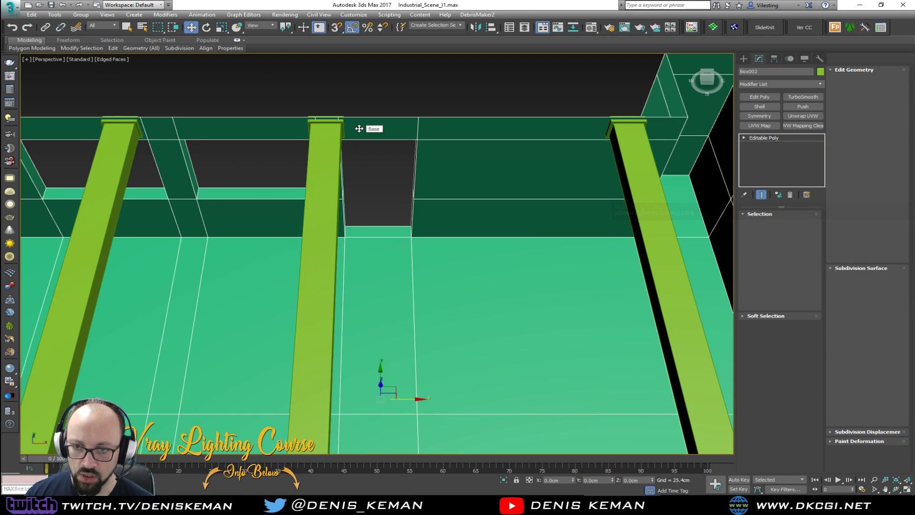
- Move the Base's vertices around the door opening about 78 cm along X, clear of the middle beam
{"action": "left_click", "coordinate": [422, 195]}
{"action": "scroll", "coordinate": [419, 200], "scroll_direction": "down", "scroll_amount": 5}
{"action": "key", "text": "1"}
{"action": "left_click_drag", "start_coordinate": [441, 90], "coordinate": [366, 223]}
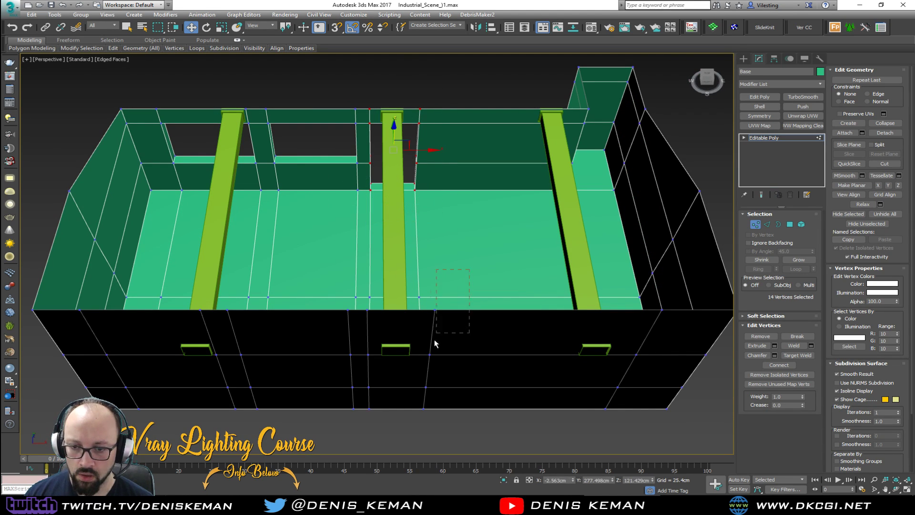
{"action": "middle_click_drag", "start_coordinate": [382, 391], "coordinate": [394, 329], "text": "alt"}
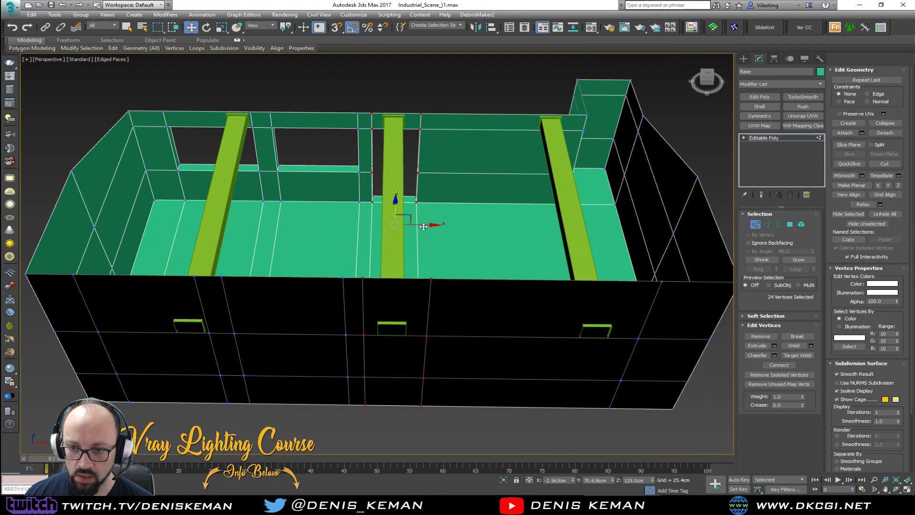
{"action": "left_click_drag", "start_coordinate": [426, 224], "coordinate": [470, 222]}
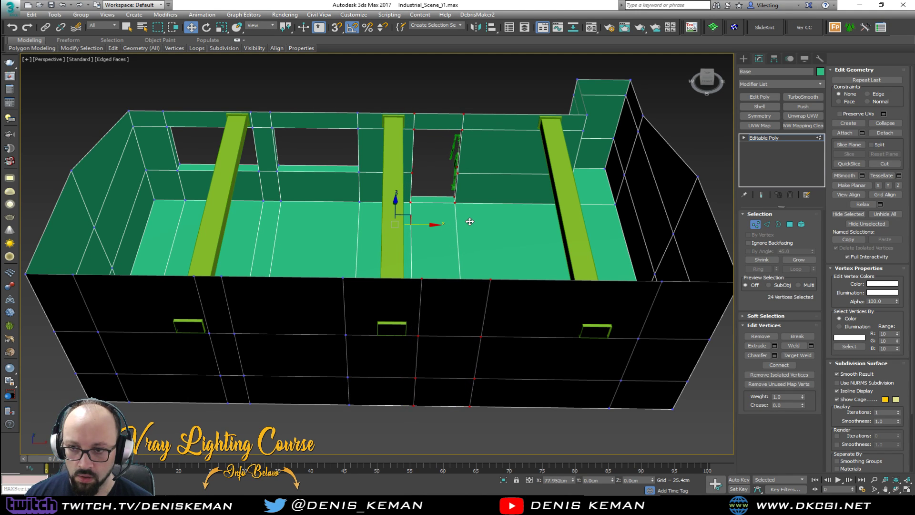
{"action": "middle_click_drag", "start_coordinate": [470, 222], "coordinate": [512, 219], "text": "alt"}
{"action": "key", "text": "1"}
- Move the human figure outside the building along X, farther from the doorway, and deselect it
{"action": "middle_click_drag", "start_coordinate": [429, 216], "coordinate": [408, 193], "text": "alt"}
{"action": "left_click", "coordinate": [255, 352]}
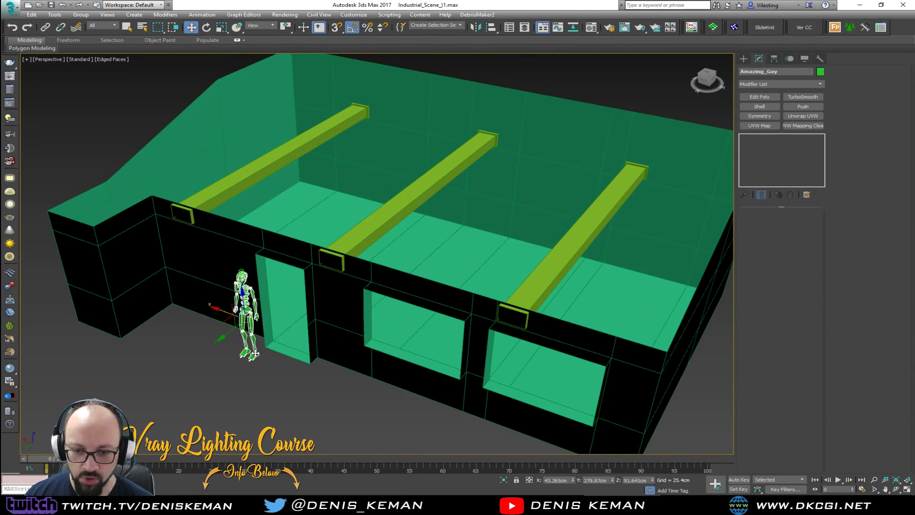
{"action": "left_click_drag", "start_coordinate": [225, 315], "coordinate": [185, 300]}
{"action": "left_click", "coordinate": [231, 372]}
- Try shifting the beam that crosses the end window along X
{"action": "middle_click_drag", "start_coordinate": [222, 296], "coordinate": [276, 245], "text": "alt"}
{"action": "scroll", "coordinate": [141, 201], "scroll_direction": "up", "scroll_amount": 4}
{"action": "middle_click_drag", "start_coordinate": [141, 200], "coordinate": [245, 199]}
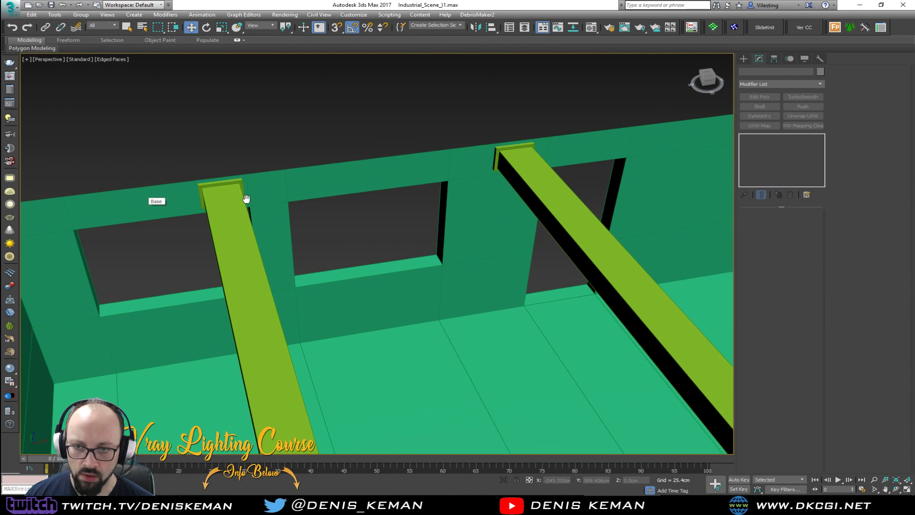
{"action": "scroll", "coordinate": [249, 256], "scroll_direction": "down", "scroll_amount": 2}
{"action": "left_click", "coordinate": [248, 257]}
{"action": "middle_click_drag", "start_coordinate": [247, 257], "coordinate": [257, 236], "text": "alt"}
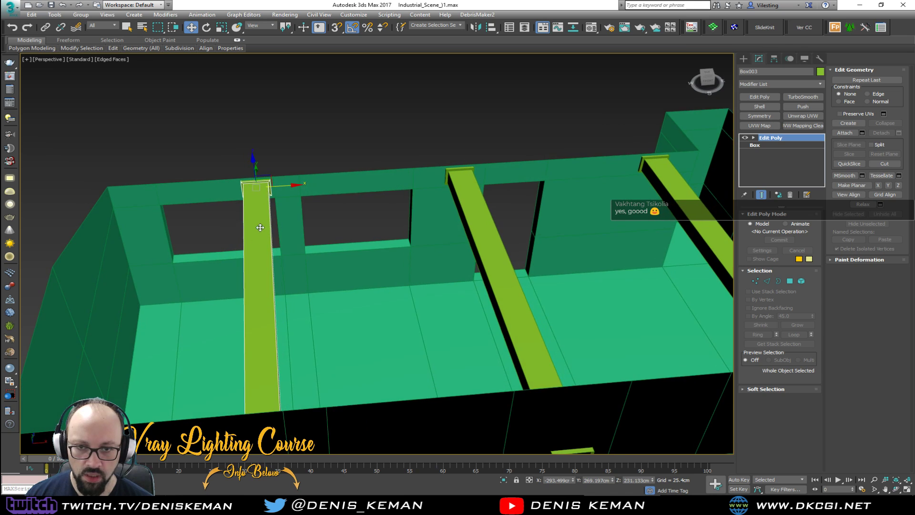
{"action": "mouse_move", "coordinate": [282, 186]}
{"action": "left_mouse_down"}
{"action": "mouse_move", "coordinate": [314, 185]}
{"action": "mouse_move", "coordinate": [281, 185]}
{"action": "left_mouse_up"}
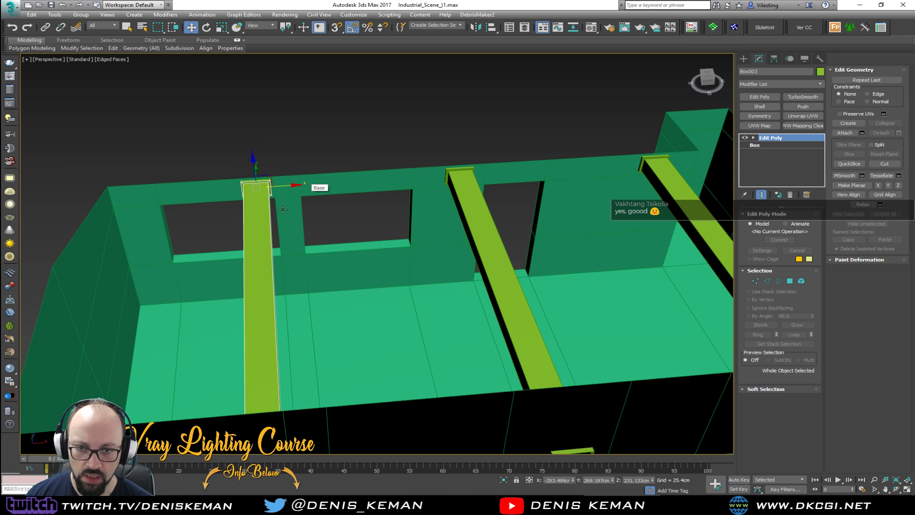
- Start vertex editing on the Base and select the vertices around the end window crossed by the beam
{"action": "left_click", "coordinate": [287, 226]}
{"action": "middle_click_drag", "start_coordinate": [225, 241], "coordinate": [285, 221]}
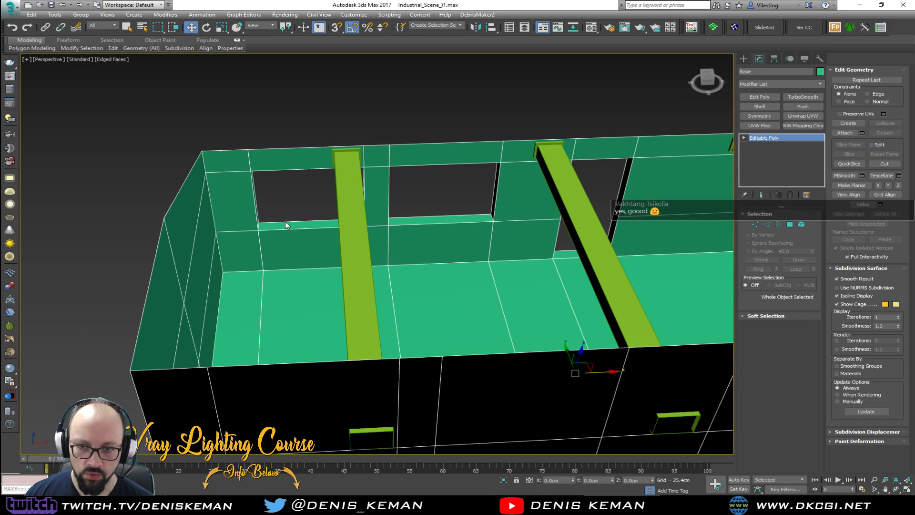
{"action": "key", "text": "1"}
{"action": "key", "text": "F3"}
{"action": "left_click_drag", "start_coordinate": [230, 275], "coordinate": [230, 281]}
{"action": "mouse_move", "coordinate": [268, 288]}
{"action": "middle_mouse_down", "text": "alt"}
{"action": "mouse_move", "coordinate": [110, 297]}
{"action": "mouse_move", "coordinate": [215, 215]}
{"action": "mouse_move", "coordinate": [247, 268]}
{"action": "middle_mouse_up", "text": "alt"}
{"action": "key", "text": "F3"}
{"action": "middle_click_drag", "start_coordinate": [274, 212], "coordinate": [266, 167], "text": "alt"}
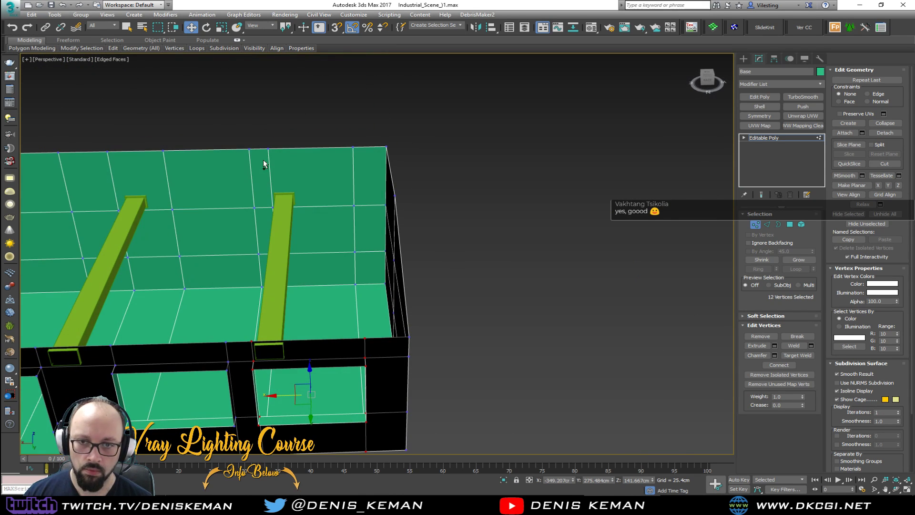
- Add the Base's remaining vertices in line with the end window and along the adjoining end wall to the selection
{"action": "left_click_drag", "start_coordinate": [351, 302], "coordinate": [367, 302], "text": "ctrl"}
{"action": "middle_click_drag", "start_coordinate": [367, 301], "coordinate": [513, 305], "text": "alt"}
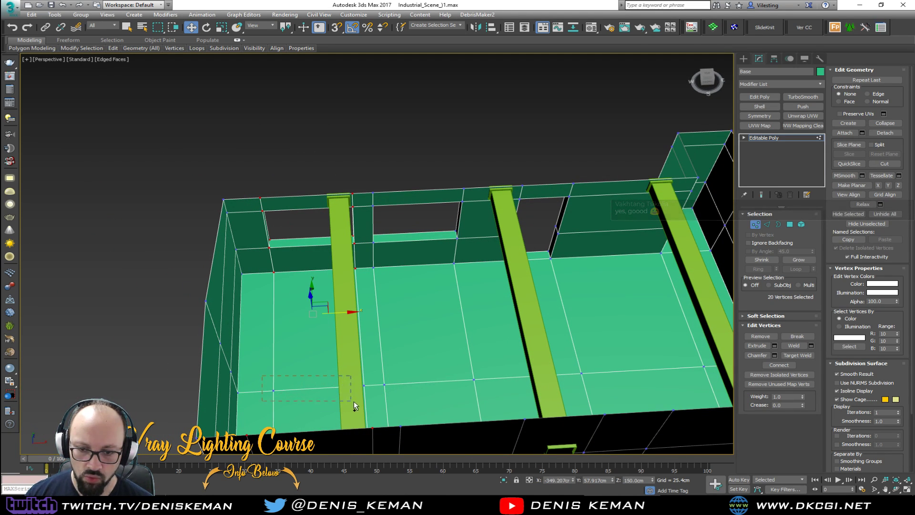
{"action": "left_click_drag", "start_coordinate": [367, 406], "coordinate": [367, 407], "text": "ctrl"}
{"action": "middle_click_drag", "start_coordinate": [367, 407], "coordinate": [393, 234]}
{"action": "scroll", "coordinate": [390, 152], "scroll_direction": "down", "scroll_amount": 3}
{"action": "left_click_drag", "start_coordinate": [363, 161], "coordinate": [245, 437], "text": "ctrl"}
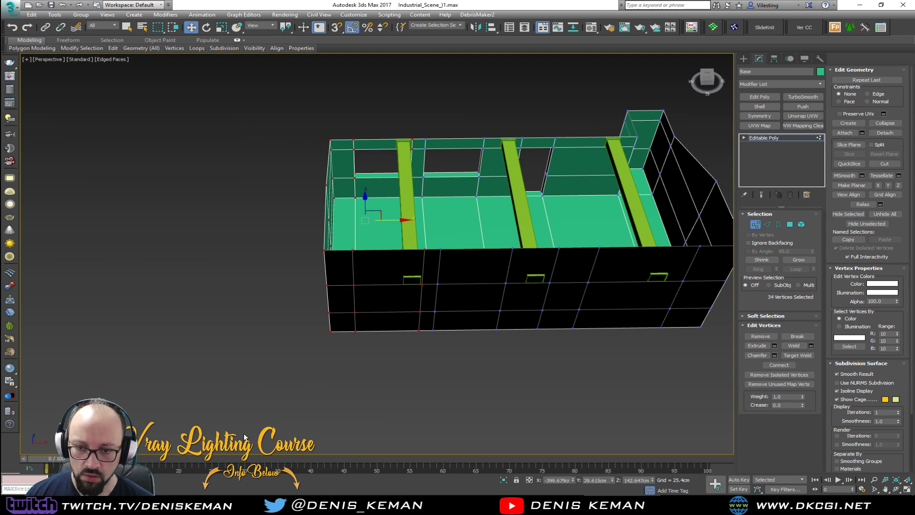
{"action": "scroll", "coordinate": [329, 244], "scroll_direction": "up", "scroll_amount": 5}
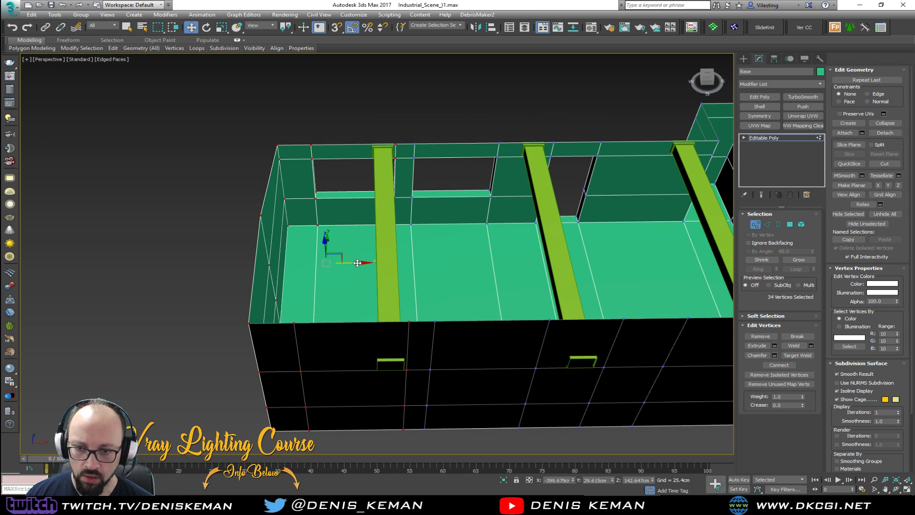
- Try moving the selected window and end-wall vertices freehand outward along X, by about 80 cm
{"action": "left_click_drag", "start_coordinate": [351, 264], "coordinate": [312, 266]}
{"action": "middle_click_drag", "start_coordinate": [335, 261], "coordinate": [306, 221], "text": "alt"}
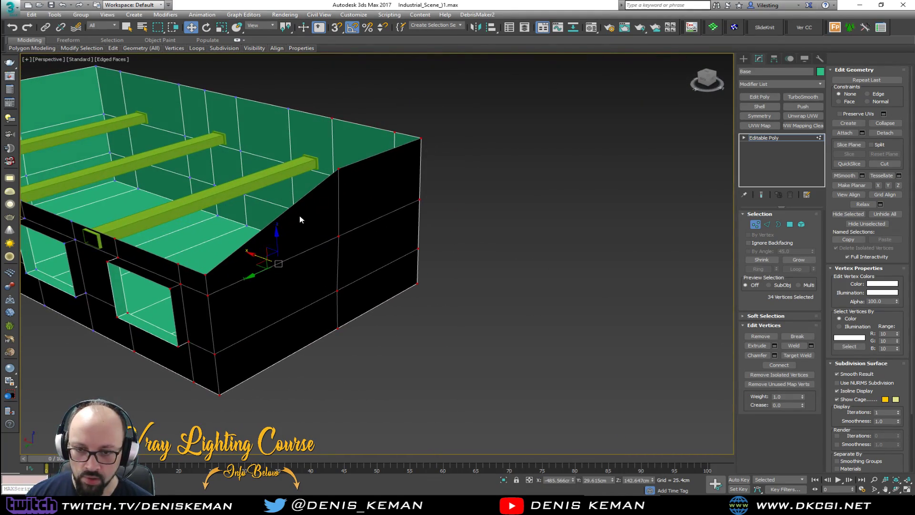
{"action": "mouse_move", "coordinate": [373, 224]}
{"action": "middle_mouse_down", "text": "alt"}
{"action": "mouse_move", "coordinate": [490, 219]}
{"action": "mouse_move", "coordinate": [380, 225]}
{"action": "middle_mouse_up", "text": "alt"}
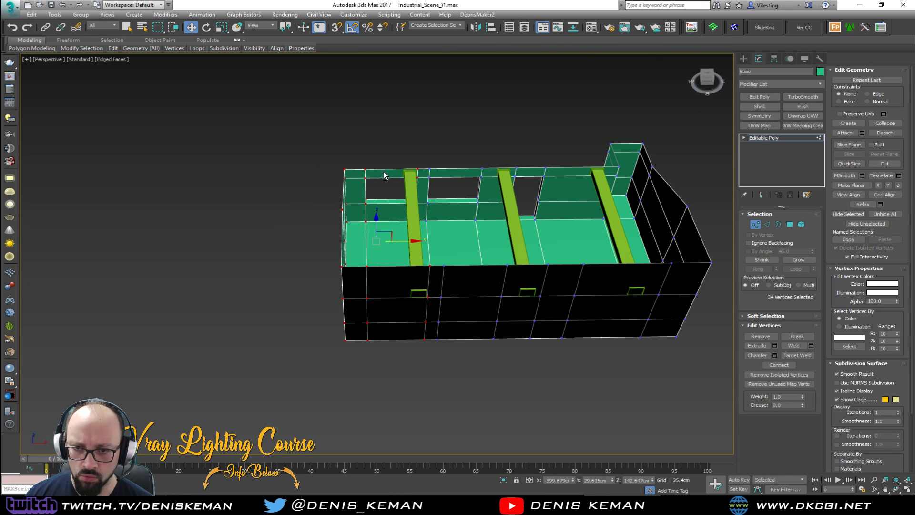
{"action": "middle_click_drag", "start_coordinate": [382, 176], "coordinate": [384, 182], "text": "alt"}
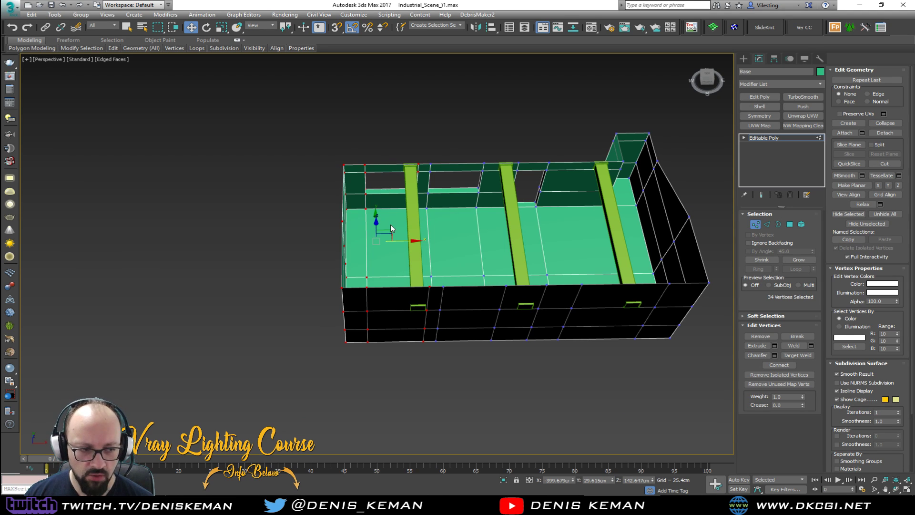
{"action": "scroll", "coordinate": [390, 224], "scroll_direction": "up", "scroll_amount": 3}
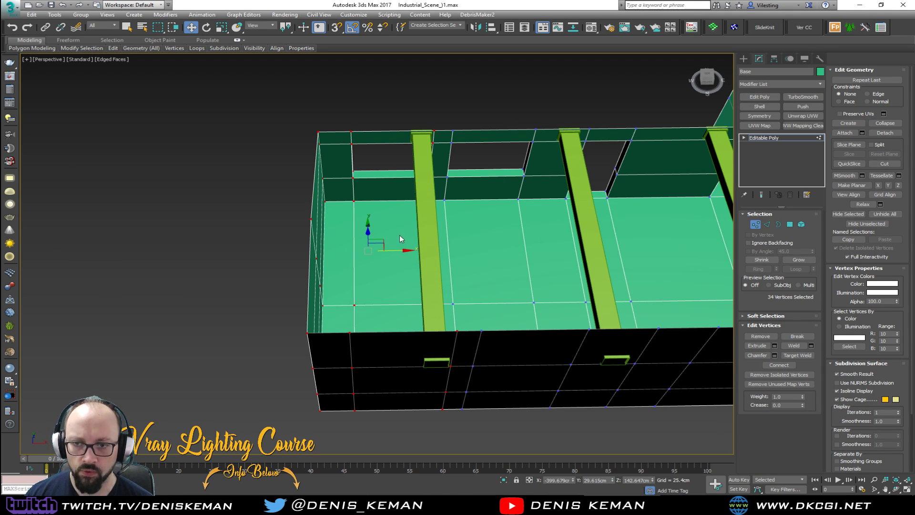
{"action": "left_click_drag", "start_coordinate": [389, 251], "coordinate": [348, 254]}
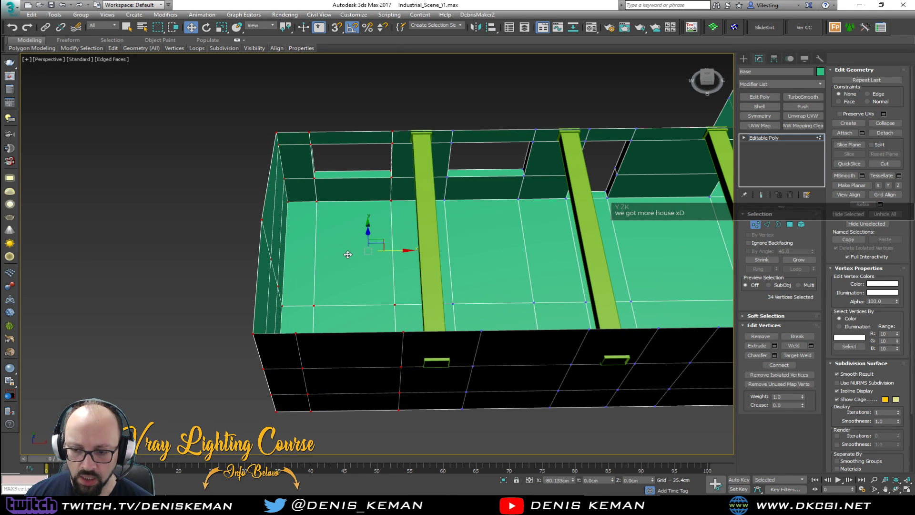
{"action": "key", "text": "ctrl+z"}
- Offset the selected window and end-wall vertices of the Base by exactly -80 cm along X
{"action": "right_click", "coordinate": [191, 27]}
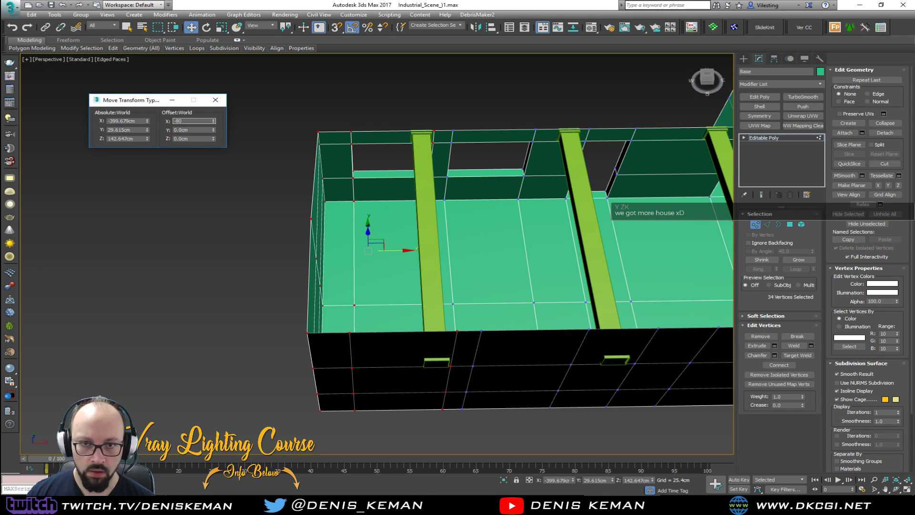
{"action": "key", "text": "Return"}
{"action": "left_click", "coordinate": [215, 99]}
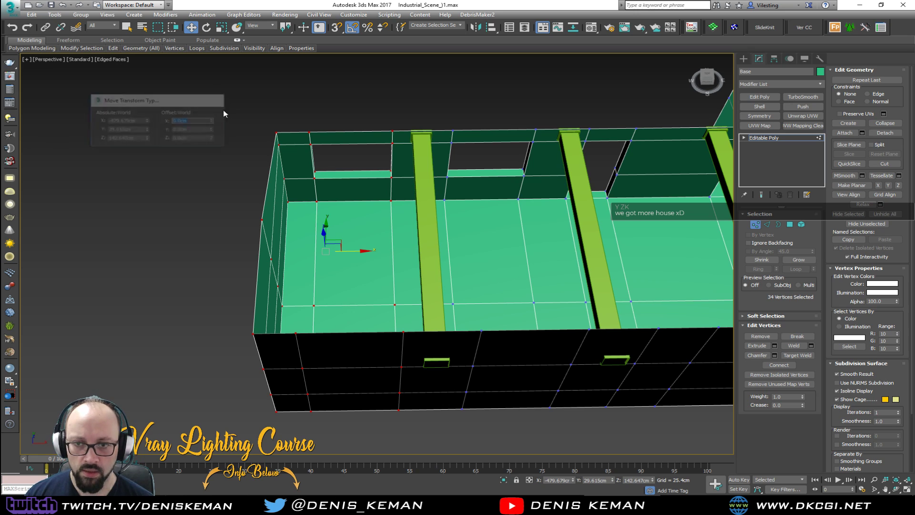
- Unhide all hidden objects and leave vertex editing on the Base
{"action": "right_click", "coordinate": [319, 173]}
{"action": "left_click", "coordinate": [340, 148]}
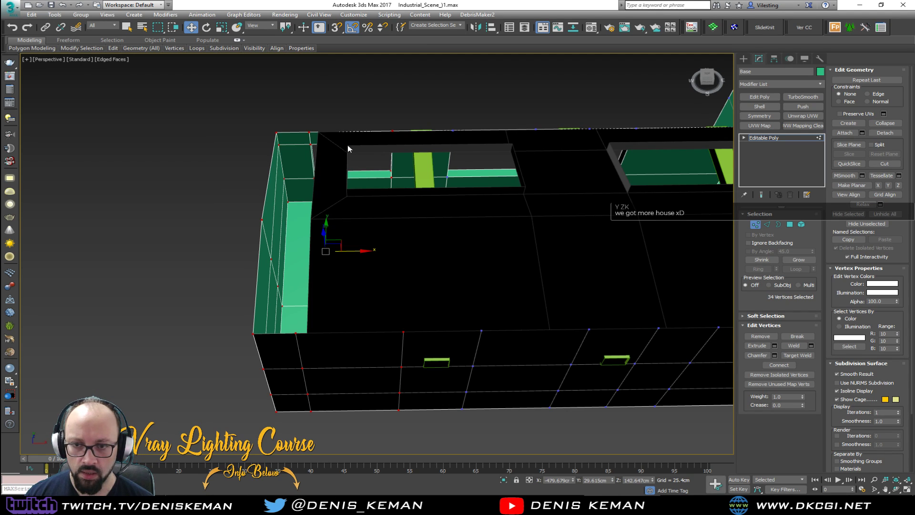
{"action": "key", "text": "1"}
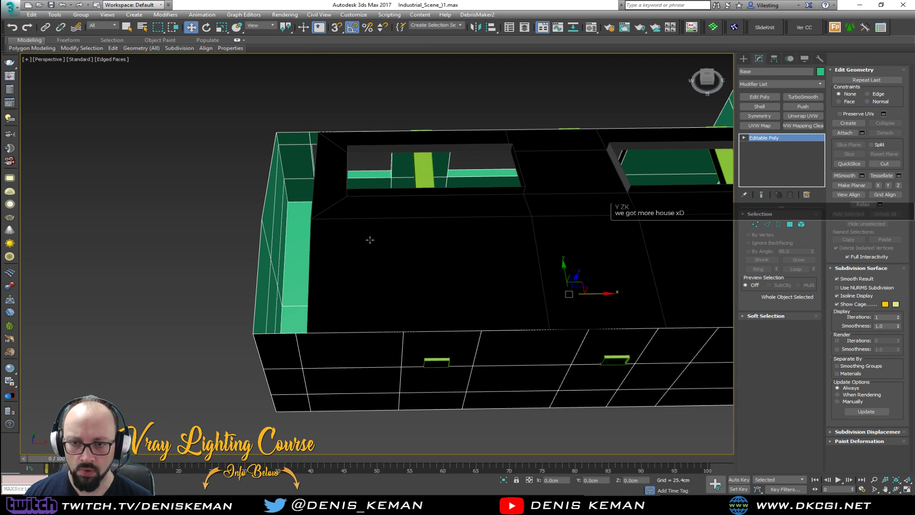
- Offset the ceiling's three vertices at the extended end by -80 cm along X to meet the end wall
{"action": "left_click", "coordinate": [370, 240]}
{"action": "key", "text": "1"}
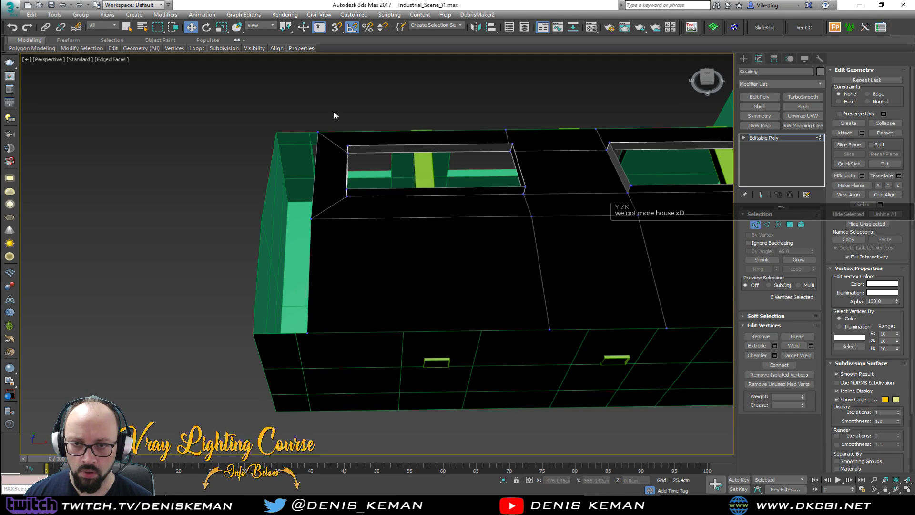
{"action": "left_click_drag", "start_coordinate": [259, 389], "coordinate": [259, 389]}
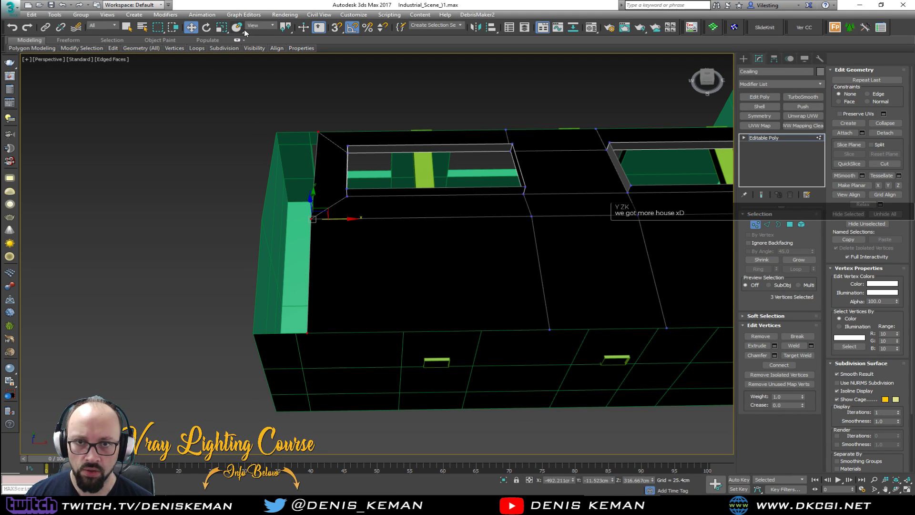
{"action": "right_click", "coordinate": [193, 30]}
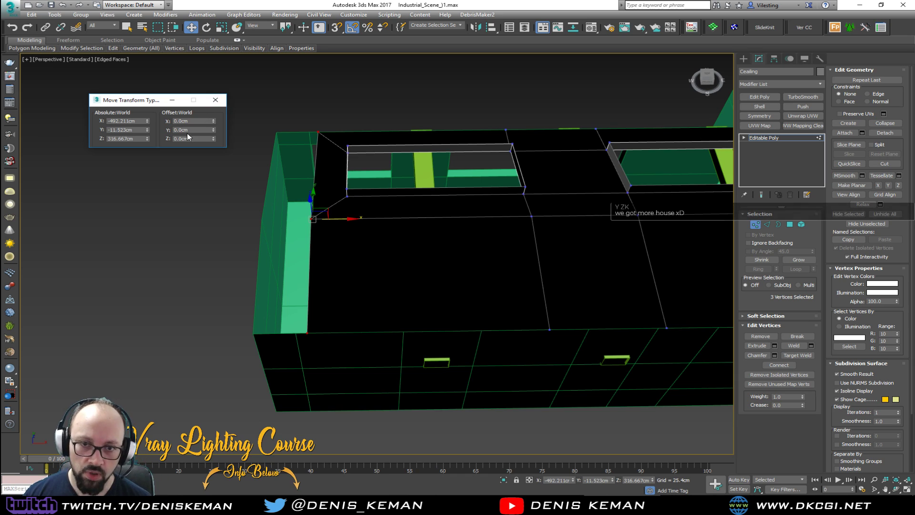
{"action": "type", "text": "-80"}
{"action": "key", "text": "Return"}
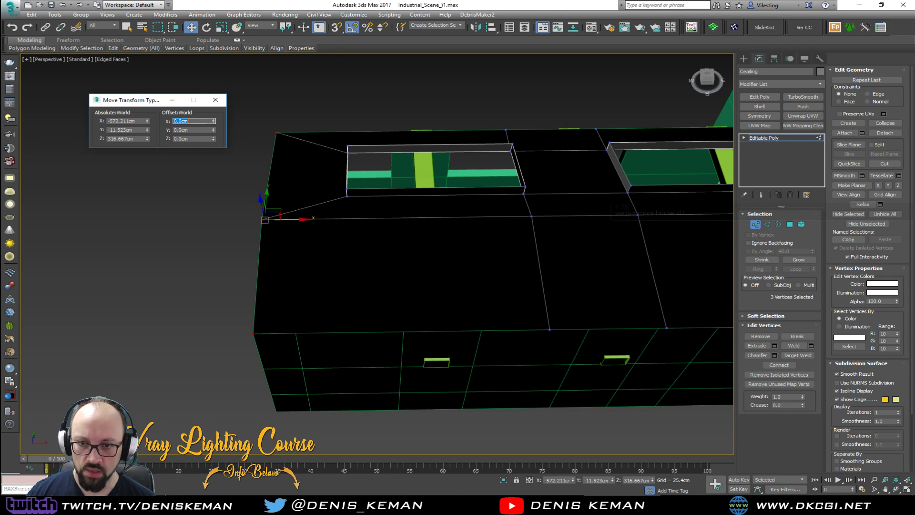
{"action": "left_click", "coordinate": [216, 100]}
- Leave vertex editing on the ceiling and hide the ceiling object
{"action": "middle_click_drag", "start_coordinate": [353, 175], "coordinate": [511, 145], "text": "alt"}
{"action": "middle_click_drag", "start_coordinate": [272, 210], "coordinate": [444, 192], "text": "alt"}
{"action": "left_click", "coordinate": [754, 226]}
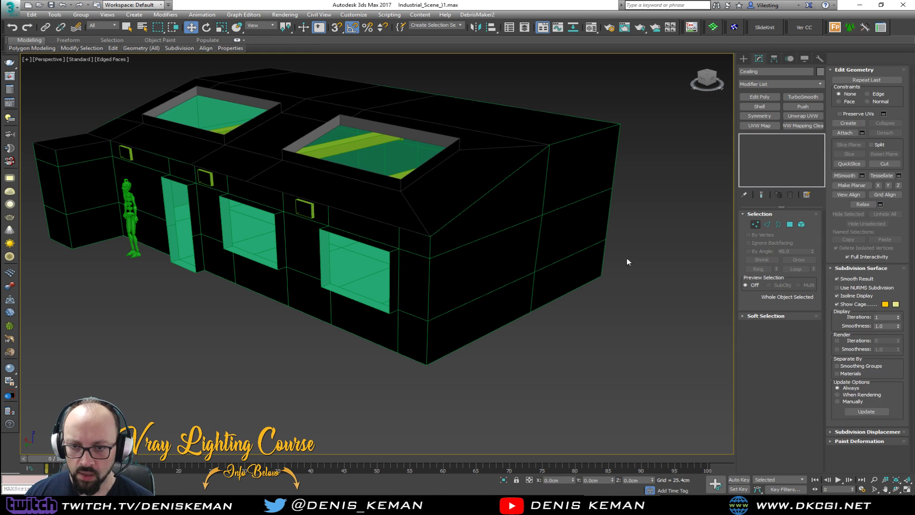
{"action": "left_click", "coordinate": [629, 262]}
{"action": "middle_click_drag", "start_coordinate": [629, 262], "coordinate": [357, 198], "text": "alt"}
{"action": "left_click", "coordinate": [344, 153]}
{"action": "right_click", "coordinate": [344, 153]}
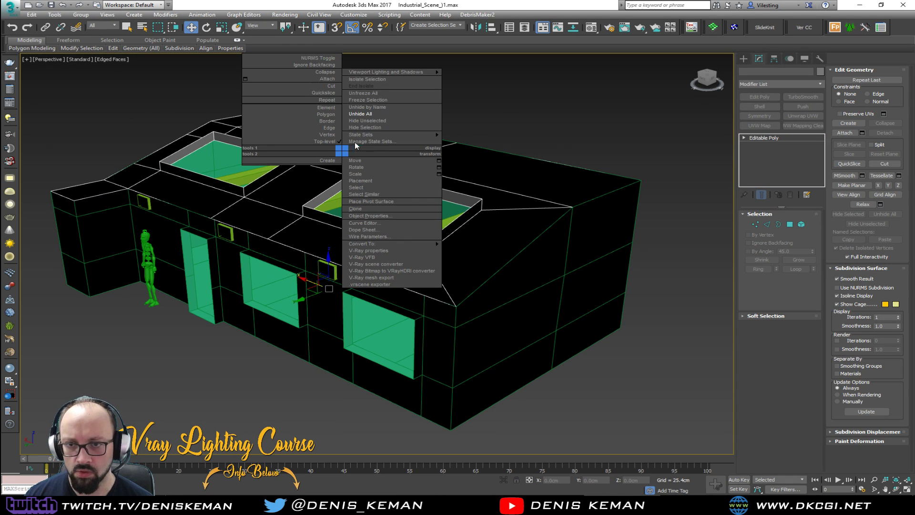
{"action": "left_click", "coordinate": [376, 127]}
- Select all three ceiling beams together
{"action": "middle_click_drag", "start_coordinate": [394, 161], "coordinate": [325, 232], "text": "alt"}
{"action": "scroll", "coordinate": [212, 227], "scroll_direction": "up", "scroll_amount": 8}
{"action": "scroll", "coordinate": [229, 230], "scroll_direction": "down", "scroll_amount": 5}
{"action": "scroll", "coordinate": [296, 180], "scroll_direction": "up", "scroll_amount": 8}
{"action": "middle_click_drag", "start_coordinate": [394, 211], "coordinate": [388, 241], "text": "alt"}
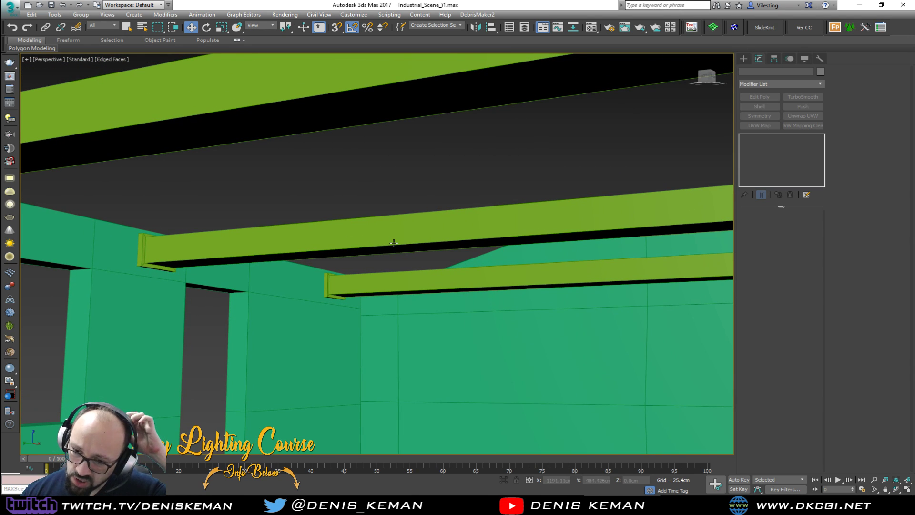
{"action": "middle_click_drag", "start_coordinate": [363, 286], "coordinate": [358, 247]}
{"action": "left_click", "coordinate": [359, 248]}
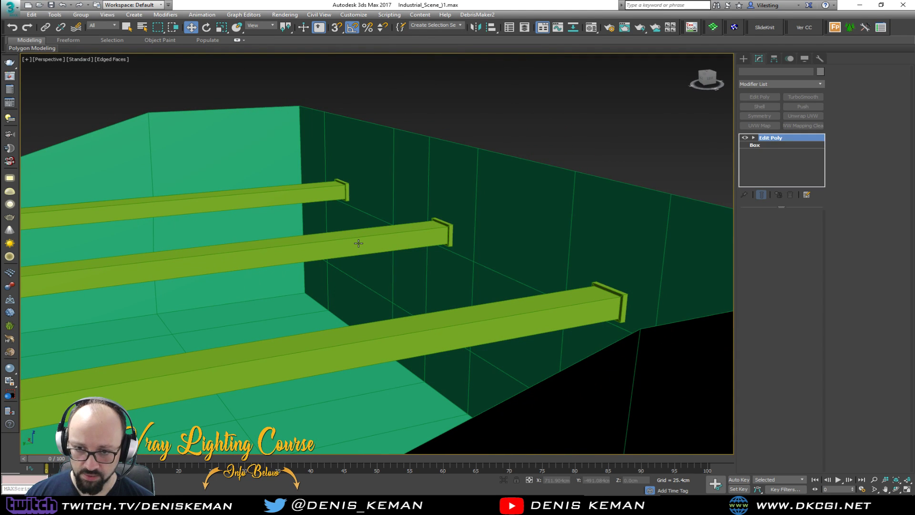
{"action": "left_click", "coordinate": [285, 192], "text": "ctrl"}
{"action": "left_click", "coordinate": [452, 324], "text": "ctrl"}
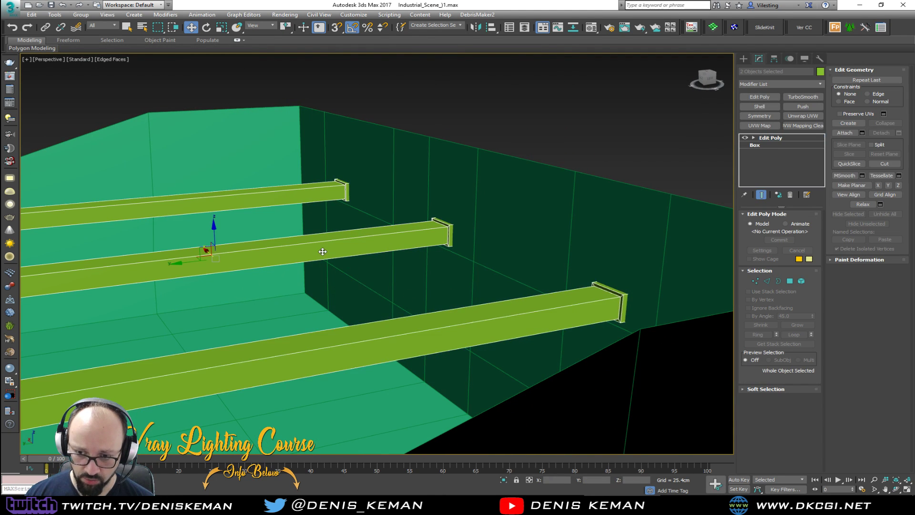
{"action": "middle_click_drag", "start_coordinate": [452, 324], "coordinate": [399, 262], "text": "alt"}
- Try raising the three beams above the walls by about 100 cm along Z
{"action": "left_click_drag", "start_coordinate": [335, 249], "coordinate": [348, 187]}
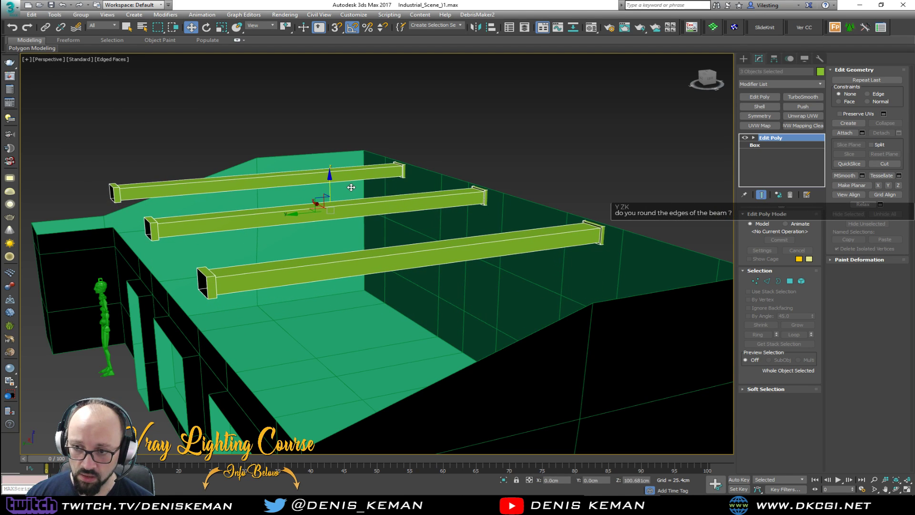
{"action": "middle_click_drag", "start_coordinate": [348, 186], "coordinate": [329, 197], "text": "alt"}
{"action": "scroll", "coordinate": [324, 310], "scroll_direction": "up", "scroll_amount": 10}
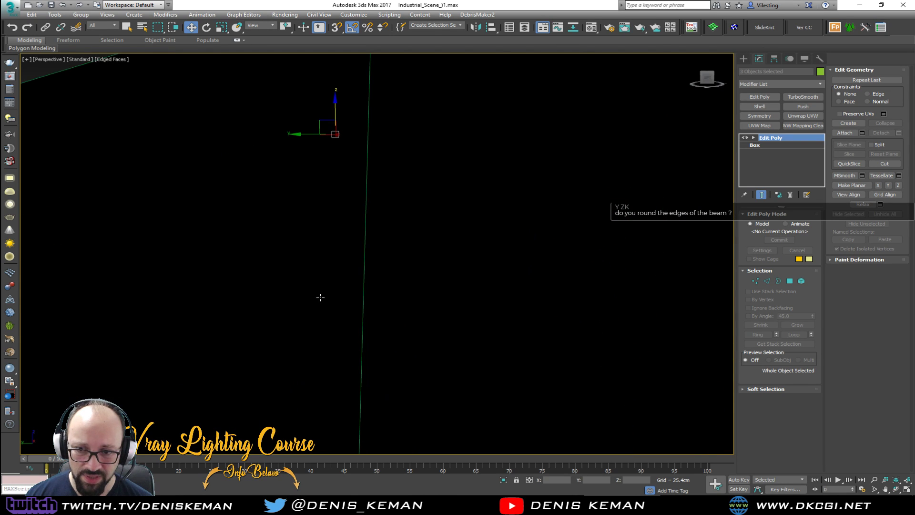
{"action": "scroll", "coordinate": [325, 304], "scroll_direction": "down", "scroll_amount": 10}
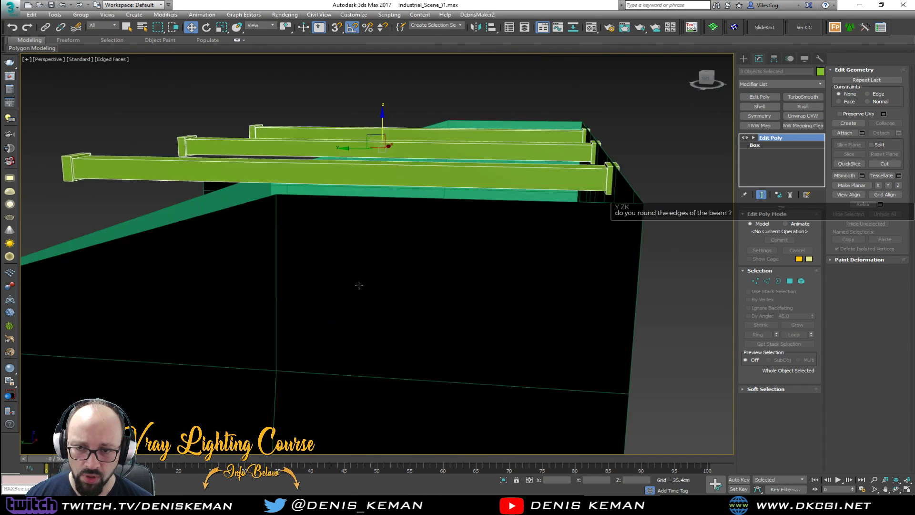
{"action": "middle_click_drag", "start_coordinate": [359, 285], "coordinate": [327, 305], "text": "alt"}
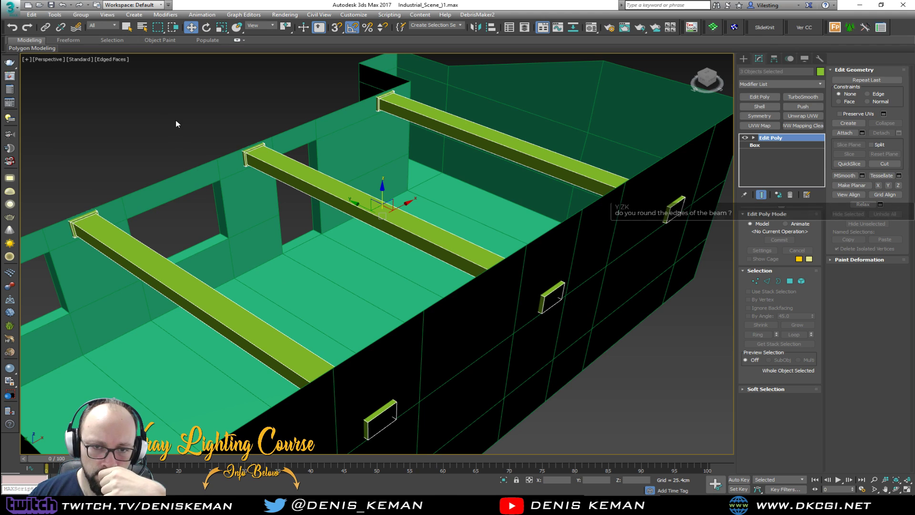
- Create a new layer named Beams_Ideas containing the three selected beams
{"action": "left_click", "coordinate": [525, 27]}
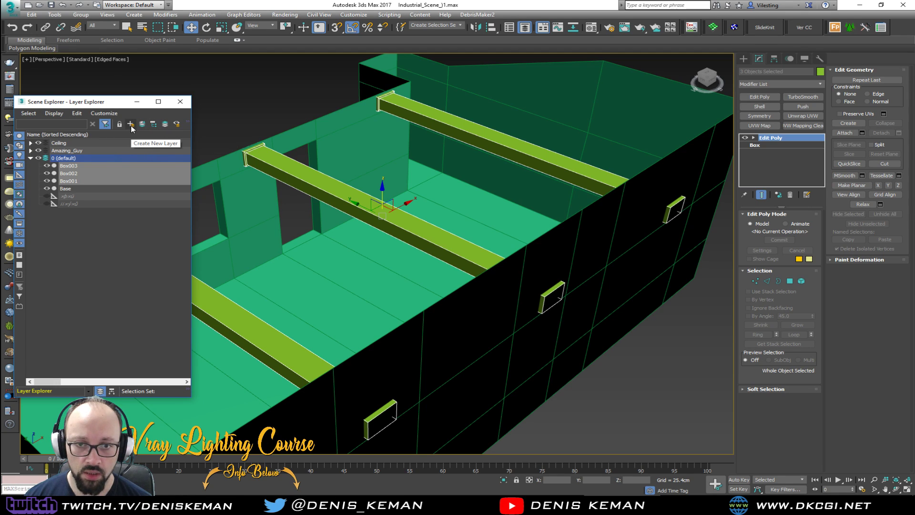
{"action": "left_click", "coordinate": [131, 124]}
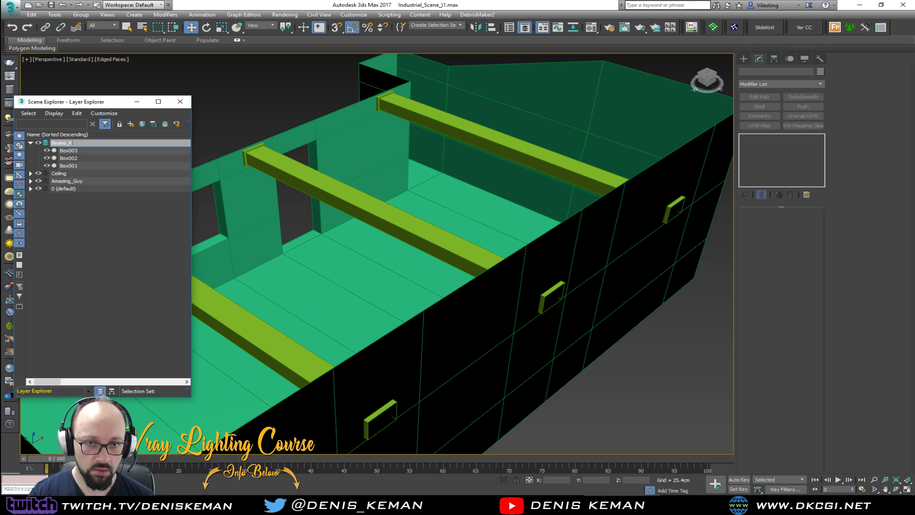
{"action": "type", "text": "Beams_Ideas"}
{"action": "key", "text": "Return"}
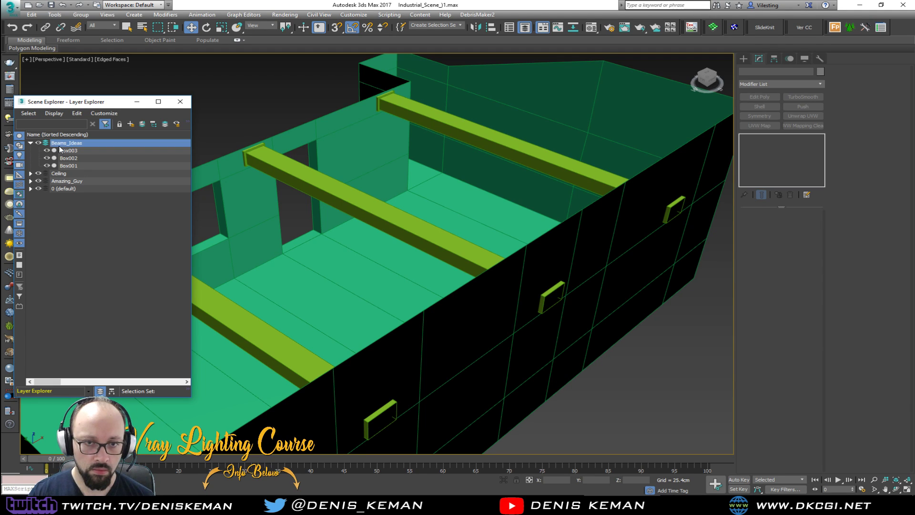
- Rename the three beams with the base name Beams, numbered from 1 in steps of 1, and deselect them
{"action": "left_click", "coordinate": [456, 135]}
{"action": "left_click", "coordinate": [254, 311], "text": "ctrl"}
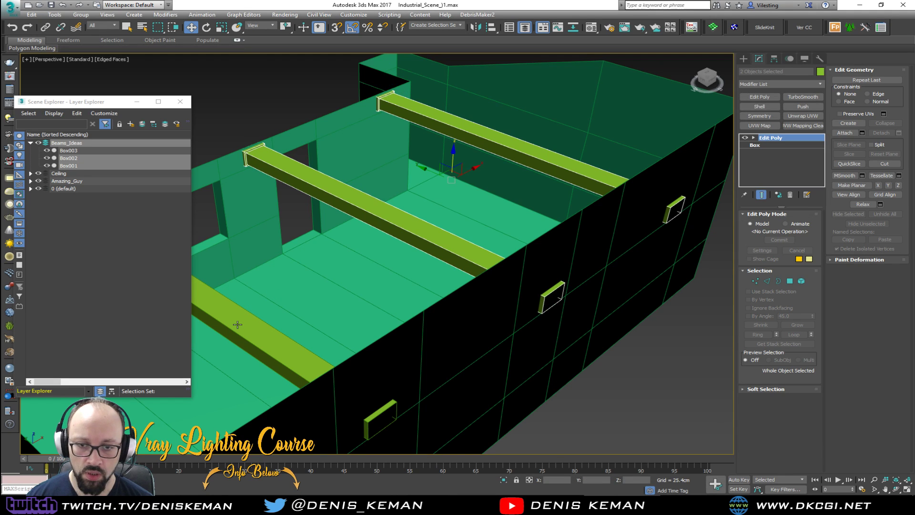
{"action": "left_click", "coordinate": [239, 318], "text": "ctrl"}
{"action": "left_click", "coordinate": [56, 15]}
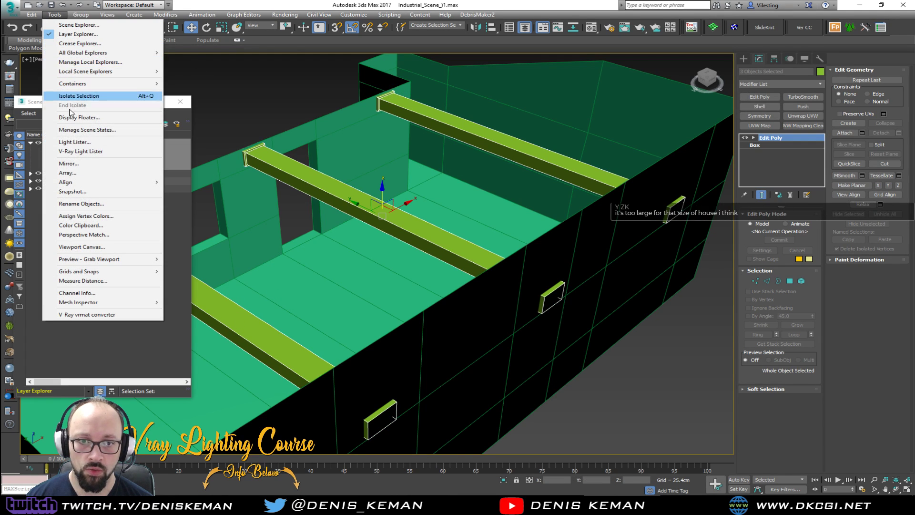
{"action": "left_click", "coordinate": [90, 203]}
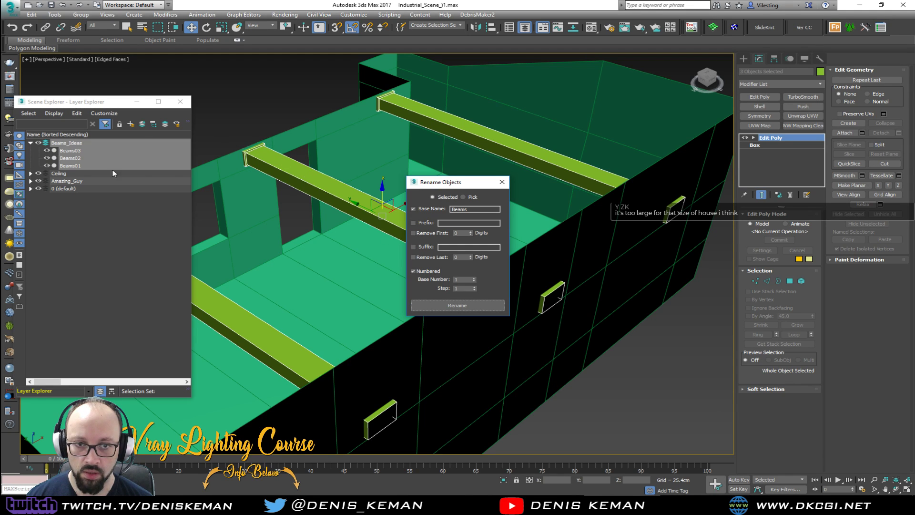
{"action": "left_click", "coordinate": [502, 181]}
{"action": "left_click", "coordinate": [180, 102]}
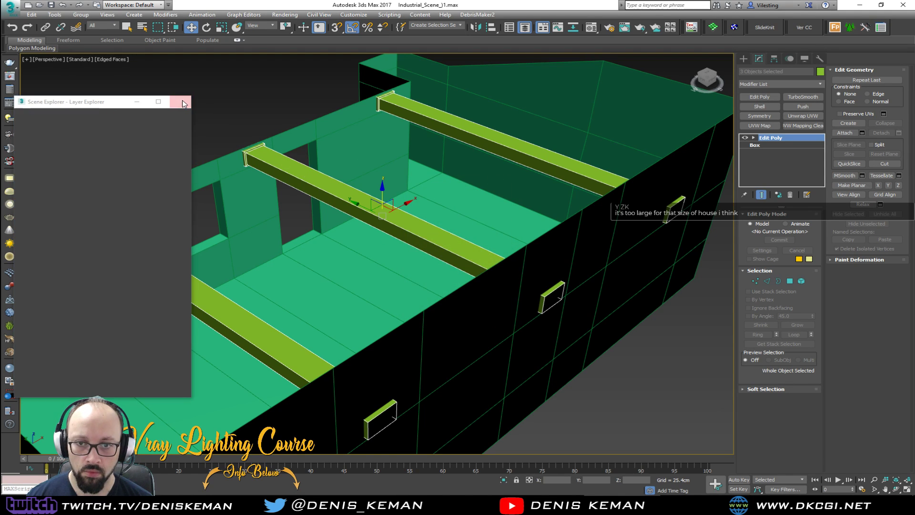
{"action": "left_click", "coordinate": [222, 101]}
{"action": "middle_click_drag", "start_coordinate": [233, 159], "coordinate": [309, 207]}
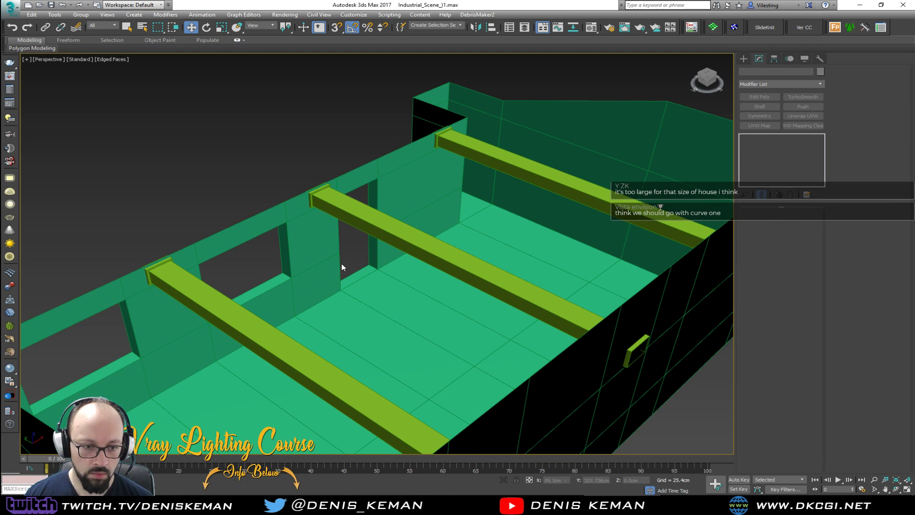
- Examine how the three ceiling beams sit in the room, with edged faces turned off
{"action": "middle_click_drag", "start_coordinate": [362, 264], "coordinate": [387, 251], "text": "alt"}
{"action": "scroll", "coordinate": [296, 296], "scroll_direction": "up", "scroll_amount": 5}
{"action": "key", "text": "F4"}
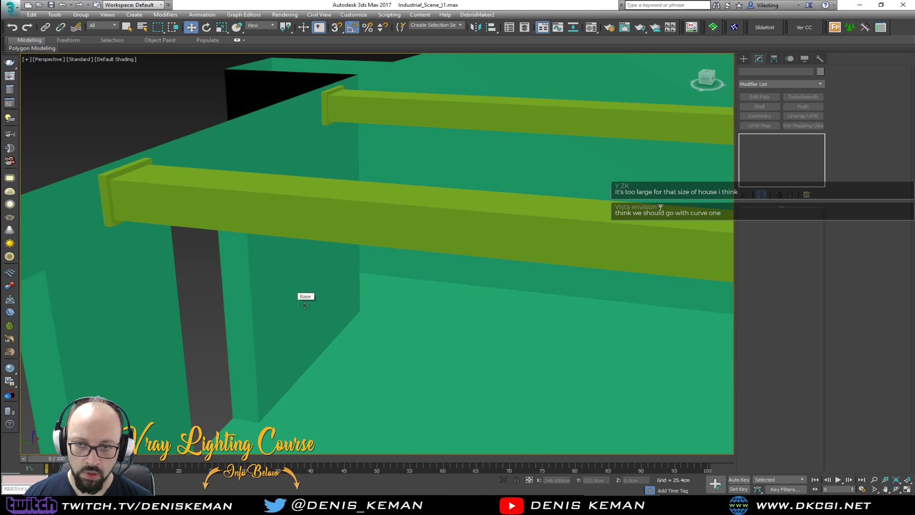
{"action": "scroll", "coordinate": [302, 296], "scroll_direction": "up", "scroll_amount": 3}
{"action": "middle_click_drag", "start_coordinate": [317, 293], "coordinate": [333, 275], "text": "alt"}
{"action": "middle_click_drag", "start_coordinate": [333, 274], "coordinate": [294, 150]}
{"action": "middle_click_drag", "start_coordinate": [358, 257], "coordinate": [383, 288]}
{"action": "scroll", "coordinate": [382, 288], "scroll_direction": "down", "scroll_amount": 10}
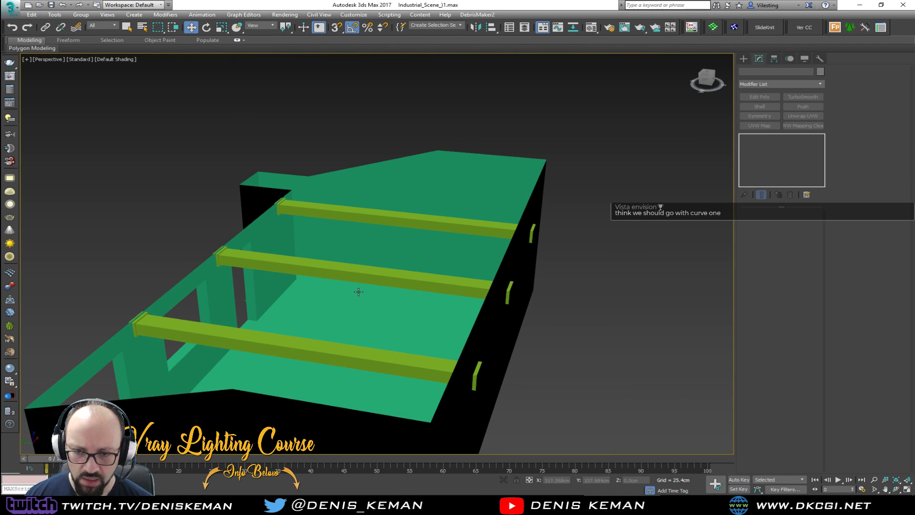
- Clear the beam selection and hide the Beams_Ideas layer
{"action": "left_click", "coordinate": [301, 350]}
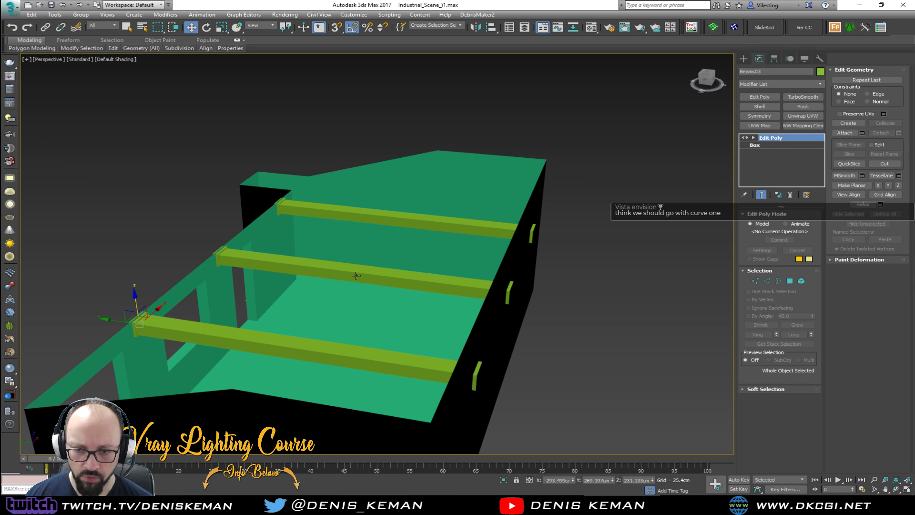
{"action": "left_click", "coordinate": [553, 57]}
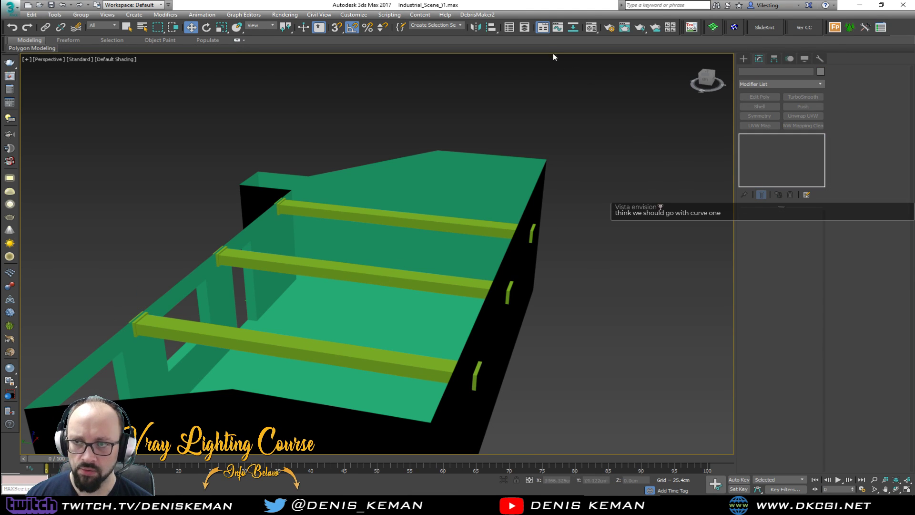
{"action": "left_click", "coordinate": [529, 33]}
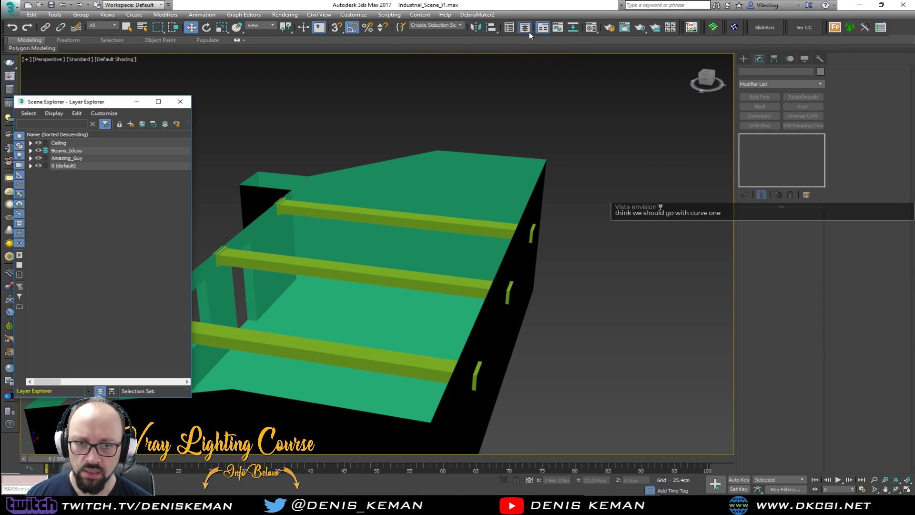
{"action": "left_click", "coordinate": [38, 151]}
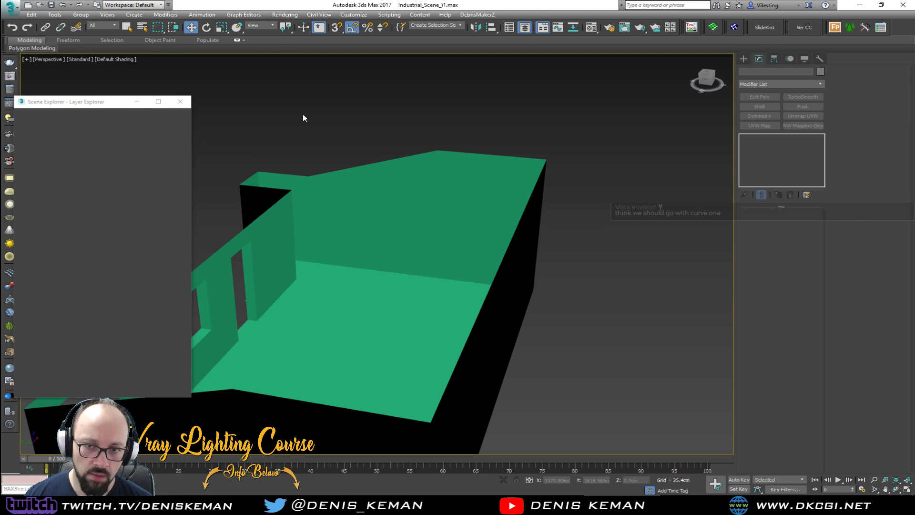
- Switch to Windows Photo Viewer, study the beam layouts in the loft reference photos, and return to the scene
{"action": "key", "text": "alt+Tab"}
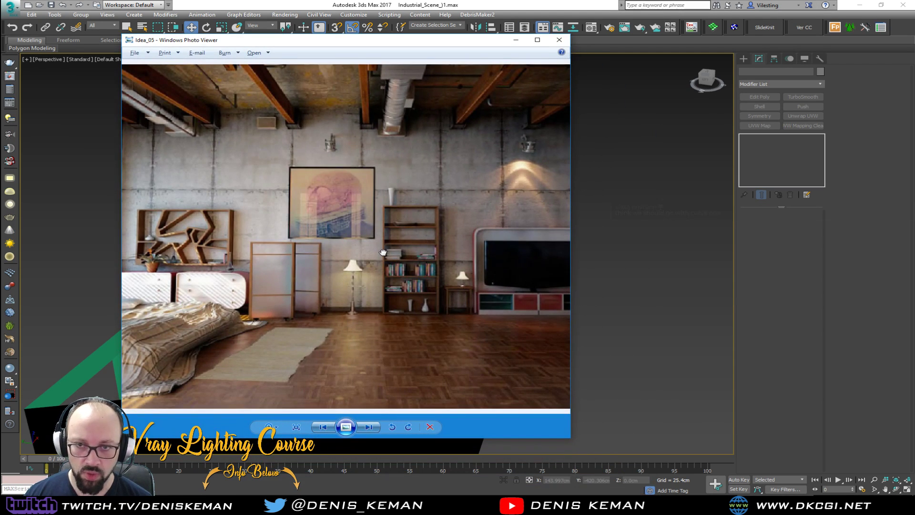
{"action": "key", "text": "Right"}
{"action": "key", "text": "Left"}
{"action": "key", "text": "Right"}
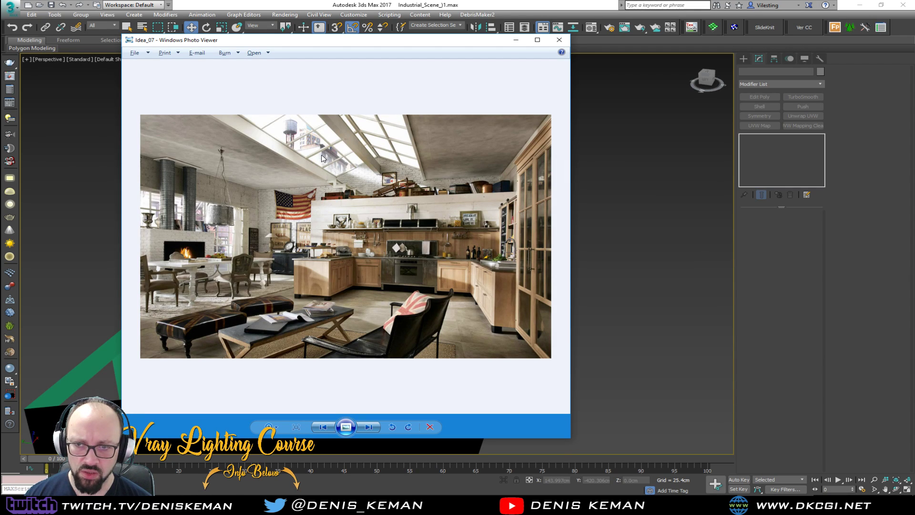
{"action": "key", "text": "Right"}
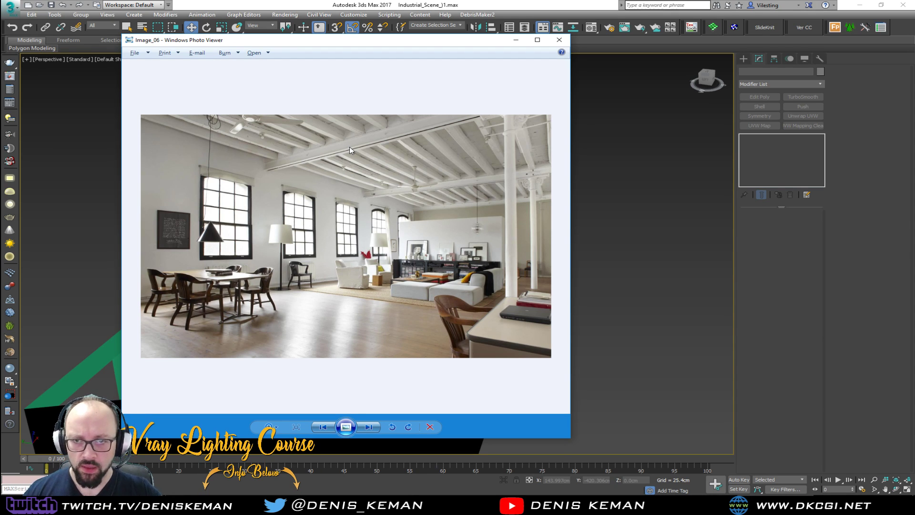
{"action": "left_click_drag", "start_coordinate": [349, 147], "coordinate": [345, 162]}
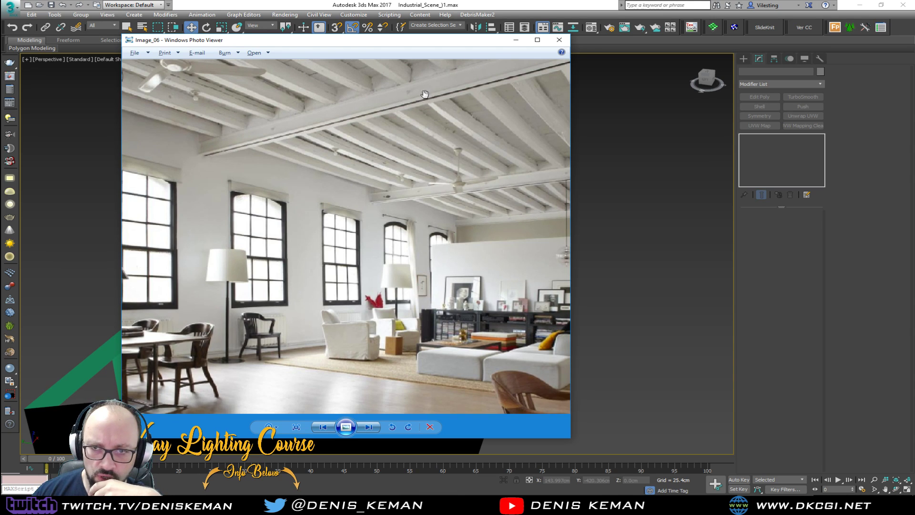
{"action": "left_click", "coordinate": [515, 40]}
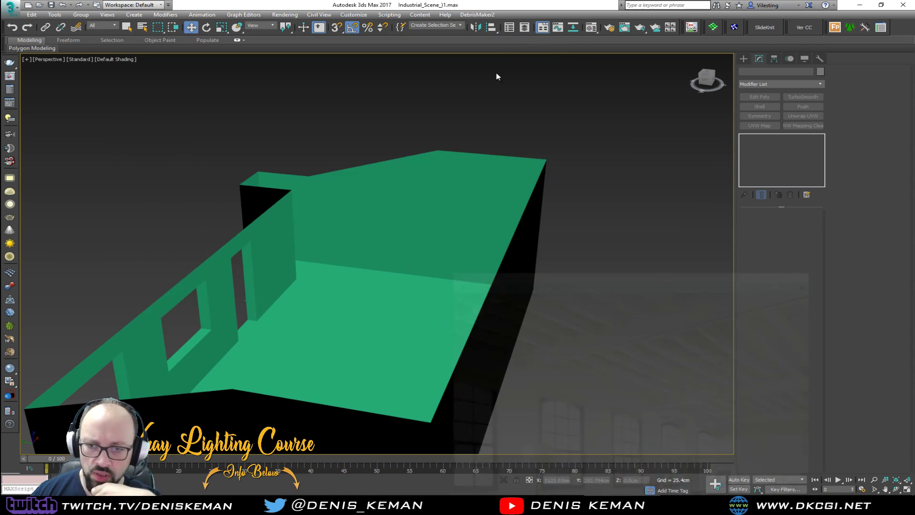
- Turn edged faces back on, select the building's Base object, and make the Beams_Ideas layer visible
{"action": "scroll", "coordinate": [330, 263], "scroll_direction": "up", "scroll_amount": 5}
{"action": "key", "text": "F4"}
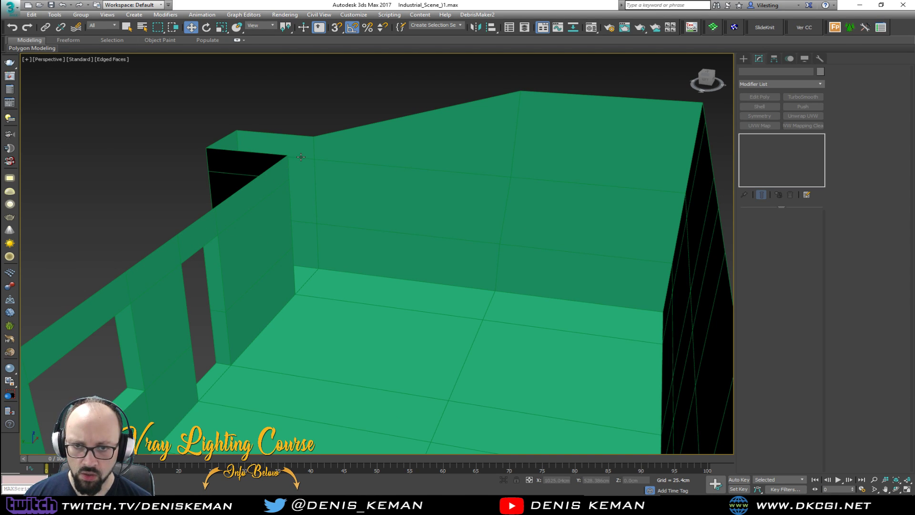
{"action": "left_click", "coordinate": [268, 204]}
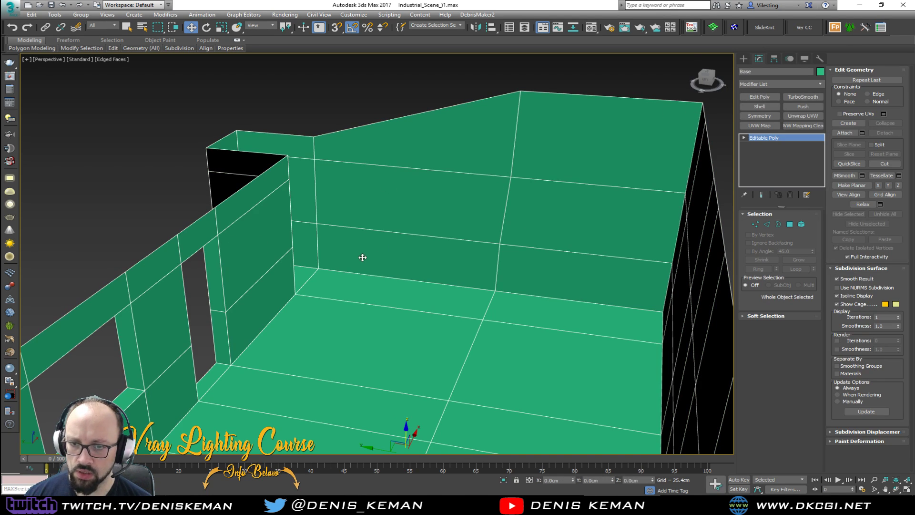
{"action": "right_click", "coordinate": [360, 255]}
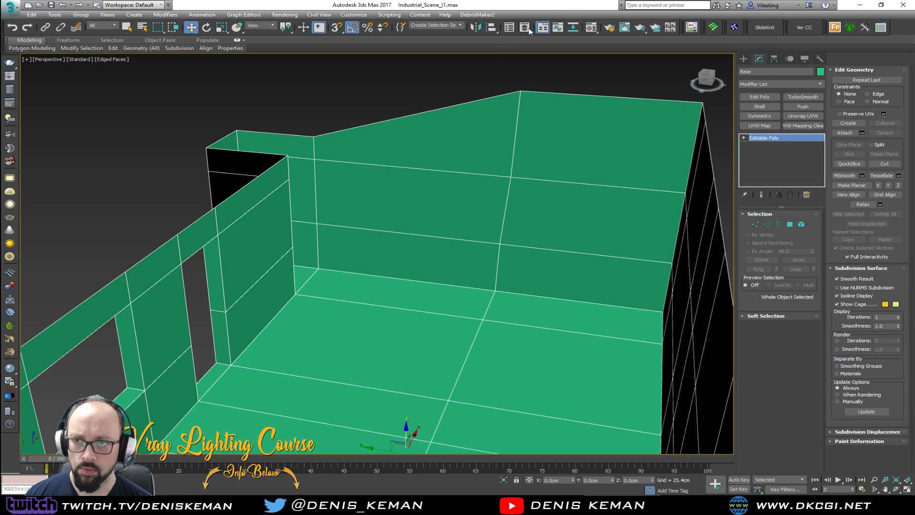
{"action": "left_click", "coordinate": [525, 28]}
{"action": "left_click", "coordinate": [38, 150]}
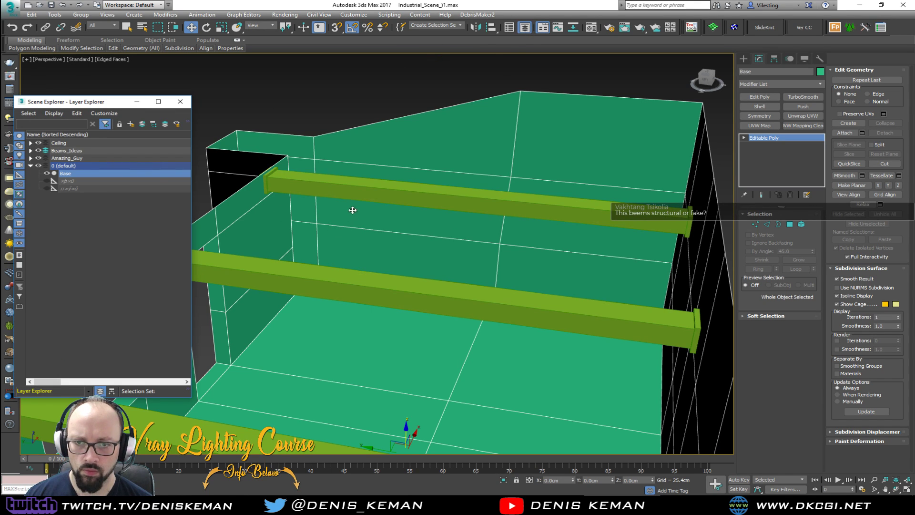
- Clone the beam nearest the far end wall, rotated -90 degrees about Z so it runs along the windowed wall
{"action": "middle_click_drag", "start_coordinate": [337, 210], "coordinate": [527, 143], "text": "alt"}
{"action": "left_click", "coordinate": [530, 176]}
{"action": "key", "text": "e"}
{"action": "left_click_drag", "start_coordinate": [517, 178], "coordinate": [490, 181]}
{"action": "left_click", "coordinate": [465, 285]}
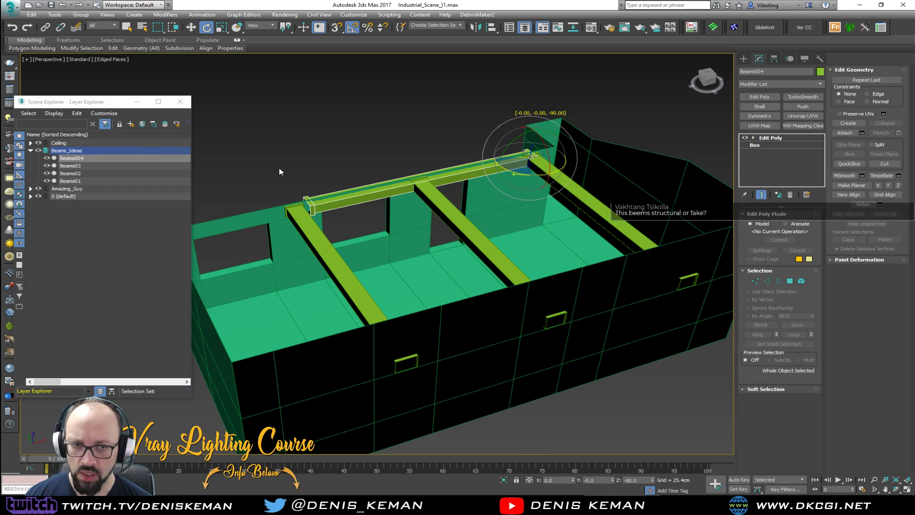
- Move the cloned beam Beams004 to the 0 (default) layer and hide the Beams_Ideas layer
{"action": "left_click", "coordinate": [95, 158]}
{"action": "left_click_drag", "start_coordinate": [71, 159], "coordinate": [71, 197]}
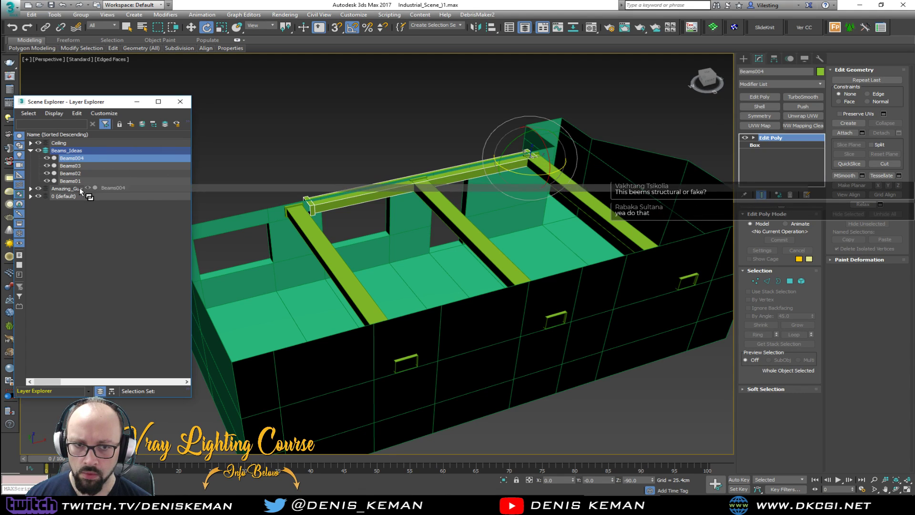
{"action": "left_click", "coordinate": [38, 150]}
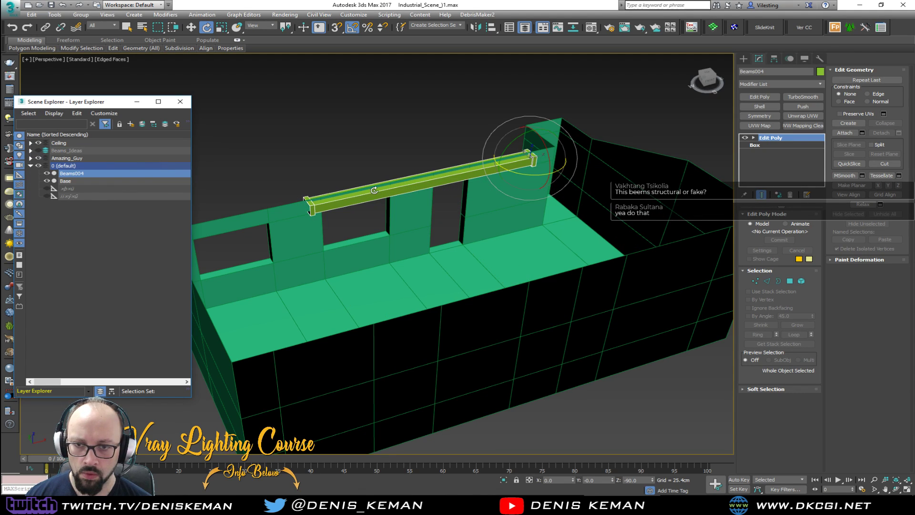
- Stretch the beam along the windowed wall by moving the vertices at both ends out toward the end walls
{"action": "key", "text": "1"}
{"action": "left_click_drag", "start_coordinate": [297, 189], "coordinate": [324, 218]}
{"action": "middle_click_drag", "start_coordinate": [305, 201], "coordinate": [401, 216], "text": "alt"}
{"action": "key", "text": "w"}
{"action": "left_click_drag", "start_coordinate": [399, 214], "coordinate": [257, 214]}
{"action": "middle_click_drag", "start_coordinate": [675, 276], "coordinate": [615, 256], "text": "alt"}
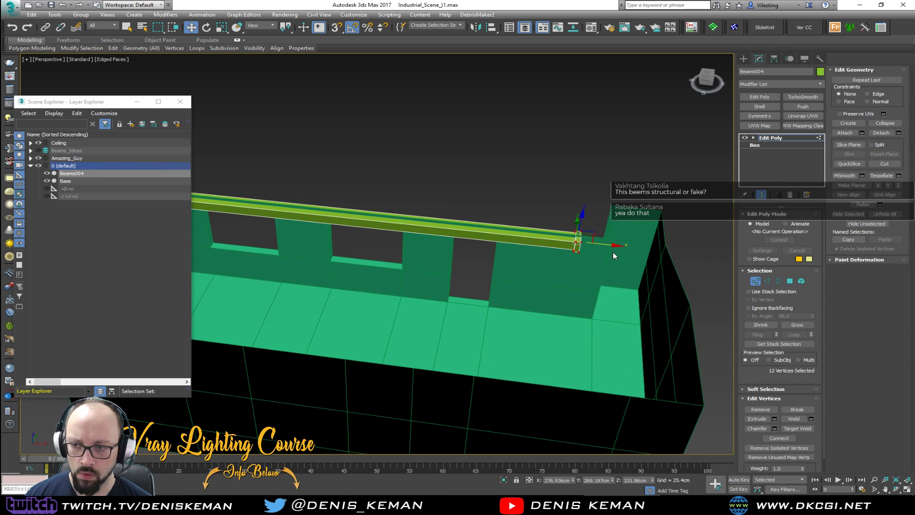
{"action": "left_click_drag", "start_coordinate": [616, 247], "coordinate": [696, 255]}
{"action": "mouse_move", "coordinate": [697, 256]}
{"action": "middle_mouse_down", "text": "alt"}
{"action": "mouse_move", "coordinate": [726, 246]}
{"action": "mouse_move", "coordinate": [705, 234]}
{"action": "mouse_move", "coordinate": [698, 242]}
{"action": "middle_mouse_up", "text": "alt"}
{"action": "scroll", "coordinate": [490, 319], "scroll_direction": "up", "scroll_amount": 6}
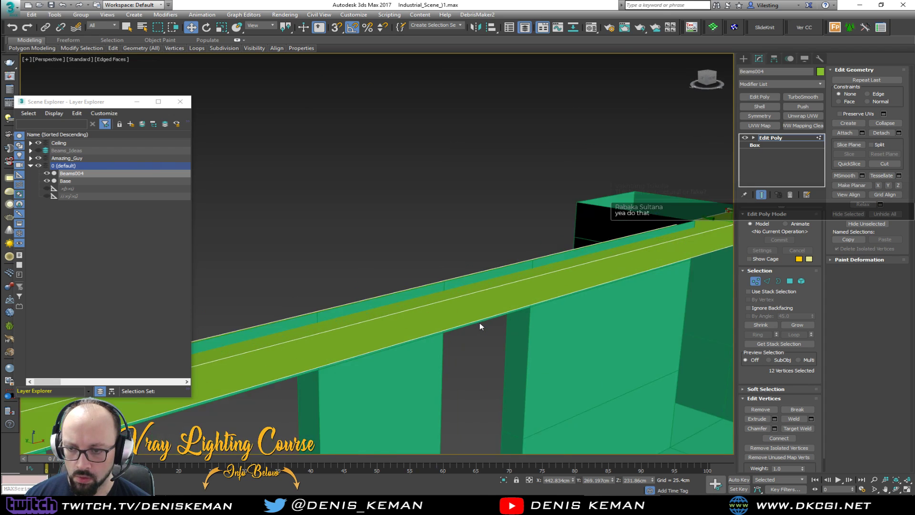
- Leave vertex editing and raise the lengthened beam slightly, to about 237.7 cm in Z
{"action": "middle_click_drag", "start_coordinate": [479, 322], "coordinate": [605, 280], "text": "alt"}
{"action": "key", "text": "1"}
{"action": "mouse_move", "coordinate": [597, 234]}
{"action": "left_mouse_down"}
{"action": "mouse_move", "coordinate": [600, 205]}
{"action": "mouse_move", "coordinate": [608, 225]}
{"action": "left_mouse_up"}
{"action": "left_click", "coordinate": [599, 233]}
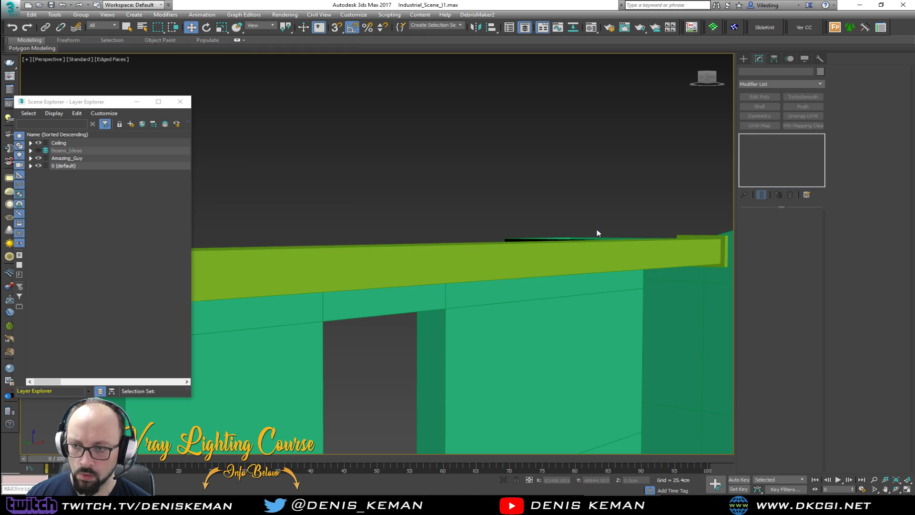
{"action": "left_click", "coordinate": [600, 253]}
{"action": "left_click_drag", "start_coordinate": [600, 230], "coordinate": [599, 230]}
{"action": "middle_click_drag", "start_coordinate": [600, 229], "coordinate": [495, 230], "text": "alt"}
- Change the lengthened beam's object color to dark gray
{"action": "left_click", "coordinate": [530, 253]}
{"action": "left_click", "coordinate": [484, 209]}
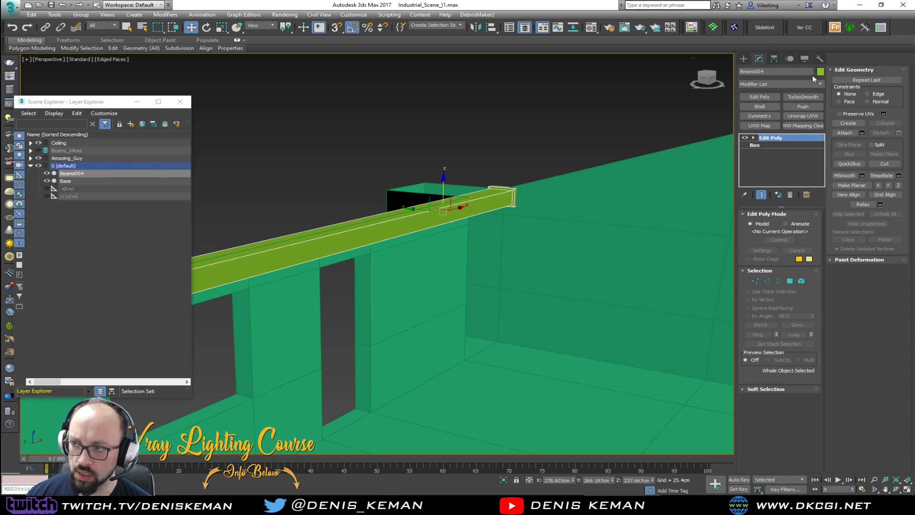
{"action": "left_click", "coordinate": [820, 72]}
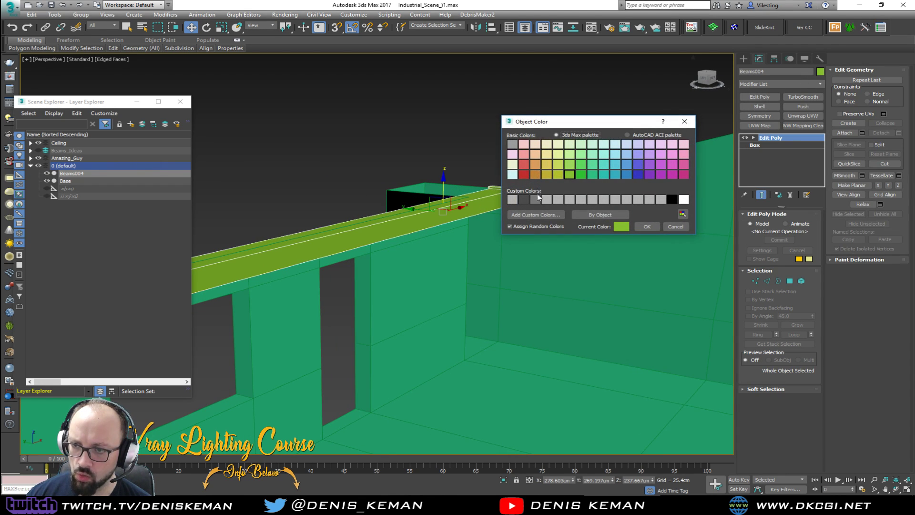
{"action": "left_click", "coordinate": [646, 226]}
- Clone the gray beam as one instance up at the roof ridge, at about Y -52.8 cm and Z 335.5 cm
{"action": "middle_click_drag", "start_coordinate": [496, 241], "coordinate": [401, 240], "text": "alt"}
{"action": "mouse_move", "coordinate": [403, 243]}
{"action": "left_mouse_down", "text": "shift"}
{"action": "mouse_move", "coordinate": [548, 219]}
{"action": "mouse_move", "coordinate": [568, 206]}
{"action": "left_mouse_up", "text": "shift"}
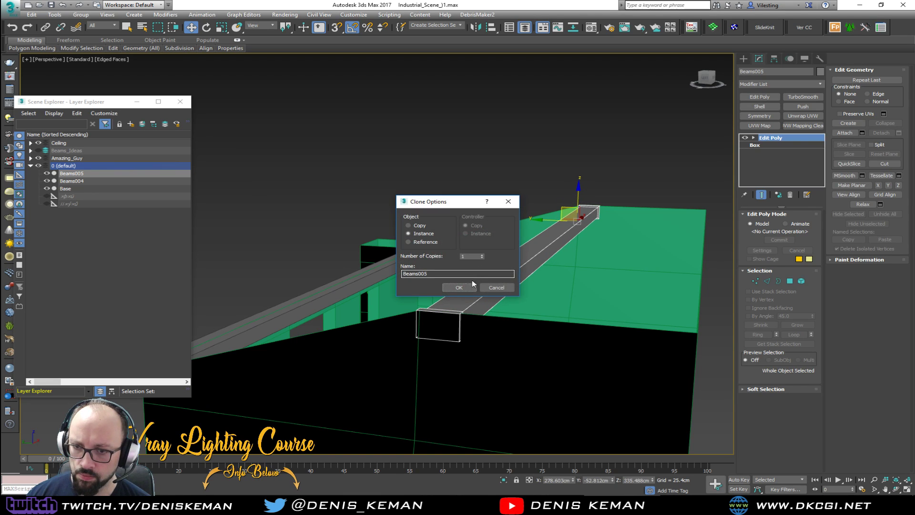
{"action": "left_click", "coordinate": [459, 287]}
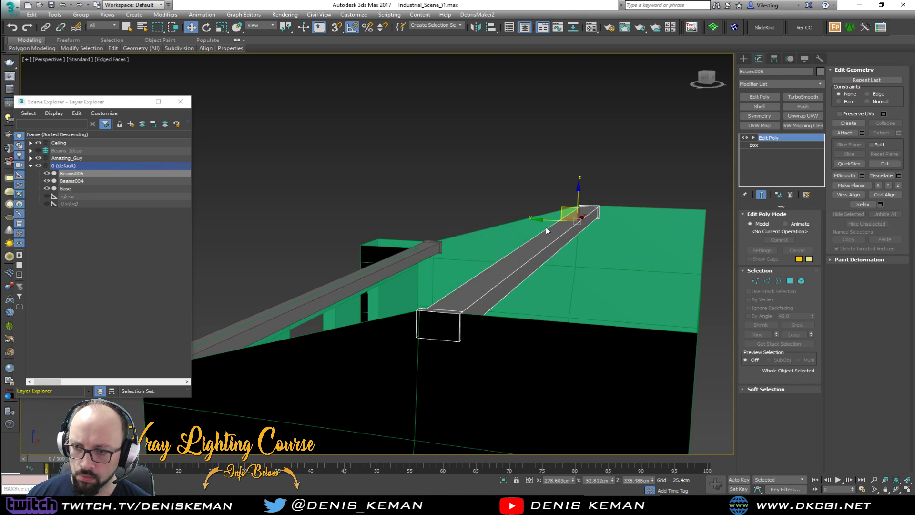
- Examine the ends of both gray beams against the end walls from inside and outside the building
{"action": "mouse_move", "coordinate": [550, 220]}
{"action": "middle_mouse_down", "text": "alt"}
{"action": "mouse_move", "coordinate": [617, 221]}
{"action": "mouse_move", "coordinate": [608, 213]}
{"action": "mouse_move", "coordinate": [560, 223]}
{"action": "middle_mouse_up", "text": "alt"}
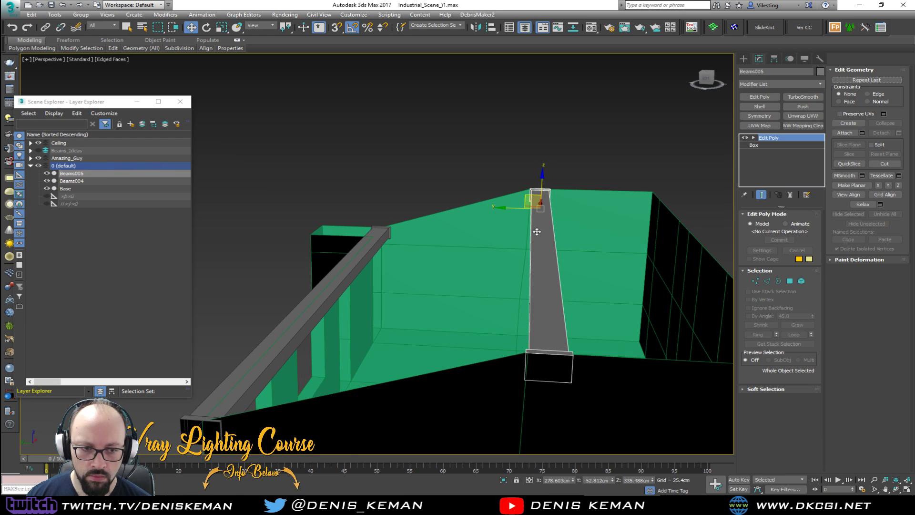
{"action": "scroll", "coordinate": [459, 302], "scroll_direction": "up", "scroll_amount": 3}
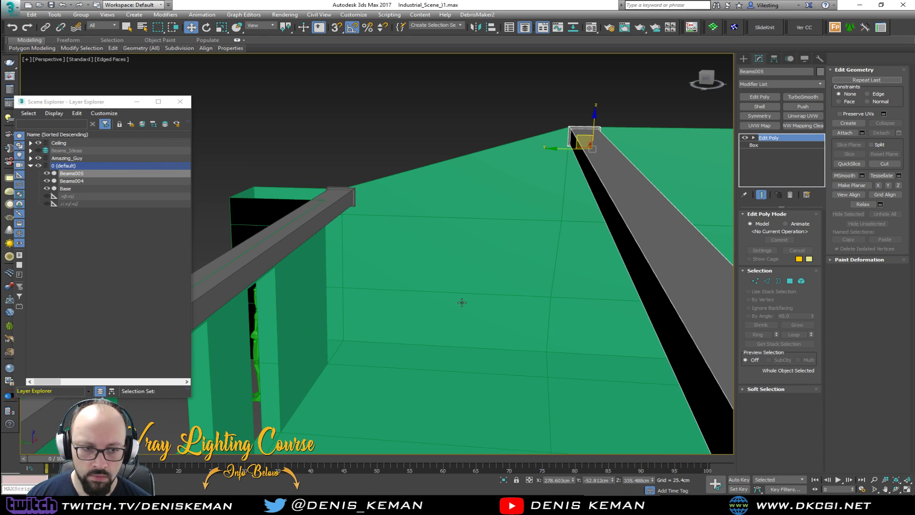
{"action": "scroll", "coordinate": [462, 302], "scroll_direction": "up", "scroll_amount": 2}
{"action": "middle_click_drag", "start_coordinate": [473, 302], "coordinate": [477, 248]}
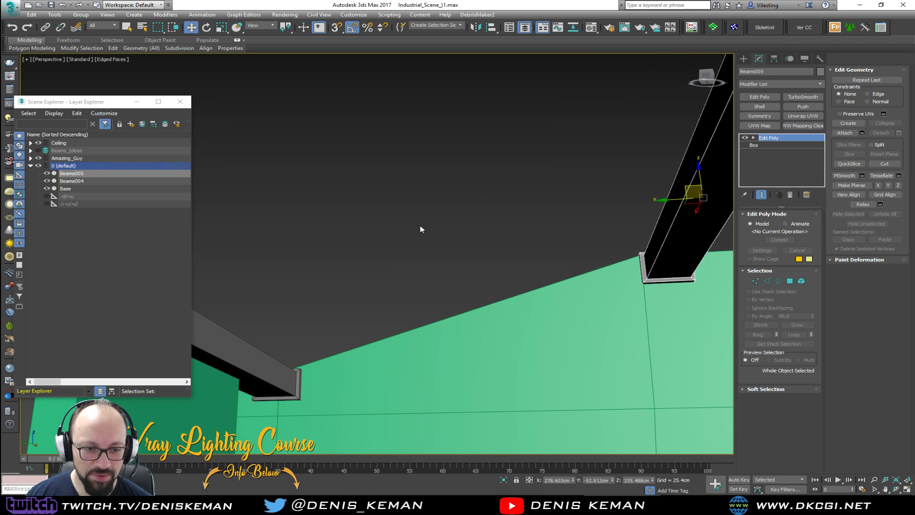
{"action": "left_click", "coordinate": [385, 251]}
{"action": "scroll", "coordinate": [429, 262], "scroll_direction": "up", "scroll_amount": 5}
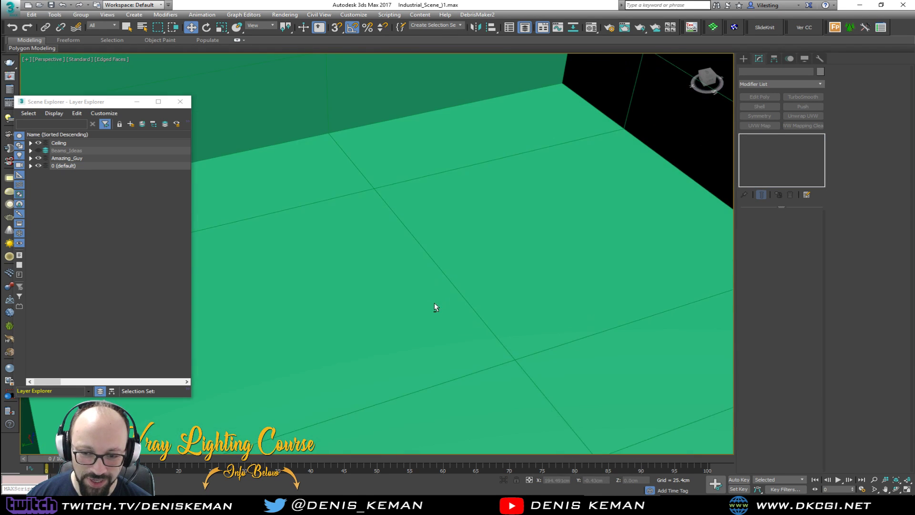
{"action": "scroll", "coordinate": [434, 305], "scroll_direction": "down", "scroll_amount": 4}
{"action": "middle_click_drag", "start_coordinate": [406, 305], "coordinate": [392, 179], "text": "alt"}
{"action": "scroll", "coordinate": [364, 283], "scroll_direction": "up", "scroll_amount": 5}
{"action": "scroll", "coordinate": [423, 245], "scroll_direction": "down", "scroll_amount": 4}
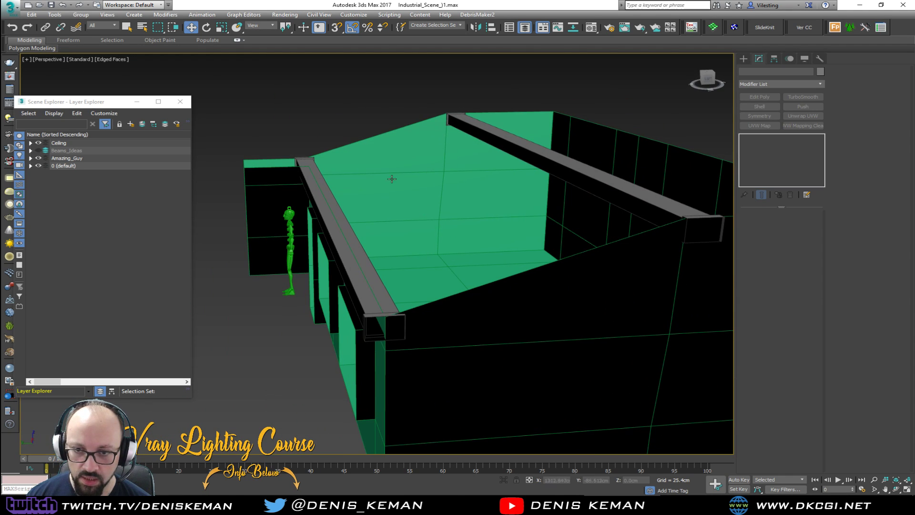
- Toggle the Beams_Ideas layer on and off, and unhide the ceiling object in the Ceiling layer
{"action": "left_click", "coordinate": [38, 150]}
{"action": "left_click", "coordinate": [38, 151]}
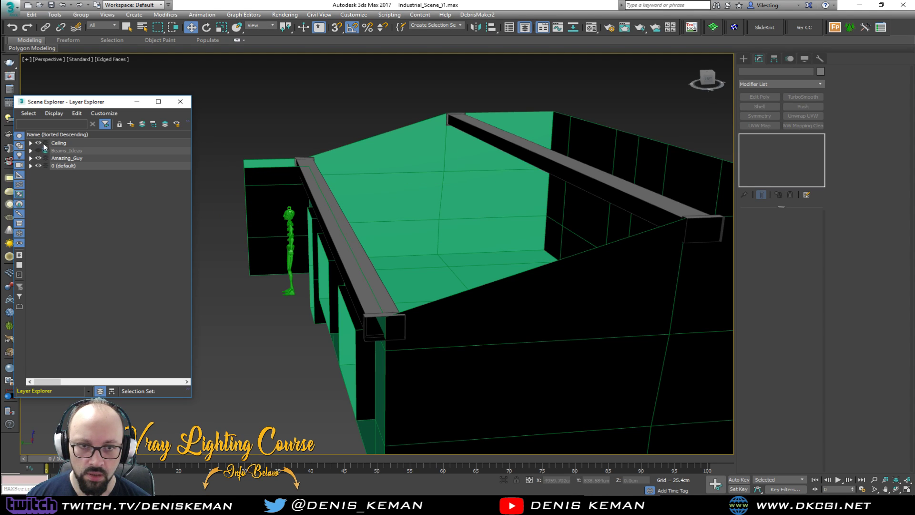
{"action": "left_click", "coordinate": [30, 143]}
{"action": "left_click", "coordinate": [46, 150]}
- Examine both long beams beneath the ceiling and its openings, with edged faces off and the Base walls see-through
{"action": "mouse_move", "coordinate": [371, 247]}
{"action": "middle_mouse_down", "text": "alt"}
{"action": "mouse_move", "coordinate": [412, 276]}
{"action": "mouse_move", "coordinate": [374, 302]}
{"action": "mouse_move", "coordinate": [367, 284]}
{"action": "mouse_move", "coordinate": [385, 304]}
{"action": "mouse_move", "coordinate": [470, 264]}
{"action": "mouse_move", "coordinate": [415, 330]}
{"action": "mouse_move", "coordinate": [439, 296]}
{"action": "mouse_move", "coordinate": [533, 257]}
{"action": "mouse_move", "coordinate": [458, 271]}
{"action": "mouse_move", "coordinate": [447, 293]}
{"action": "mouse_move", "coordinate": [448, 273]}
{"action": "middle_mouse_up", "text": "alt"}
{"action": "scroll", "coordinate": [386, 306], "scroll_direction": "down", "scroll_amount": 5}
{"action": "key", "text": "F4"}
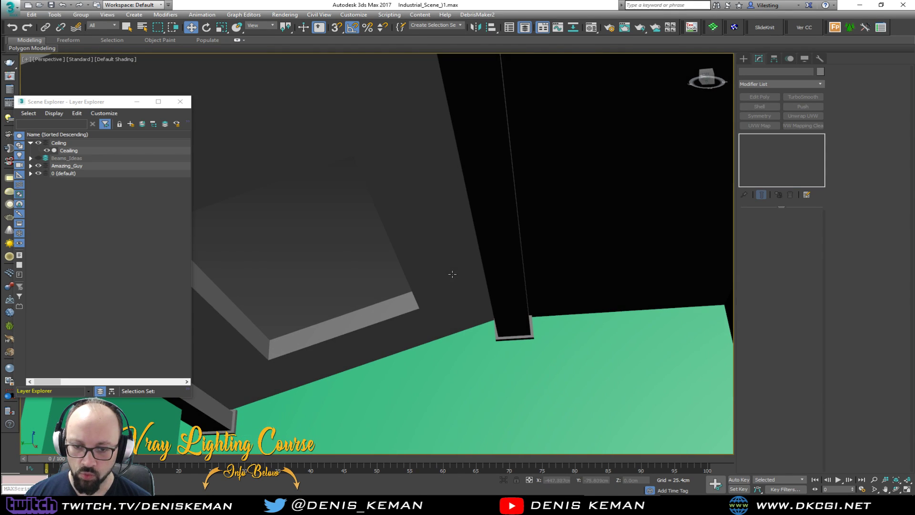
{"action": "left_click", "coordinate": [484, 361]}
{"action": "middle_click_drag", "start_coordinate": [465, 323], "coordinate": [521, 212], "text": "alt"}
{"action": "middle_click_drag", "start_coordinate": [380, 263], "coordinate": [465, 189], "text": "alt"}
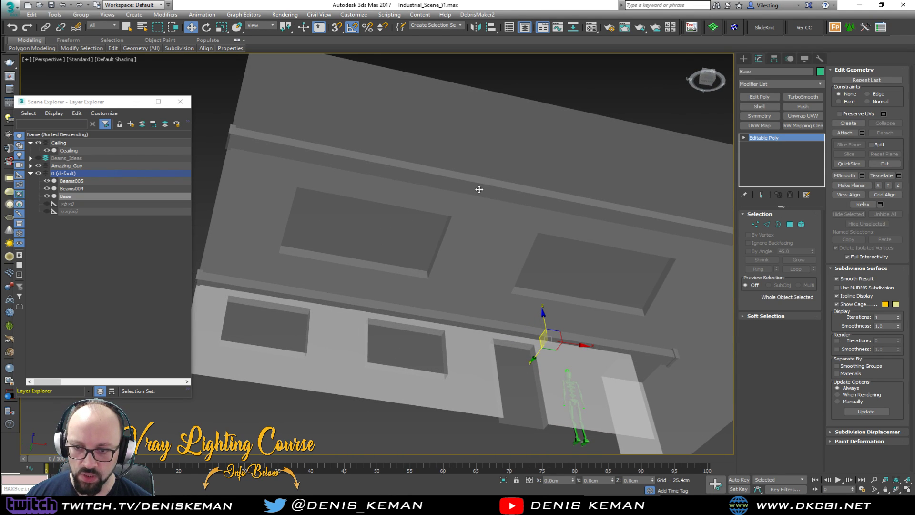
{"action": "middle_click_drag", "start_coordinate": [458, 319], "coordinate": [433, 272], "text": "alt"}
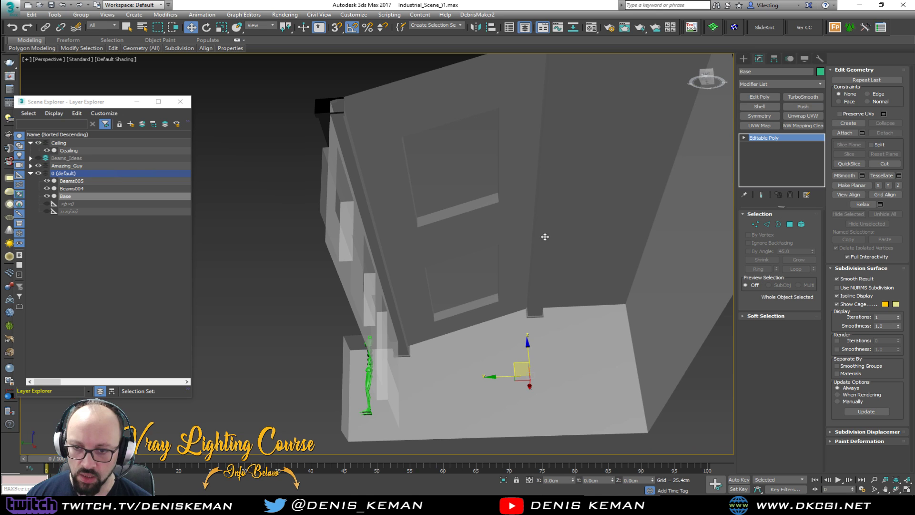
{"action": "middle_click_drag", "start_coordinate": [475, 221], "coordinate": [493, 250], "text": "alt"}
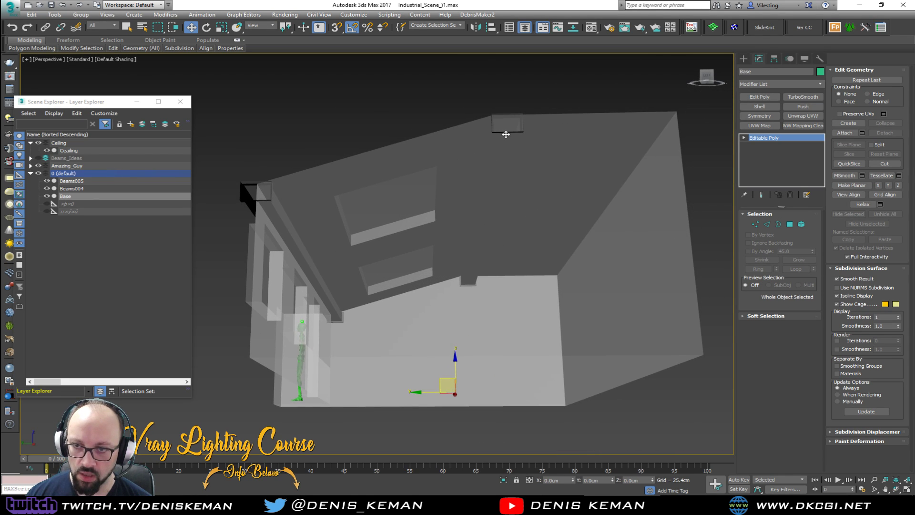
- Clone the roof-ridge beam as one copy along the tall back wall, at about Y -249.1 cm and Z 335.5 cm
{"action": "key", "text": "F3"}
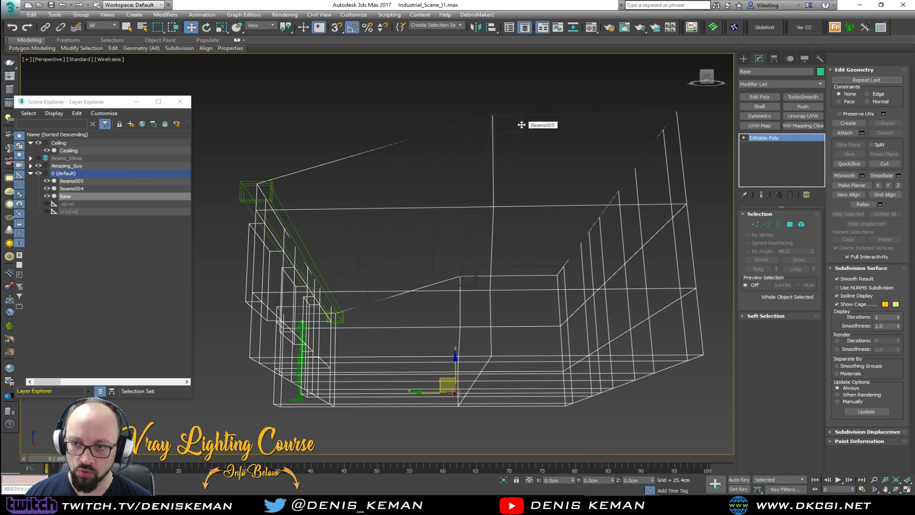
{"action": "left_click", "coordinate": [522, 125]}
{"action": "key", "text": "F3"}
{"action": "mouse_move", "coordinate": [521, 125]}
{"action": "middle_mouse_down", "text": "alt"}
{"action": "mouse_move", "coordinate": [246, 194]}
{"action": "mouse_move", "coordinate": [437, 243]}
{"action": "middle_mouse_up", "text": "alt"}
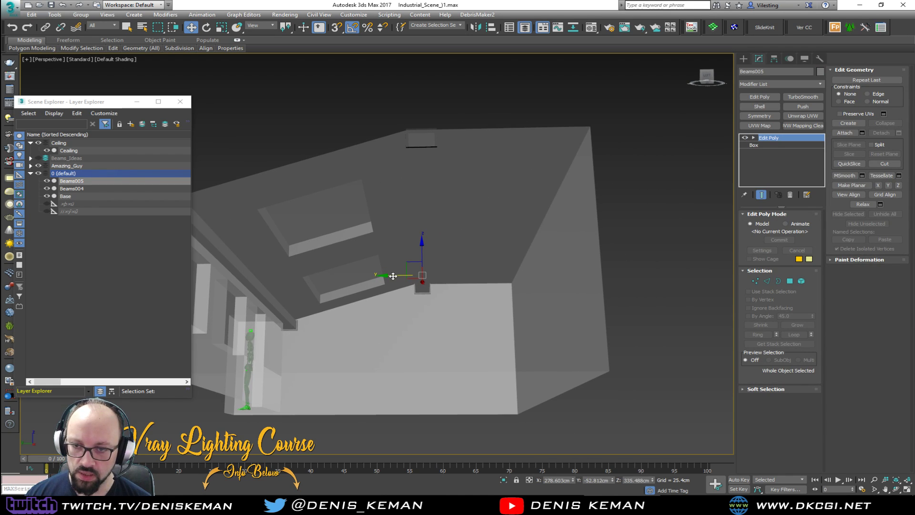
{"action": "left_click_drag", "start_coordinate": [442, 278], "coordinate": [482, 283], "text": "shift"}
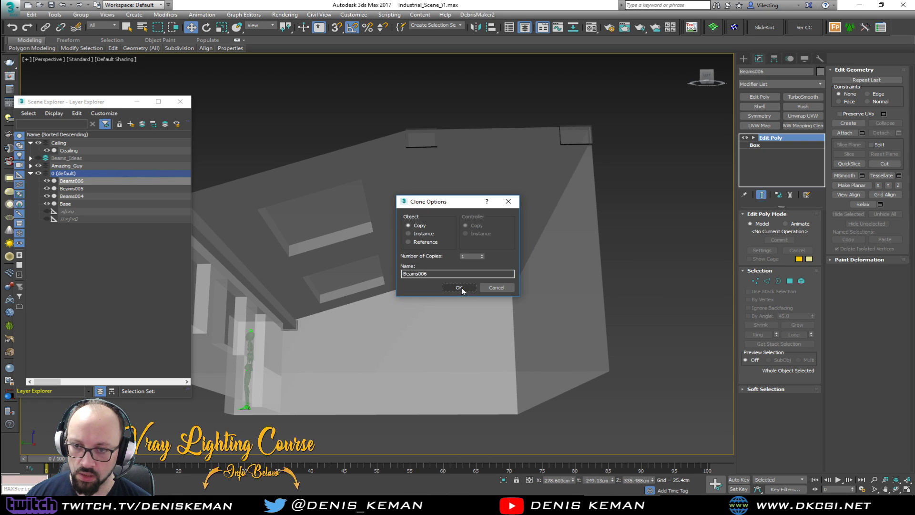
{"action": "left_click", "coordinate": [460, 287]}
{"action": "left_click", "coordinate": [651, 248]}
- Examine the three long beams from outside the building and compare them with the loft reference photos Image_06 and Image_07
{"action": "middle_click_drag", "start_coordinate": [531, 267], "coordinate": [513, 353], "text": "alt"}
{"action": "left_click", "coordinate": [431, 297]}
{"action": "left_click", "coordinate": [547, 377]}
{"action": "middle_click_drag", "start_coordinate": [604, 376], "coordinate": [497, 248], "text": "alt"}
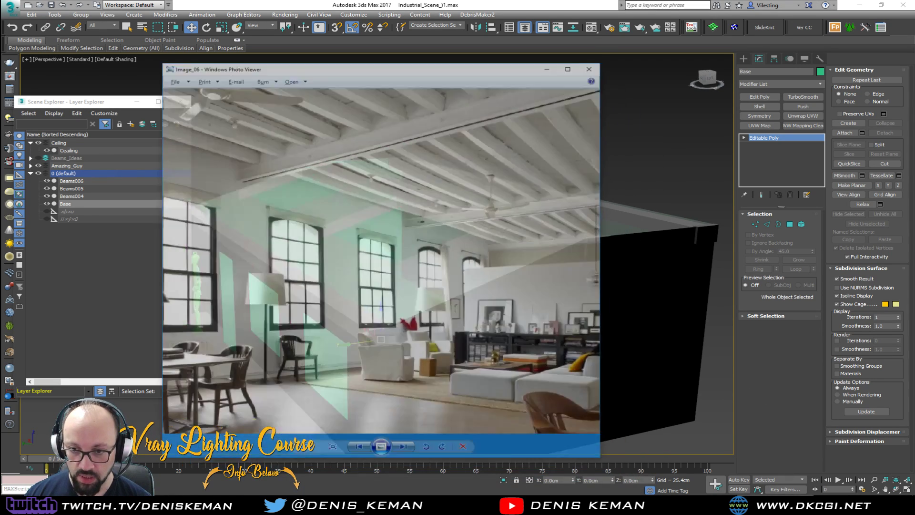
{"action": "key", "text": "Right"}
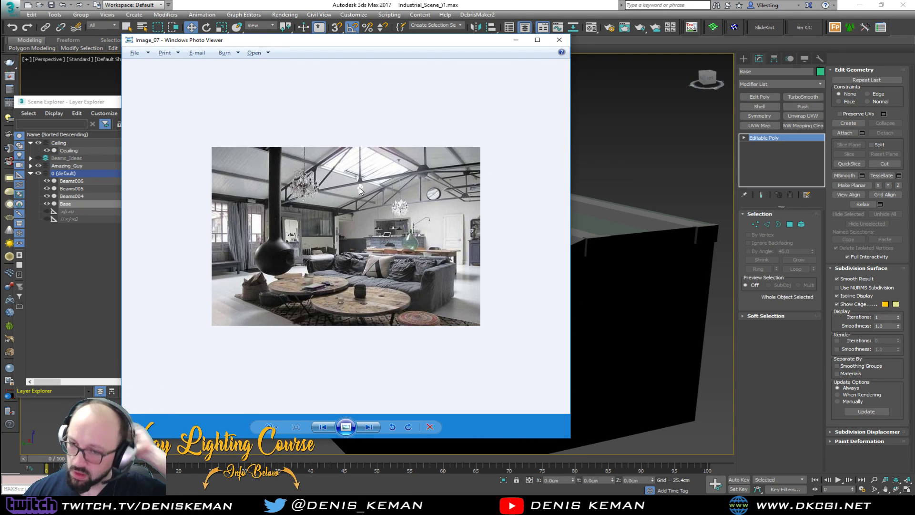
{"action": "left_click", "coordinate": [516, 40]}
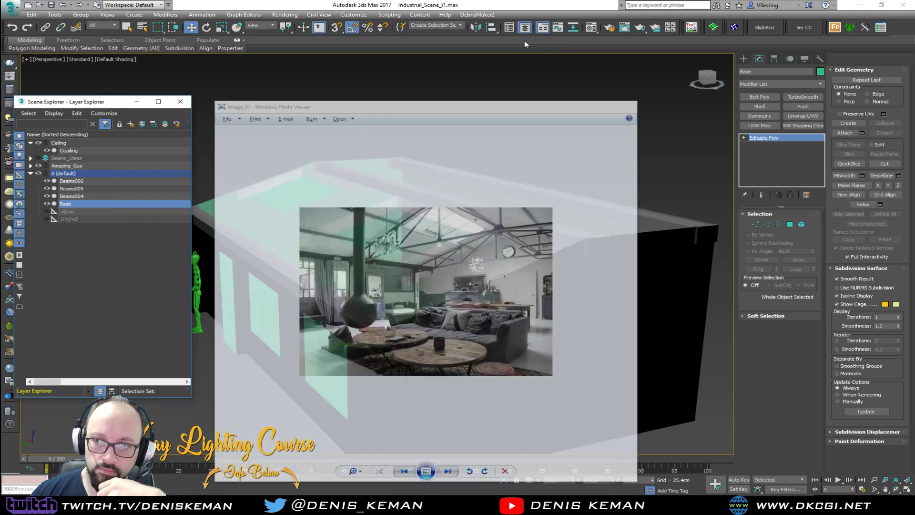
{"action": "left_click", "coordinate": [560, 160]}
{"action": "mouse_move", "coordinate": [395, 279]}
{"action": "middle_mouse_down", "text": "alt"}
{"action": "mouse_move", "coordinate": [372, 274]}
{"action": "mouse_move", "coordinate": [345, 313]}
{"action": "mouse_move", "coordinate": [396, 288]}
{"action": "middle_mouse_up", "text": "alt"}
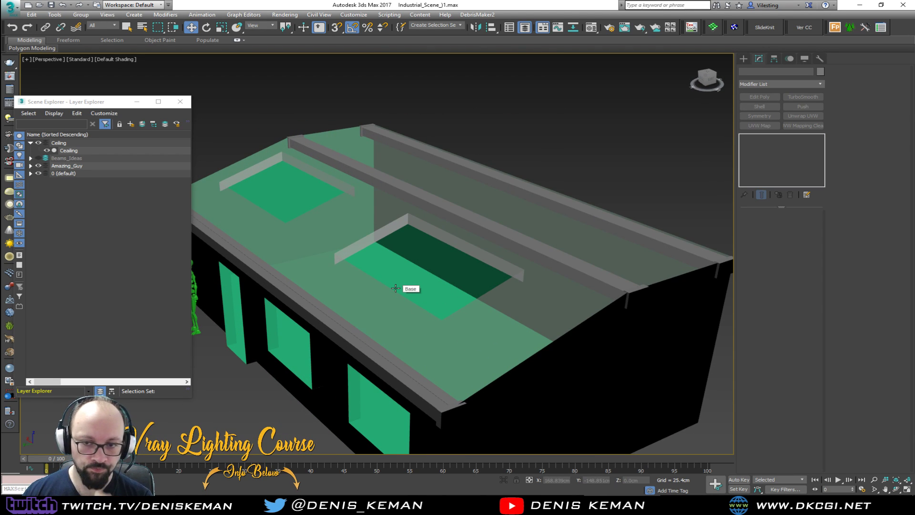
{"action": "scroll", "coordinate": [363, 299], "scroll_direction": "up", "scroll_amount": 5}
{"action": "scroll", "coordinate": [363, 298], "scroll_direction": "down", "scroll_amount": 5}
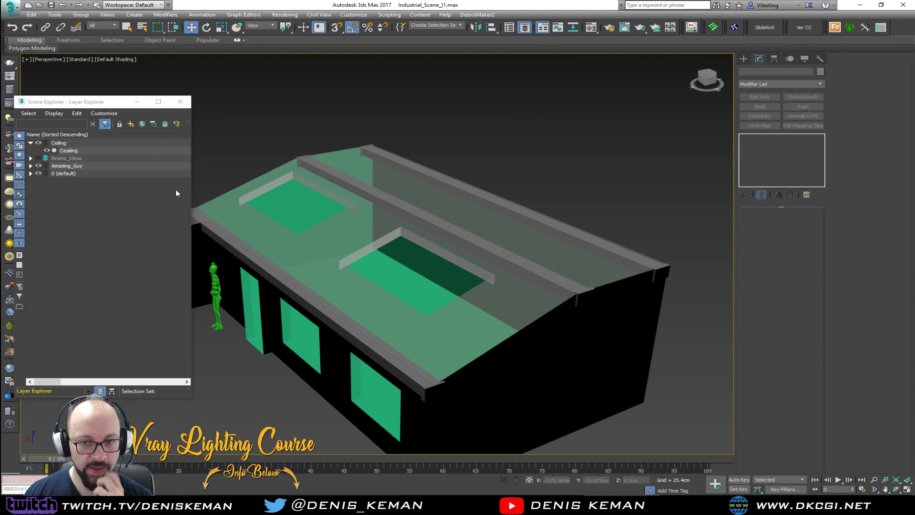
- Hide the ceiling object and move the three long gray beams into the Beams_Ideas layer
{"action": "left_click", "coordinate": [325, 273]}
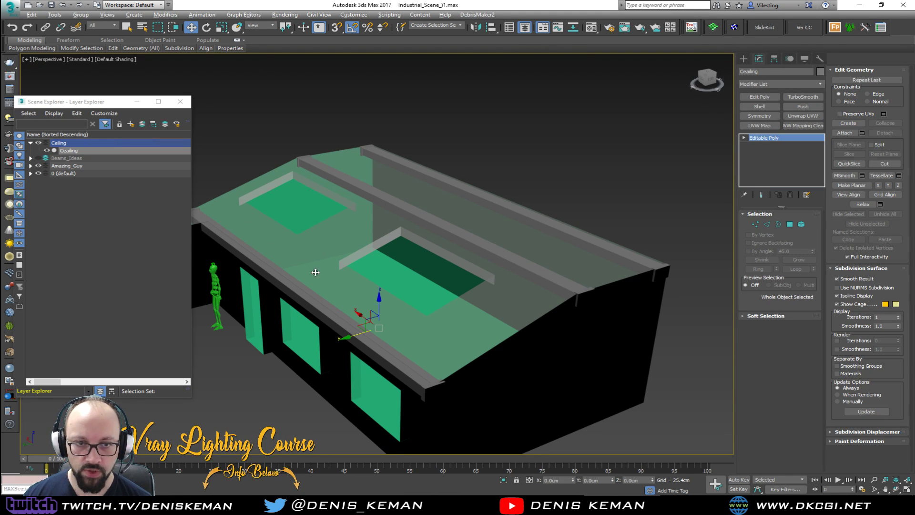
{"action": "left_click", "coordinate": [47, 150]}
{"action": "left_click", "coordinate": [305, 290]}
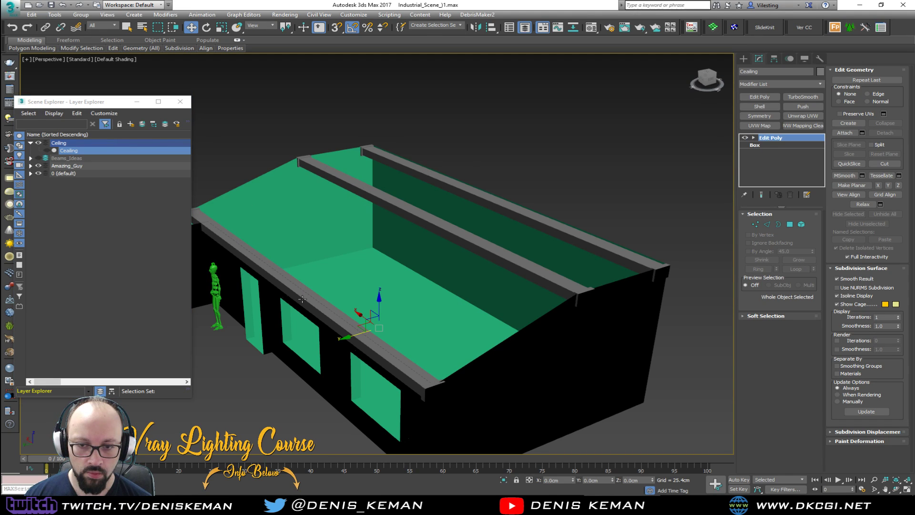
{"action": "key", "text": "F4"}
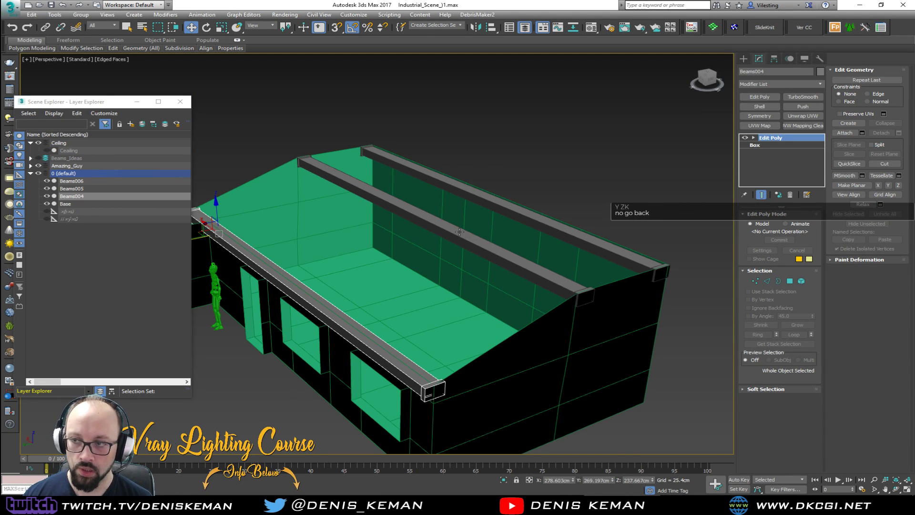
{"action": "left_click", "coordinate": [460, 232]}
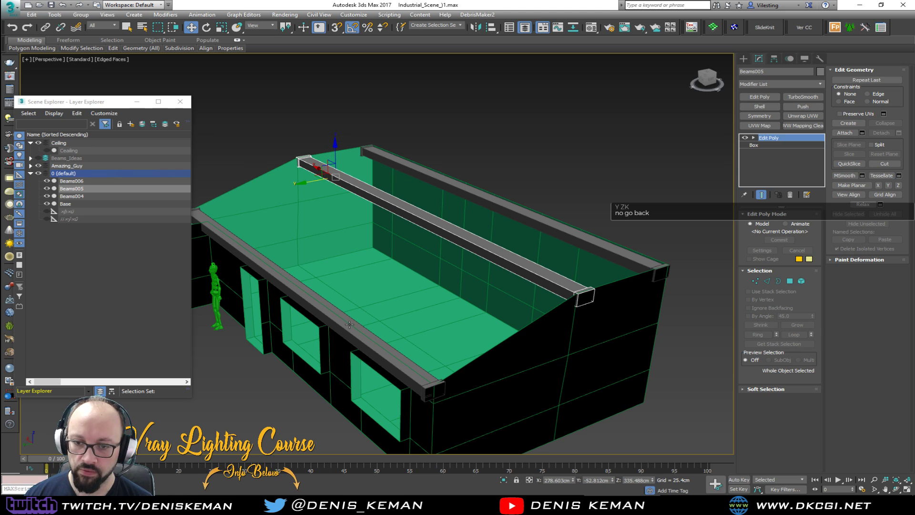
{"action": "key", "text": "ctrl+q"}
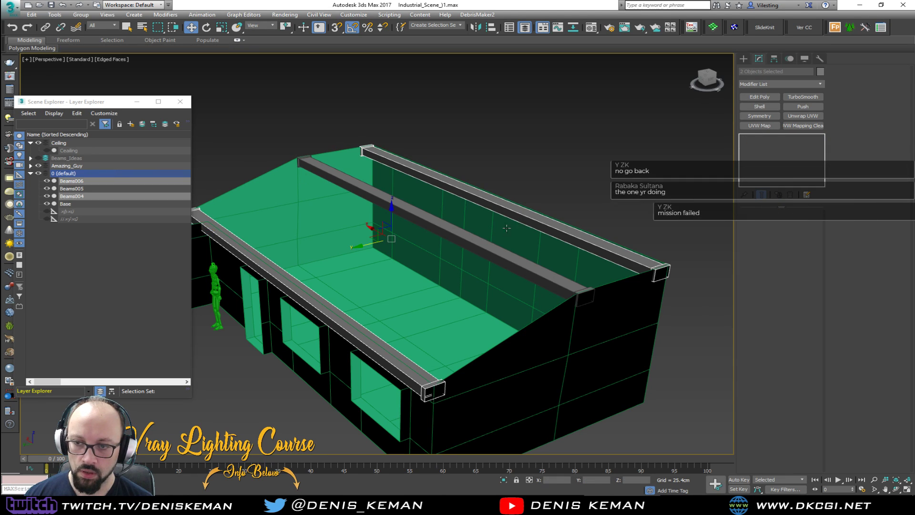
{"action": "left_click_drag", "start_coordinate": [79, 189], "coordinate": [65, 158]}
{"action": "left_click", "coordinate": [543, 153]}
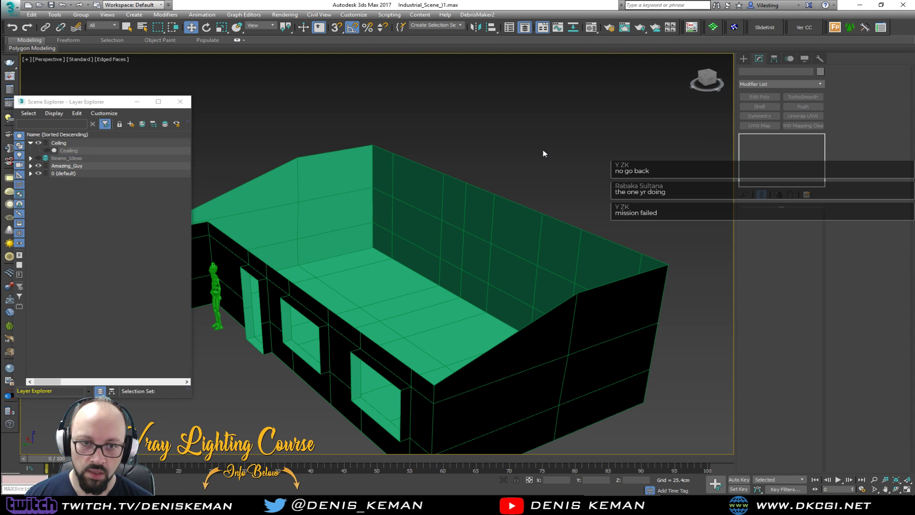
- Unhide the Beams_Ideas layer and delete its three yellow-green cross beams
{"action": "left_click", "coordinate": [38, 158]}
{"action": "middle_click_drag", "start_coordinate": [363, 305], "coordinate": [529, 326], "text": "alt"}
{"action": "scroll", "coordinate": [528, 322], "scroll_direction": "down", "scroll_amount": 4}
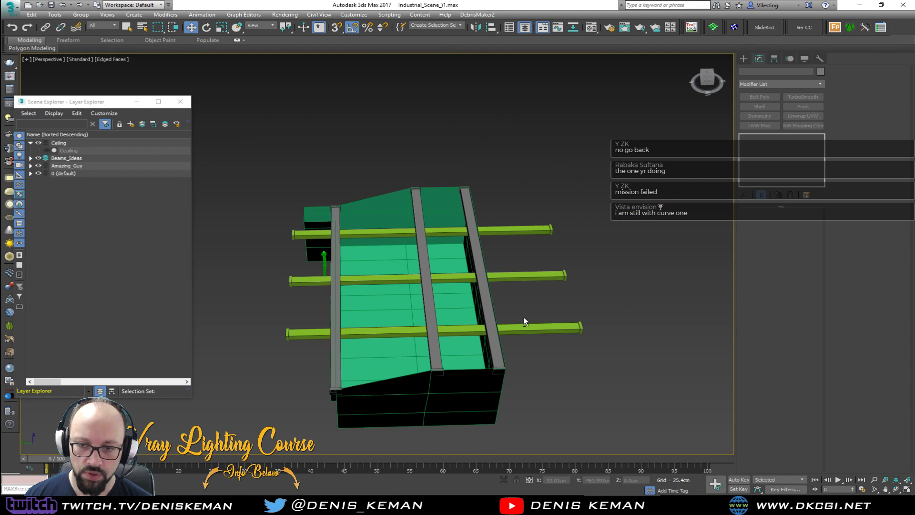
{"action": "left_click_drag", "start_coordinate": [541, 367], "coordinate": [541, 367]}
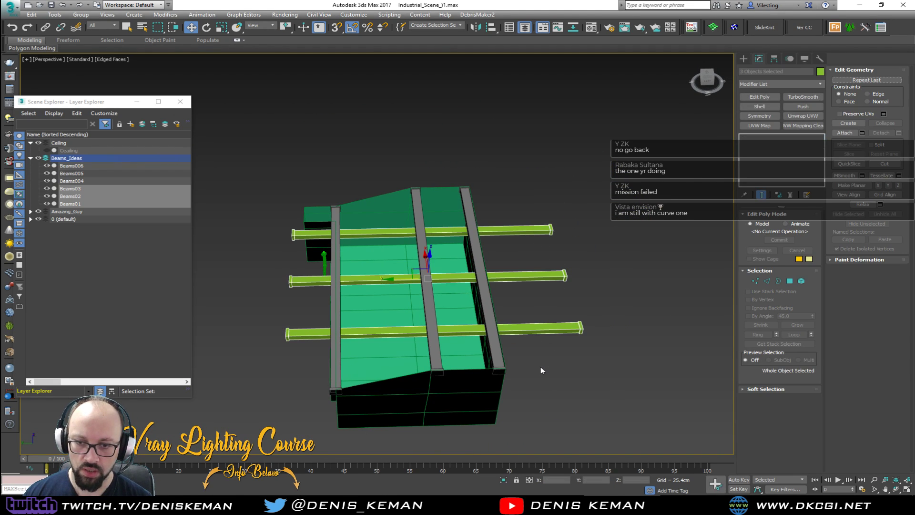
{"action": "key", "text": "Delete"}
- Inspect the three remaining long beams and view the metal-truss loft reference image in the Discord streaming_related channel
{"action": "middle_click_drag", "start_coordinate": [442, 336], "coordinate": [421, 379], "text": "alt"}
{"action": "scroll", "coordinate": [392, 328], "scroll_direction": "up", "scroll_amount": 6}
{"action": "scroll", "coordinate": [421, 380], "scroll_direction": "up", "scroll_amount": 3}
{"action": "middle_click_drag", "start_coordinate": [419, 369], "coordinate": [403, 353], "text": "alt"}
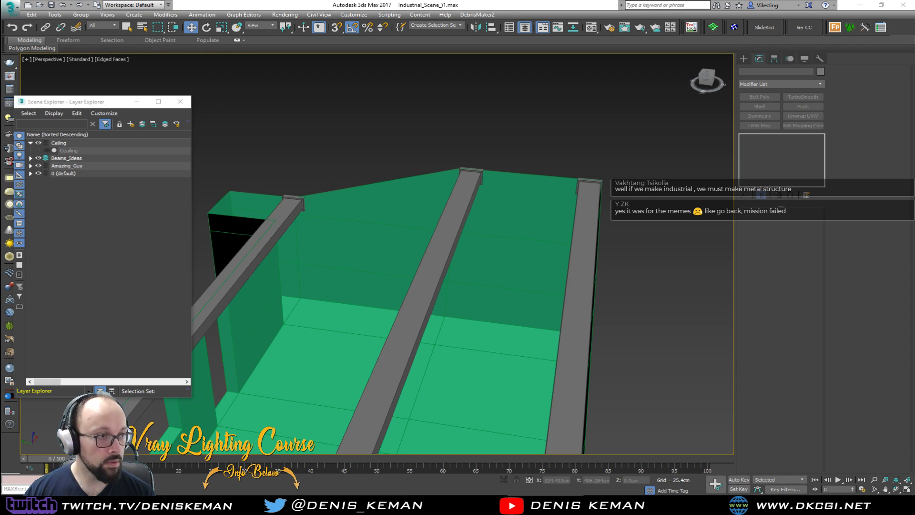
{"action": "key", "text": "alt+Tab"}
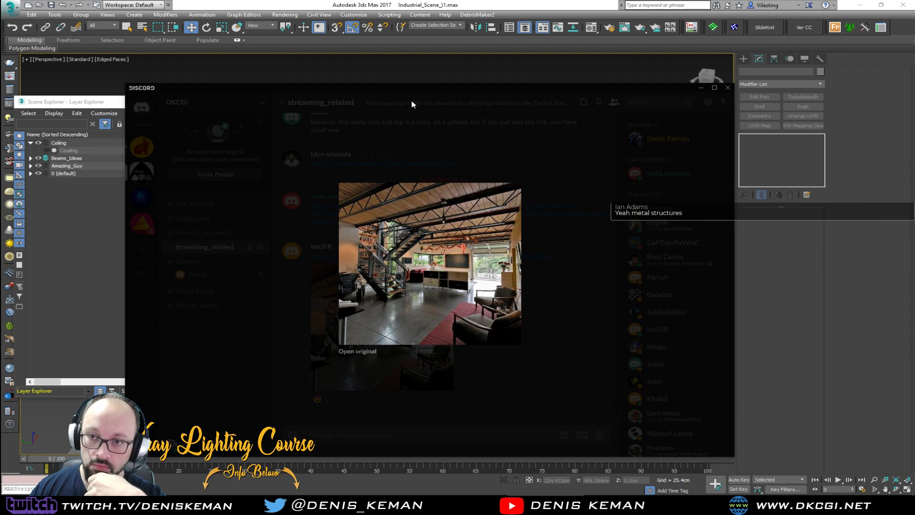
{"action": "key", "text": "alt+Tab"}
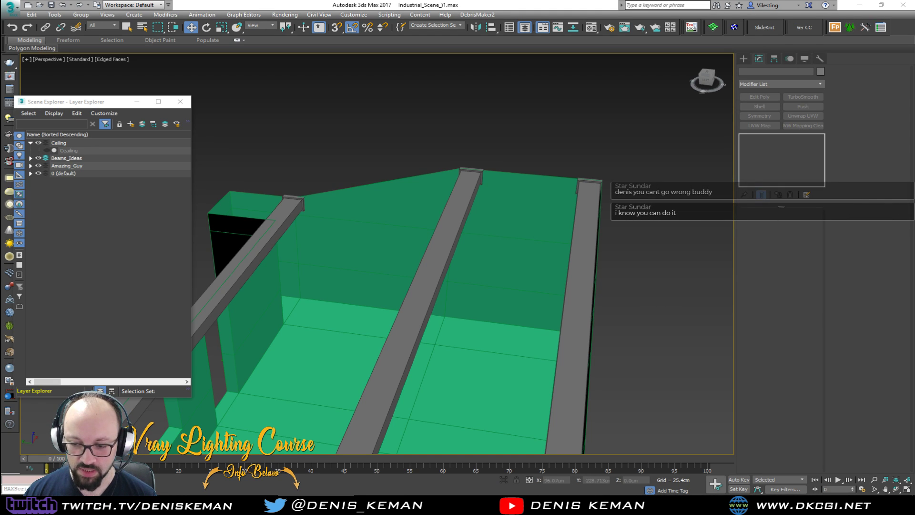
- Move the window-wall beam inward to about Y 246.6 cm
{"action": "middle_click_drag", "start_coordinate": [275, 224], "coordinate": [275, 204], "text": "alt"}
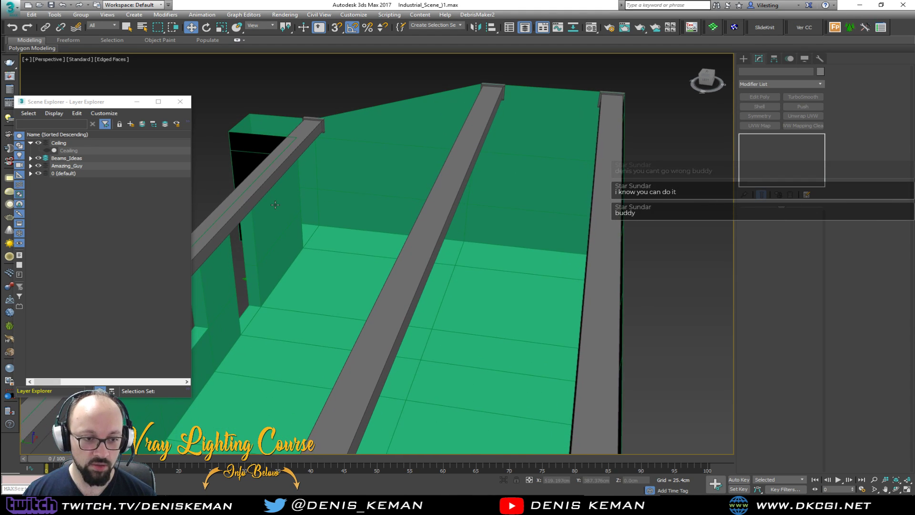
{"action": "middle_click_drag", "start_coordinate": [344, 250], "coordinate": [385, 275], "text": "alt"}
{"action": "left_click", "coordinate": [327, 233]}
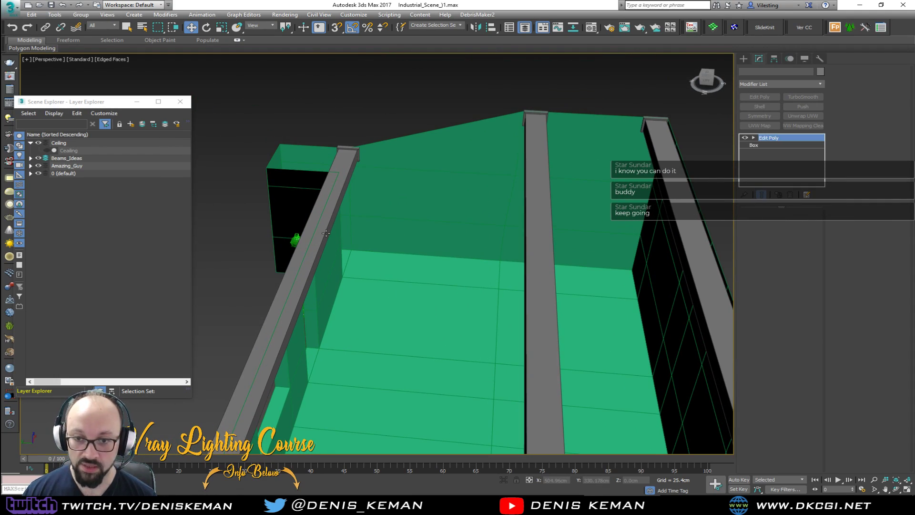
{"action": "middle_click_drag", "start_coordinate": [477, 246], "coordinate": [425, 263], "text": "alt"}
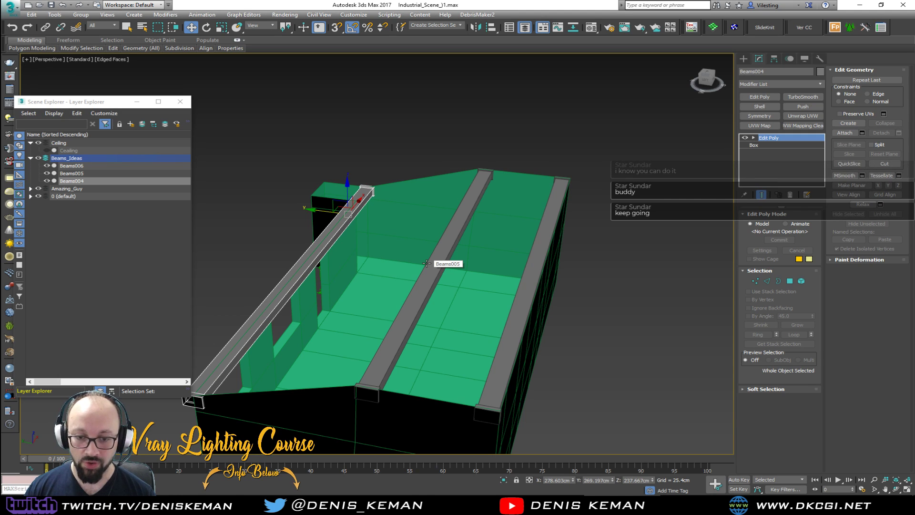
{"action": "scroll", "coordinate": [426, 263], "scroll_direction": "up", "scroll_amount": 6}
{"action": "middle_click_drag", "start_coordinate": [419, 184], "coordinate": [367, 244]}
{"action": "scroll", "coordinate": [367, 245], "scroll_direction": "up", "scroll_amount": 2}
{"action": "scroll", "coordinate": [370, 291], "scroll_direction": "up", "scroll_amount": 4}
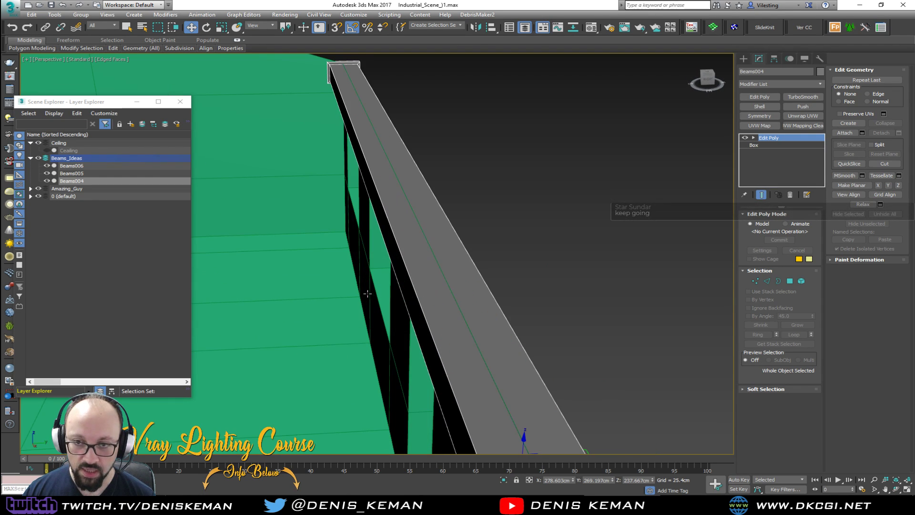
{"action": "scroll", "coordinate": [371, 291], "scroll_direction": "up", "scroll_amount": 3}
{"action": "middle_click_drag", "start_coordinate": [380, 272], "coordinate": [388, 208], "text": "alt"}
{"action": "scroll", "coordinate": [383, 276], "scroll_direction": "up", "scroll_amount": 5}
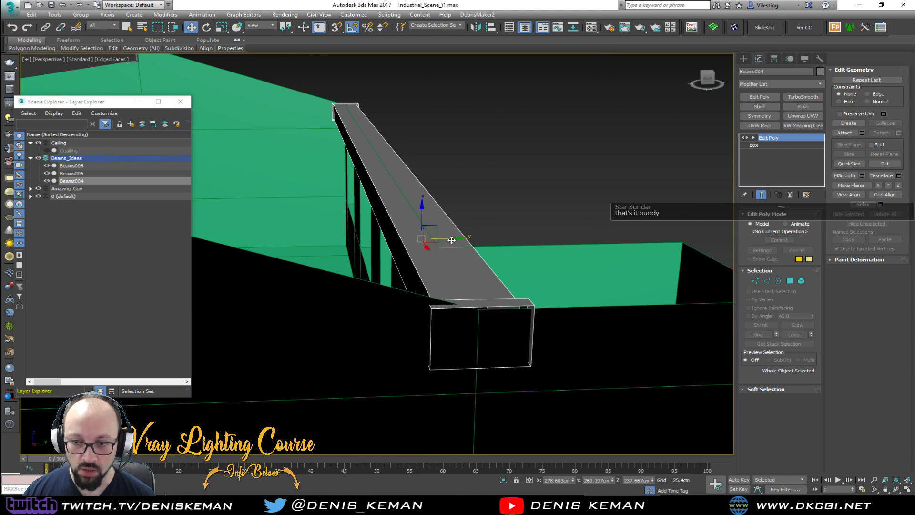
{"action": "left_click_drag", "start_coordinate": [428, 242], "coordinate": [412, 259]}
- Snap the window-wall beam's outer end corner to the vertical edge where the end wall meets the window wall
{"action": "middle_click_drag", "start_coordinate": [498, 305], "coordinate": [491, 306], "text": "alt"}
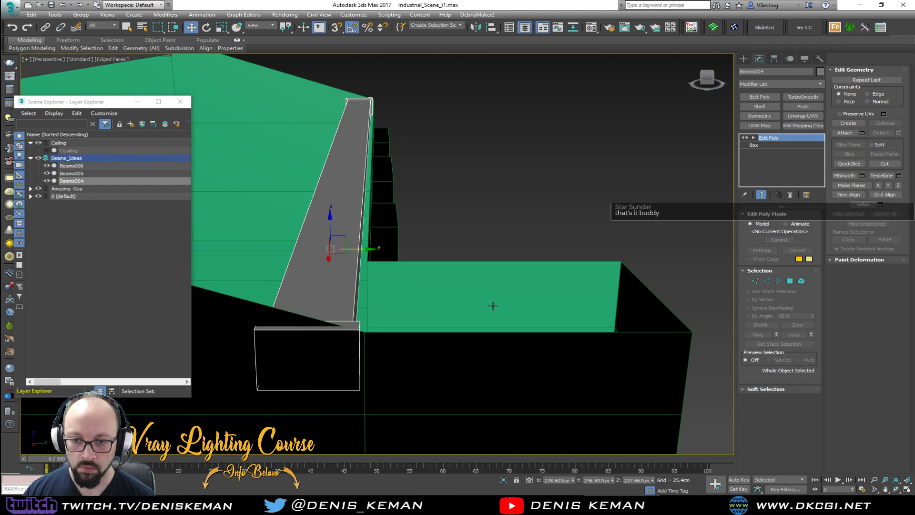
{"action": "key", "text": "s"}
{"action": "left_click_drag", "start_coordinate": [360, 327], "coordinate": [365, 330]}
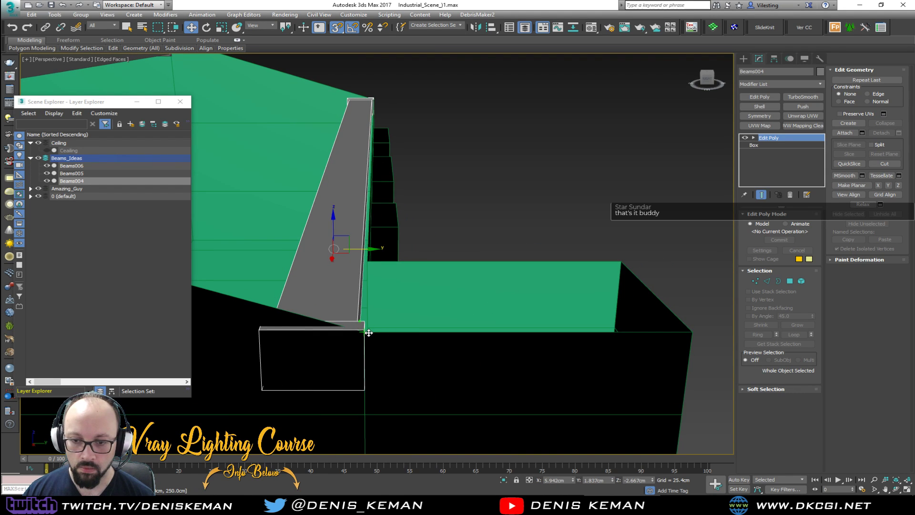
{"action": "middle_click_drag", "start_coordinate": [365, 301], "coordinate": [330, 159], "text": "alt"}
{"action": "left_click", "coordinate": [318, 115]}
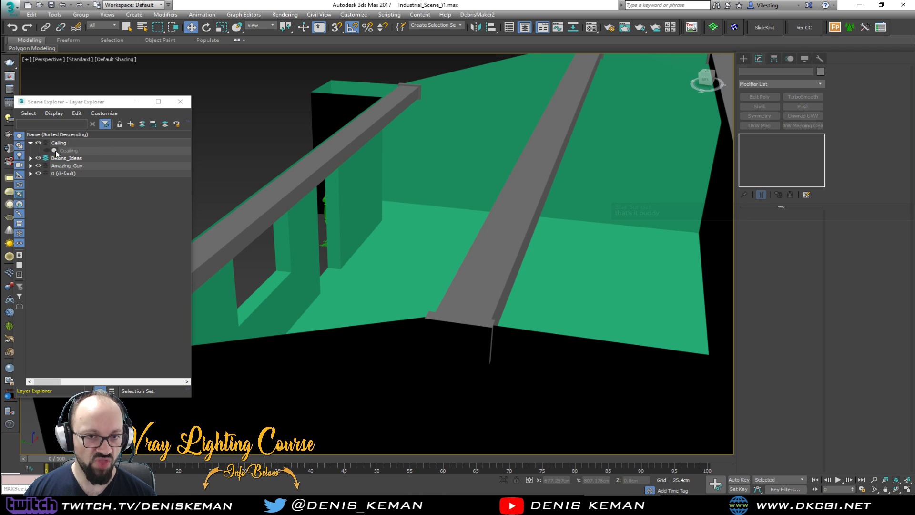
- Hide the Beams_Ideas layer and make layer 0 (default) active, closing the Scene Explorer
{"action": "left_click", "coordinate": [38, 158]}
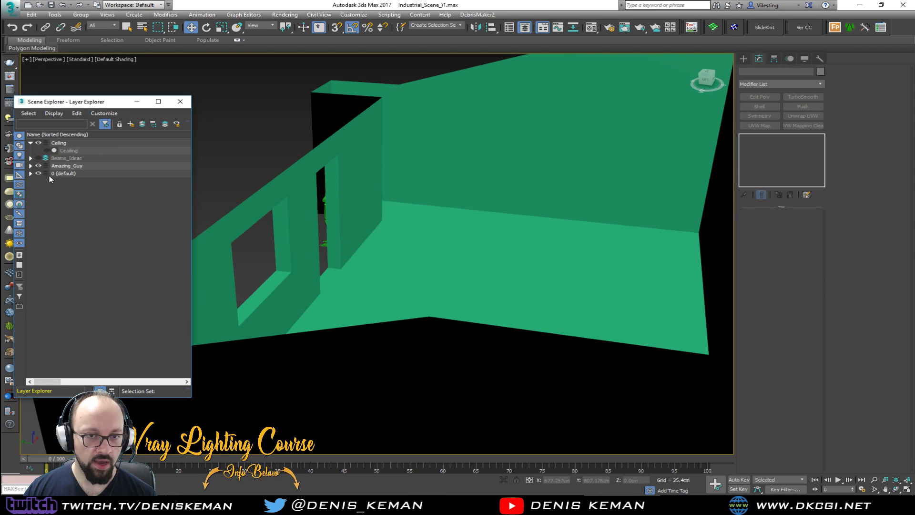
{"action": "middle_click_drag", "start_coordinate": [258, 154], "coordinate": [291, 211], "text": "alt"}
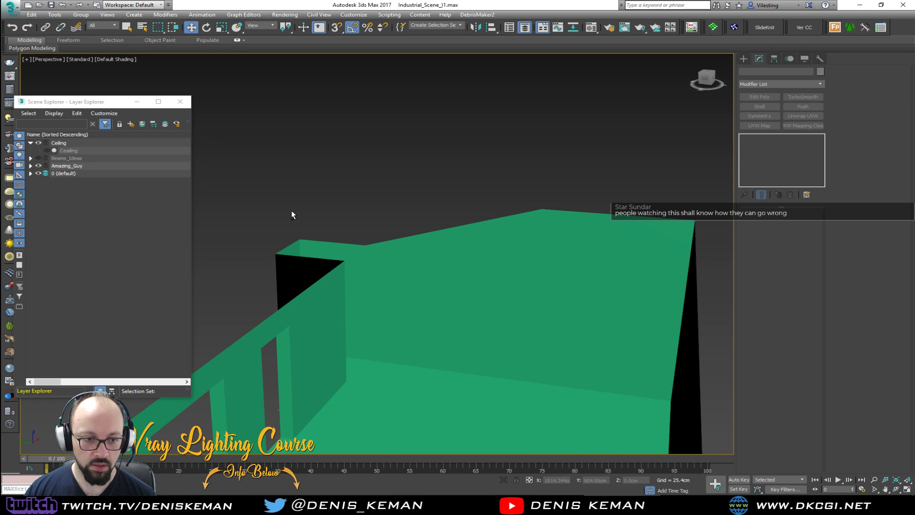
{"action": "middle_click_drag", "start_coordinate": [373, 252], "coordinate": [295, 167]}
{"action": "left_click", "coordinate": [180, 101]}
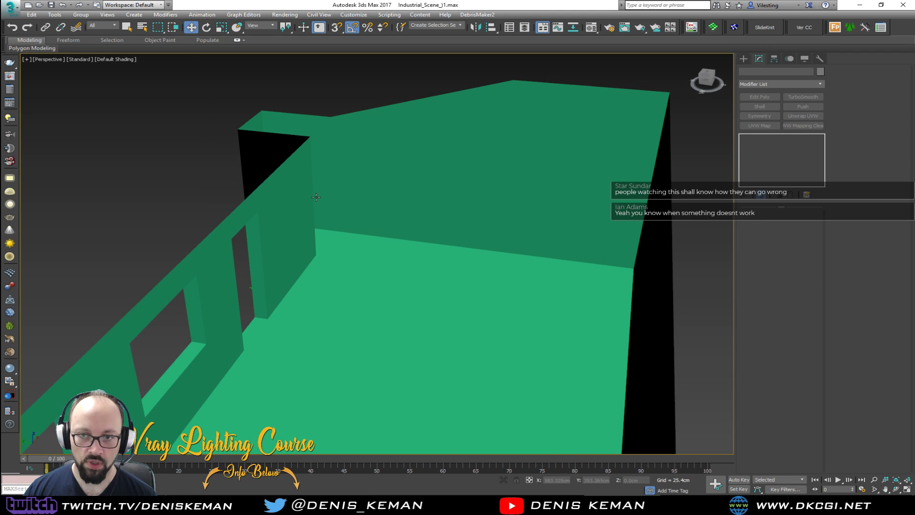
- In the Left view, create a snapped plane of 140 x 536.868 cm across the room's upper part, between window wall and back wall
{"action": "key", "text": "alt+w"}
{"action": "scroll", "coordinate": [181, 339], "scroll_direction": "up", "scroll_amount": 2}
{"action": "key", "text": "alt+w"}
{"action": "middle_click_drag", "start_coordinate": [304, 243], "coordinate": [276, 256]}
{"action": "scroll", "coordinate": [275, 260], "scroll_direction": "down", "scroll_amount": 3}
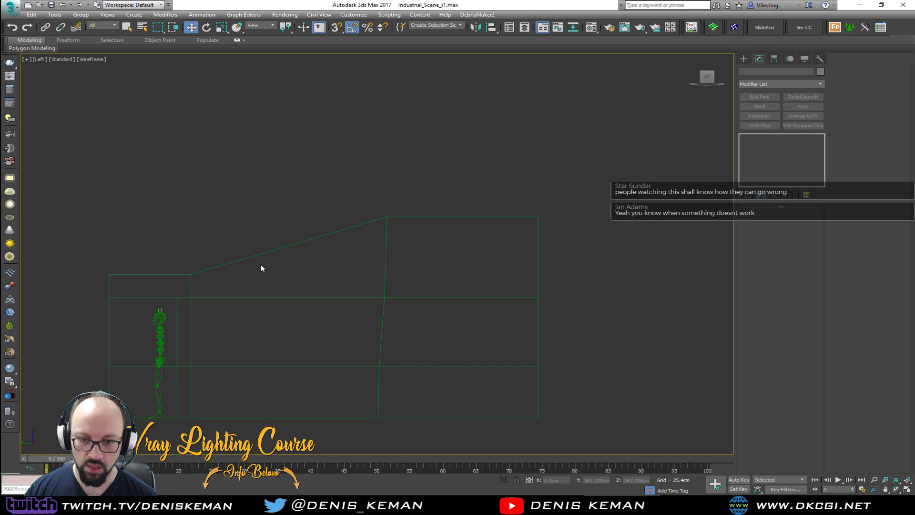
{"action": "right_click", "coordinate": [326, 251]}
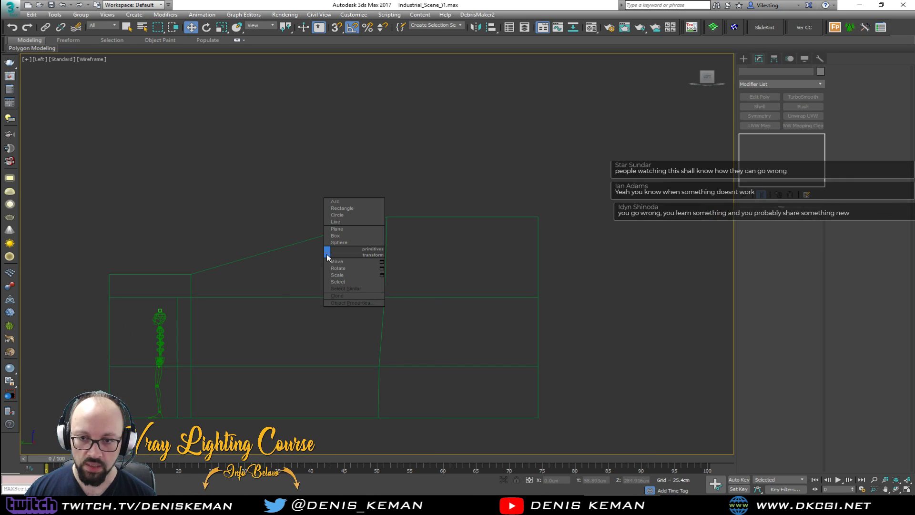
{"action": "left_click", "coordinate": [346, 230]}
{"action": "key", "text": "s"}
{"action": "left_click_drag", "start_coordinate": [190, 297], "coordinate": [539, 213]}
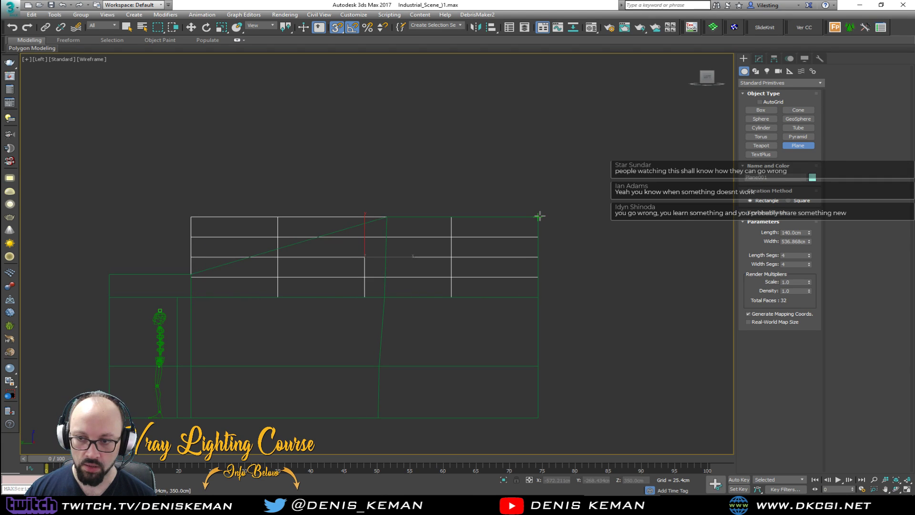
- Reduce the plane's length and width segments to 1 and open its modifier settings
{"action": "right_click", "coordinate": [810, 256]}
{"action": "right_click", "coordinate": [810, 264]}
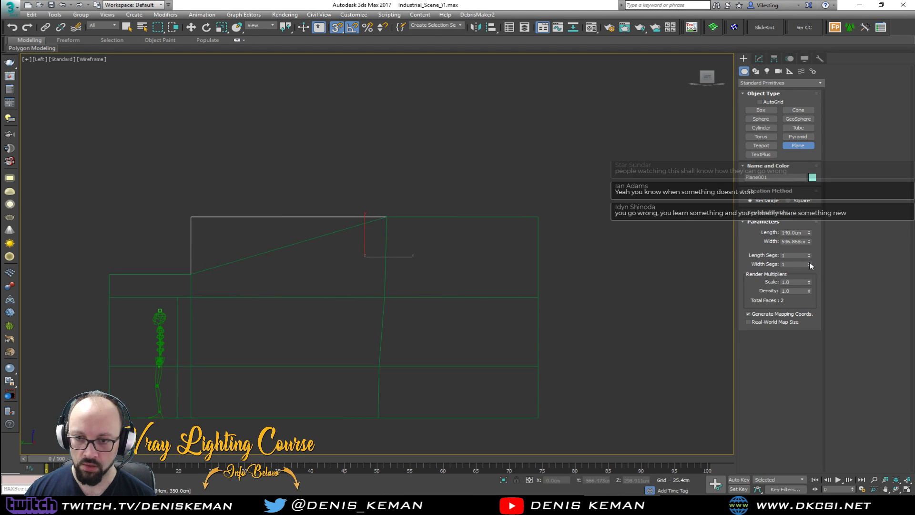
{"action": "left_click", "coordinate": [759, 60]}
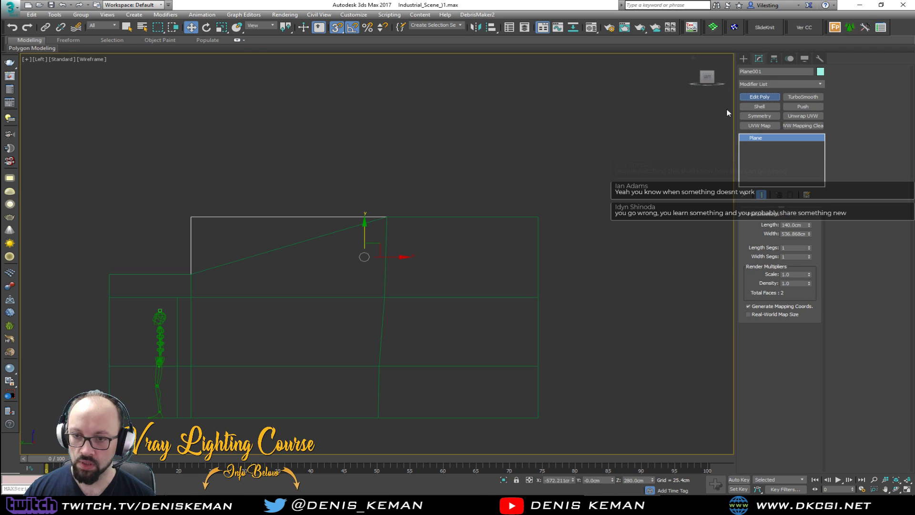
- Add Edit Poly to the plane, connect its two long edges, and snap the new edge to the point where the roof slope begins
{"action": "left_click", "coordinate": [759, 96]}
{"action": "key", "text": "2"}
{"action": "left_click", "coordinate": [380, 376]}
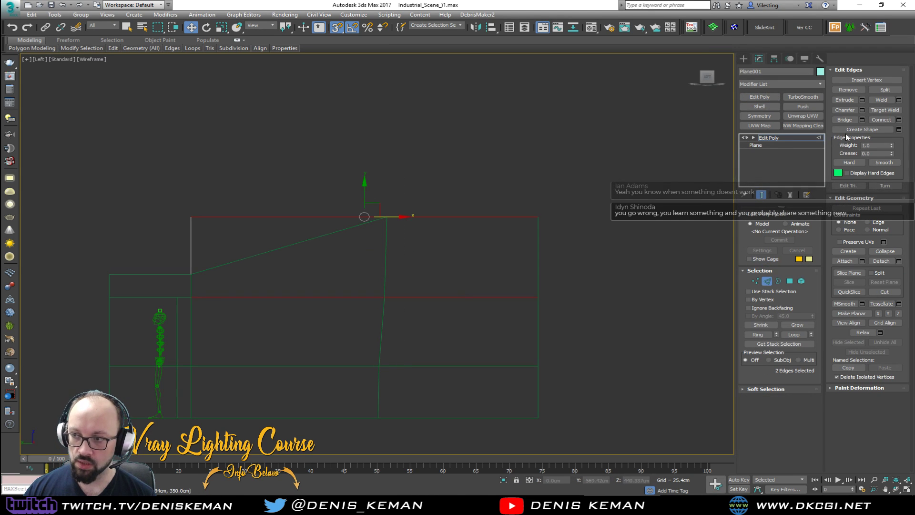
{"action": "left_click_drag", "start_coordinate": [389, 256], "coordinate": [386, 218]}
- Snap the plane's upper outer corner vertex down to the low end of the roof slope, at Z 250 cm
{"action": "key", "text": "1"}
{"action": "left_click_drag", "start_coordinate": [216, 203], "coordinate": [145, 241]}
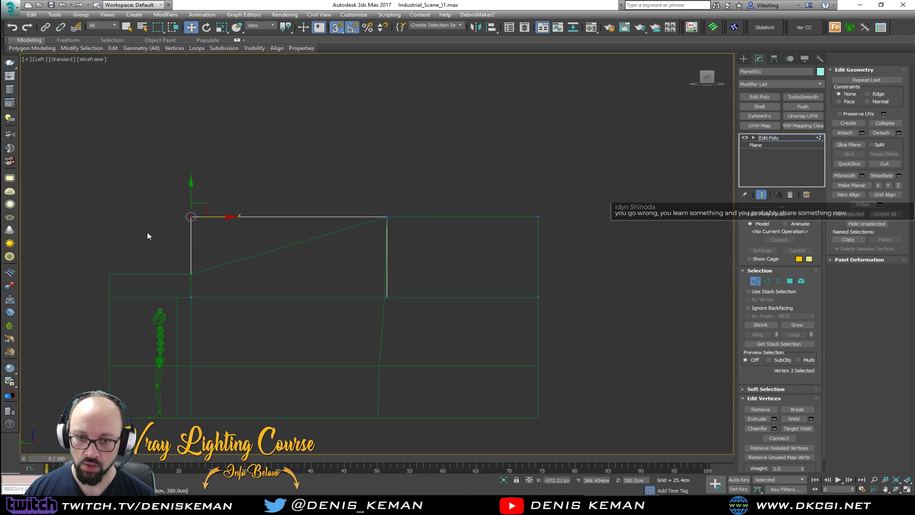
{"action": "left_click_drag", "start_coordinate": [191, 210], "coordinate": [193, 274]}
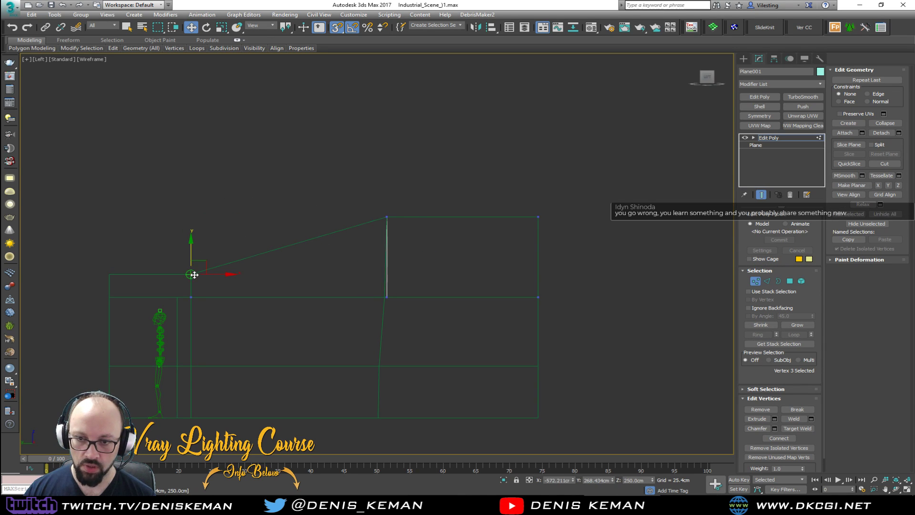
{"action": "key", "text": "alt+w"}
{"action": "key", "text": "alt+w"}
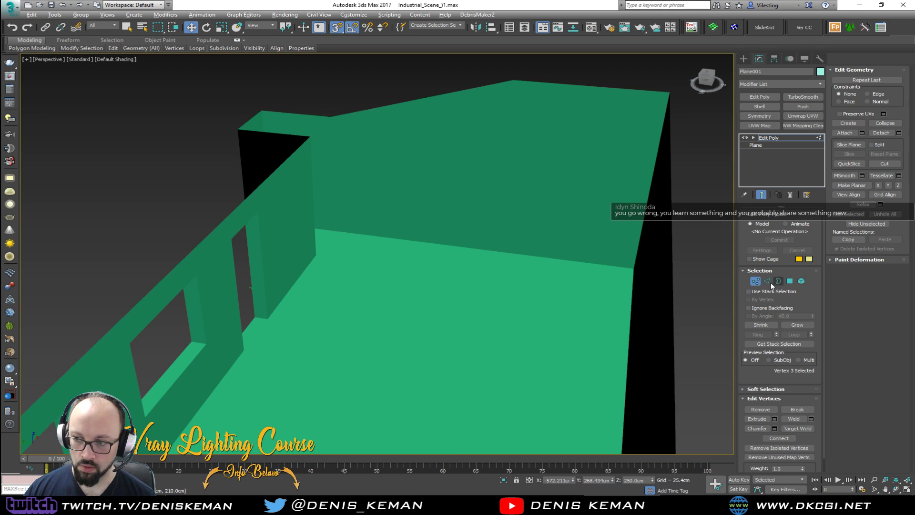
- Turn snapping off and move the whole plane along X into the room, away from the end wall, to X 330.855 cm
{"action": "left_click", "coordinate": [755, 281]}
{"action": "scroll", "coordinate": [370, 376], "scroll_direction": "down", "scroll_amount": 5}
{"action": "middle_click_drag", "start_coordinate": [370, 376], "coordinate": [454, 309], "text": "alt"}
{"action": "key", "text": "s"}
{"action": "left_click_drag", "start_coordinate": [441, 329], "coordinate": [692, 266]}
{"action": "key", "text": "z"}
{"action": "mouse_move", "coordinate": [524, 255]}
{"action": "middle_mouse_down", "text": "alt"}
{"action": "mouse_move", "coordinate": [569, 248]}
{"action": "mouse_move", "coordinate": [488, 263]}
{"action": "mouse_move", "coordinate": [520, 253]}
{"action": "middle_mouse_up", "text": "alt"}
- Show edged faces in the Perspective view and select all of the plane's edges
{"action": "key", "text": "2"}
{"action": "key", "text": "F4"}
{"action": "key", "text": "ctrl+a"}
{"action": "left_click", "coordinate": [900, 129]}
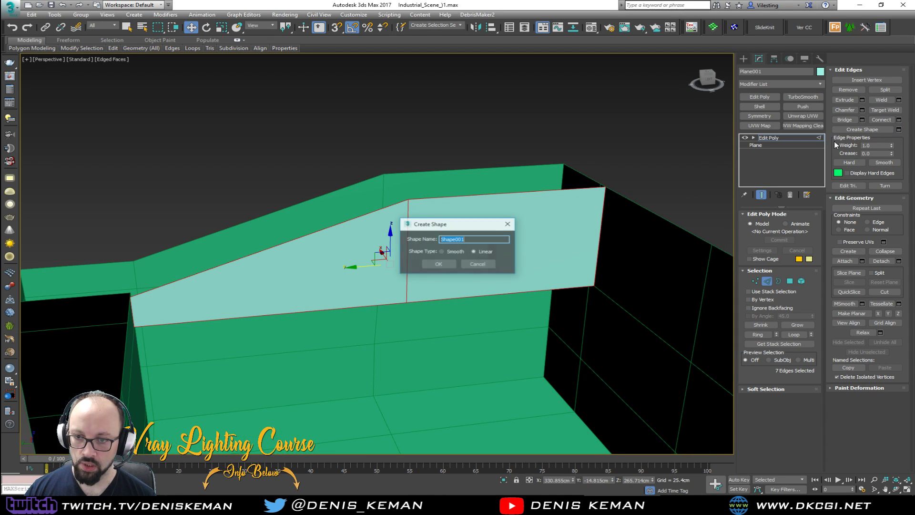
{"action": "left_click", "coordinate": [438, 265]}
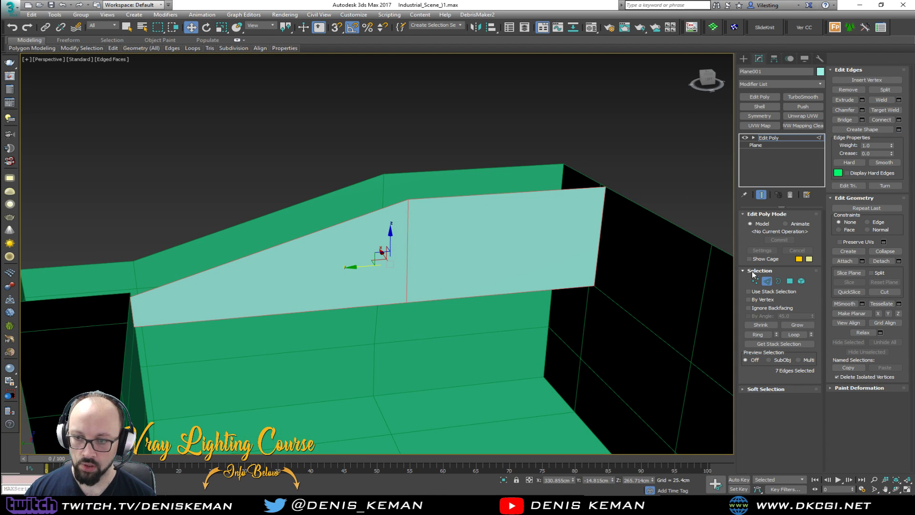
{"action": "left_click", "coordinate": [766, 282]}
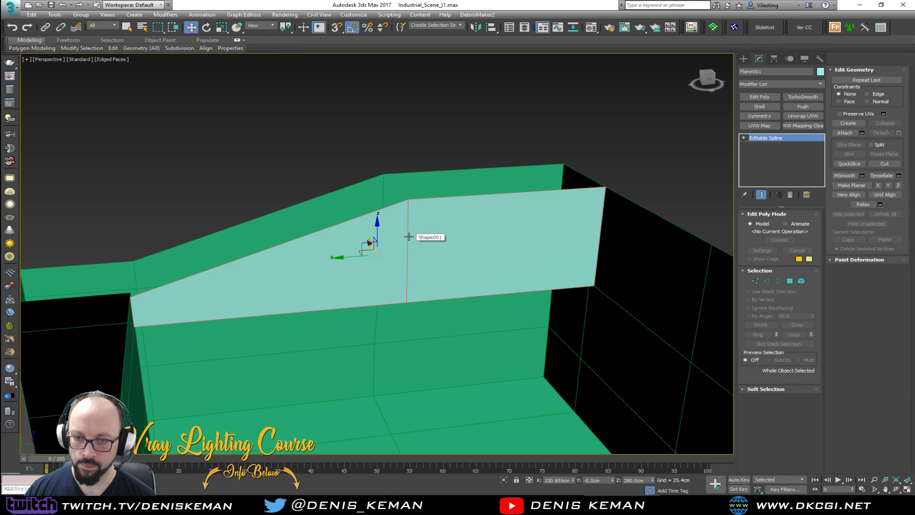
{"action": "key", "text": "ctrl+d"}
{"action": "left_click", "coordinate": [409, 237]}
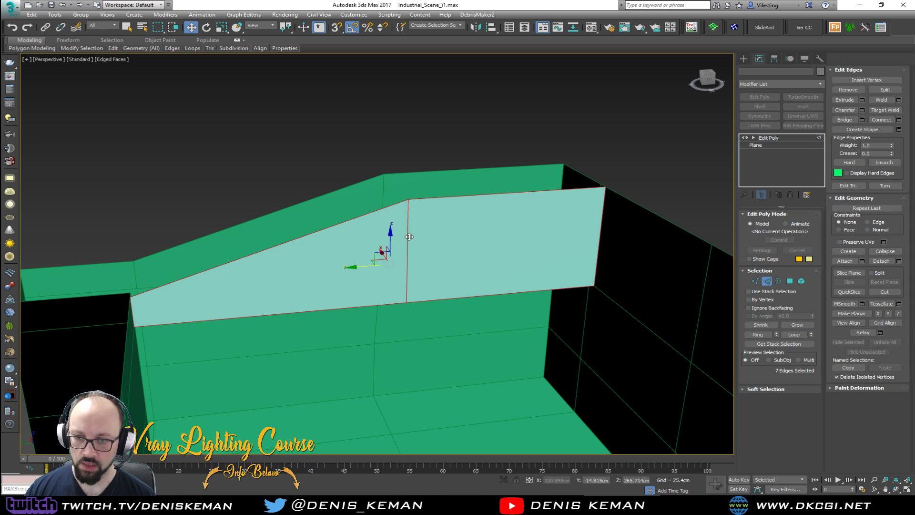
- Exclude the plane's middle edge, create the linear shape Shape001 from the outline edges, and select that shape
{"action": "left_click", "coordinate": [403, 265], "text": "alt"}
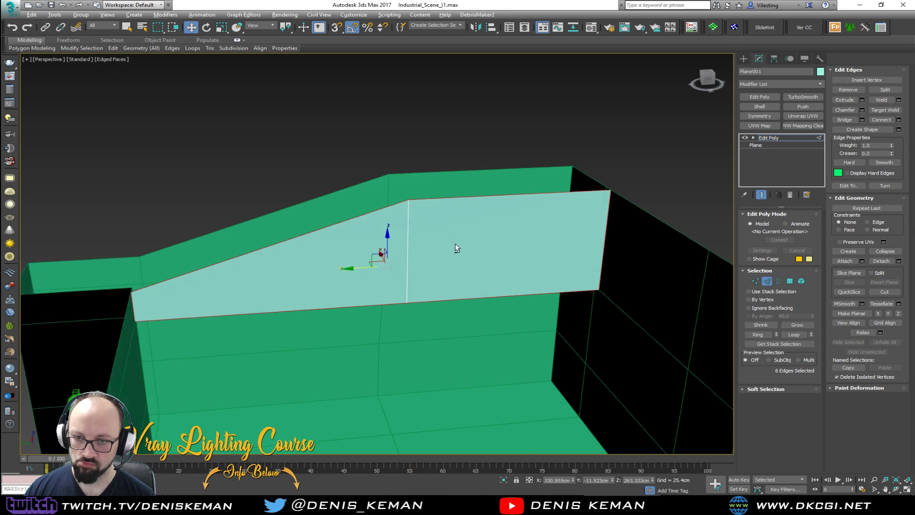
{"action": "middle_click_drag", "start_coordinate": [457, 243], "coordinate": [438, 248], "text": "alt"}
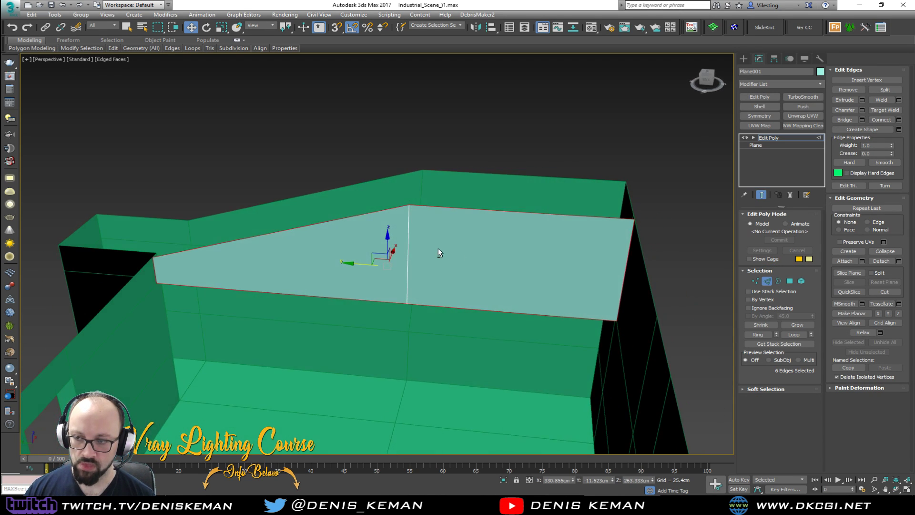
{"action": "left_click", "coordinate": [899, 130]}
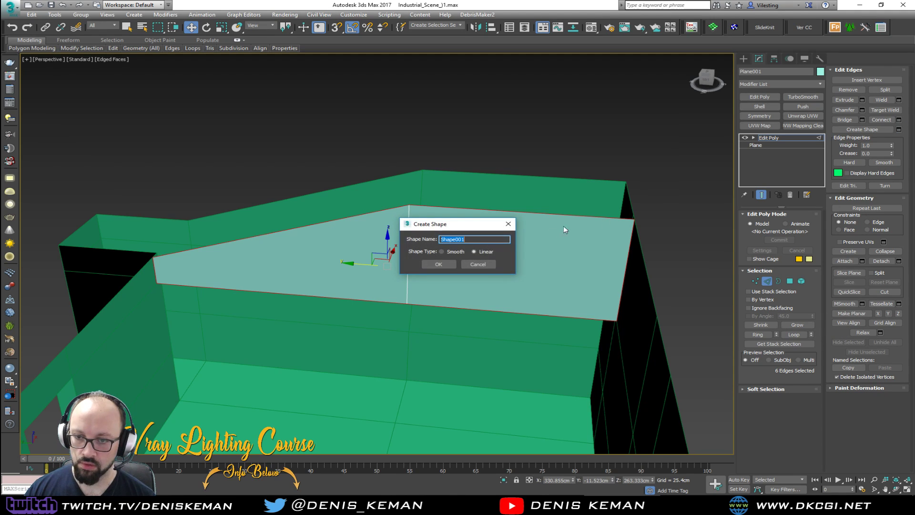
{"action": "left_click", "coordinate": [446, 265]}
{"action": "left_click", "coordinate": [766, 280]}
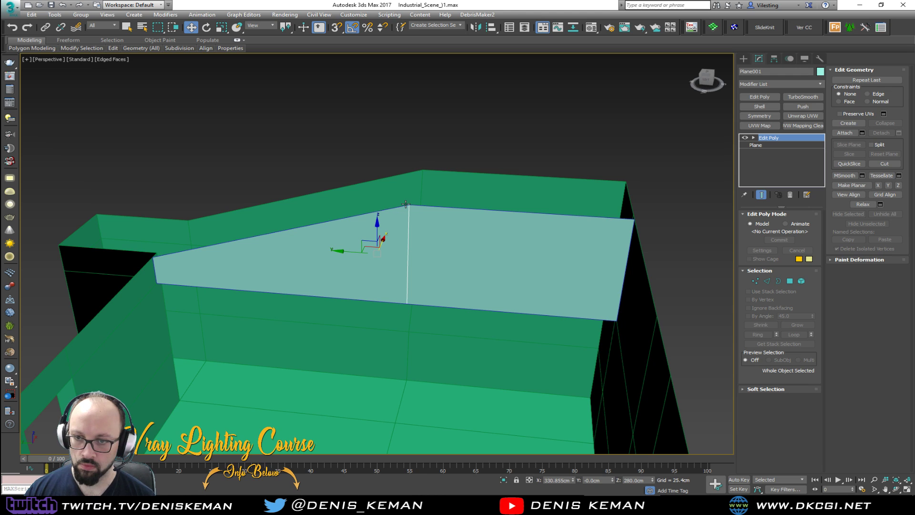
{"action": "left_click", "coordinate": [406, 205]}
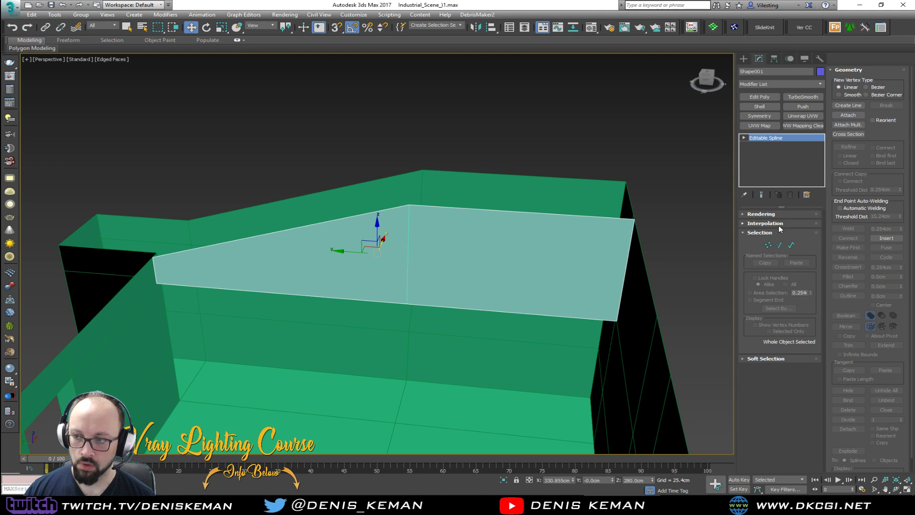
- Enable the outline spline in renderer and viewport, with a rectangular cross-section
{"action": "left_click", "coordinate": [761, 214]}
{"action": "left_click", "coordinate": [768, 229]}
{"action": "middle_click_drag", "start_coordinate": [426, 255], "coordinate": [464, 245], "text": "alt"}
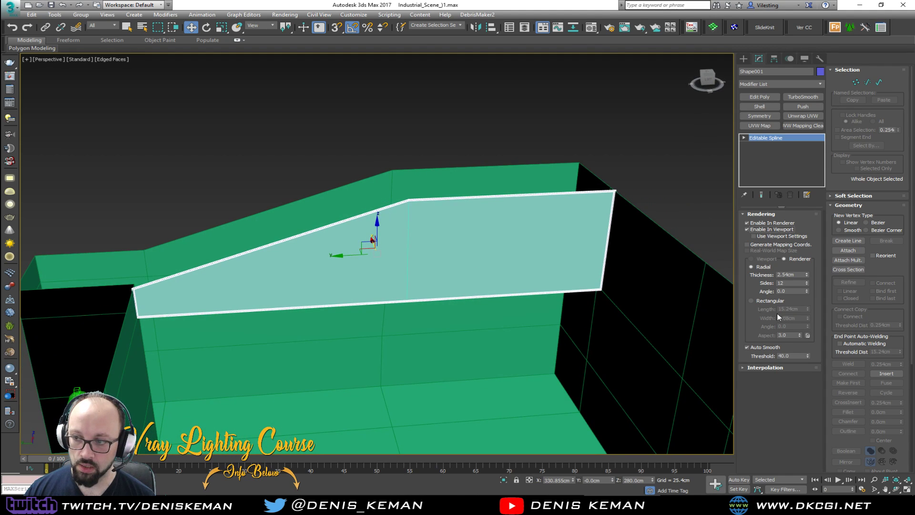
{"action": "left_click", "coordinate": [768, 301]}
{"action": "scroll", "coordinate": [208, 284], "scroll_direction": "up", "scroll_amount": 2}
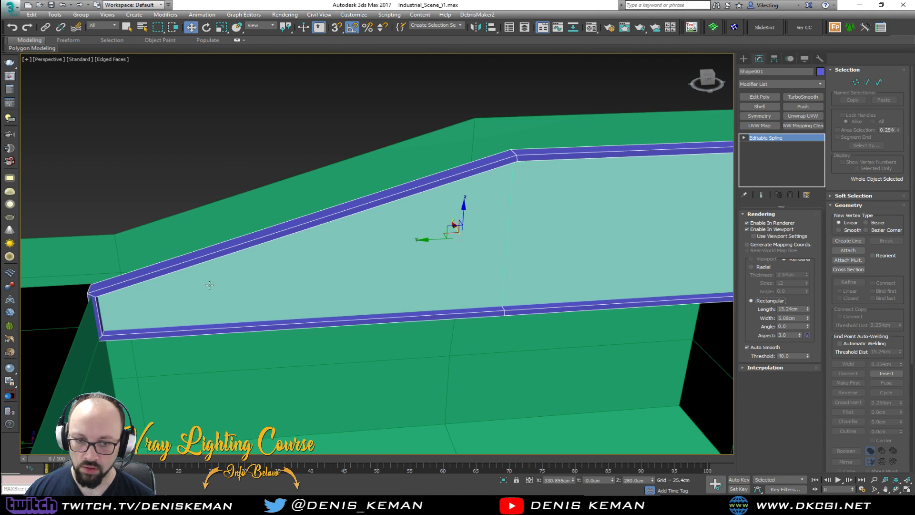
{"action": "middle_click_drag", "start_coordinate": [388, 288], "coordinate": [434, 288]}
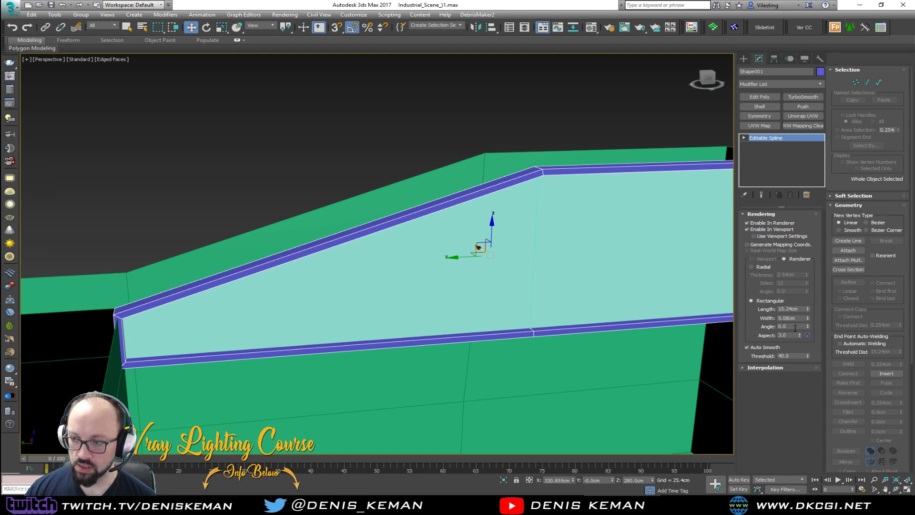
- Set the outline spline's rectangular section to 20 cm length and 5 cm width
{"action": "left_click_drag", "start_coordinate": [802, 310], "coordinate": [754, 304]}
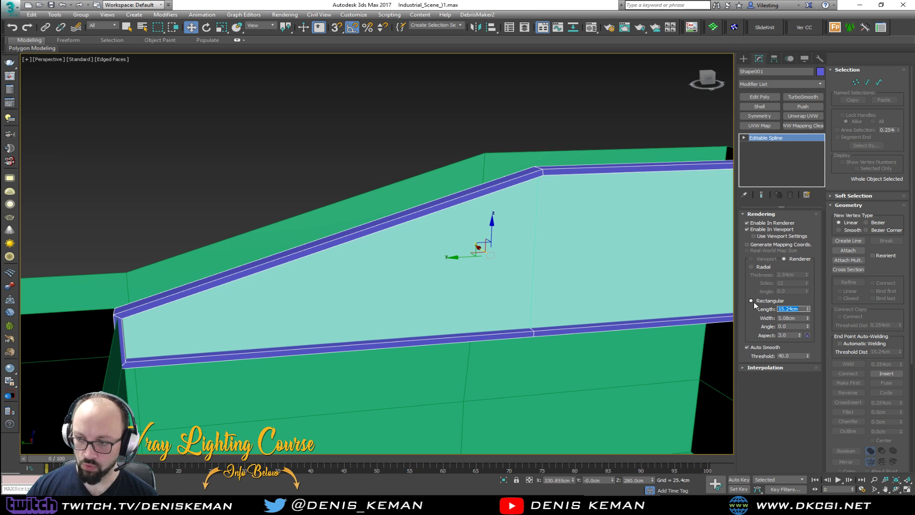
{"action": "type", "text": "20"}
{"action": "key", "text": "Return"}
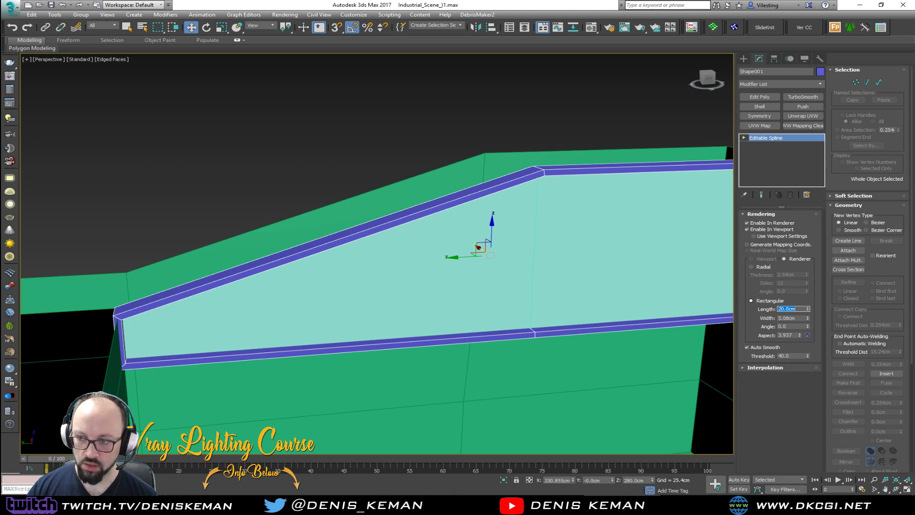
{"action": "key", "text": "Tab"}
{"action": "type", "text": "5"}
{"action": "key", "text": "Return"}
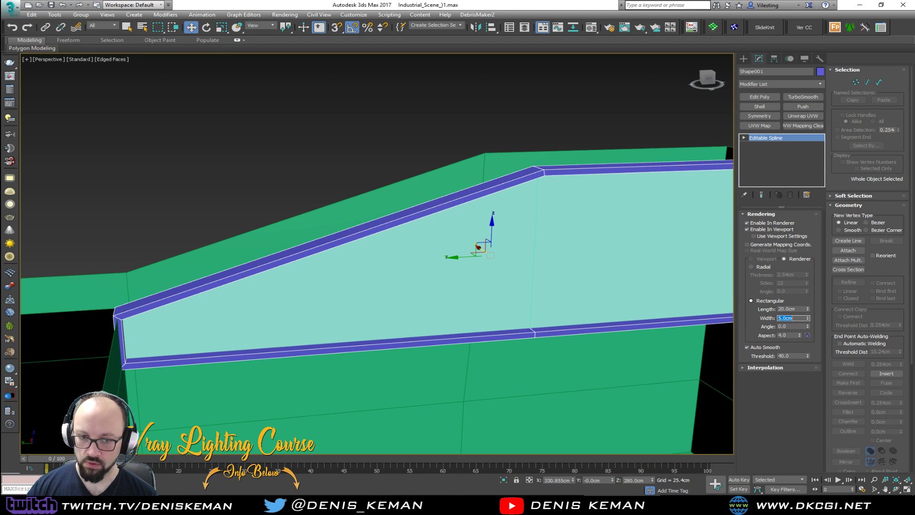
{"action": "middle_click_drag", "start_coordinate": [686, 288], "coordinate": [461, 256], "text": "alt"}
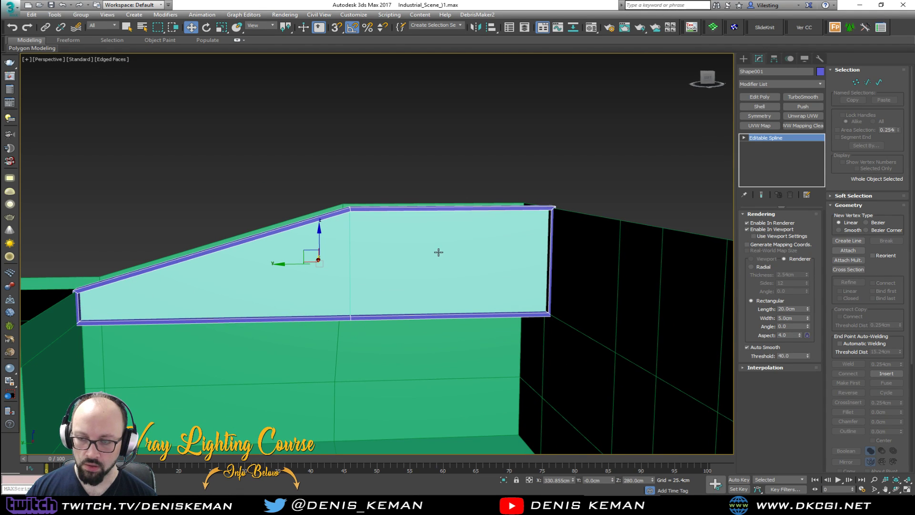
- Add Edit Poly to the frame and snap it down along Z to 277.5 cm, making its top flush with the wall's top
{"action": "left_click", "coordinate": [772, 99]}
{"action": "scroll", "coordinate": [554, 206], "scroll_direction": "up", "scroll_amount": 2}
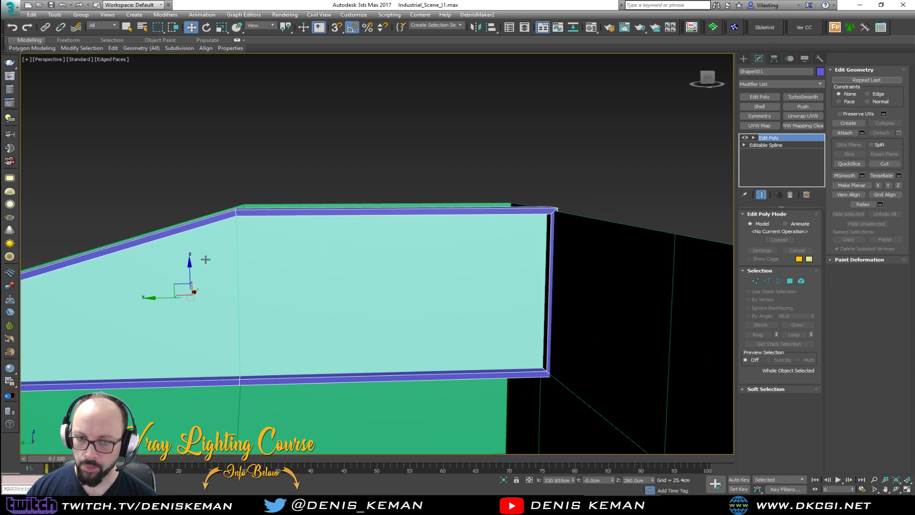
{"action": "key", "text": "s"}
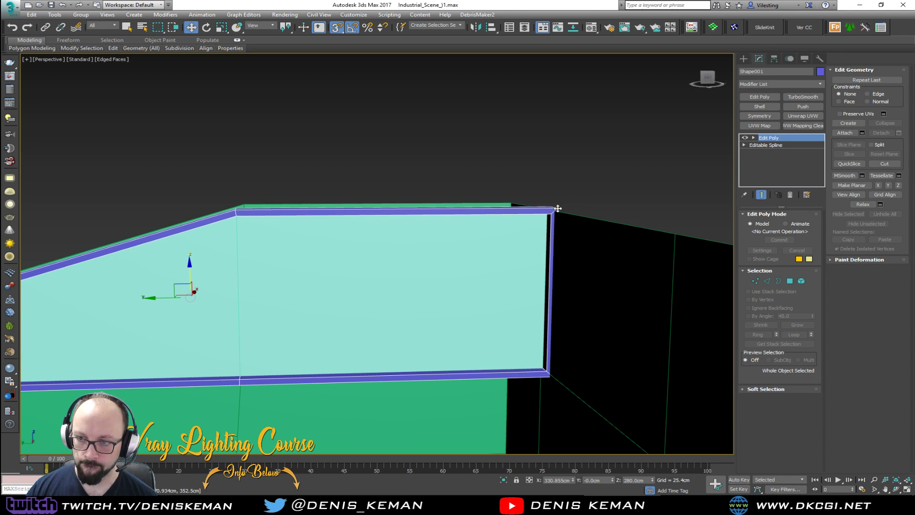
{"action": "left_click_drag", "start_coordinate": [557, 208], "coordinate": [676, 234]}
- Select the eight vertices at the frame's window-wall end and snap them 2.5 cm inward along Y, flush with the wall's edge
{"action": "middle_click_drag", "start_coordinate": [237, 239], "coordinate": [553, 170]}
{"action": "middle_click_drag", "start_coordinate": [159, 262], "coordinate": [205, 267]}
{"action": "key", "text": "1"}
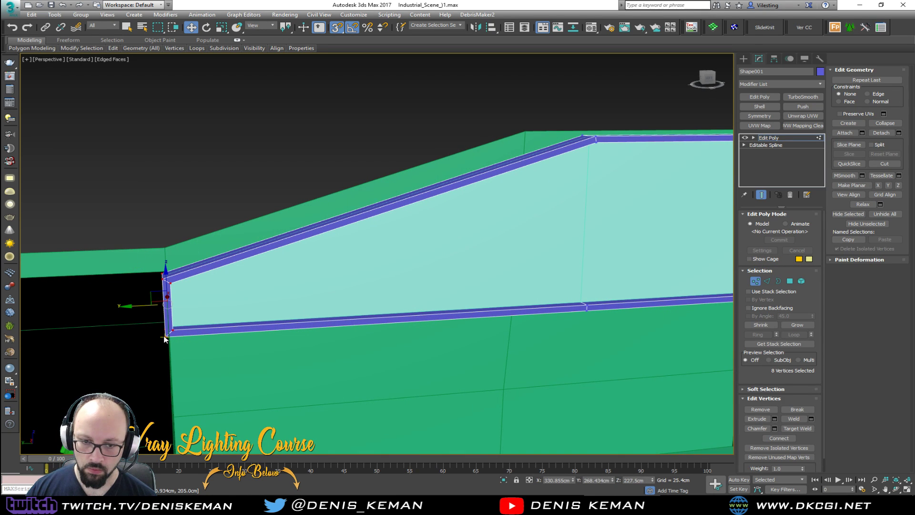
{"action": "left_click_drag", "start_coordinate": [165, 338], "coordinate": [165, 283]}
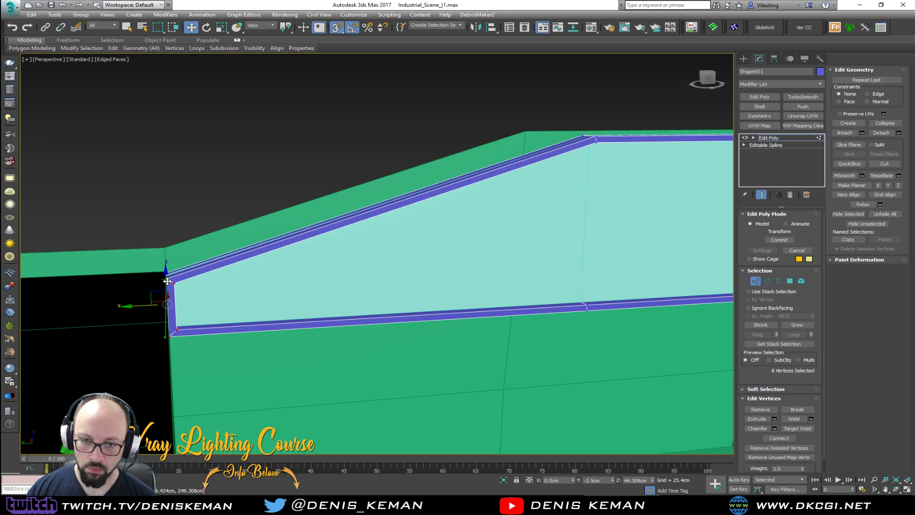
{"action": "middle_click_drag", "start_coordinate": [167, 281], "coordinate": [257, 290], "text": "alt"}
{"action": "middle_click_drag", "start_coordinate": [195, 263], "coordinate": [219, 196], "text": "alt"}
- Leave vertex editing and snap the whole frame 3.175 cm along X to the upper corner of the recessed window wall
{"action": "key", "text": "1"}
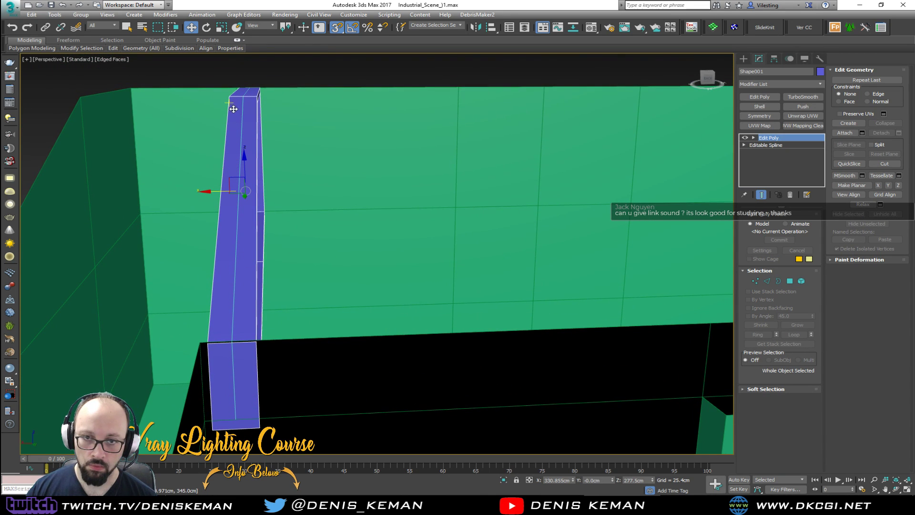
{"action": "left_click_drag", "start_coordinate": [229, 96], "coordinate": [202, 341]}
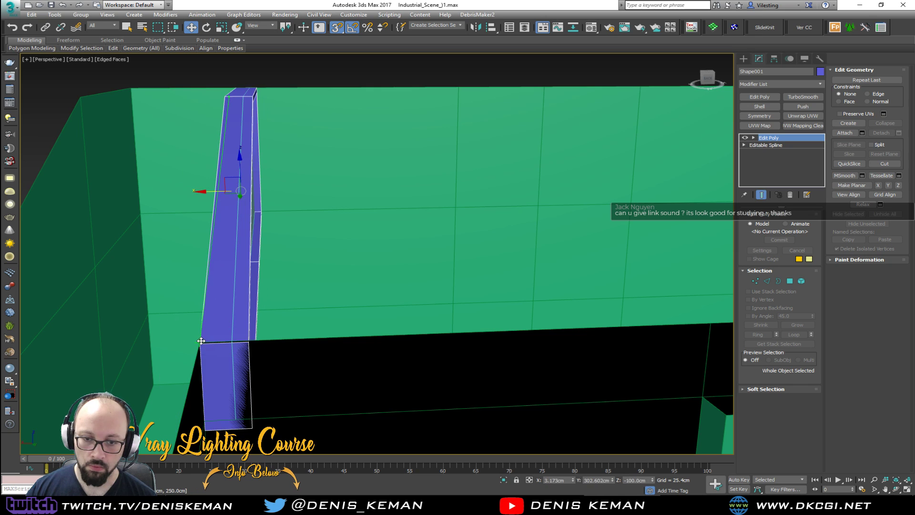
{"action": "key", "text": "ctrl+z"}
{"action": "key", "text": "shift+z"}
{"action": "key", "text": "shift+z"}
{"action": "key", "text": "shift+z"}
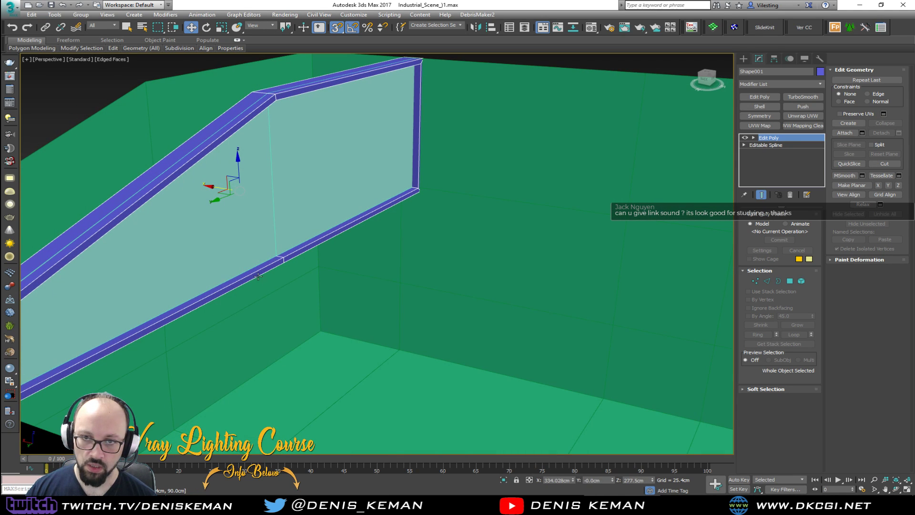
- Select the original plane and move it along X out of the building, to about X 658 cm
{"action": "key", "text": "2"}
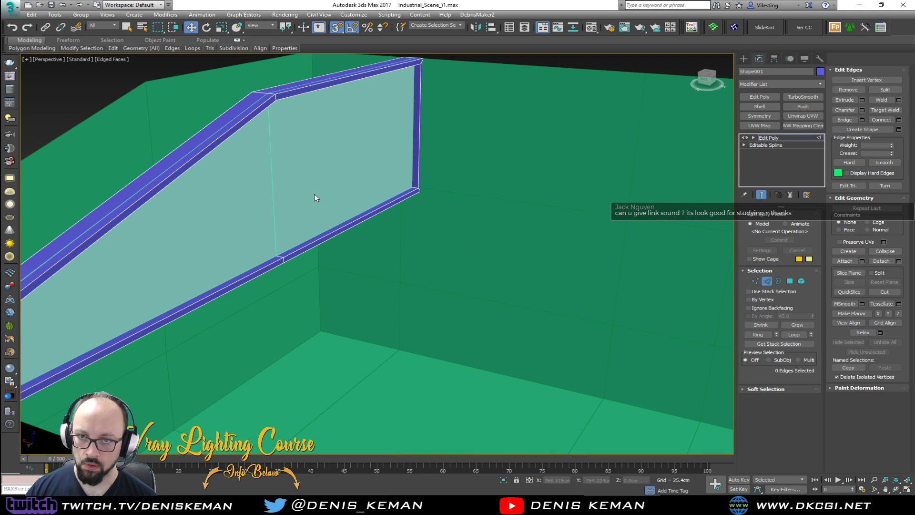
{"action": "key", "text": "2"}
{"action": "left_click", "coordinate": [307, 213]}
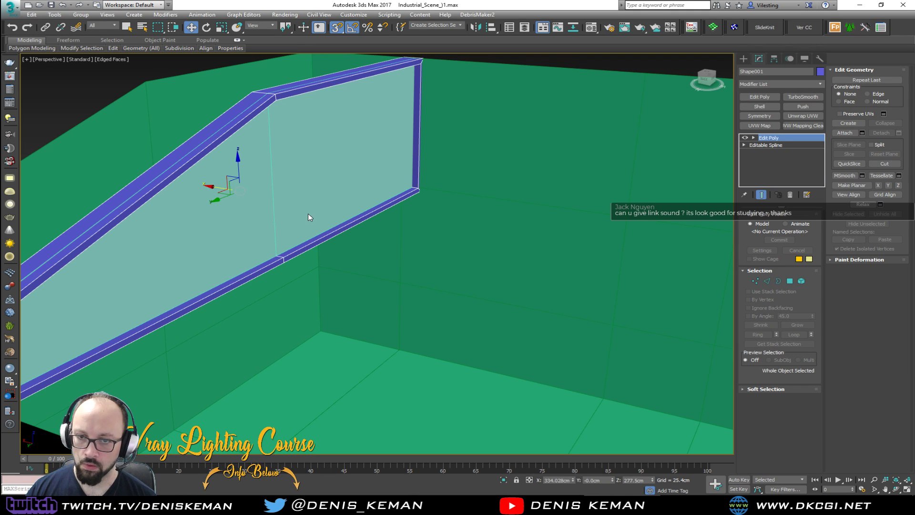
{"action": "scroll", "coordinate": [297, 219], "scroll_direction": "down", "scroll_amount": 5}
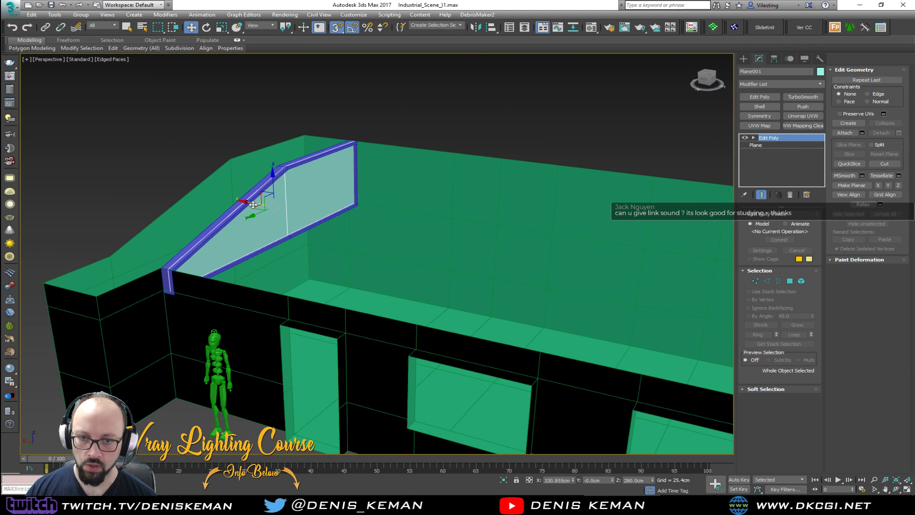
{"action": "left_click_drag", "start_coordinate": [253, 204], "coordinate": [116, 181]}
- Select the purple frame and examine its shape and its fit against the walls from several angles
{"action": "left_click", "coordinate": [288, 235]}
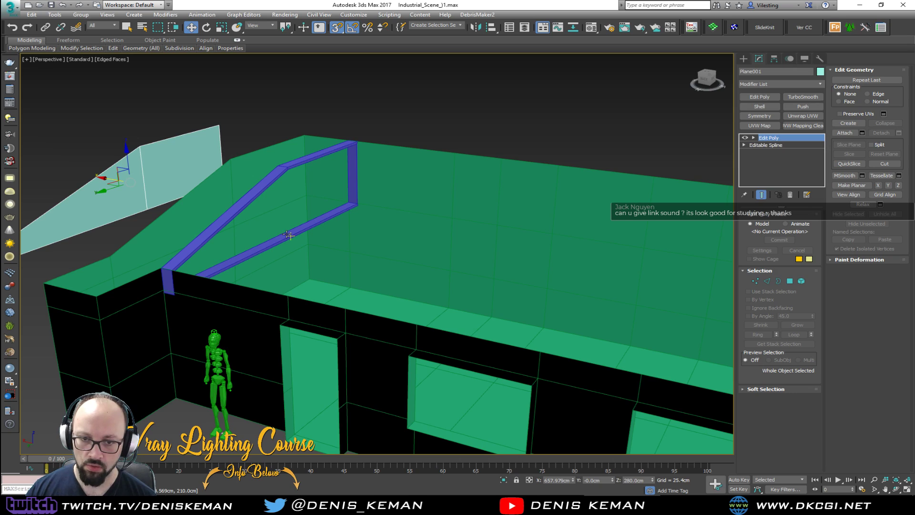
{"action": "scroll", "coordinate": [286, 234], "scroll_direction": "up", "scroll_amount": 8}
{"action": "middle_click_drag", "start_coordinate": [227, 245], "coordinate": [284, 228], "text": "alt"}
{"action": "scroll", "coordinate": [272, 220], "scroll_direction": "down", "scroll_amount": 6}
{"action": "middle_click_drag", "start_coordinate": [306, 260], "coordinate": [241, 248]}
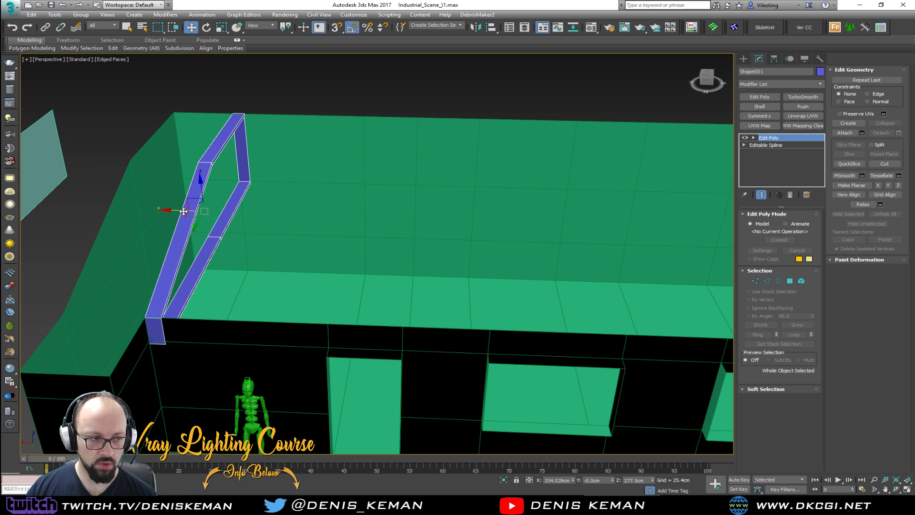
{"action": "middle_click_drag", "start_coordinate": [183, 211], "coordinate": [242, 261]}
{"action": "scroll", "coordinate": [215, 262], "scroll_direction": "down", "scroll_amount": 2}
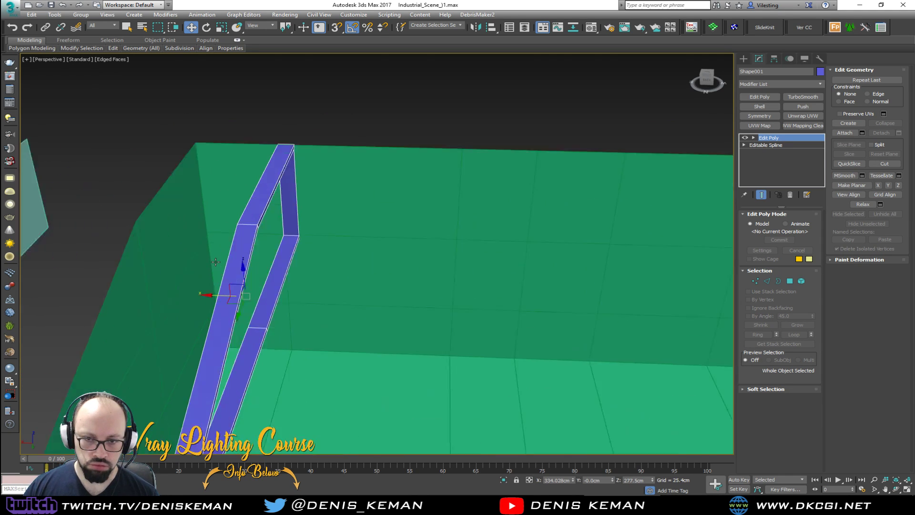
{"action": "scroll", "coordinate": [212, 244], "scroll_direction": "down", "scroll_amount": 3}
{"action": "left_click", "coordinate": [261, 250]}
{"action": "scroll", "coordinate": [266, 248], "scroll_direction": "up", "scroll_amount": 2}
{"action": "key", "text": "2"}
{"action": "middle_click_drag", "start_coordinate": [266, 249], "coordinate": [253, 251], "text": "alt"}
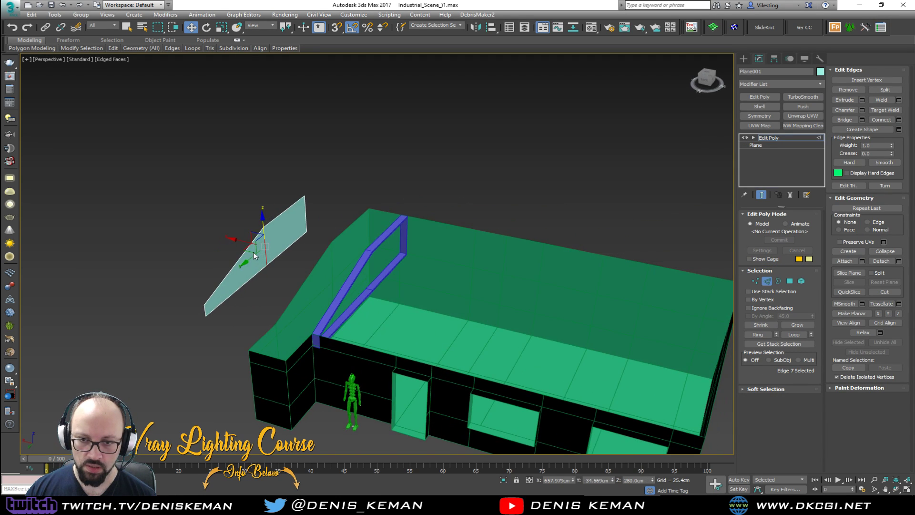
{"action": "key", "text": "ctrl+z"}
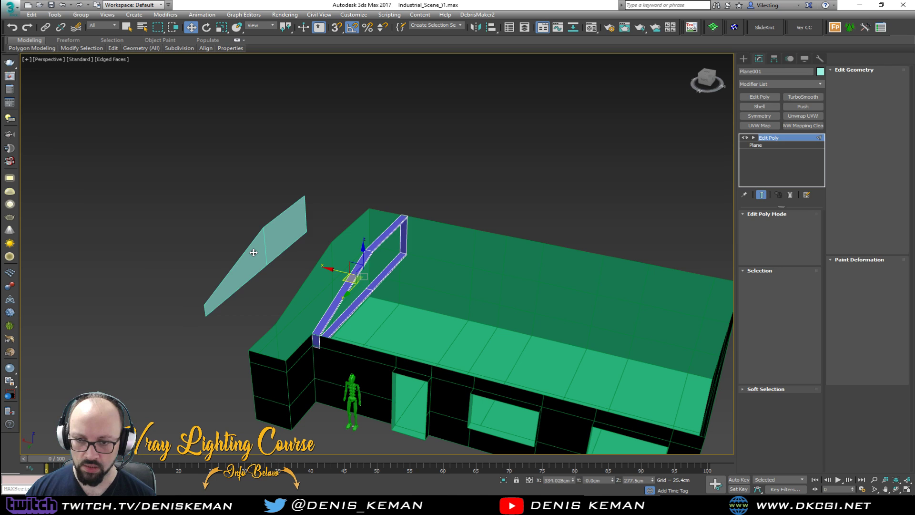
- Create a linear shape from the plane's middle vertical edge and move the plane along X out of the building
{"action": "left_click", "coordinate": [366, 272]}
{"action": "scroll", "coordinate": [366, 272], "scroll_direction": "up", "scroll_amount": 3}
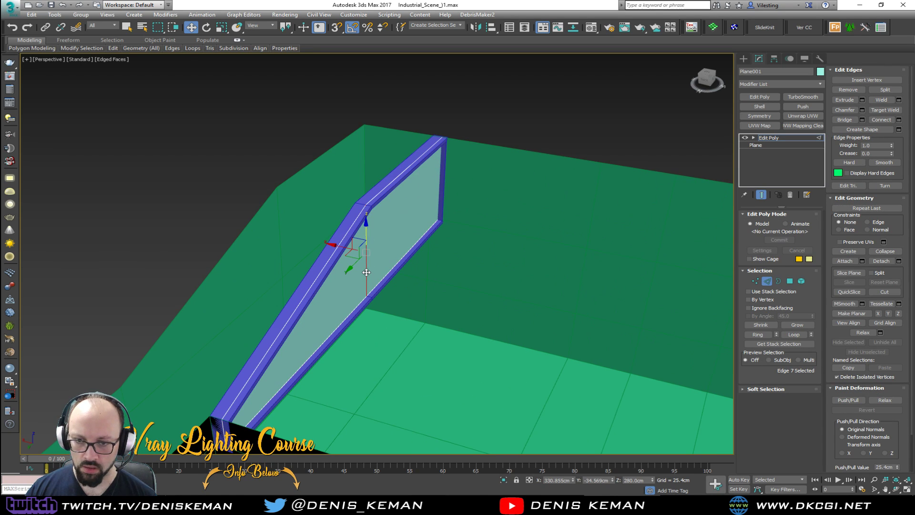
{"action": "left_click", "coordinate": [899, 130]}
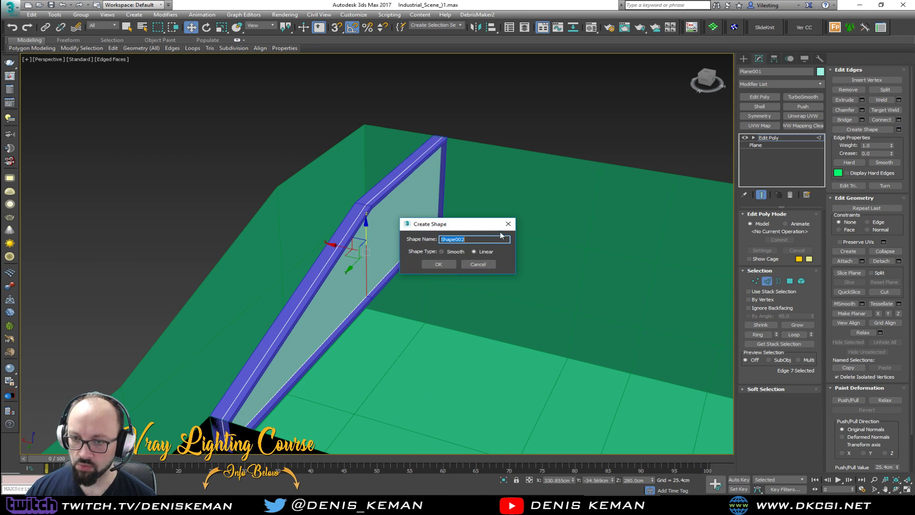
{"action": "left_click", "coordinate": [439, 264]}
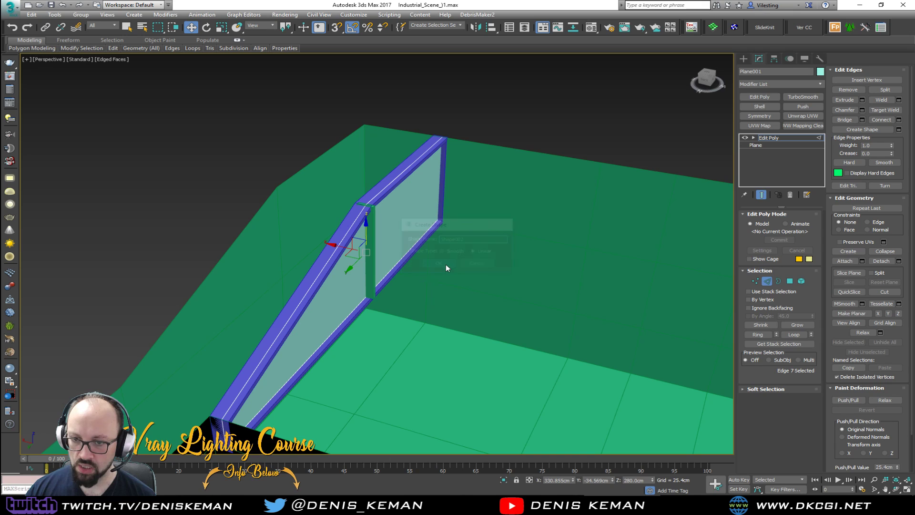
{"action": "left_click", "coordinate": [767, 282]}
{"action": "left_click_drag", "start_coordinate": [331, 263], "coordinate": [124, 209]}
- Select the new vertical post and move it about 3.5 cm along X toward the frame's centre line
{"action": "left_click", "coordinate": [370, 284]}
{"action": "key", "text": "z"}
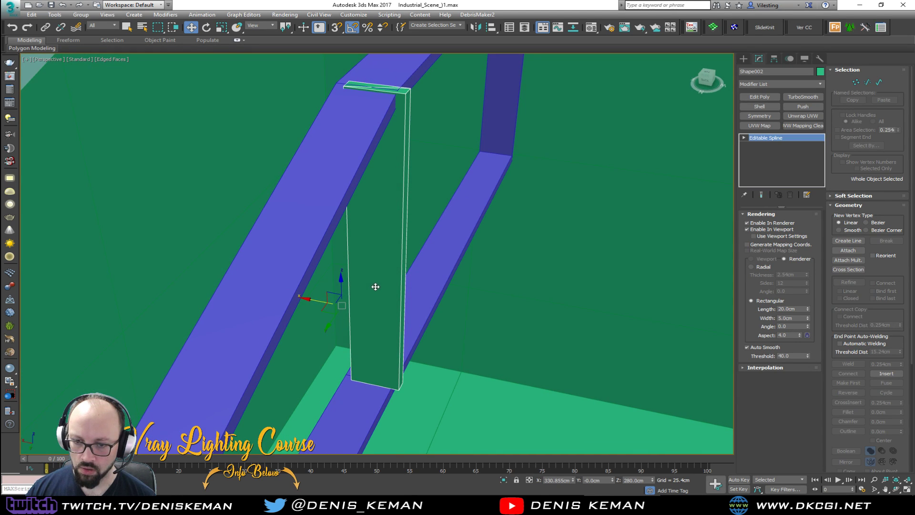
{"action": "left_click_drag", "start_coordinate": [316, 301], "coordinate": [304, 304]}
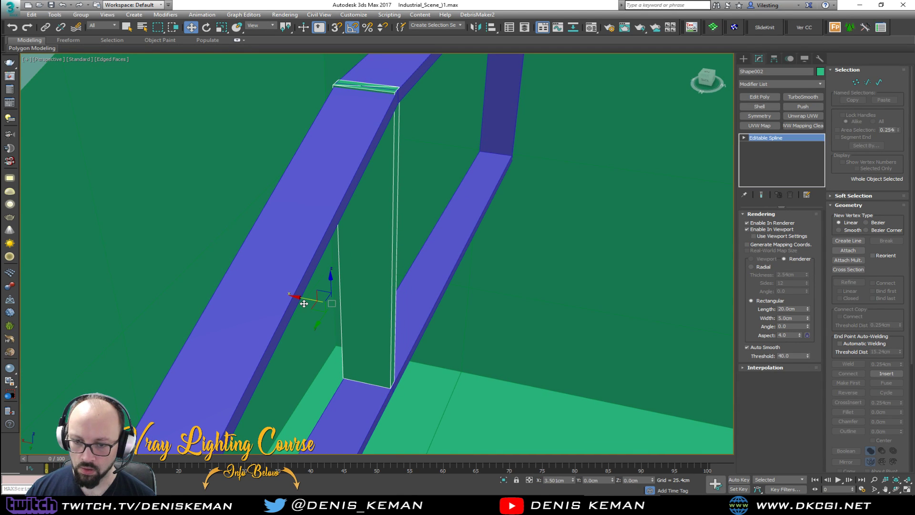
- Try a 4 cm width for the post's rectangular section, then restore it to 5 cm
{"action": "double_click", "coordinate": [799, 318]}
{"action": "type", "text": "4"}
{"action": "key", "text": "Return"}
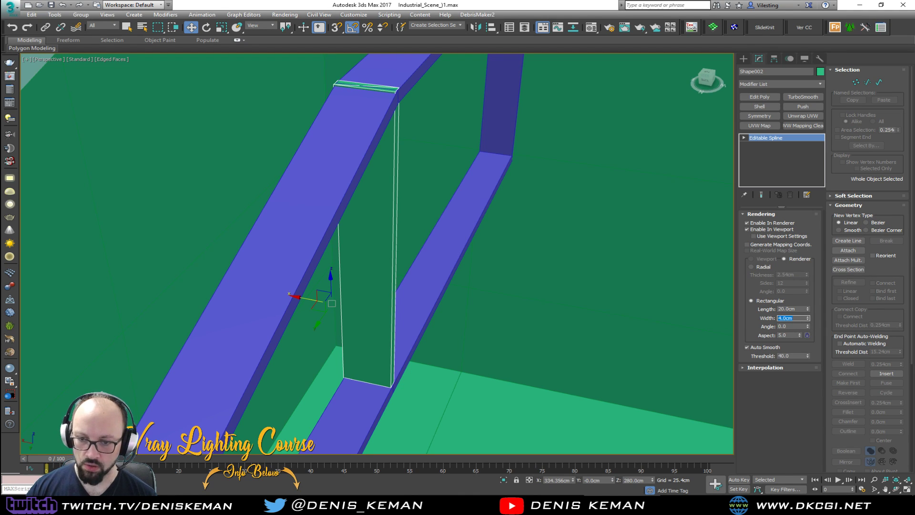
{"action": "middle_click_drag", "start_coordinate": [678, 317], "coordinate": [647, 304]}
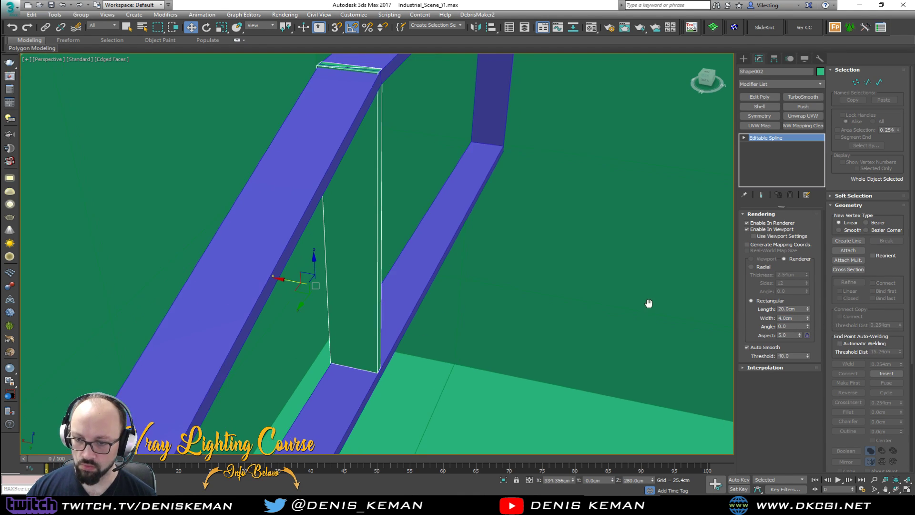
{"action": "type", "text": "5"}
{"action": "key", "text": "Return"}
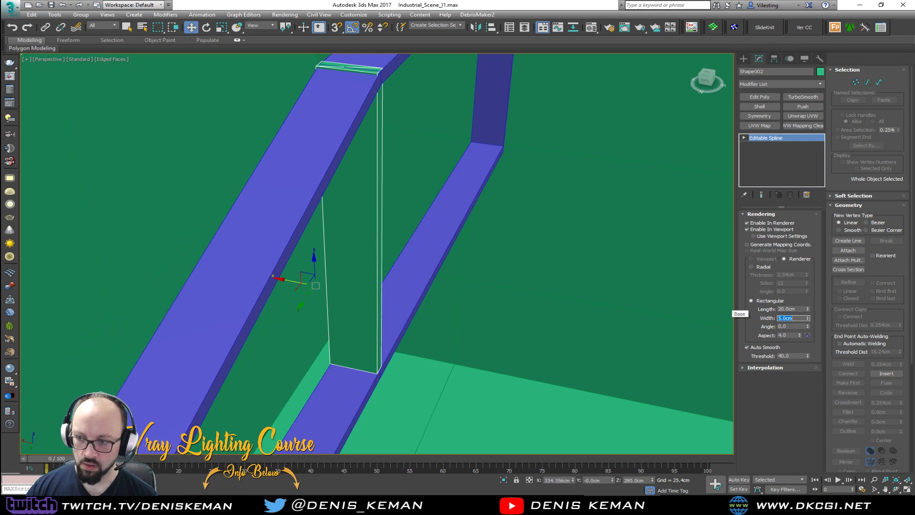
- Set the length of the post's rectangular section to 18 cm
{"action": "double_click", "coordinate": [786, 309]}
{"action": "type", "text": "18"}
{"action": "key", "text": "Return"}
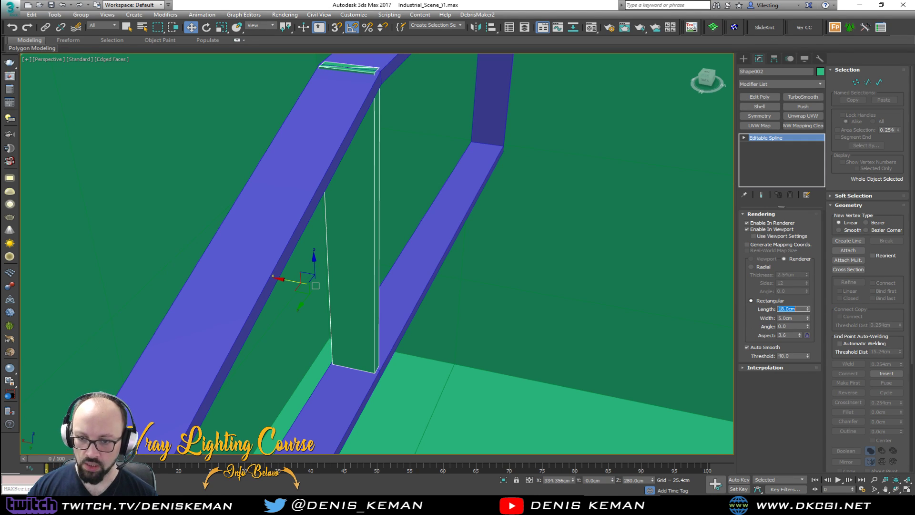
- Align the post to the purple frame on X, Y and Z, pivot point to pivot point
{"action": "middle_click_drag", "start_coordinate": [462, 312], "coordinate": [490, 348]}
{"action": "key", "text": "alt+a"}
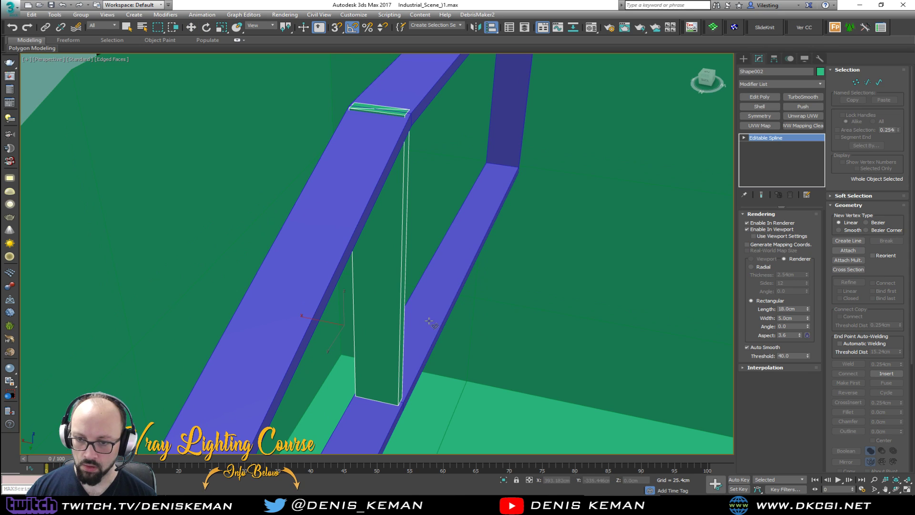
{"action": "left_click", "coordinate": [429, 323]}
{"action": "left_click", "coordinate": [460, 321]}
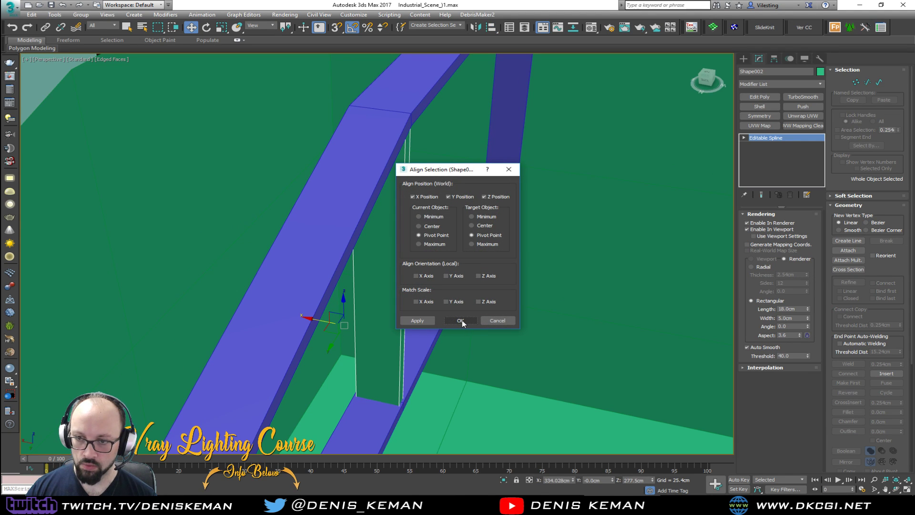
{"action": "key", "text": "z"}
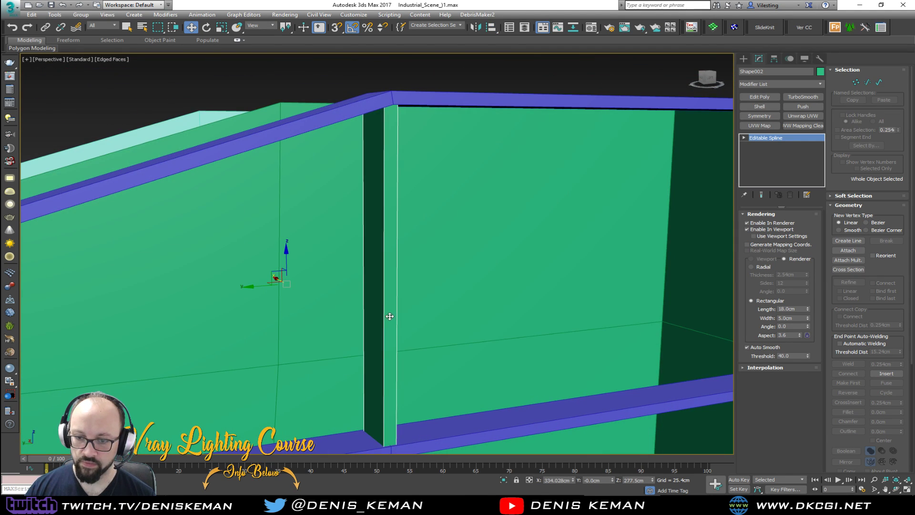
{"action": "key", "text": "F3"}
{"action": "mouse_move", "coordinate": [399, 336]}
{"action": "middle_mouse_down"}
{"action": "mouse_move", "coordinate": [388, 302]}
{"action": "mouse_move", "coordinate": [388, 337]}
{"action": "mouse_move", "coordinate": [345, 282]}
{"action": "mouse_move", "coordinate": [290, 295]}
{"action": "mouse_move", "coordinate": [432, 294]}
{"action": "middle_mouse_up"}
{"action": "key", "text": "F3"}
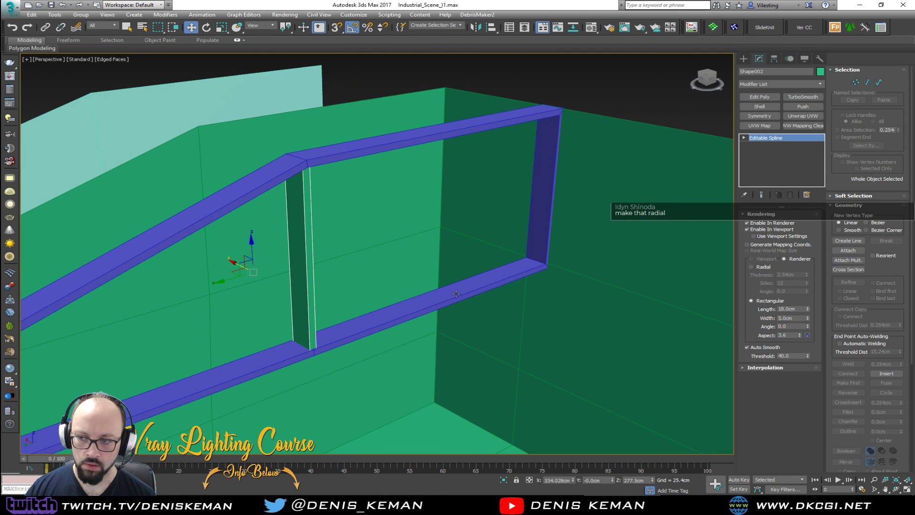
- Switch the post to a radial section and try thicknesses of 5, 10 and 15 cm
{"action": "left_click", "coordinate": [751, 267]}
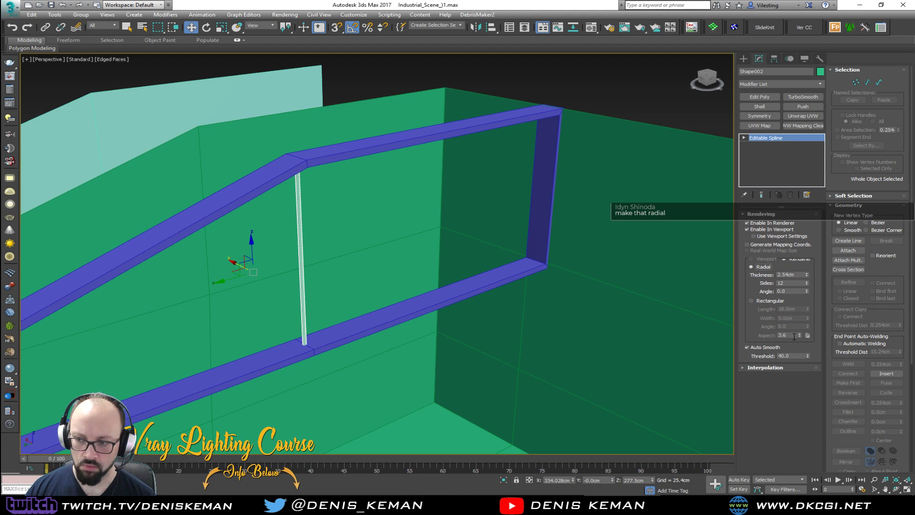
{"action": "double_click", "coordinate": [791, 274]}
{"action": "type", "text": "5"}
{"action": "key", "text": "Return"}
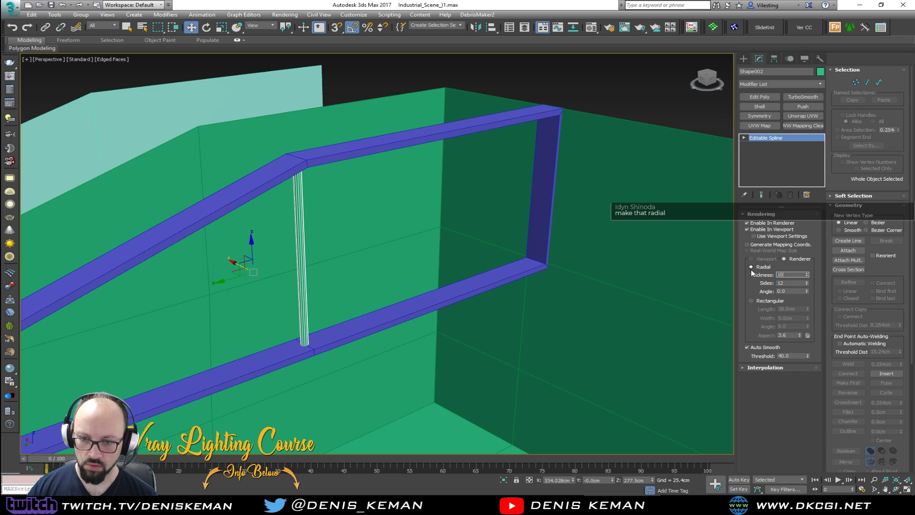
{"action": "key", "text": "Return"}
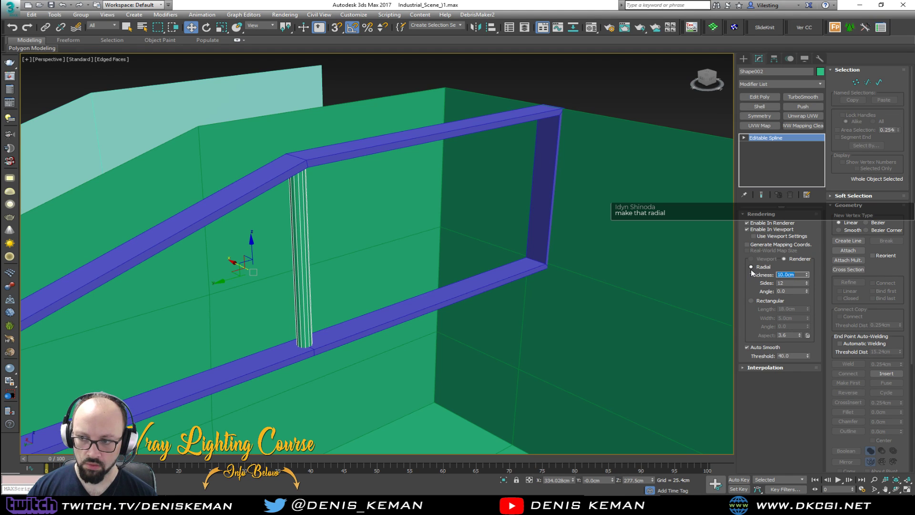
{"action": "type", "text": "15"}
{"action": "key", "text": "Return"}
{"action": "middle_click_drag", "start_coordinate": [358, 343], "coordinate": [380, 343], "text": "alt"}
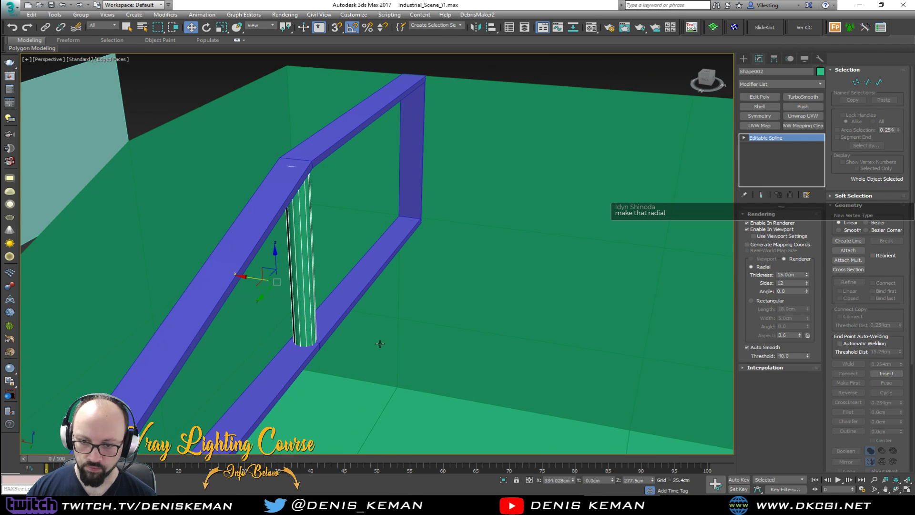
- Examine the round post with edge lines off, then return it to the rectangular section
{"action": "left_click", "coordinate": [568, 78]}
{"action": "middle_click_drag", "start_coordinate": [568, 78], "coordinate": [341, 335], "text": "alt"}
{"action": "left_click", "coordinate": [463, 310]}
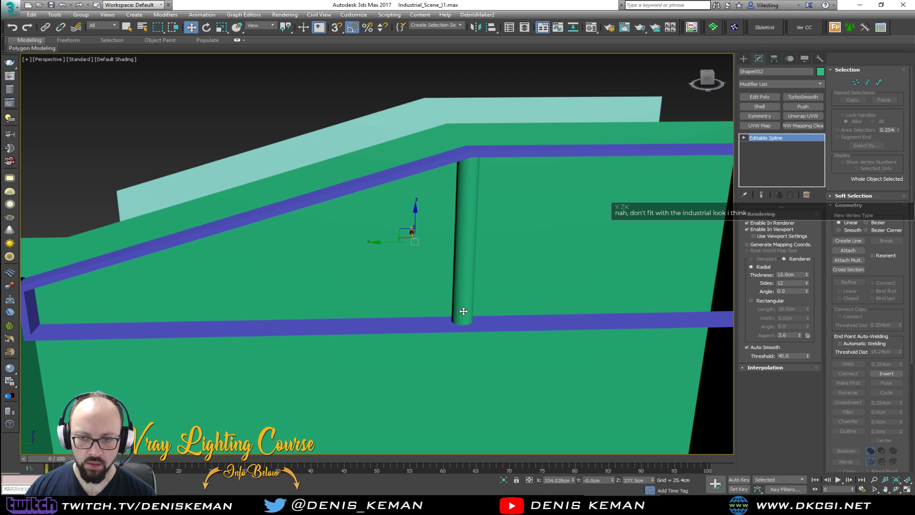
{"action": "key", "text": "Delete"}
{"action": "key", "text": "F4"}
{"action": "middle_click_drag", "start_coordinate": [472, 313], "coordinate": [476, 329]}
{"action": "key", "text": "ctrl+z"}
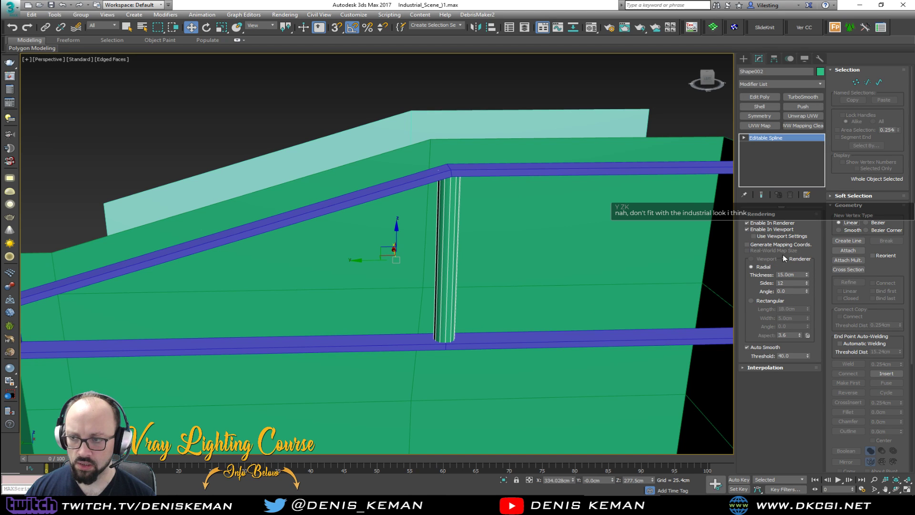
{"action": "left_click", "coordinate": [770, 301]}
{"action": "middle_click_drag", "start_coordinate": [502, 299], "coordinate": [501, 299], "text": "alt"}
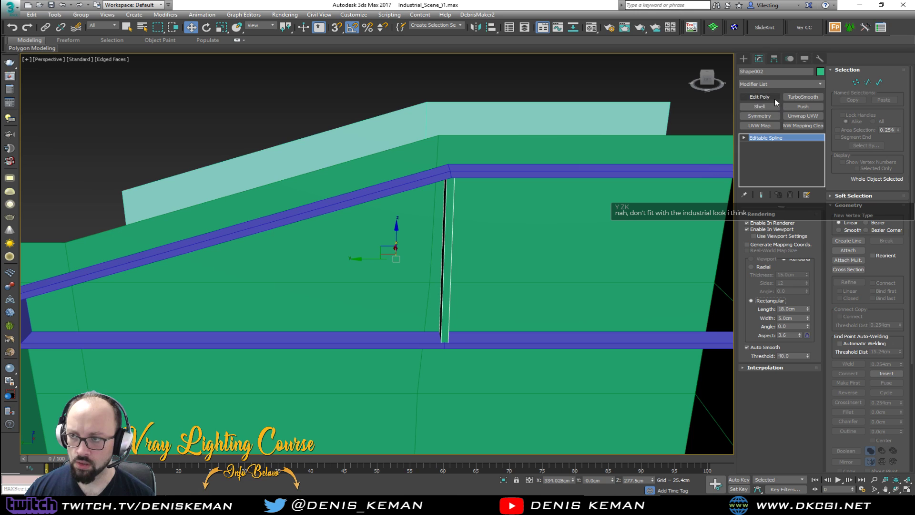
- Move the post's lower vertex along Y on the bottom beam to about Y -124 cm, making it a diagonal brace
{"action": "left_click", "coordinate": [760, 97]}
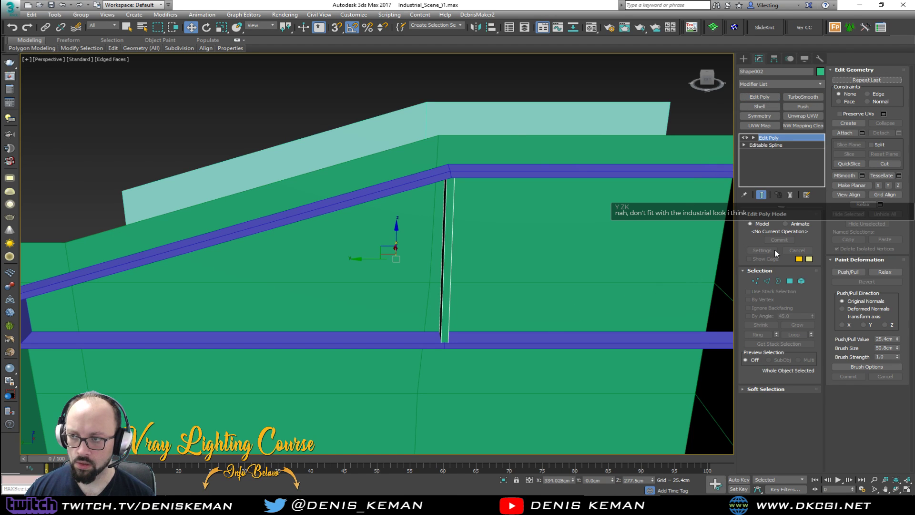
{"action": "left_click", "coordinate": [790, 194]}
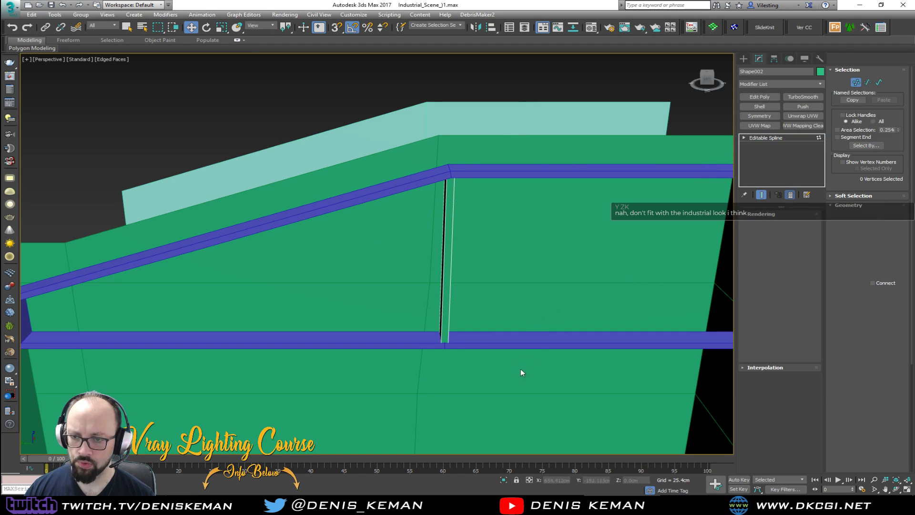
{"action": "left_click_drag", "start_coordinate": [508, 378], "coordinate": [390, 308]}
{"action": "left_click_drag", "start_coordinate": [418, 339], "coordinate": [548, 336]}
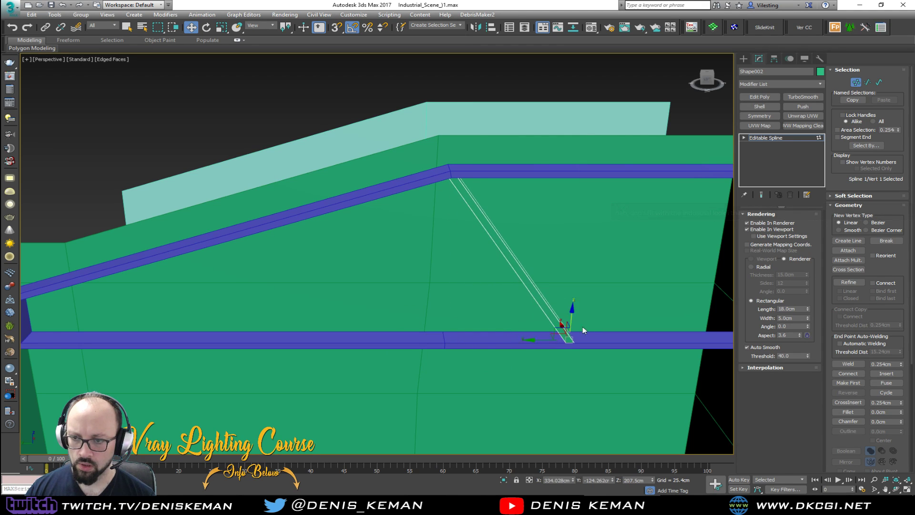
{"action": "middle_click_drag", "start_coordinate": [548, 336], "coordinate": [474, 344]}
{"action": "left_click", "coordinate": [855, 83]}
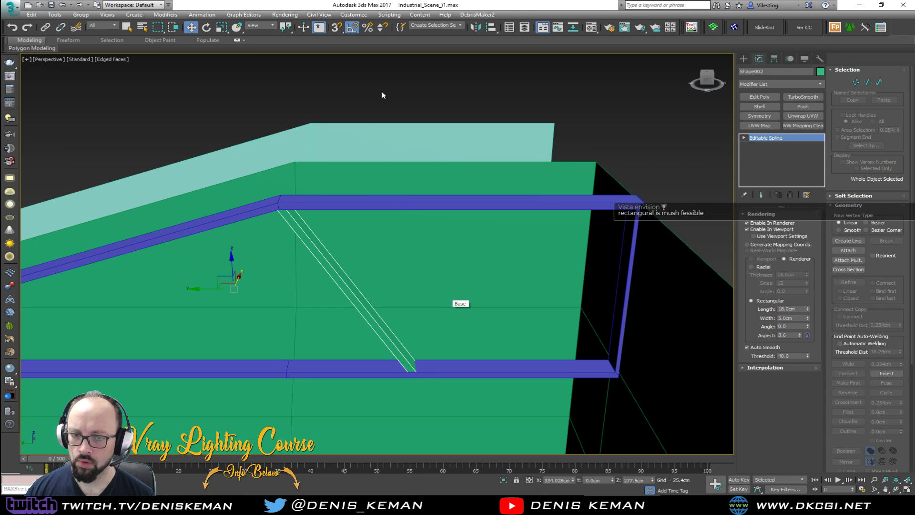
- Mirror the diagonal brace as a copy across Y and move the copy about -252 cm along Y to form a V
{"action": "left_click", "coordinate": [476, 27]}
{"action": "left_click", "coordinate": [441, 218]}
{"action": "left_click", "coordinate": [447, 269]}
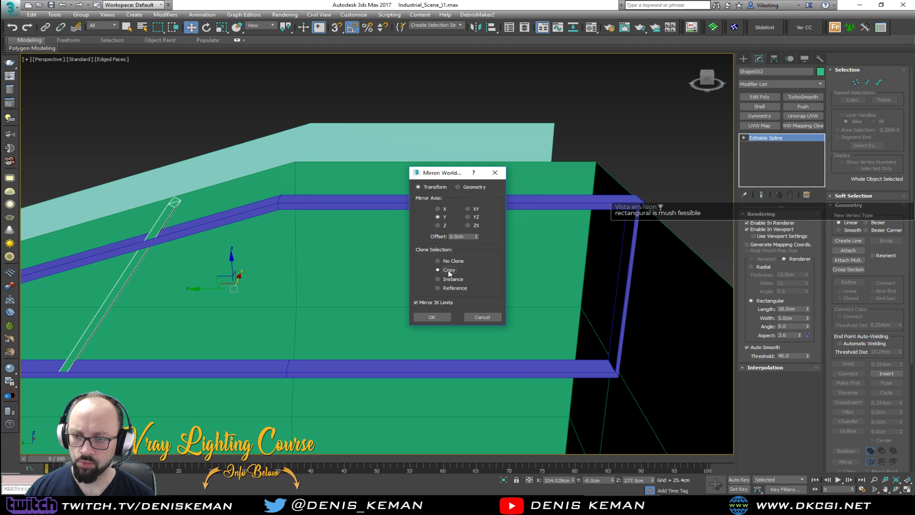
{"action": "left_click", "coordinate": [442, 317]}
{"action": "left_click_drag", "start_coordinate": [196, 288], "coordinate": [566, 311]}
{"action": "left_click_drag", "start_coordinate": [566, 312], "coordinate": [564, 312]}
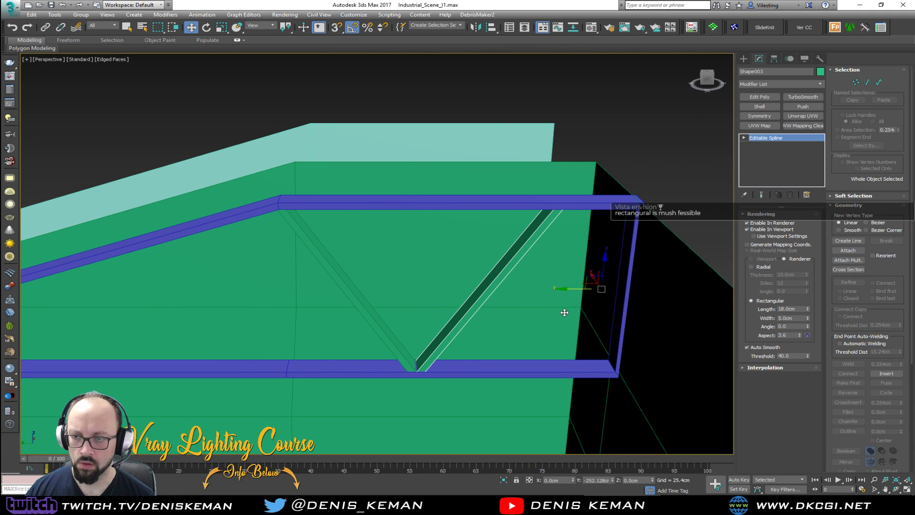
{"action": "middle_click_drag", "start_coordinate": [268, 229], "coordinate": [334, 205], "text": "alt"}
{"action": "left_click_drag", "start_coordinate": [640, 257], "coordinate": [376, 274], "text": "shift"}
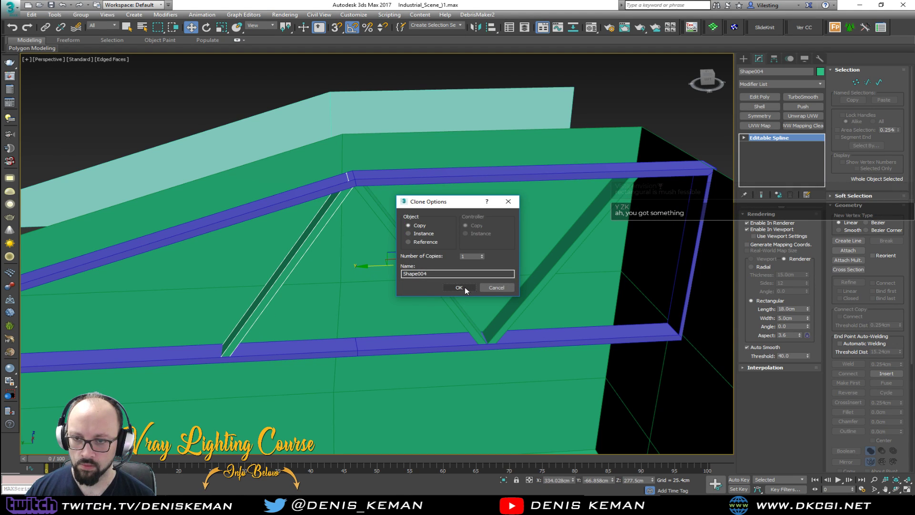
{"action": "left_click", "coordinate": [491, 287]}
- Copy both diagonal braces along Y to the other side of the frame's roof bend, forming a second V
{"action": "middle_click_drag", "start_coordinate": [456, 307], "coordinate": [509, 258]}
{"action": "left_click_drag", "start_coordinate": [528, 253], "coordinate": [257, 270], "text": "shift"}
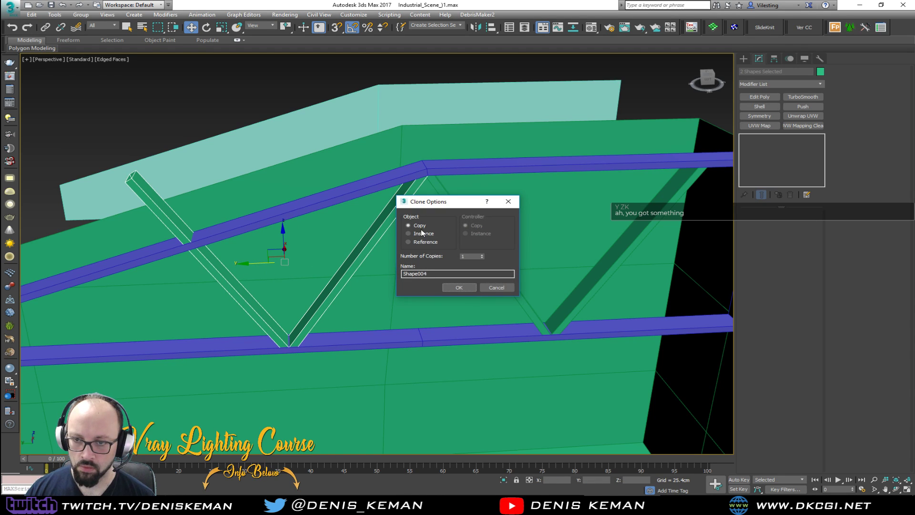
{"action": "left_click", "coordinate": [457, 287]}
- Select the upper end vertex of the brace protruding above the roof and set the reference coordinate system to Local
{"action": "left_click", "coordinate": [135, 185]}
{"action": "key", "text": "1"}
{"action": "left_click", "coordinate": [132, 175]}
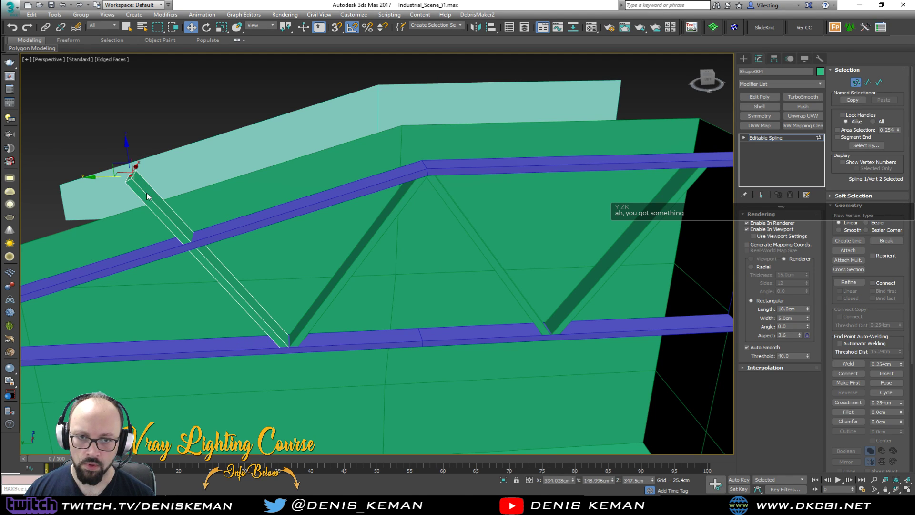
{"action": "middle_click_drag", "start_coordinate": [147, 193], "coordinate": [197, 201]}
{"action": "right_click", "coordinate": [180, 176], "text": "alt"}
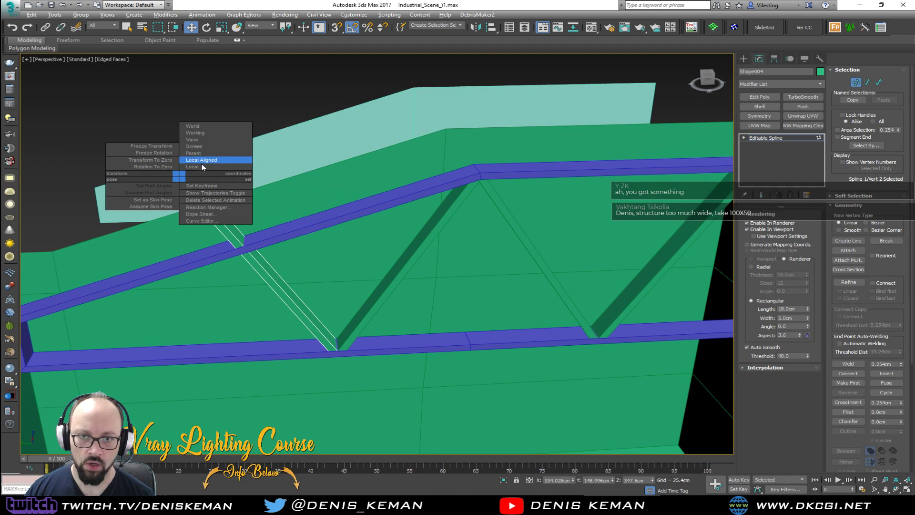
{"action": "left_click", "coordinate": [201, 165]}
{"action": "right_click", "coordinate": [198, 183], "text": "alt"}
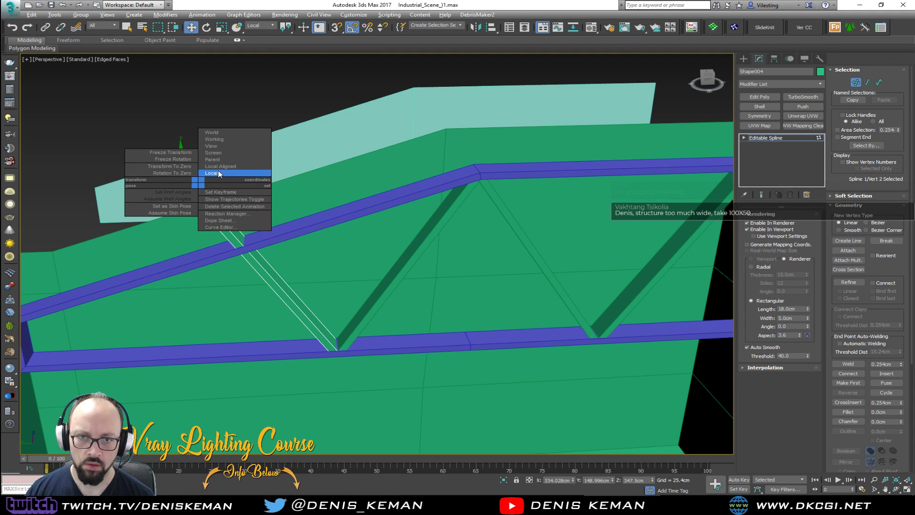
{"action": "left_click", "coordinate": [215, 173]}
{"action": "left_click_drag", "start_coordinate": [214, 179], "coordinate": [225, 182]}
{"action": "middle_click_drag", "start_coordinate": [225, 181], "coordinate": [212, 179], "text": "alt"}
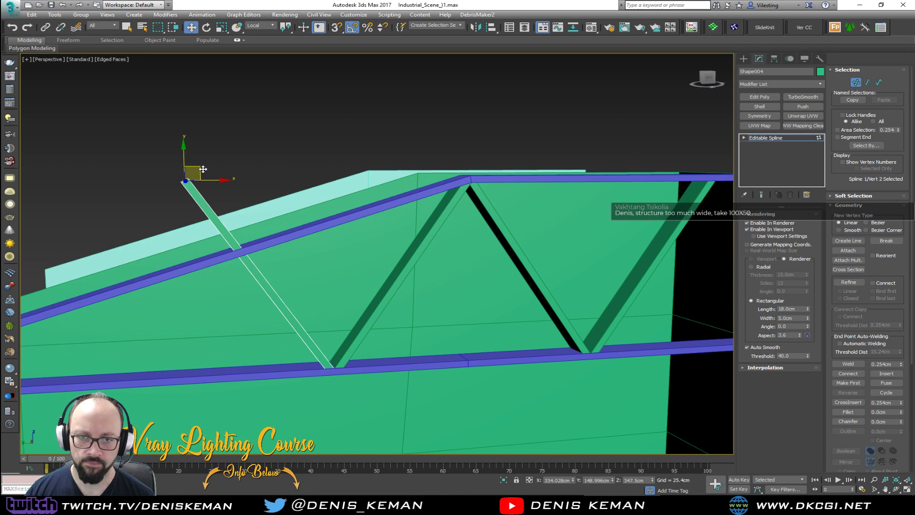
- In the Left view, move the vertex onto the sloping upper beam, to about Y 118, Z 299 cm, and leave vertex editing
{"action": "key", "text": "alt+w"}
{"action": "middle_click", "coordinate": [151, 315]}
{"action": "key", "text": "alt+w"}
{"action": "scroll", "coordinate": [288, 220], "scroll_direction": "up", "scroll_amount": 5}
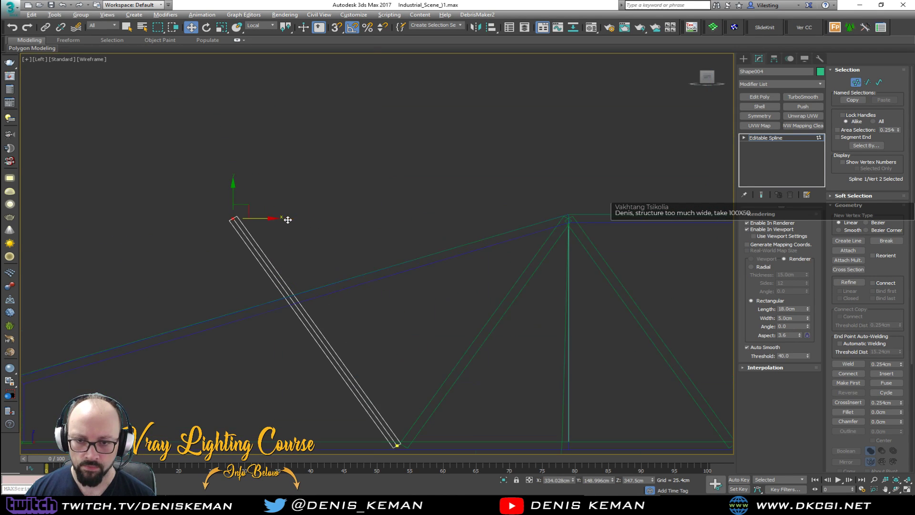
{"action": "left_click_drag", "start_coordinate": [253, 210], "coordinate": [303, 288]}
{"action": "key", "text": "alt+w"}
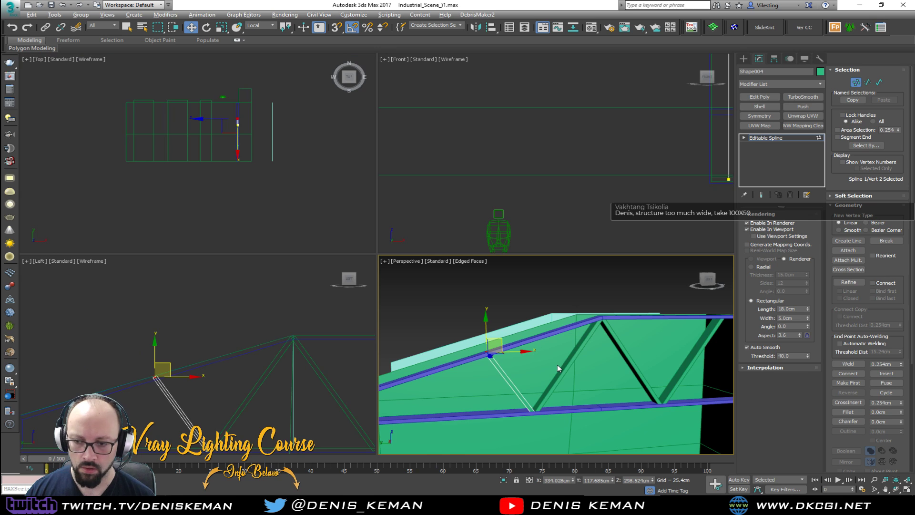
{"action": "middle_click", "coordinate": [556, 364]}
{"action": "key", "text": "alt+w"}
{"action": "left_click", "coordinate": [339, 92]}
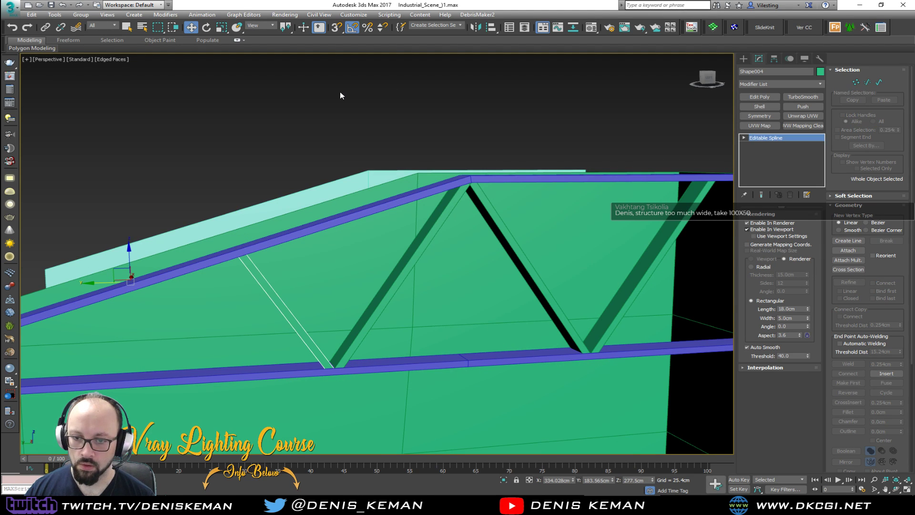
- Select the truss frame with all four diagonal braces and scale them narrower along X
{"action": "key", "text": "F4"}
{"action": "scroll", "coordinate": [332, 237], "scroll_direction": "up", "scroll_amount": 3}
{"action": "middle_click_drag", "start_coordinate": [332, 237], "coordinate": [250, 230], "text": "alt"}
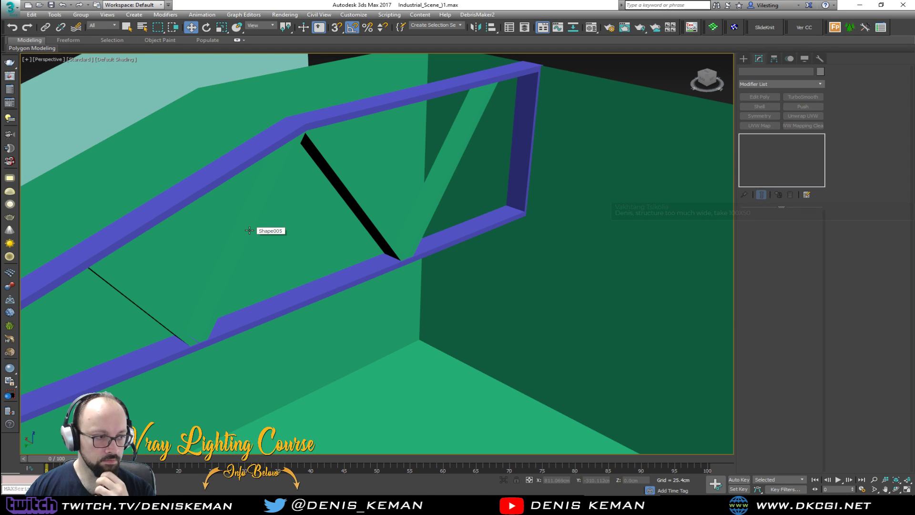
{"action": "middle_click_drag", "start_coordinate": [249, 212], "coordinate": [328, 208]}
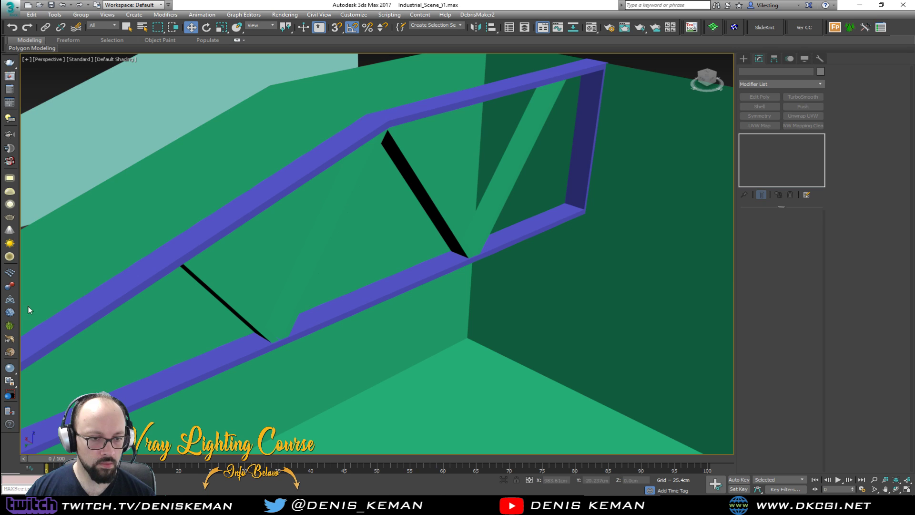
{"action": "middle_click_drag", "start_coordinate": [209, 285], "coordinate": [344, 308]}
{"action": "key", "text": "F4"}
{"action": "left_click", "coordinate": [370, 341]}
{"action": "middle_click_drag", "start_coordinate": [420, 277], "coordinate": [453, 248], "text": "alt"}
{"action": "key", "text": "r"}
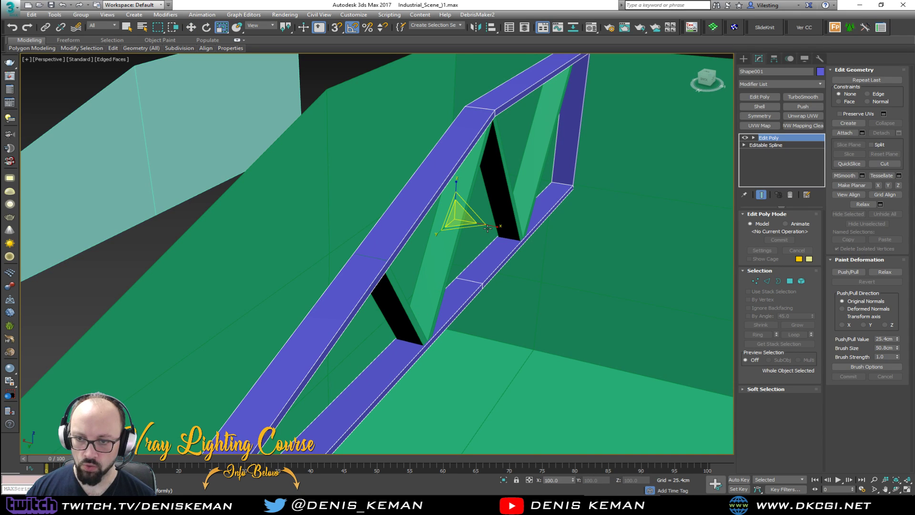
{"action": "left_click", "coordinate": [412, 328], "text": "ctrl"}
{"action": "left_click", "coordinate": [510, 224], "text": "ctrl"}
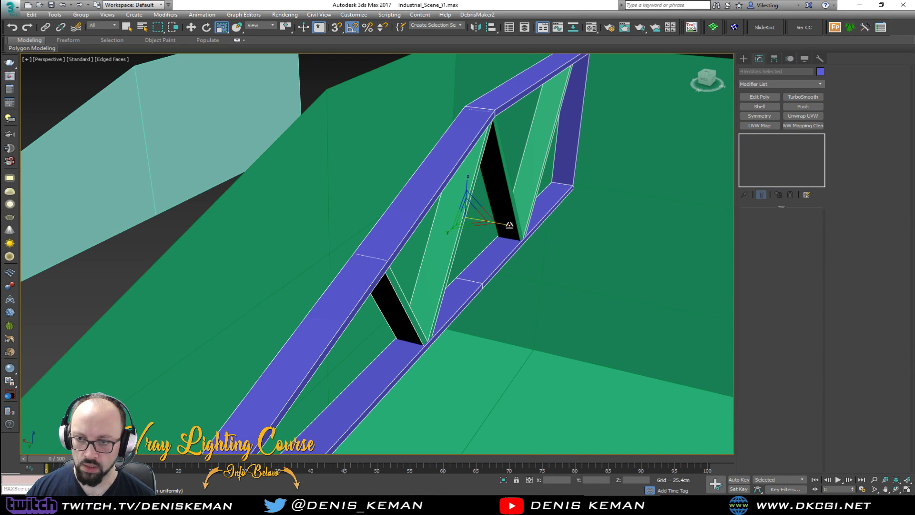
{"action": "left_click_drag", "start_coordinate": [513, 220], "coordinate": [438, 210]}
{"action": "middle_click_drag", "start_coordinate": [438, 210], "coordinate": [365, 249], "text": "alt"}
{"action": "scroll", "coordinate": [365, 249], "scroll_direction": "up", "scroll_amount": 3}
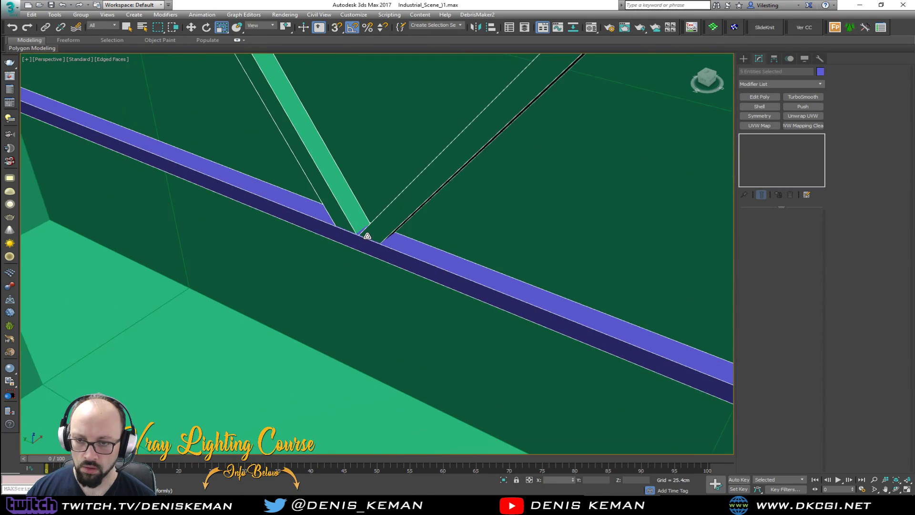
{"action": "scroll", "coordinate": [365, 249], "scroll_direction": "down", "scroll_amount": 7}
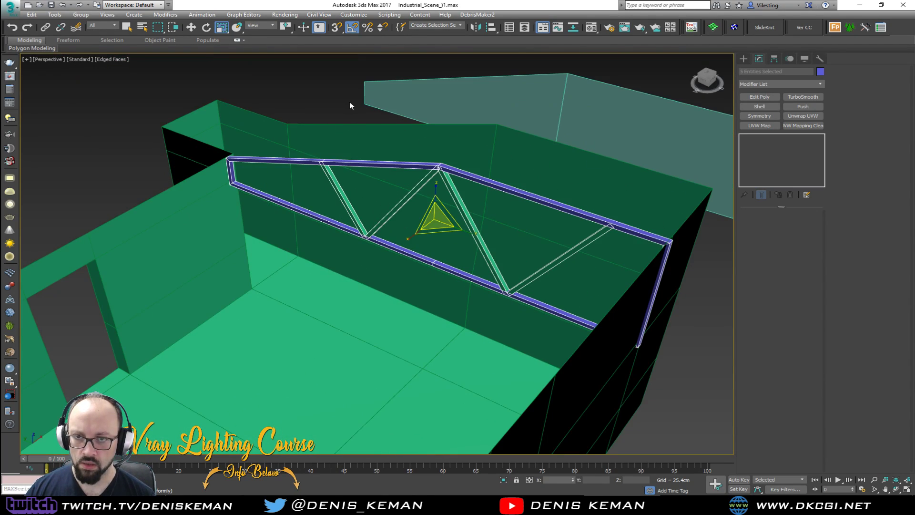
{"action": "left_click", "coordinate": [353, 106]}
- Give the truss frame and all four diagonal braces the same dark grey object colour
{"action": "key", "text": "F4"}
{"action": "mouse_move", "coordinate": [353, 106]}
{"action": "middle_mouse_down", "text": "alt"}
{"action": "mouse_move", "coordinate": [412, 203]}
{"action": "mouse_move", "coordinate": [453, 186]}
{"action": "middle_mouse_up", "text": "alt"}
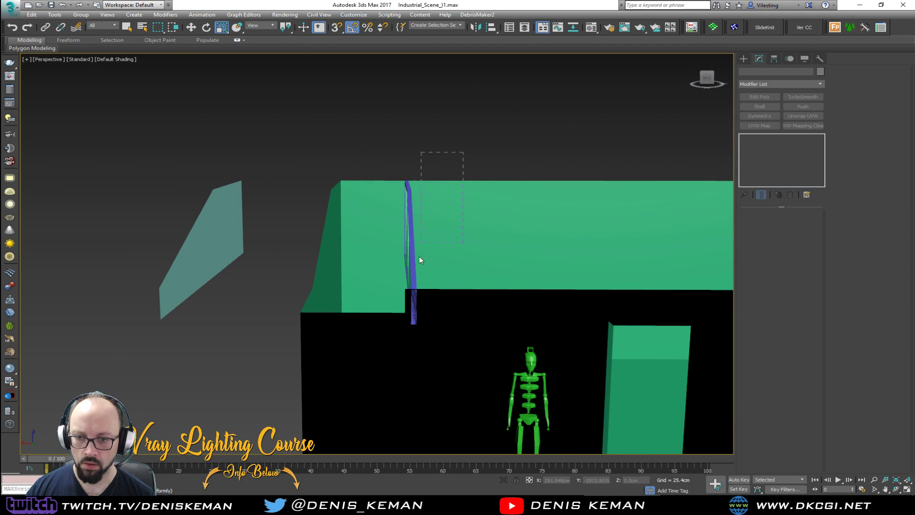
{"action": "left_click_drag", "start_coordinate": [389, 322], "coordinate": [389, 322]}
{"action": "key", "text": "F4"}
{"action": "middle_click_drag", "start_coordinate": [523, 227], "coordinate": [579, 171], "text": "alt"}
{"action": "left_click", "coordinate": [820, 72]}
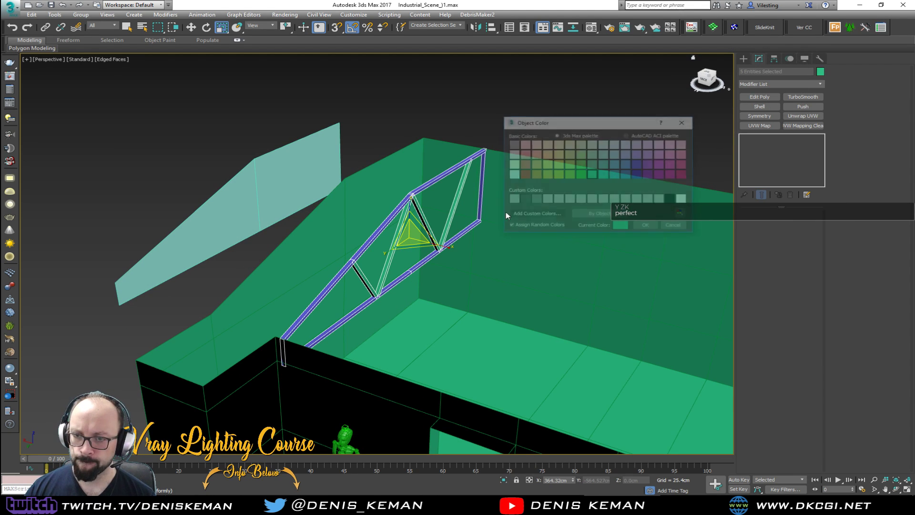
{"action": "left_click", "coordinate": [535, 200]}
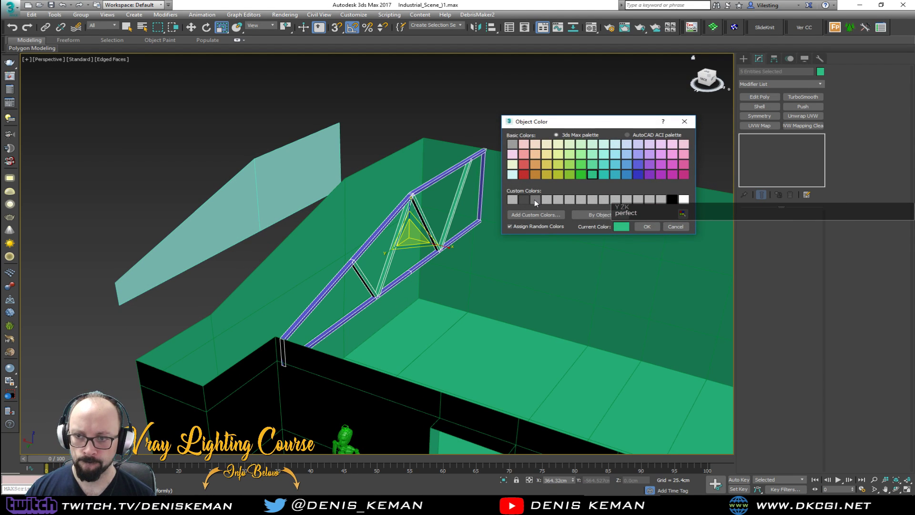
{"action": "left_click", "coordinate": [647, 226]}
{"action": "left_click", "coordinate": [526, 125]}
{"action": "key", "text": "F4"}
{"action": "scroll", "coordinate": [362, 258], "scroll_direction": "up", "scroll_amount": 10}
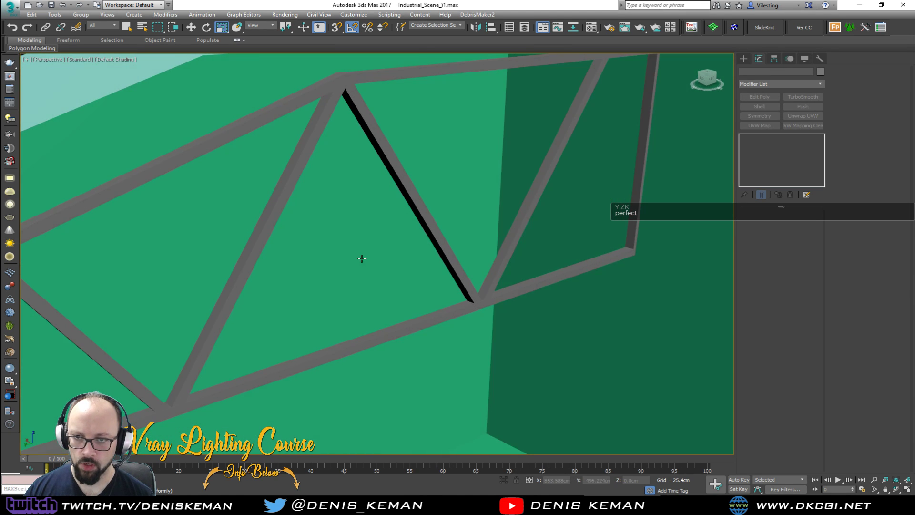
- Add a Chamfer modifier with an amount of 0.5 cm to the truss frame
{"action": "key", "text": "F4"}
{"action": "middle_click_drag", "start_coordinate": [350, 239], "coordinate": [418, 342], "text": "alt"}
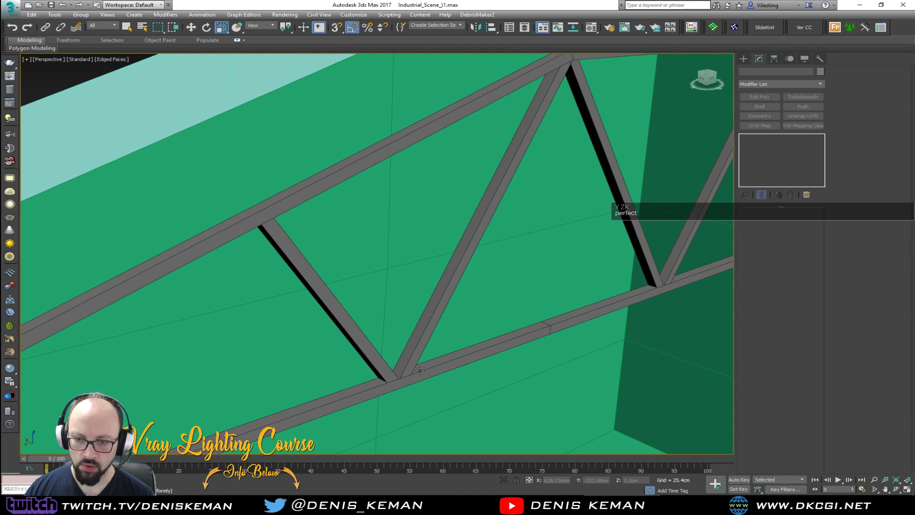
{"action": "left_click", "coordinate": [420, 371]}
{"action": "left_click", "coordinate": [768, 84]}
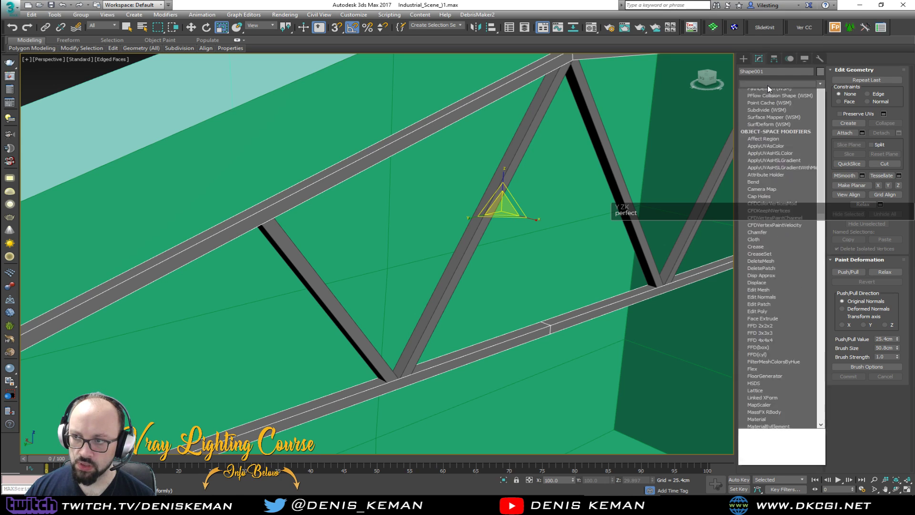
{"action": "left_click", "coordinate": [762, 138]}
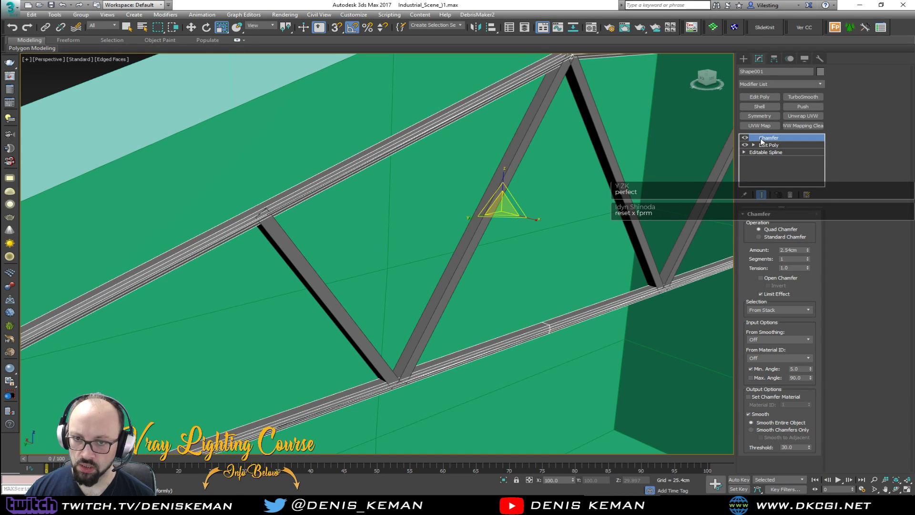
{"action": "type", "text": "0.5"}
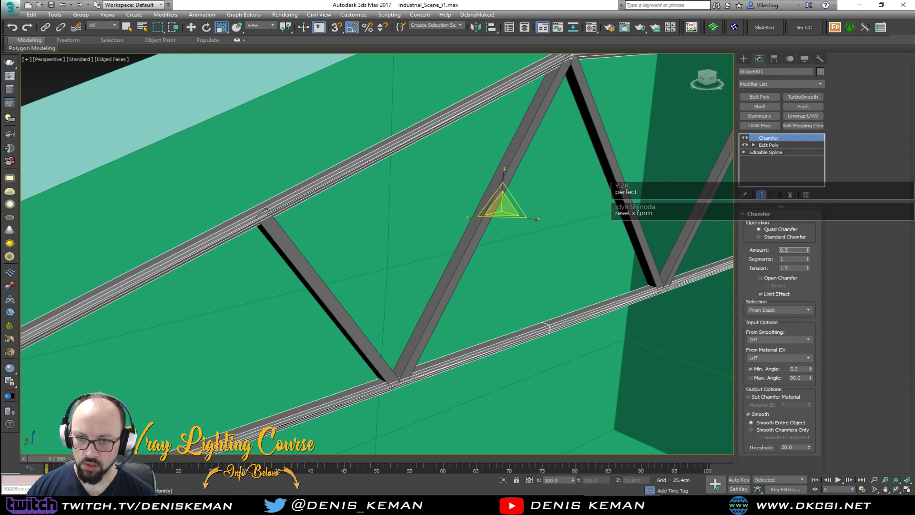
{"action": "key", "text": "Return"}
- Inspect the chamfered edges around the end of the truss frame and remove its Chamfer modifier
{"action": "key", "text": "F4"}
{"action": "scroll", "coordinate": [511, 241], "scroll_direction": "up", "scroll_amount": 4}
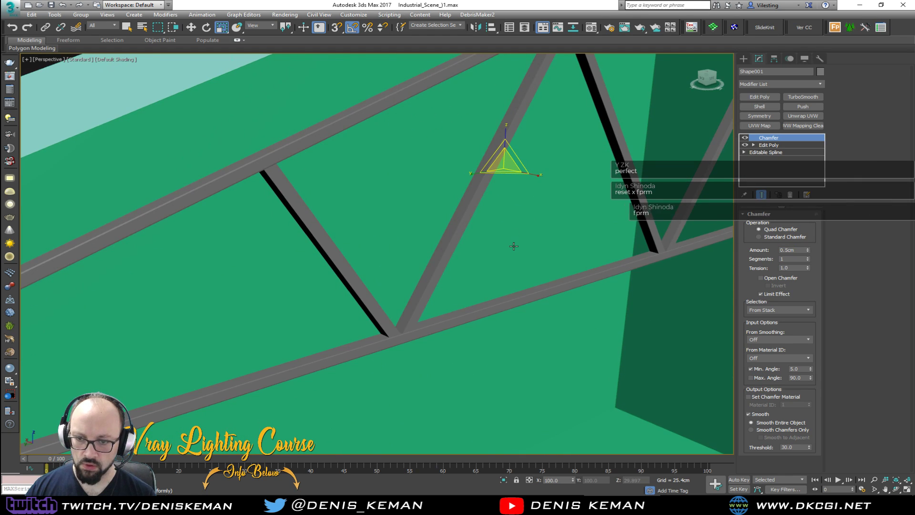
{"action": "middle_click_drag", "start_coordinate": [510, 234], "coordinate": [412, 227], "text": "alt"}
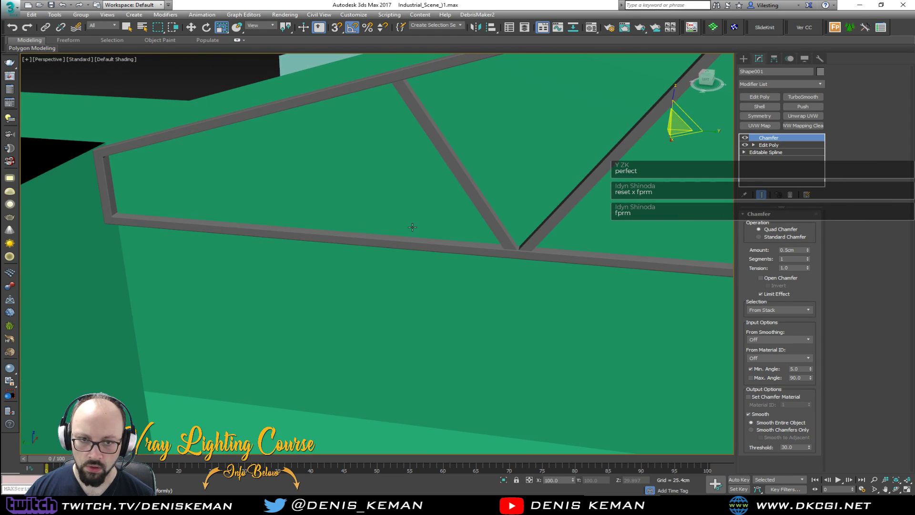
{"action": "middle_click_drag", "start_coordinate": [369, 151], "coordinate": [457, 226], "text": "alt"}
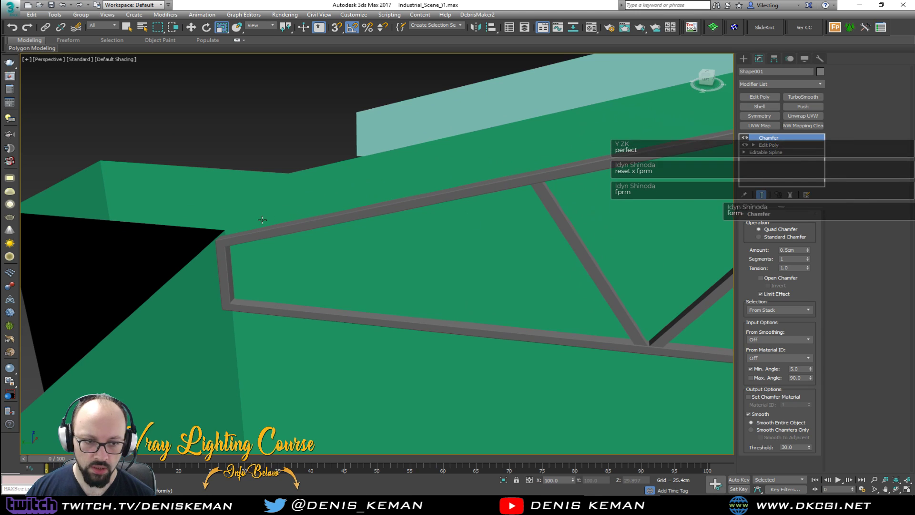
{"action": "middle_click_drag", "start_coordinate": [388, 250], "coordinate": [303, 235]}
{"action": "key", "text": "F4"}
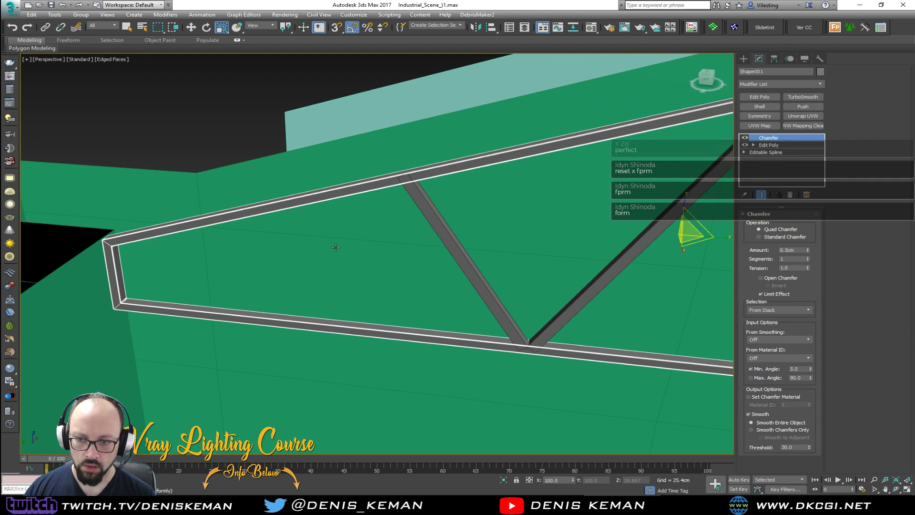
{"action": "key", "text": "F4"}
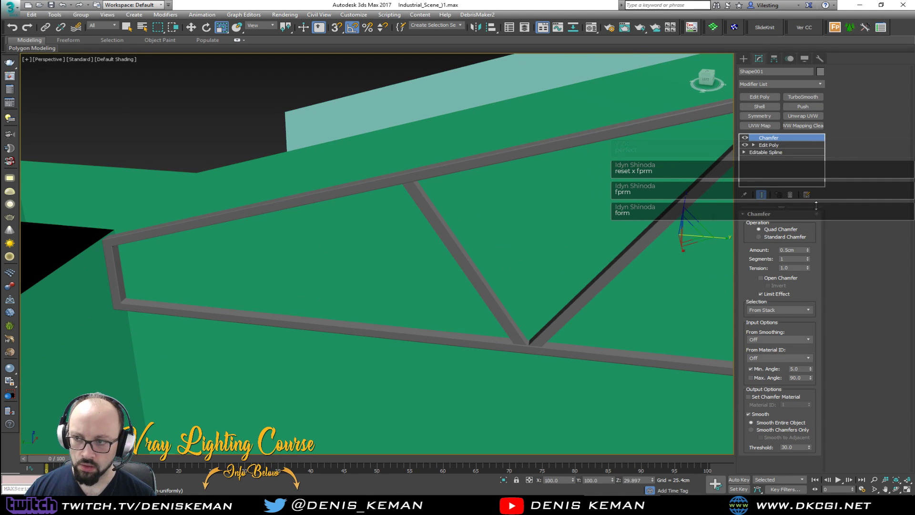
{"action": "left_click", "coordinate": [790, 194]}
- Select the truss frame together with its four diagonal braces and reset their transforms with Reset XForm
{"action": "scroll", "coordinate": [588, 247], "scroll_direction": "down", "scroll_amount": 3}
{"action": "key", "text": "F3"}
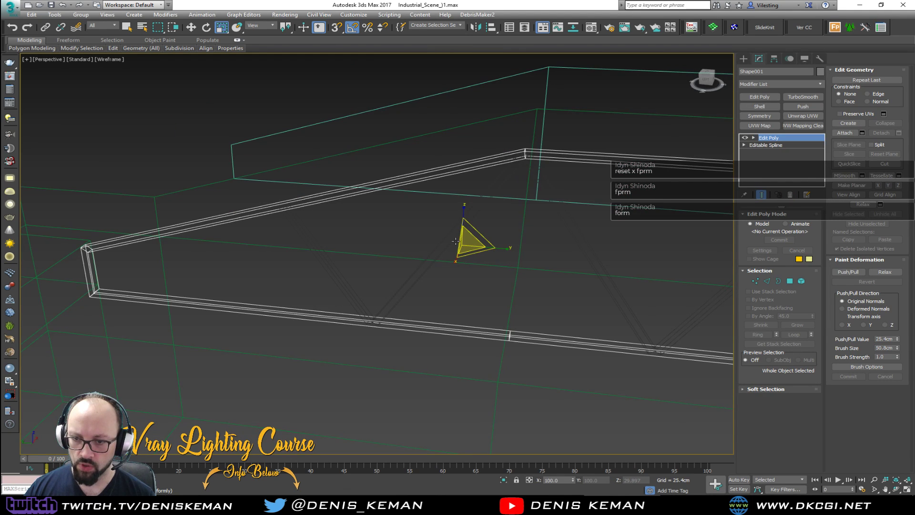
{"action": "scroll", "coordinate": [470, 276], "scroll_direction": "up", "scroll_amount": 3}
{"action": "scroll", "coordinate": [470, 275], "scroll_direction": "down", "scroll_amount": 4}
{"action": "left_click_drag", "start_coordinate": [307, 266], "coordinate": [571, 327]}
{"action": "middle_click_drag", "start_coordinate": [567, 357], "coordinate": [534, 291], "text": "alt"}
{"action": "key", "text": "F3"}
{"action": "key", "text": "z"}
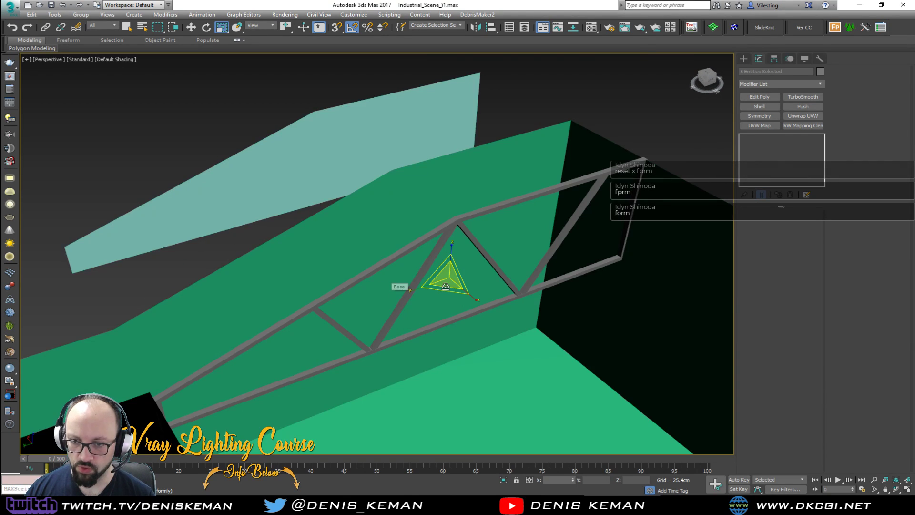
{"action": "left_click", "coordinate": [821, 58]}
{"action": "left_click", "coordinate": [779, 163]}
{"action": "left_click", "coordinate": [781, 213]}
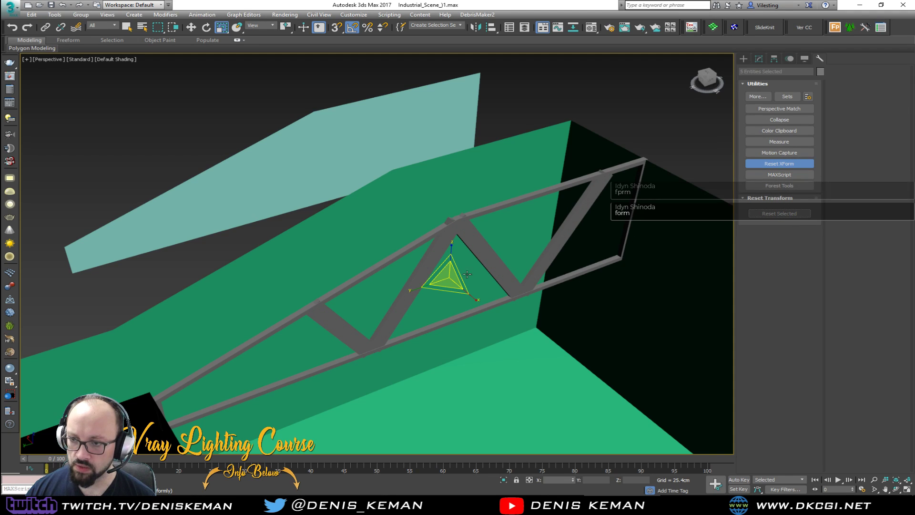
{"action": "middle_click_drag", "start_coordinate": [578, 248], "coordinate": [576, 195]}
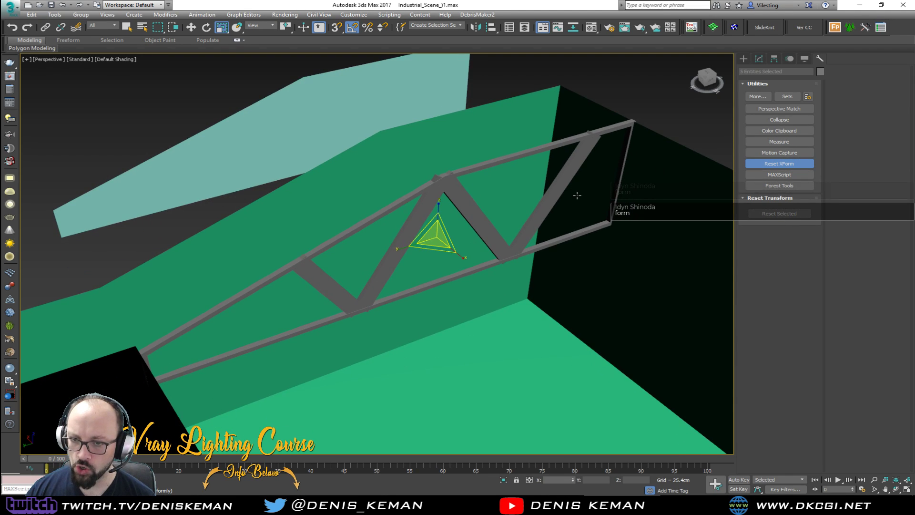
- Remove the XForm modifier from the brace descending from the roof bend toward the far end, and delete that brace
{"action": "left_click", "coordinate": [759, 58]}
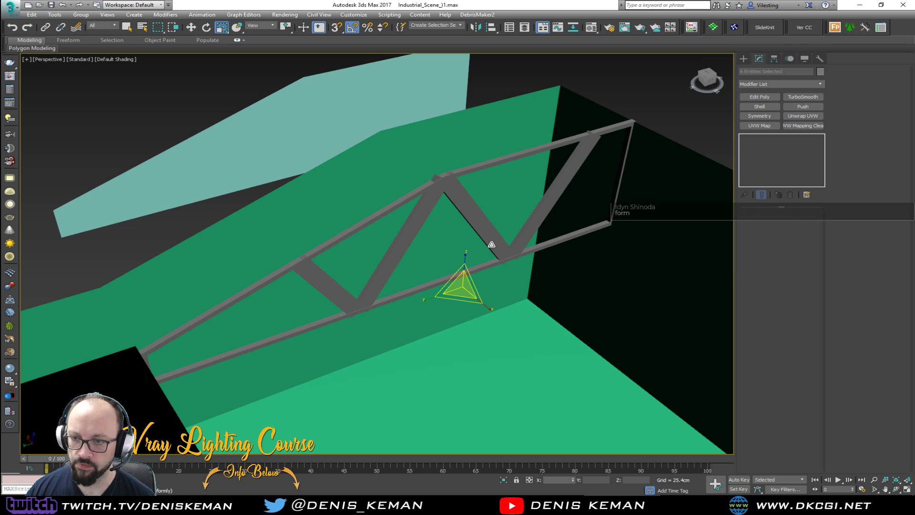
{"action": "left_click", "coordinate": [491, 243]}
{"action": "key", "text": "F4"}
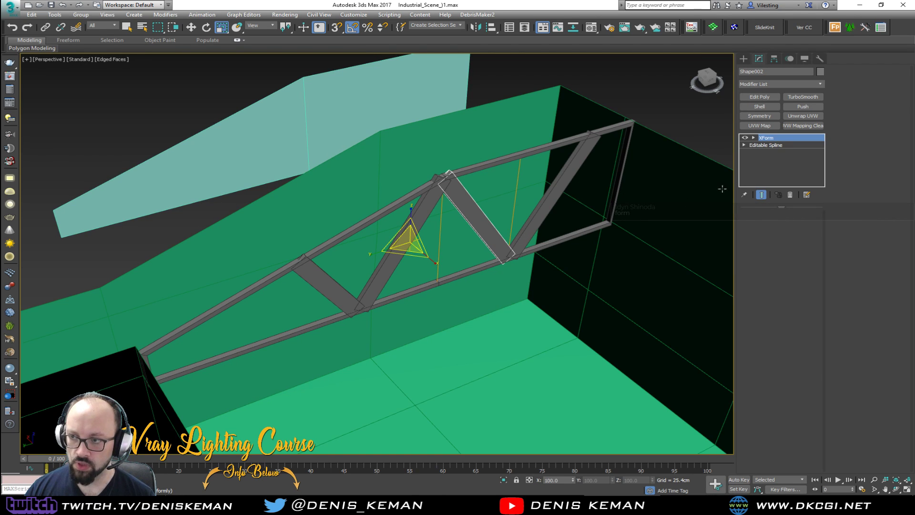
{"action": "left_click", "coordinate": [790, 195]}
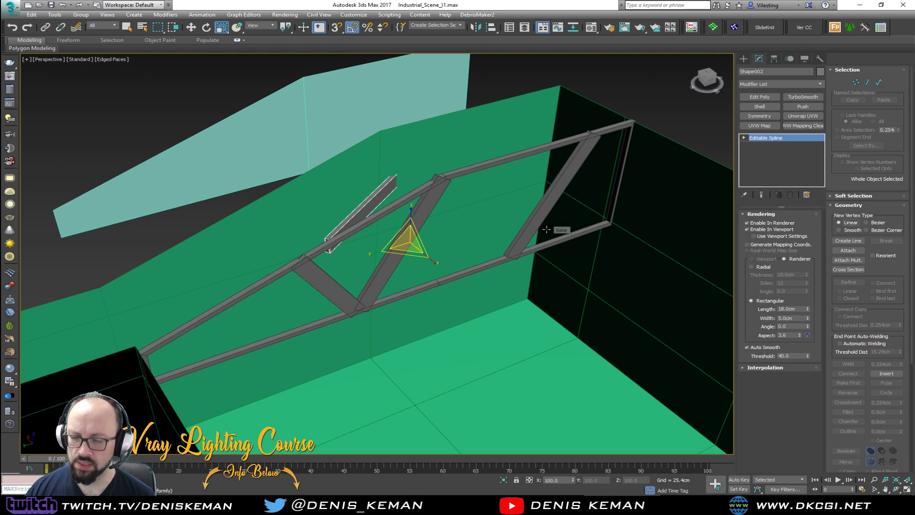
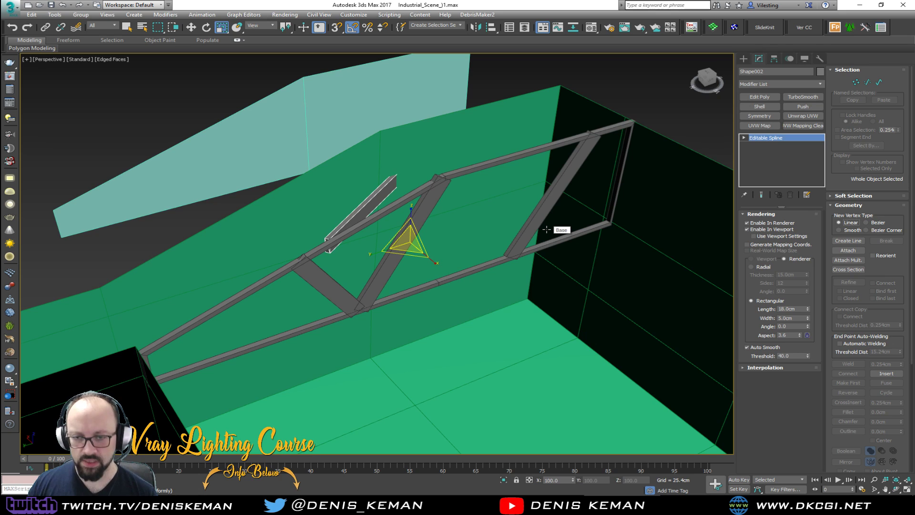
{"action": "key", "text": "Delete"}
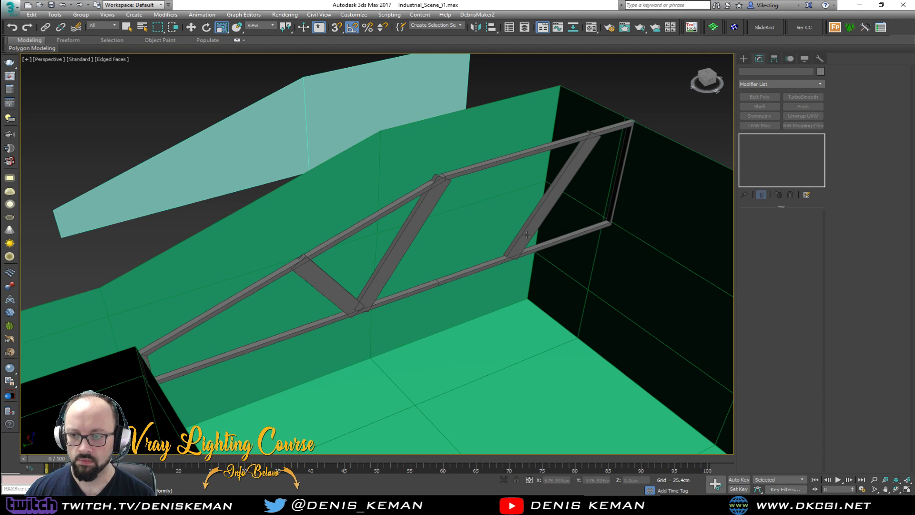
- Compare the far-end diagonal brace with its XForm modifier off and on, and show its Editable Spline level
{"action": "left_click", "coordinate": [526, 235]}
{"action": "left_click", "coordinate": [746, 138]}
{"action": "left_click", "coordinate": [746, 138]}
{"action": "left_click", "coordinate": [746, 137]}
{"action": "left_click", "coordinate": [746, 138]}
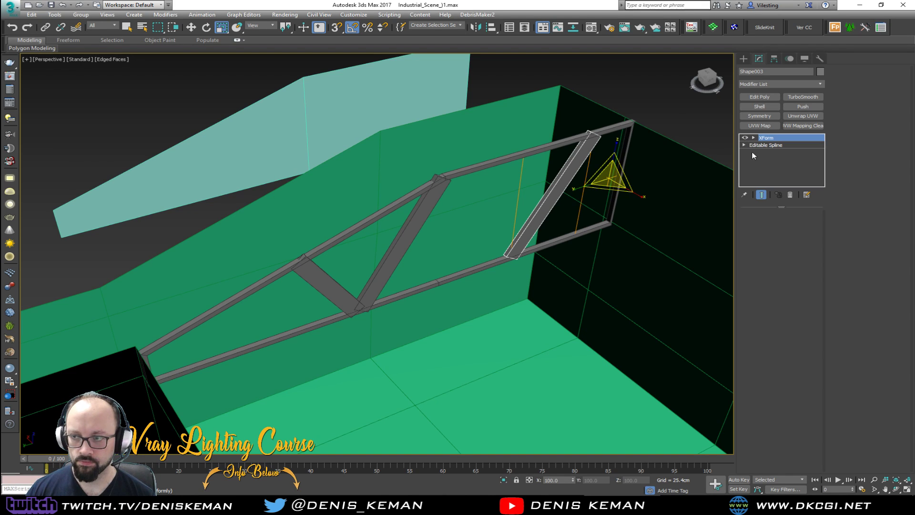
{"action": "left_click", "coordinate": [767, 145]}
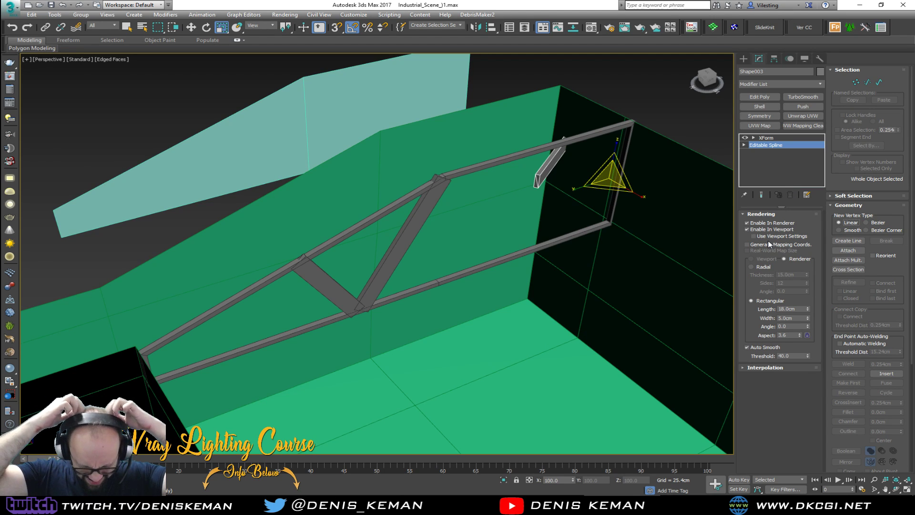
- Delete the remaining diagonal braces, leaving only the empty truss frame
{"action": "left_click", "coordinate": [385, 280]}
{"action": "left_click", "coordinate": [336, 297]}
{"action": "key", "text": "Delete"}
{"action": "left_click", "coordinate": [370, 296]}
{"action": "key", "text": "Delete"}
- Create a shape from the vertical middle edge of the roof-profile plane and leave edge editing
{"action": "left_click", "coordinate": [339, 140]}
{"action": "key", "text": "w"}
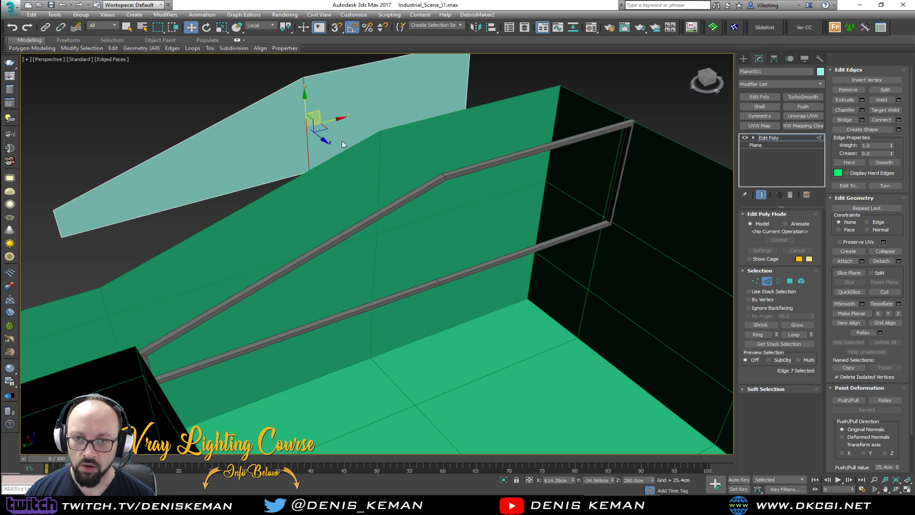
{"action": "left_click", "coordinate": [899, 129]}
{"action": "left_click", "coordinate": [446, 264]}
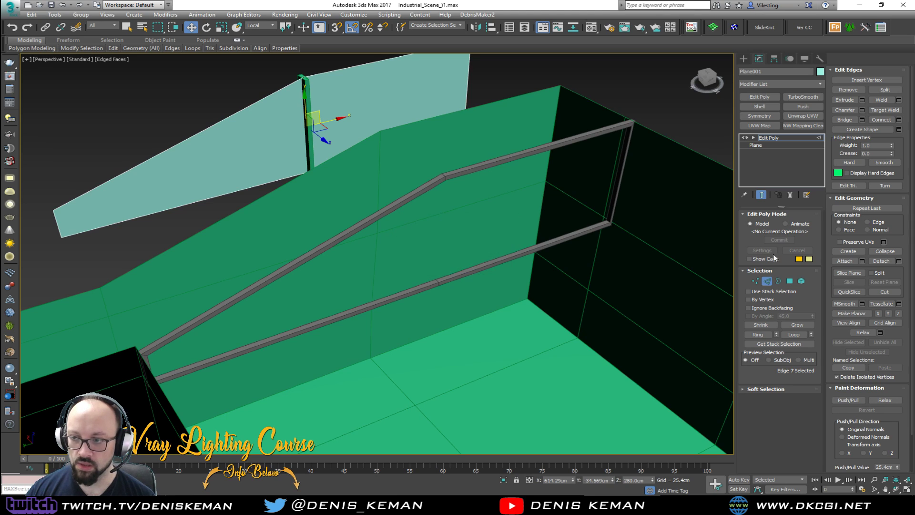
{"action": "left_click", "coordinate": [767, 280]}
- Move the new vertical shape along X into the truss frame, to about X 331 cm
{"action": "left_click", "coordinate": [305, 129]}
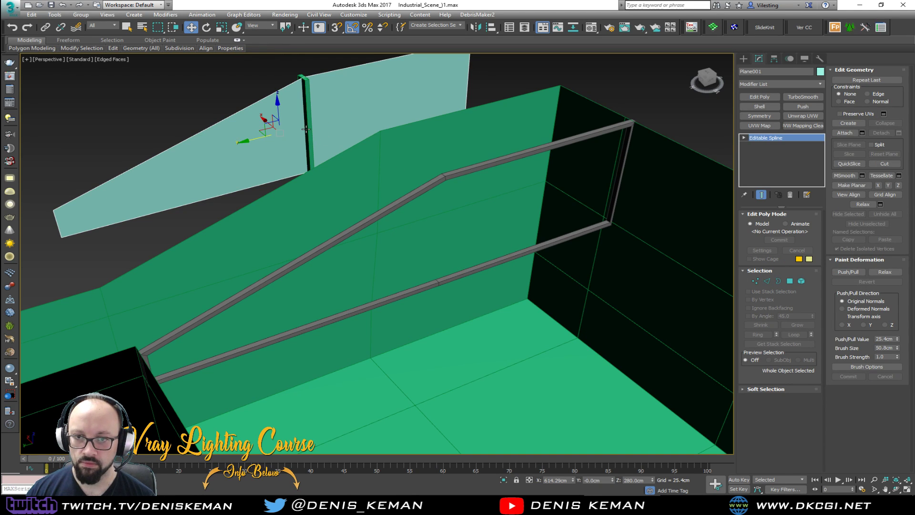
{"action": "left_click_drag", "start_coordinate": [269, 123], "coordinate": [406, 231]}
{"action": "scroll", "coordinate": [406, 231], "scroll_direction": "up", "scroll_amount": 10}
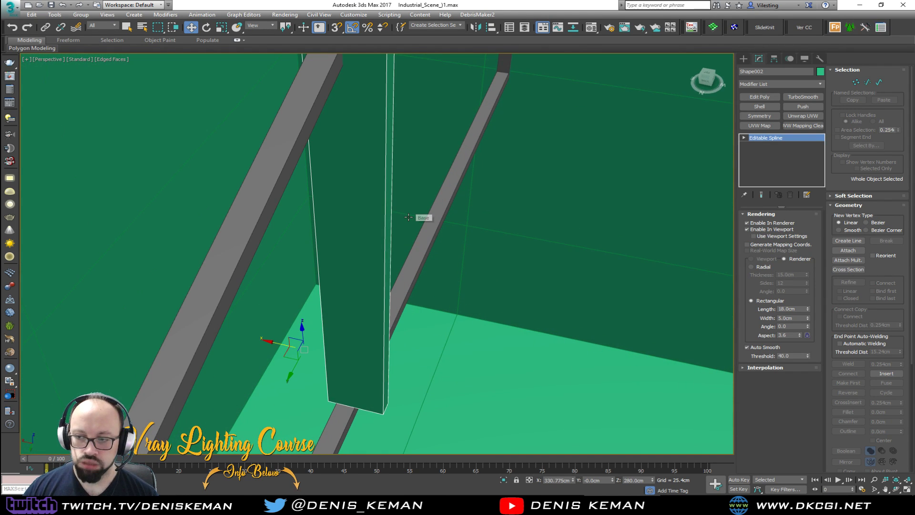
{"action": "key", "text": "shift+z"}
{"action": "key", "text": "shift+z"}
- Try a 2 cm width for the vertical shape's rectangular section, and set it back to 5 cm
{"action": "double_click", "coordinate": [784, 318]}
{"action": "type", "text": "2"}
{"action": "key", "text": "Return"}
{"action": "type", "text": "5"}
{"action": "key", "text": "Return"}
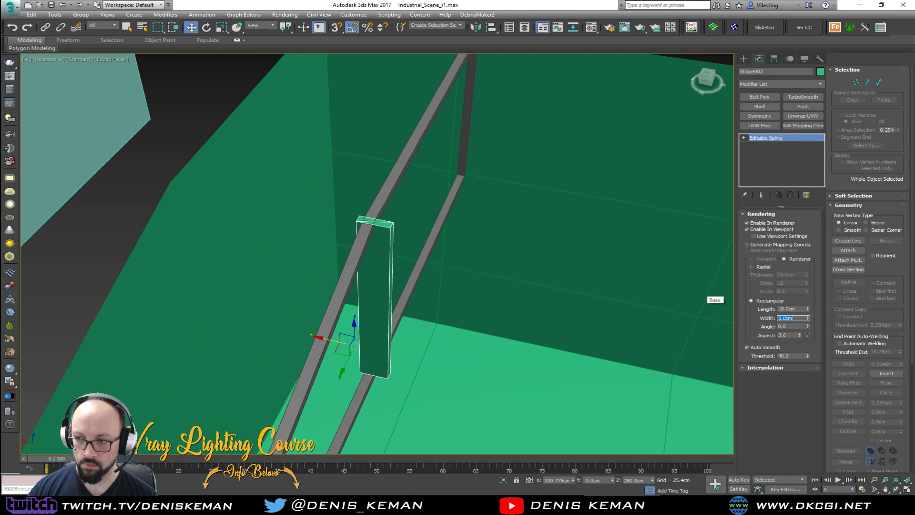
- Set the vertical brace's section length to 5 cm and align the brace with the truss frame, at about X 334 cm
{"action": "double_click", "coordinate": [800, 308]}
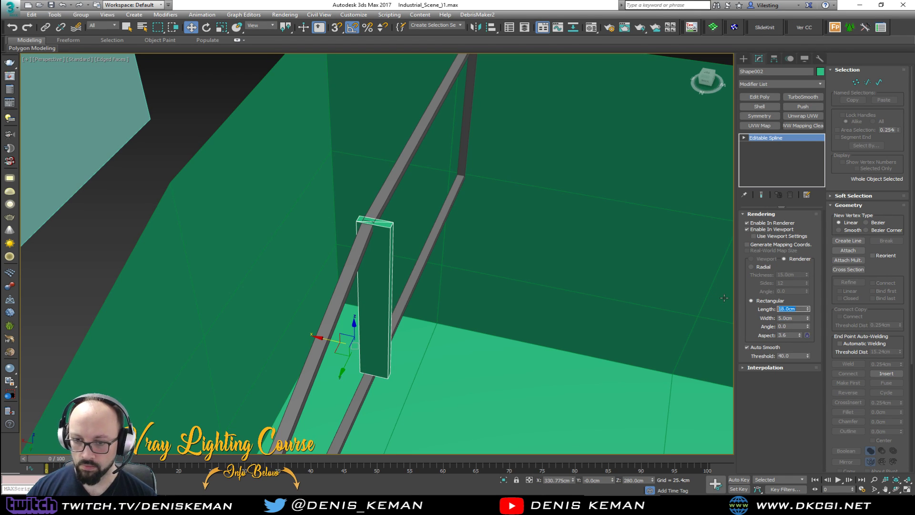
{"action": "type", "text": "5"}
{"action": "key", "text": "Return"}
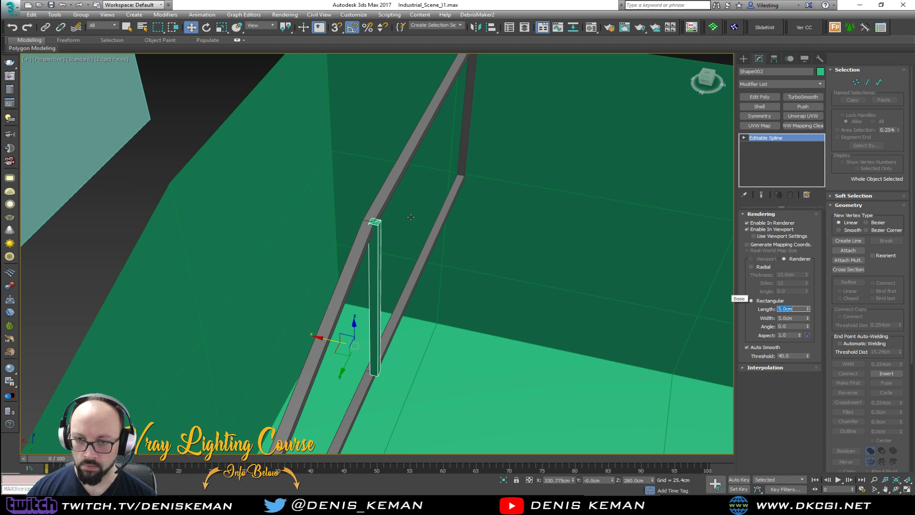
{"action": "scroll", "coordinate": [398, 310], "scroll_direction": "up", "scroll_amount": 4}
{"action": "left_click_drag", "start_coordinate": [300, 364], "coordinate": [288, 363]}
{"action": "middle_click_drag", "start_coordinate": [372, 322], "coordinate": [323, 319], "text": "alt"}
{"action": "left_click_drag", "start_coordinate": [201, 307], "coordinate": [213, 306]}
{"action": "middle_click_drag", "start_coordinate": [213, 306], "coordinate": [300, 291], "text": "alt"}
- Move the brace's lower vertex along the bottom chord to make it a diagonal, and fine-tune that vertex's height within the chord
{"action": "key", "text": "1"}
{"action": "left_click_drag", "start_coordinate": [282, 368], "coordinate": [472, 315]}
{"action": "mouse_move", "coordinate": [457, 303]}
{"action": "middle_mouse_down", "text": "alt"}
{"action": "mouse_move", "coordinate": [448, 289]}
{"action": "mouse_move", "coordinate": [448, 305]}
{"action": "middle_mouse_up", "text": "alt"}
{"action": "scroll", "coordinate": [448, 307], "scroll_direction": "up", "scroll_amount": 2}
{"action": "left_click", "coordinate": [448, 310]}
{"action": "left_click_drag", "start_coordinate": [425, 341], "coordinate": [425, 342]}
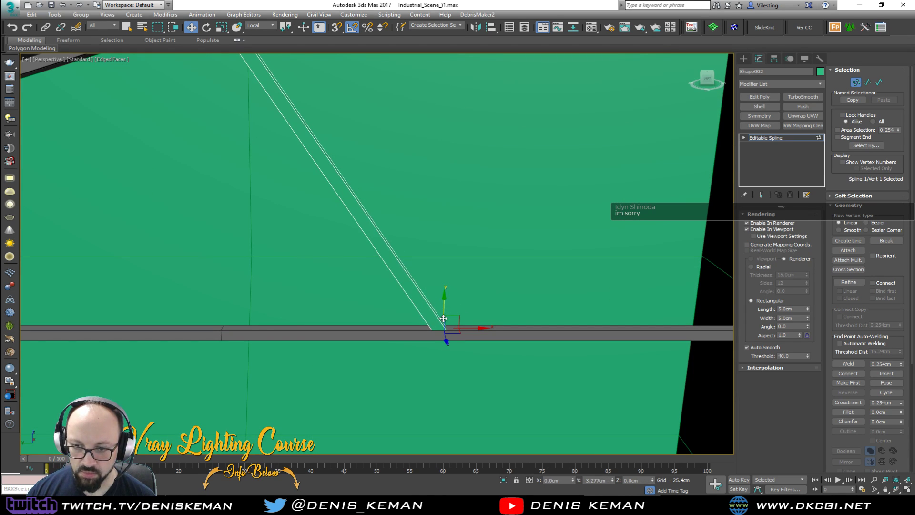
- Lower the diagonal brace's upper vertex slightly into the top chord beside the roof bend, and leave vertex editing
{"action": "middle_click_drag", "start_coordinate": [370, 188], "coordinate": [422, 299]}
{"action": "middle_click_drag", "start_coordinate": [295, 120], "coordinate": [335, 180]}
{"action": "left_click", "coordinate": [309, 188]}
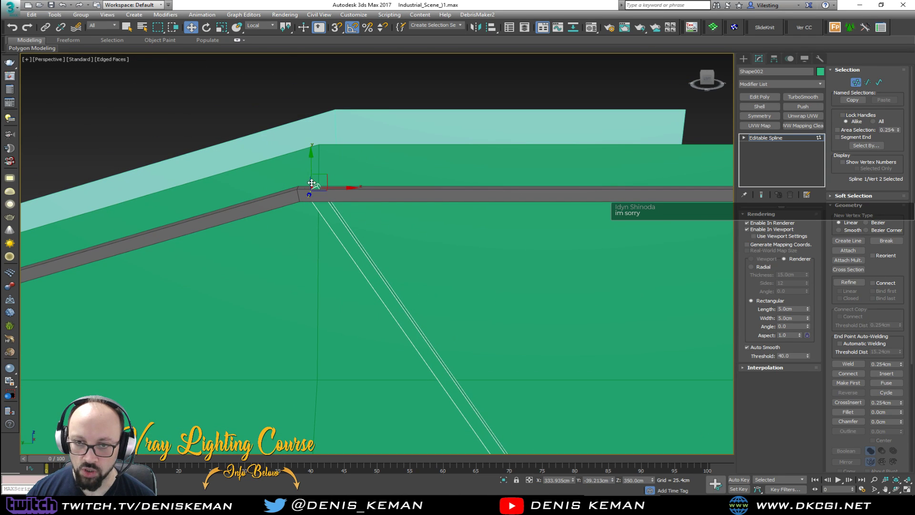
{"action": "left_click_drag", "start_coordinate": [308, 167], "coordinate": [310, 170]}
{"action": "middle_click_drag", "start_coordinate": [329, 207], "coordinate": [300, 235], "text": "alt"}
{"action": "key", "text": "1"}
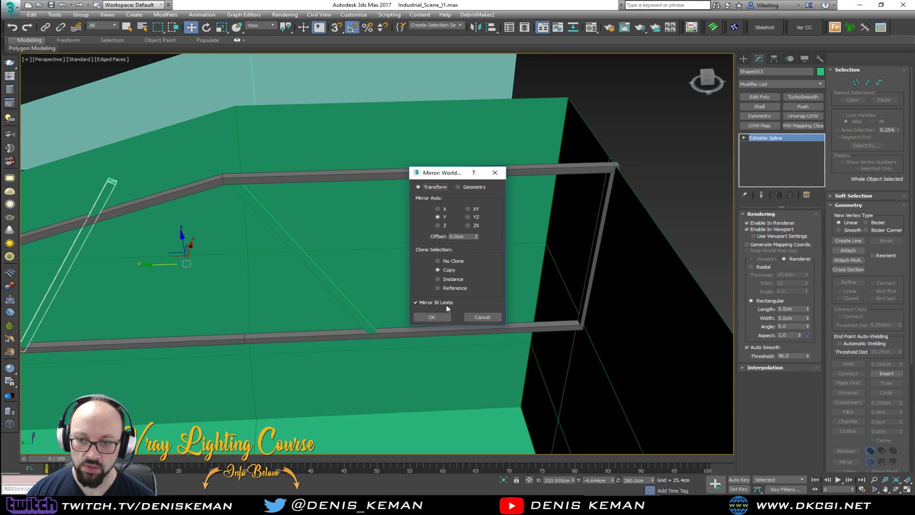
- Mirror a copy of the diagonal brace across Y and move it until both lower ends meet, at about Y -245 cm
{"action": "left_click", "coordinate": [432, 317]}
{"action": "left_click_drag", "start_coordinate": [168, 265], "coordinate": [540, 271]}
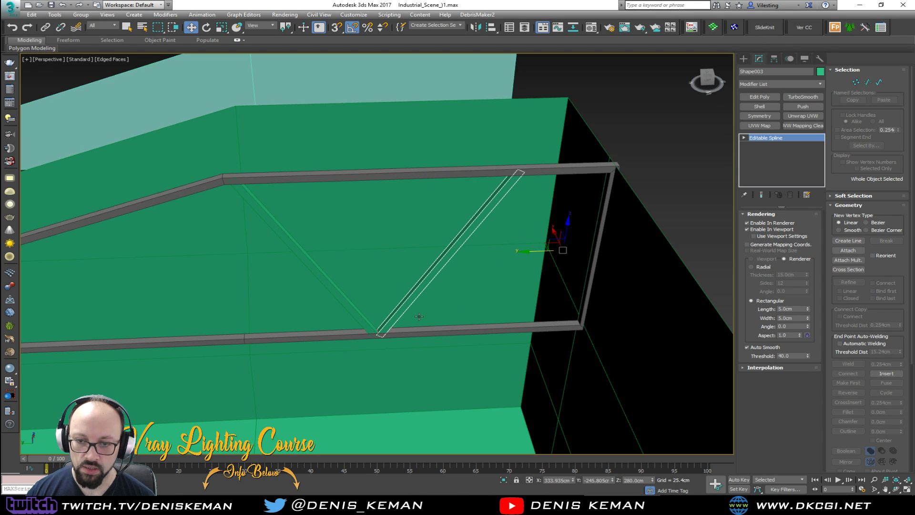
{"action": "scroll", "coordinate": [397, 319], "scroll_direction": "up", "scroll_amount": 4}
{"action": "scroll", "coordinate": [325, 325], "scroll_direction": "up", "scroll_amount": 1}
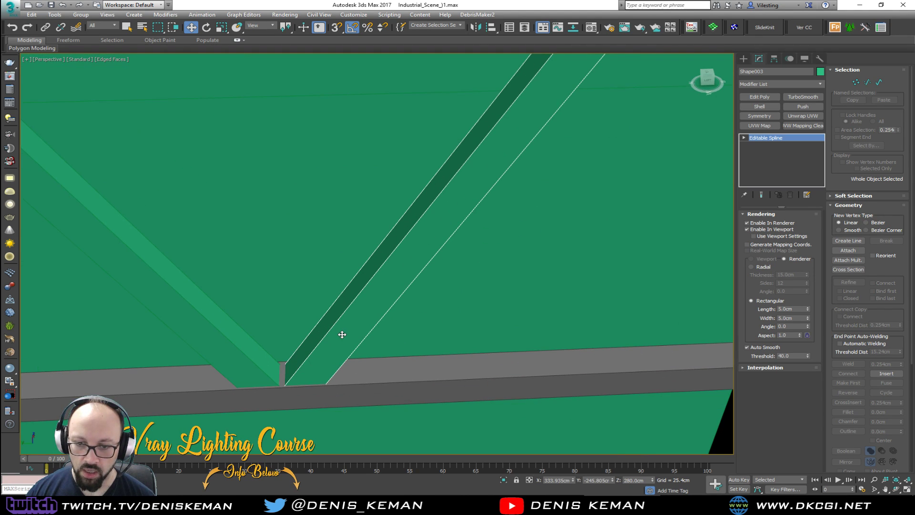
{"action": "left_click_drag", "start_coordinate": [340, 335], "coordinate": [336, 336]}
- Give both diagonal braces the grey custom object colour that matches the truss frame
{"action": "scroll", "coordinate": [329, 315], "scroll_direction": "down", "scroll_amount": 6}
{"action": "middle_click_drag", "start_coordinate": [318, 294], "coordinate": [453, 257], "text": "alt"}
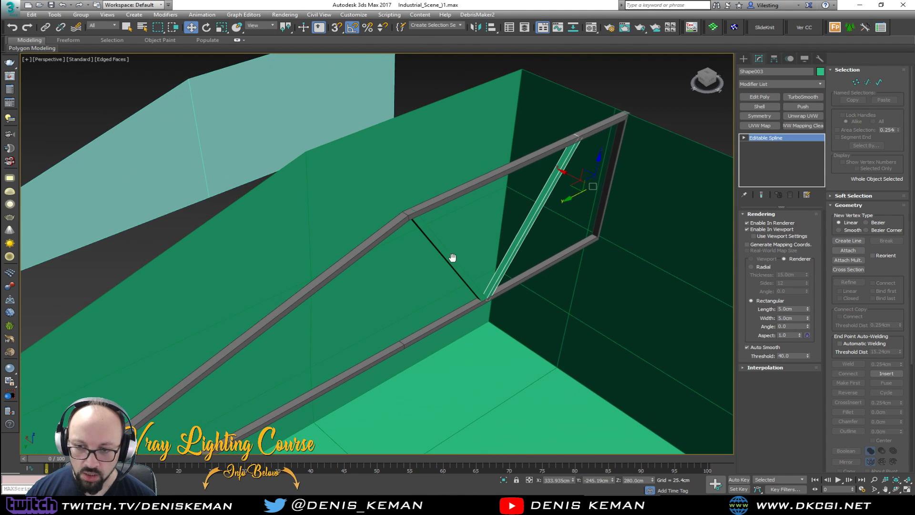
{"action": "left_click", "coordinate": [459, 275], "text": "ctrl"}
{"action": "left_click", "coordinate": [820, 72]}
{"action": "left_click", "coordinate": [536, 198]}
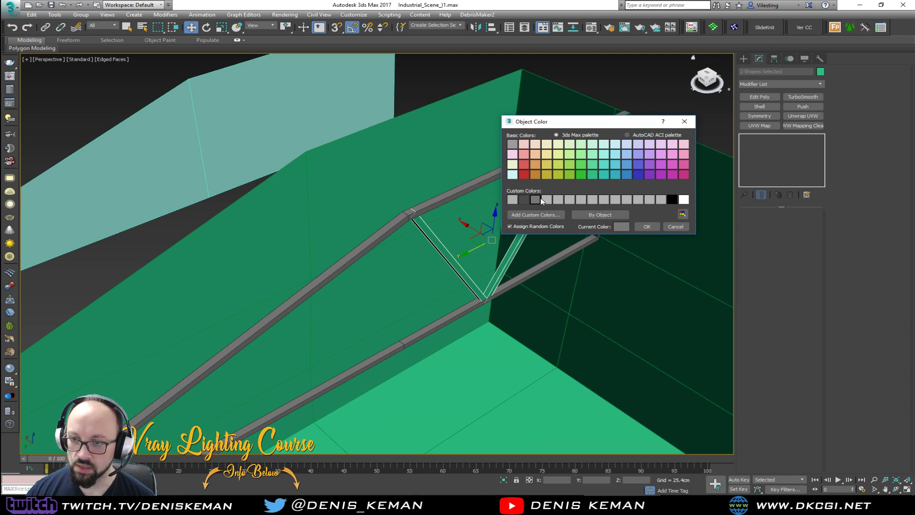
{"action": "left_click", "coordinate": [644, 226]}
- Copy the V-shaped pair of braces along Y into the sloping half of the truss, as one independent copy
{"action": "middle_click_drag", "start_coordinate": [467, 182], "coordinate": [520, 233], "text": "alt"}
{"action": "left_click_drag", "start_coordinate": [524, 230], "coordinate": [296, 258], "text": "shift"}
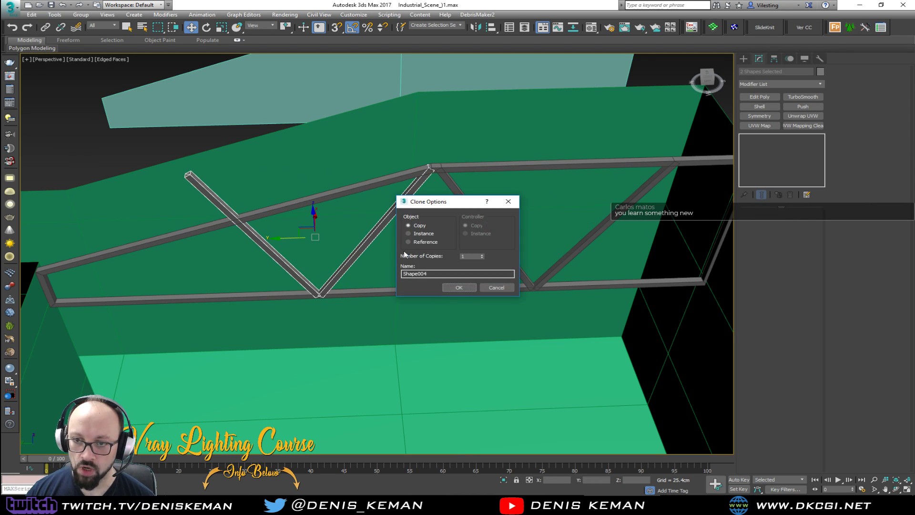
{"action": "left_click", "coordinate": [459, 287]}
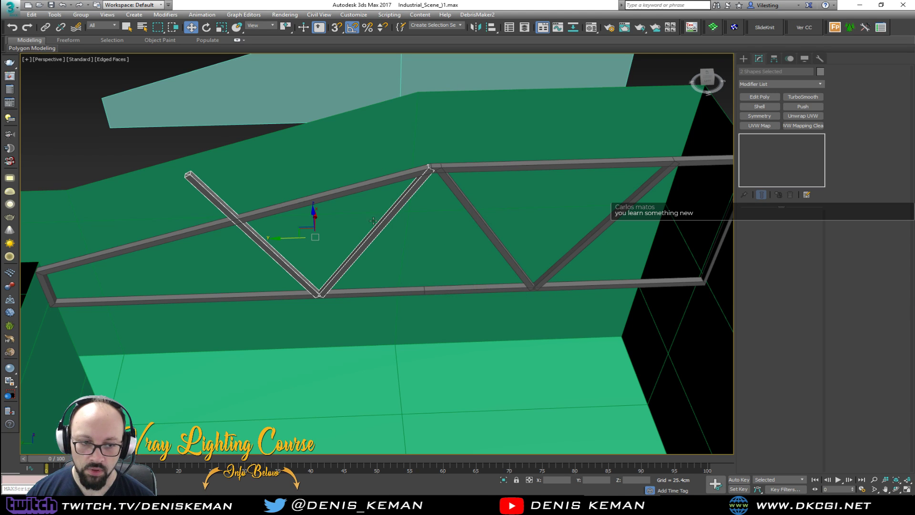
- Adjust the upper vertex of the copied brace nearest the roof bend so it ends inside the top chord, and leave vertex editing
{"action": "scroll", "coordinate": [351, 256], "scroll_direction": "up", "scroll_amount": 2}
{"action": "scroll", "coordinate": [348, 302], "scroll_direction": "up", "scroll_amount": 2}
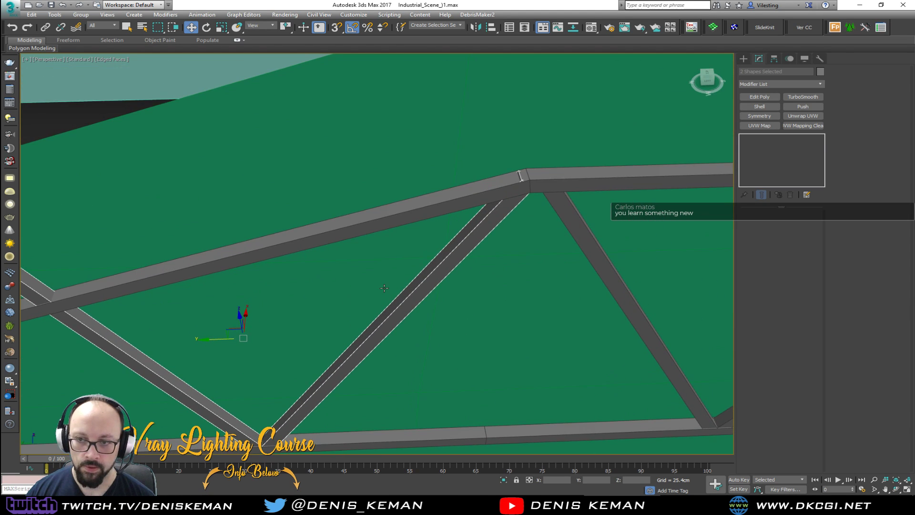
{"action": "scroll", "coordinate": [384, 288], "scroll_direction": "down", "scroll_amount": 2}
{"action": "left_click", "coordinate": [465, 224]}
{"action": "key", "text": "1"}
{"action": "left_click", "coordinate": [512, 153]}
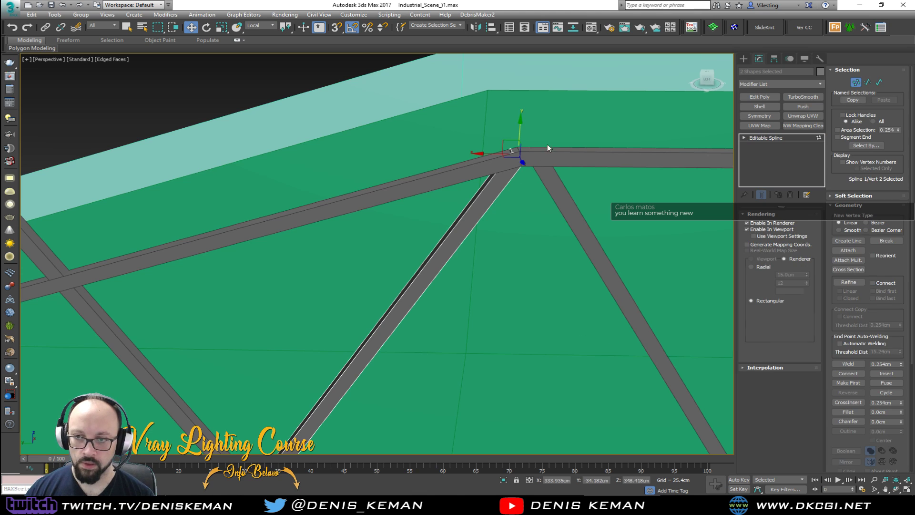
{"action": "key", "text": "F3"}
{"action": "key", "text": "F3"}
{"action": "left_click_drag", "start_coordinate": [521, 139], "coordinate": [521, 143]}
{"action": "scroll", "coordinate": [394, 218], "scroll_direction": "up", "scroll_amount": 2}
{"action": "left_click_drag", "start_coordinate": [289, 176], "coordinate": [290, 176]}
{"action": "key", "text": "1"}
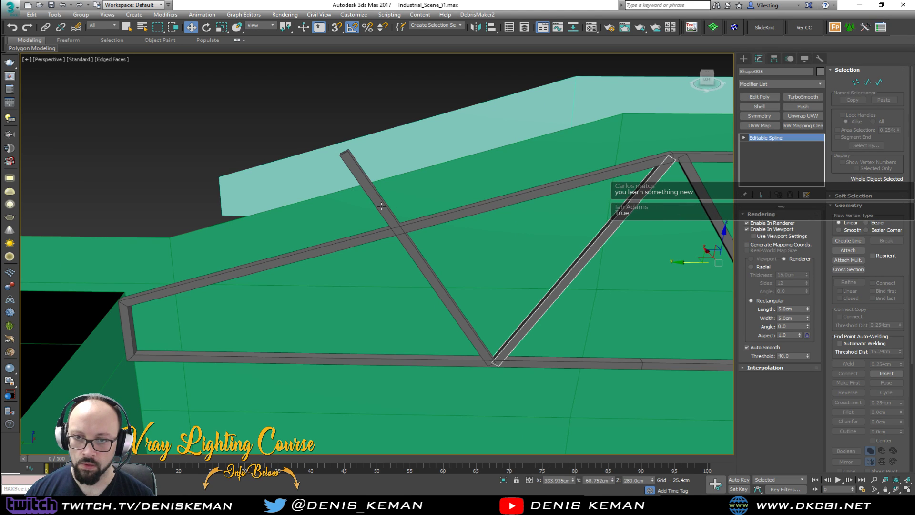
- Shorten the outer copied brace by moving its upper vertex down onto the sloping chord, at about Y 110 cm and Z 301 cm
{"action": "left_click", "coordinate": [382, 206]}
{"action": "key", "text": "1"}
{"action": "left_click_drag", "start_coordinate": [355, 165], "coordinate": [332, 138]}
{"action": "key", "text": "alt+w"}
{"action": "right_click", "coordinate": [531, 161]}
{"action": "right_click", "coordinate": [243, 371]}
{"action": "key", "text": "alt+w"}
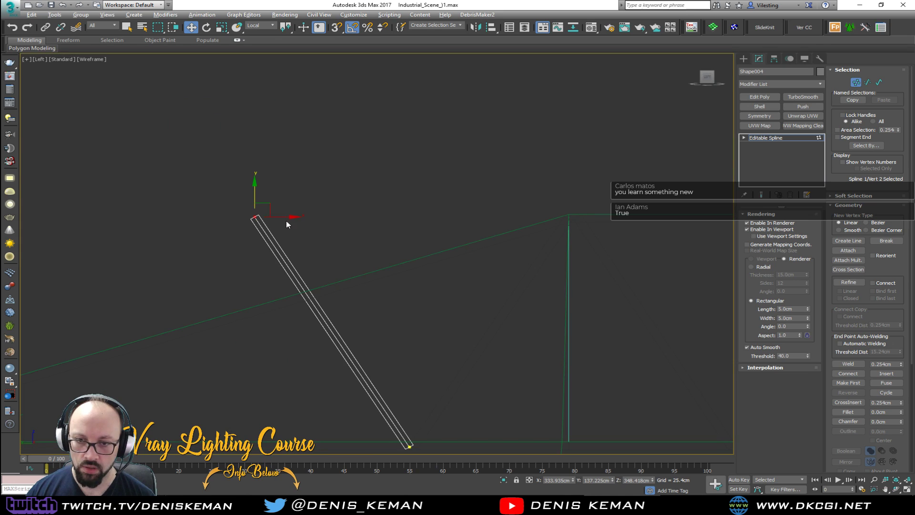
{"action": "left_click_drag", "start_coordinate": [270, 203], "coordinate": [318, 279]}
{"action": "key", "text": "alt+w"}
{"action": "right_click", "coordinate": [523, 367]}
{"action": "key", "text": "alt+w"}
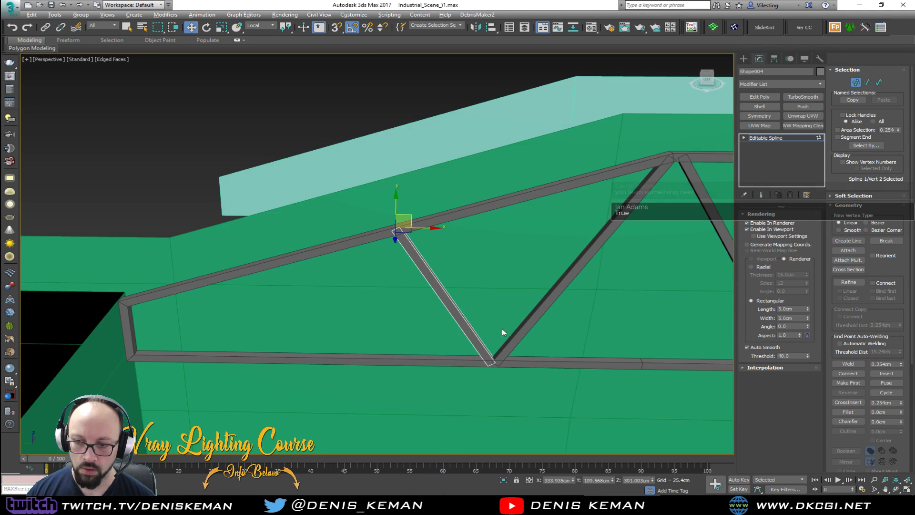
{"action": "middle_click_drag", "start_coordinate": [505, 334], "coordinate": [444, 311]}
{"action": "key", "text": "1"}
- Select the truss frame with its four diagonal braces and convert them all to editable poly
{"action": "left_click", "coordinate": [296, 157]}
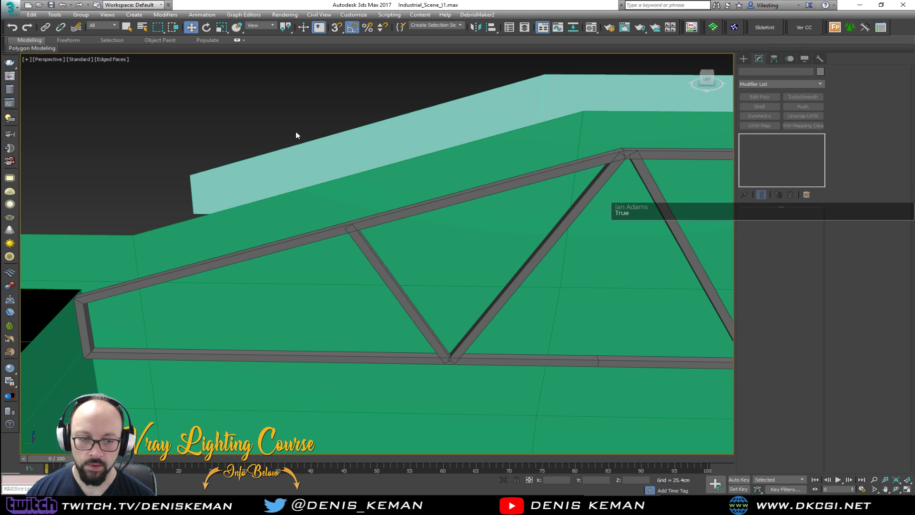
{"action": "mouse_move", "coordinate": [354, 171]}
{"action": "middle_mouse_down"}
{"action": "mouse_move", "coordinate": [296, 159]}
{"action": "mouse_move", "coordinate": [360, 156]}
{"action": "middle_mouse_up"}
{"action": "middle_click_drag", "start_coordinate": [451, 187], "coordinate": [357, 223]}
{"action": "left_click", "coordinate": [405, 330]}
{"action": "left_click", "coordinate": [411, 323], "text": "ctrl"}
{"action": "left_click", "coordinate": [515, 267], "text": "ctrl"}
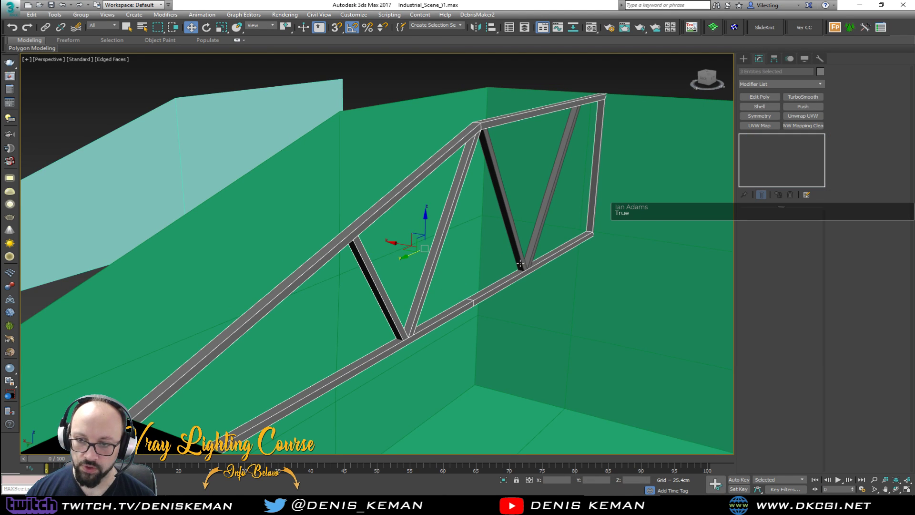
{"action": "left_click", "coordinate": [531, 253], "text": "ctrl"}
{"action": "left_click", "coordinate": [519, 256], "text": "ctrl"}
{"action": "right_click", "coordinate": [490, 258]}
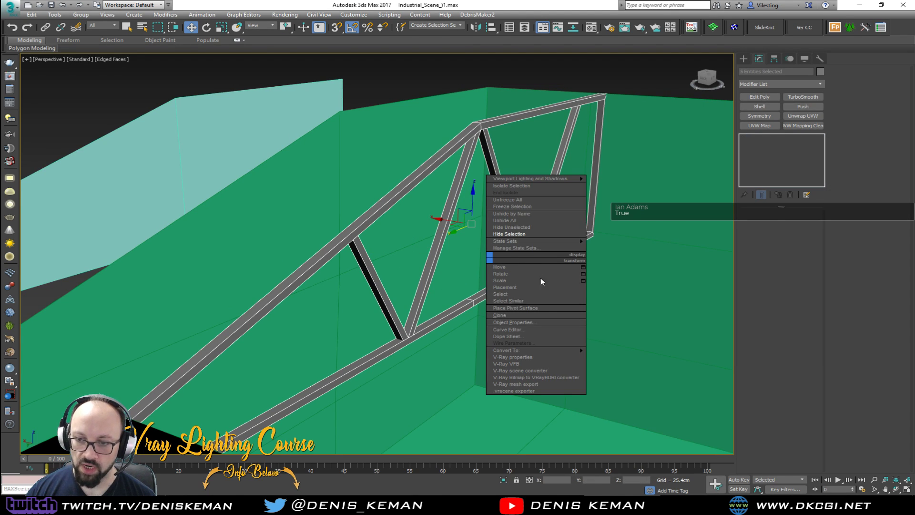
{"action": "mouse_move", "coordinate": [556, 350]}
{"action": "left_click", "coordinate": [631, 364]}
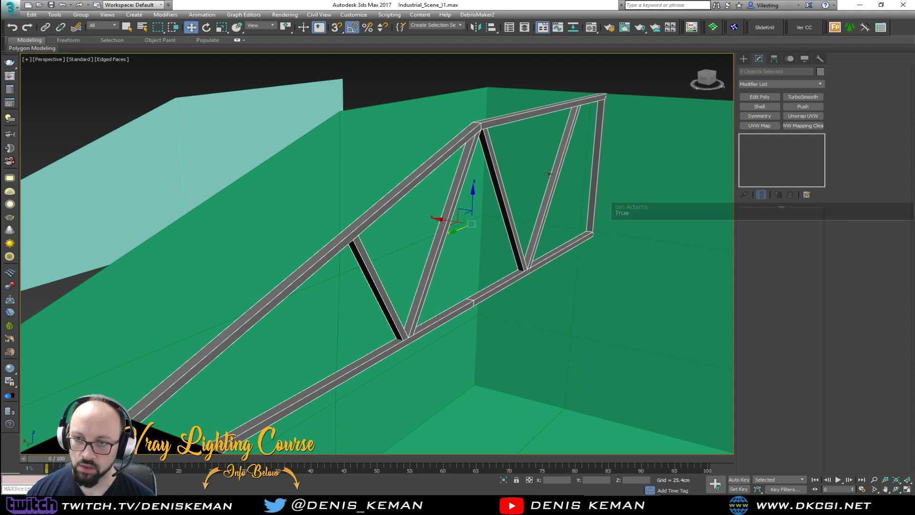
- Reset the transforms of the five truss parts with Reset XForm and collapse them back to editable poly
{"action": "left_click", "coordinate": [821, 60]}
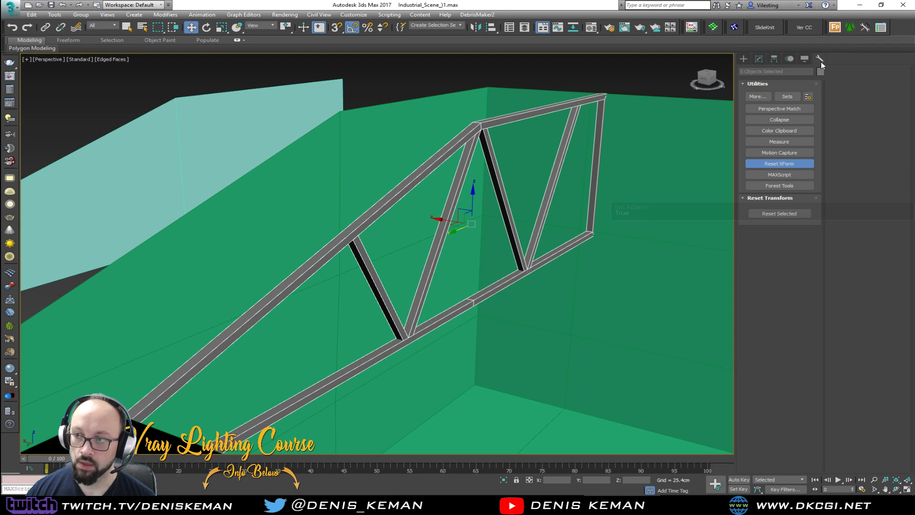
{"action": "left_click", "coordinate": [785, 213]}
{"action": "middle_click_drag", "start_coordinate": [619, 229], "coordinate": [488, 248], "text": "alt"}
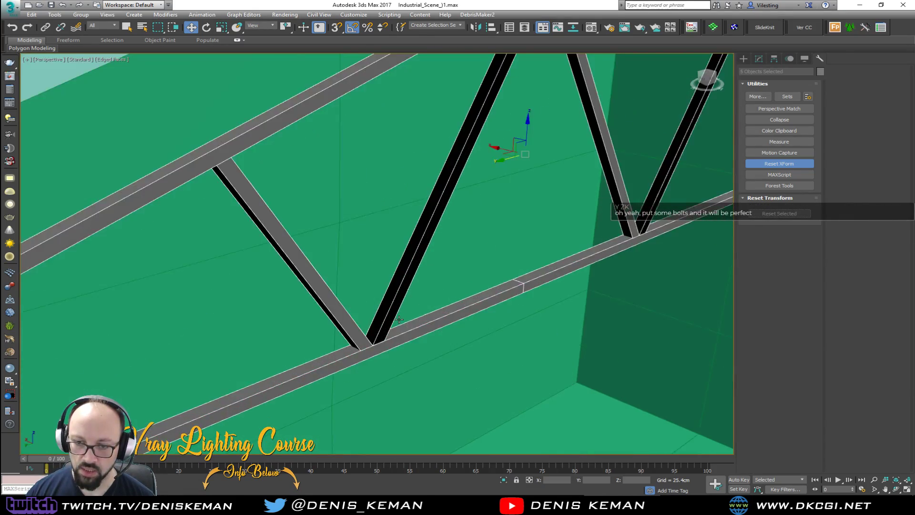
{"action": "scroll", "coordinate": [413, 319], "scroll_direction": "up", "scroll_amount": 3}
{"action": "scroll", "coordinate": [414, 286], "scroll_direction": "up", "scroll_amount": 3}
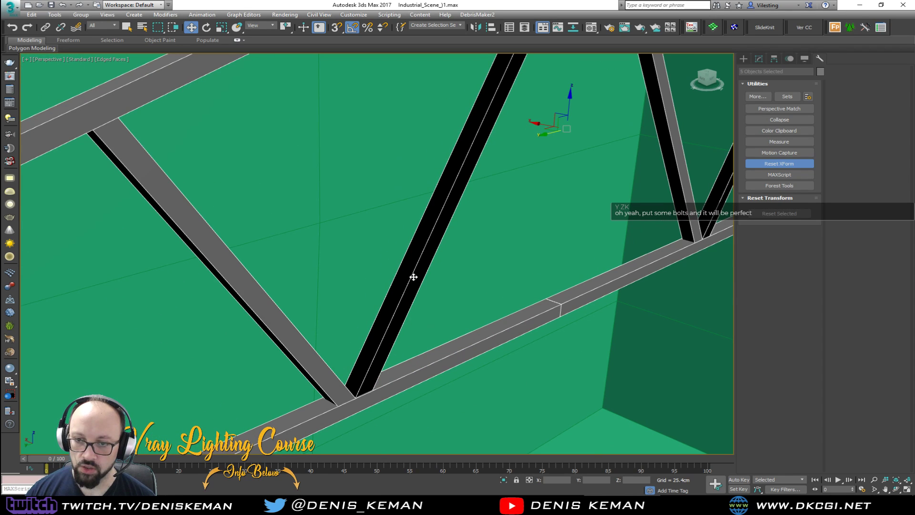
{"action": "key", "text": "z"}
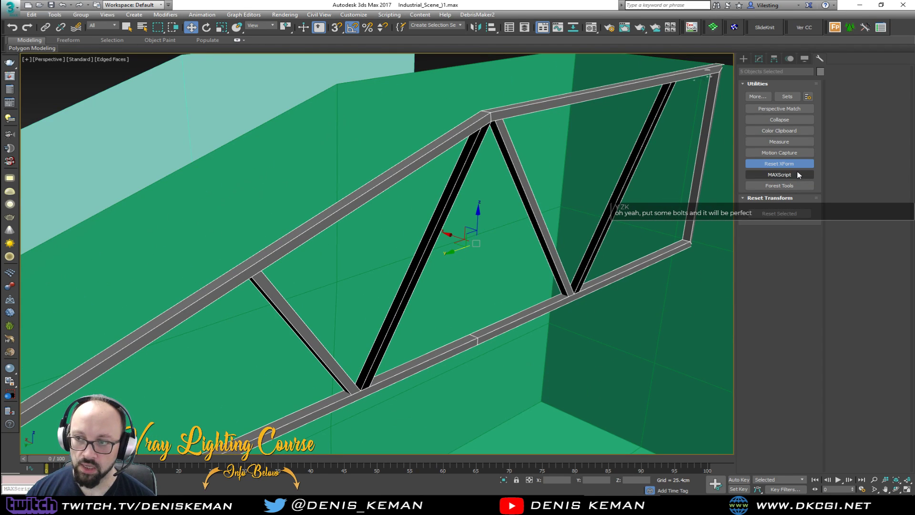
{"action": "left_click", "coordinate": [759, 59]}
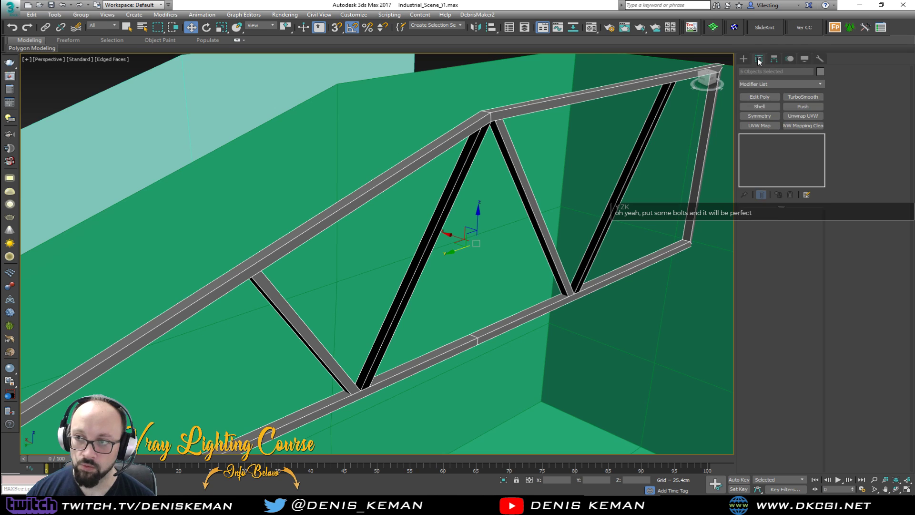
{"action": "right_click", "coordinate": [458, 240]}
{"action": "left_click", "coordinate": [529, 321]}
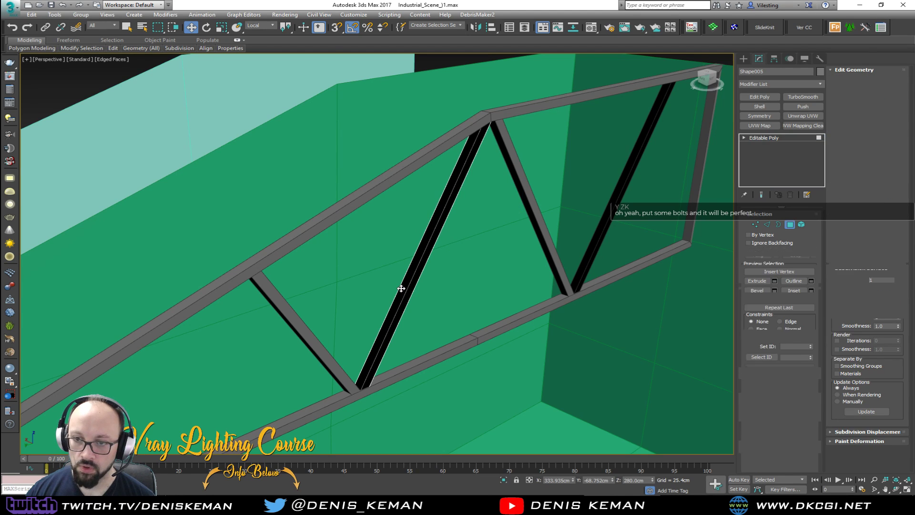
- Flip all polygons of the inside-out black brace on the sloping side of the roof bend, and leave polygon editing
{"action": "left_click", "coordinate": [402, 288]}
{"action": "left_click", "coordinate": [793, 365]}
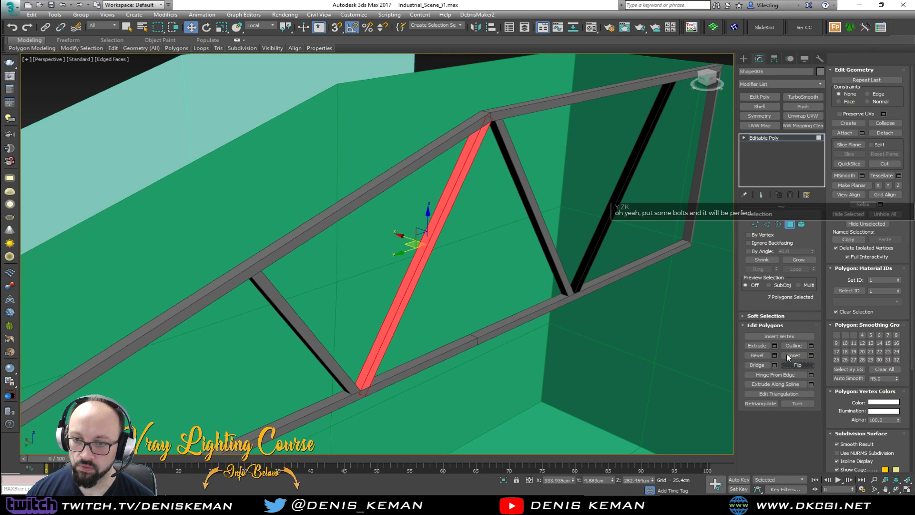
{"action": "left_click", "coordinate": [793, 229]}
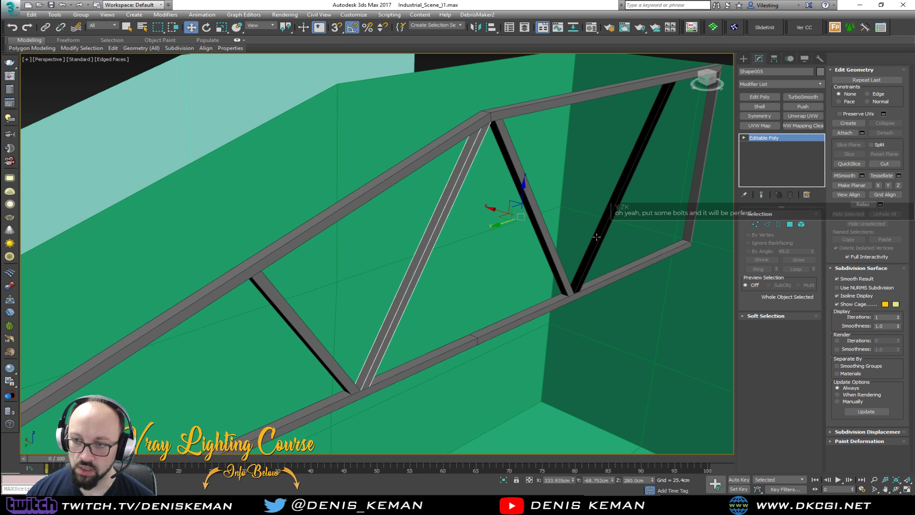
- Flip all polygons of the inside-out brace nearest the truss's tall end, and leave polygon editing
{"action": "left_click", "coordinate": [597, 237]}
{"action": "key", "text": "4"}
{"action": "left_click", "coordinate": [597, 237]}
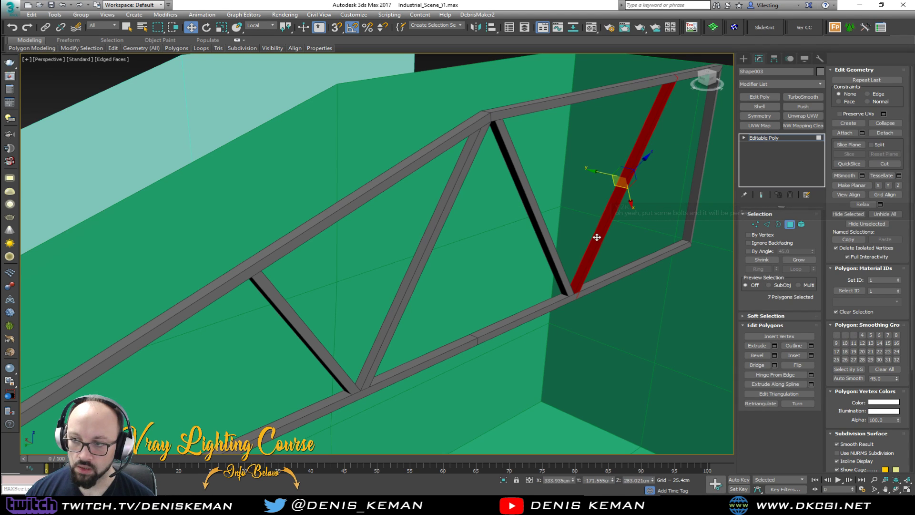
{"action": "left_click", "coordinate": [800, 365]}
{"action": "left_click", "coordinate": [789, 224]}
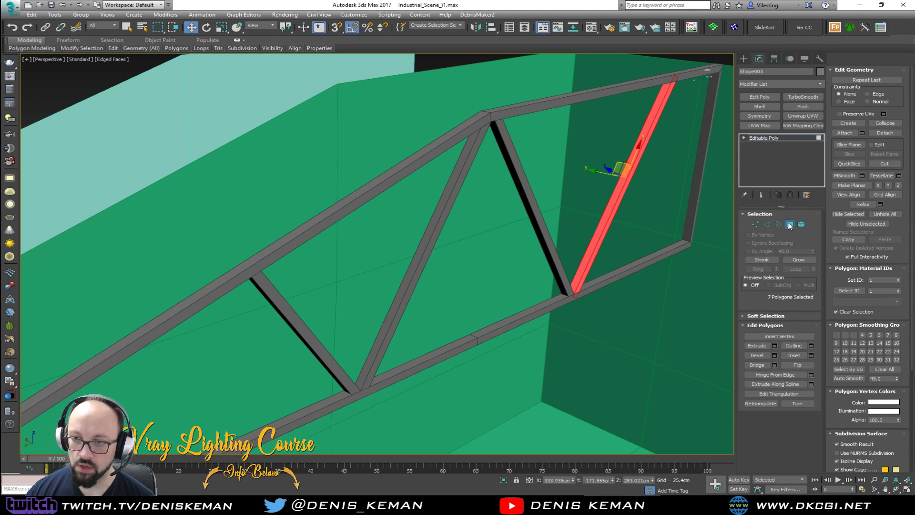
{"action": "middle_click_drag", "start_coordinate": [607, 208], "coordinate": [511, 227]}
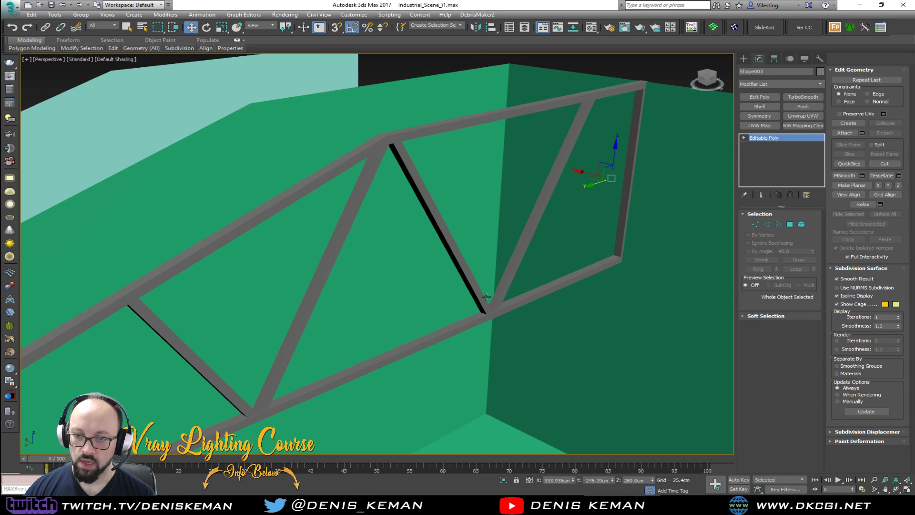
- Select all five truss parts and add a Chamfer modifier with an amount of 0.3 cm
{"action": "scroll", "coordinate": [508, 280], "scroll_direction": "down", "scroll_amount": 5}
{"action": "middle_click_drag", "start_coordinate": [508, 279], "coordinate": [535, 255], "text": "alt"}
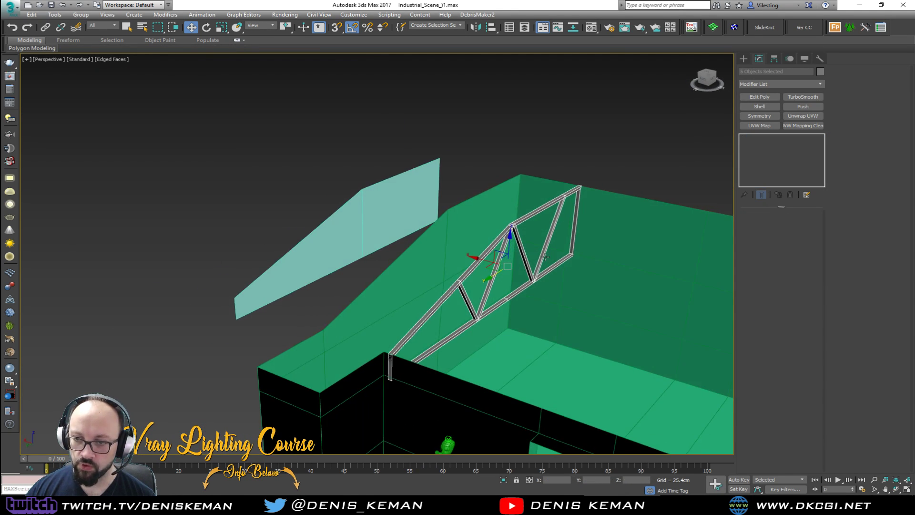
{"action": "scroll", "coordinate": [535, 255], "scroll_direction": "up", "scroll_amount": 5}
{"action": "left_click", "coordinate": [777, 84]}
{"action": "key", "text": "c"}
{"action": "left_click", "coordinate": [764, 136]}
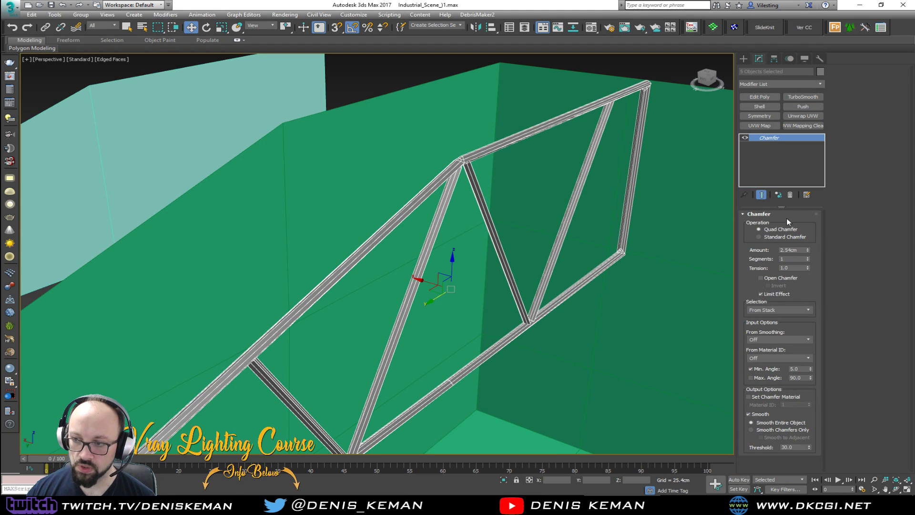
{"action": "type", "text": "0.3"}
{"action": "key", "text": "Return"}
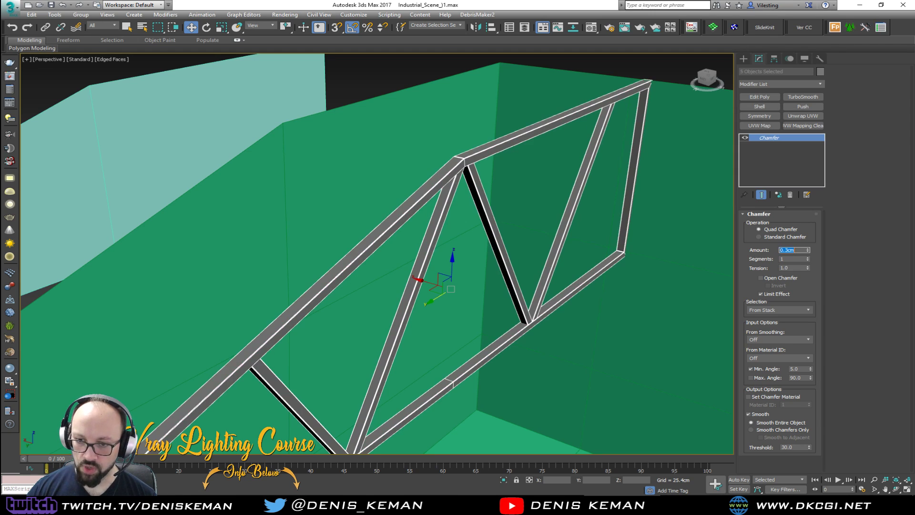
{"action": "middle_click_drag", "start_coordinate": [506, 364], "coordinate": [542, 236]}
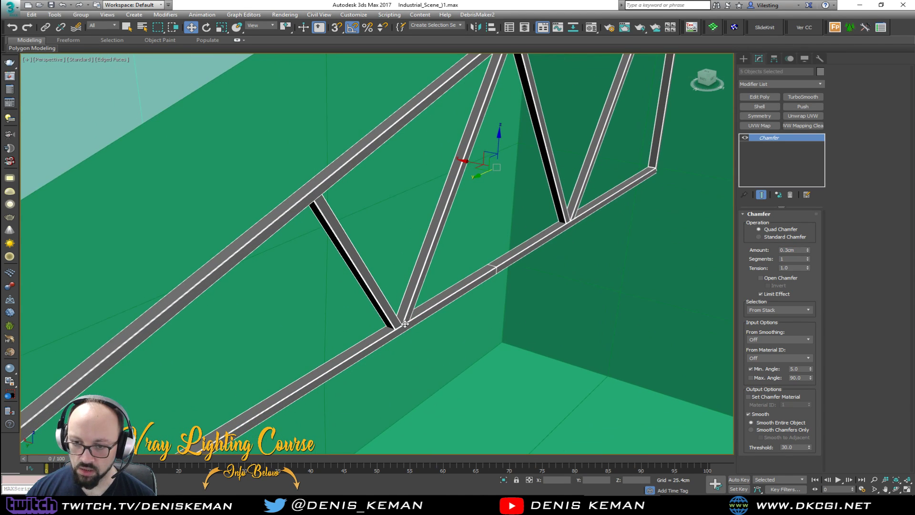
- Examine the chamfered truss joints and the tall end in wireframe and shaded display, and clear the selection
{"action": "scroll", "coordinate": [405, 322], "scroll_direction": "up", "scroll_amount": 5}
{"action": "key", "text": "F3"}
{"action": "middle_click_drag", "start_coordinate": [399, 335], "coordinate": [358, 153], "text": "alt"}
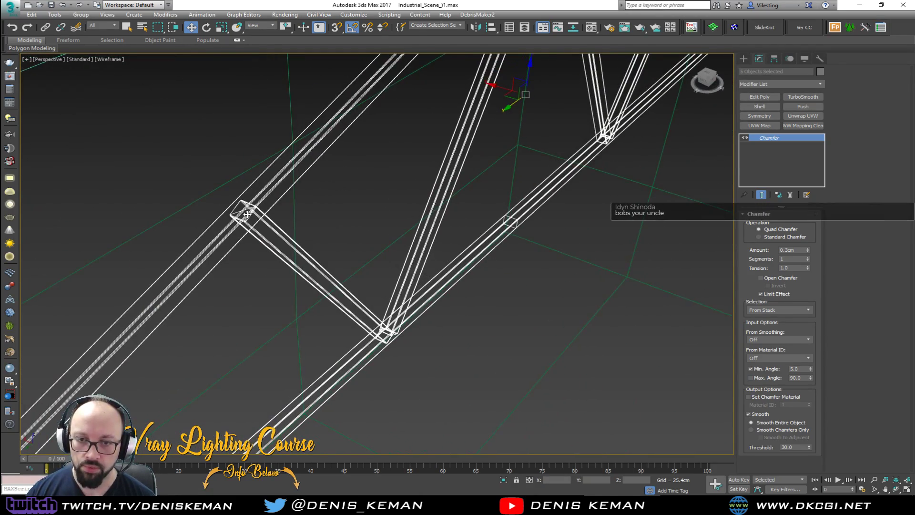
{"action": "scroll", "coordinate": [247, 215], "scroll_direction": "up", "scroll_amount": 4}
{"action": "key", "text": "F3"}
{"action": "mouse_move", "coordinate": [254, 207]}
{"action": "middle_mouse_down"}
{"action": "mouse_move", "coordinate": [238, 202]}
{"action": "mouse_move", "coordinate": [476, 201]}
{"action": "middle_mouse_up"}
{"action": "scroll", "coordinate": [238, 202], "scroll_direction": "down", "scroll_amount": 10}
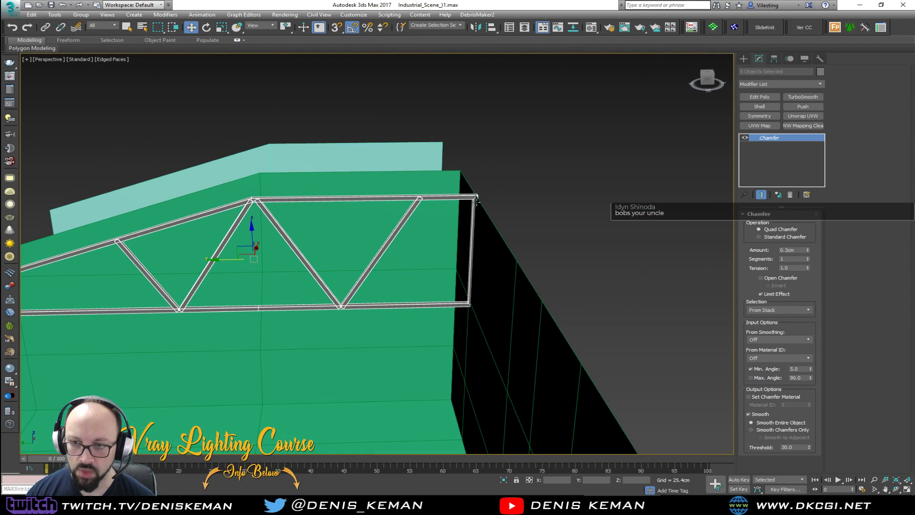
{"action": "left_click", "coordinate": [556, 208]}
{"action": "scroll", "coordinate": [432, 200], "scroll_direction": "up", "scroll_amount": 4}
{"action": "key", "text": "F4"}
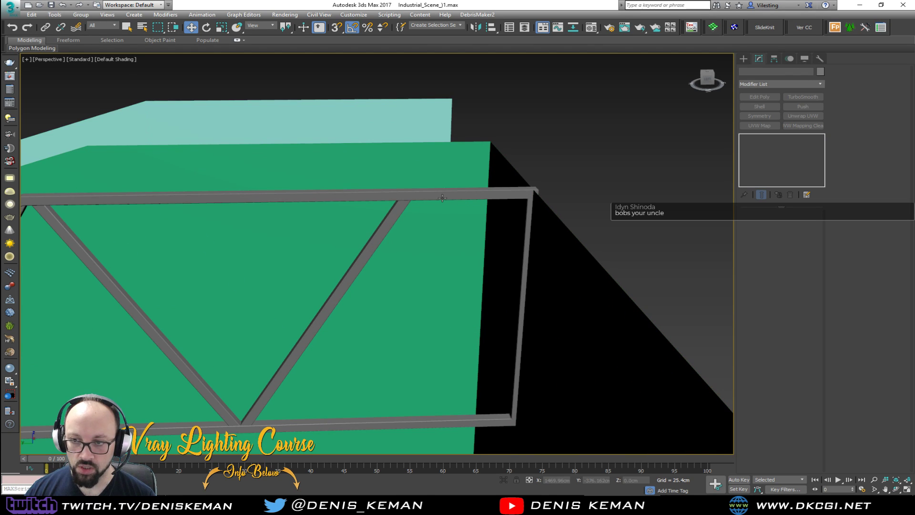
- Move the eight vertices at the tall end of the truss frame about 2.8 cm inward along Y in View coordinates, and leave vertex editing
{"action": "left_click", "coordinate": [442, 198]}
{"action": "scroll", "coordinate": [434, 226], "scroll_direction": "down", "scroll_amount": 2}
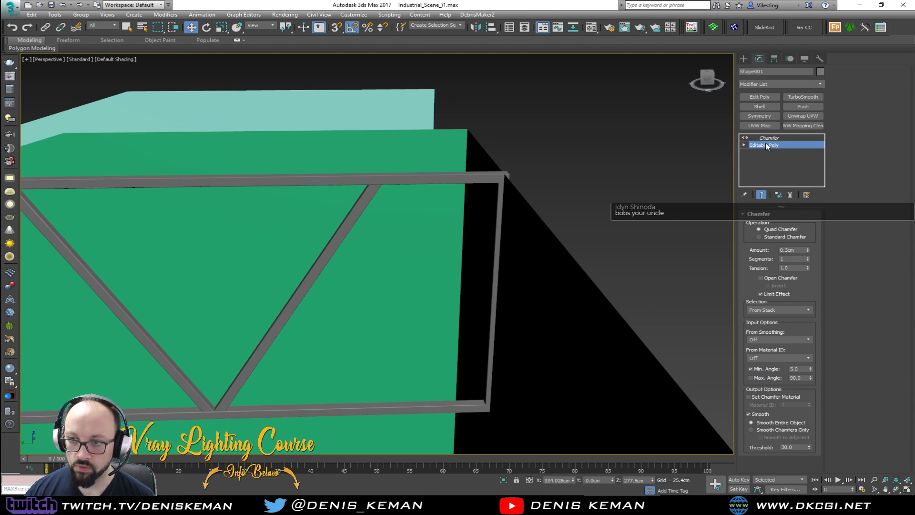
{"action": "left_click", "coordinate": [765, 144]}
{"action": "key", "text": "F3"}
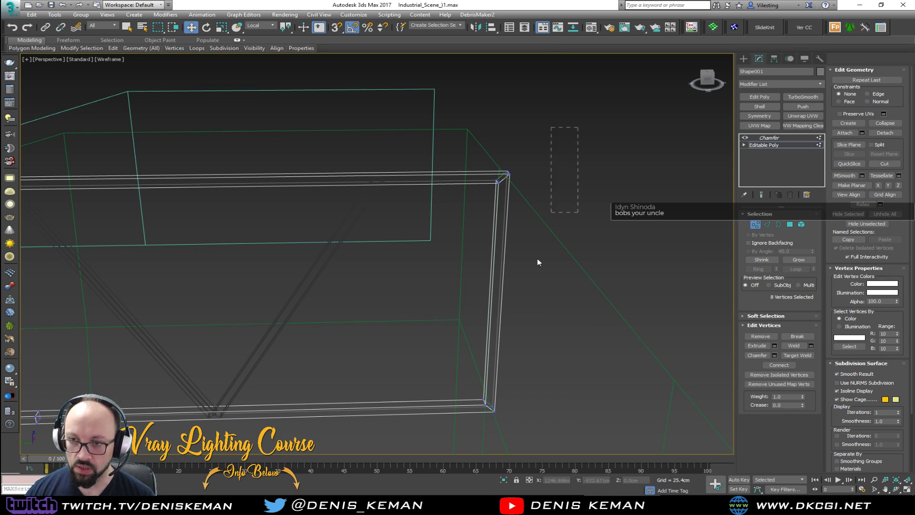
{"action": "key", "text": "F3"}
{"action": "scroll", "coordinate": [513, 271], "scroll_direction": "up", "scroll_amount": 4}
{"action": "scroll", "coordinate": [512, 279], "scroll_direction": "down", "scroll_amount": 2}
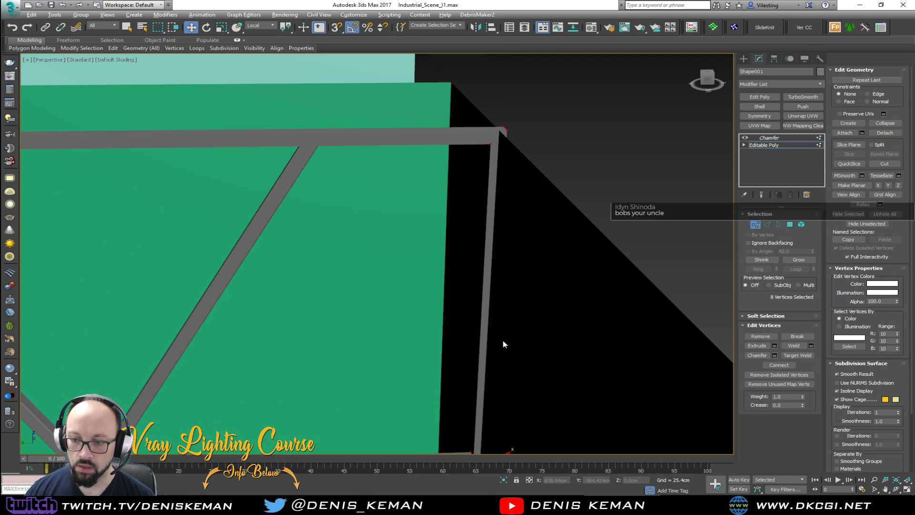
{"action": "right_click", "coordinate": [502, 339]}
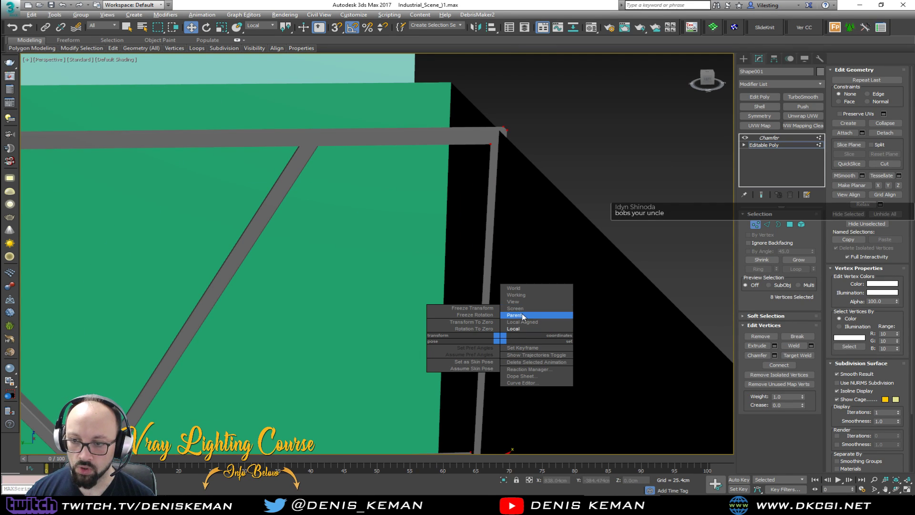
{"action": "left_click", "coordinate": [523, 302]}
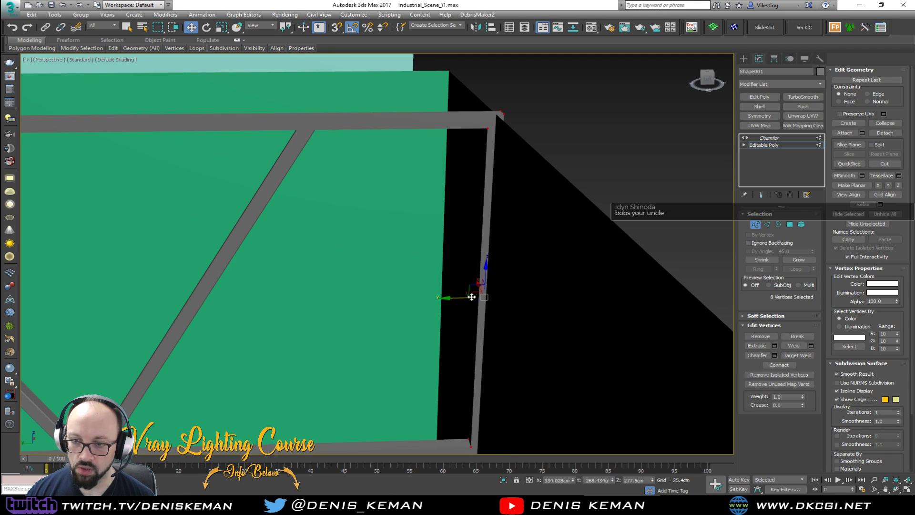
{"action": "left_click_drag", "start_coordinate": [456, 299], "coordinate": [447, 304]}
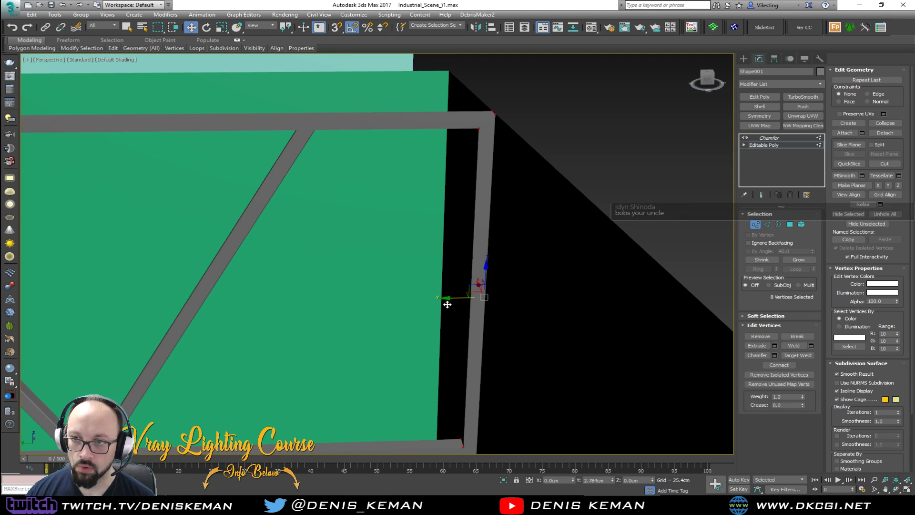
{"action": "scroll", "coordinate": [288, 277], "scroll_direction": "down", "scroll_amount": 5}
{"action": "middle_click_drag", "start_coordinate": [288, 276], "coordinate": [461, 248]}
{"action": "middle_click_drag", "start_coordinate": [333, 251], "coordinate": [459, 245]}
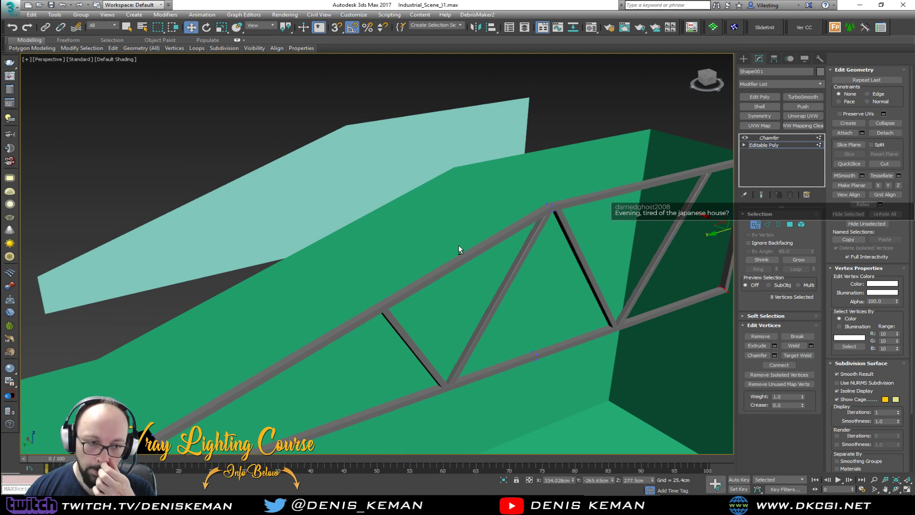
{"action": "left_click", "coordinate": [755, 225]}
{"action": "left_click", "coordinate": [585, 102]}
- Select the five truss parts without the building and group them as Carrier_Beams
{"action": "middle_click_drag", "start_coordinate": [585, 111], "coordinate": [533, 137], "text": "alt"}
{"action": "left_click_drag", "start_coordinate": [395, 313], "coordinate": [387, 320]}
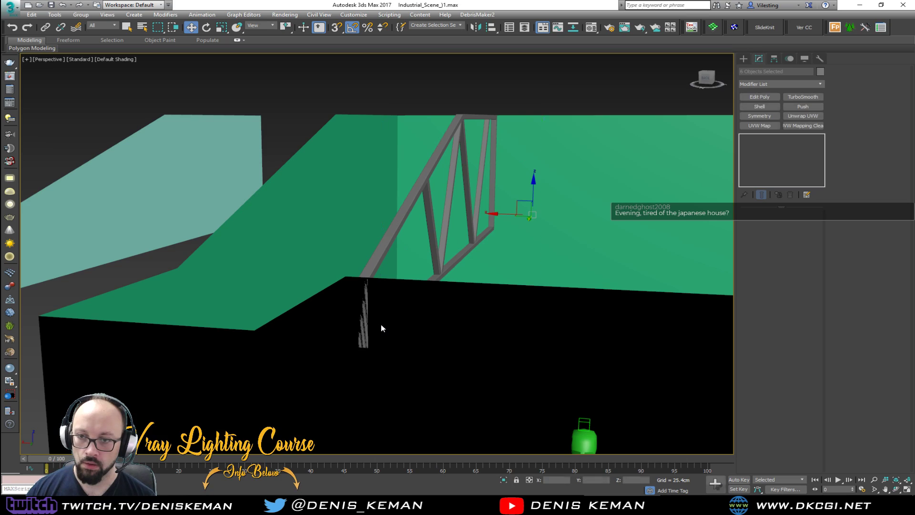
{"action": "left_click_drag", "start_coordinate": [561, 153], "coordinate": [562, 153], "text": "alt"}
{"action": "key", "text": "F4"}
{"action": "middle_click_drag", "start_coordinate": [567, 188], "coordinate": [453, 211]}
{"action": "scroll", "coordinate": [466, 189], "scroll_direction": "down", "scroll_amount": 4}
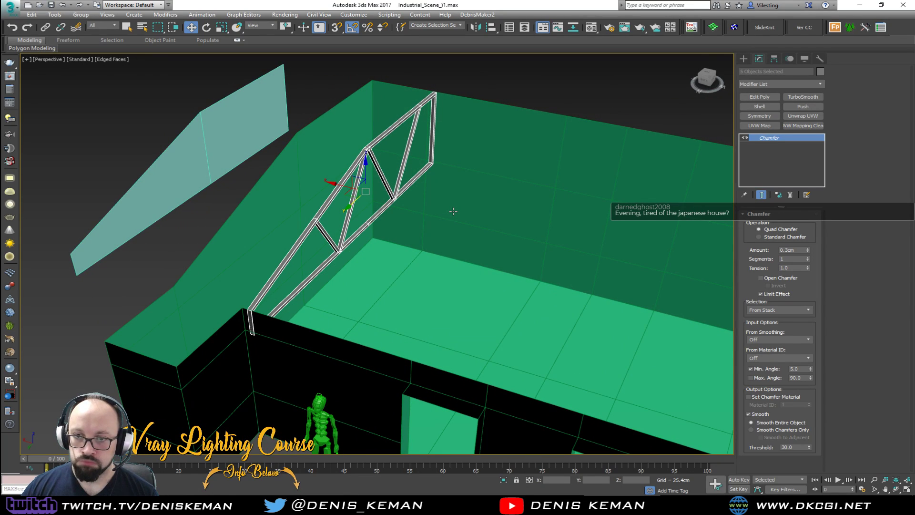
{"action": "left_click", "coordinate": [91, 17]}
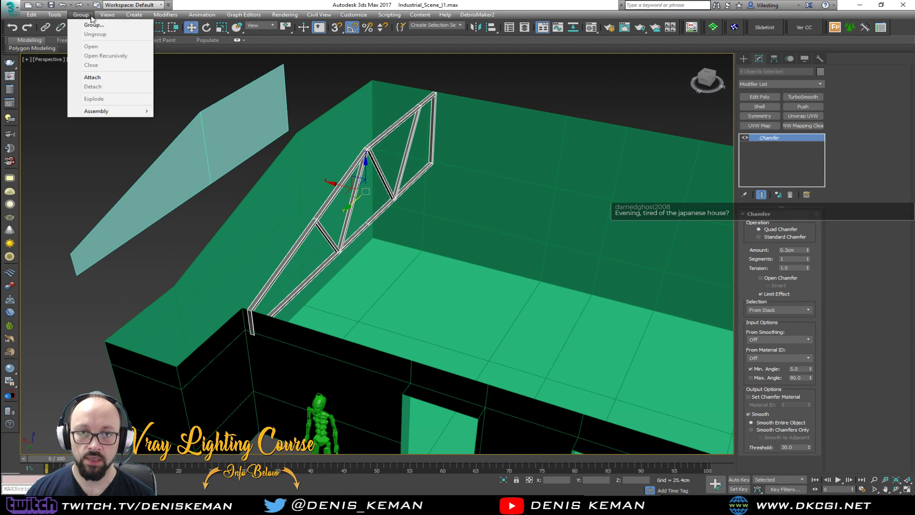
{"action": "left_click", "coordinate": [95, 25]}
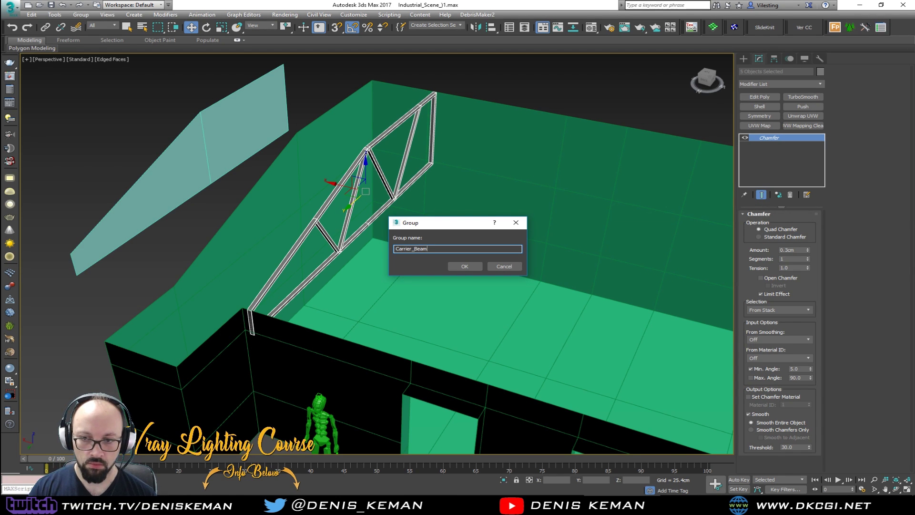
{"action": "left_click", "coordinate": [465, 267]}
- Create five evenly spaced copies of the truss group along X, the first at about X 125 cm, and delete the copy outside the building
{"action": "mouse_move", "coordinate": [383, 201]}
{"action": "left_mouse_down", "text": "shift"}
{"action": "mouse_move", "coordinate": [477, 210]}
{"action": "mouse_move", "coordinate": [481, 230]}
{"action": "left_mouse_up", "text": "shift"}
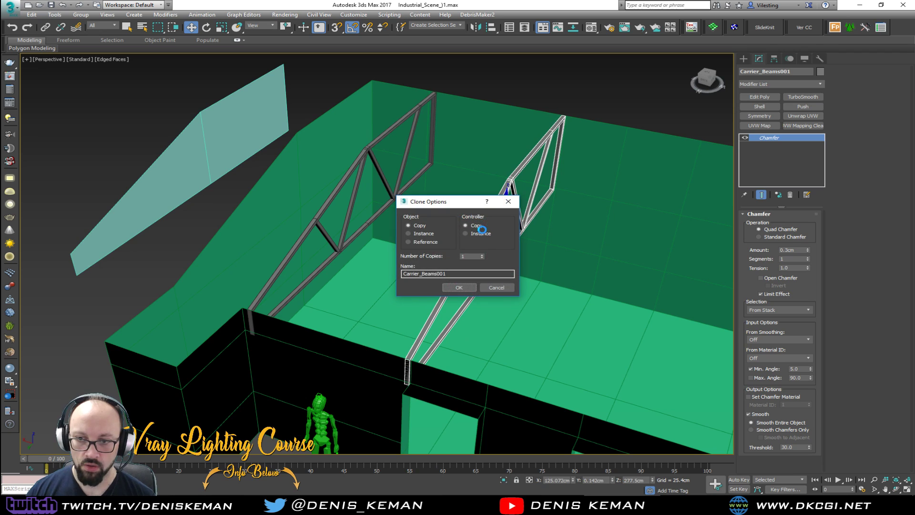
{"action": "left_click", "coordinate": [483, 255]}
{"action": "left_click", "coordinate": [482, 255]}
{"action": "left_click", "coordinate": [483, 255]}
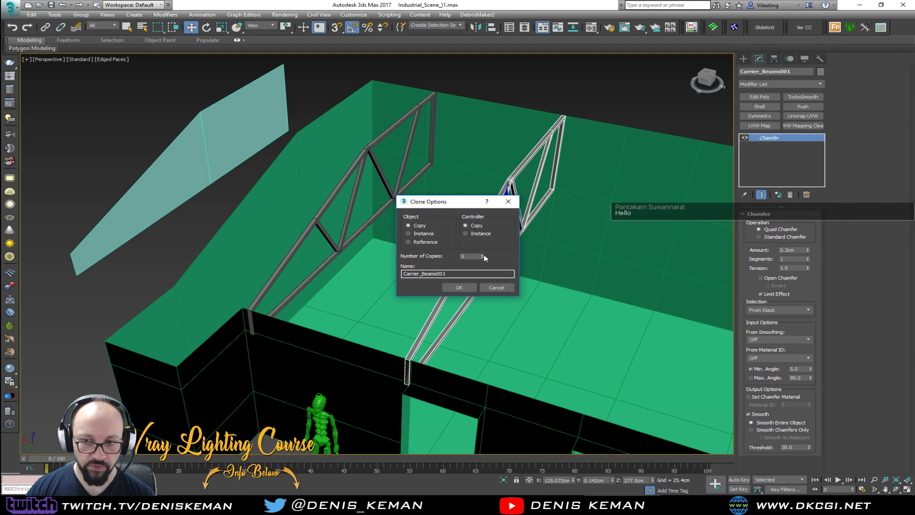
{"action": "left_click", "coordinate": [459, 287]}
{"action": "middle_click_drag", "start_coordinate": [467, 286], "coordinate": [465, 245], "text": "alt"}
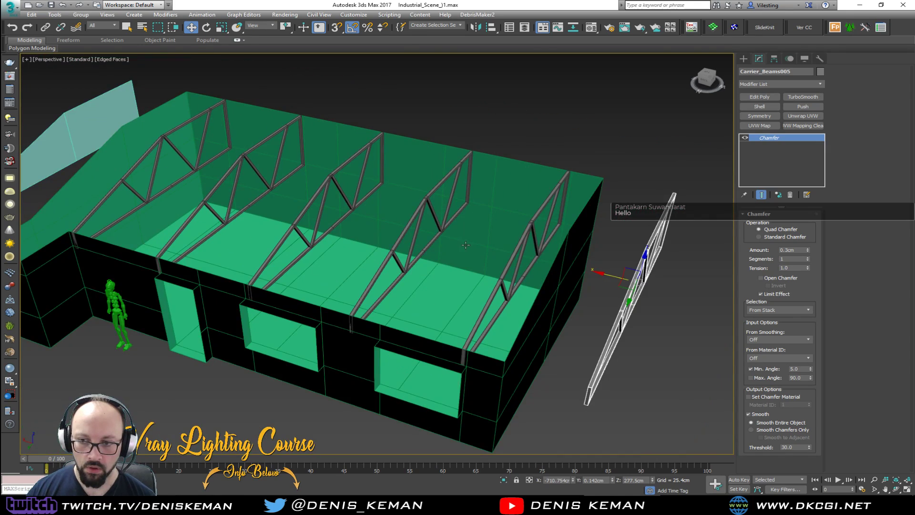
{"action": "key", "text": "Delete"}
- Place the green human figure inside the building beneath the trusses at about X 49 cm, Y -113 cm, and deselect it
{"action": "middle_click_drag", "start_coordinate": [378, 251], "coordinate": [206, 167], "text": "alt"}
{"action": "scroll", "coordinate": [341, 253], "scroll_direction": "up", "scroll_amount": 8}
{"action": "scroll", "coordinate": [310, 232], "scroll_direction": "down", "scroll_amount": 5}
{"action": "left_click", "coordinate": [236, 166]}
{"action": "key", "text": "z"}
{"action": "middle_click_drag", "start_coordinate": [334, 171], "coordinate": [380, 212], "text": "alt"}
{"action": "scroll", "coordinate": [405, 141], "scroll_direction": "up", "scroll_amount": 2}
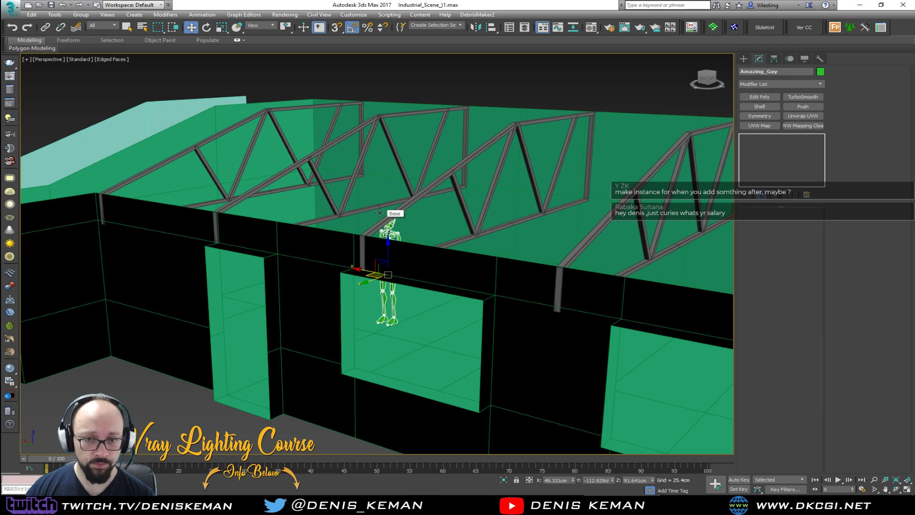
{"action": "scroll", "coordinate": [274, 180], "scroll_direction": "down", "scroll_amount": 5}
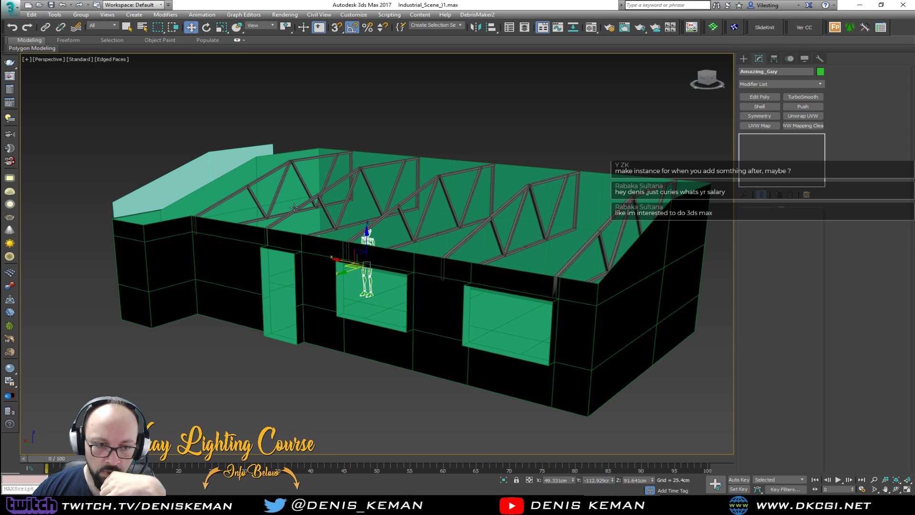
{"action": "left_click", "coordinate": [253, 360]}
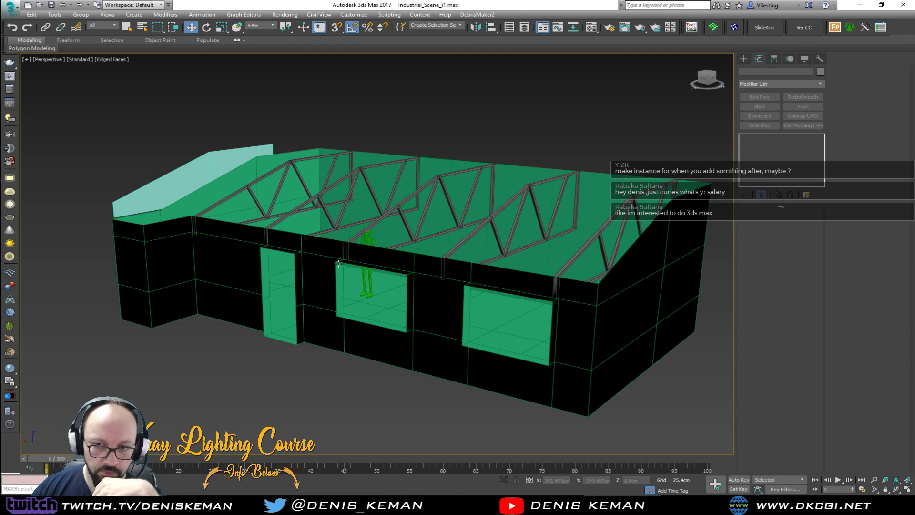
- Select the building's Base object and its open border along the top of the walls
{"action": "scroll", "coordinate": [350, 229], "scroll_direction": "up", "scroll_amount": 5}
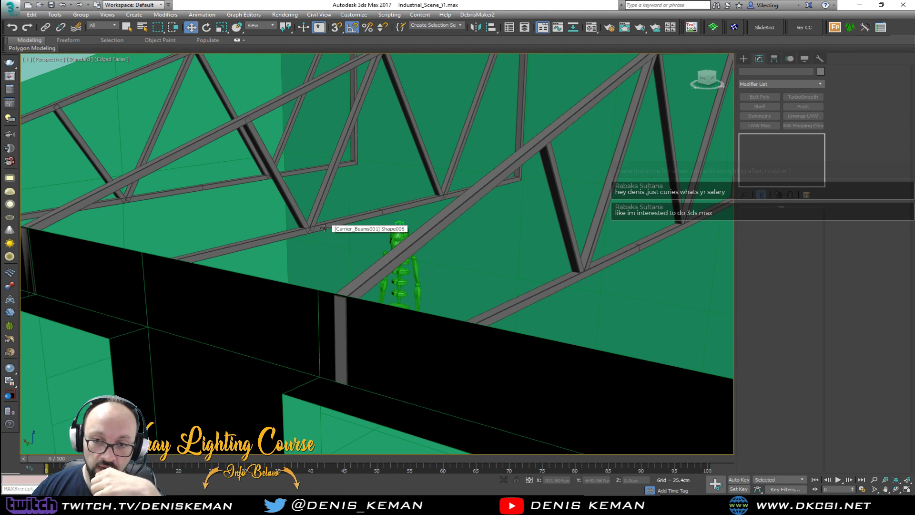
{"action": "left_click", "coordinate": [268, 324]}
{"action": "scroll", "coordinate": [262, 285], "scroll_direction": "down", "scroll_amount": 5}
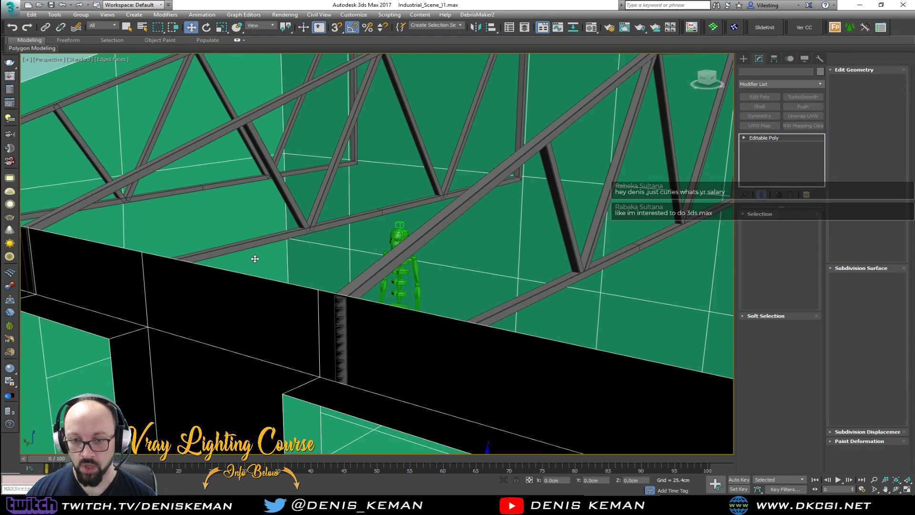
{"action": "scroll", "coordinate": [317, 315], "scroll_direction": "down", "scroll_amount": 3}
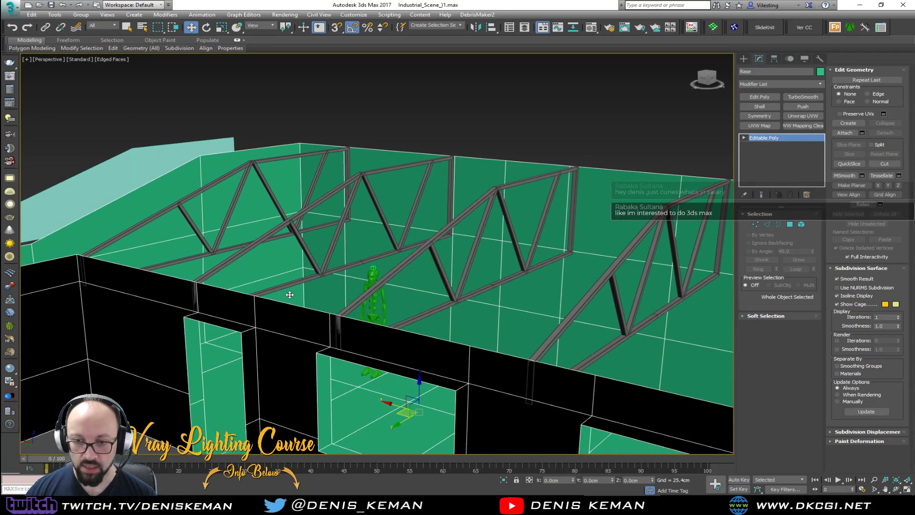
{"action": "mouse_move", "coordinate": [322, 300]}
{"action": "middle_mouse_down", "text": "alt"}
{"action": "mouse_move", "coordinate": [313, 324]}
{"action": "mouse_move", "coordinate": [309, 287]}
{"action": "middle_mouse_up", "text": "alt"}
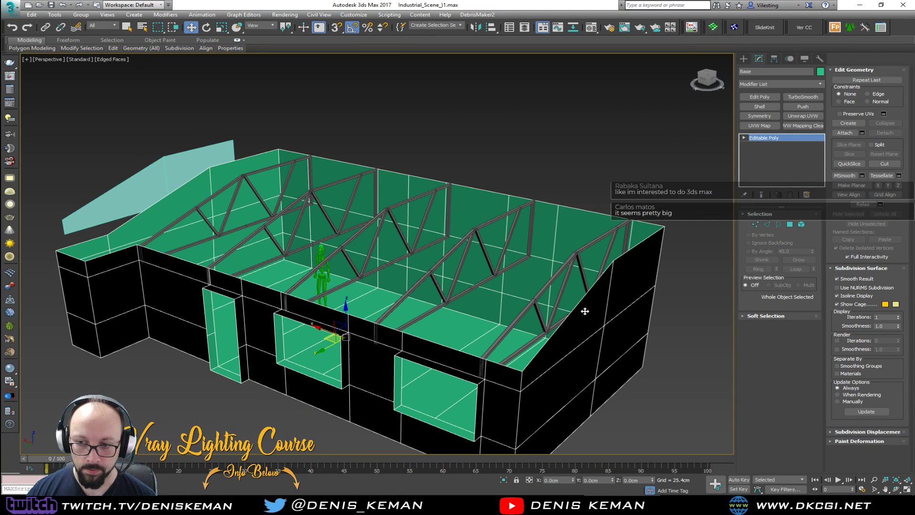
{"action": "key", "text": "3"}
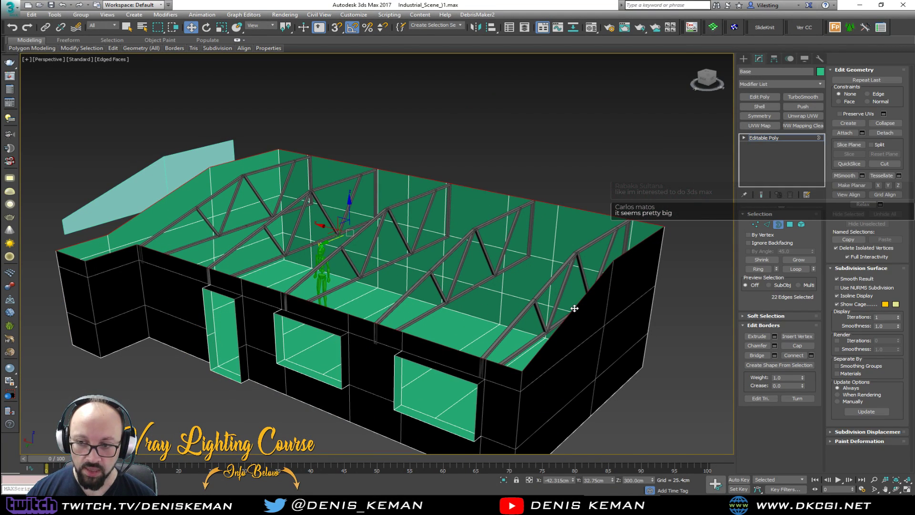
{"action": "middle_click_drag", "start_coordinate": [422, 310], "coordinate": [259, 282], "text": "alt"}
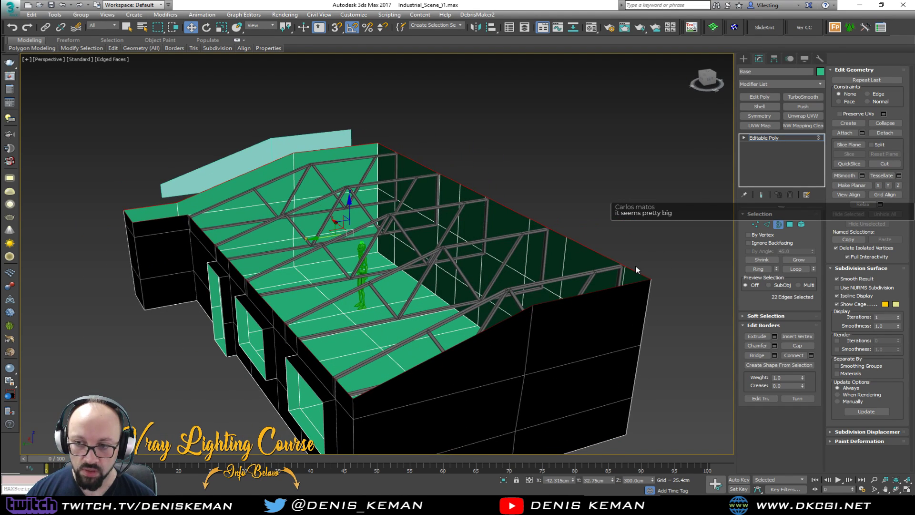
{"action": "scroll", "coordinate": [352, 263], "scroll_direction": "up", "scroll_amount": 3}
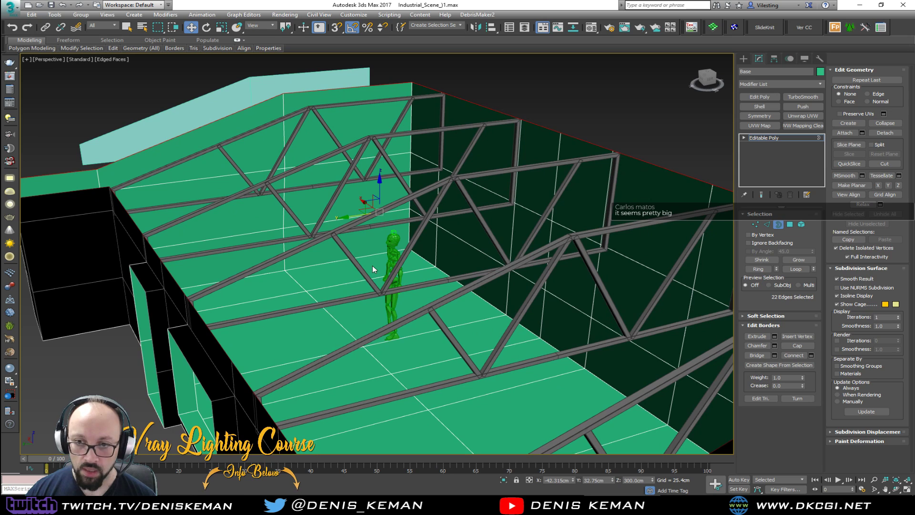
- Try raising the walls' top border by a 100 cm Z offset, and undo it
{"action": "right_click", "coordinate": [192, 27]}
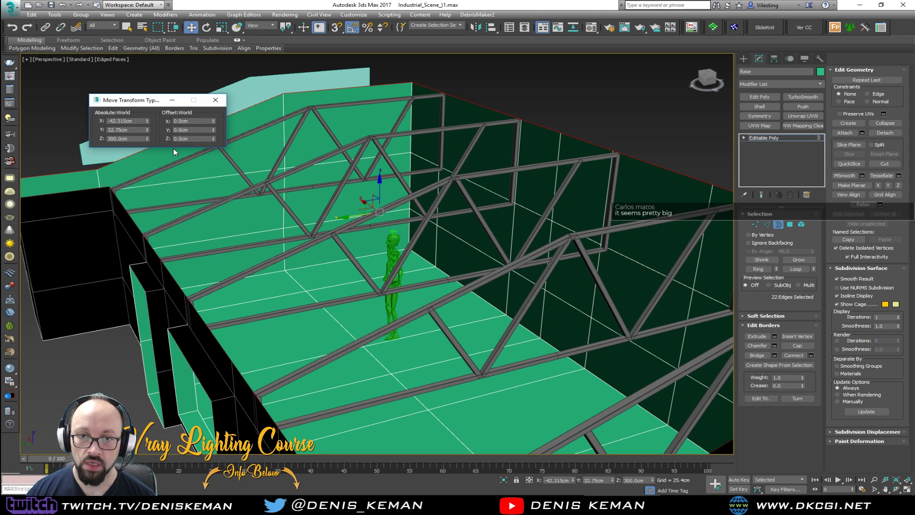
{"action": "left_click_drag", "start_coordinate": [195, 138], "coordinate": [166, 137]}
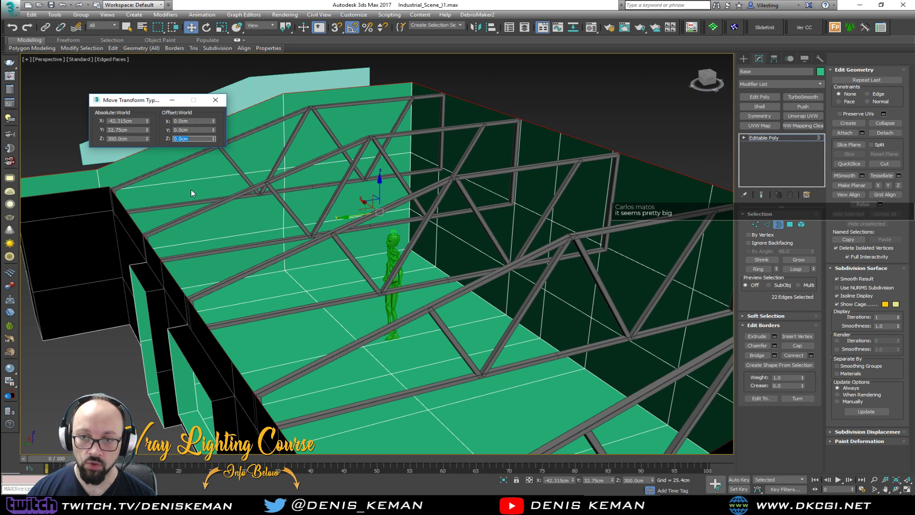
{"action": "type", "text": "100"}
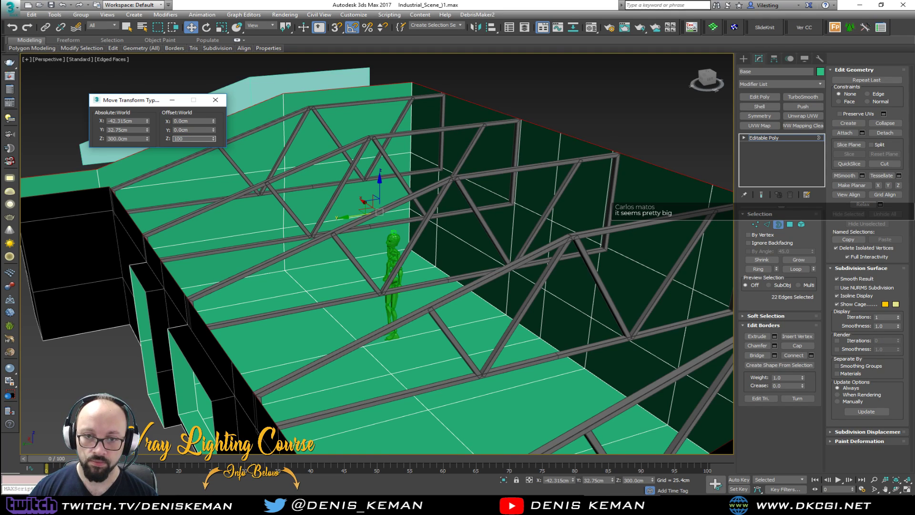
{"action": "key", "text": "Return"}
{"action": "middle_click_drag", "start_coordinate": [322, 226], "coordinate": [353, 216], "text": "alt"}
{"action": "key", "text": "ctrl+z"}
- Raise the walls' top border by a 50 cm Z offset and leave border editing
{"action": "left_click_drag", "start_coordinate": [195, 139], "coordinate": [164, 137]}
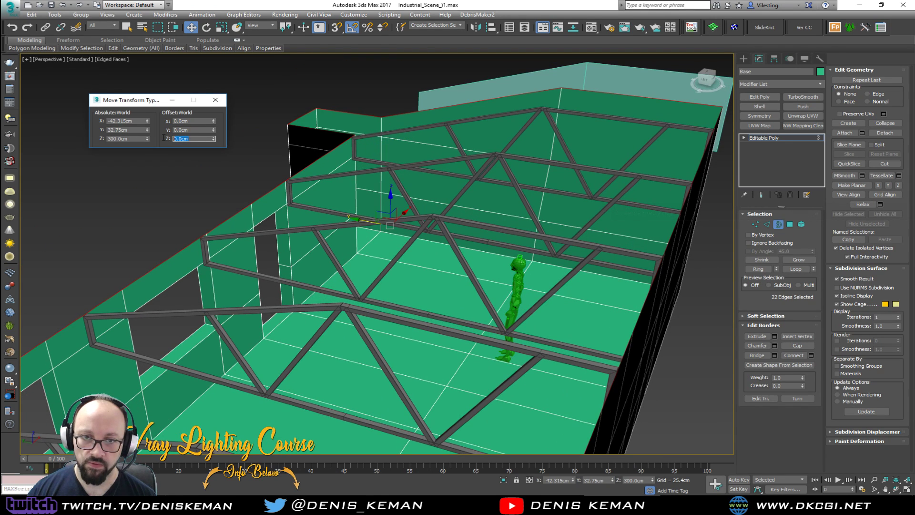
{"action": "type", "text": "50"}
{"action": "key", "text": "Return"}
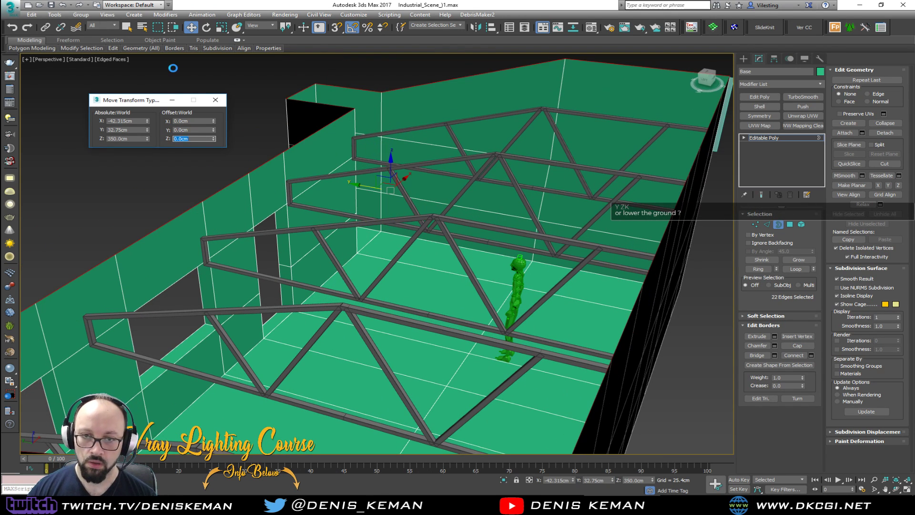
{"action": "left_click", "coordinate": [216, 101]}
{"action": "key", "text": "3"}
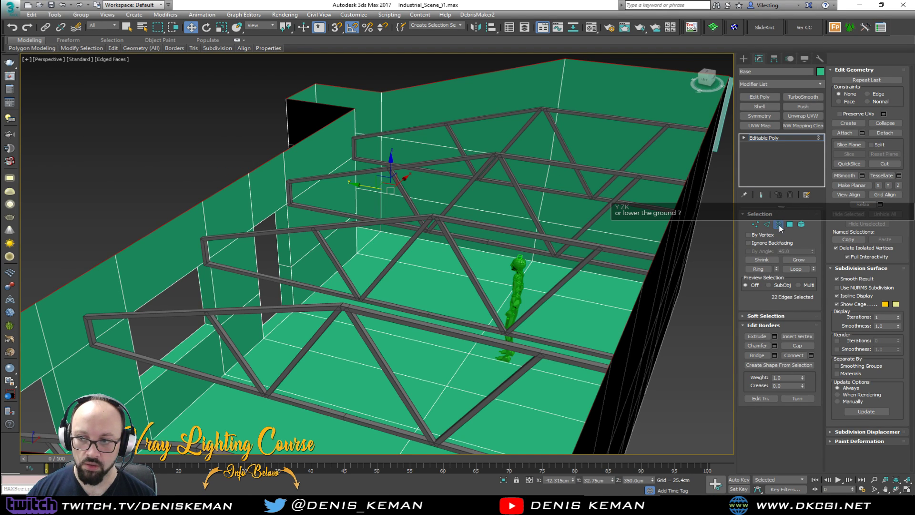
- Select the five ceiling trusses and raise them together by a Z offset to follow the raised walls
{"action": "middle_click_drag", "start_coordinate": [361, 112], "coordinate": [400, 155], "text": "alt"}
{"action": "left_click", "coordinate": [437, 182]}
{"action": "left_click", "coordinate": [435, 228], "text": "ctrl"}
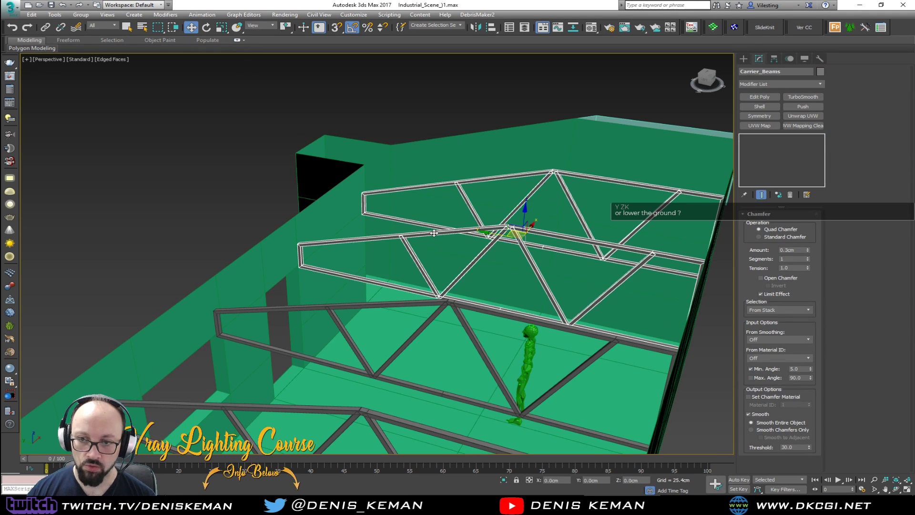
{"action": "left_click", "coordinate": [422, 301], "text": "ctrl"}
{"action": "left_click", "coordinate": [361, 410], "text": "ctrl"}
{"action": "middle_click_drag", "start_coordinate": [361, 411], "coordinate": [143, 200], "text": "alt"}
{"action": "left_click", "coordinate": [91, 176], "text": "ctrl"}
{"action": "middle_click_drag", "start_coordinate": [92, 176], "coordinate": [192, 45], "text": "alt"}
{"action": "right_click", "coordinate": [192, 27]}
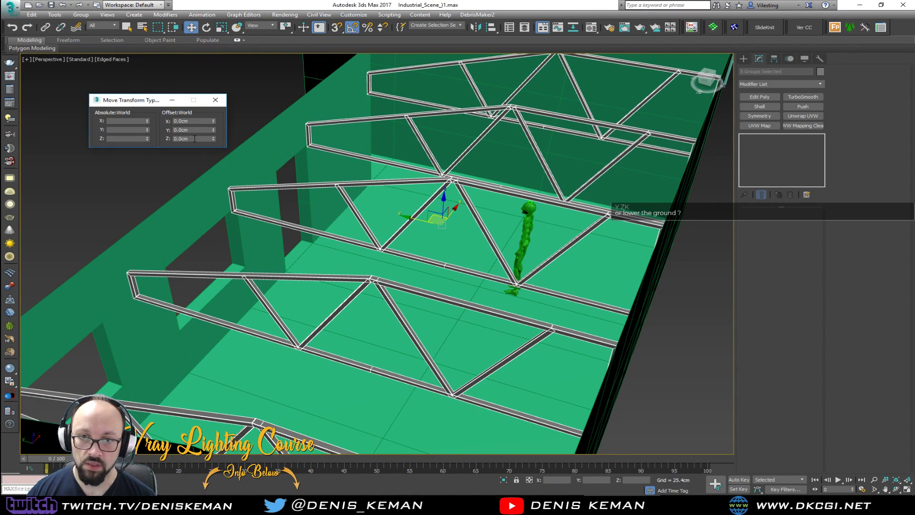
{"action": "key", "text": "Return"}
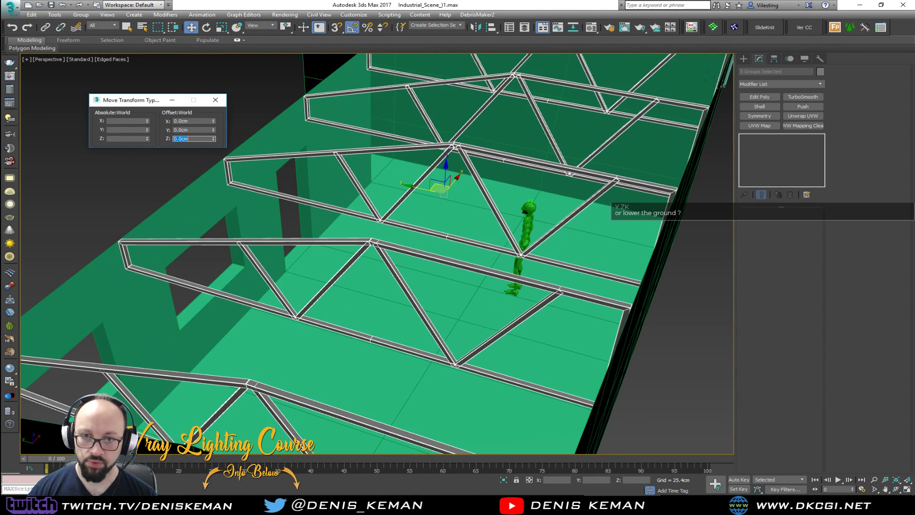
{"action": "left_click", "coordinate": [216, 100]}
- Unhide all objects in the scene, including those on hidden layers
{"action": "right_click", "coordinate": [195, 142]}
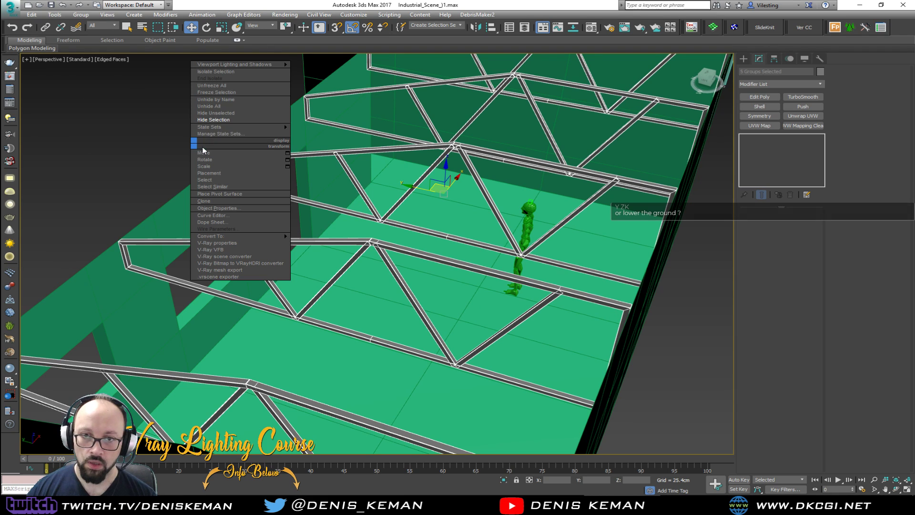
{"action": "left_click", "coordinate": [216, 116]}
{"action": "left_click", "coordinate": [471, 276]}
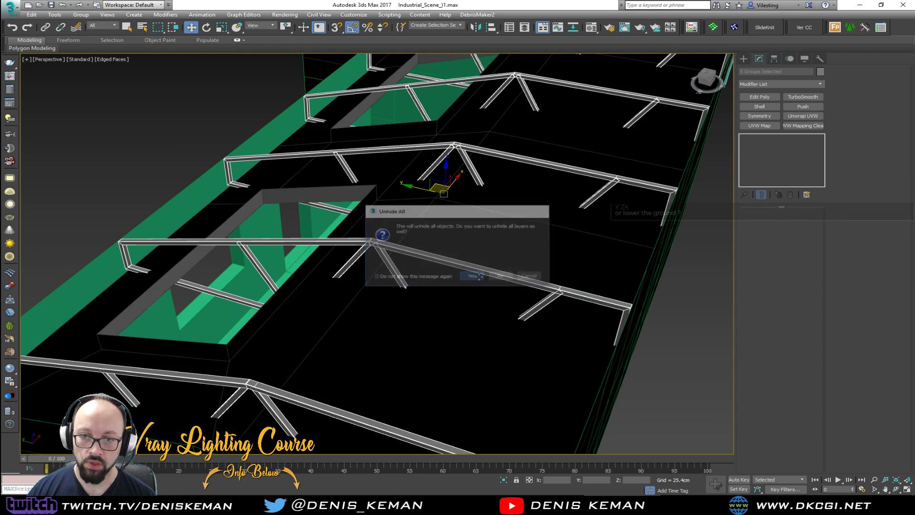
- Raise the building's ceiling object by a 50 cm Z offset and deselect it
{"action": "left_click", "coordinate": [368, 215]}
{"action": "right_click", "coordinate": [191, 28]}
{"action": "left_click", "coordinate": [198, 140]}
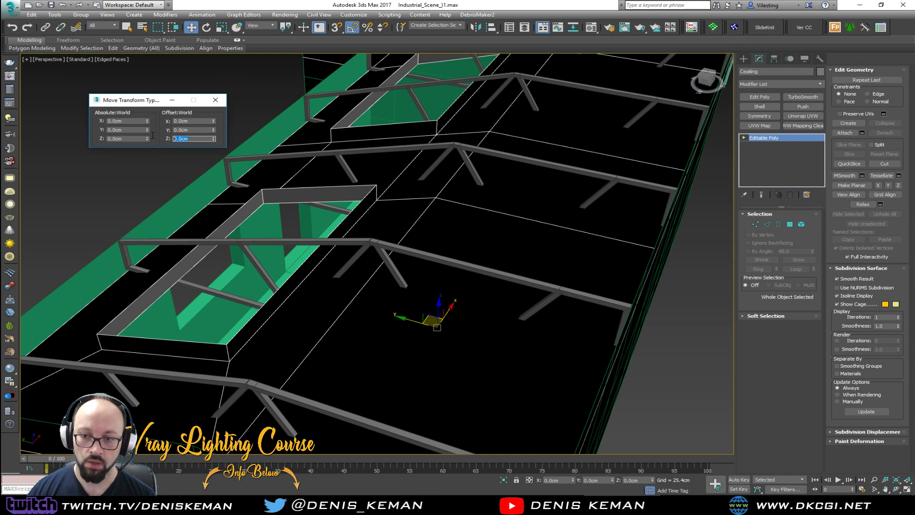
{"action": "type", "text": "50"}
{"action": "key", "text": "Return"}
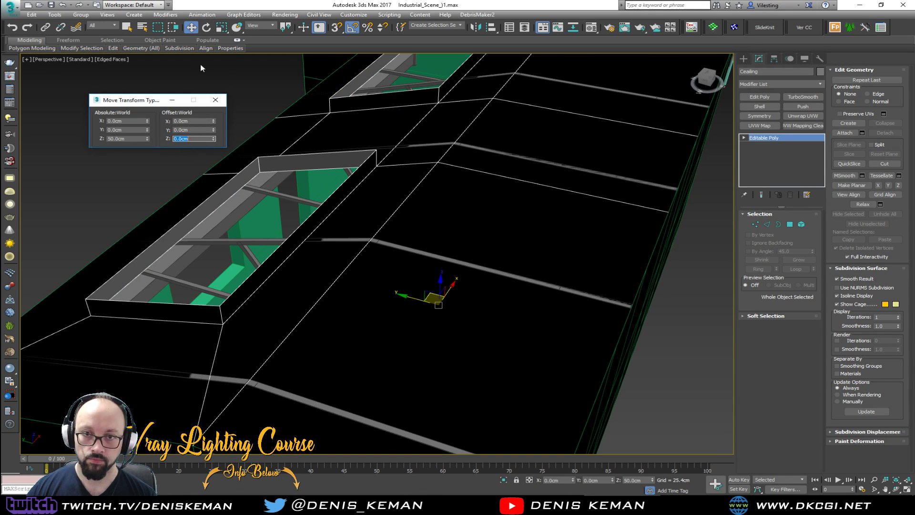
{"action": "left_click", "coordinate": [215, 100]}
{"action": "left_click", "coordinate": [147, 138]}
- Select the three large longitudinal beams under the ceiling and raise them by a 50 cm Z offset
{"action": "middle_click_drag", "start_coordinate": [147, 138], "coordinate": [306, 161], "text": "alt"}
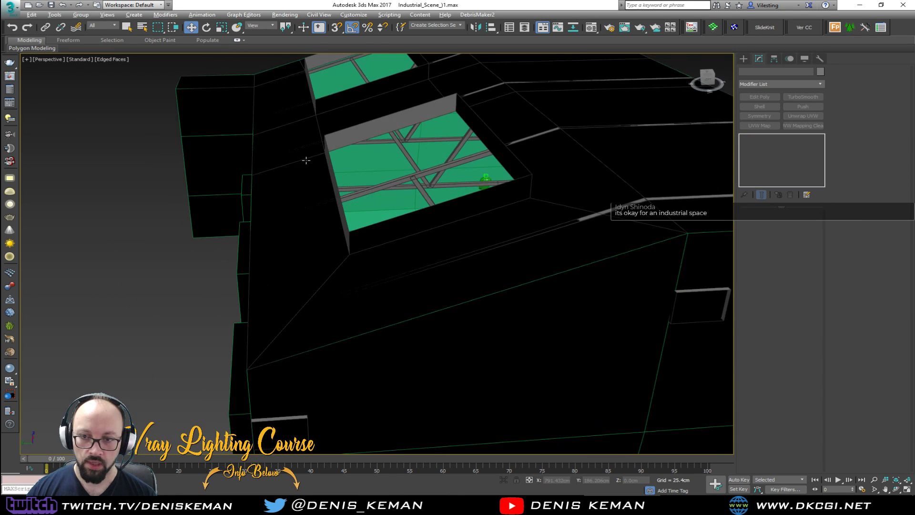
{"action": "scroll", "coordinate": [428, 188], "scroll_direction": "up", "scroll_amount": 5}
{"action": "middle_click_drag", "start_coordinate": [411, 179], "coordinate": [386, 178], "text": "alt"}
{"action": "scroll", "coordinate": [406, 170], "scroll_direction": "down", "scroll_amount": 3}
{"action": "scroll", "coordinate": [390, 196], "scroll_direction": "down", "scroll_amount": 3}
{"action": "scroll", "coordinate": [392, 188], "scroll_direction": "up", "scroll_amount": 3}
{"action": "scroll", "coordinate": [390, 188], "scroll_direction": "down", "scroll_amount": 4}
{"action": "left_click", "coordinate": [294, 187]}
{"action": "scroll", "coordinate": [331, 184], "scroll_direction": "down", "scroll_amount": 3}
{"action": "mouse_move", "coordinate": [331, 184]}
{"action": "middle_mouse_down", "text": "alt"}
{"action": "mouse_move", "coordinate": [353, 183]}
{"action": "mouse_move", "coordinate": [334, 181]}
{"action": "middle_mouse_up", "text": "alt"}
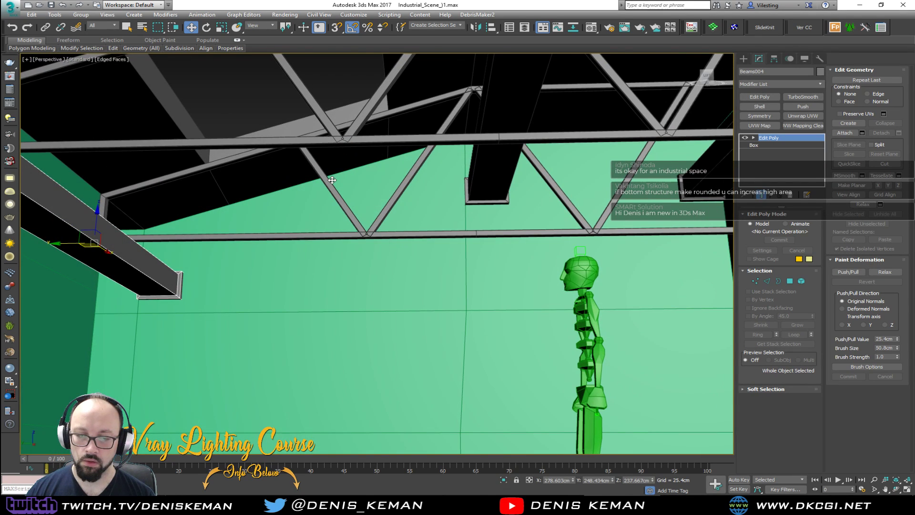
{"action": "left_click", "coordinate": [460, 176], "text": "ctrl"}
{"action": "left_click", "coordinate": [696, 190], "text": "ctrl"}
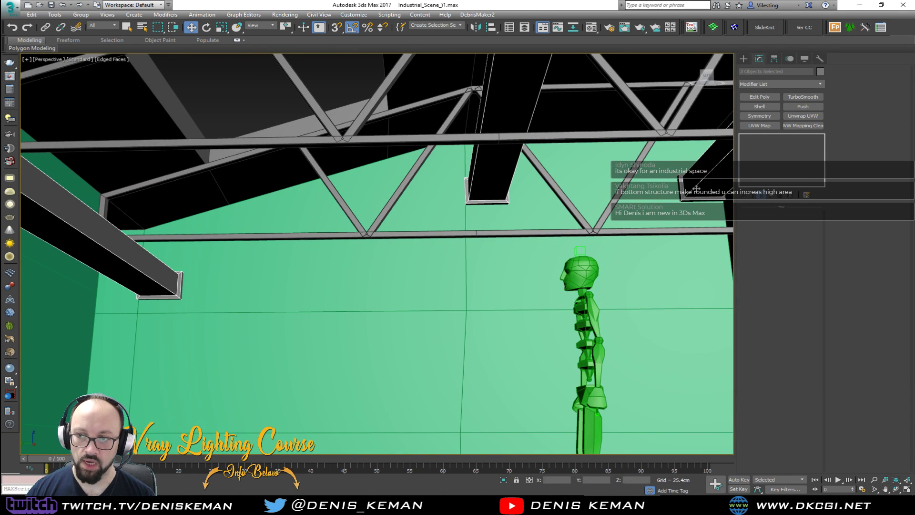
{"action": "right_click", "coordinate": [196, 28]}
{"action": "left_click", "coordinate": [196, 138]}
{"action": "type", "text": "50"}
{"action": "key", "text": "Return"}
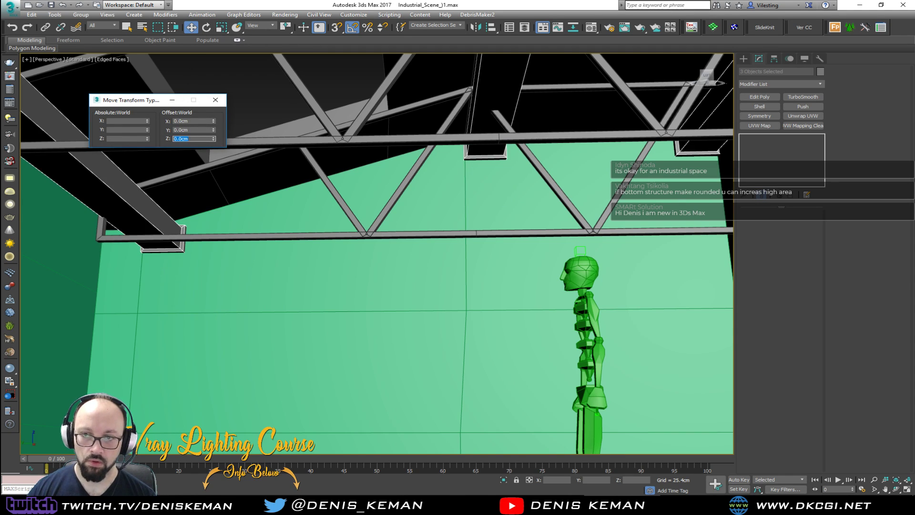
{"action": "left_click", "coordinate": [215, 100]}
{"action": "left_click", "coordinate": [236, 105]}
- Shift the middle large beam about -28 cm along Y under the roof and deselect it
{"action": "middle_click_drag", "start_coordinate": [239, 105], "coordinate": [251, 169]}
{"action": "left_click", "coordinate": [251, 169]}
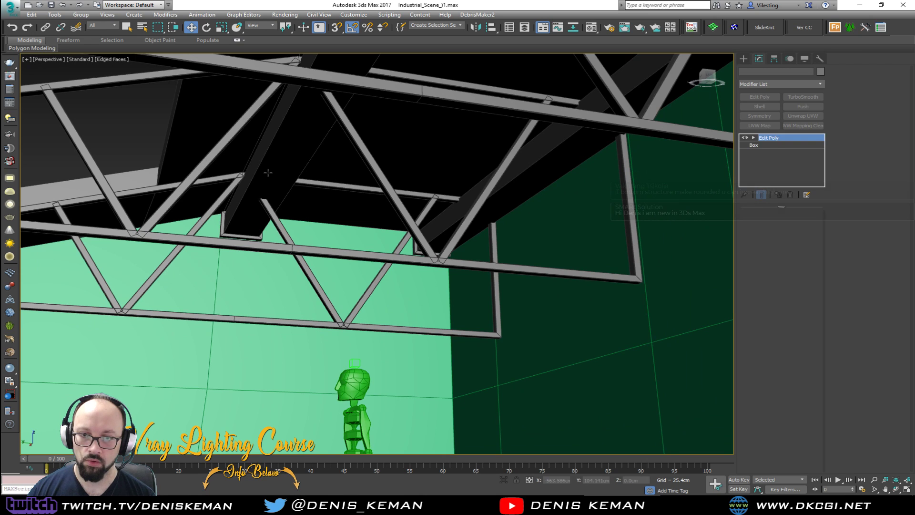
{"action": "left_click_drag", "start_coordinate": [252, 169], "coordinate": [282, 167]}
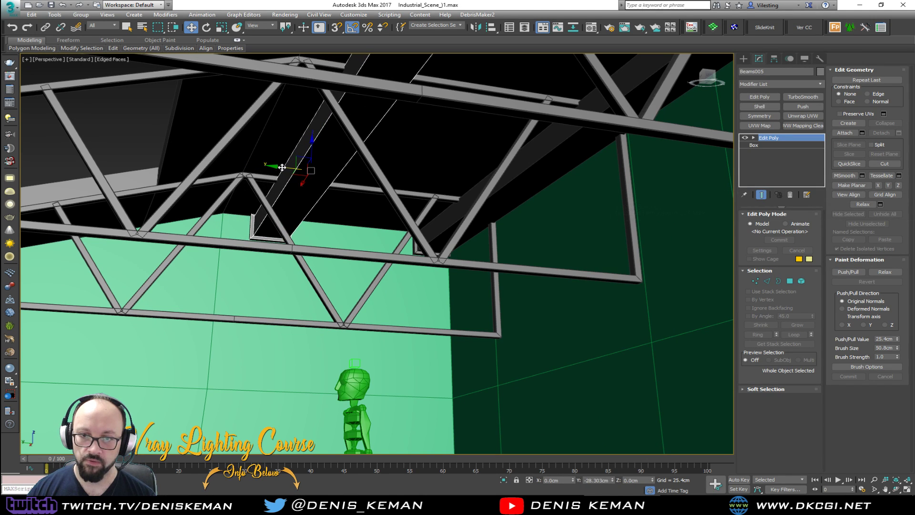
{"action": "left_click", "coordinate": [267, 138]}
- Turn off edged-face display and hide the Ceiling and Beams_Ideas layers
{"action": "mouse_move", "coordinate": [267, 139]}
{"action": "middle_mouse_down", "text": "alt"}
{"action": "mouse_move", "coordinate": [317, 157]}
{"action": "mouse_move", "coordinate": [205, 159]}
{"action": "mouse_move", "coordinate": [218, 195]}
{"action": "mouse_move", "coordinate": [357, 180]}
{"action": "mouse_move", "coordinate": [341, 188]}
{"action": "mouse_move", "coordinate": [332, 170]}
{"action": "middle_mouse_up", "text": "alt"}
{"action": "scroll", "coordinate": [299, 151], "scroll_direction": "up", "scroll_amount": 5}
{"action": "scroll", "coordinate": [299, 151], "scroll_direction": "down", "scroll_amount": 5}
{"action": "key", "text": "F4"}
{"action": "middle_click_drag", "start_coordinate": [327, 137], "coordinate": [422, 209], "text": "alt"}
{"action": "scroll", "coordinate": [392, 232], "scroll_direction": "down", "scroll_amount": 10}
{"action": "left_click", "coordinate": [421, 210]}
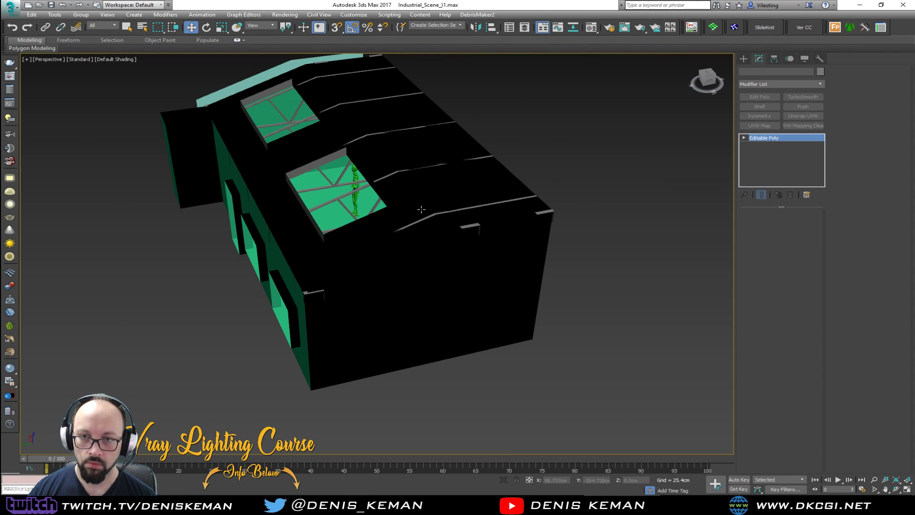
{"action": "left_click", "coordinate": [524, 28]}
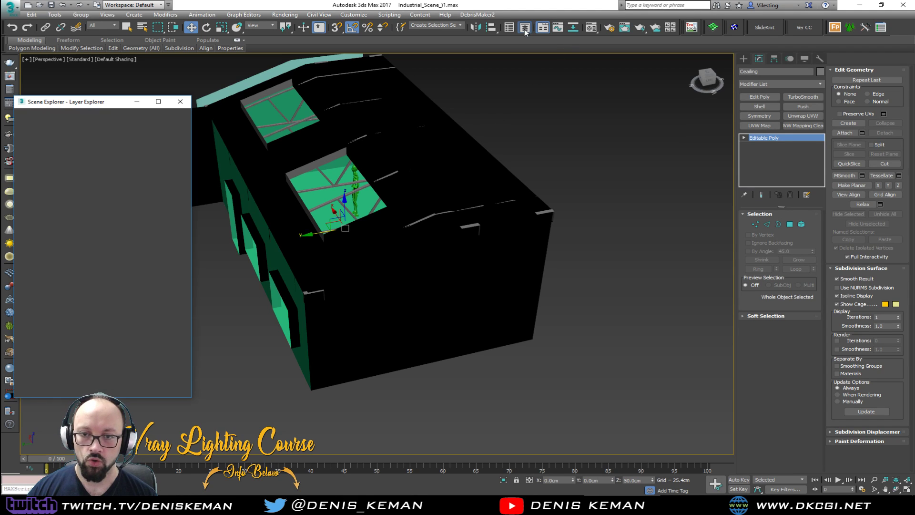
{"action": "left_click", "coordinate": [38, 143]}
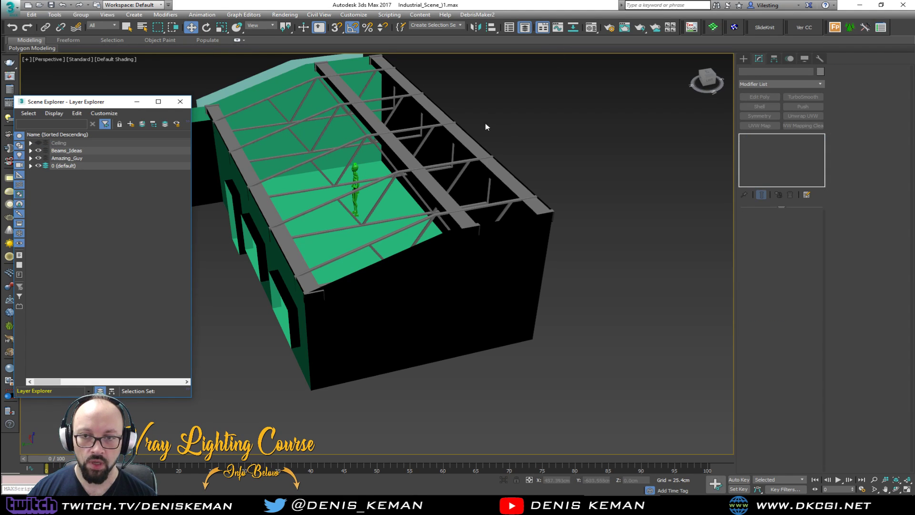
{"action": "left_click", "coordinate": [38, 150]}
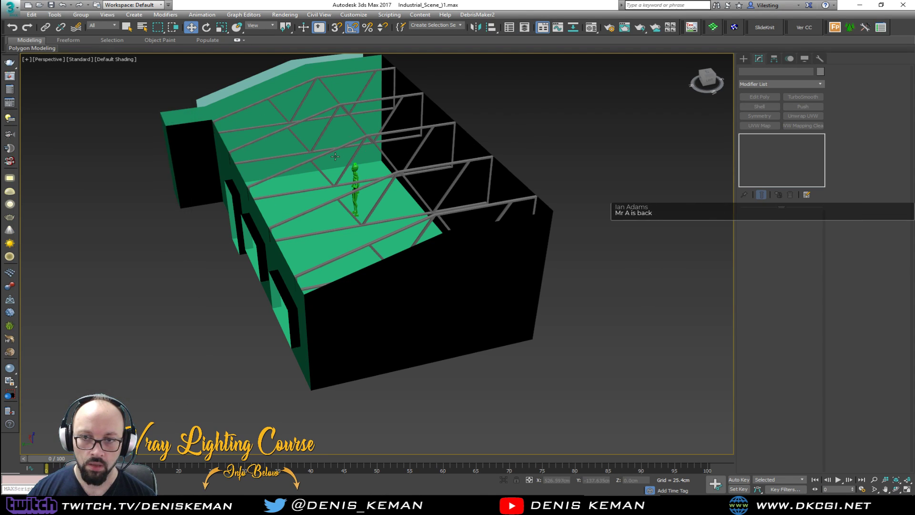
- Move the Amazing_Guy figure from the floor to outside the building, beside the wall with the openings
{"action": "scroll", "coordinate": [348, 152], "scroll_direction": "up", "scroll_amount": 10}
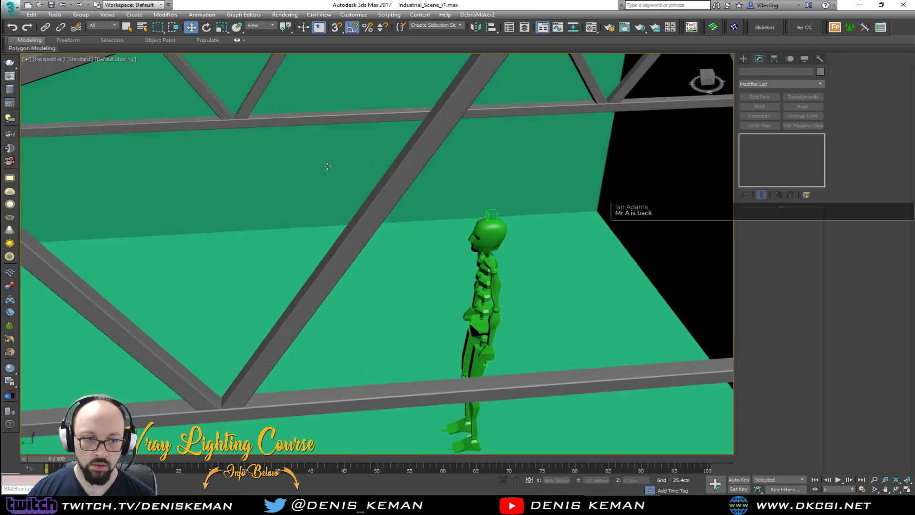
{"action": "scroll", "coordinate": [328, 167], "scroll_direction": "down", "scroll_amount": 5}
{"action": "middle_click_drag", "start_coordinate": [328, 167], "coordinate": [339, 228], "text": "alt"}
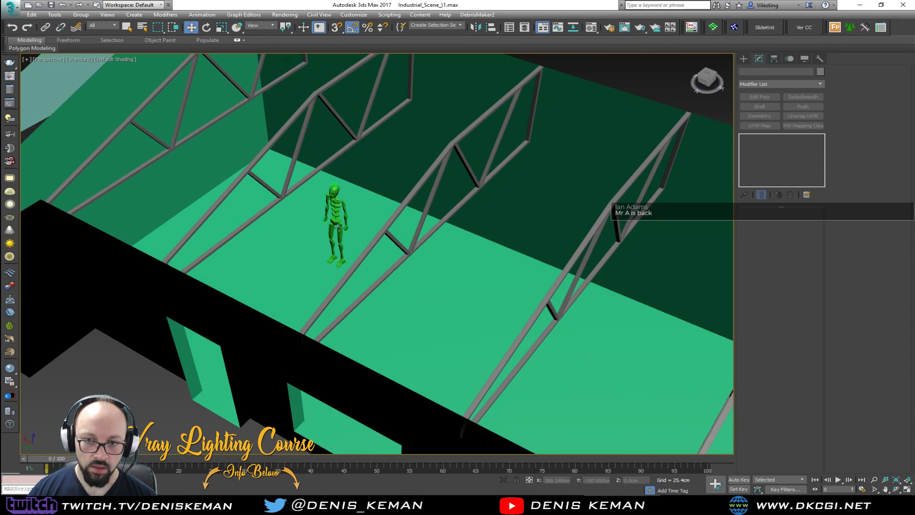
{"action": "left_click", "coordinate": [337, 224]}
{"action": "scroll", "coordinate": [338, 224], "scroll_direction": "down", "scroll_amount": 5}
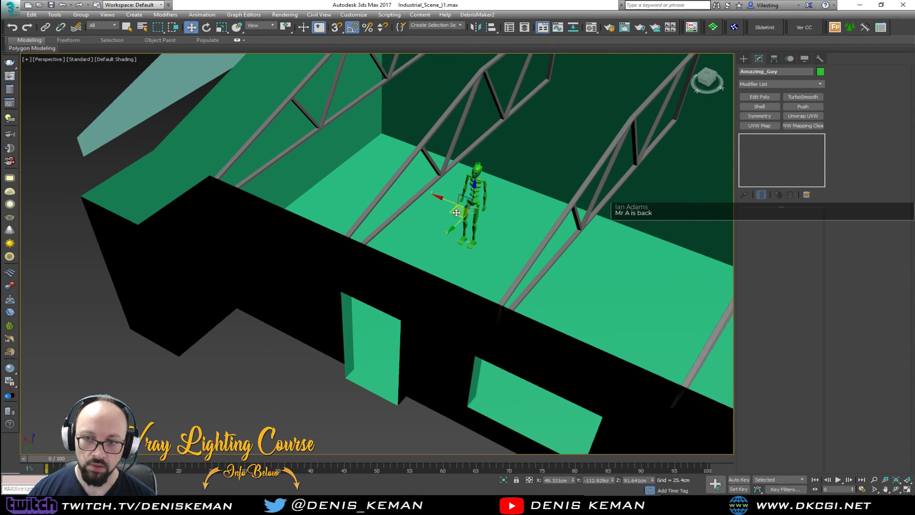
{"action": "left_click_drag", "start_coordinate": [456, 214], "coordinate": [263, 315]}
- Make the Base object see-through and delete the pale teal object beyond the building's end wall
{"action": "left_click", "coordinate": [317, 336]}
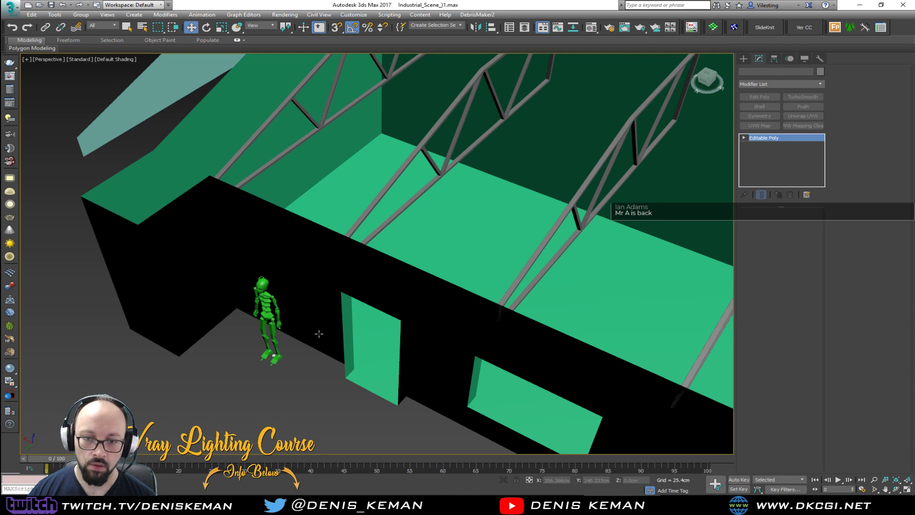
{"action": "key", "text": "alt+x"}
{"action": "middle_click_drag", "start_coordinate": [365, 312], "coordinate": [248, 210], "text": "alt"}
{"action": "left_click", "coordinate": [308, 202]}
{"action": "key", "text": "Delete"}
- View the human figure's scale from inside the building and turn off the Base object's see-through display
{"action": "scroll", "coordinate": [258, 224], "scroll_direction": "up", "scroll_amount": 6}
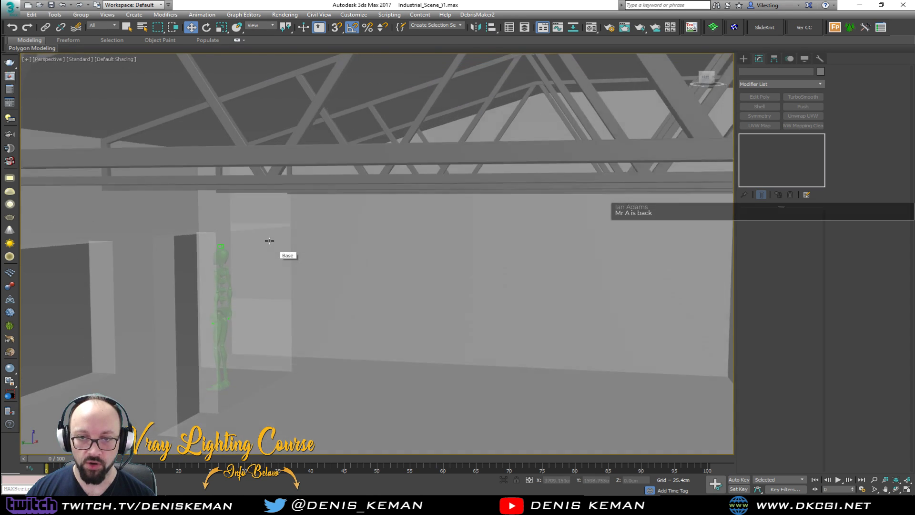
{"action": "middle_click_drag", "start_coordinate": [268, 241], "coordinate": [259, 233], "text": "alt"}
{"action": "scroll", "coordinate": [281, 249], "scroll_direction": "up", "scroll_amount": 3}
{"action": "left_click", "coordinate": [363, 263]}
{"action": "key", "text": "alt+x"}
- Inspect how the trusses meet the walls from inside and from above the building, with nothing left selected
{"action": "middle_click_drag", "start_coordinate": [382, 264], "coordinate": [404, 219]}
{"action": "scroll", "coordinate": [354, 244], "scroll_direction": "down", "scroll_amount": 3}
{"action": "scroll", "coordinate": [353, 243], "scroll_direction": "up", "scroll_amount": 3}
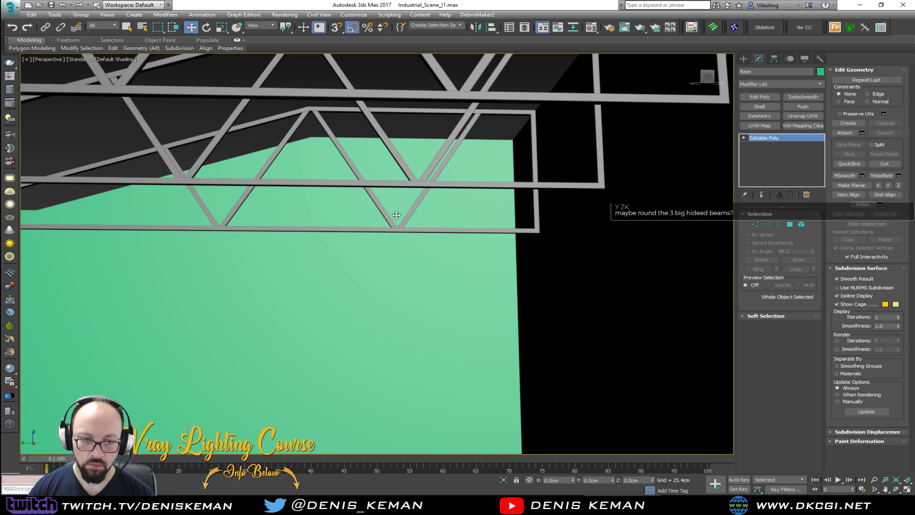
{"action": "middle_click_drag", "start_coordinate": [368, 198], "coordinate": [405, 169], "text": "alt"}
{"action": "scroll", "coordinate": [345, 210], "scroll_direction": "down", "scroll_amount": 8}
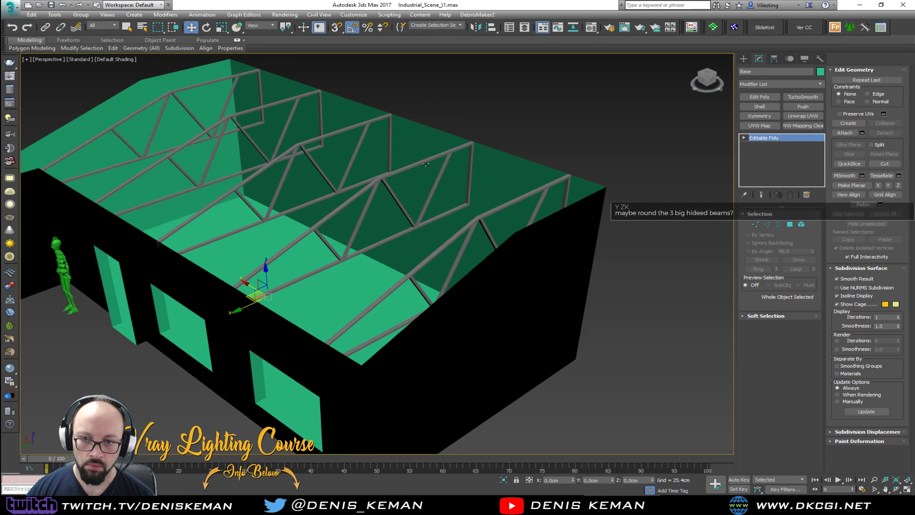
{"action": "left_click", "coordinate": [513, 115]}
{"action": "middle_click_drag", "start_coordinate": [513, 116], "coordinate": [442, 120], "text": "alt"}
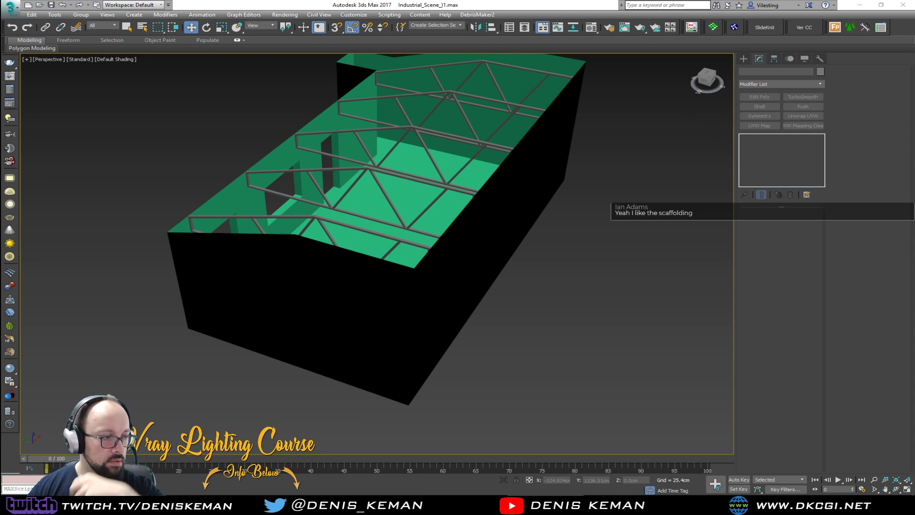
- Switch to Discord to view the industrial interior reference photo, and return to 3ds Max
{"action": "key", "text": "alt+Tab"}
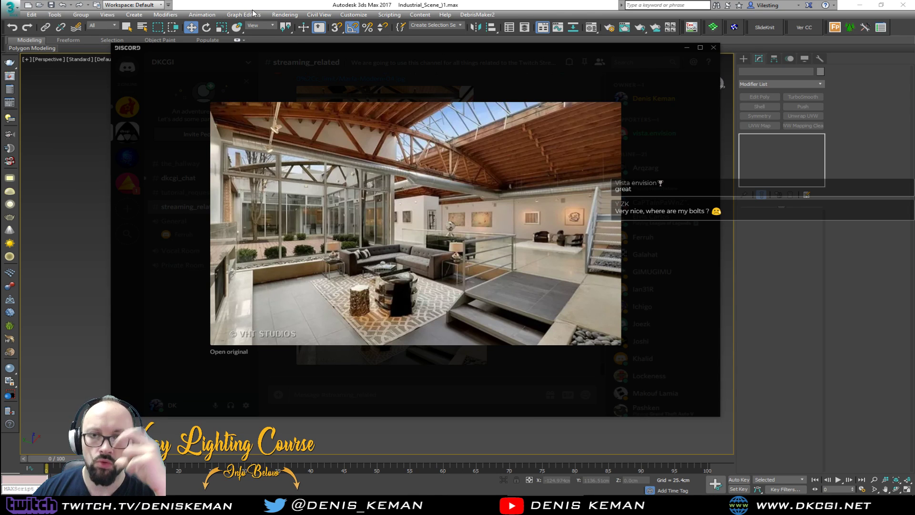
{"action": "key", "text": "alt+Tab"}
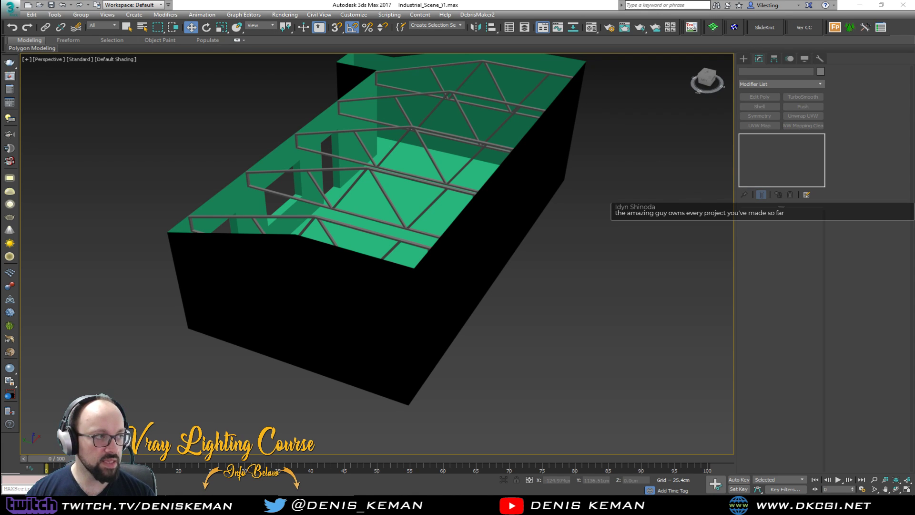
- Examine the trusses' spacing and joints from several angles around the building and close up
{"action": "middle_click_drag", "start_coordinate": [286, 258], "coordinate": [331, 262], "text": "alt"}
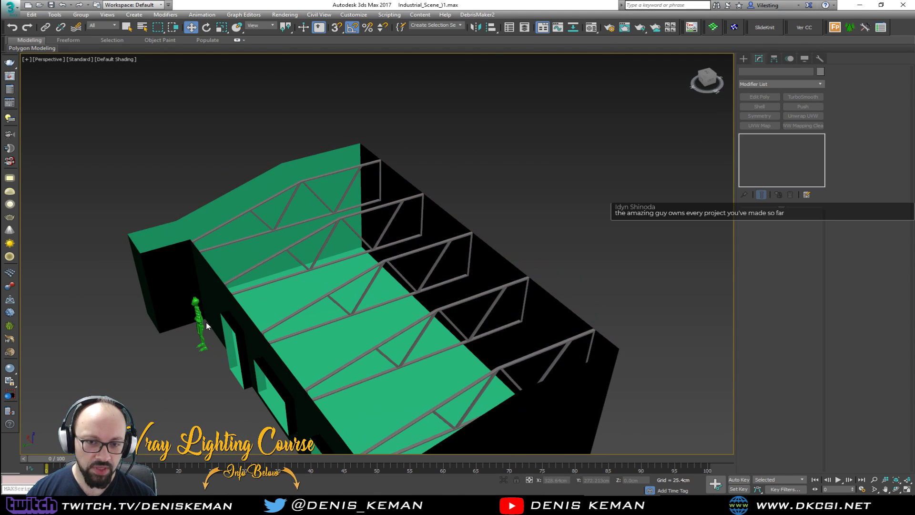
{"action": "scroll", "coordinate": [207, 326], "scroll_direction": "up", "scroll_amount": 5}
{"action": "middle_click_drag", "start_coordinate": [184, 327], "coordinate": [345, 312], "text": "alt"}
{"action": "left_click", "coordinate": [424, 376]}
{"action": "middle_click_drag", "start_coordinate": [424, 376], "coordinate": [373, 345], "text": "alt"}
{"action": "scroll", "coordinate": [391, 371], "scroll_direction": "down", "scroll_amount": 3}
{"action": "left_click", "coordinate": [346, 380]}
{"action": "middle_click_drag", "start_coordinate": [345, 380], "coordinate": [239, 307], "text": "alt"}
{"action": "left_click", "coordinate": [239, 306]}
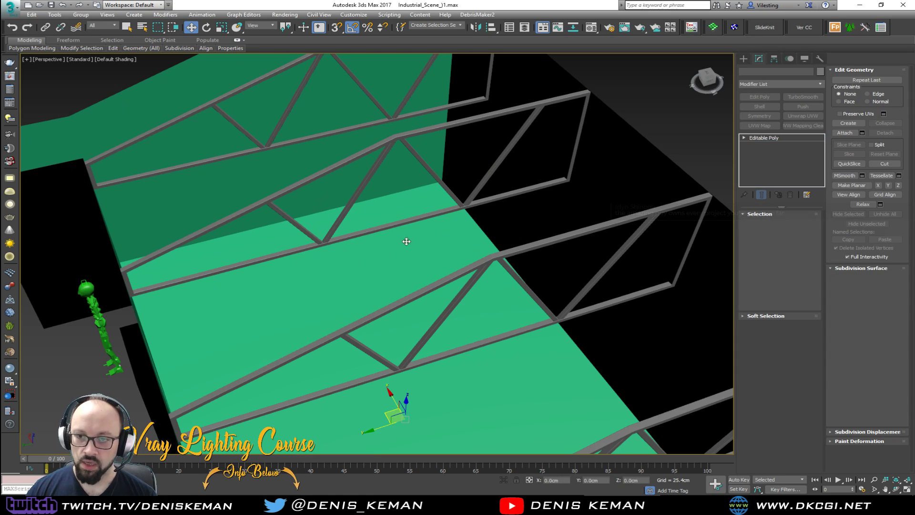
{"action": "middle_click_drag", "start_coordinate": [435, 230], "coordinate": [419, 205], "text": "alt"}
{"action": "scroll", "coordinate": [427, 218], "scroll_direction": "down", "scroll_amount": 3}
{"action": "left_click", "coordinate": [636, 152]}
{"action": "middle_click_drag", "start_coordinate": [636, 152], "coordinate": [400, 201], "text": "alt"}
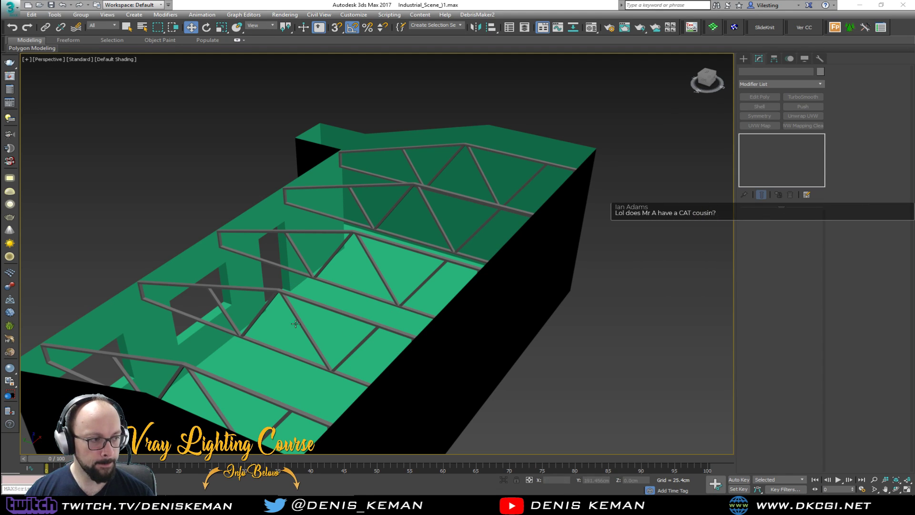
{"action": "middle_click_drag", "start_coordinate": [264, 307], "coordinate": [320, 263]}
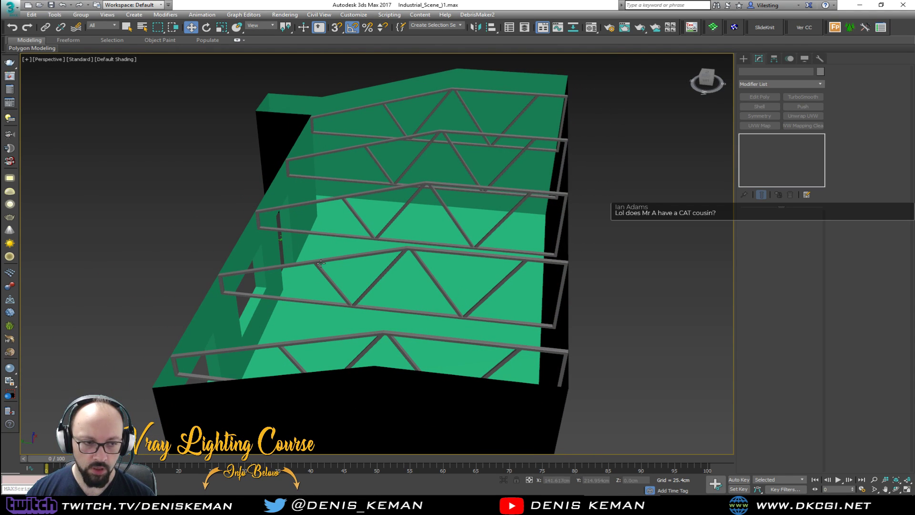
{"action": "scroll", "coordinate": [340, 274], "scroll_direction": "up", "scroll_amount": 5}
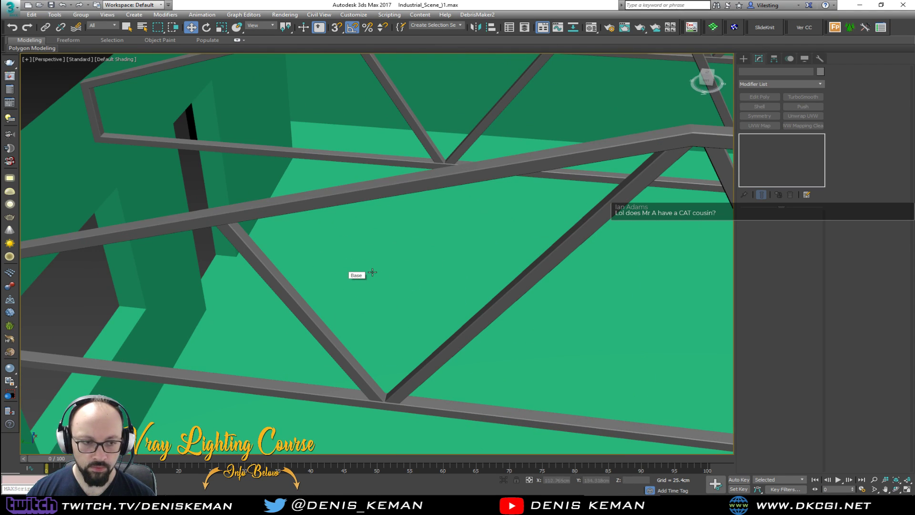
{"action": "scroll", "coordinate": [306, 259], "scroll_direction": "down", "scroll_amount": 5}
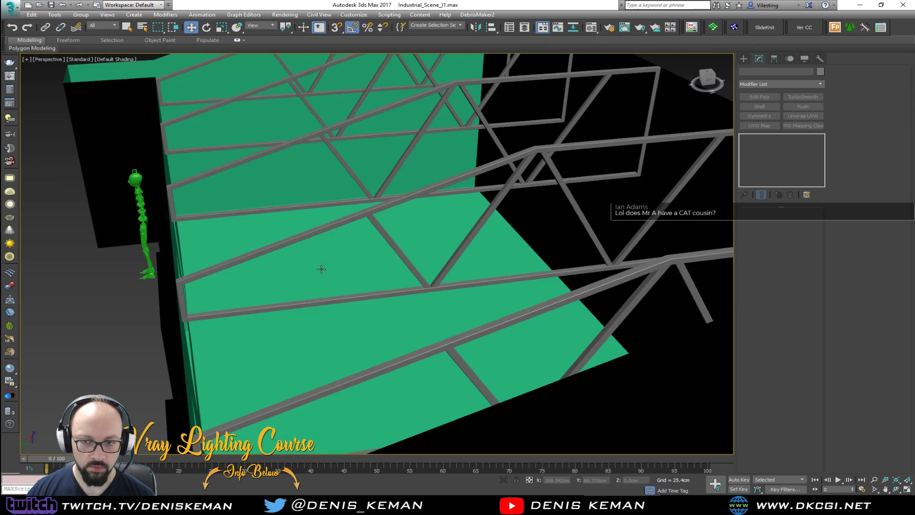
{"action": "middle_click_drag", "start_coordinate": [321, 269], "coordinate": [337, 213], "text": "alt"}
{"action": "scroll", "coordinate": [339, 229], "scroll_direction": "up", "scroll_amount": 3}
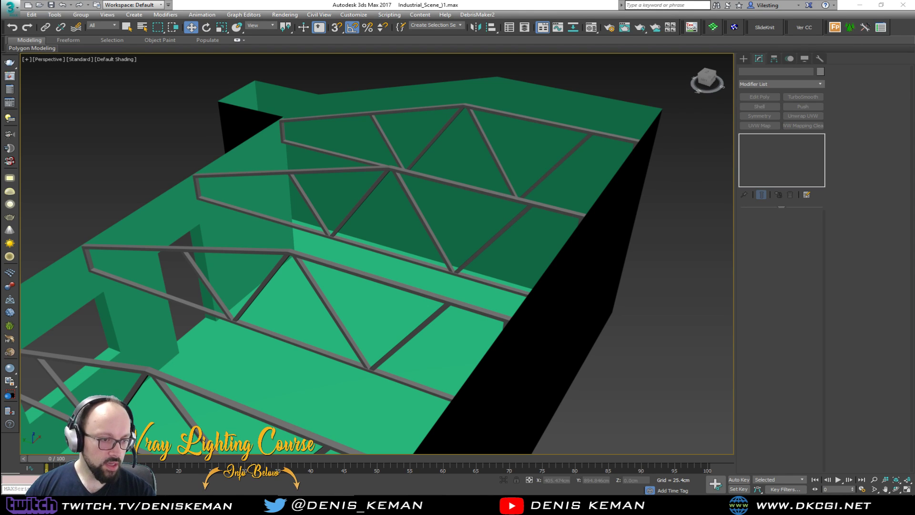
{"action": "left_click", "coordinate": [161, 156]}
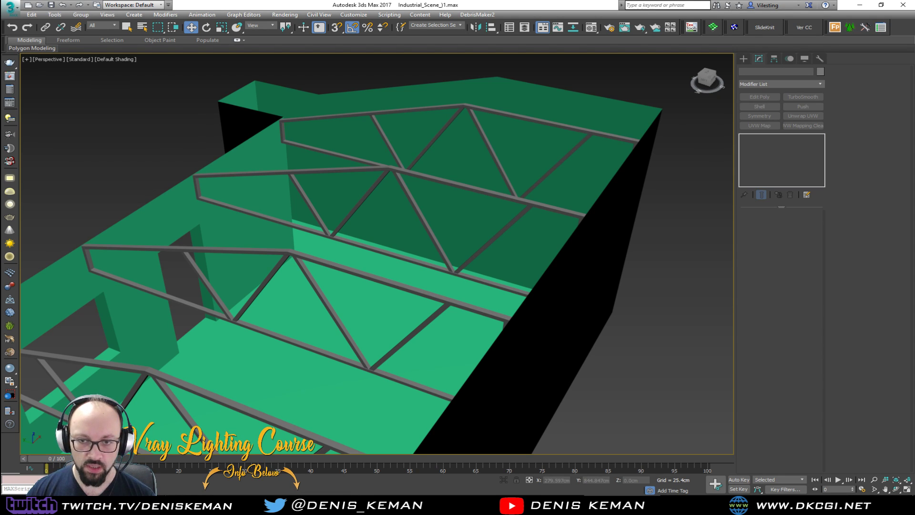
- Switch to Windows Photo Viewer to compare the trusses with reference photos Image_07 and Idea_01, and return to 3ds Max
{"action": "middle_click_drag", "start_coordinate": [207, 299], "coordinate": [234, 219], "text": "alt"}
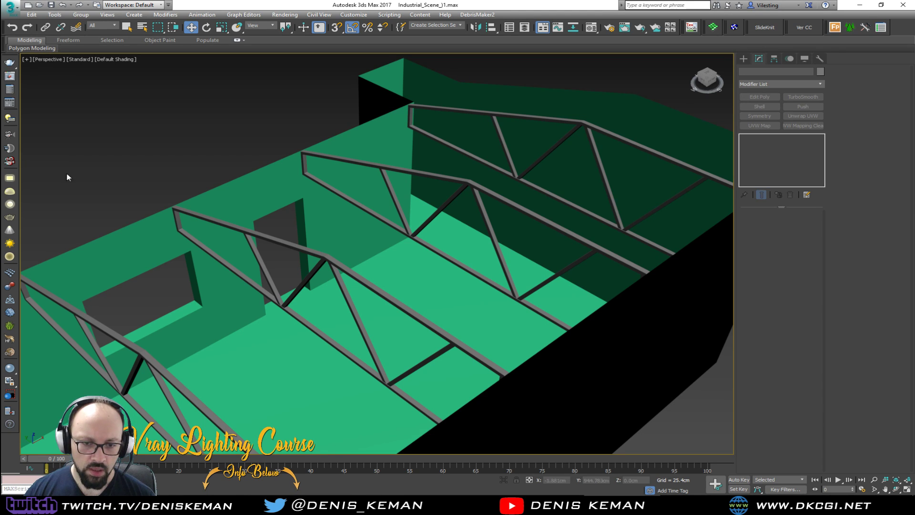
{"action": "middle_click_drag", "start_coordinate": [233, 309], "coordinate": [259, 267]}
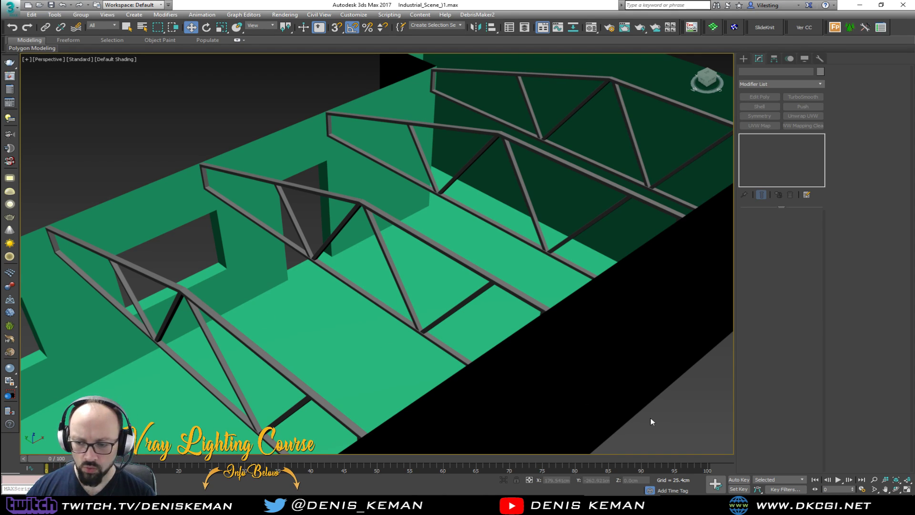
{"action": "key", "text": "alt+Tab"}
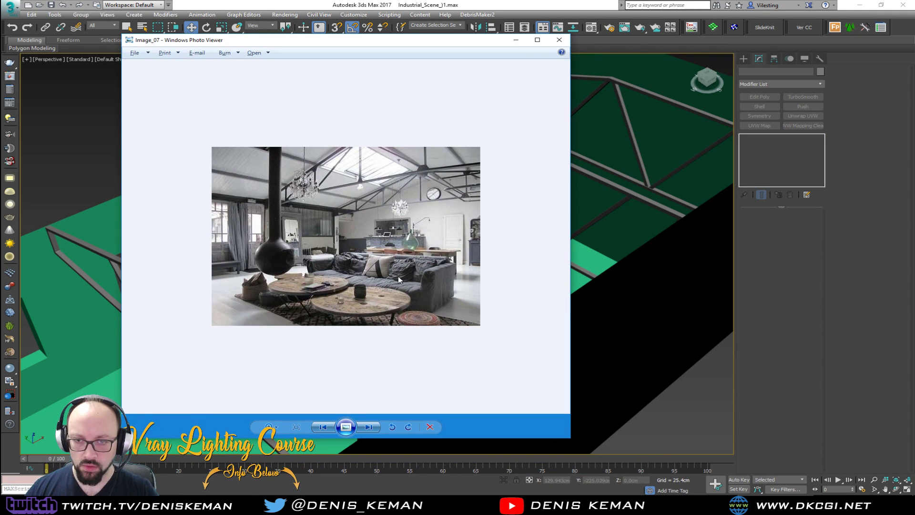
{"action": "scroll", "coordinate": [408, 288], "scroll_direction": "up", "scroll_amount": 2}
{"action": "key", "text": "Right"}
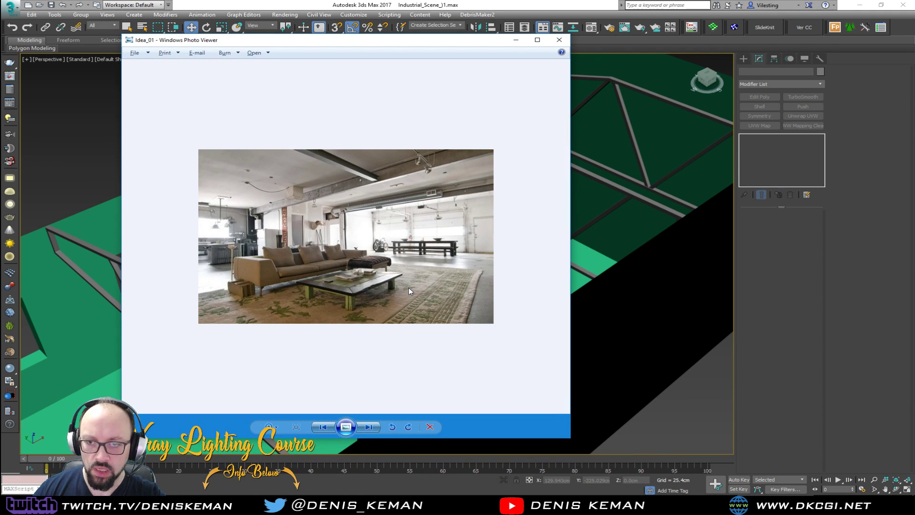
{"action": "scroll", "coordinate": [320, 290], "scroll_direction": "up", "scroll_amount": 3}
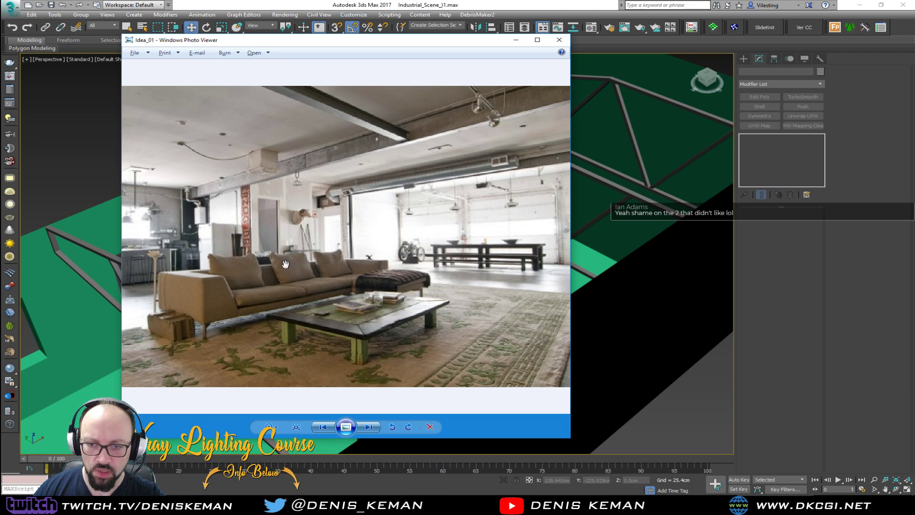
{"action": "scroll", "coordinate": [367, 258], "scroll_direction": "down", "scroll_amount": 3}
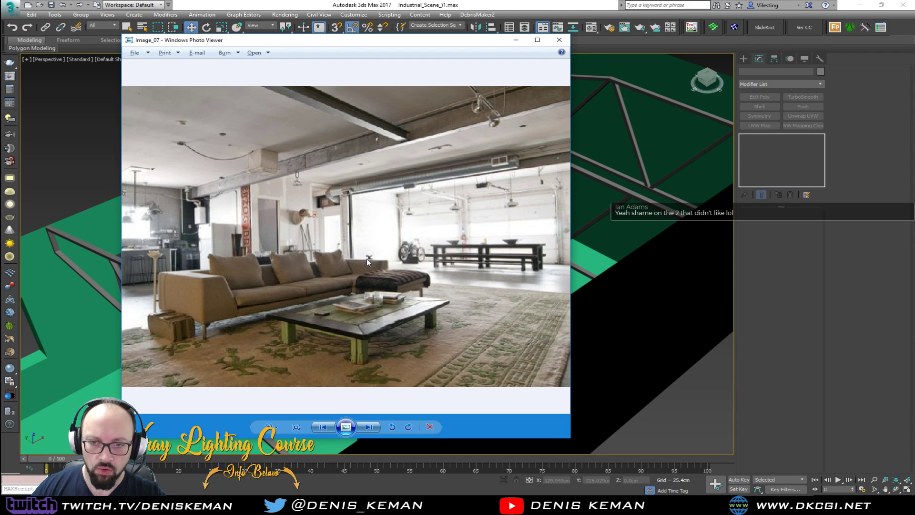
{"action": "key", "text": "Right"}
{"action": "left_click", "coordinate": [559, 40]}
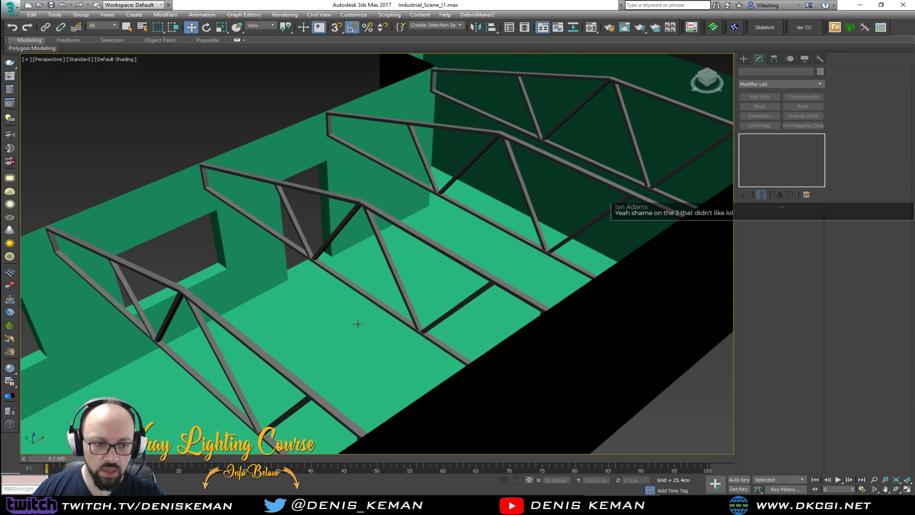
- Bring the browser window with the Idea_08.webp reference into view, and move it away after viewing the photo
{"action": "left_click", "coordinate": [684, 504]}
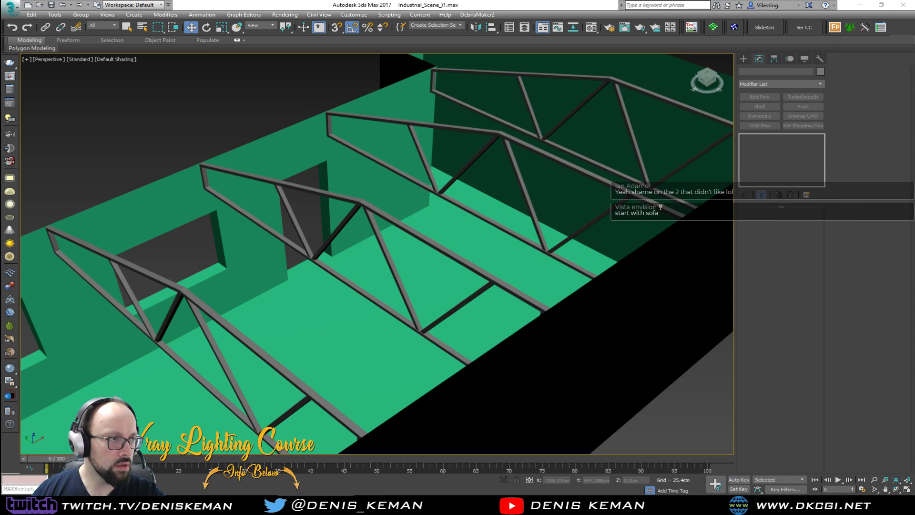
{"action": "left_click_drag", "start_coordinate": [0, 73], "coordinate": [360, 69]}
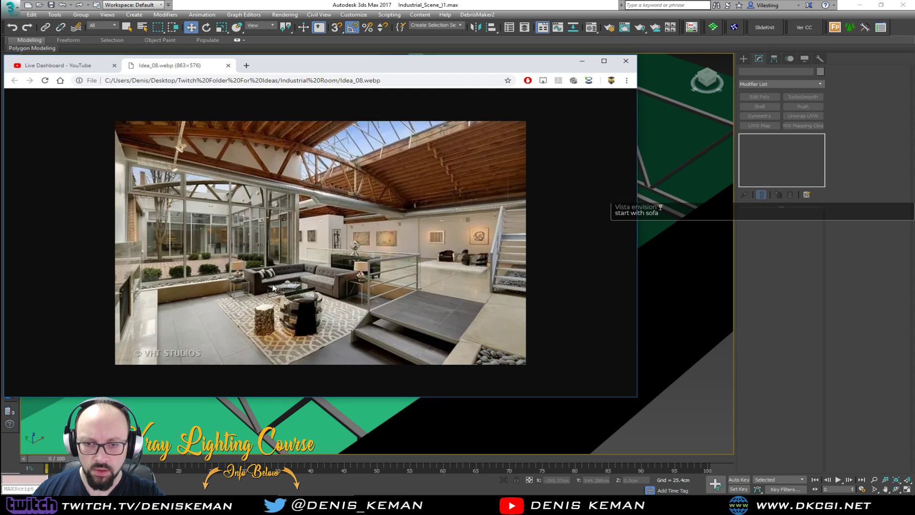
{"action": "left_click_drag", "start_coordinate": [301, 62], "coordinate": [0, 119]}
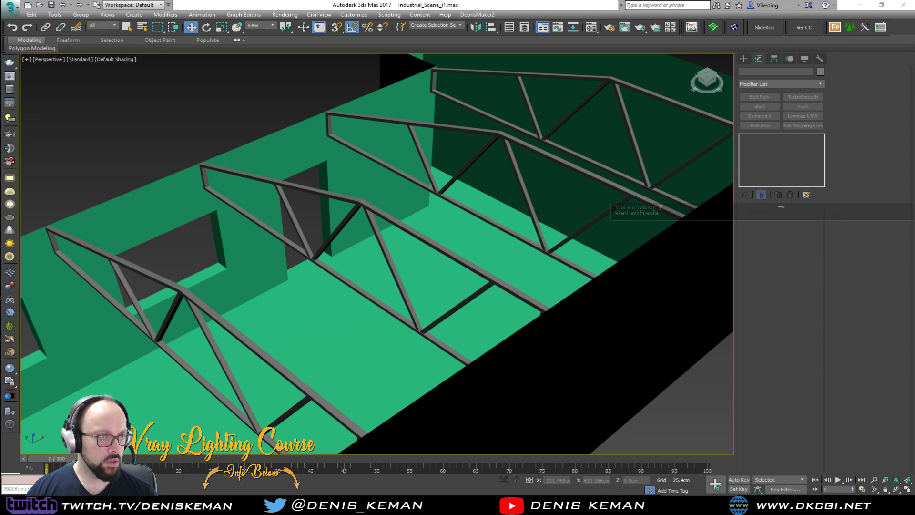
- Browse the industrial room reference photos in Windows Photo Viewer from Idea_01 to Idea_07
{"action": "key", "text": "Right"}
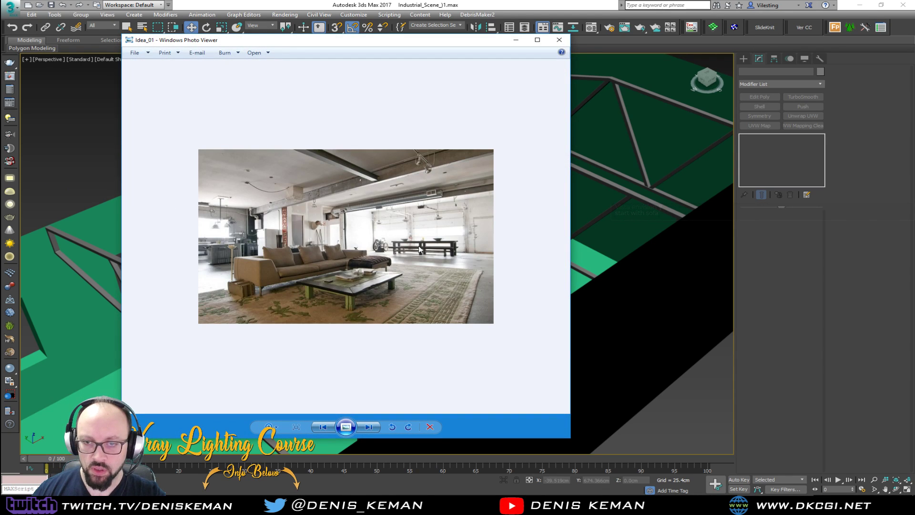
{"action": "key", "text": "Right"}
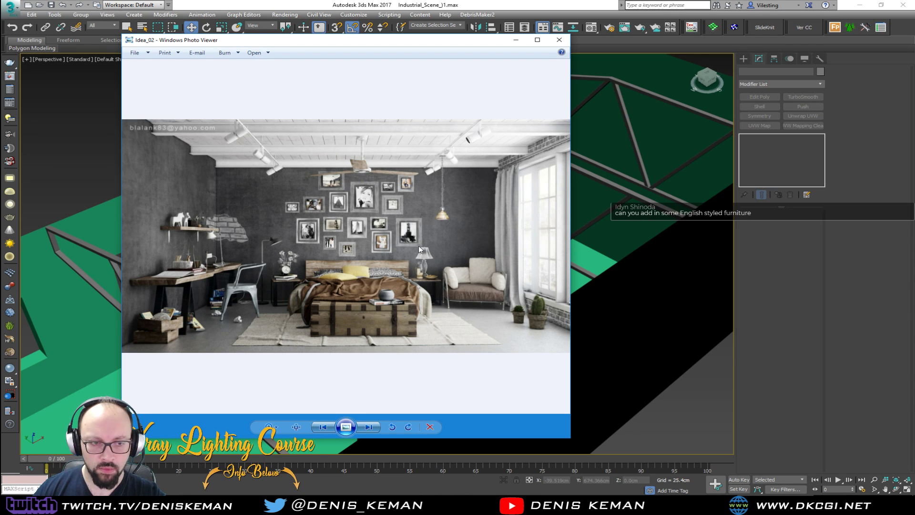
{"action": "key", "text": "Right"}
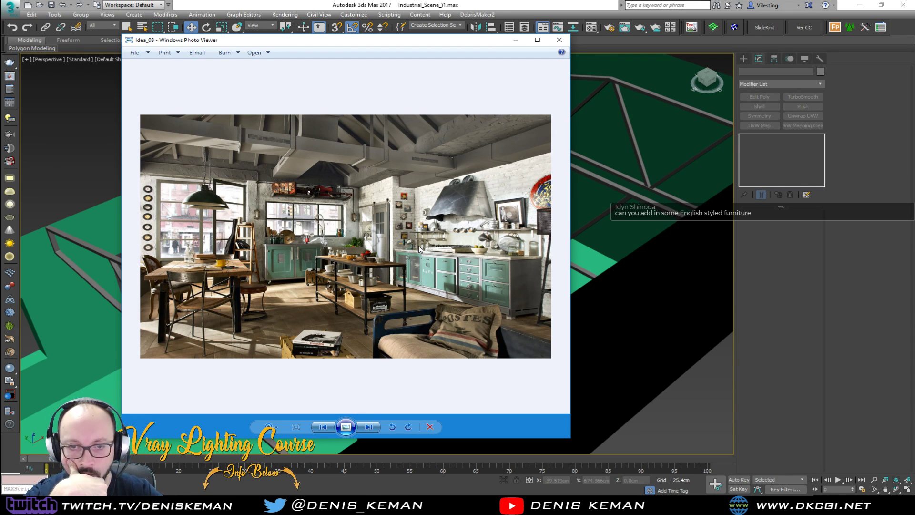
{"action": "key", "text": "Right"}
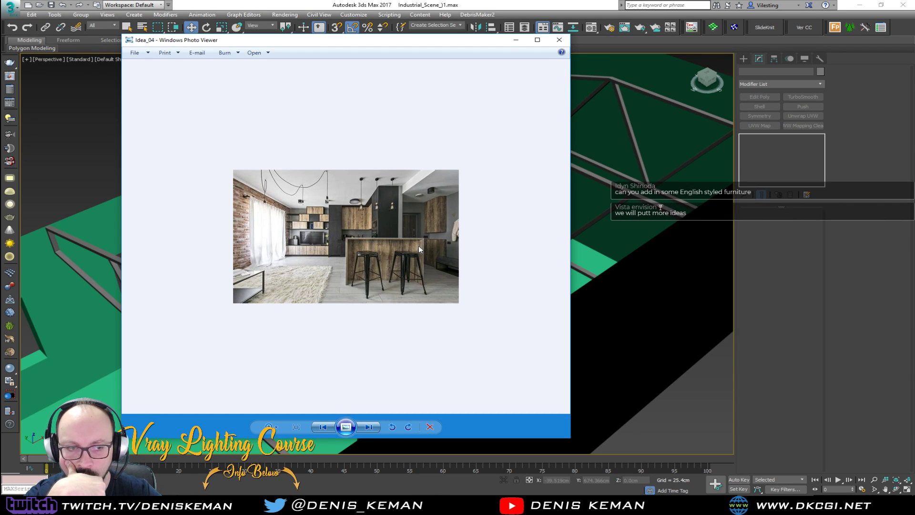
{"action": "key", "text": "Right"}
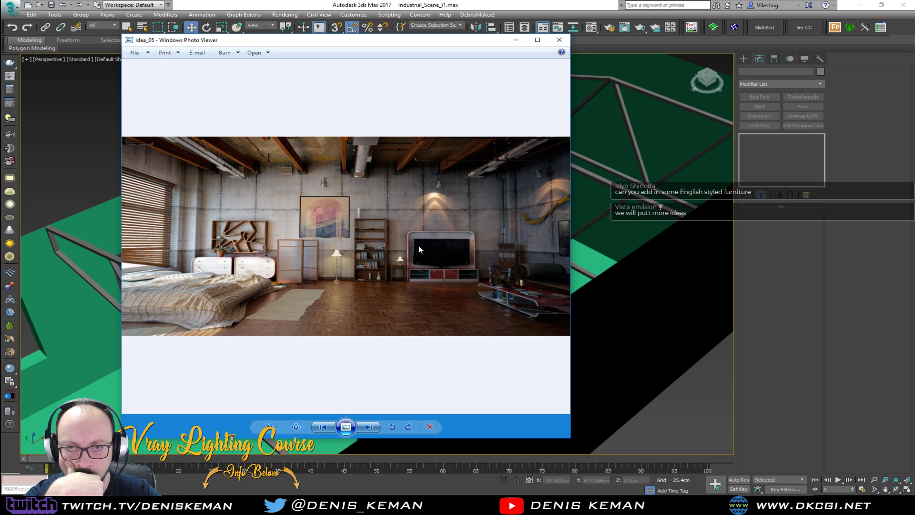
{"action": "key", "text": "Right"}
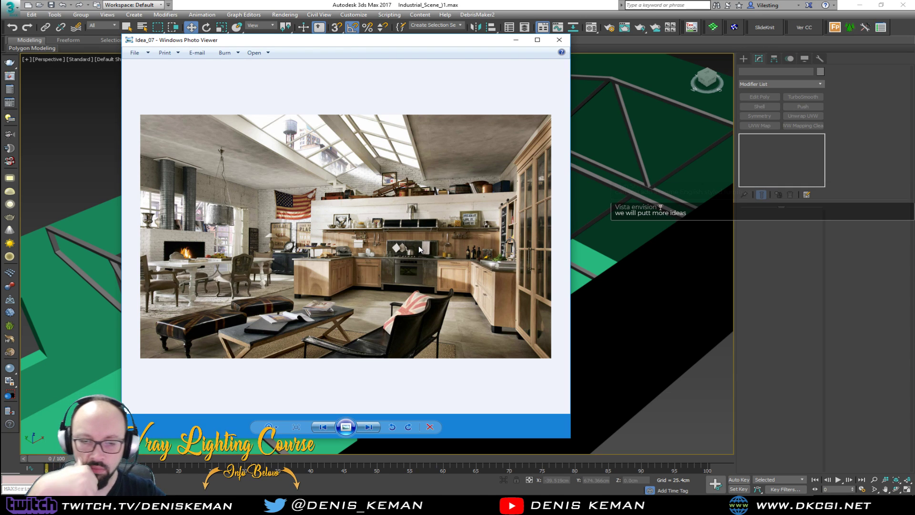
- Examine the upholstered benches and dining furniture in reference photo Idea_07 up close
{"action": "scroll", "coordinate": [252, 329], "scroll_direction": "up", "scroll_amount": 3}
{"action": "scroll", "coordinate": [245, 368], "scroll_direction": "up", "scroll_amount": 5}
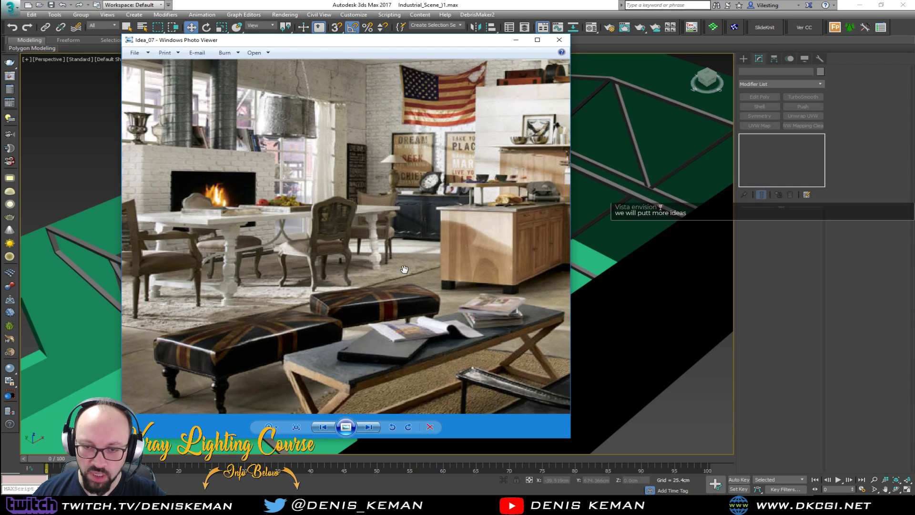
{"action": "left_click_drag", "start_coordinate": [477, 263], "coordinate": [406, 251]}
{"action": "scroll", "coordinate": [406, 251], "scroll_direction": "down", "scroll_amount": 5}
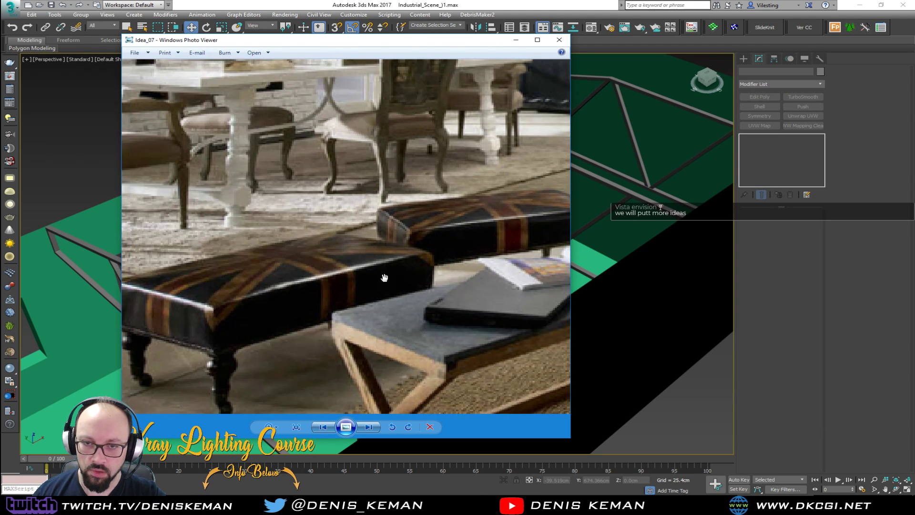
- Cycle through the rest of the reference photos, past Image_06 and Image_07, back to Idea_07
{"action": "key", "text": "Right"}
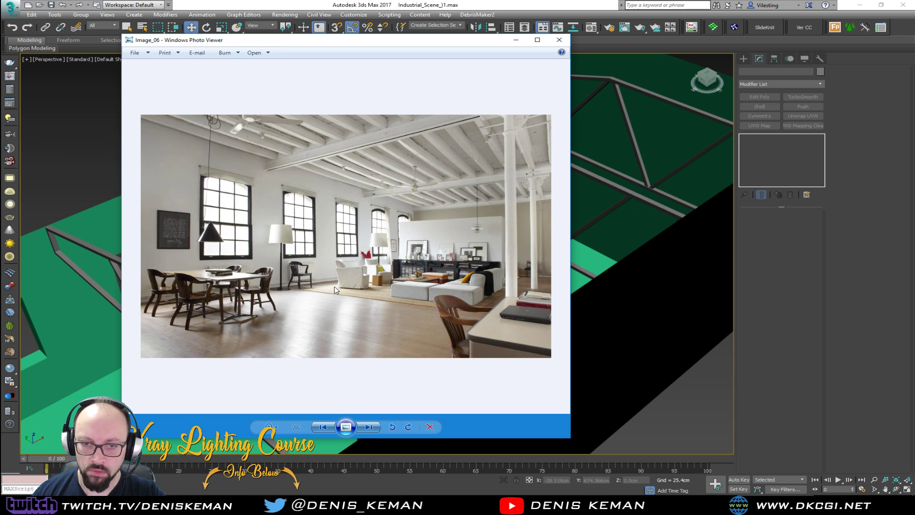
{"action": "key", "text": "Right"}
{"action": "key", "text": "Right"}
{"action": "key", "text": "Right"}
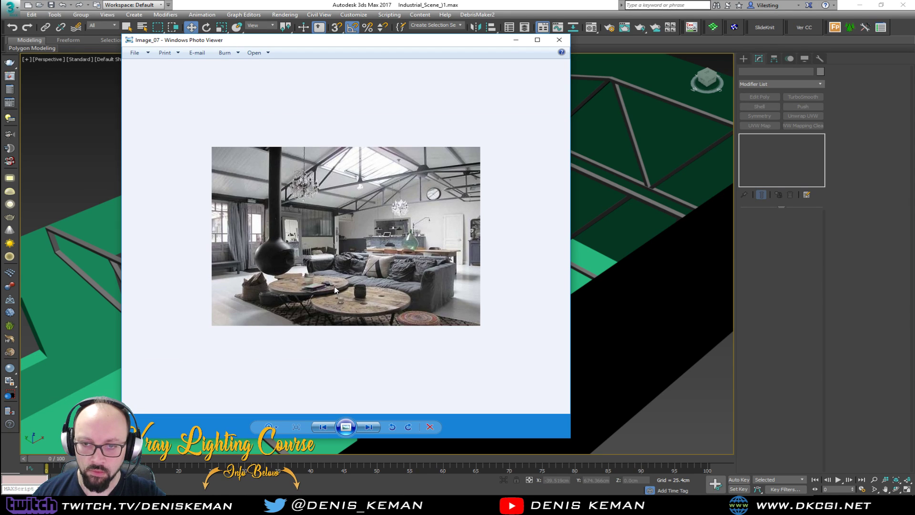
{"action": "key", "text": "Right"}
{"action": "key", "text": "Right"}
{"action": "key", "text": "Right"}
{"action": "key", "text": "Right"}
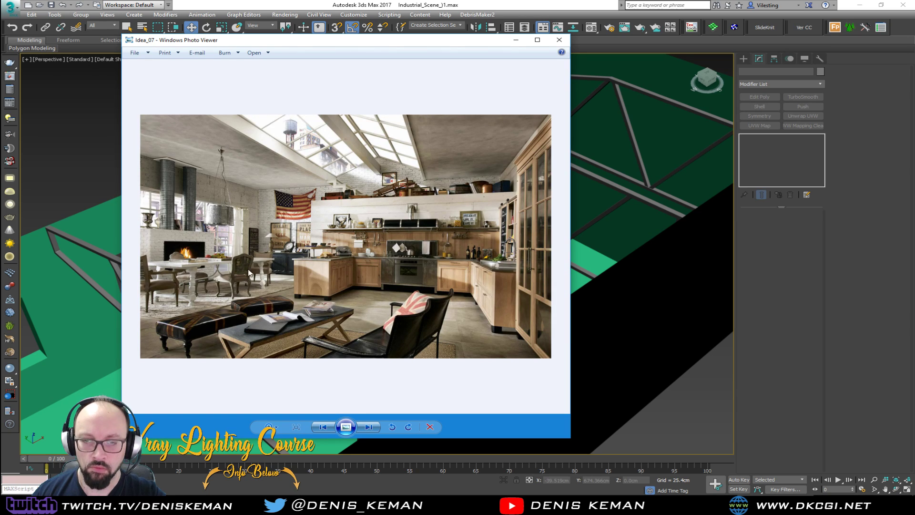
- Examine the benches, ceiling skylight and kitchen wall in Idea_07, view Image_06, and return to 3ds Max
{"action": "scroll", "coordinate": [284, 199], "scroll_direction": "up", "scroll_amount": 2}
{"action": "scroll", "coordinate": [288, 232], "scroll_direction": "up", "scroll_amount": 2}
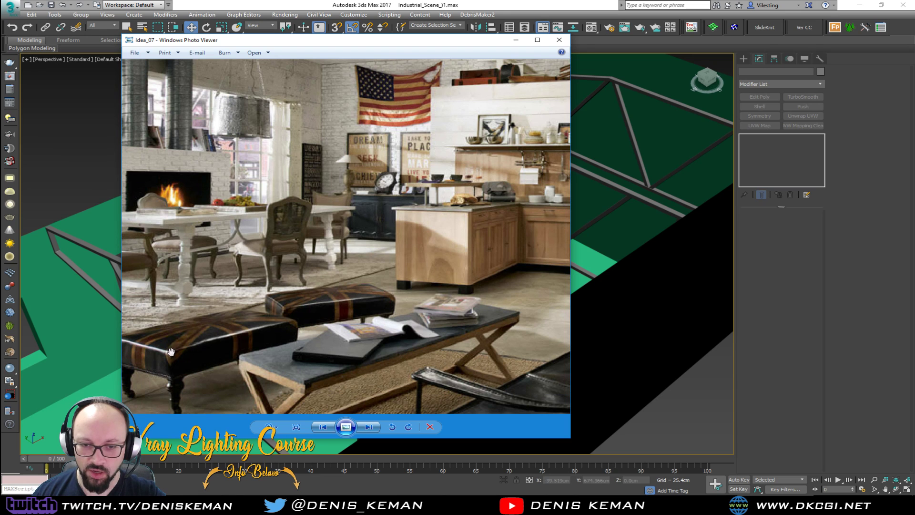
{"action": "left_click_drag", "start_coordinate": [400, 192], "coordinate": [382, 339]}
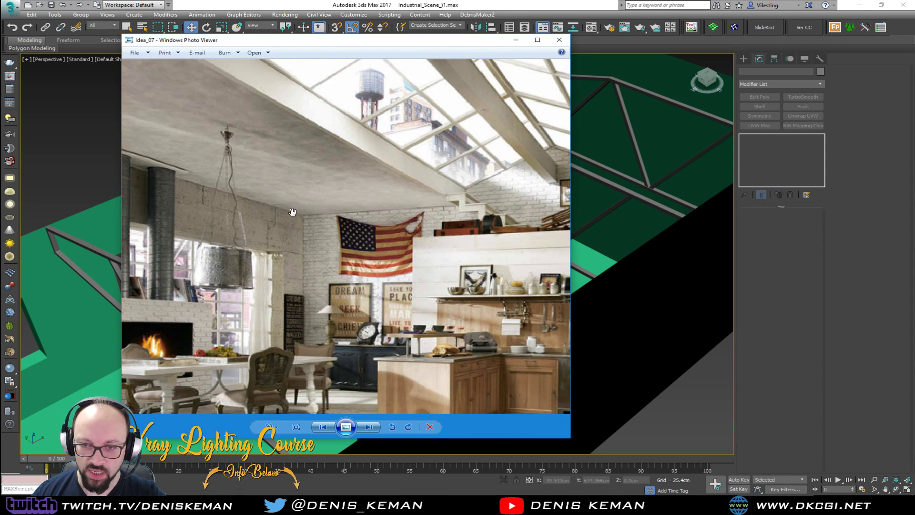
{"action": "left_click_drag", "start_coordinate": [476, 257], "coordinate": [329, 231]}
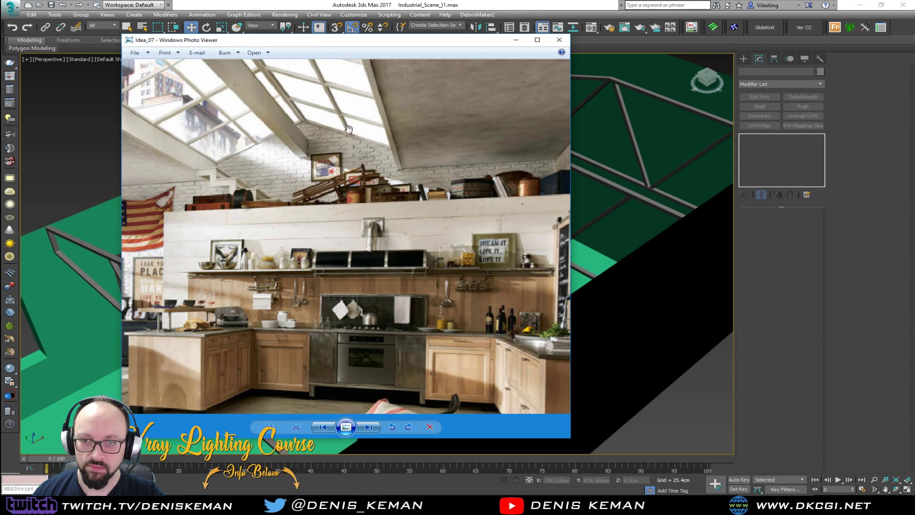
{"action": "scroll", "coordinate": [334, 158], "scroll_direction": "up", "scroll_amount": 3}
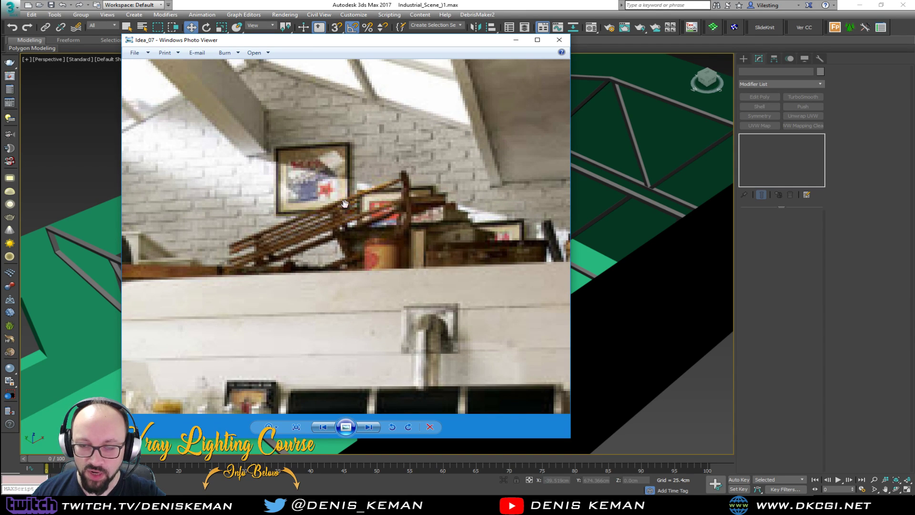
{"action": "scroll", "coordinate": [329, 190], "scroll_direction": "down", "scroll_amount": 5}
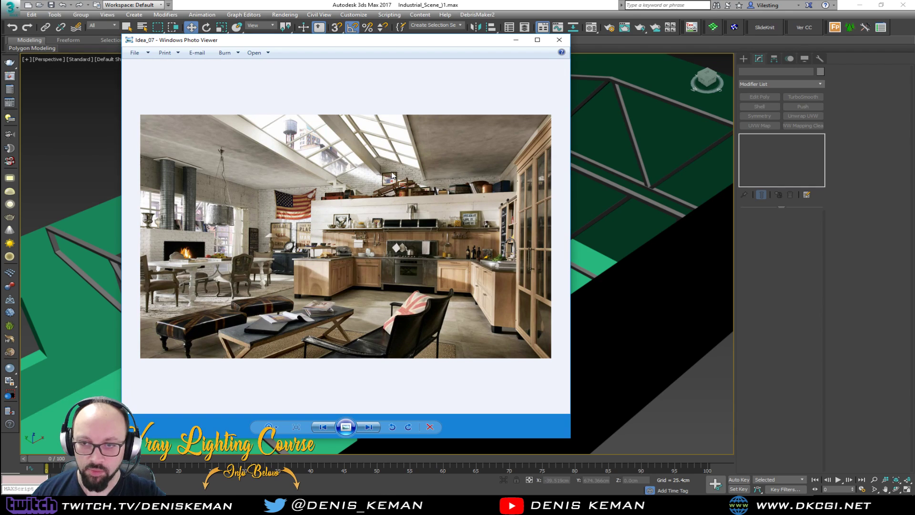
{"action": "key", "text": "Right"}
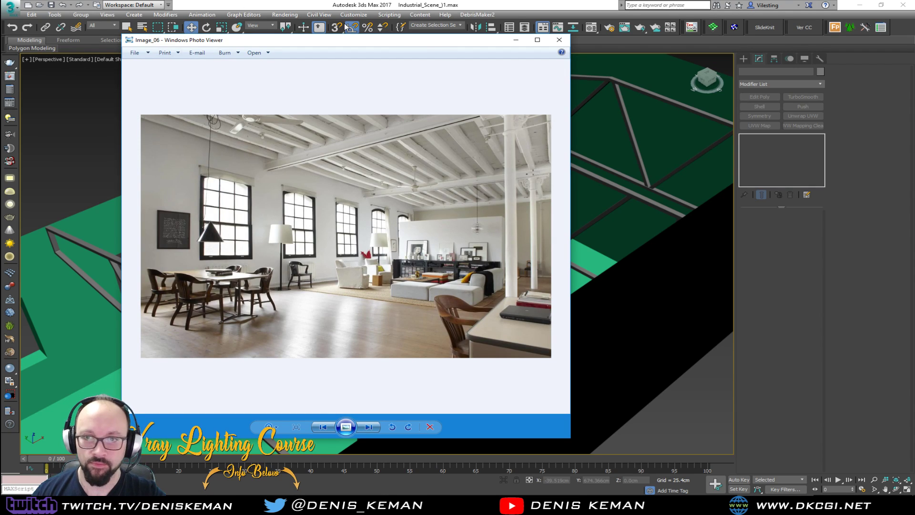
{"action": "left_click_drag", "start_coordinate": [358, 44], "coordinate": [363, 45]}
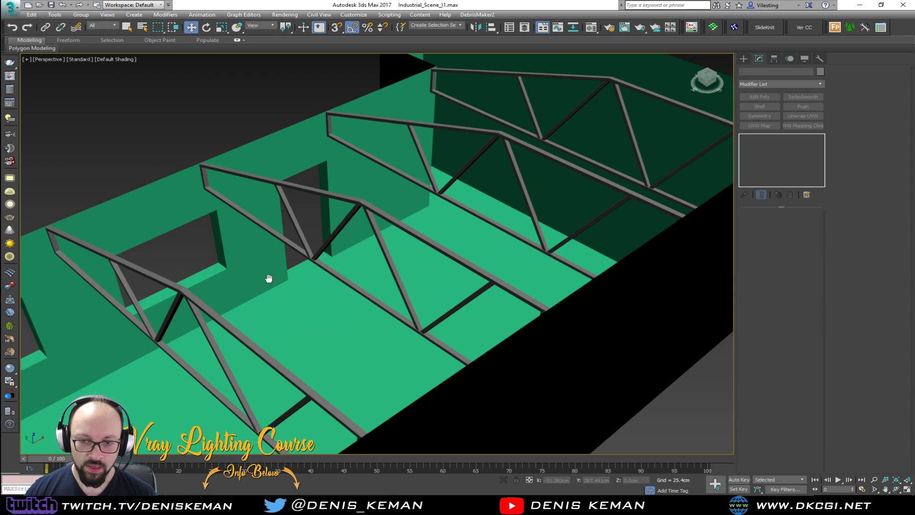
- Change the Base object's display colour to the medium grey custom colour and deselect it
{"action": "scroll", "coordinate": [293, 237], "scroll_direction": "up", "scroll_amount": 3}
{"action": "scroll", "coordinate": [310, 237], "scroll_direction": "up", "scroll_amount": 2}
{"action": "left_click", "coordinate": [336, 240]}
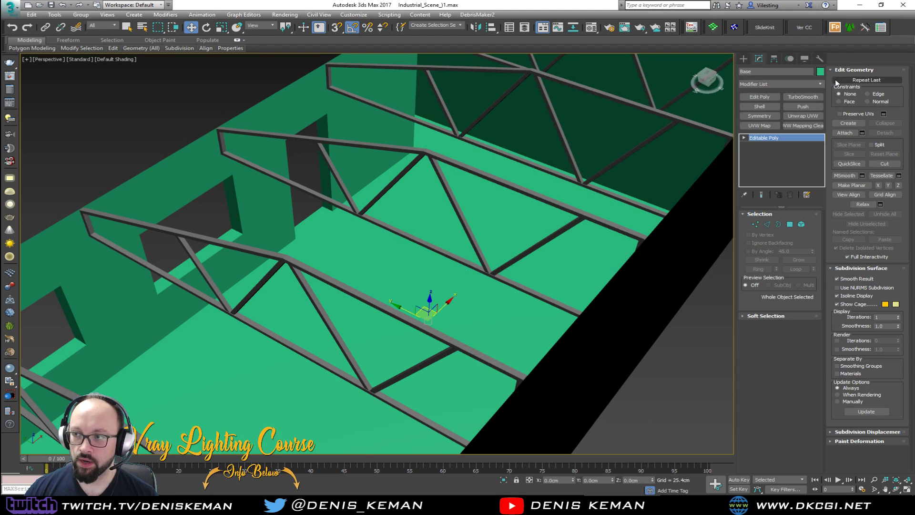
{"action": "left_click", "coordinate": [824, 70]}
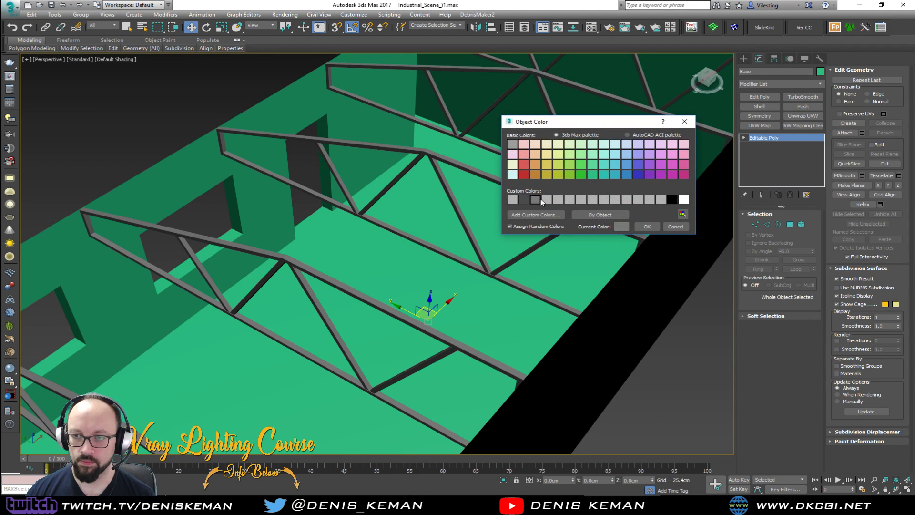
{"action": "left_click", "coordinate": [649, 227]}
{"action": "left_click", "coordinate": [689, 351]}
- Select all five truss groups without the Base and give them the dark grey custom object colour
{"action": "mouse_move", "coordinate": [689, 355]}
{"action": "middle_mouse_down", "text": "alt"}
{"action": "mouse_move", "coordinate": [384, 206]}
{"action": "mouse_move", "coordinate": [399, 177]}
{"action": "middle_mouse_up", "text": "alt"}
{"action": "key", "text": "F3"}
{"action": "left_click_drag", "start_coordinate": [621, 76], "coordinate": [506, 275]}
{"action": "left_click", "coordinate": [504, 316], "text": "alt"}
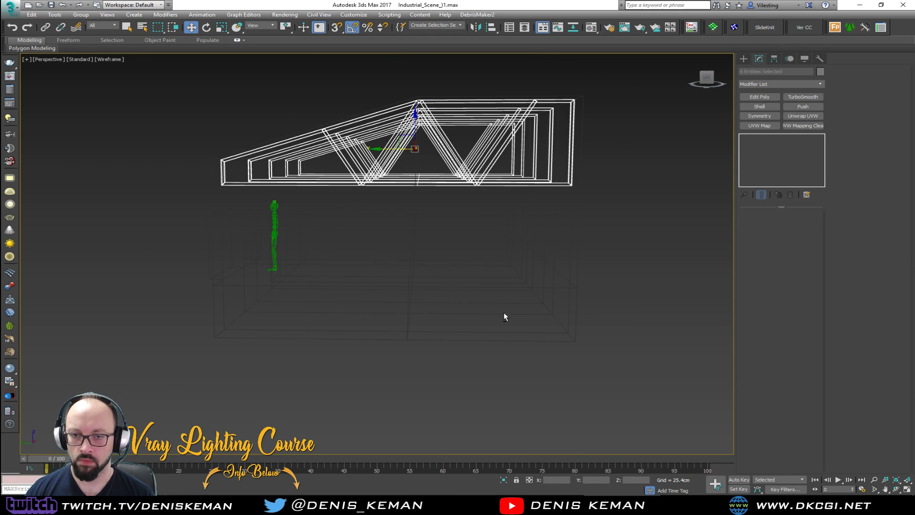
{"action": "scroll", "coordinate": [358, 285], "scroll_direction": "up", "scroll_amount": 5}
{"action": "key", "text": "F3"}
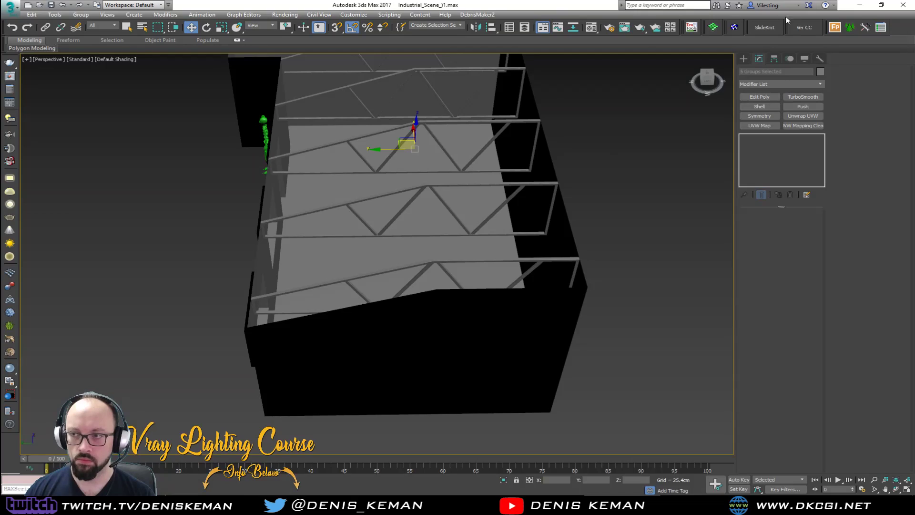
{"action": "left_click", "coordinate": [820, 72]}
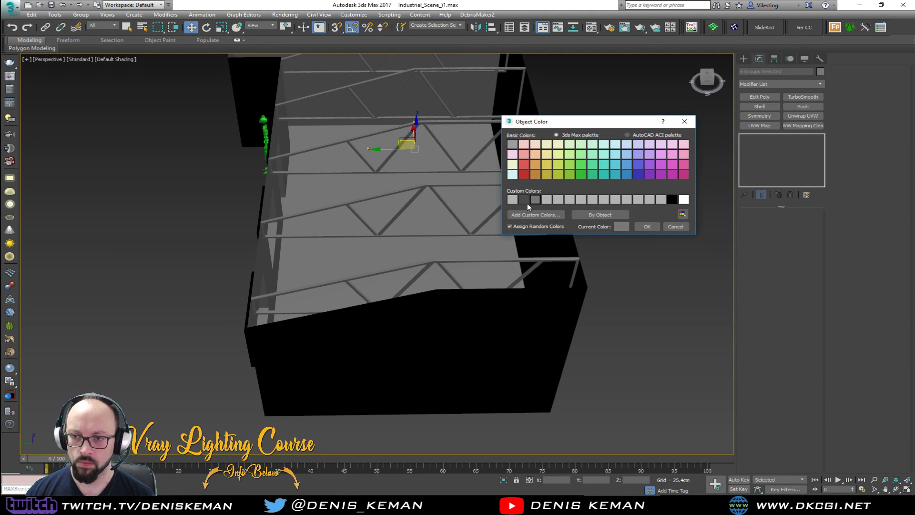
{"action": "key", "text": "Escape"}
{"action": "left_click", "coordinate": [607, 194]}
- Inspect the recoloured building and trusses from inside the room and from outside above
{"action": "middle_click_drag", "start_coordinate": [607, 194], "coordinate": [355, 212], "text": "alt"}
{"action": "scroll", "coordinate": [357, 238], "scroll_direction": "up", "scroll_amount": 10}
{"action": "scroll", "coordinate": [356, 223], "scroll_direction": "down", "scroll_amount": 5}
{"action": "scroll", "coordinate": [360, 205], "scroll_direction": "up", "scroll_amount": 8}
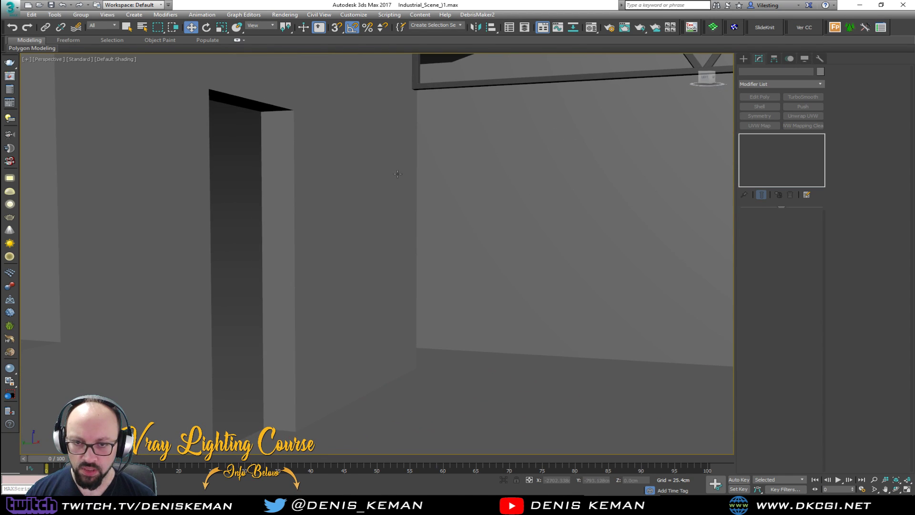
{"action": "scroll", "coordinate": [363, 199], "scroll_direction": "up", "scroll_amount": 3}
{"action": "scroll", "coordinate": [363, 199], "scroll_direction": "down", "scroll_amount": 15}
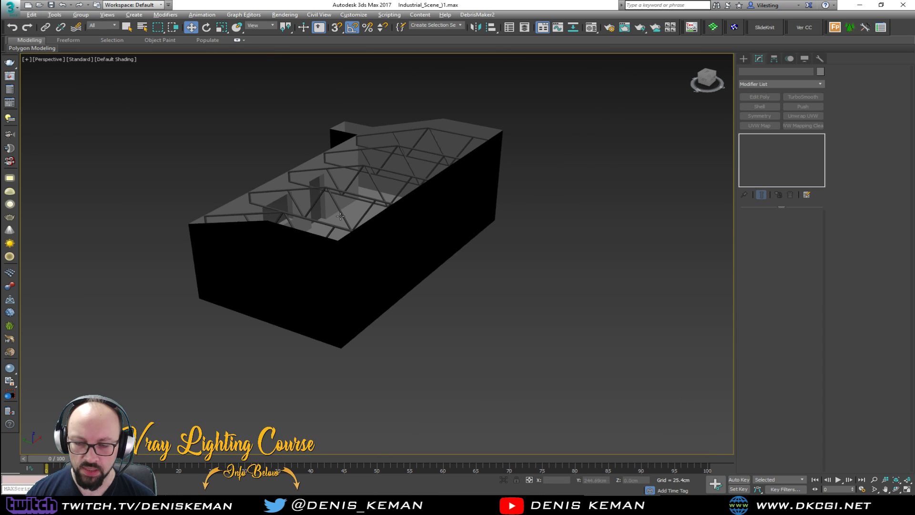
- Examine the truss spacing, window and door openings and open roof of the building from both long sides
{"action": "middle_click_drag", "start_coordinate": [340, 216], "coordinate": [448, 266], "text": "alt"}
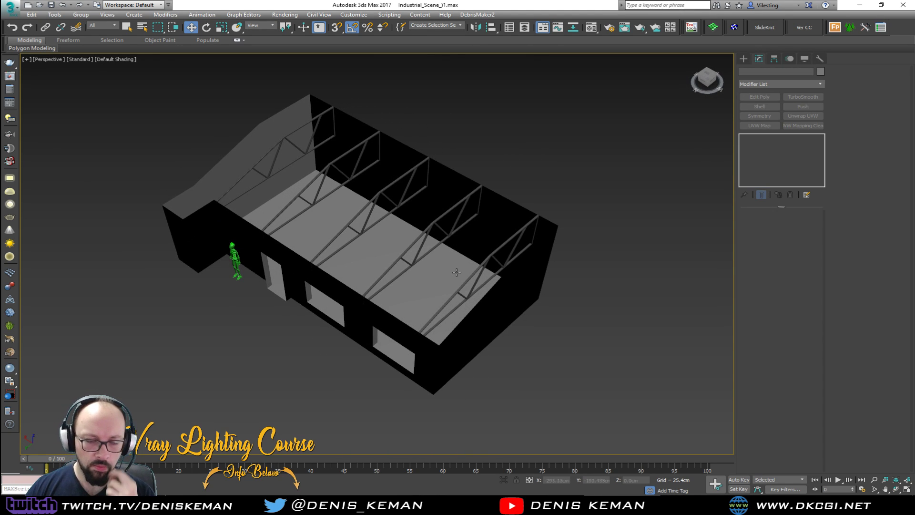
{"action": "scroll", "coordinate": [459, 275], "scroll_direction": "up", "scroll_amount": 6}
{"action": "scroll", "coordinate": [390, 224], "scroll_direction": "up", "scroll_amount": 2}
{"action": "middle_click_drag", "start_coordinate": [267, 191], "coordinate": [394, 218], "text": "alt"}
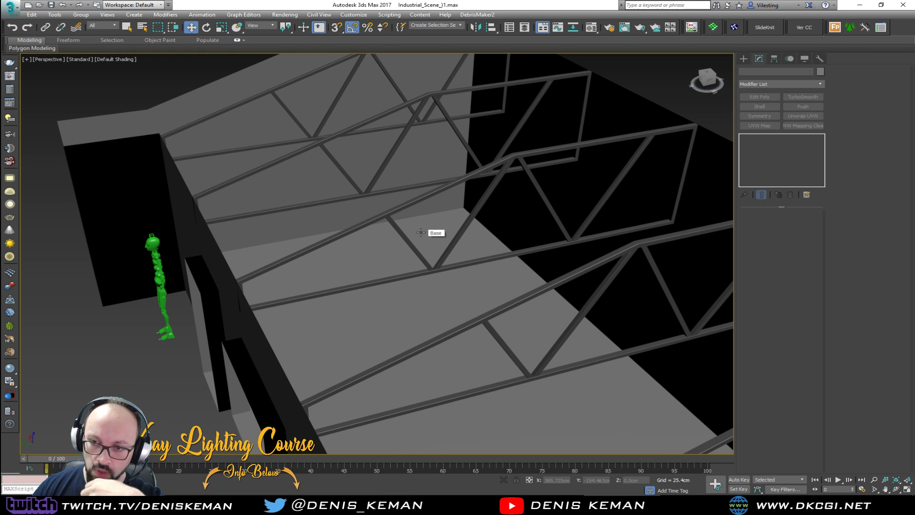
{"action": "scroll", "coordinate": [417, 230], "scroll_direction": "down", "scroll_amount": 3}
{"action": "middle_click_drag", "start_coordinate": [413, 228], "coordinate": [450, 210], "text": "alt"}
{"action": "scroll", "coordinate": [354, 233], "scroll_direction": "up", "scroll_amount": 3}
{"action": "middle_click_drag", "start_coordinate": [354, 232], "coordinate": [332, 238], "text": "alt"}
{"action": "scroll", "coordinate": [336, 232], "scroll_direction": "down", "scroll_amount": 2}
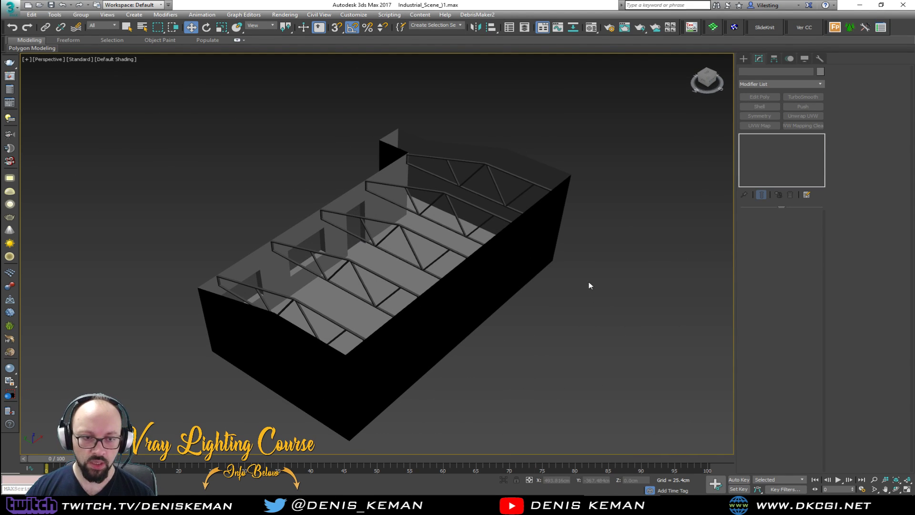
{"action": "middle_click_drag", "start_coordinate": [417, 261], "coordinate": [398, 248], "text": "alt"}
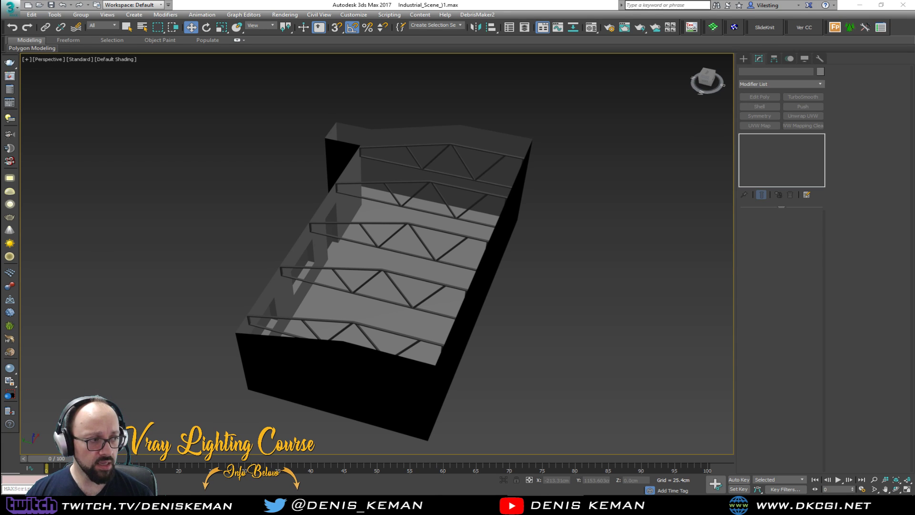
- Switch to Discord, review the course link messages in the dkcgi_chat channel and highlight the coupon code in the latest one
{"action": "key", "text": "alt+Tab"}
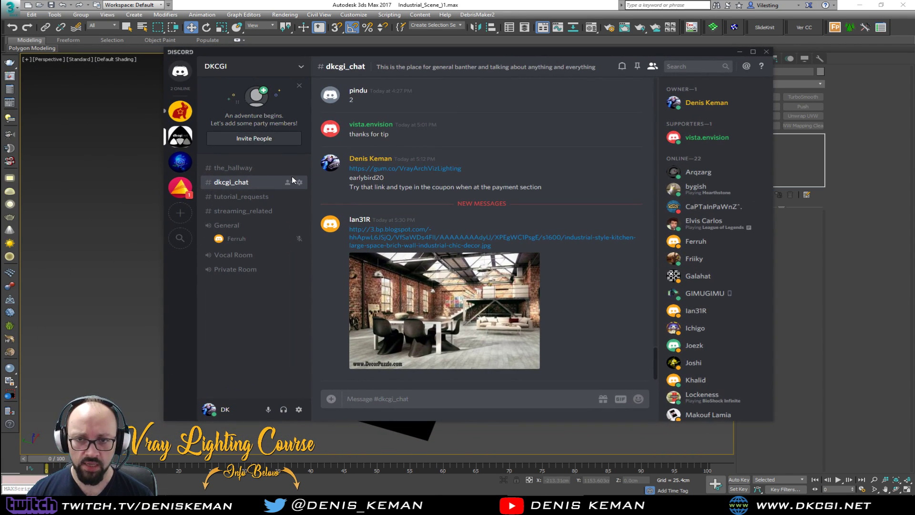
{"action": "scroll", "coordinate": [456, 208], "scroll_direction": "up", "scroll_amount": 10}
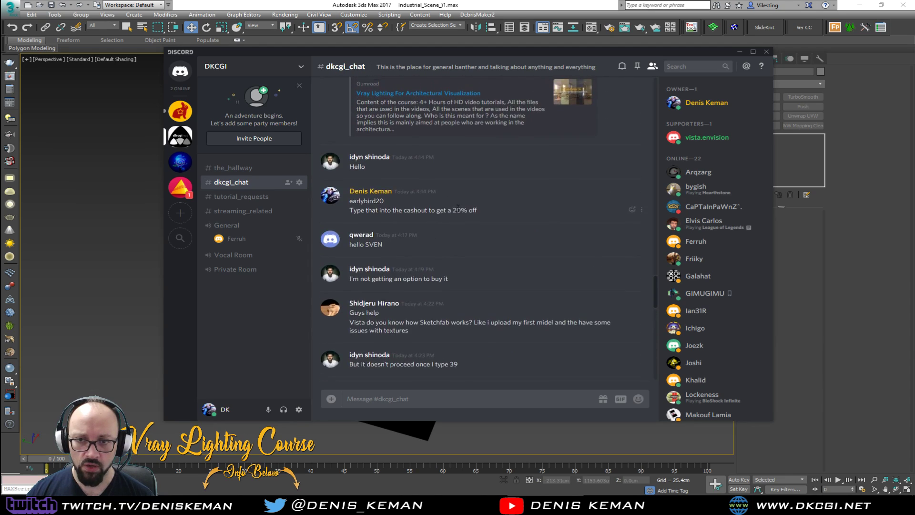
{"action": "scroll", "coordinate": [457, 208], "scroll_direction": "up", "scroll_amount": 3}
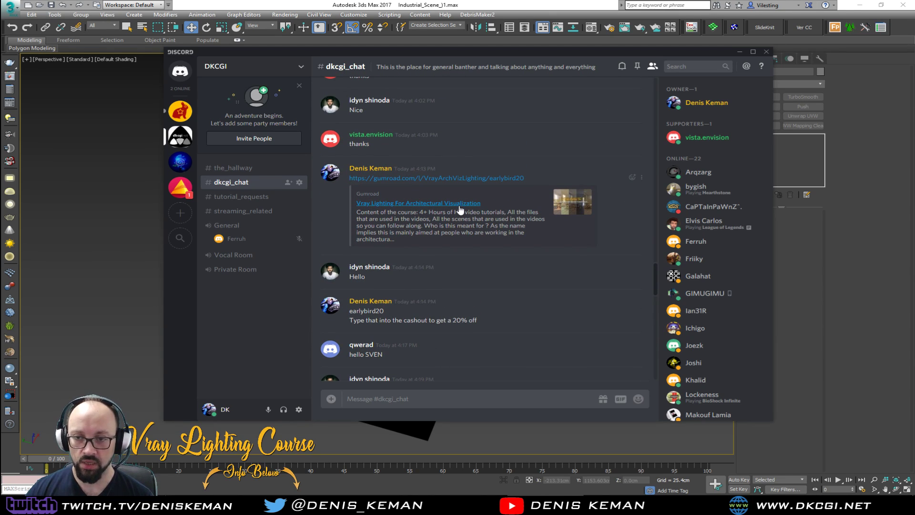
{"action": "scroll", "coordinate": [460, 209], "scroll_direction": "down", "scroll_amount": 10}
{"action": "scroll", "coordinate": [460, 210], "scroll_direction": "down", "scroll_amount": 6}
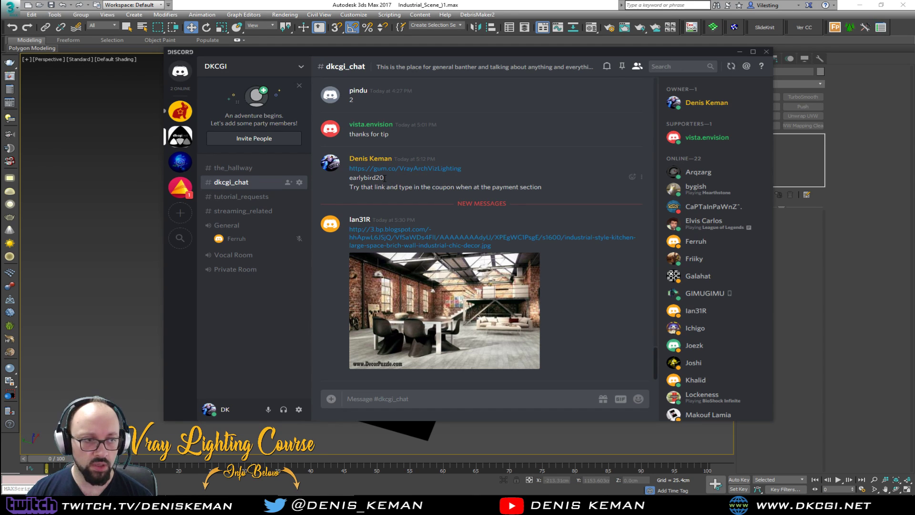
{"action": "left_click_drag", "start_coordinate": [385, 179], "coordinate": [349, 179]}
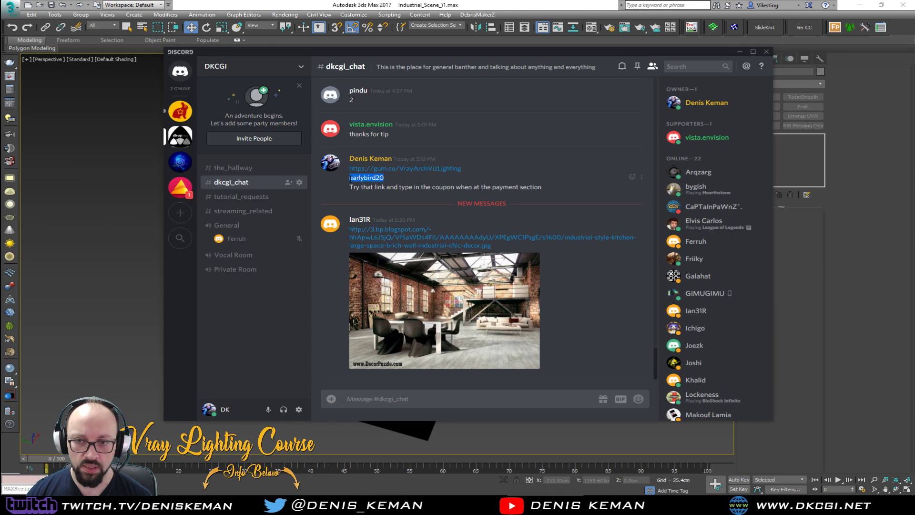
{"action": "left_click", "coordinate": [384, 178]}
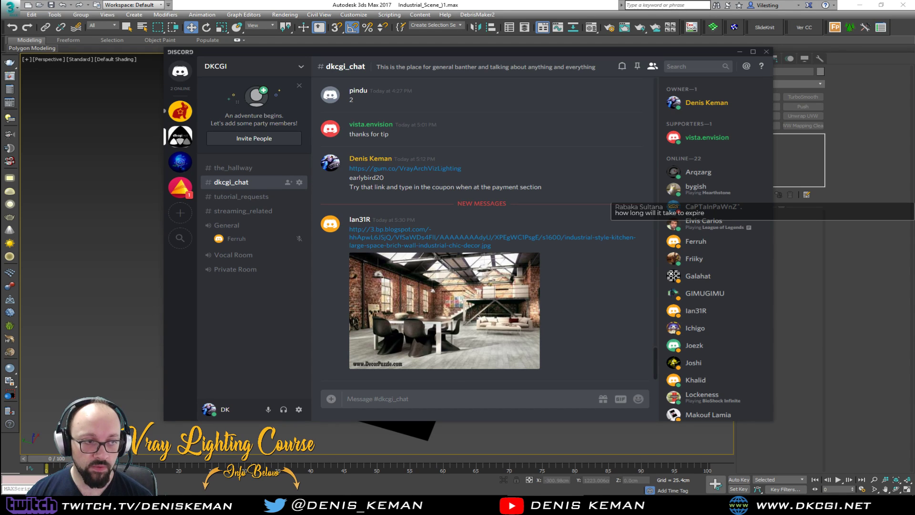
{"action": "mouse_move", "coordinate": [385, 177]}
{"action": "left_mouse_down"}
{"action": "mouse_move", "coordinate": [353, 177]}
{"action": "mouse_move", "coordinate": [390, 179]}
{"action": "left_mouse_up"}
{"action": "left_click", "coordinate": [387, 176]}
{"action": "left_click", "coordinate": [389, 179]}
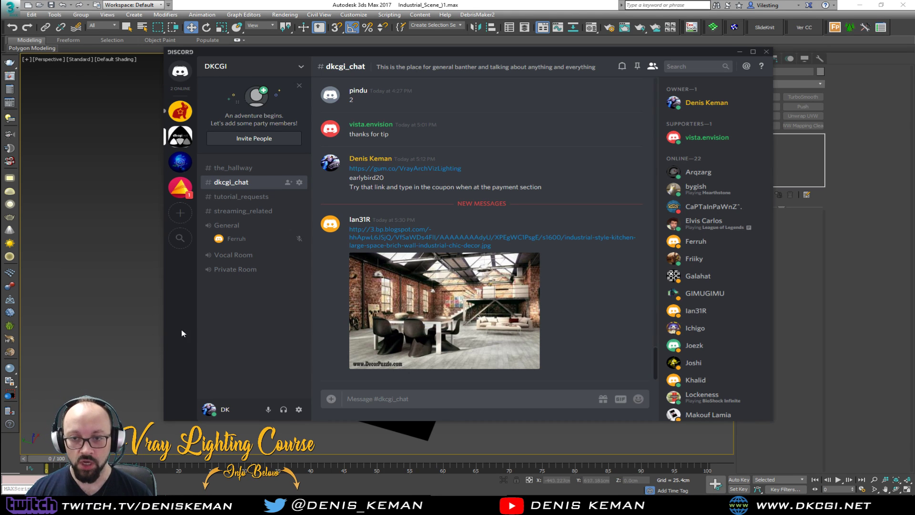
- Look back through the dkcgi_chat messages and open the streaming_related channel with the shared interior reference photos
{"action": "scroll", "coordinate": [435, 292], "scroll_direction": "up", "scroll_amount": 5}
{"action": "scroll", "coordinate": [435, 291], "scroll_direction": "down", "scroll_amount": 5}
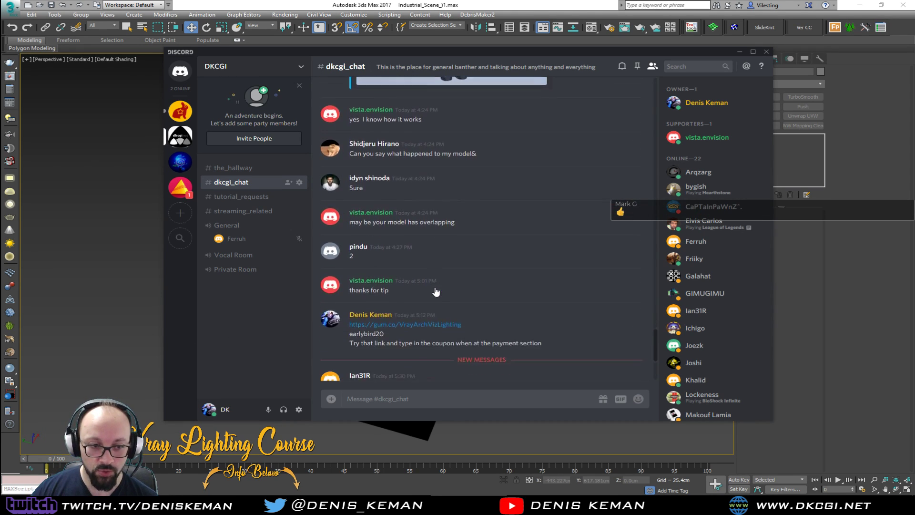
{"action": "scroll", "coordinate": [435, 291], "scroll_direction": "up", "scroll_amount": 7}
{"action": "scroll", "coordinate": [435, 292], "scroll_direction": "up", "scroll_amount": 7}
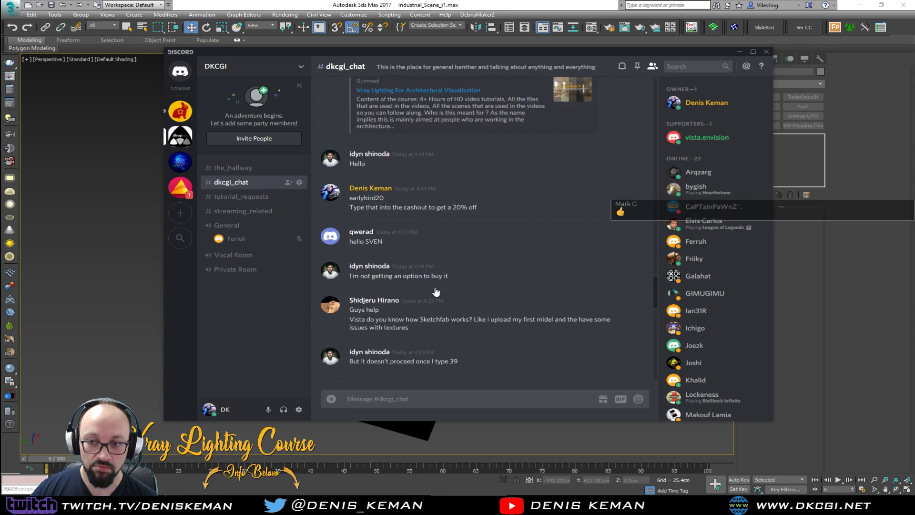
{"action": "scroll", "coordinate": [435, 292], "scroll_direction": "down", "scroll_amount": 2}
{"action": "left_click", "coordinate": [250, 211]}
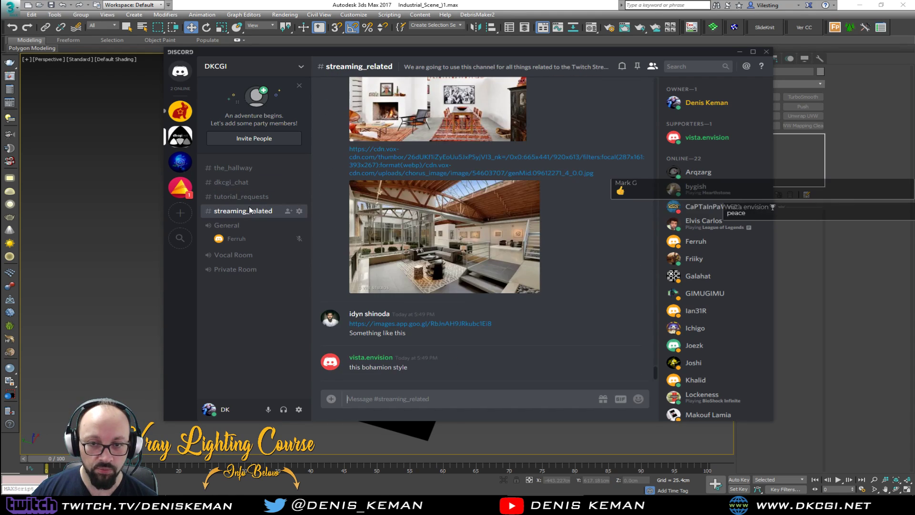